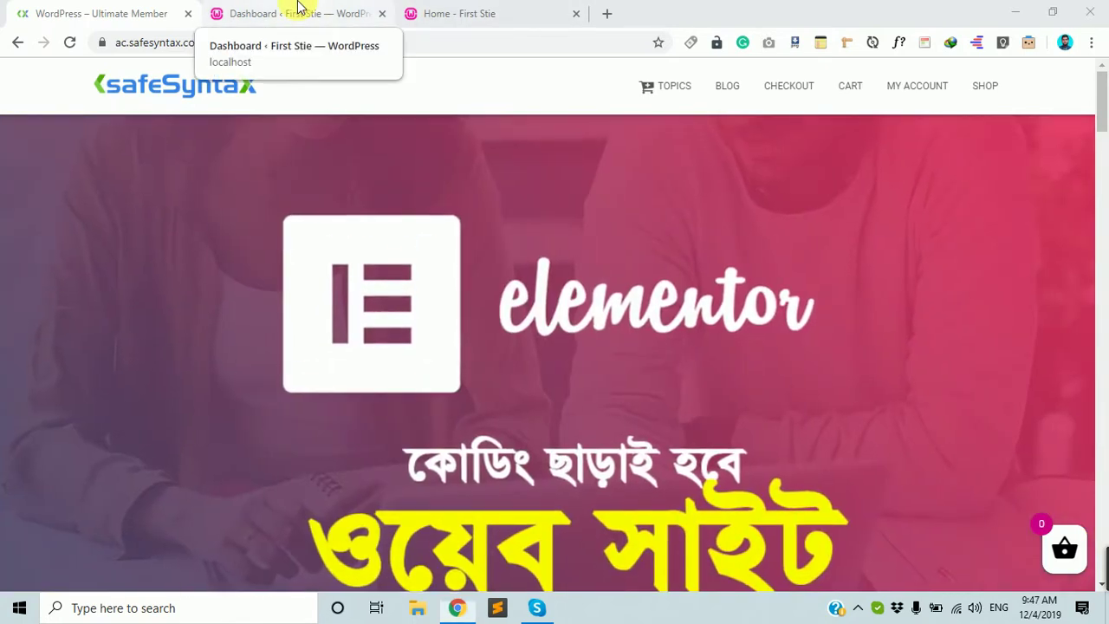
- Switch to the First Stie site and look over its Home page from the header to the footer
left_click(297, 8)
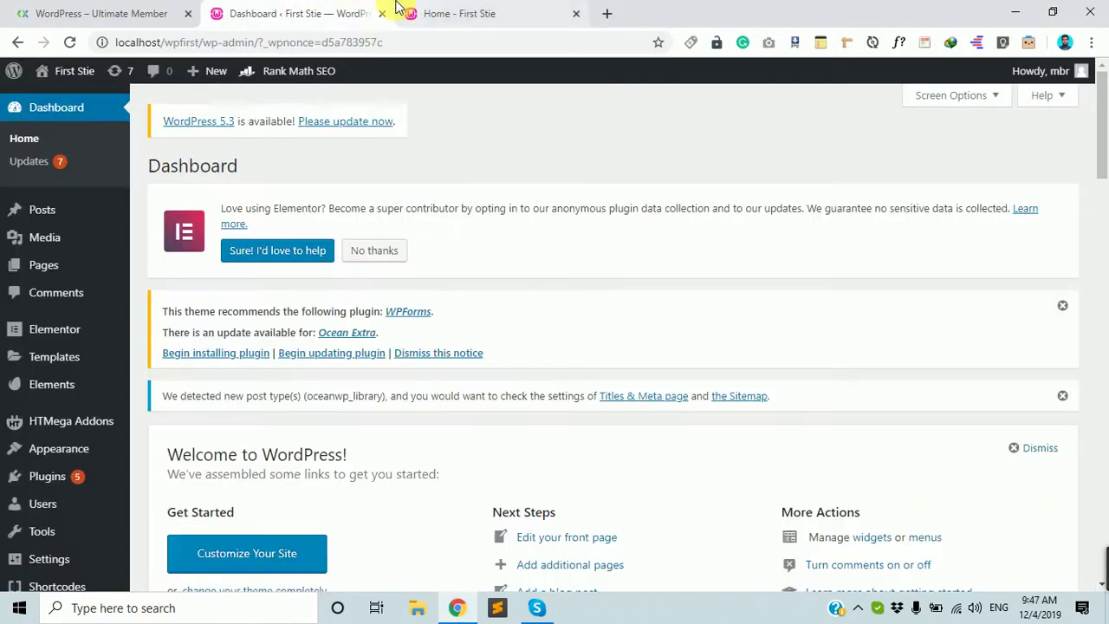
left_click(416, 13)
scroll(379, 350, "down", 10)
scroll(399, 357, "up", 10)
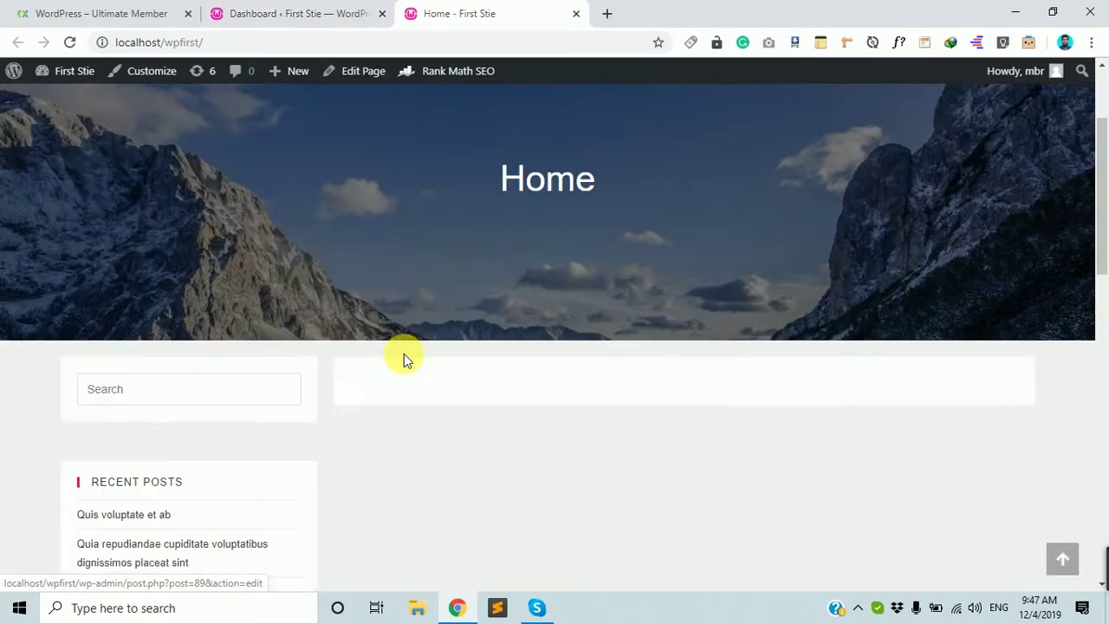
scroll(421, 359, "down", 15)
scroll(463, 360, "up", 15)
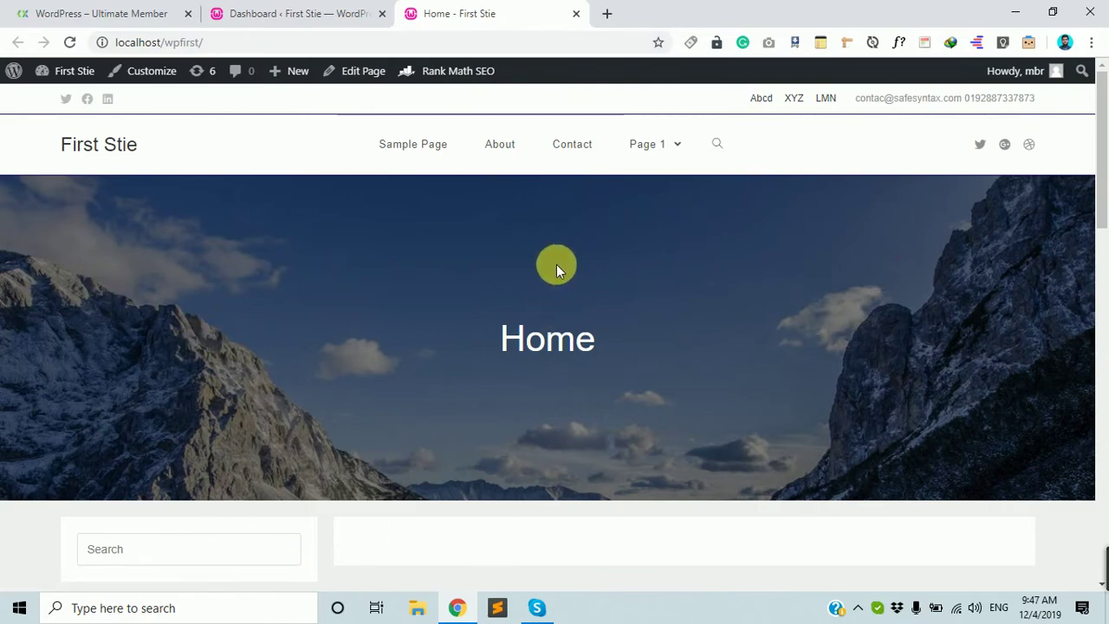
scroll(396, 433, "down", 15)
scroll(442, 429, "up", 15)
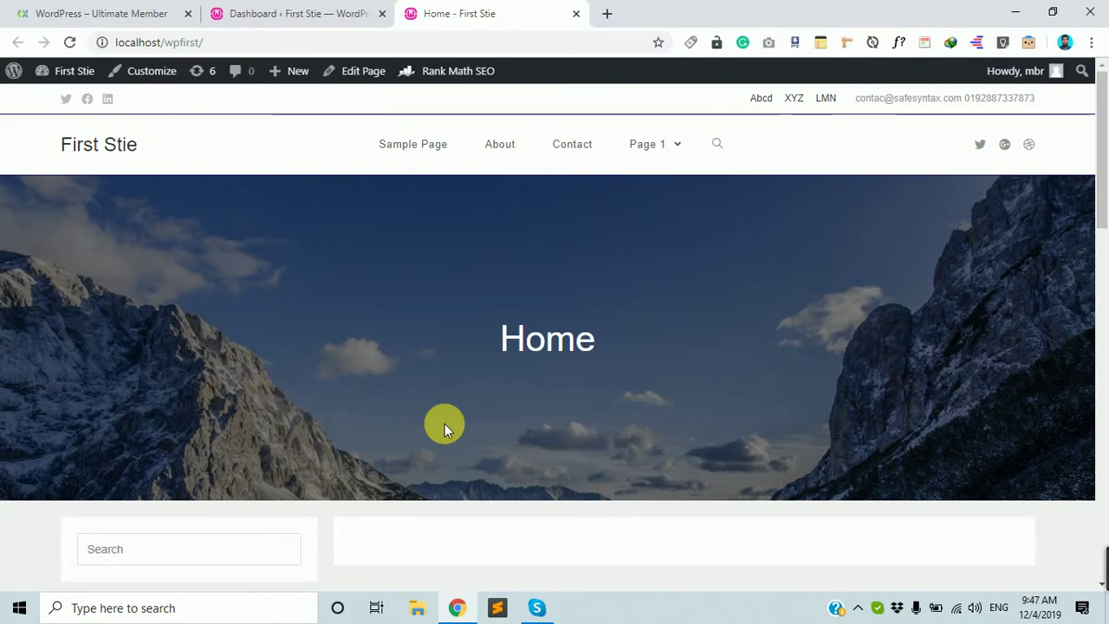
- Open the Theme Builder page of the Elementor templates in the WordPress dashboard and look it over
left_click(283, 7)
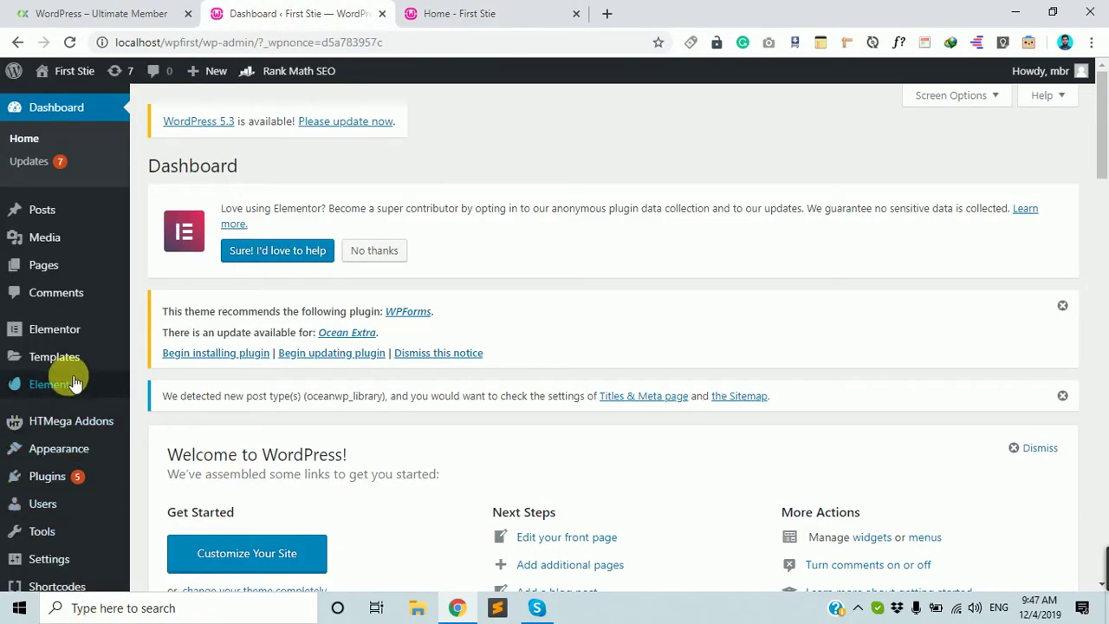
mouse_move(79, 345)
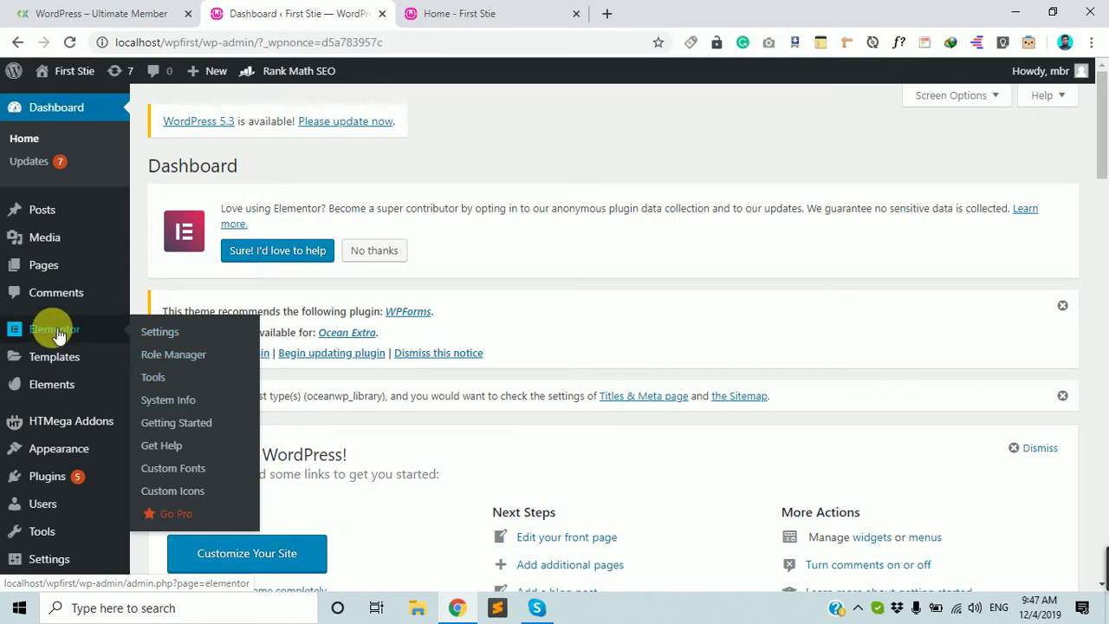
mouse_move(50, 357)
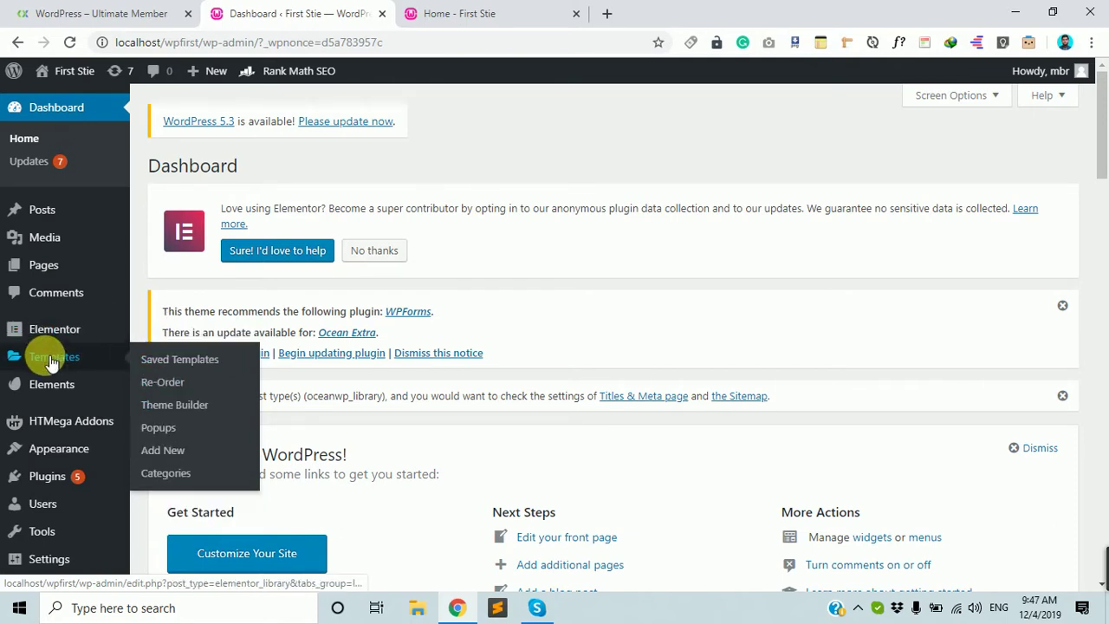
left_click(178, 415)
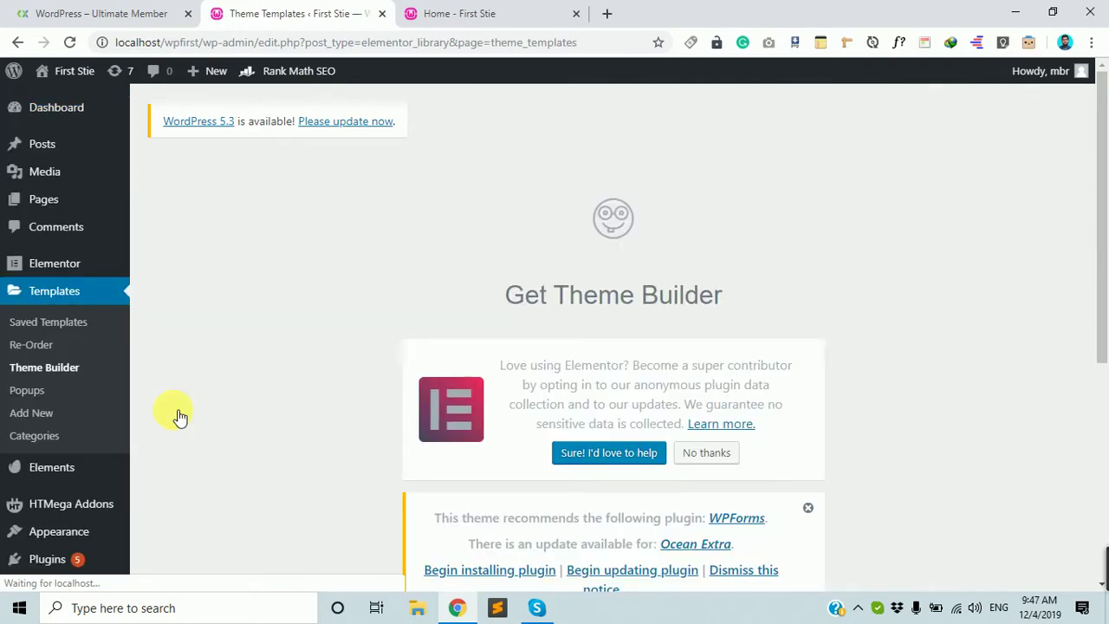
scroll(433, 485, "down", 3)
scroll(459, 491, "up", 2)
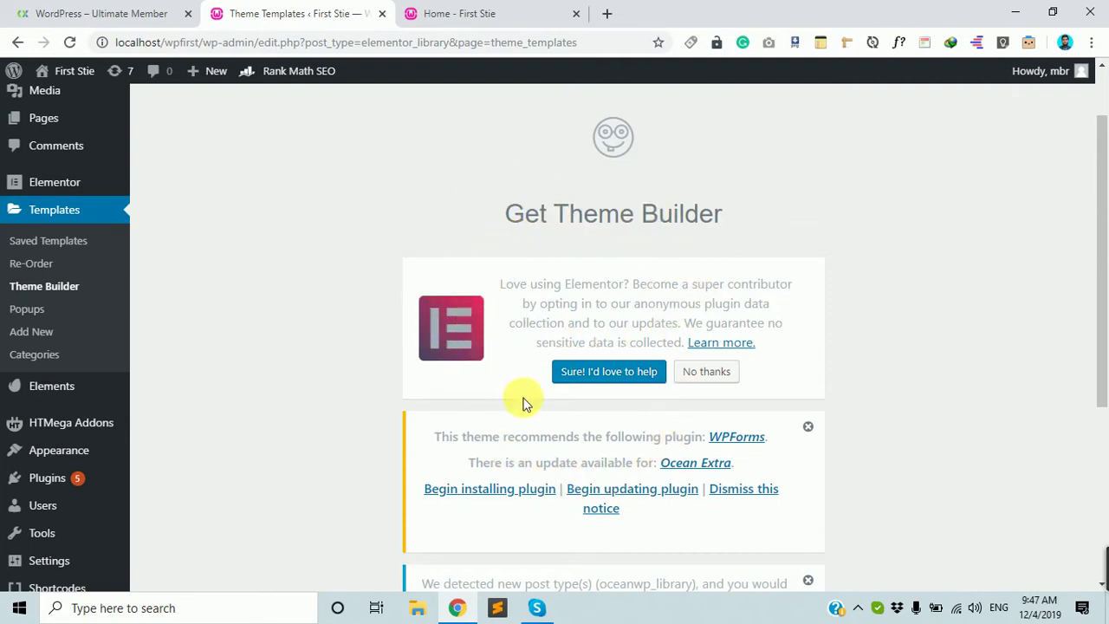
scroll(523, 403, "up", 2)
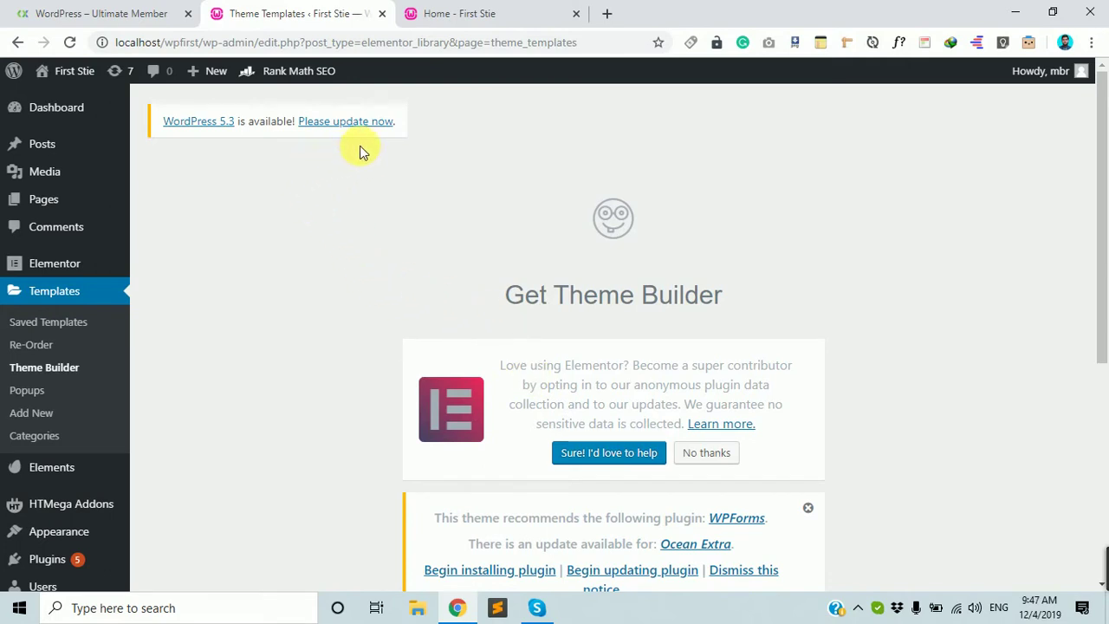
scroll(435, 378, "down", 2)
scroll(433, 366, "up", 2)
- Return to the site's Home page and examine its header, sidebar, content area and footer
left_click(451, 12)
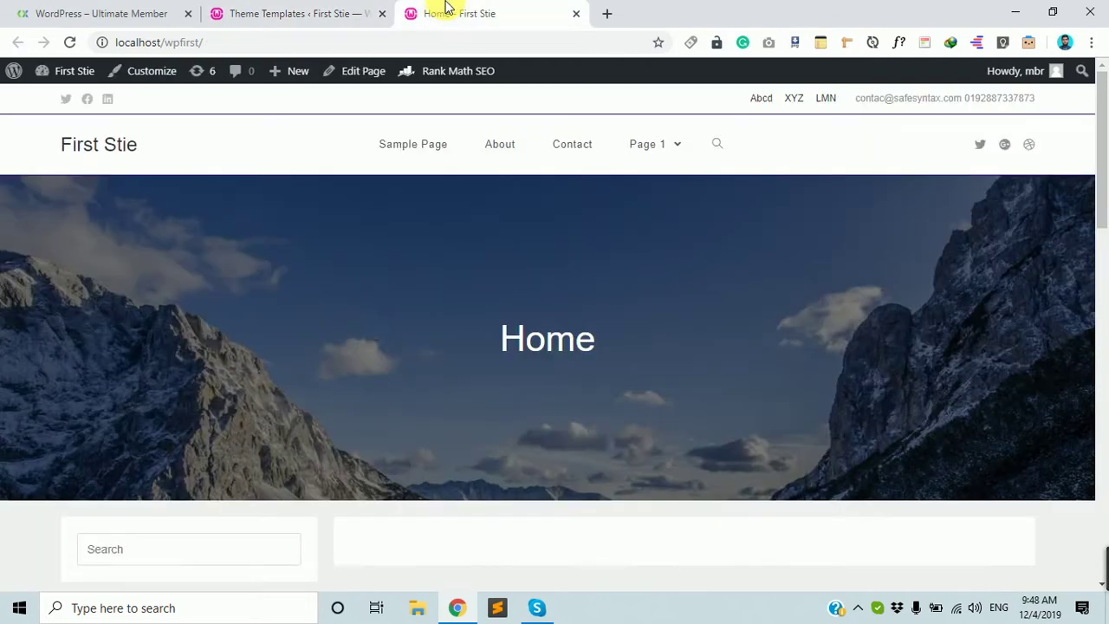
scroll(417, 357, "down", 7)
scroll(490, 331, "up", 7)
scroll(571, 355, "down", 4)
scroll(572, 355, "down", 8)
scroll(572, 355, "up", 12)
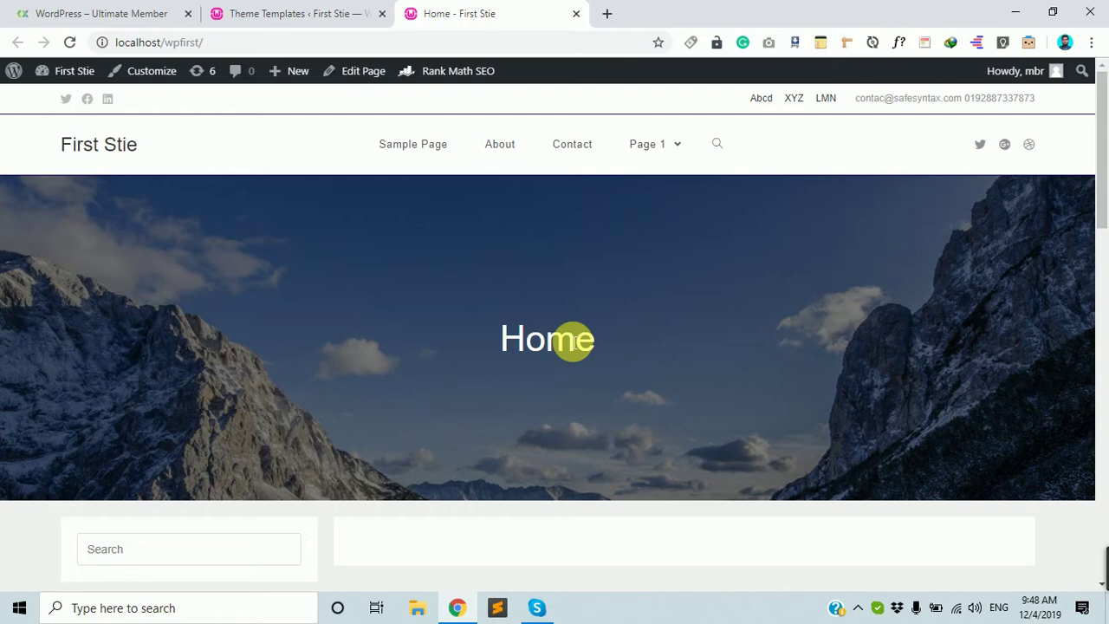
left_click(310, 12)
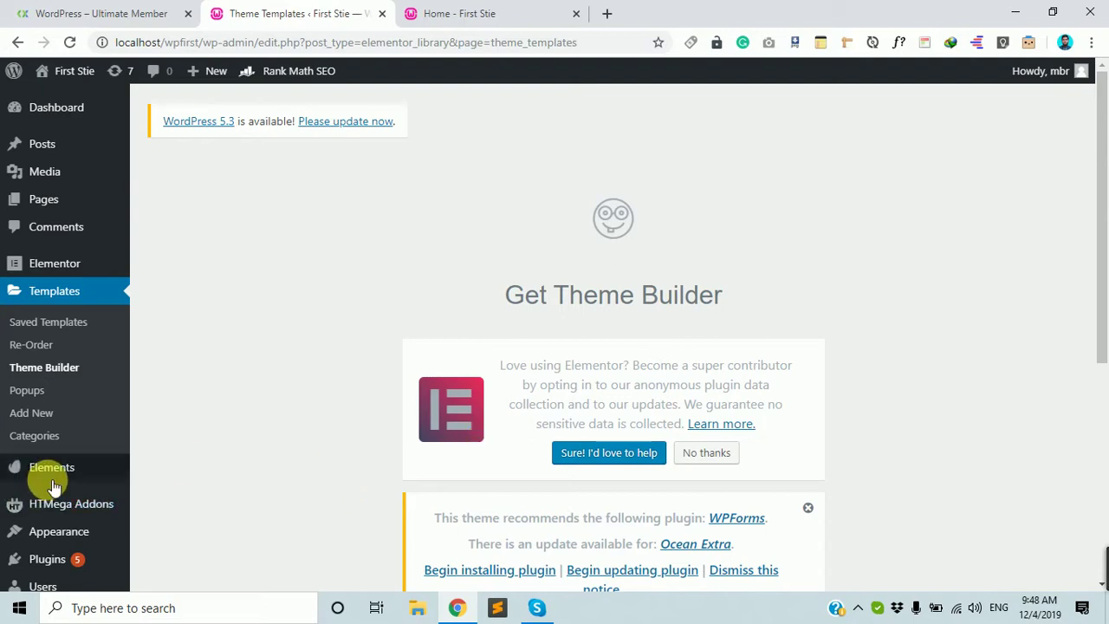
mouse_move(73, 498)
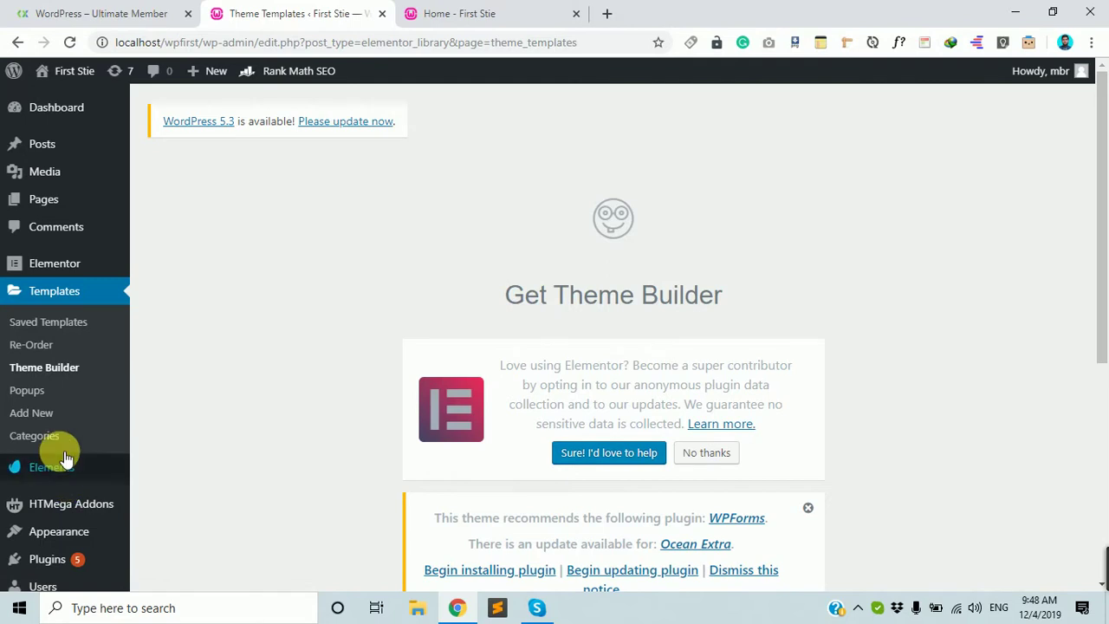
scroll(66, 468, "down", 2)
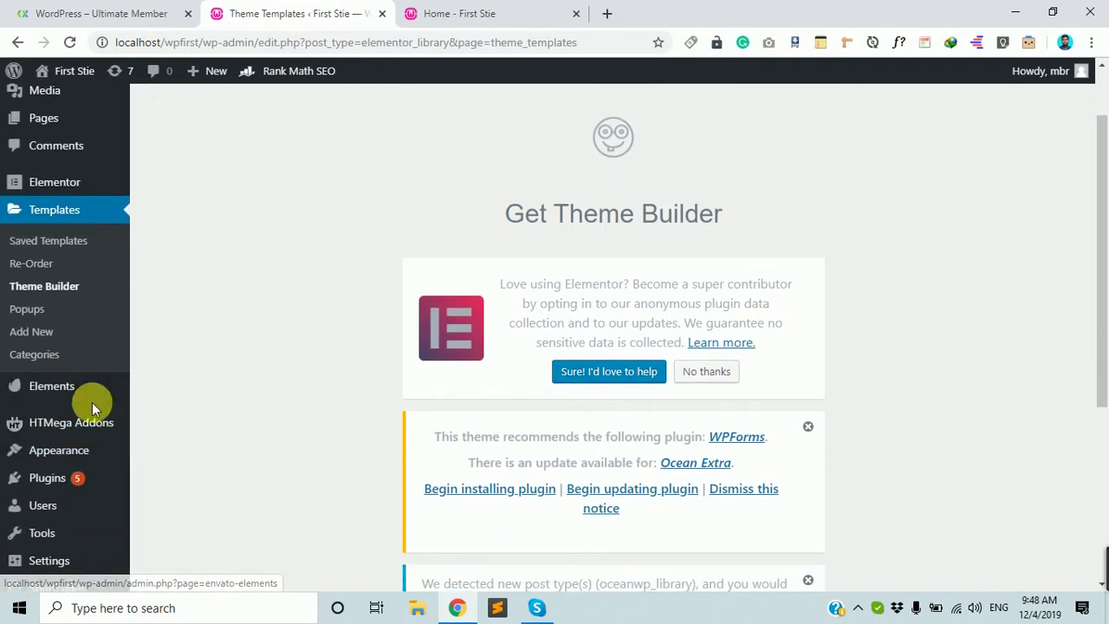
mouse_move(93, 400)
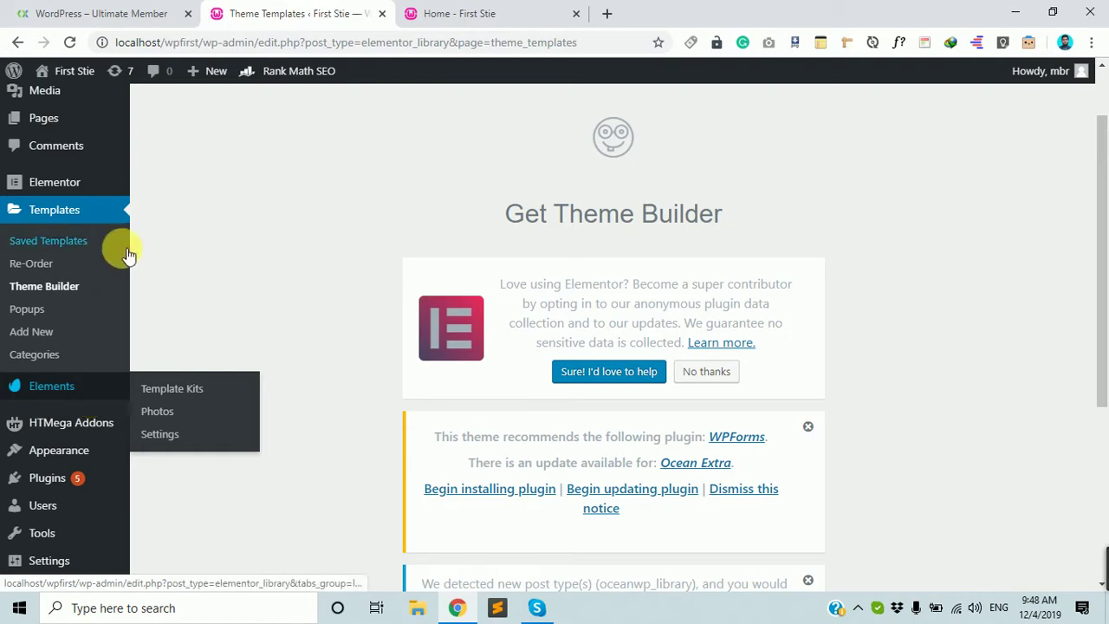
scroll(109, 374, "up", 1)
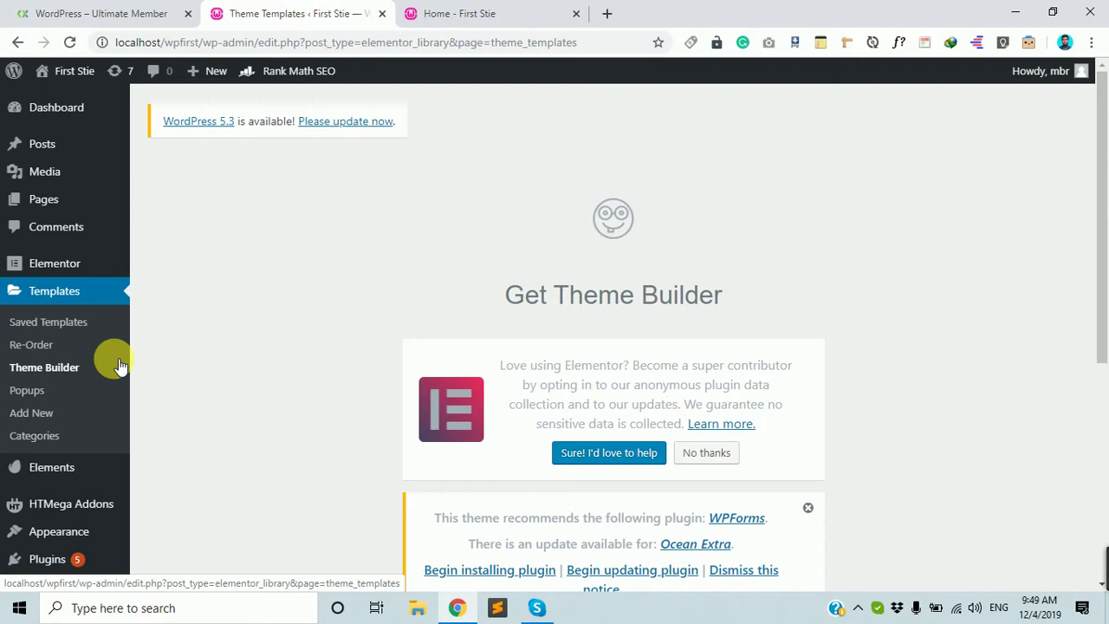
- Compare the site's Home page layout with the Theme Builder page in the dashboard
left_click(450, 14)
scroll(443, 382, "down", 10)
scroll(491, 381, "up", 10)
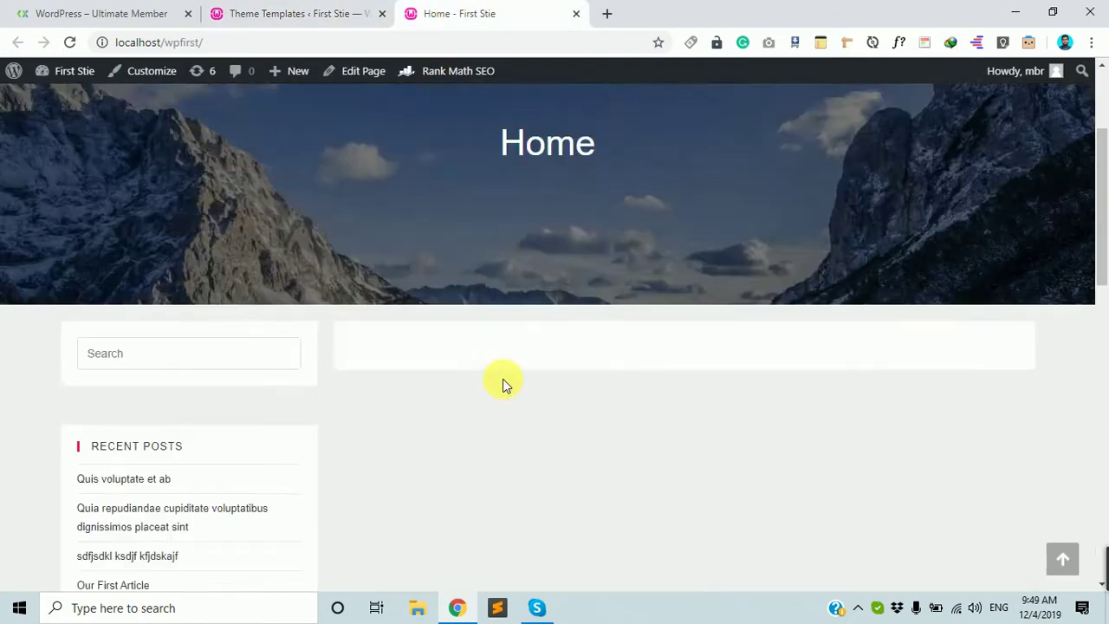
left_click(299, 17)
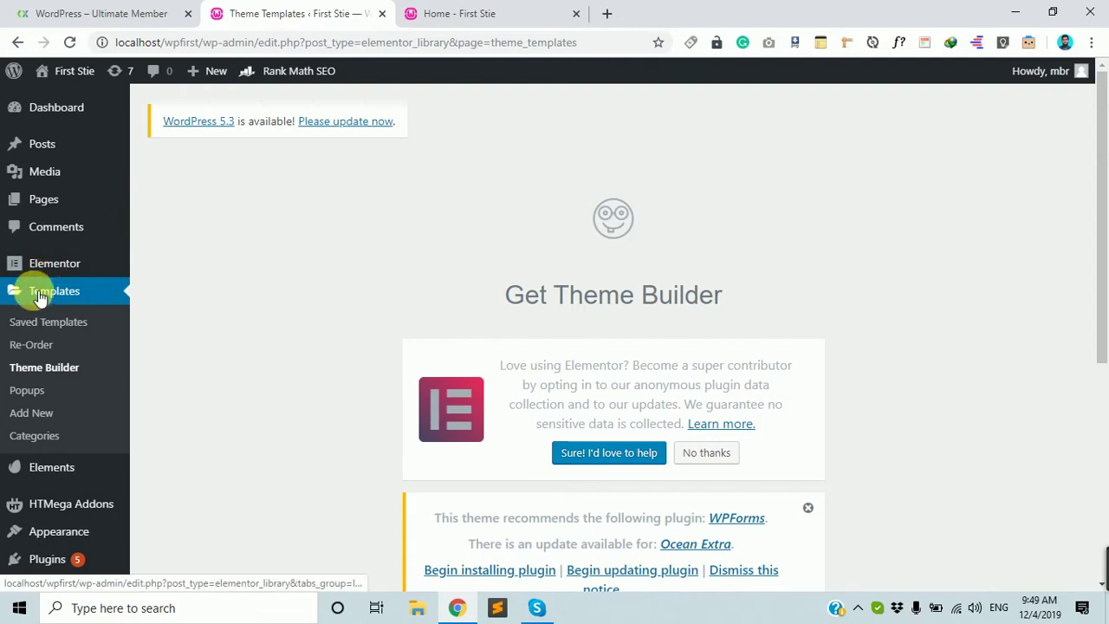
left_click(472, 7)
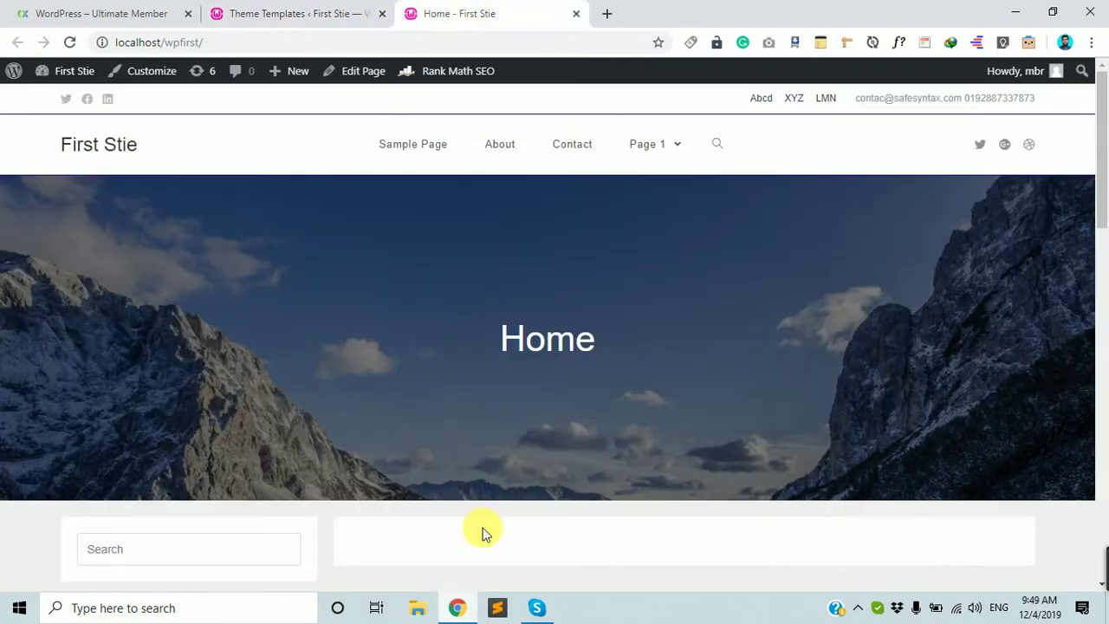
left_click(262, 19)
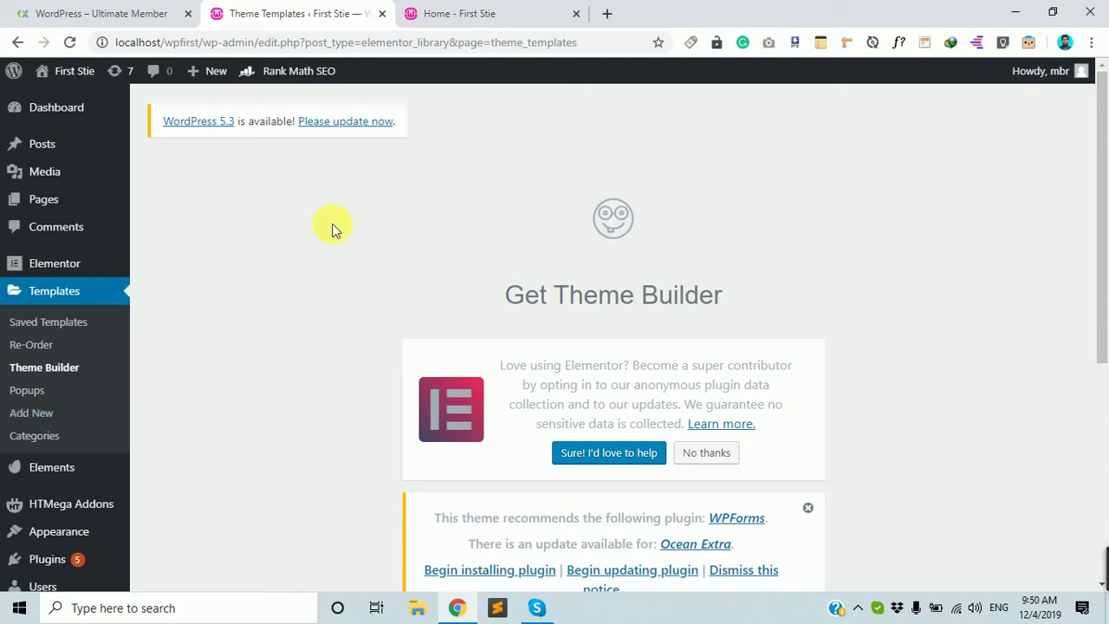
- Look over the Theme Builder page and open the Popups page of the Elementor templates
scroll(529, 186, "down", 3)
scroll(317, 248, "up", 3)
left_click(48, 401)
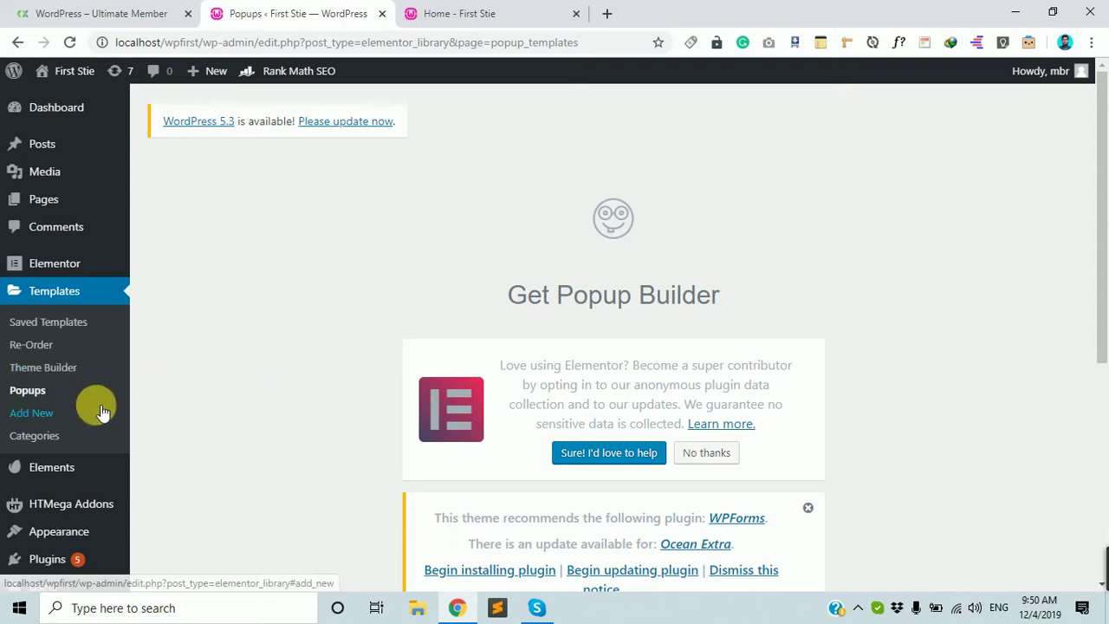
- Open a blank browser tab and return to the Popups page in the dashboard
left_click(438, 13)
left_click(610, 14)
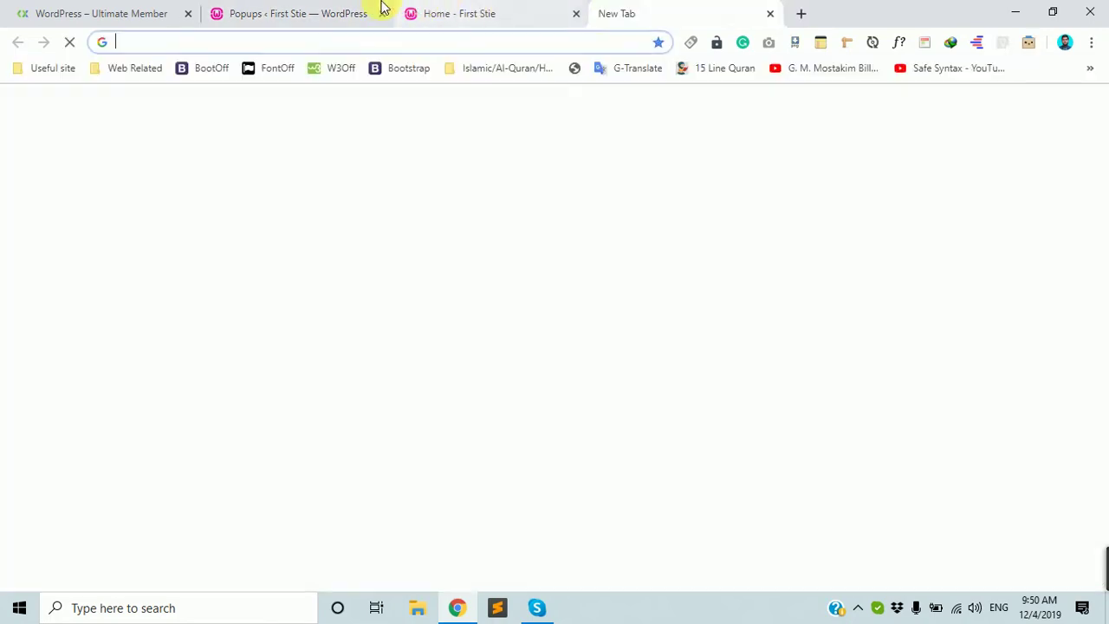
left_click(329, 10)
left_click(457, 21)
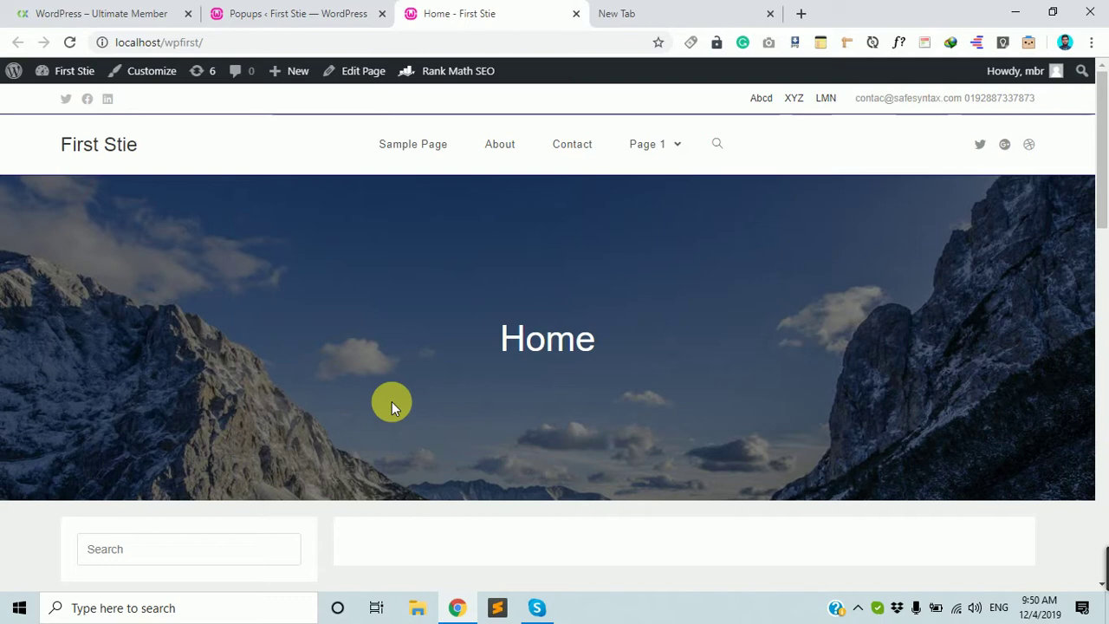
left_click(295, 12)
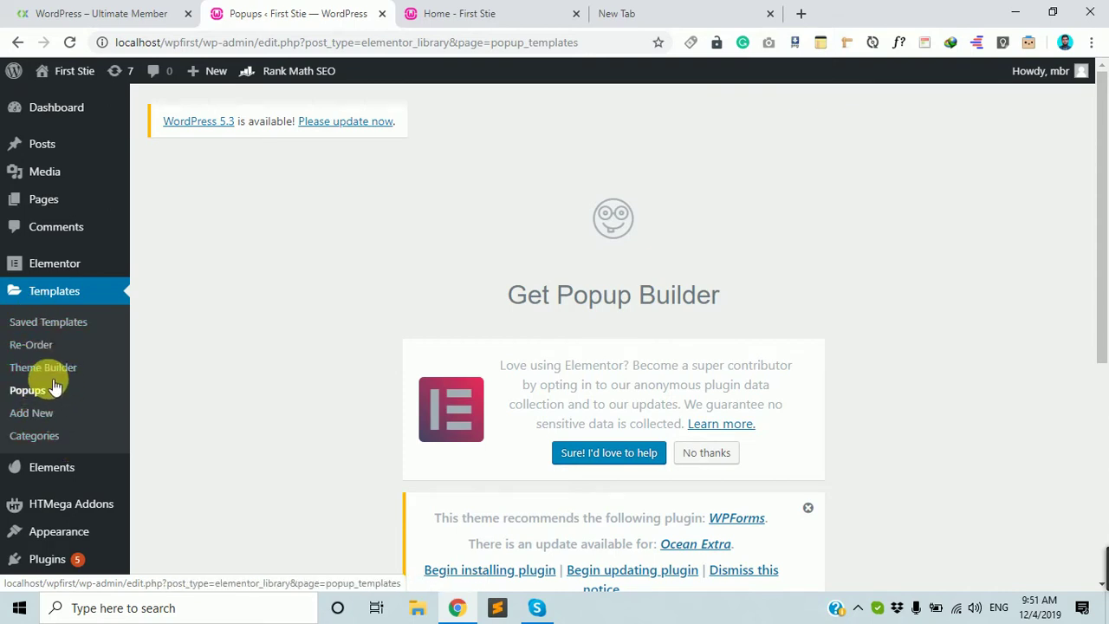
- Open the Saved Templates list and look through its page and section templates
mouse_move(49, 266)
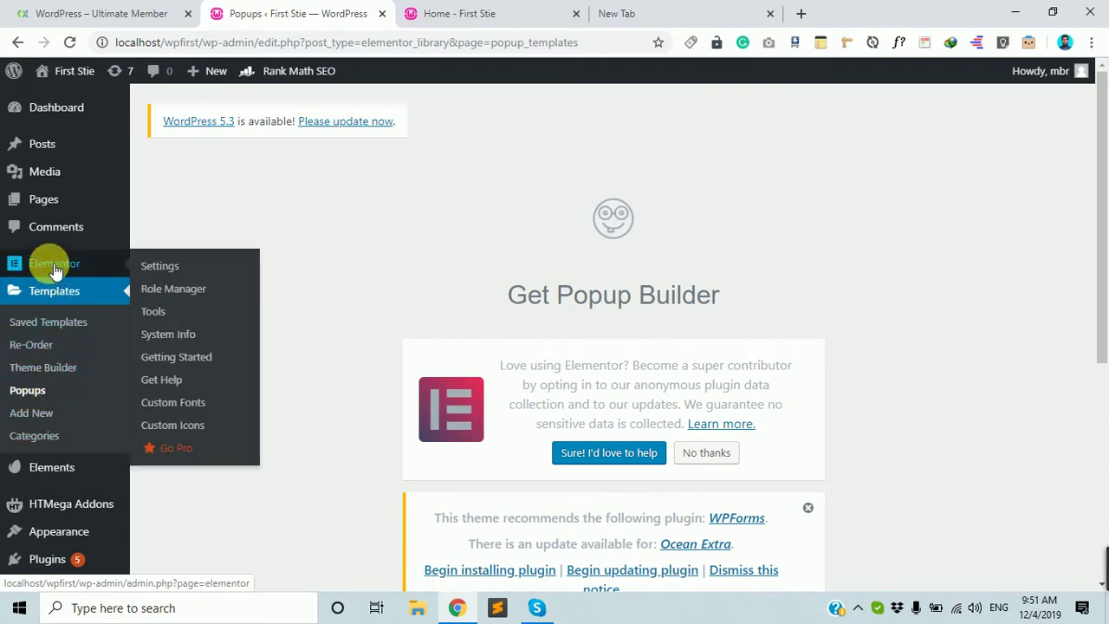
left_click(91, 295)
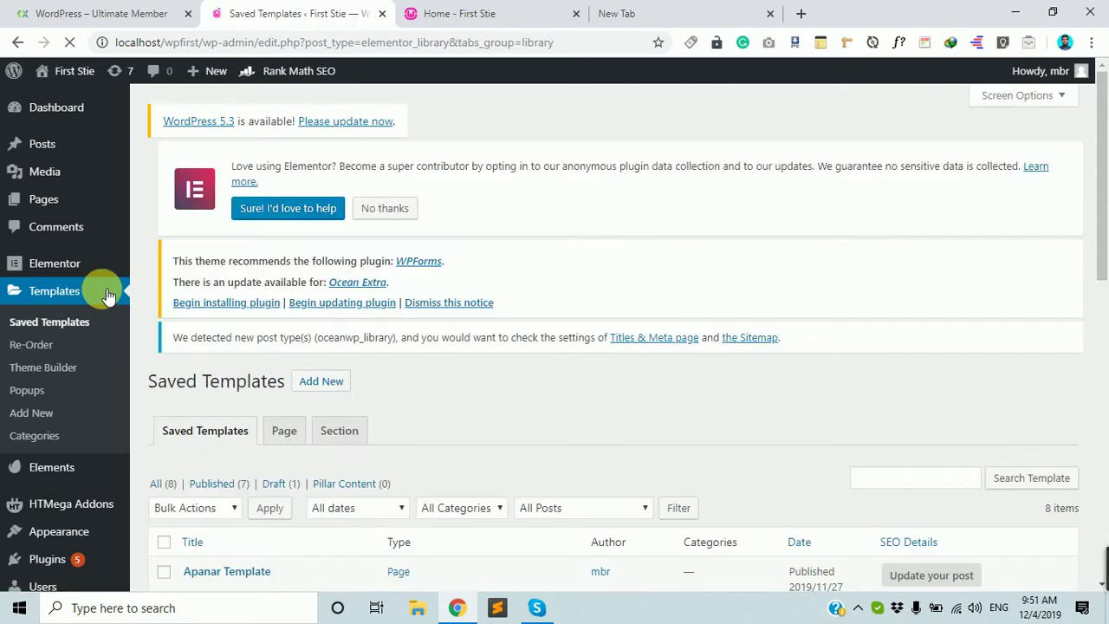
scroll(345, 419, "down", 2)
scroll(349, 423, "down", 1)
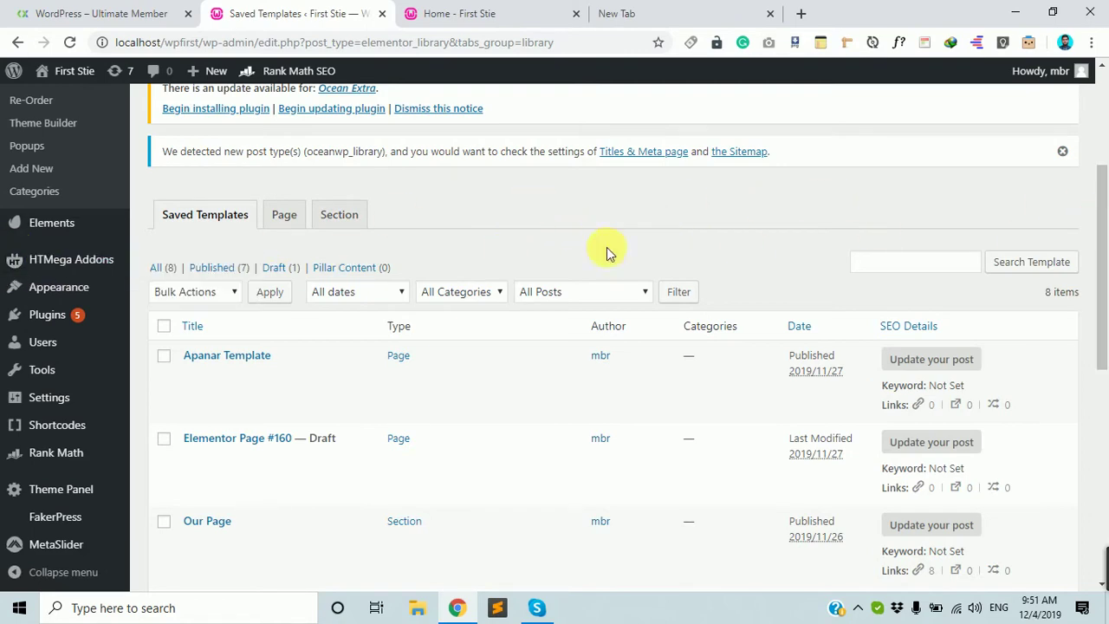
mouse_move(192, 443)
scroll(192, 440, "up", 3)
scroll(260, 367, "down", 4)
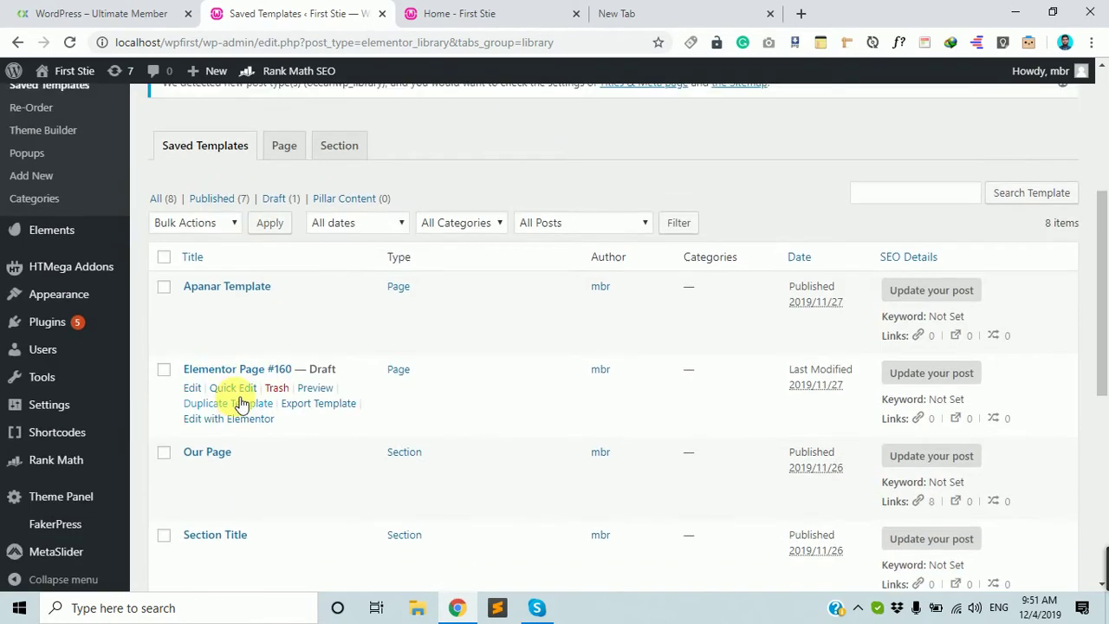
scroll(57, 378, "up", 3)
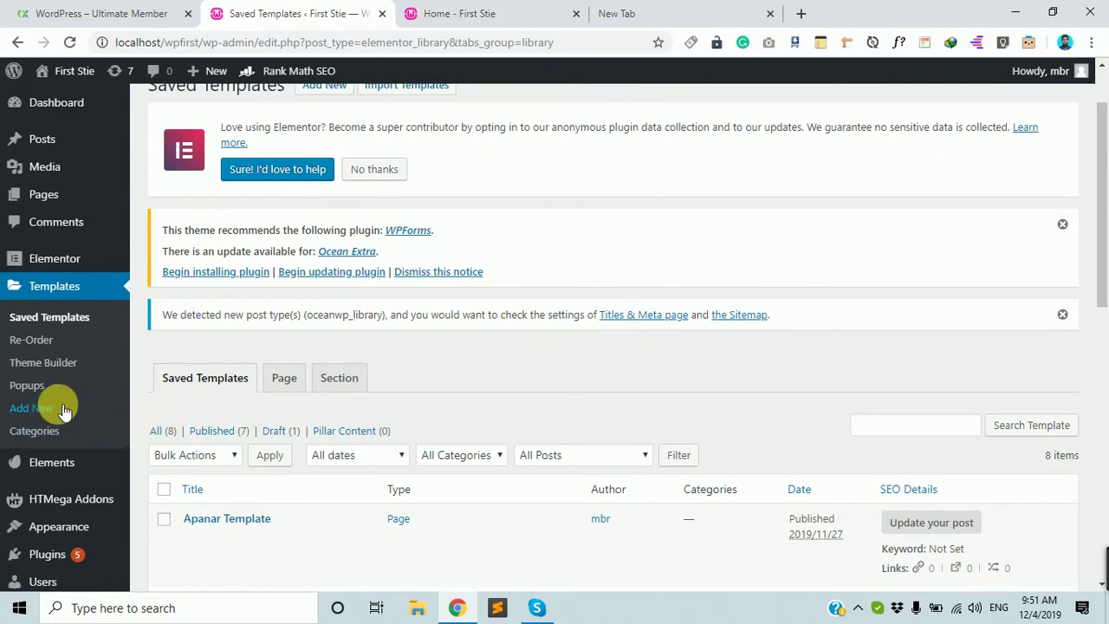
- Open Apanar Template for editing with Elementor in a separate browser tab, and switch to the blank tab
mouse_move(74, 477)
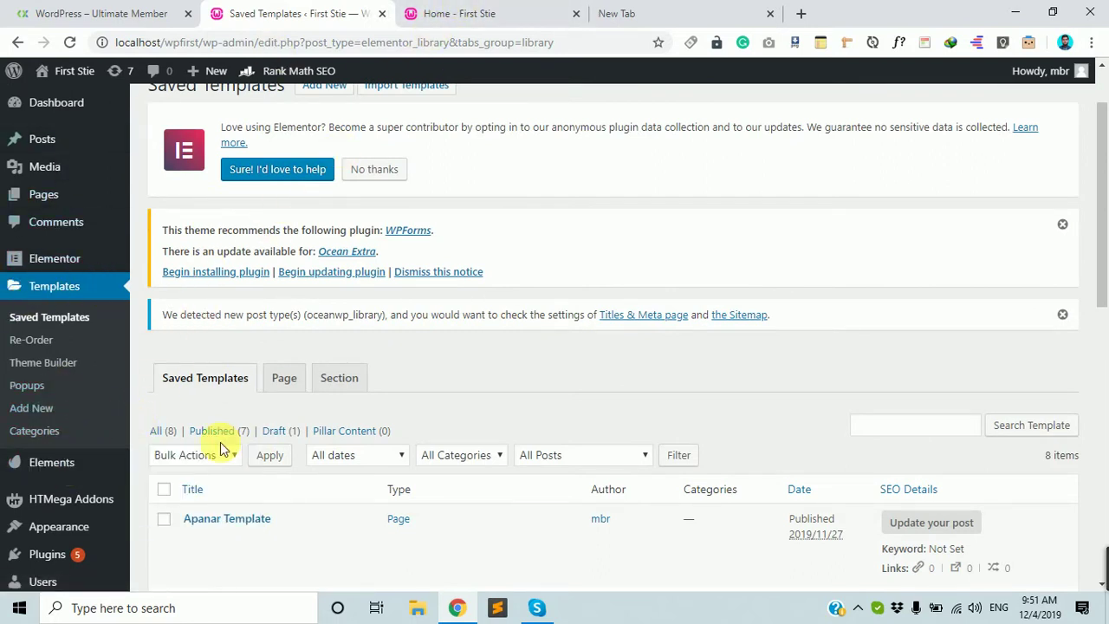
scroll(217, 441, "down", 2)
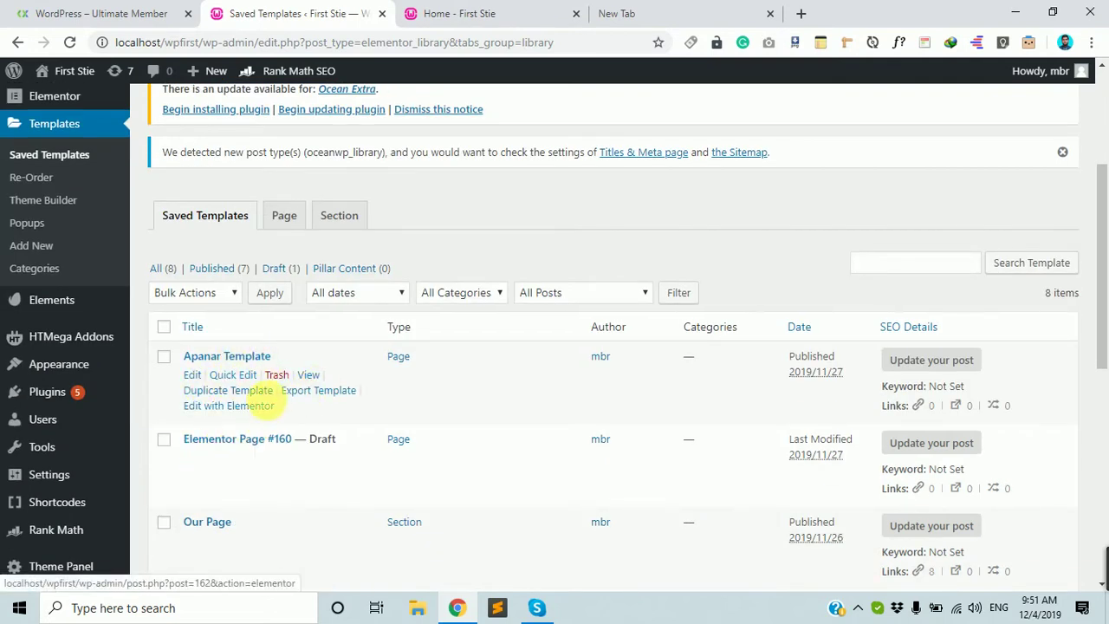
middle_click(245, 407)
left_click(483, 9)
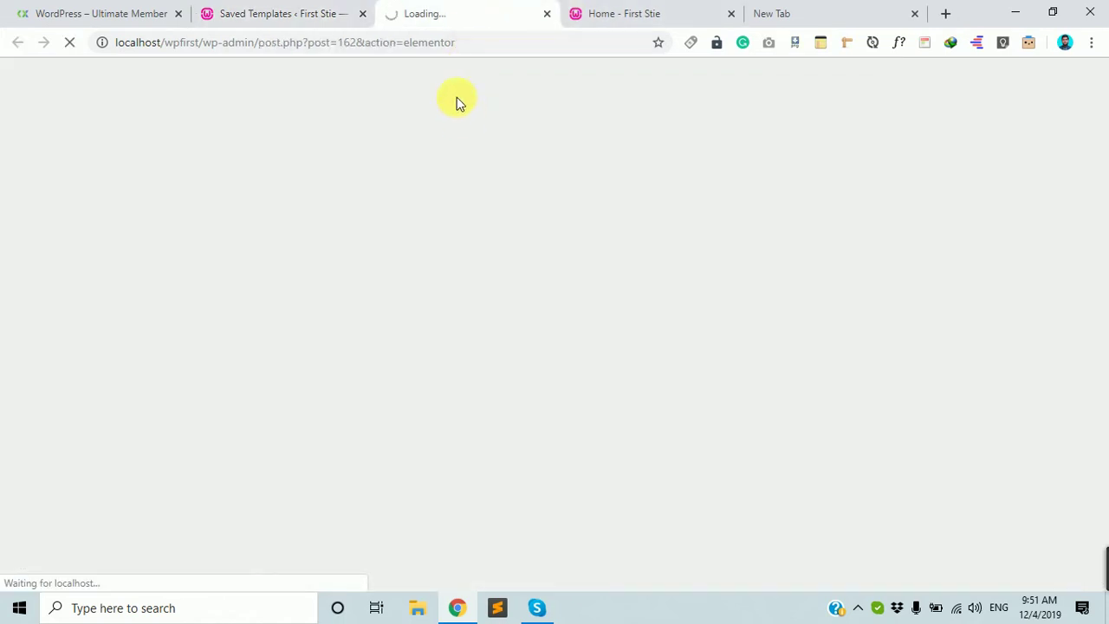
left_click(314, 10)
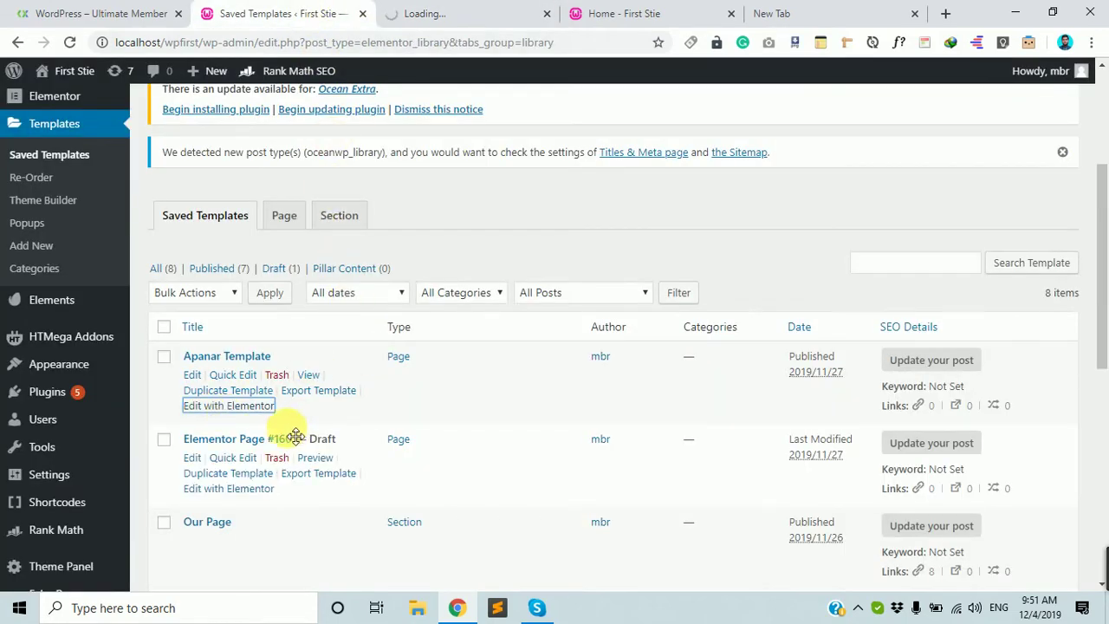
left_click(511, 9)
left_click(804, 11)
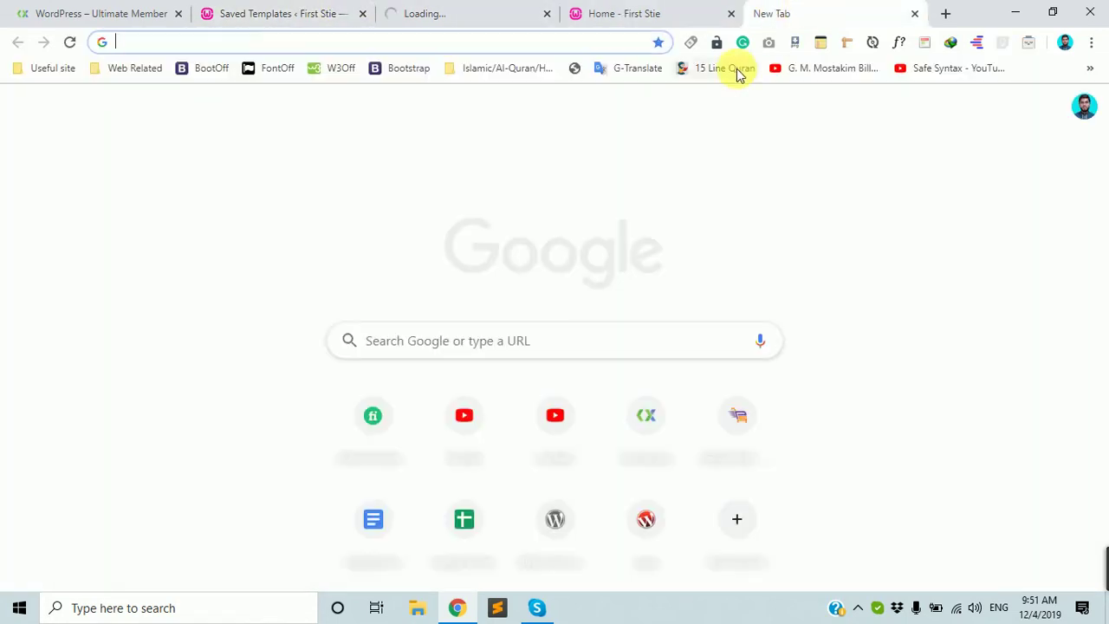
- Open elementor.com, dismiss the Cyber Monday sale popup and look over the home page
type("elementor.com")
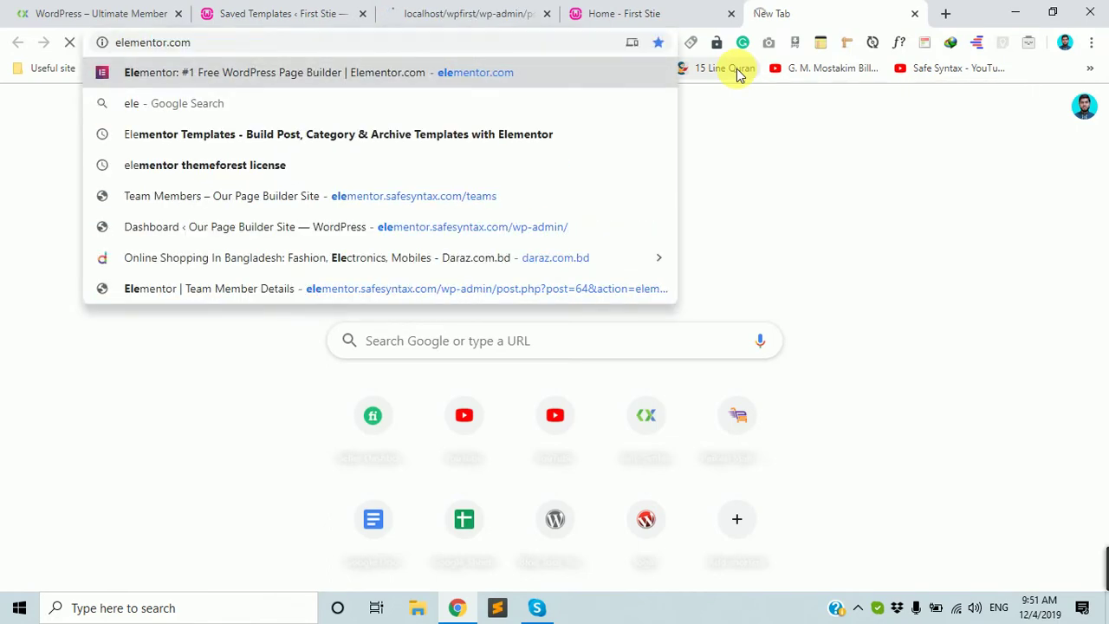
key("Return")
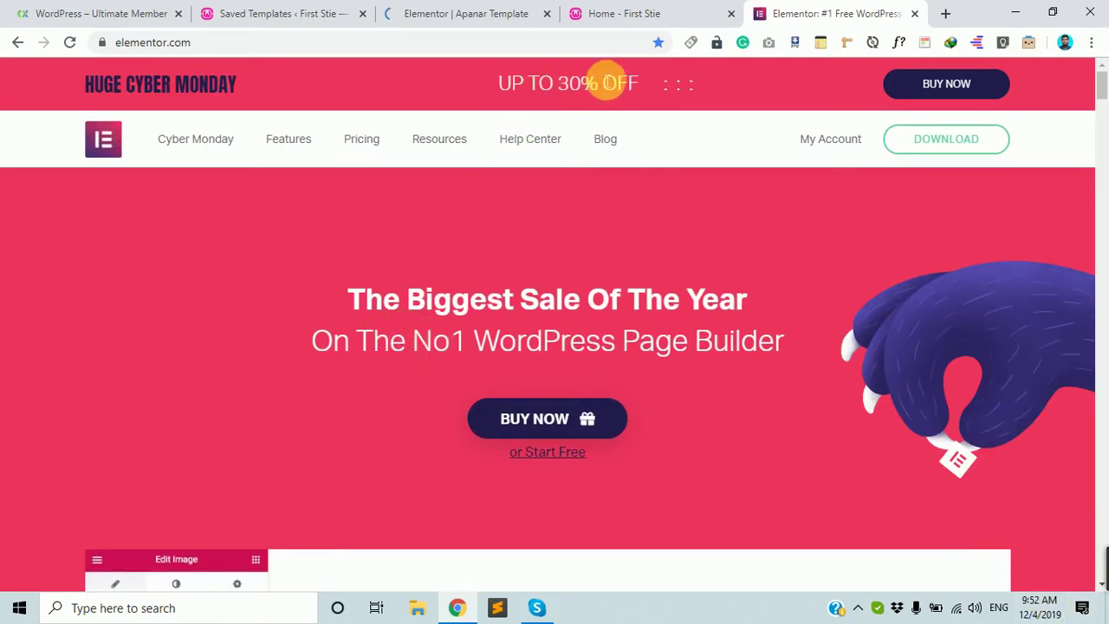
left_click_drag(525, 80, 607, 170)
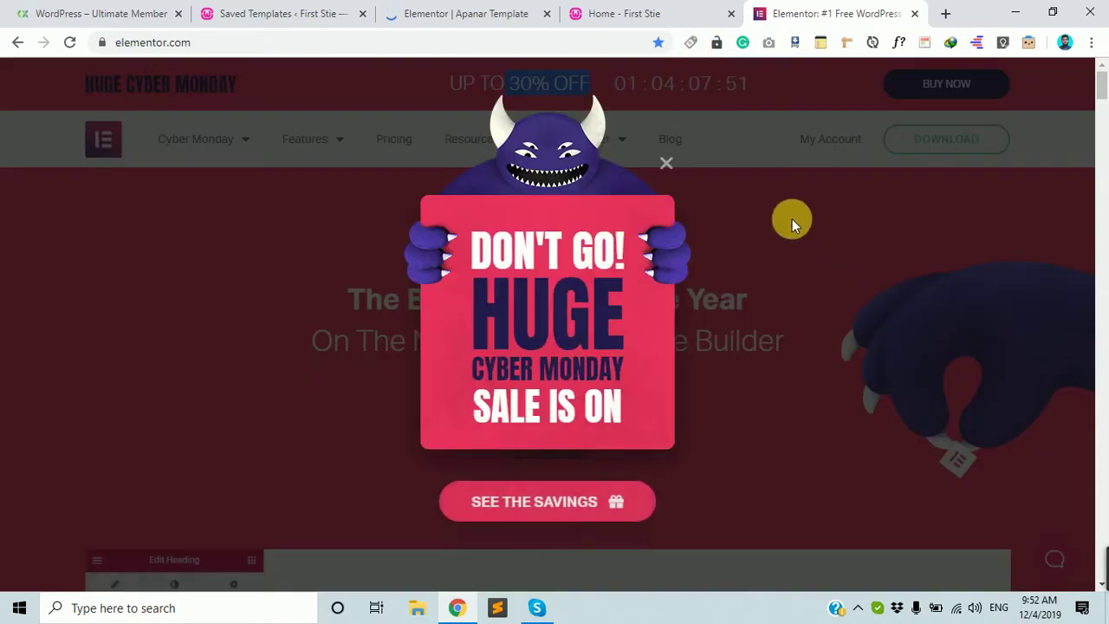
left_click(667, 164)
scroll(650, 255, "down", 5)
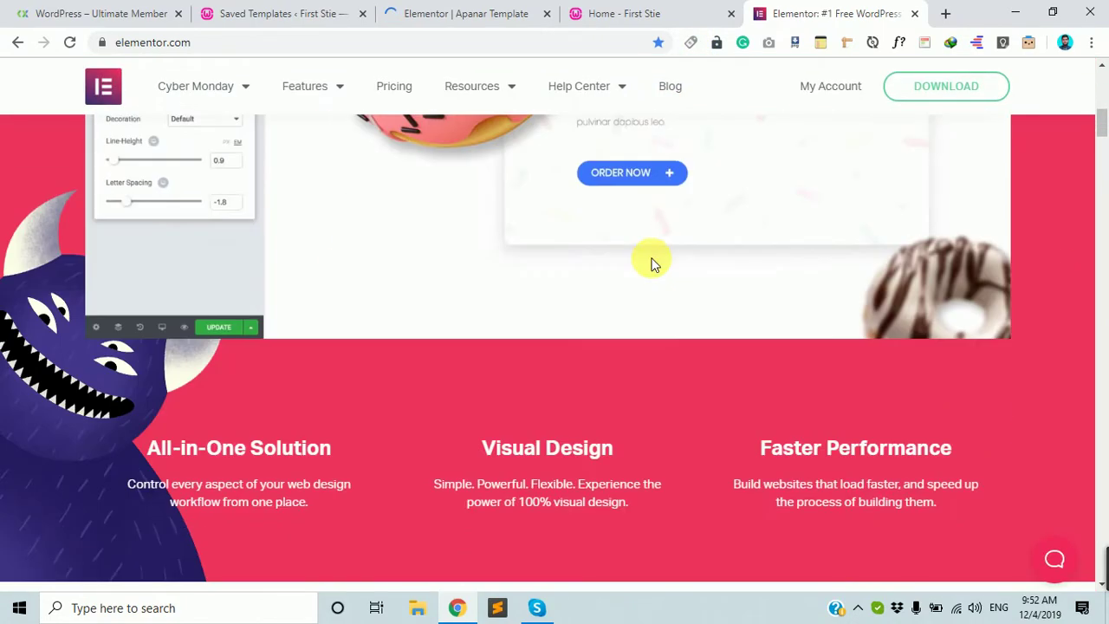
scroll(648, 252, "up", 5)
- Check whether the Apanar Template editor has loaded, and open the Pricing page of elementor.com at its plan cards
left_click(418, 12)
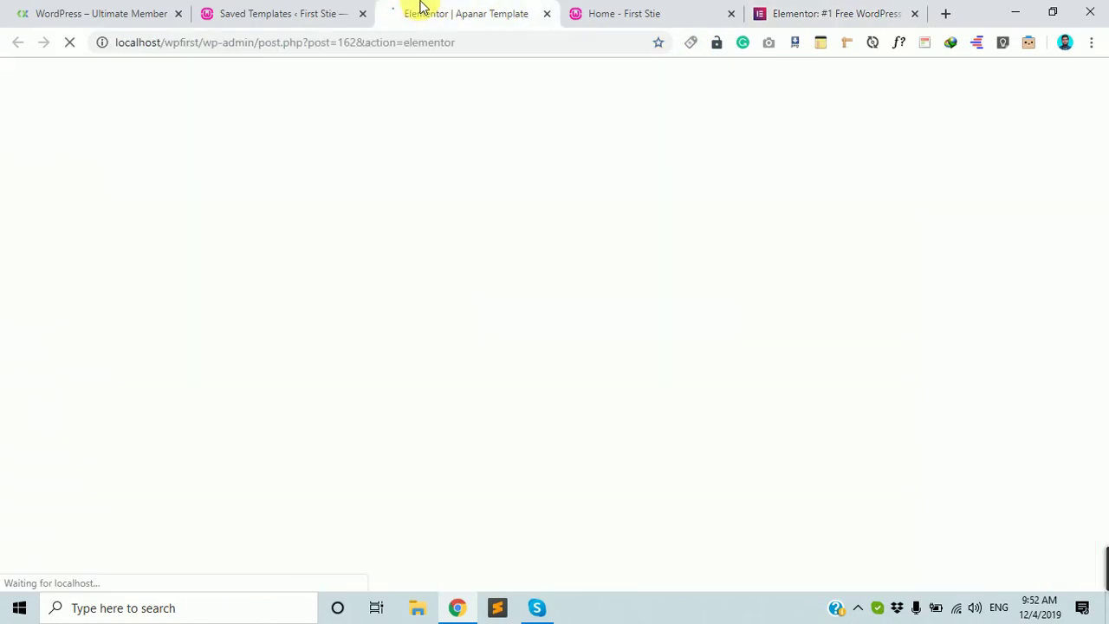
left_click(799, 12)
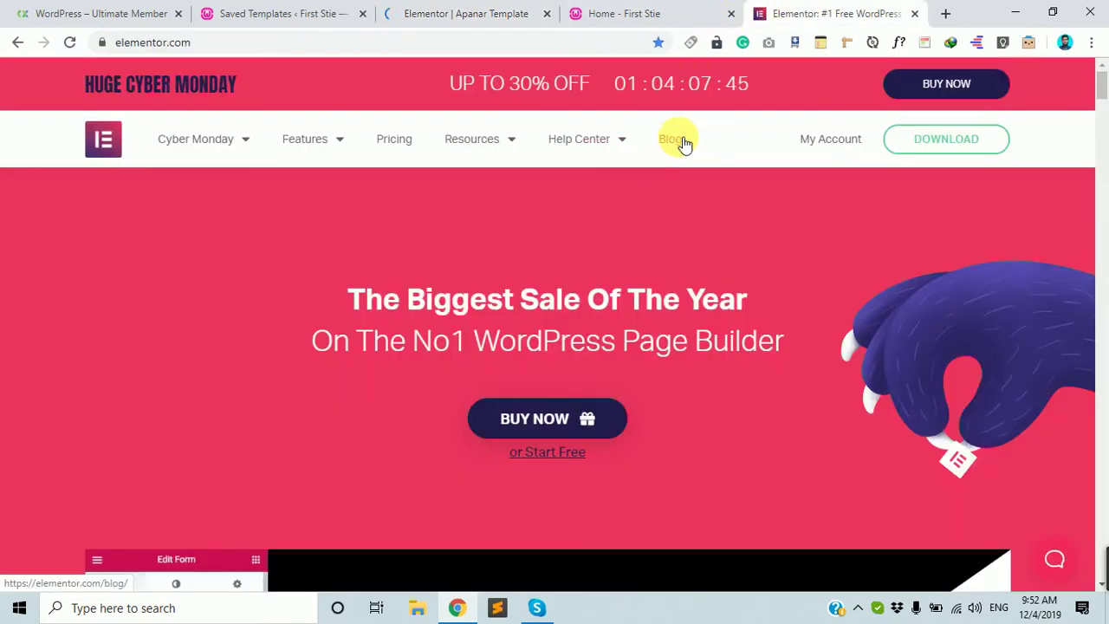
left_click(396, 141)
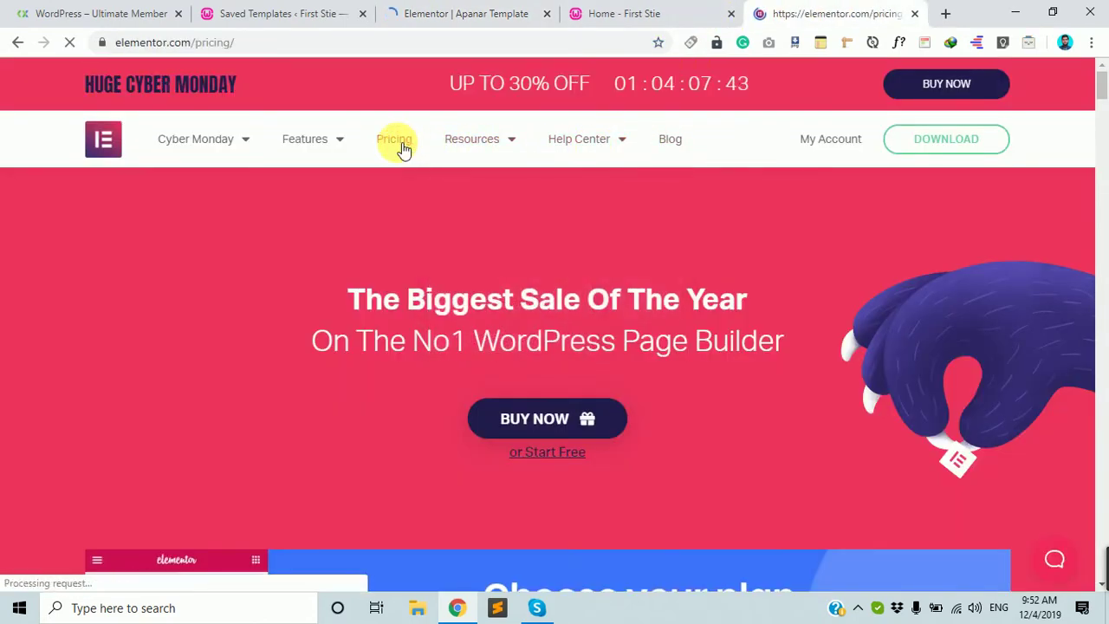
scroll(593, 500, "down", 5)
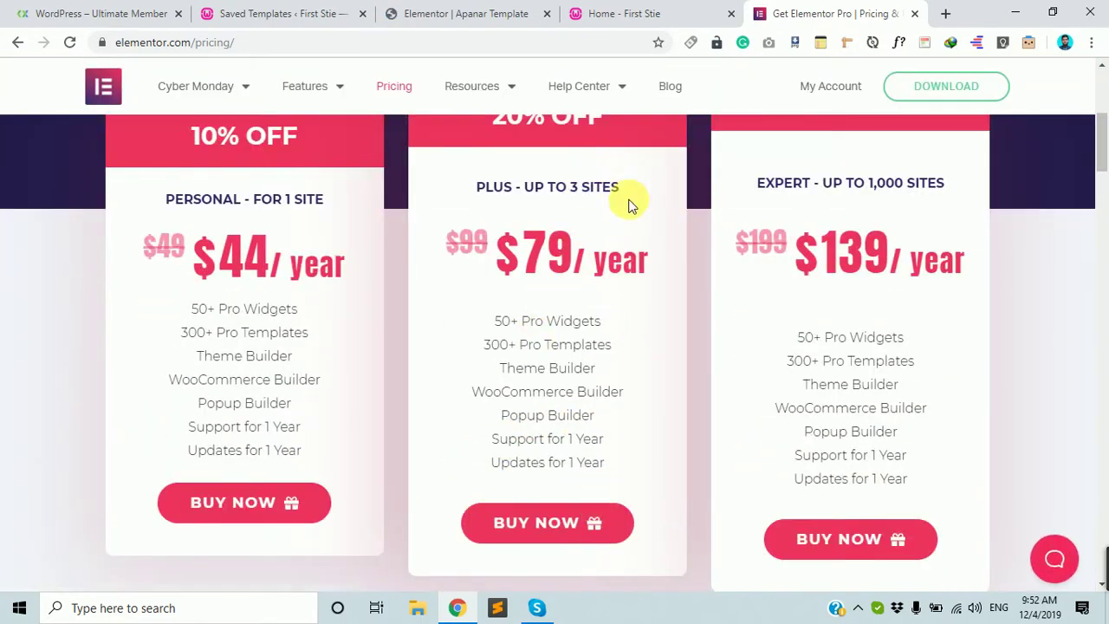
scroll(531, 351, "up", 2)
scroll(346, 398, "down", 1)
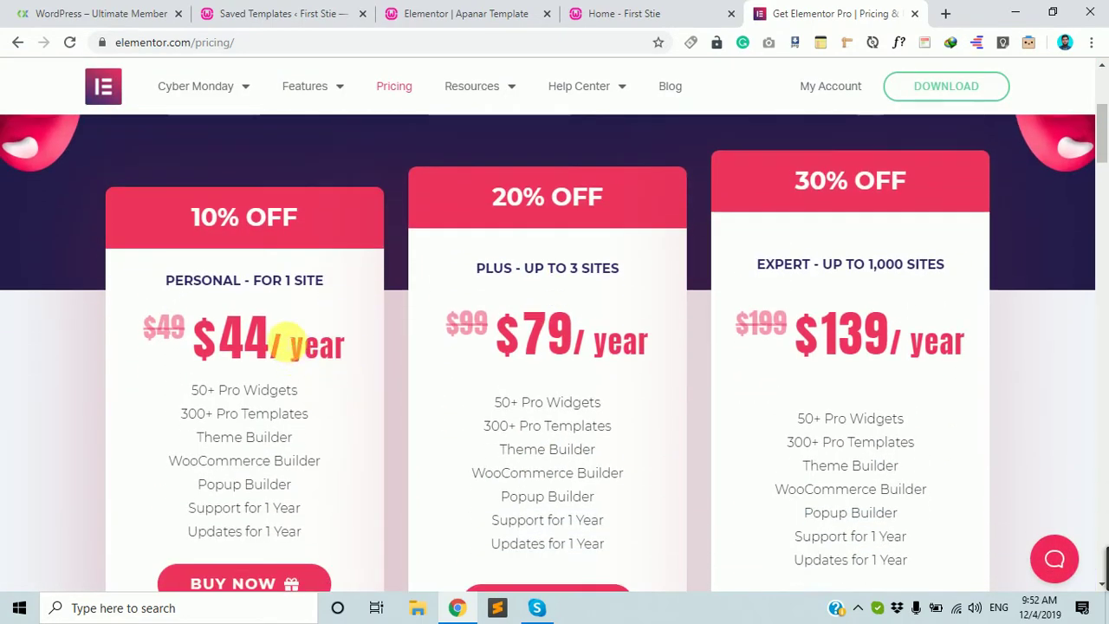
- Examine the prices, site limits and included features of the Personal, Plus and Expert plans
left_click_drag(270, 344, 200, 335)
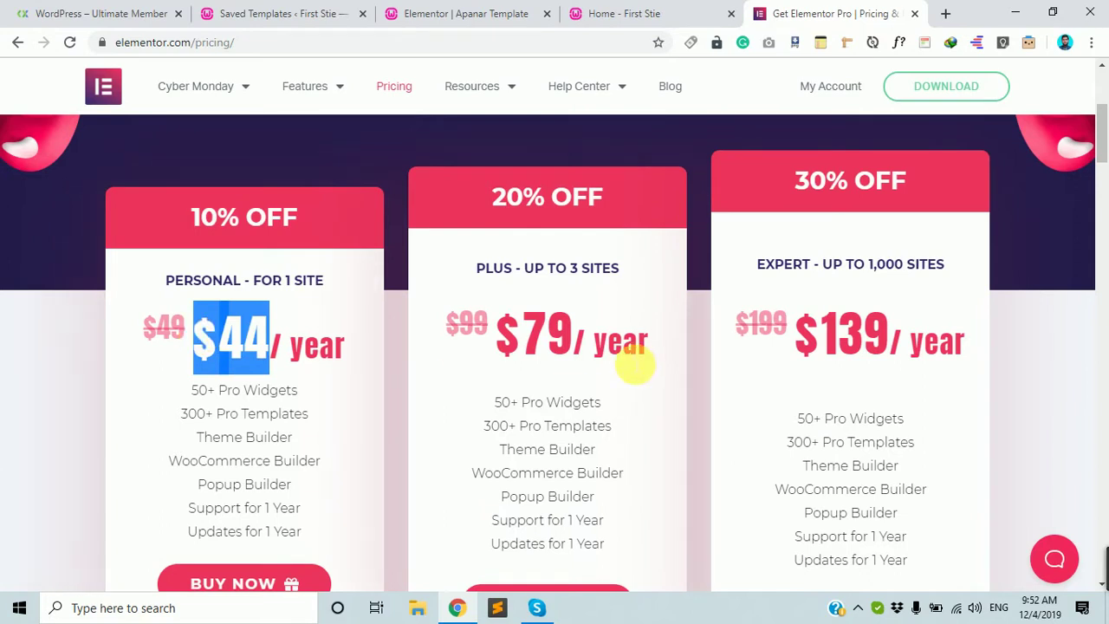
left_click_drag(518, 330, 593, 340)
left_click(874, 270)
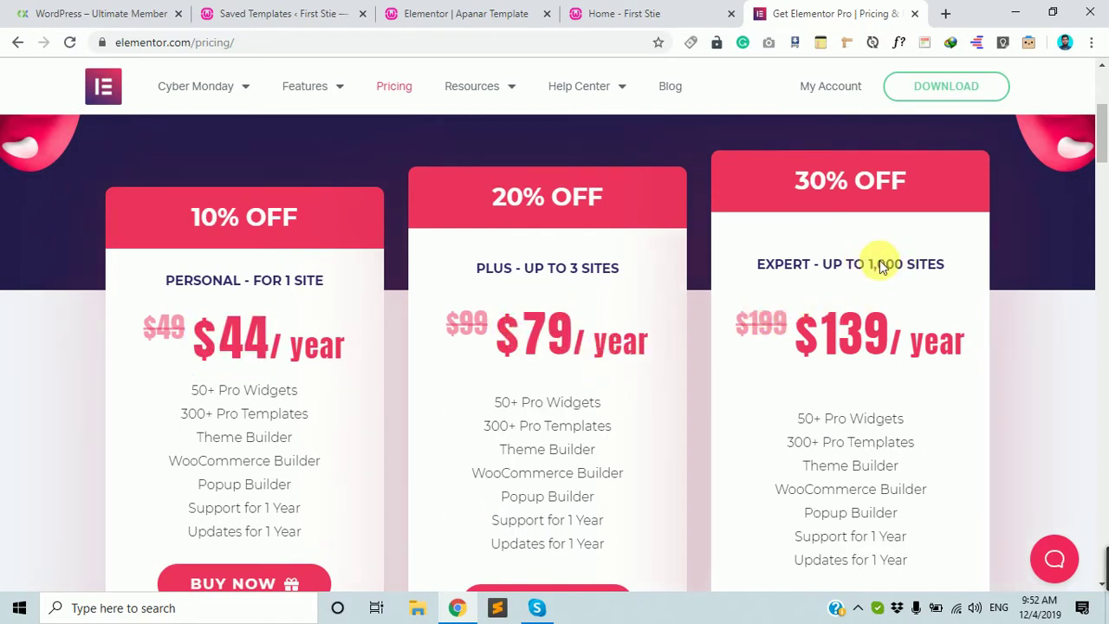
left_click_drag(751, 333, 884, 319)
left_click(868, 257)
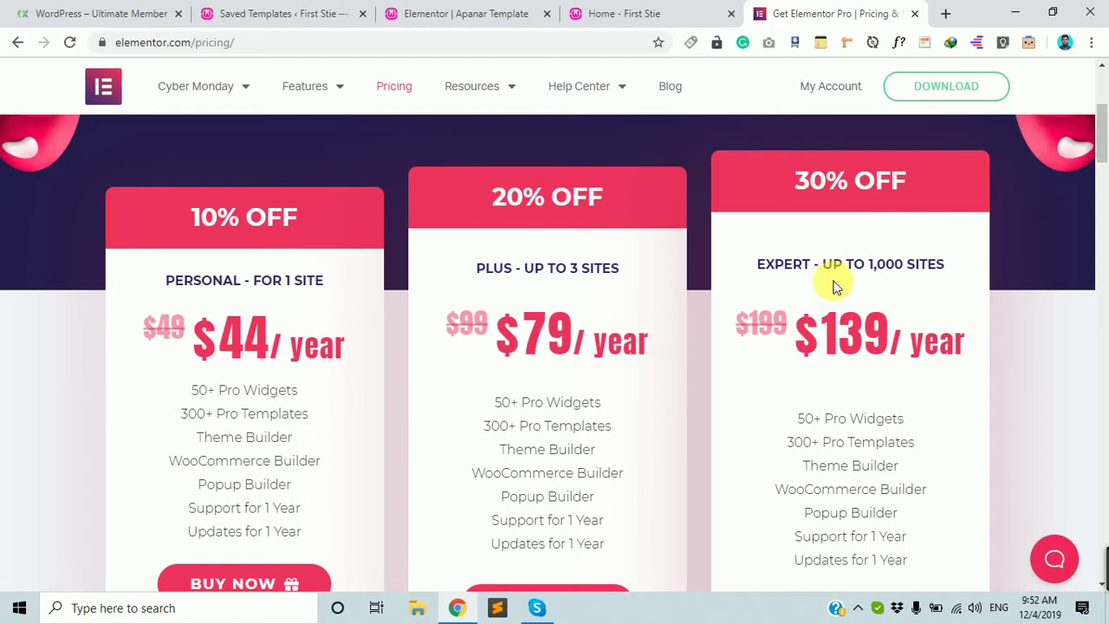
scroll(869, 378, "down", 1)
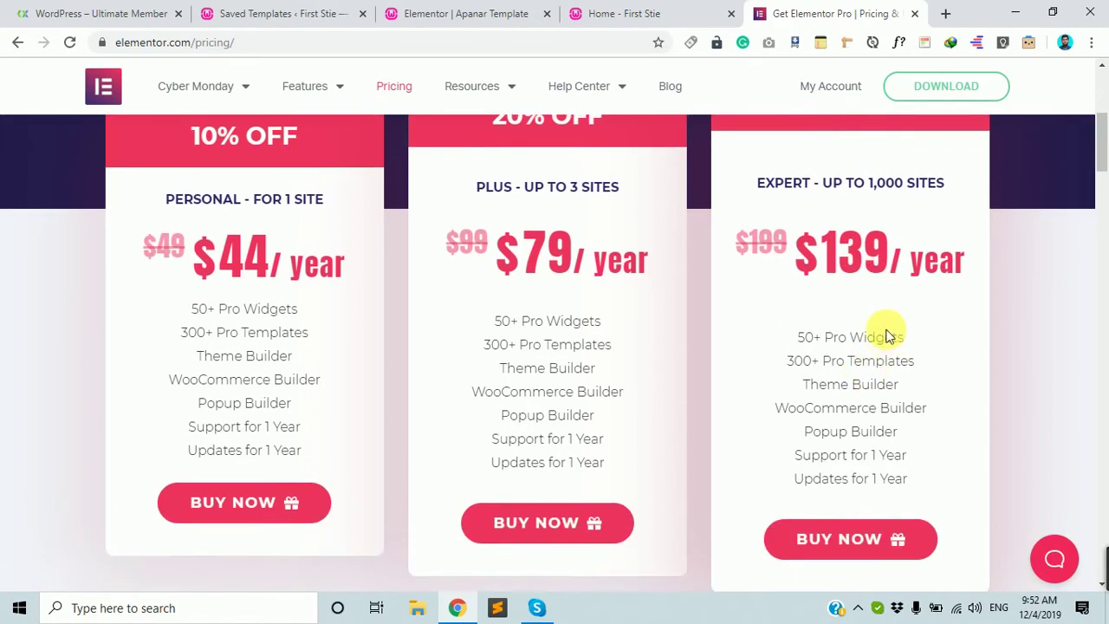
scroll(883, 330, "up", 2)
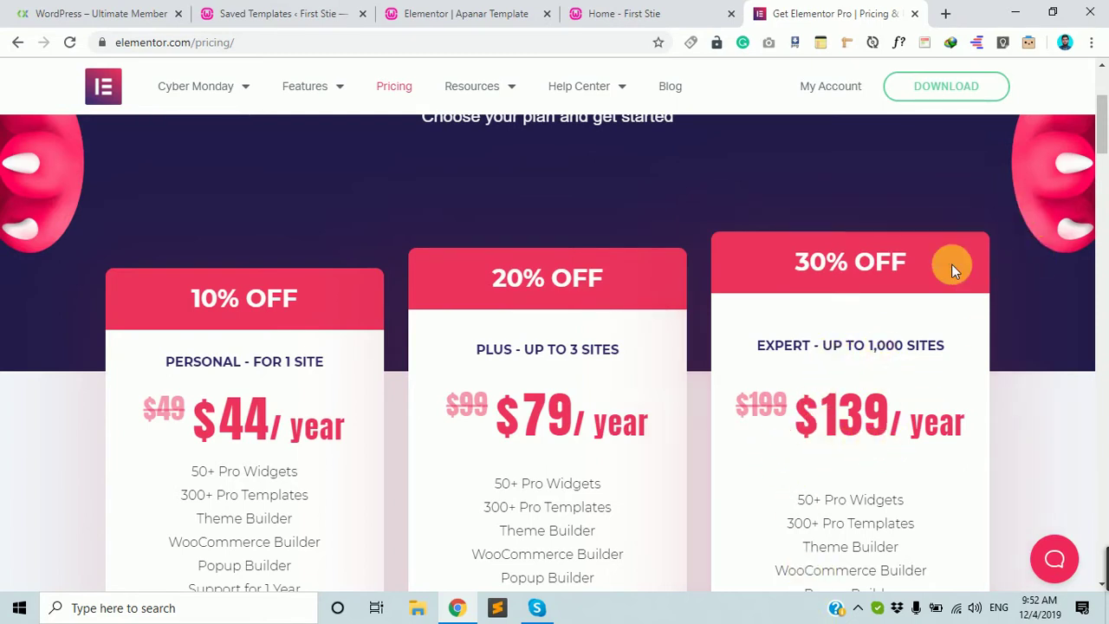
- Search Google for "divi builder" in a new browser tab and open Elegant Themes' Divi theme and page builder page
left_click(948, 16)
type("d")
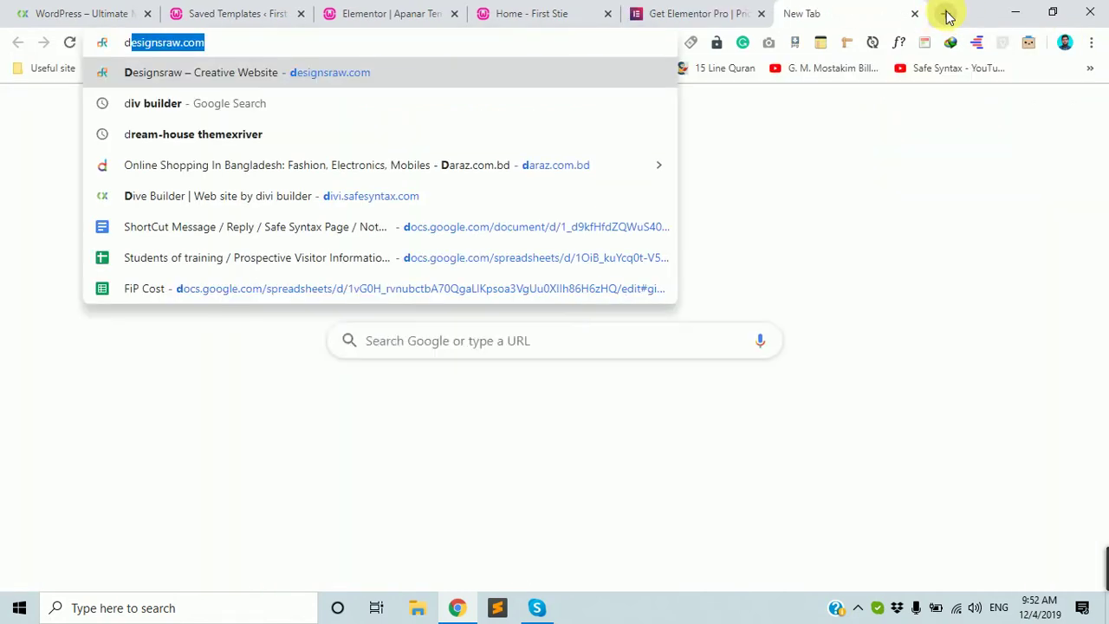
type("ivi bu")
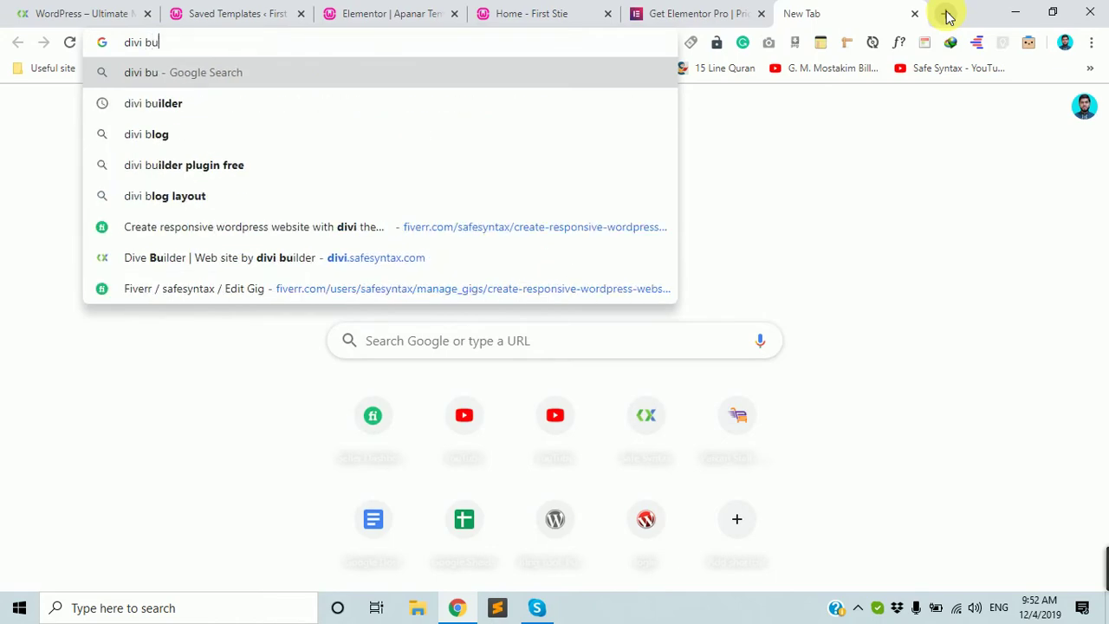
type("ilder")
key("Return")
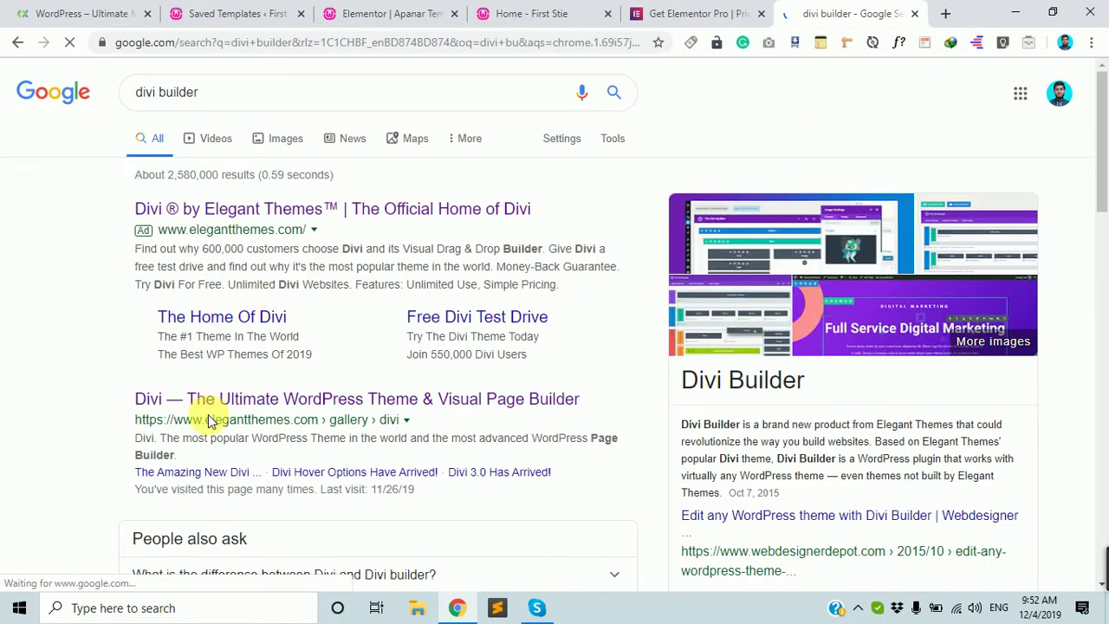
left_click(236, 404)
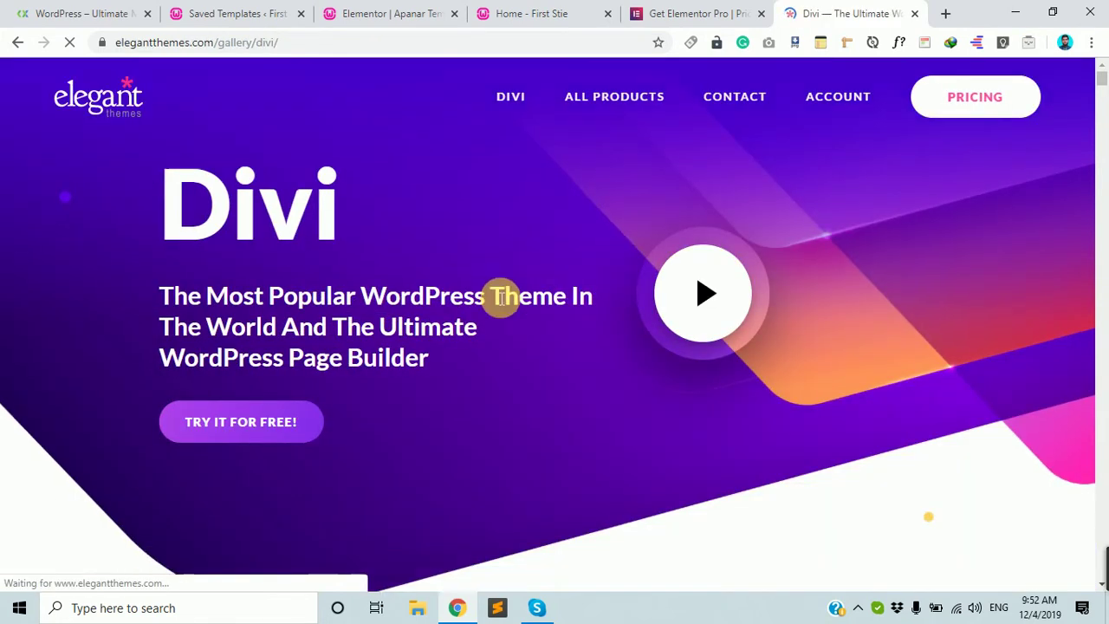
- Open the Elegant Themes pricing page and find the Yearly Access and Lifetime Access plans
scroll(719, 199, "down", 2)
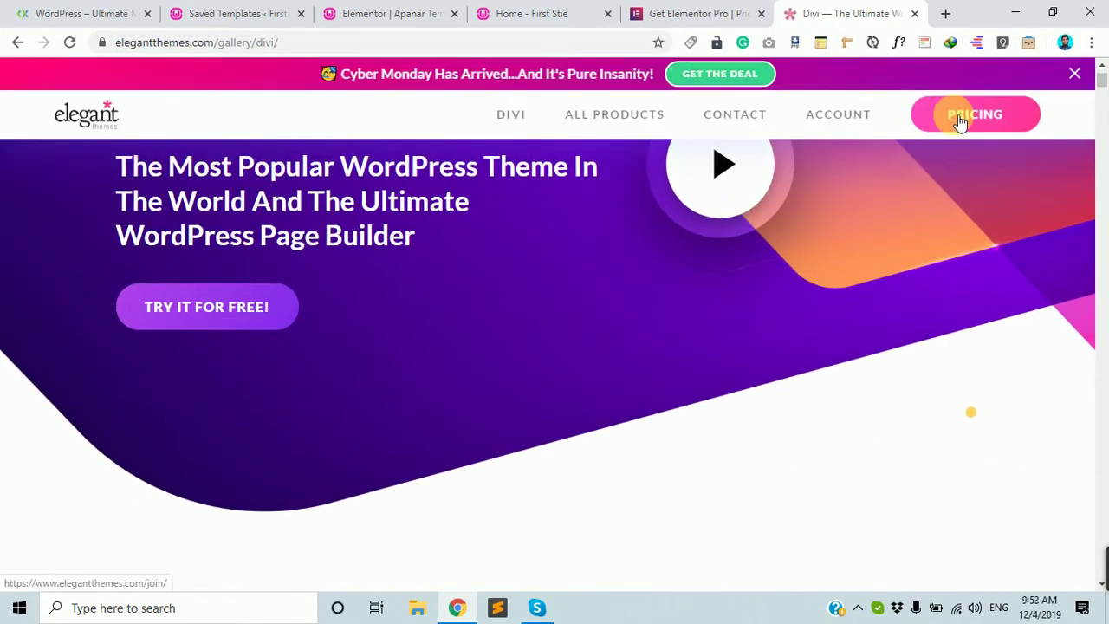
left_click(953, 116)
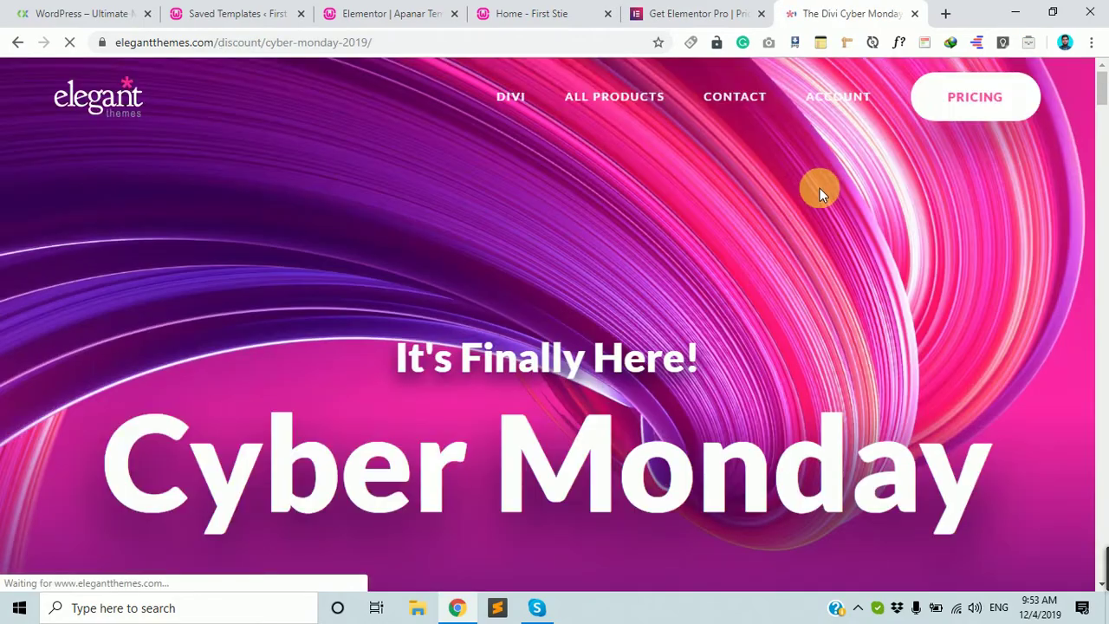
scroll(820, 188, "down", 7)
scroll(782, 218, "down", 15)
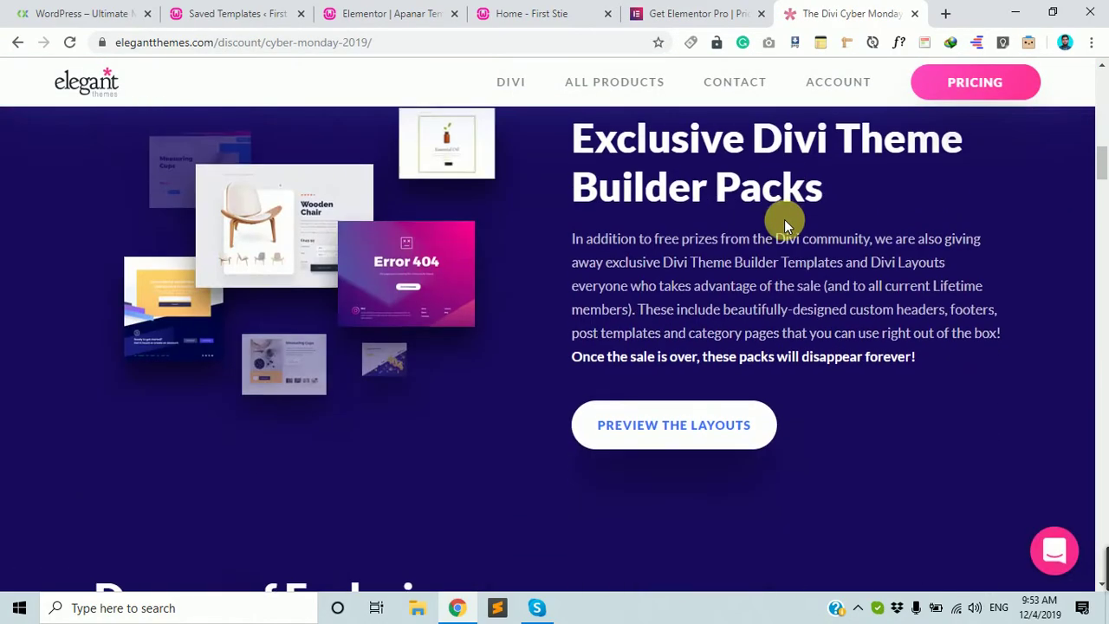
scroll(794, 192, "down", 15)
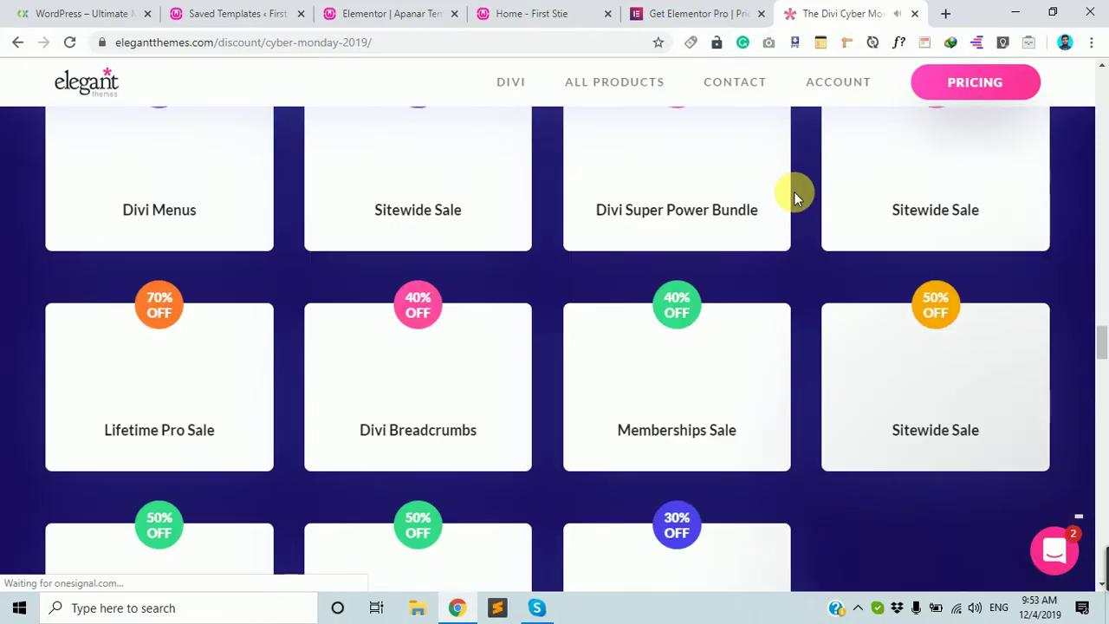
scroll(794, 191, "down", 10)
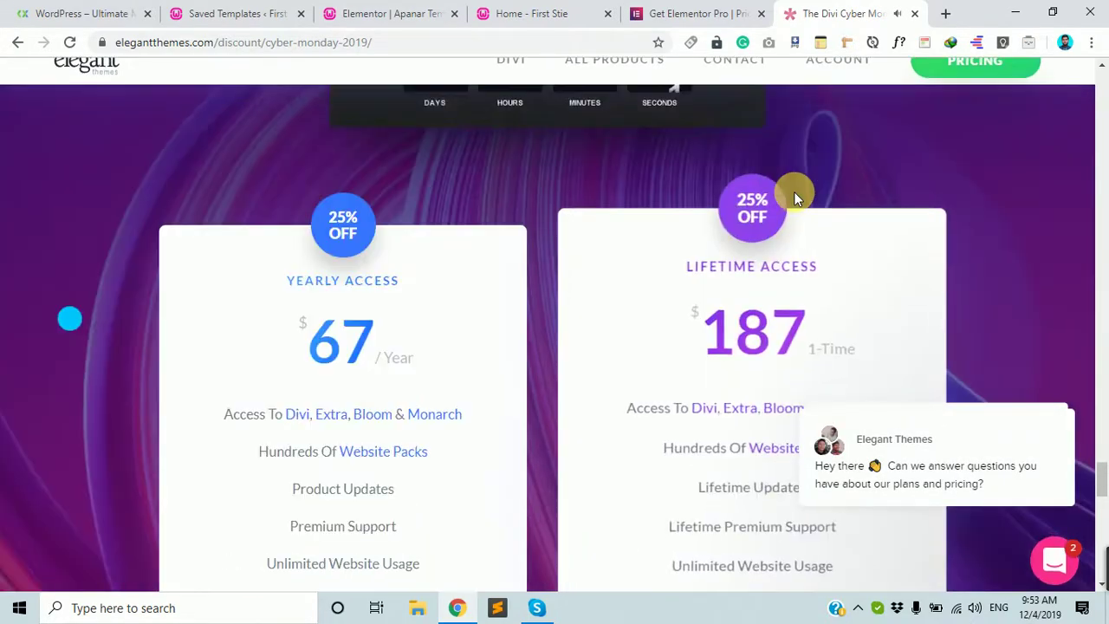
- Examine the Yearly and Lifetime Access prices and features, closing the Cyber Monday popup that interrupts
scroll(793, 198, "up", 3)
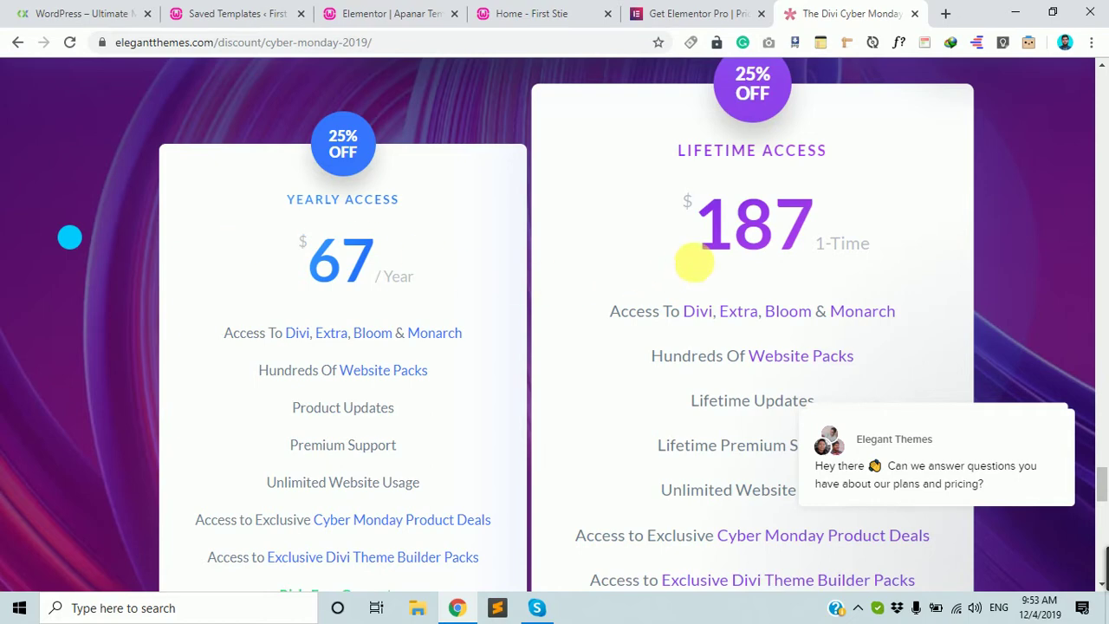
left_click_drag(698, 229, 784, 227)
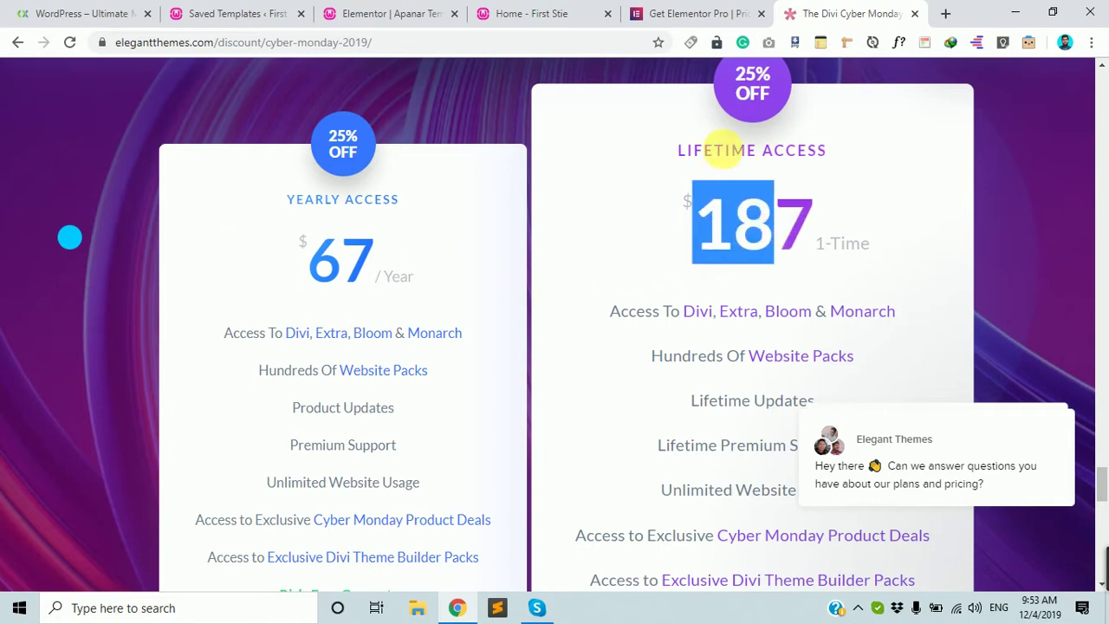
left_click(710, 158)
left_click_drag(678, 151, 845, 163)
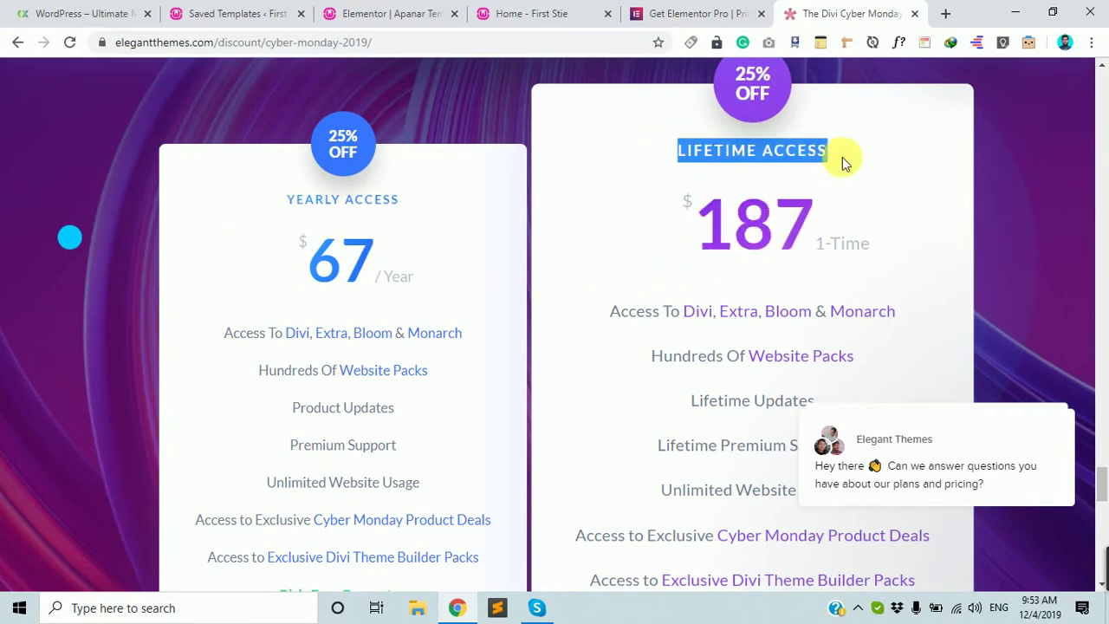
scroll(689, 277, "down", 2)
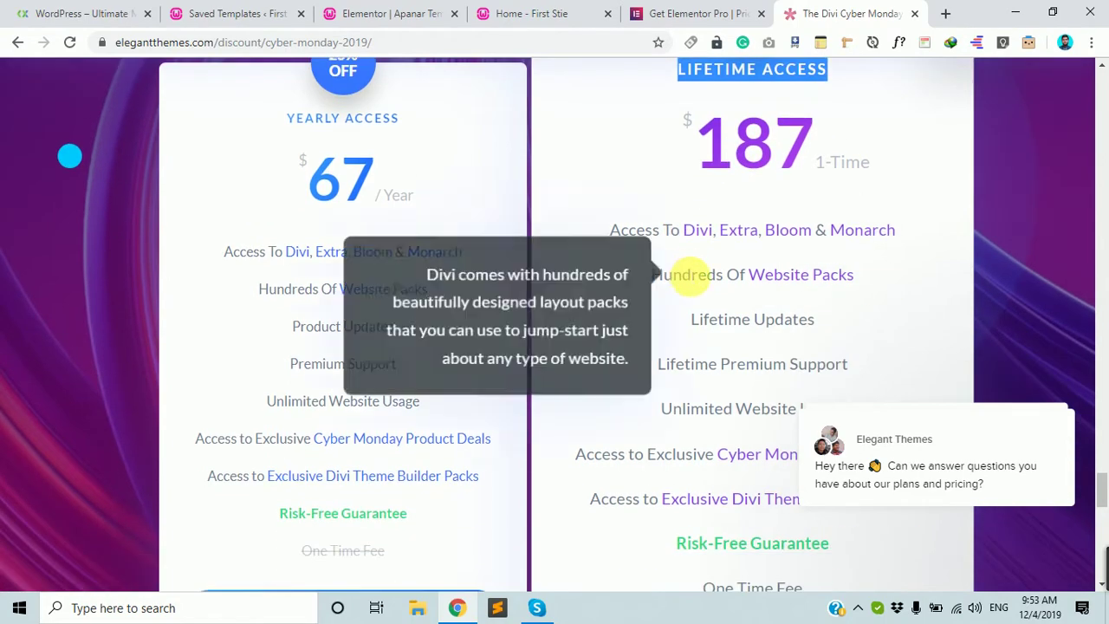
scroll(689, 278, "down", 2)
scroll(684, 270, "up", 5)
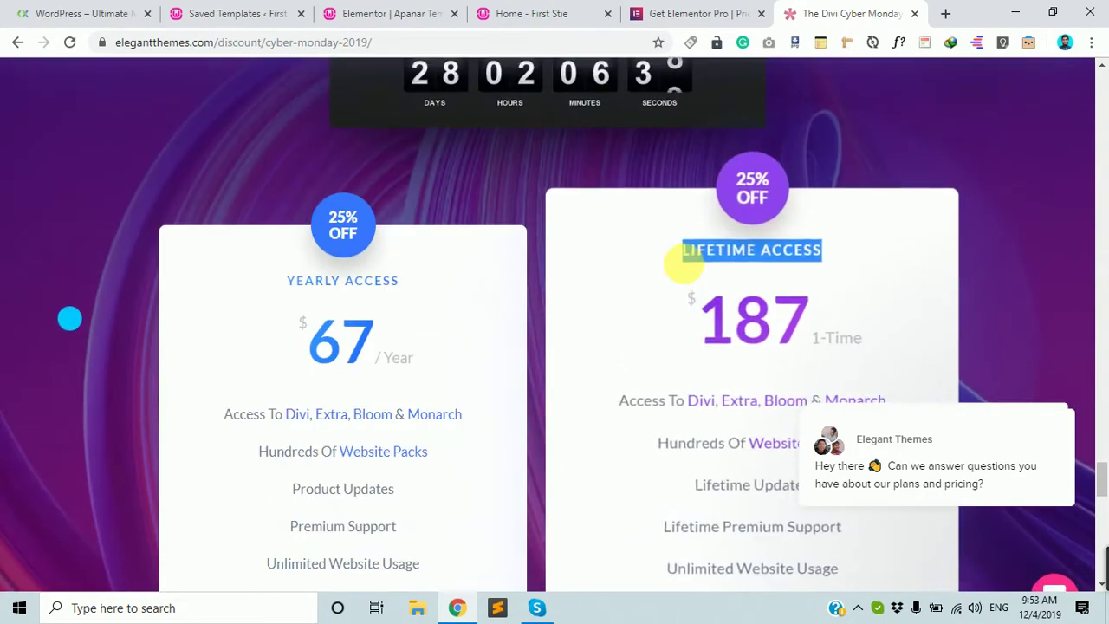
scroll(683, 264, "up", 3)
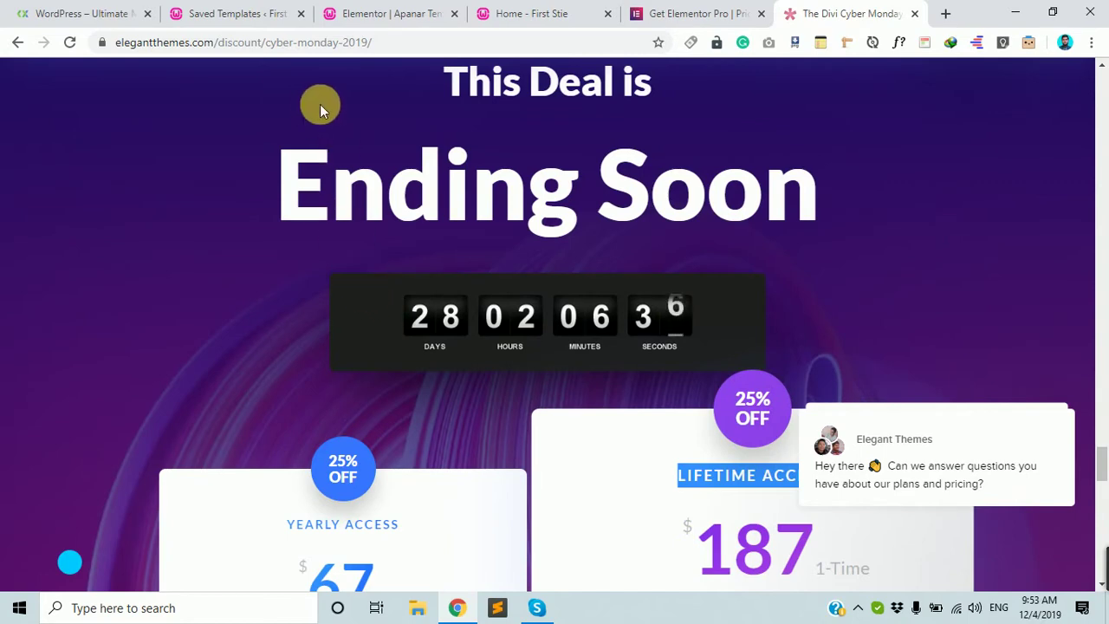
scroll(396, 265, "down", 3)
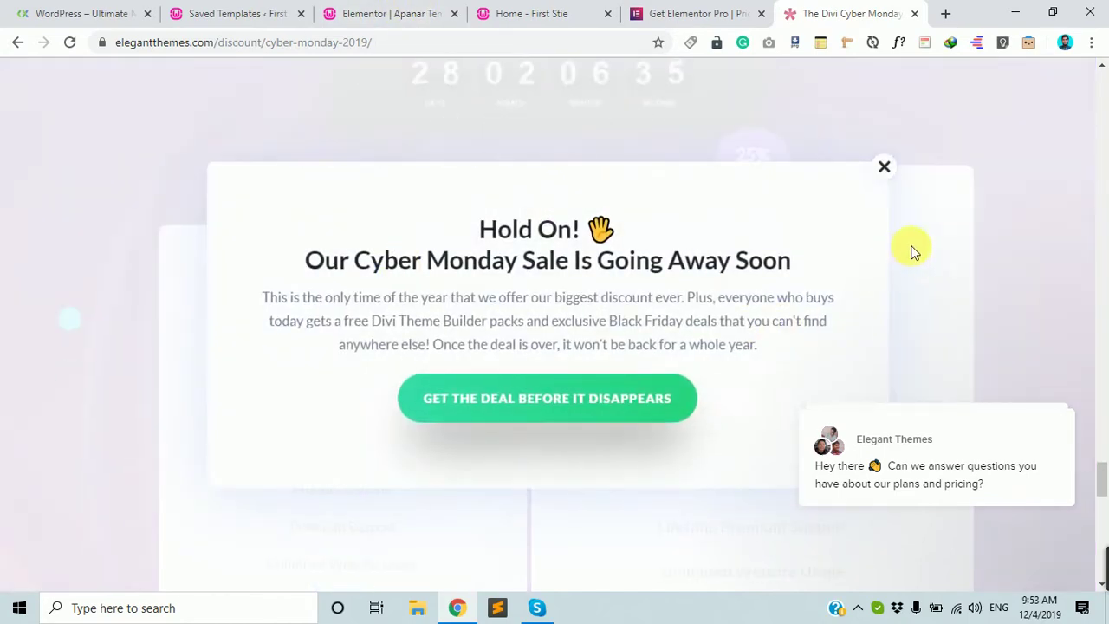
left_click(884, 166)
scroll(803, 252, "down", 1)
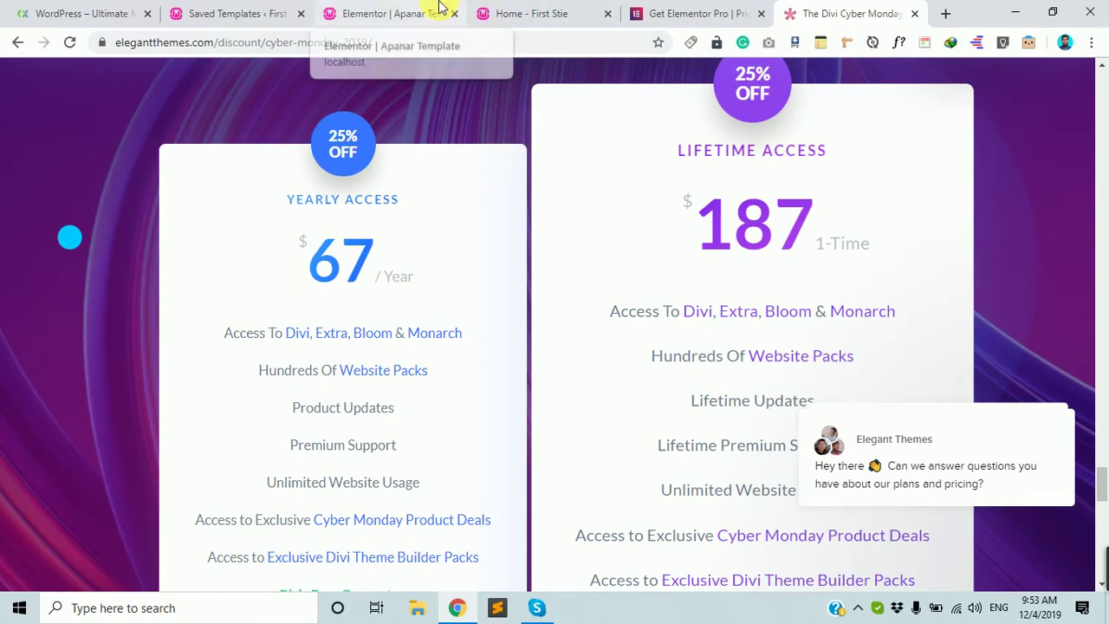
- Return to the Apanar Template editor, look over its page content, and collapse the Basic and General widget categories
left_click(336, 8)
scroll(553, 426, "down", 10)
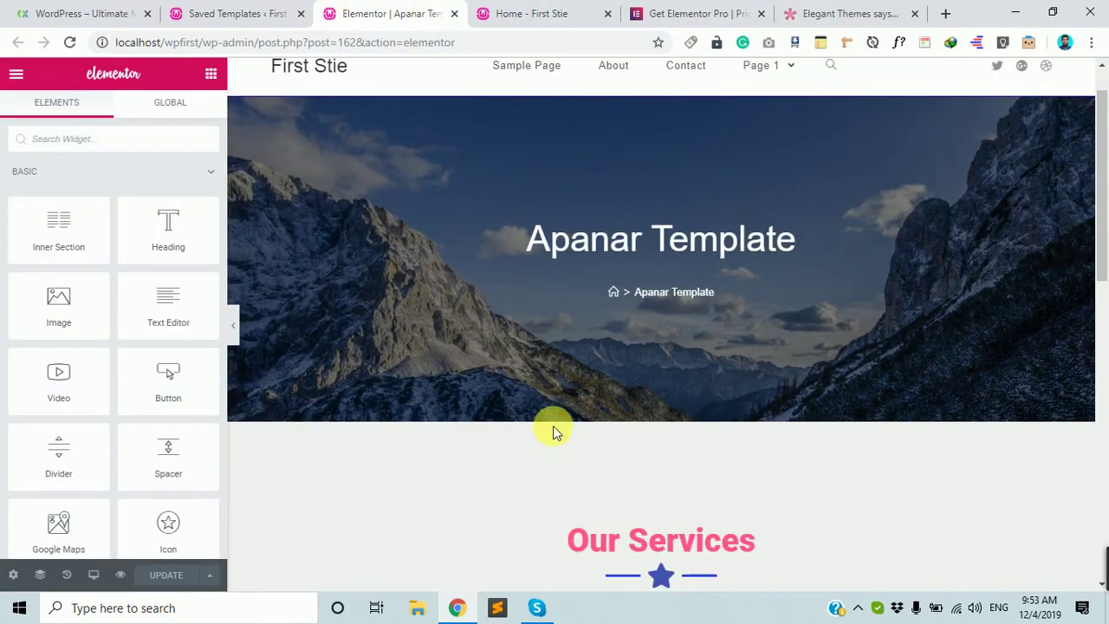
scroll(559, 429, "up", 10)
scroll(649, 418, "down", 5)
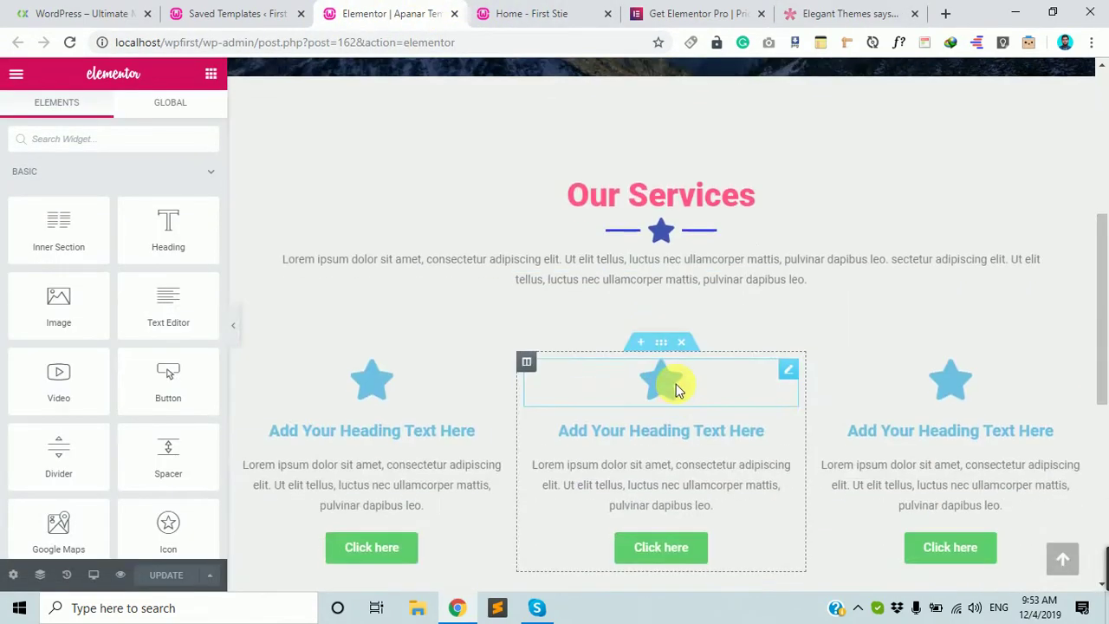
left_click(212, 173)
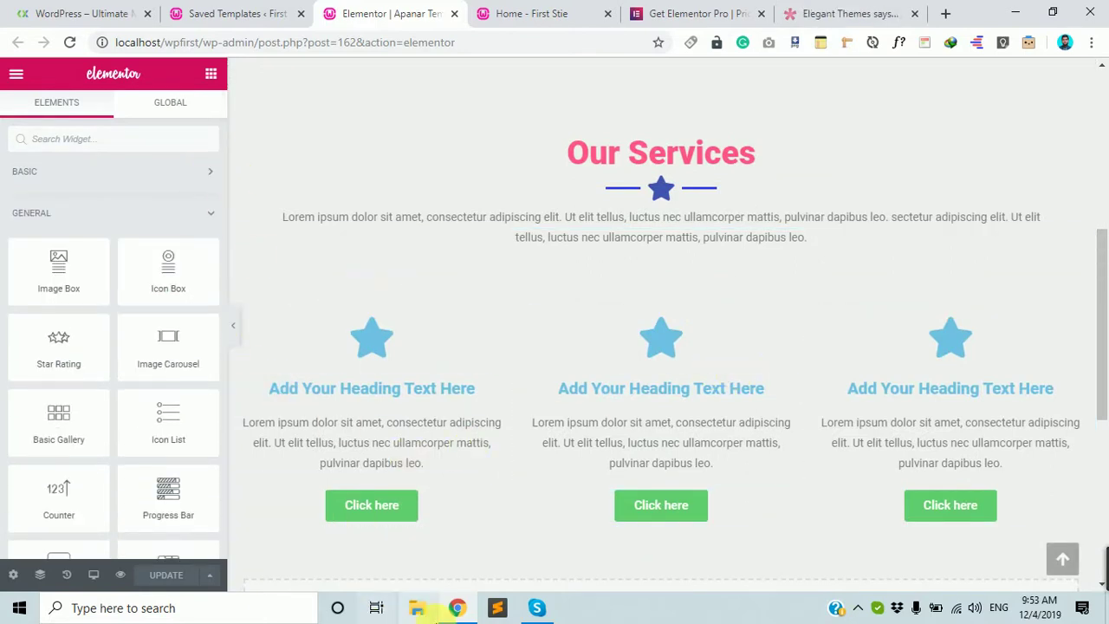
left_click(207, 213)
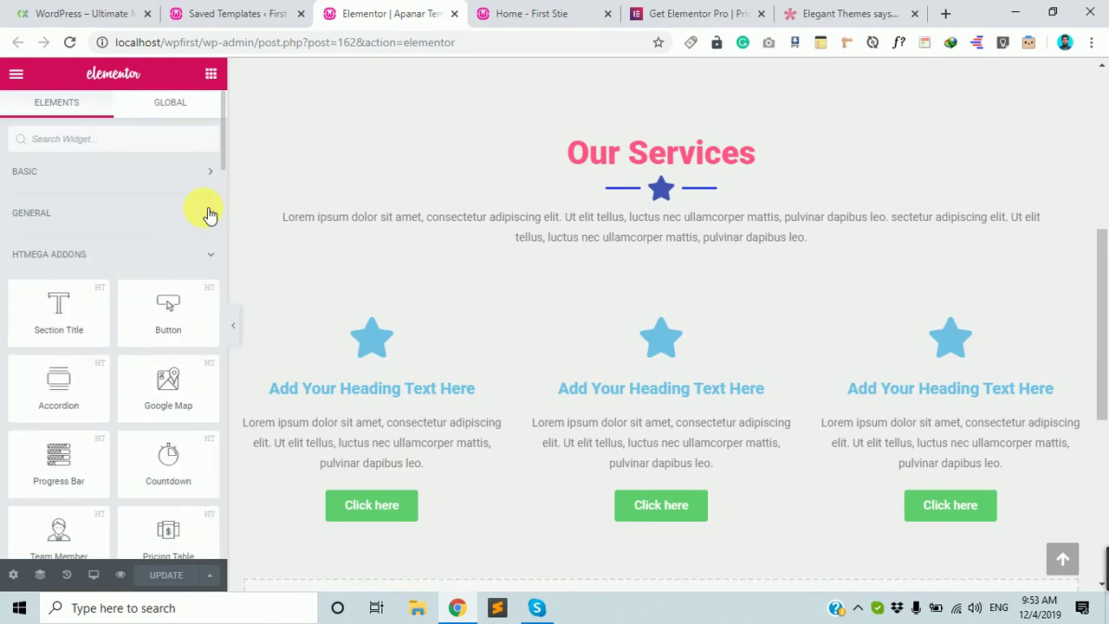
- Collapse the HTMega Addons widget category and open the Custom CSS options of the three-column section below Our Services
left_click(207, 265)
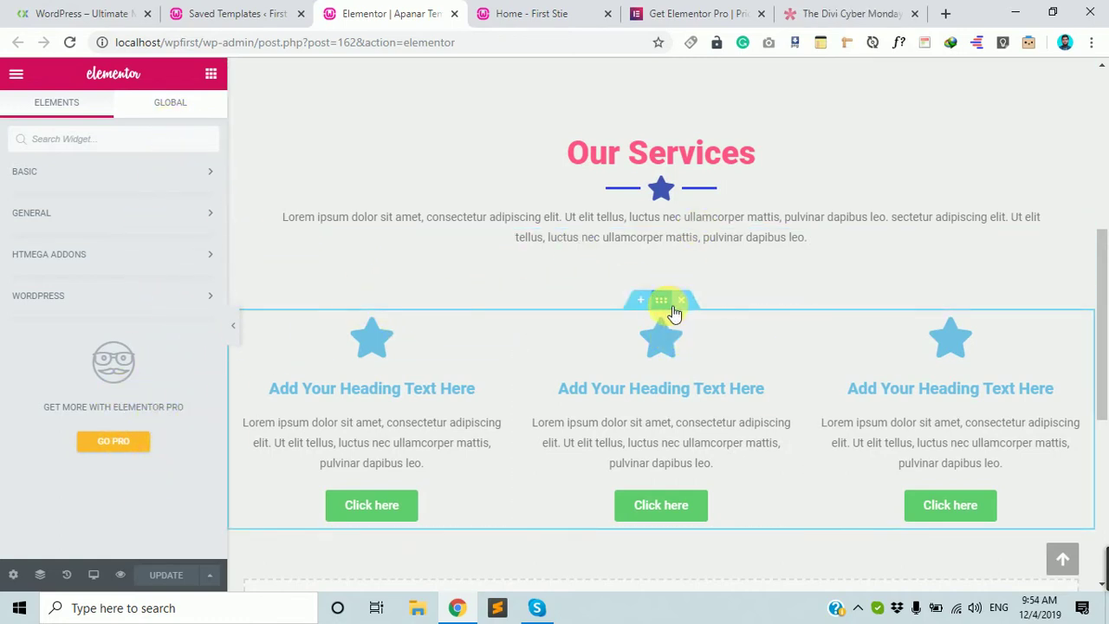
left_click(675, 314)
left_click(188, 119)
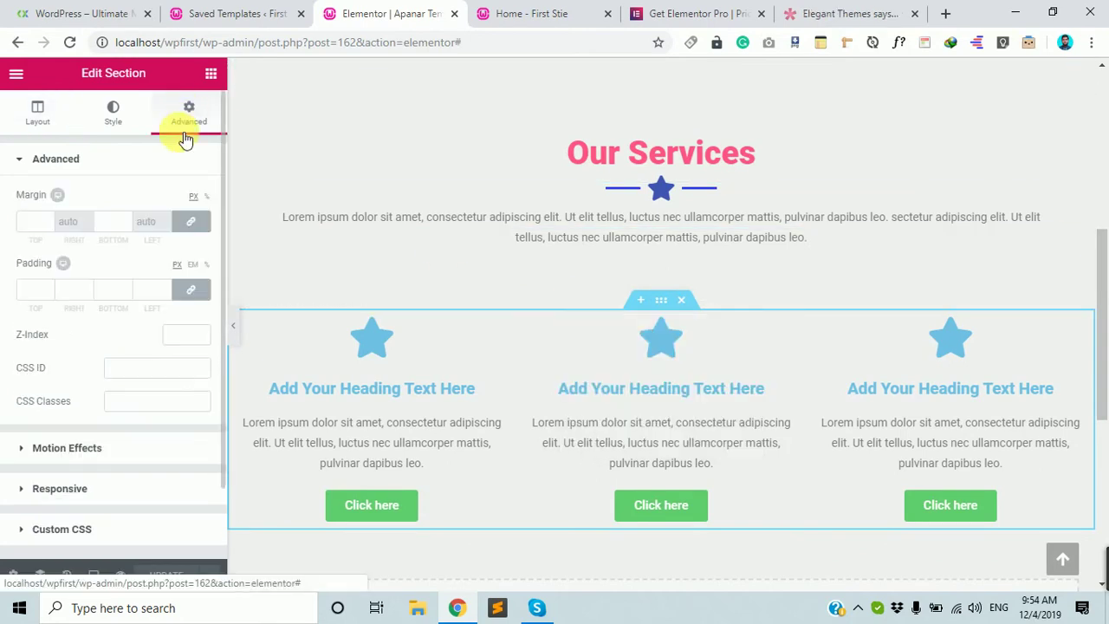
scroll(148, 292, "down", 1)
left_click(104, 446)
scroll(35, 399, "down", 2)
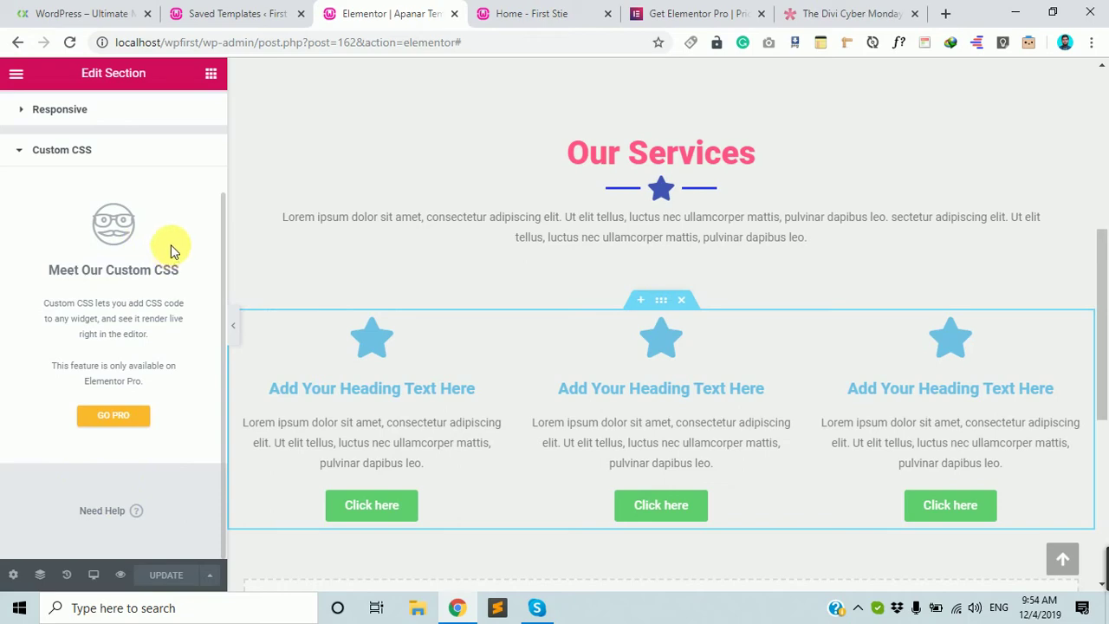
- Return to the Saved Templates page in the WordPress admin, briefly checking the desktop behind the browser
left_click(229, 11)
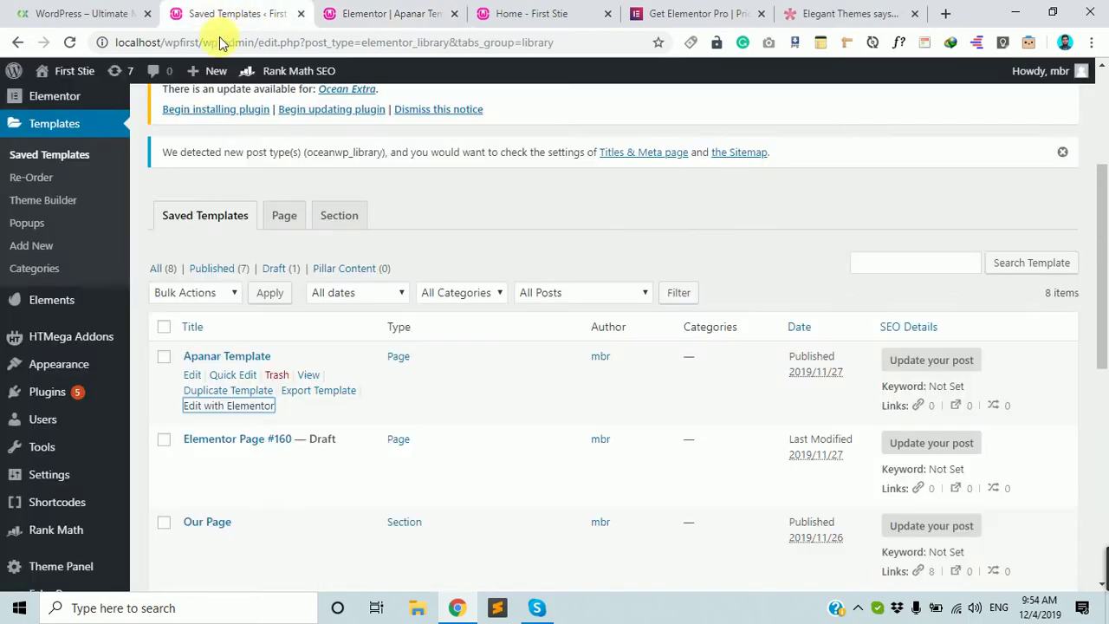
scroll(593, 457, "up", 3)
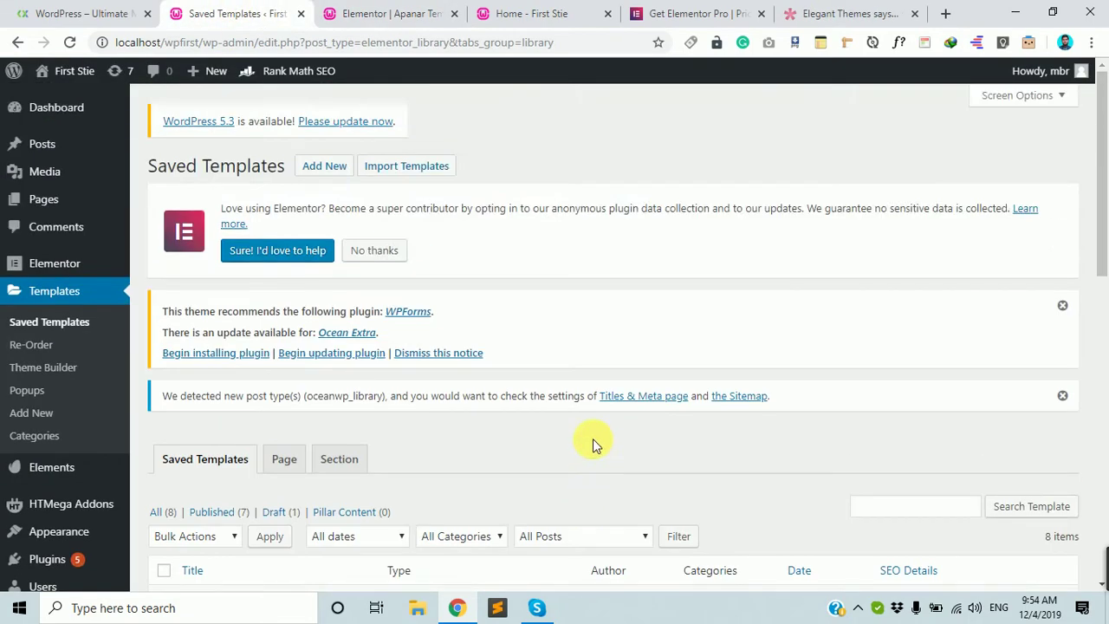
left_click(364, 13)
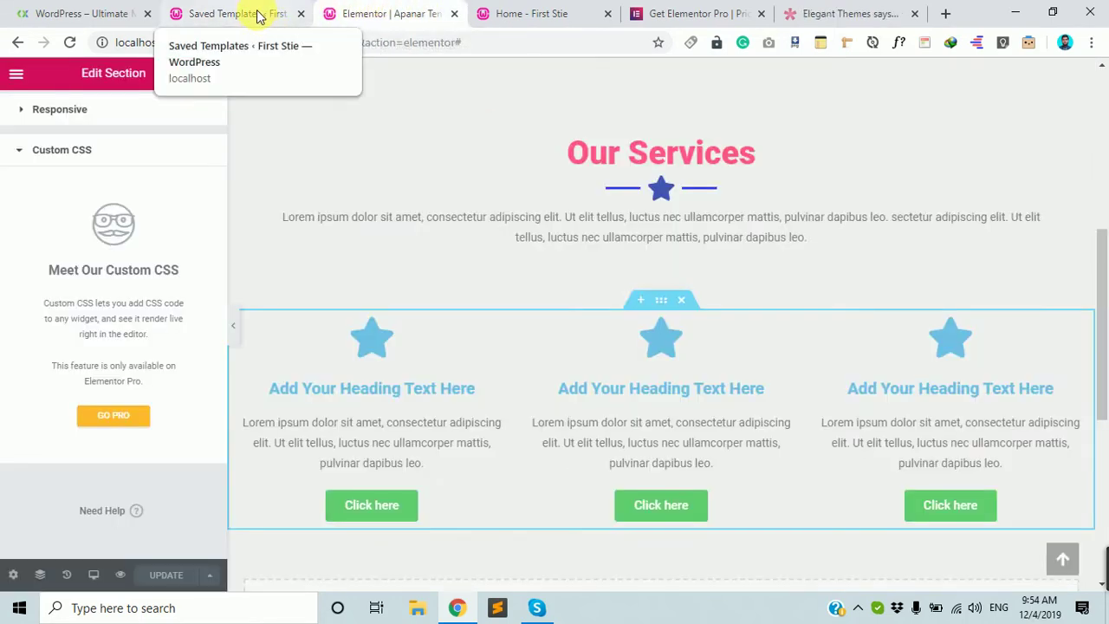
left_click(260, 15)
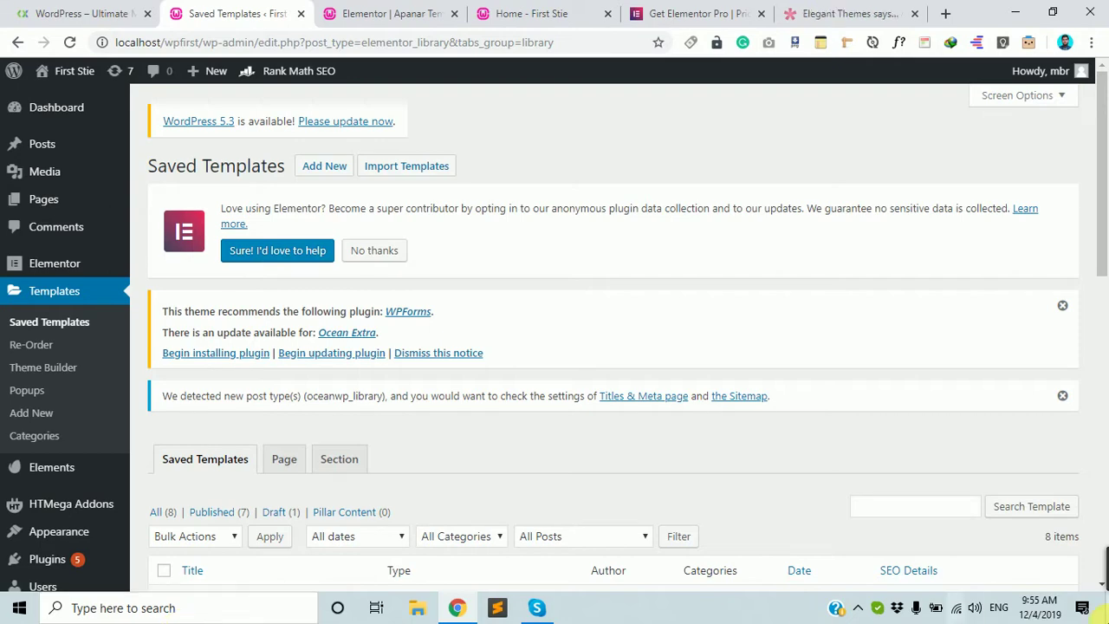
left_click(1014, 8)
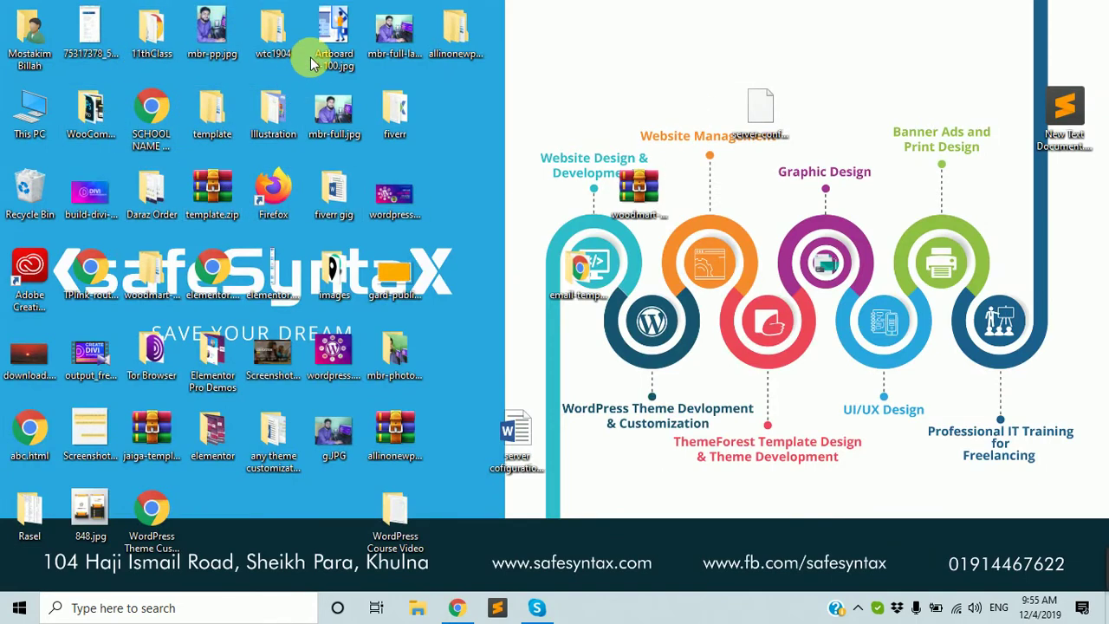
left_click(458, 607)
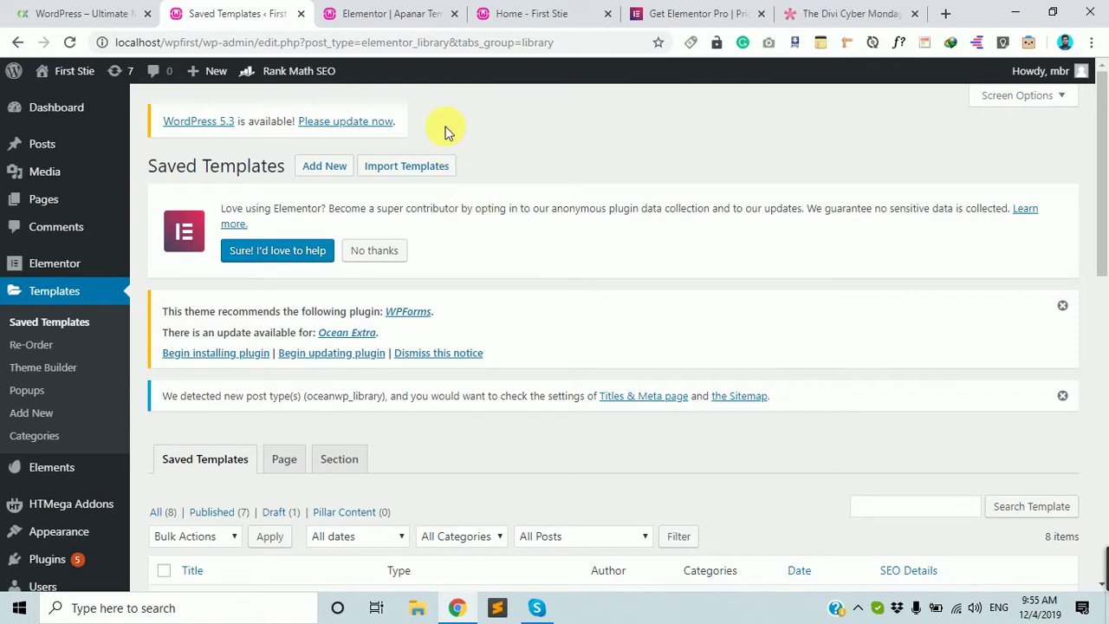
- Look through the saved templates list from Apanar Template down to First Template
scroll(445, 130, "down", 2)
scroll(446, 130, "up", 1)
scroll(449, 130, "down", 3)
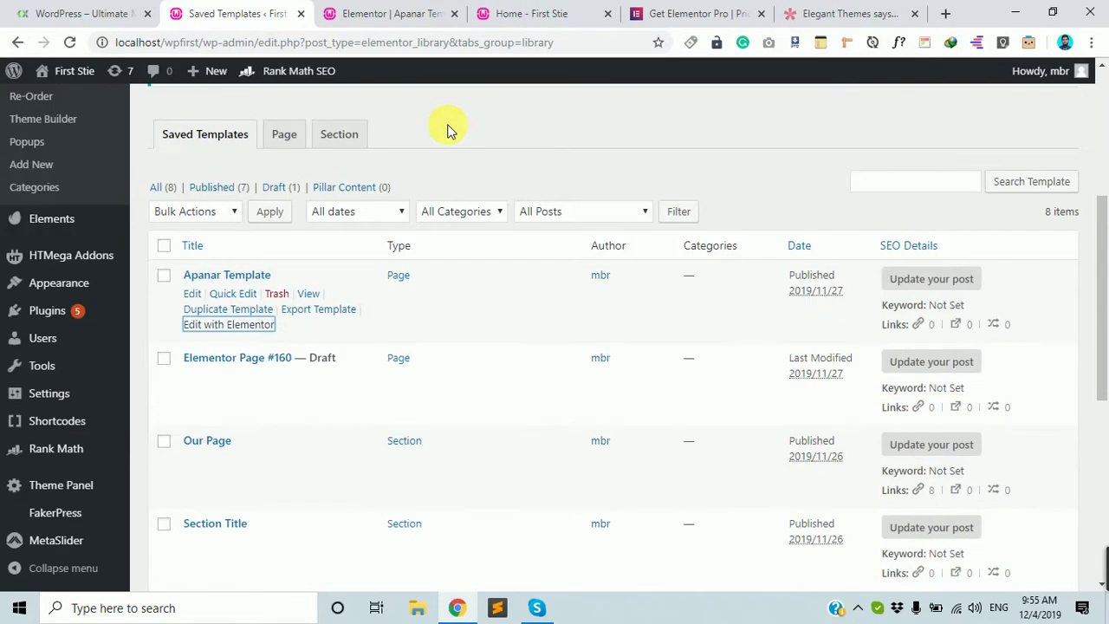
scroll(448, 128, "up", 4)
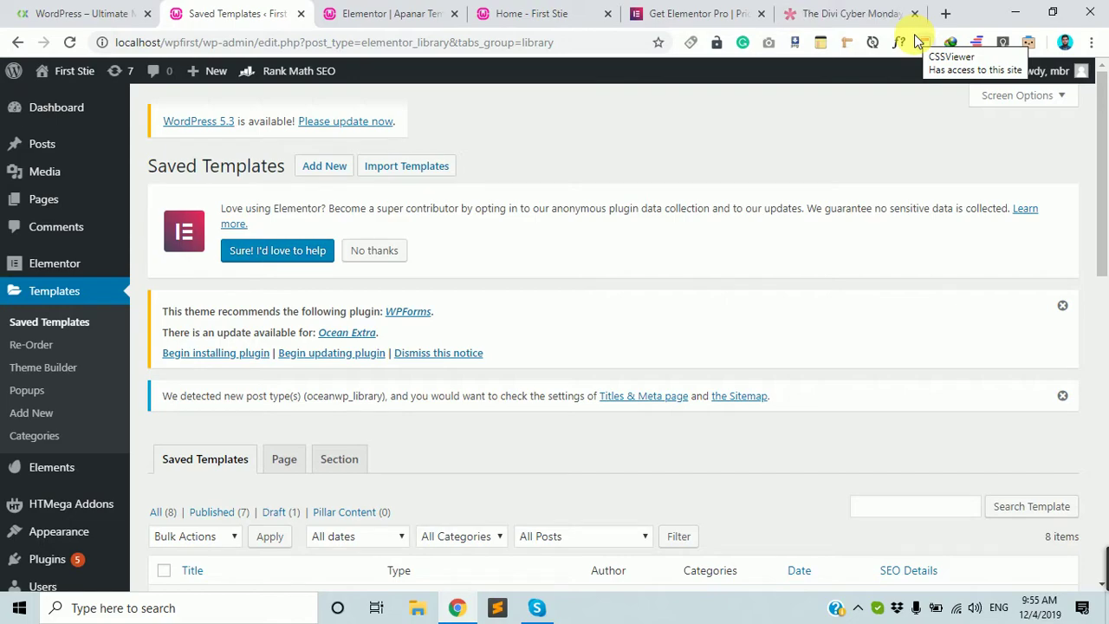
scroll(558, 319, "down", 2)
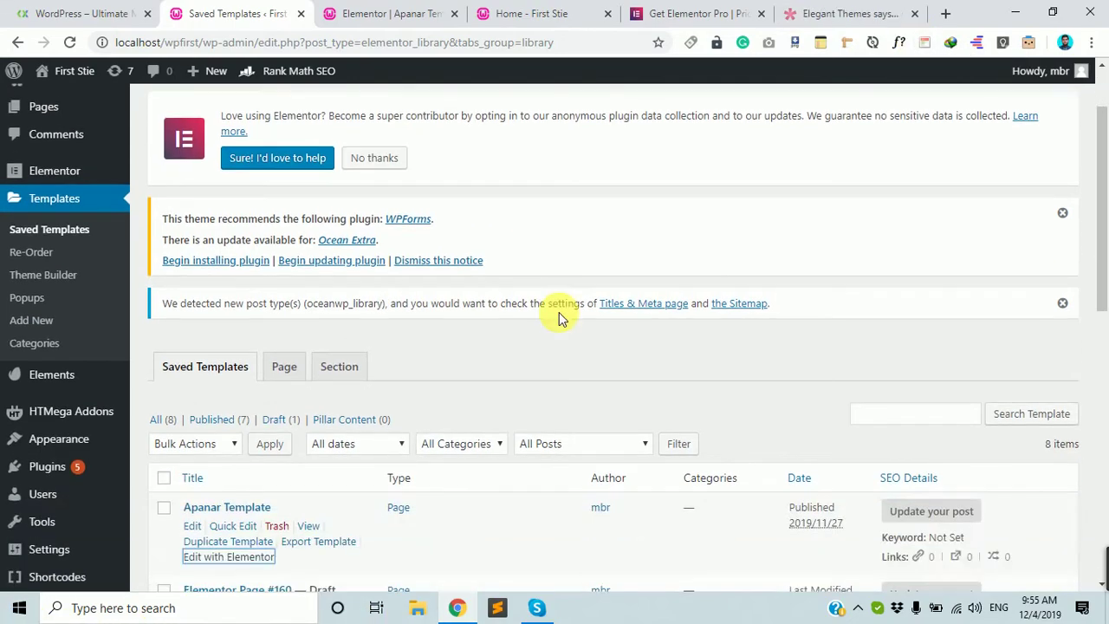
scroll(559, 318, "down", 5)
scroll(546, 303, "up", 5)
scroll(554, 305, "down", 6)
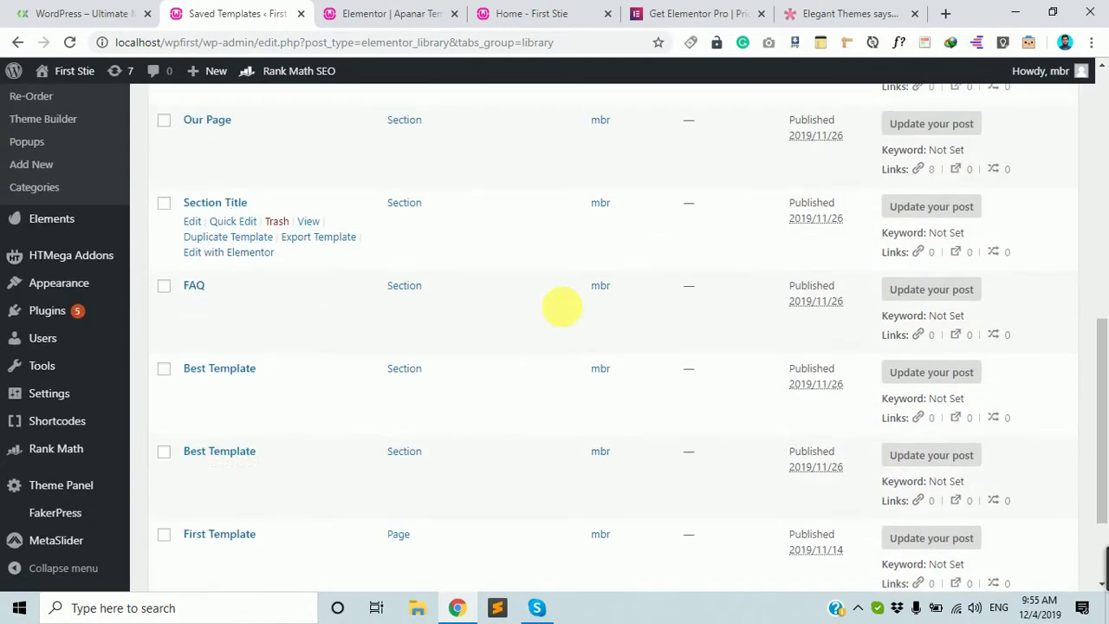
scroll(563, 308, "down", 3)
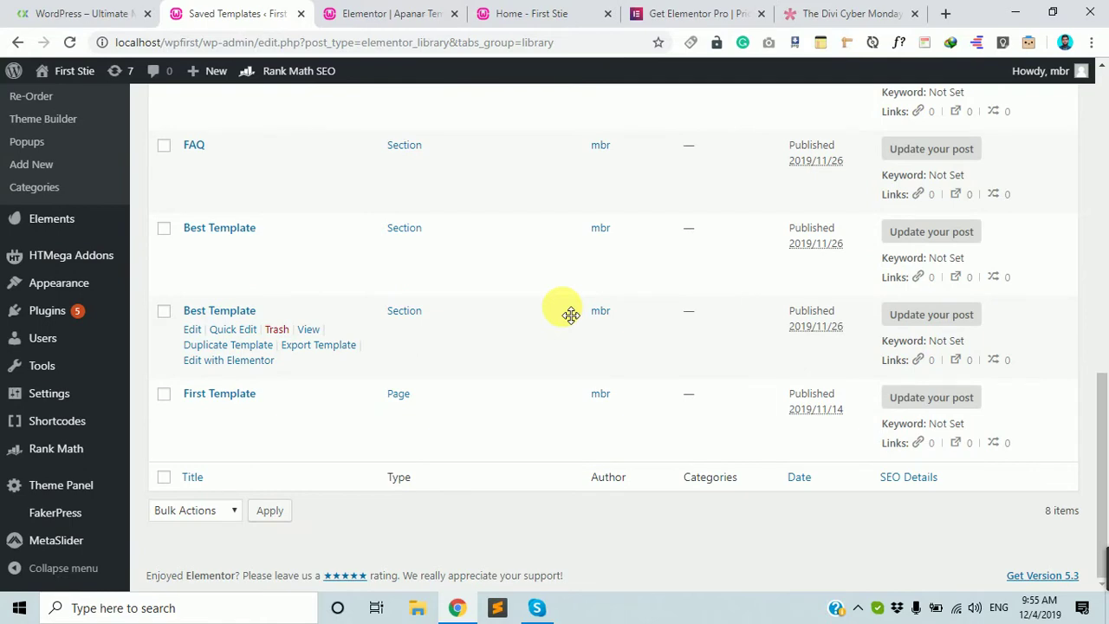
scroll(567, 307, "up", 15)
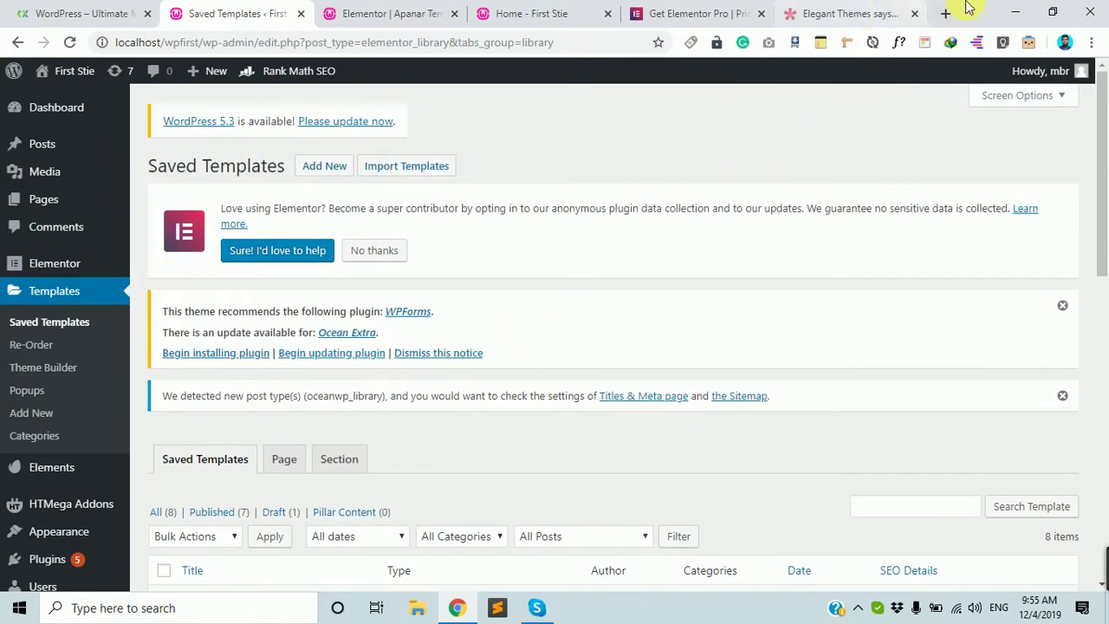
- Leave the browser for the desktop and open the wtc1904 folder in File Explorer
left_click(1016, 8)
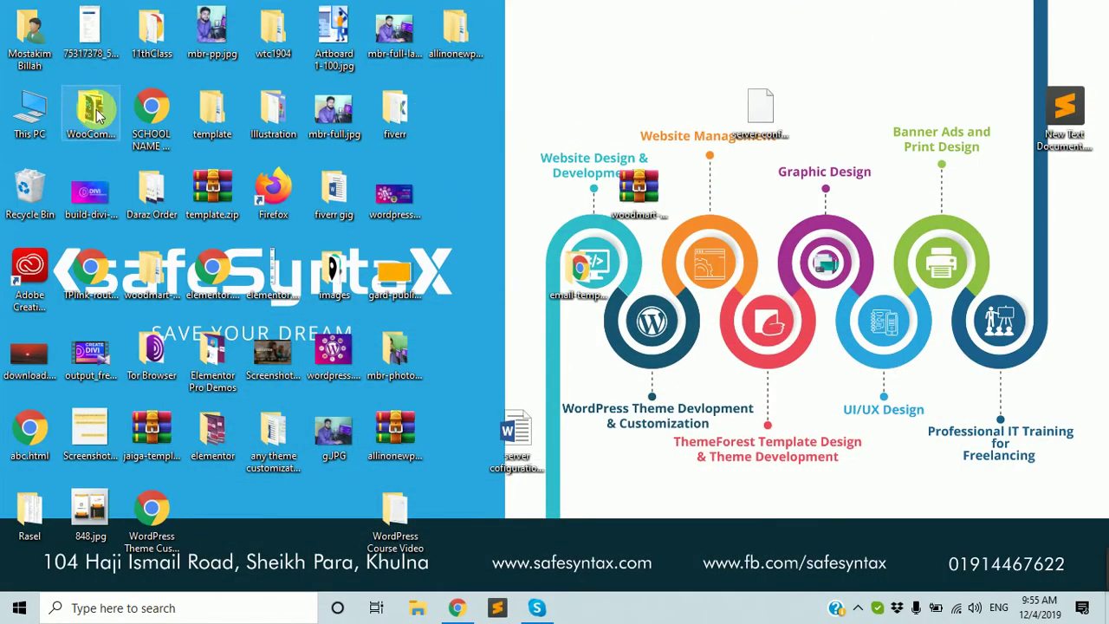
left_click(152, 270)
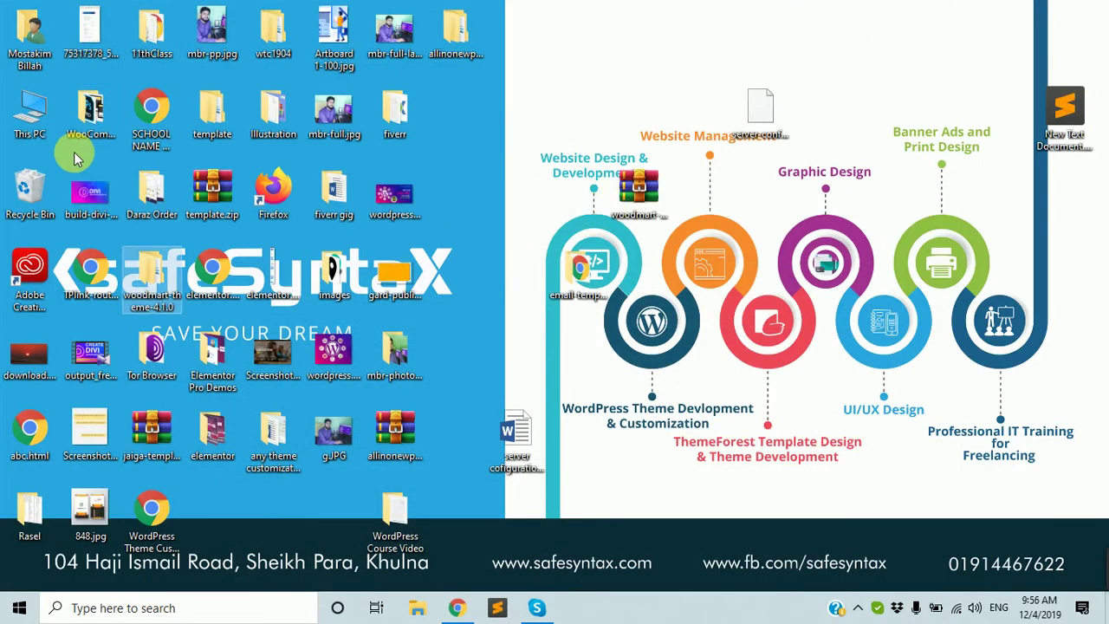
left_click(205, 242)
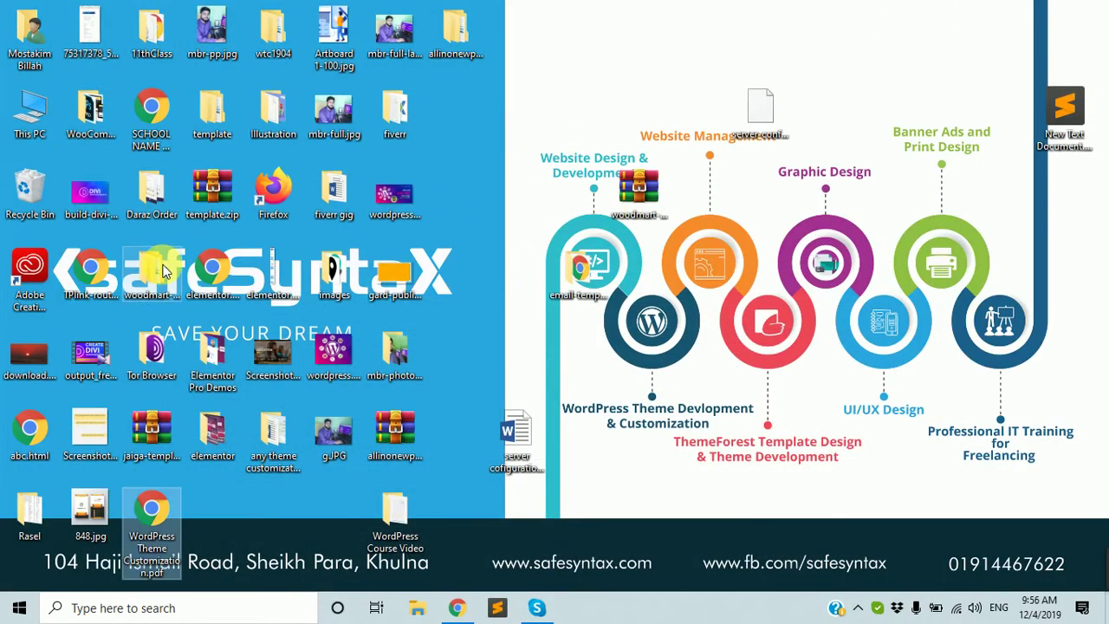
double_click(282, 50)
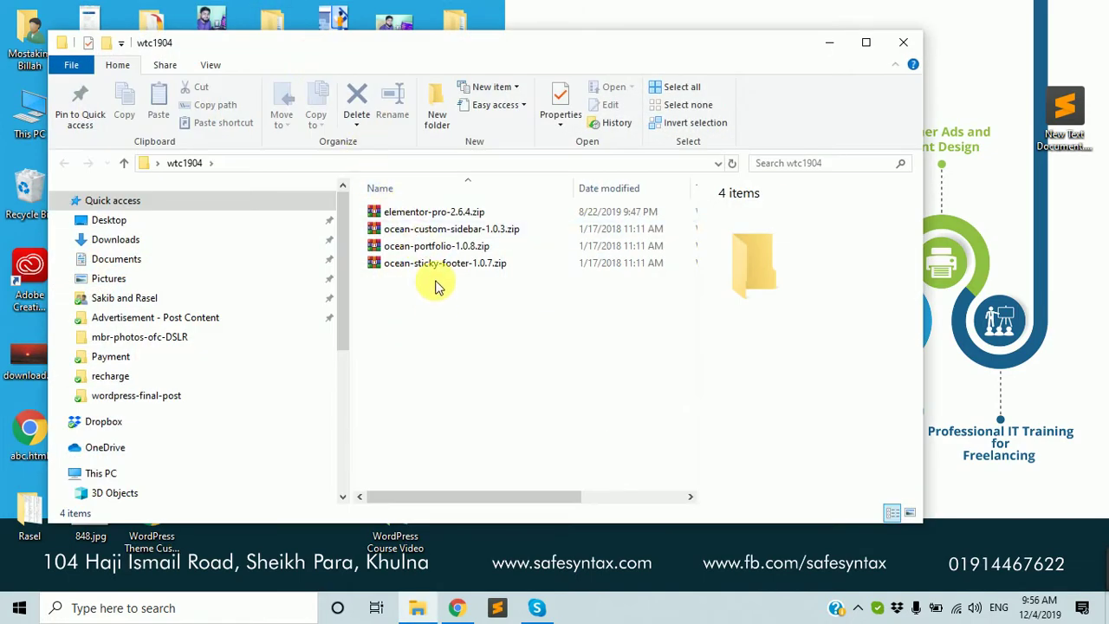
- Extract elementor-pro-2.6.4.zip with WinRAR into an elementor-pro-2.6.4 folder inside wtc1904
left_click(451, 216)
right_click(451, 216)
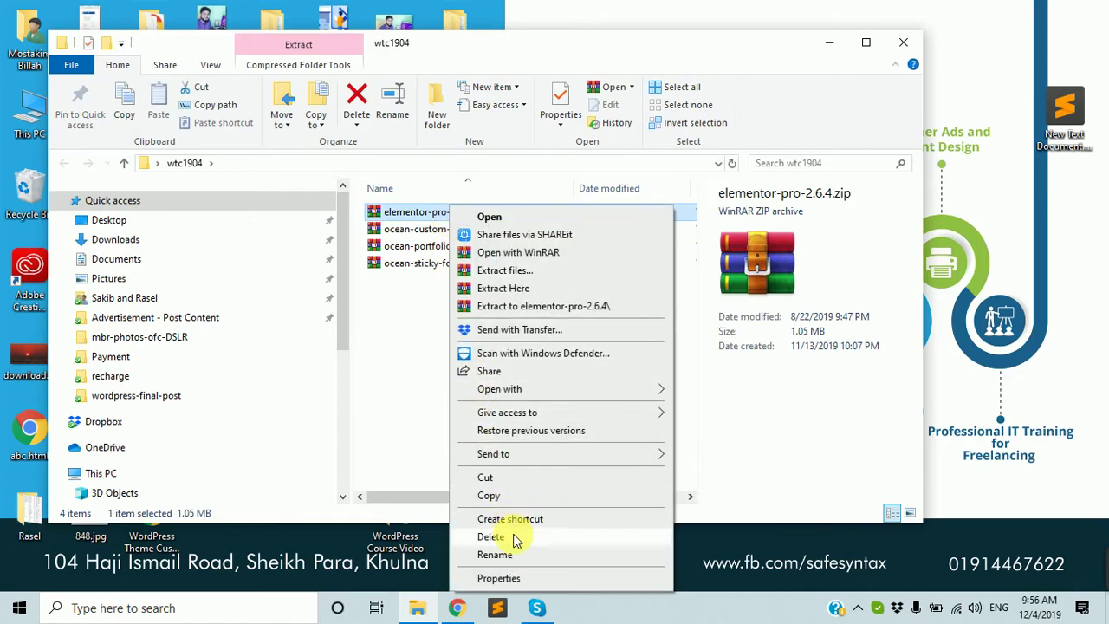
left_click(533, 274)
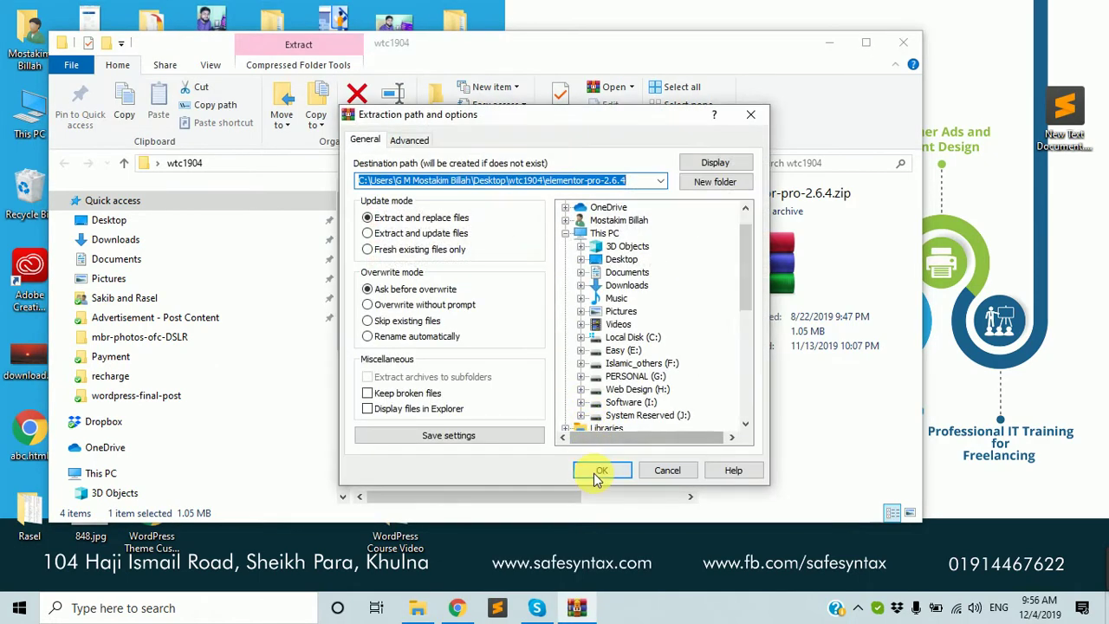
left_click(600, 472)
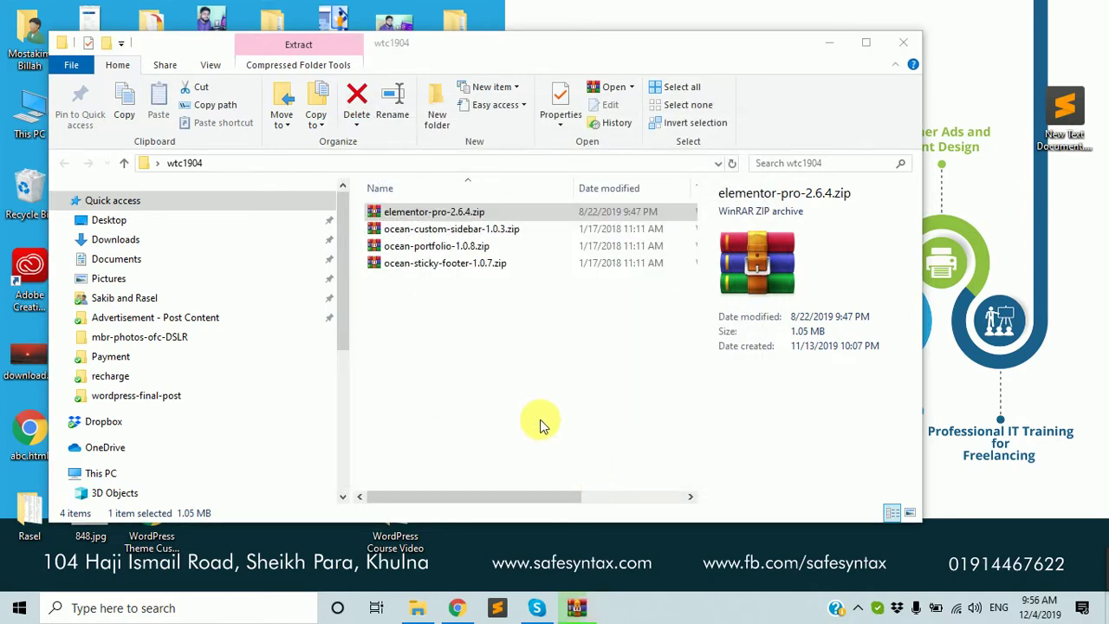
- Examine the extracted elementor-pro-2.6.4 folder and the plugin files inside its elementor-pro subfolder
left_click(414, 214)
double_click(414, 214)
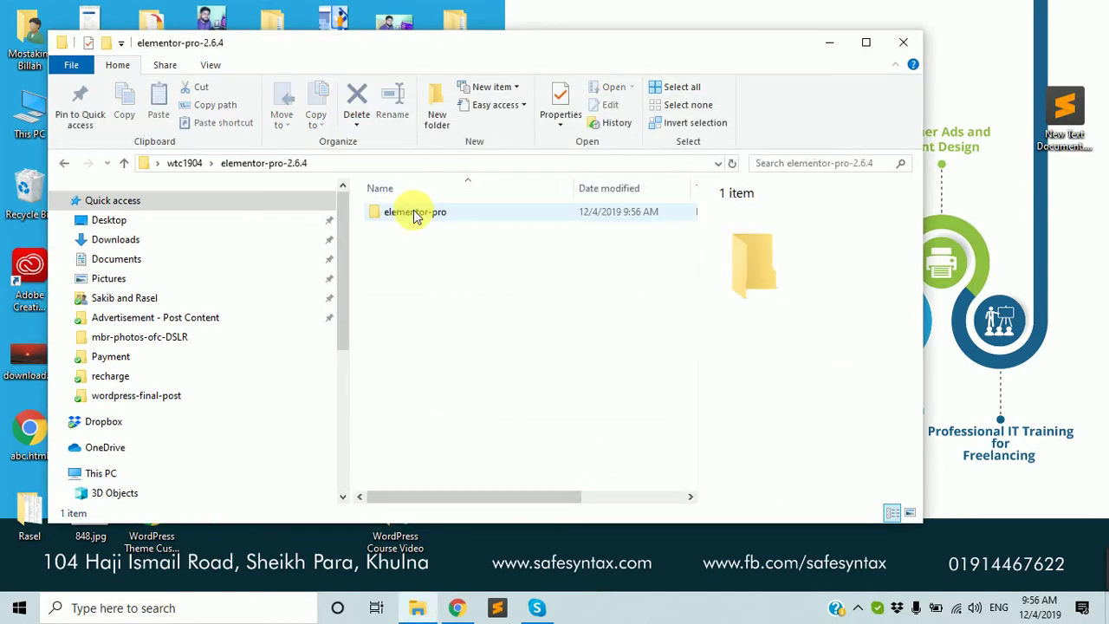
double_click(416, 213)
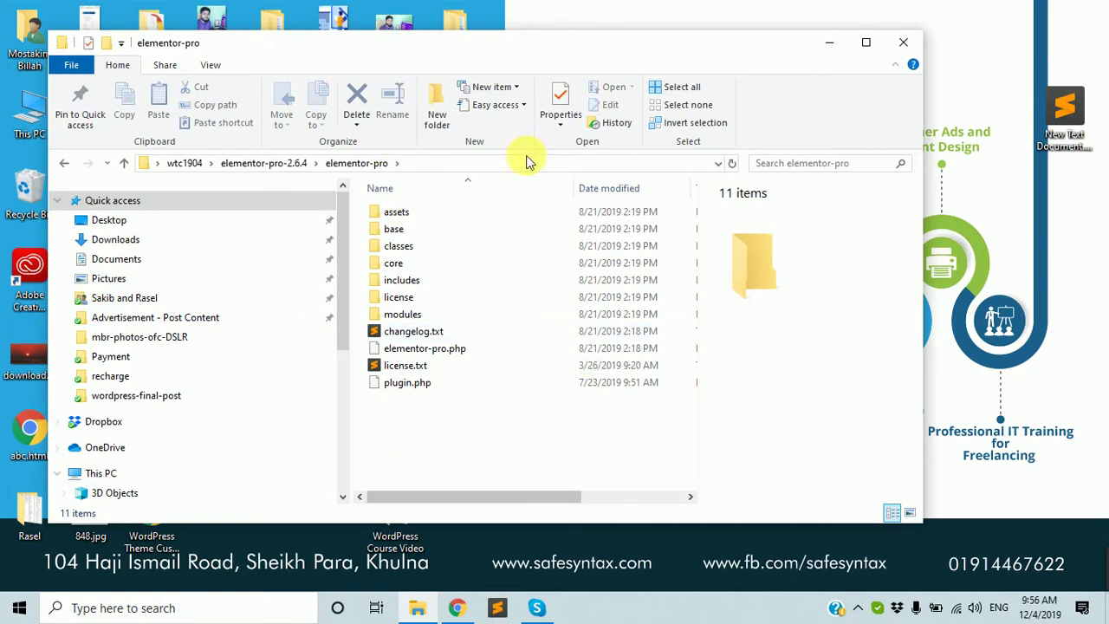
left_click(245, 165)
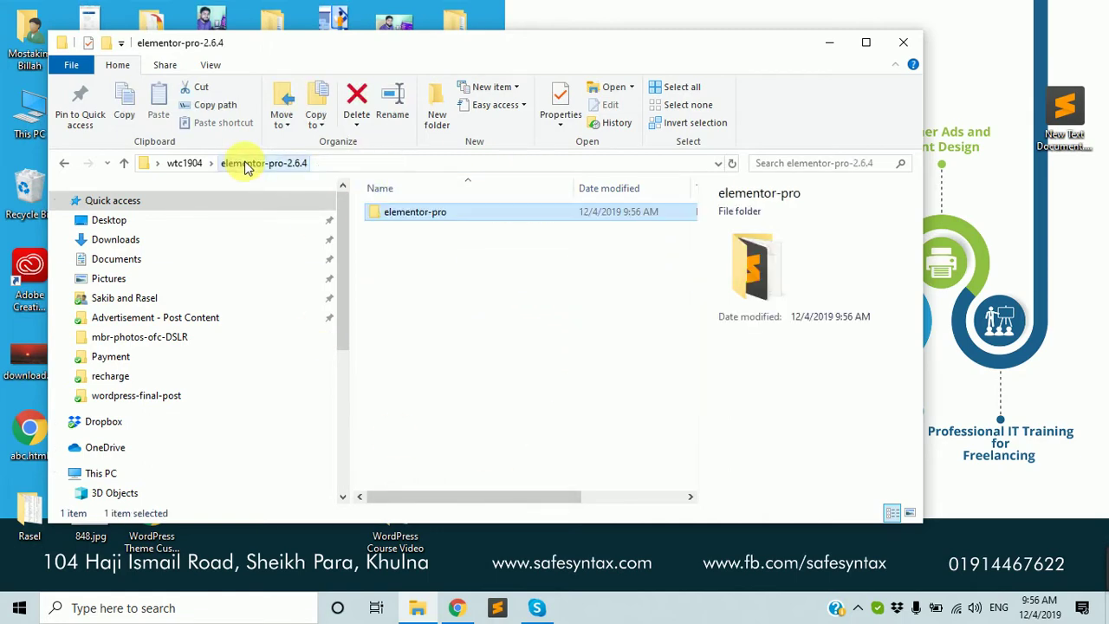
left_click(180, 164)
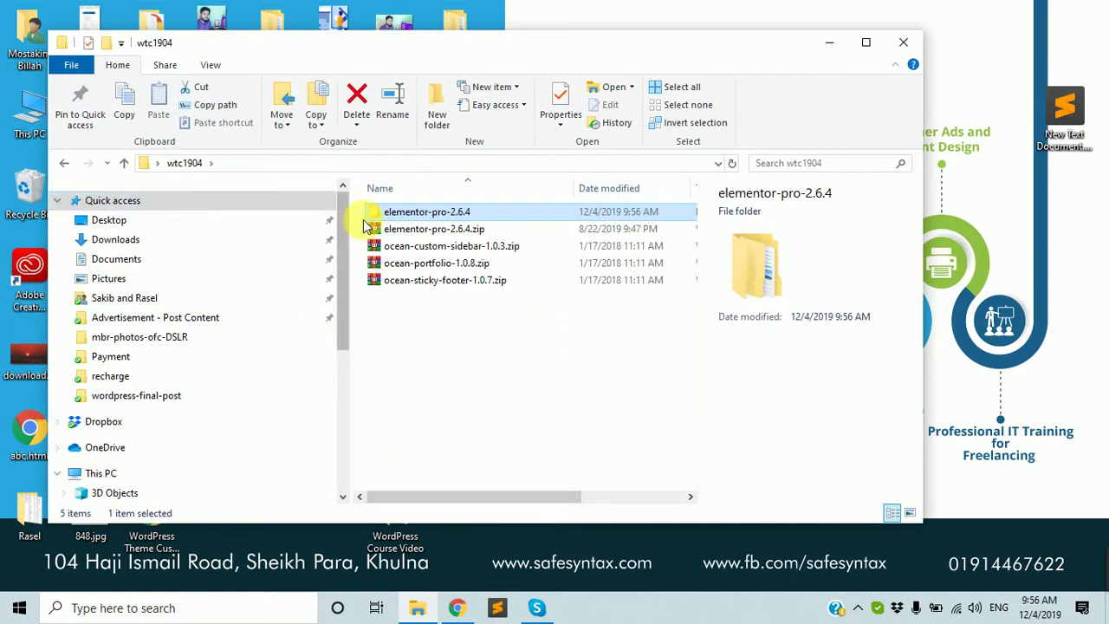
double_click(439, 210)
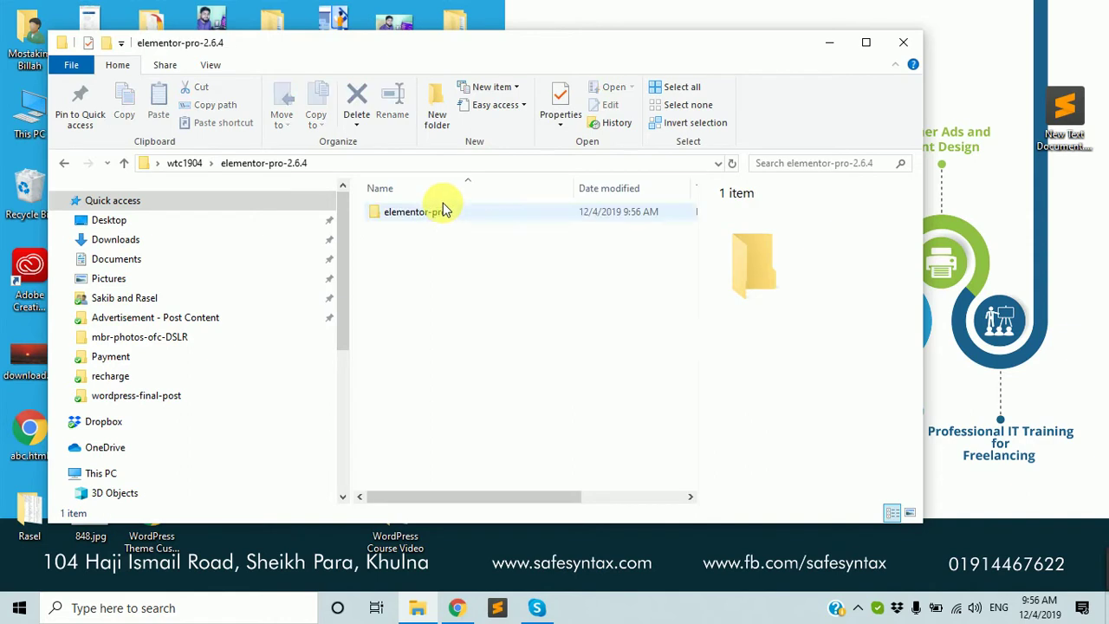
left_click(180, 164)
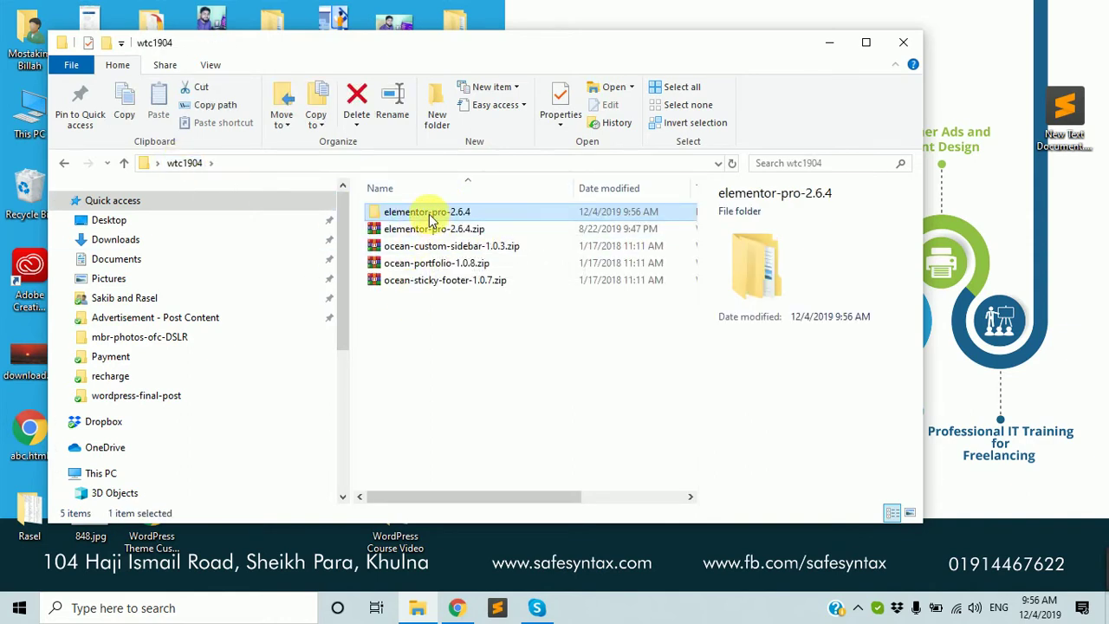
double_click(425, 214)
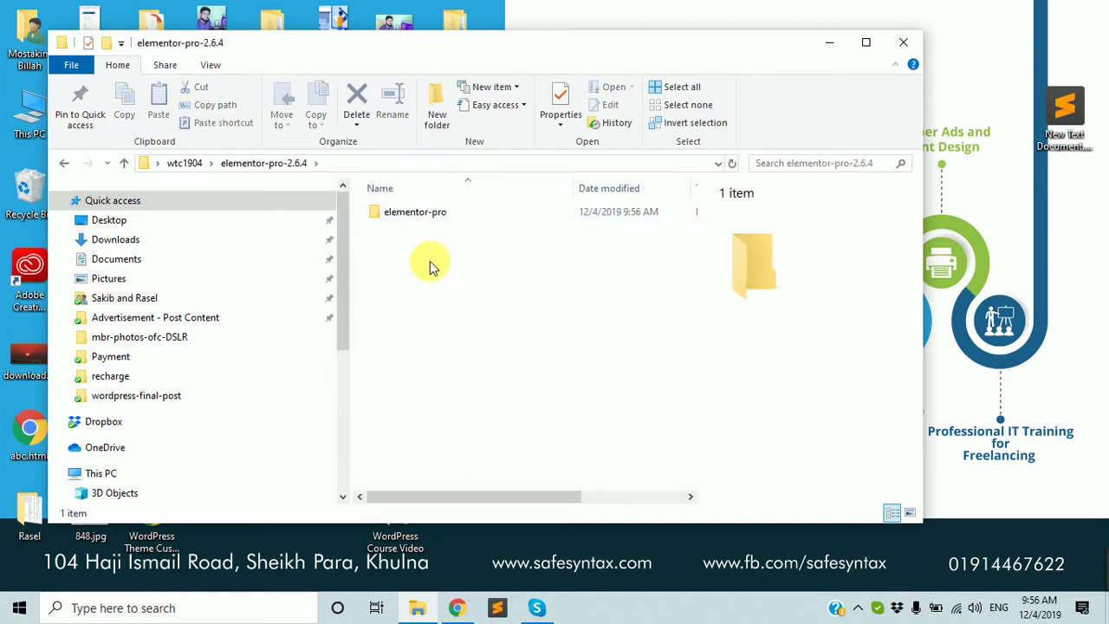
- Delete the extracted elementor-pro-2.6.4 folder from wtc1904 and select elementor-pro-2.6.4.zip
left_click(184, 162)
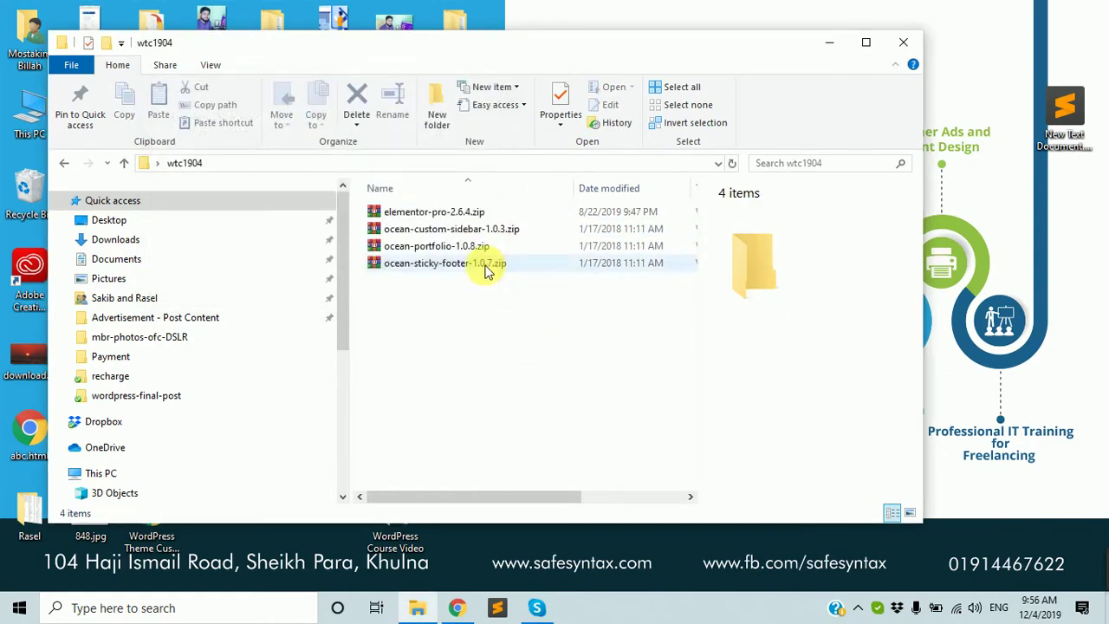
left_click(455, 216)
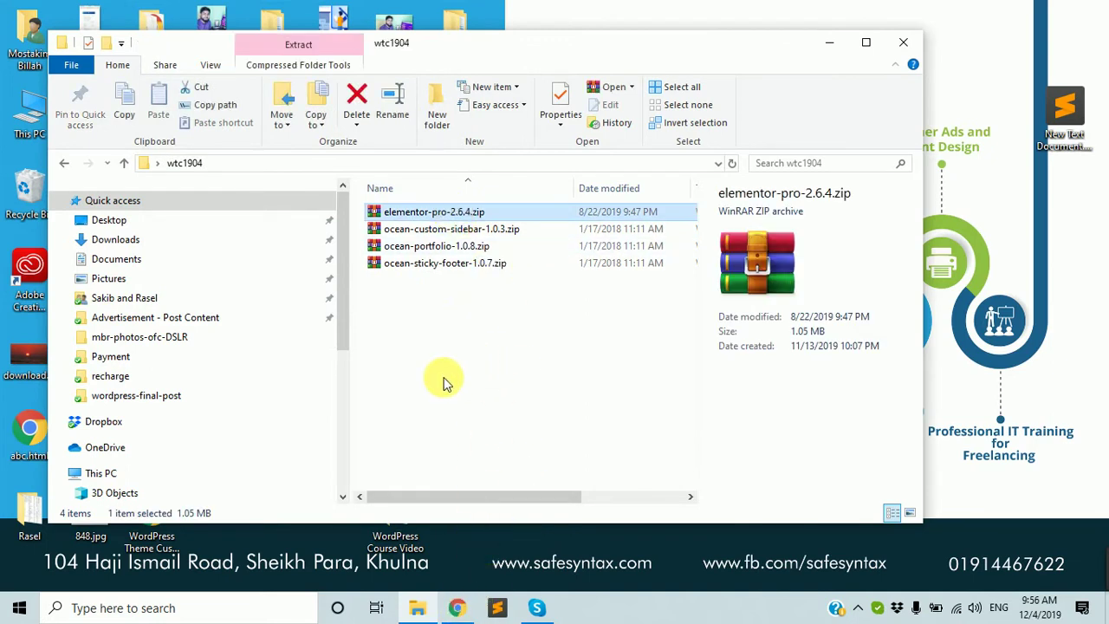
- Switch back to the WordPress admin in Chrome and open the page for adding new plugins
left_click(457, 607)
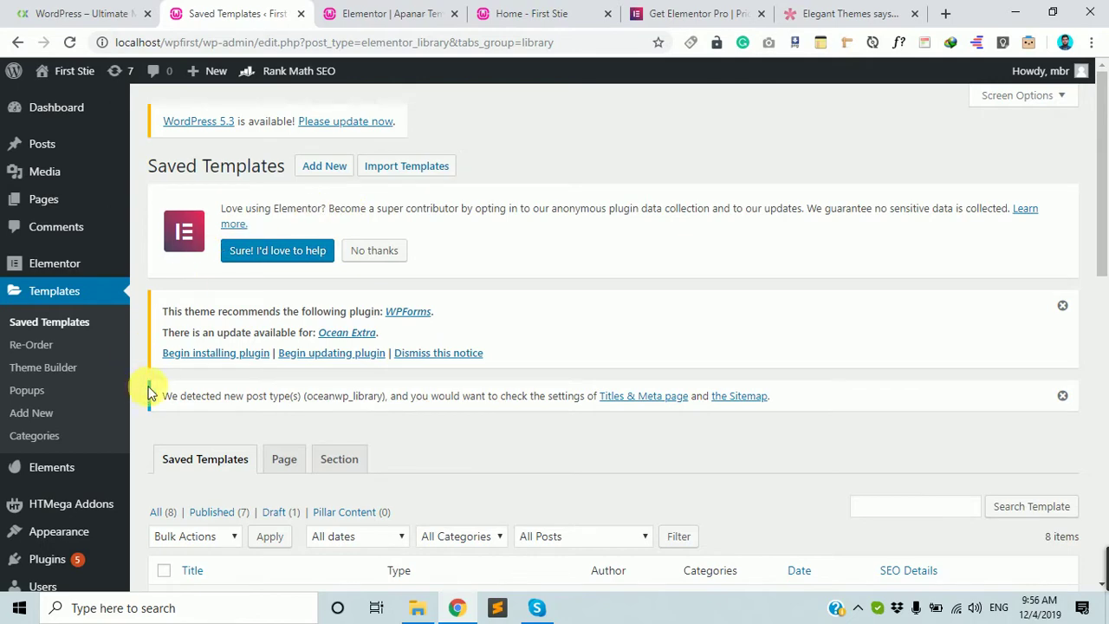
scroll(132, 435, "down", 2)
scroll(130, 434, "up", 2)
scroll(127, 430, "down", 2)
mouse_move(92, 396)
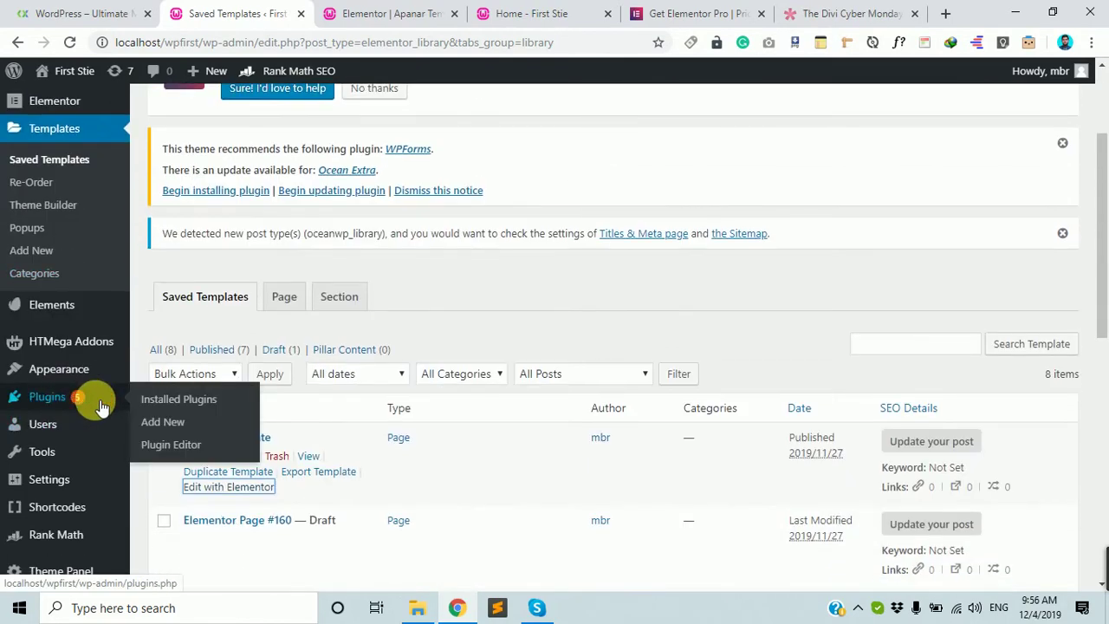
left_click(170, 423)
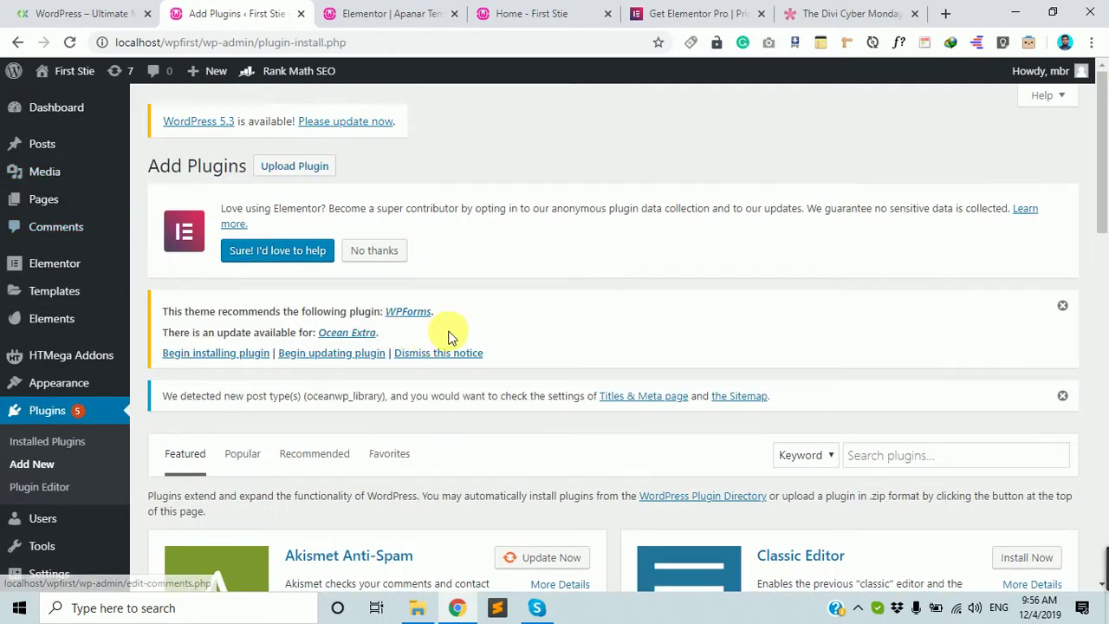
- Open the upload form for installing a plugin from a .zip file
left_click(295, 165)
scroll(373, 321, "down", 1)
scroll(408, 297, "down", 3)
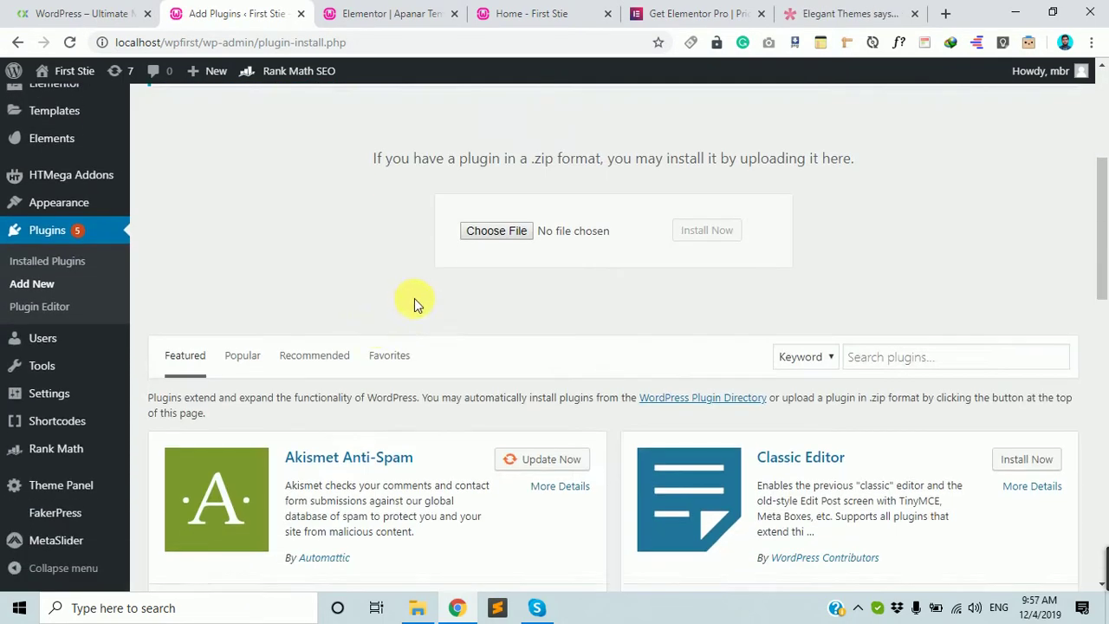
- Supply elementor-pro-2.6.4.zip from the local folder to the plugin upload form and install it
scroll(414, 300, "up", 3)
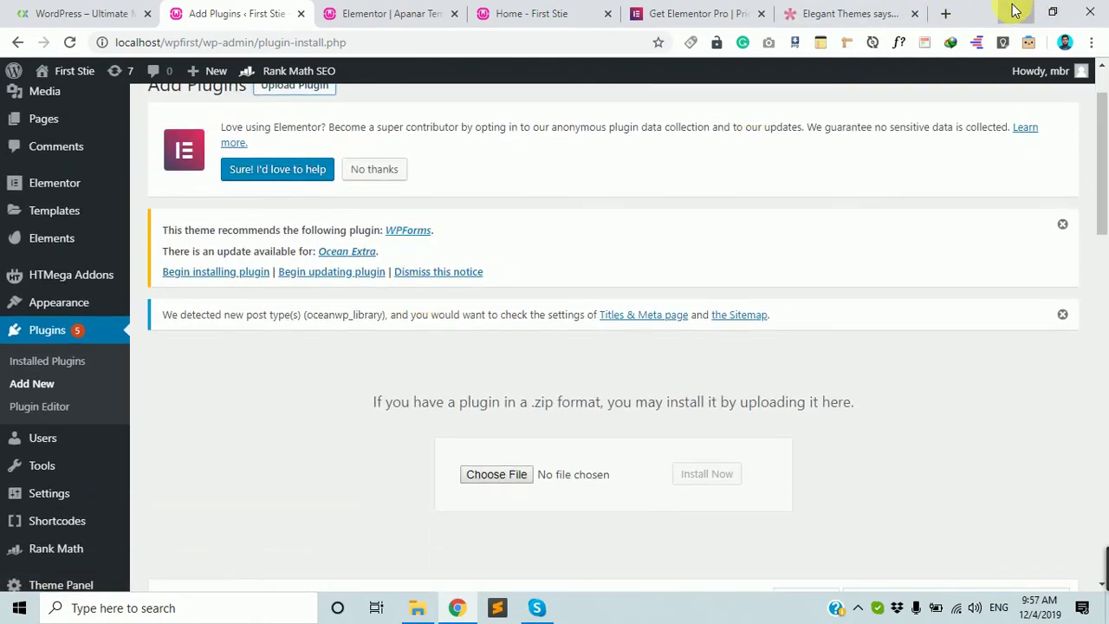
left_click(1013, 8)
left_click_drag(438, 228, 507, 475)
left_click(722, 479)
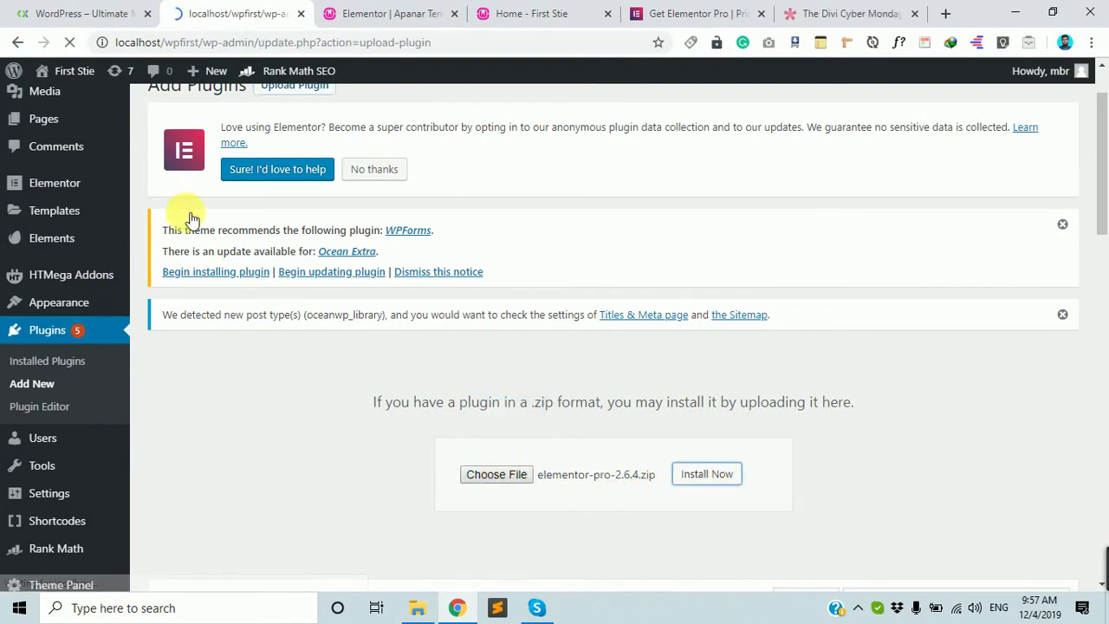
- Look at the safeSyntax home page banner and check the progress of the Elementor Pro installation
left_click(100, 16)
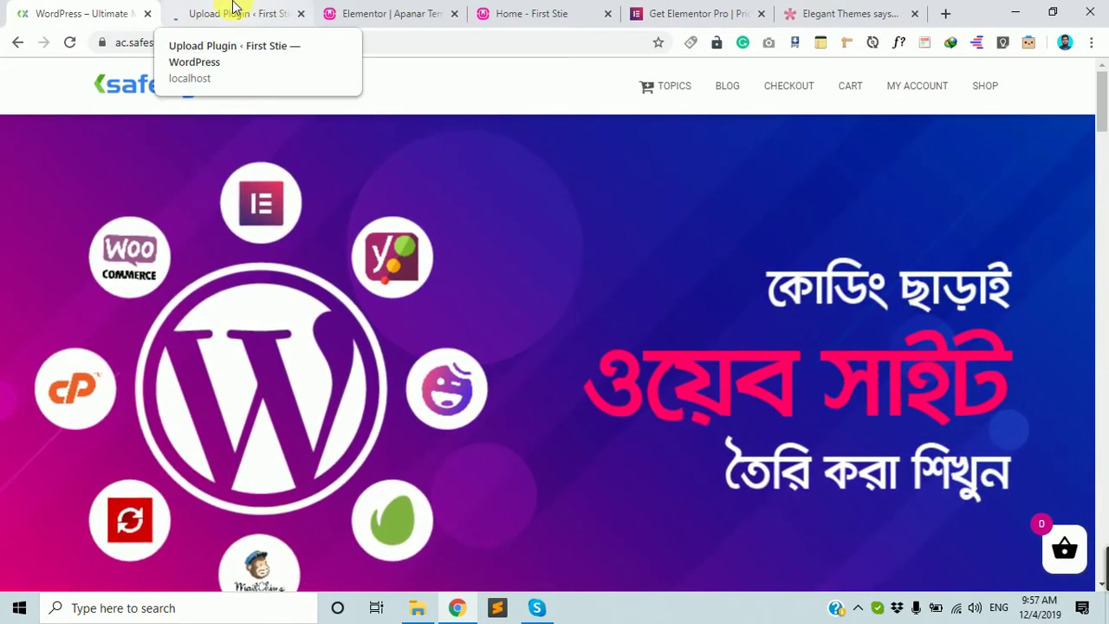
left_click(234, 12)
scroll(460, 384, "down", 2)
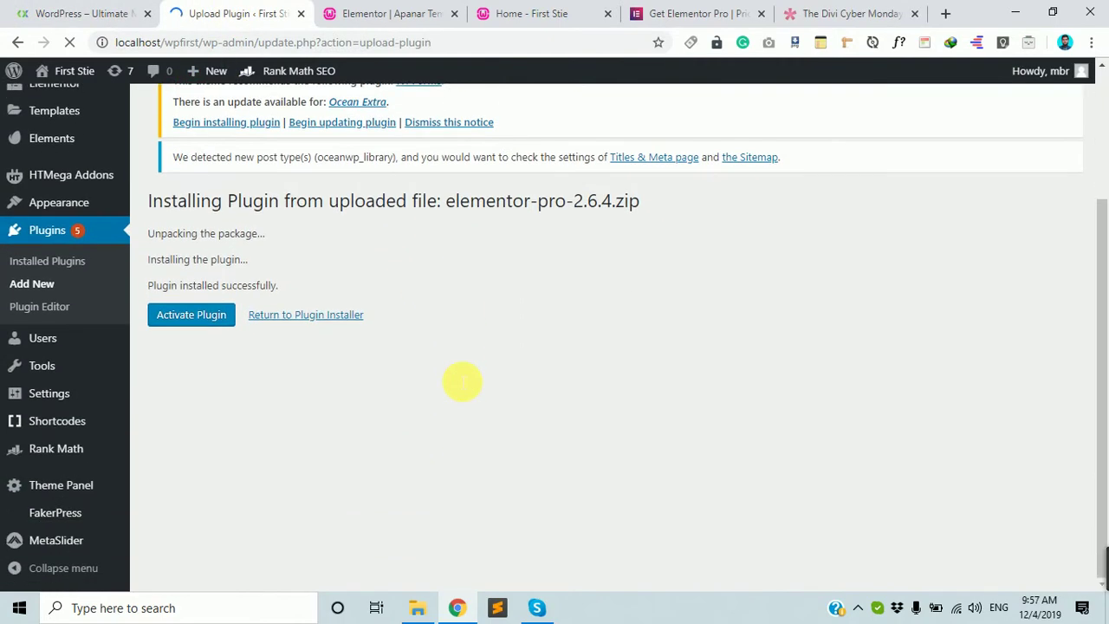
scroll(446, 364, "up", 2)
left_click(68, 9)
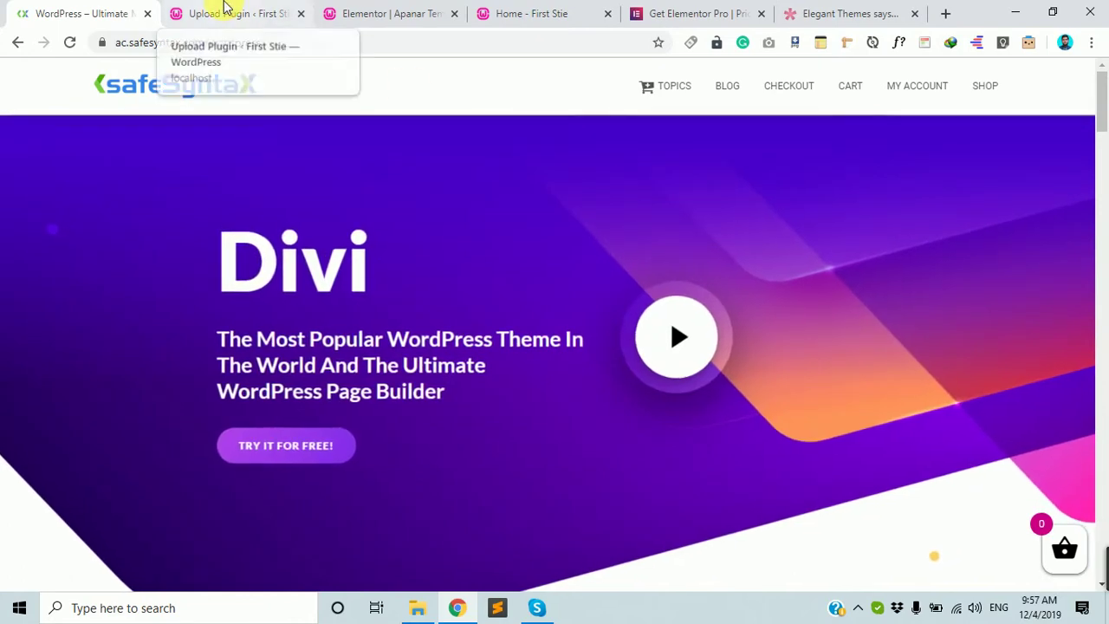
- Return to the plugin installation page in WordPress and activate the uploaded Elementor Pro plugin
left_click(218, 11)
scroll(473, 392, "down", 2)
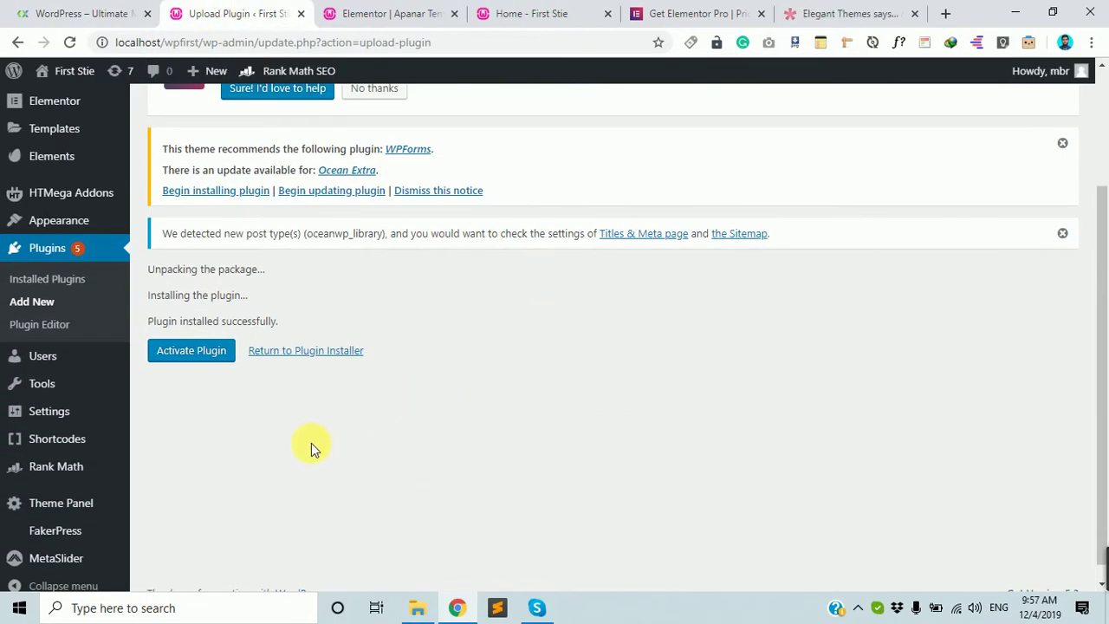
left_click(208, 356)
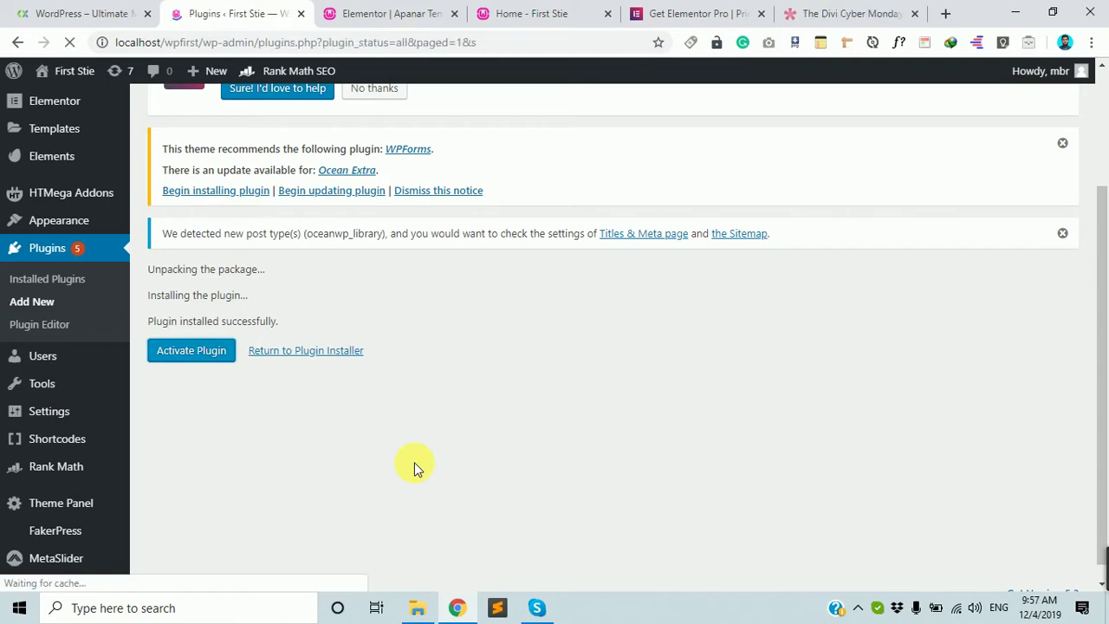
- Open the Theme Builder from the WordPress templates section and examine its Header, Footer, Single and Archive categories
scroll(50, 342, "down", 1)
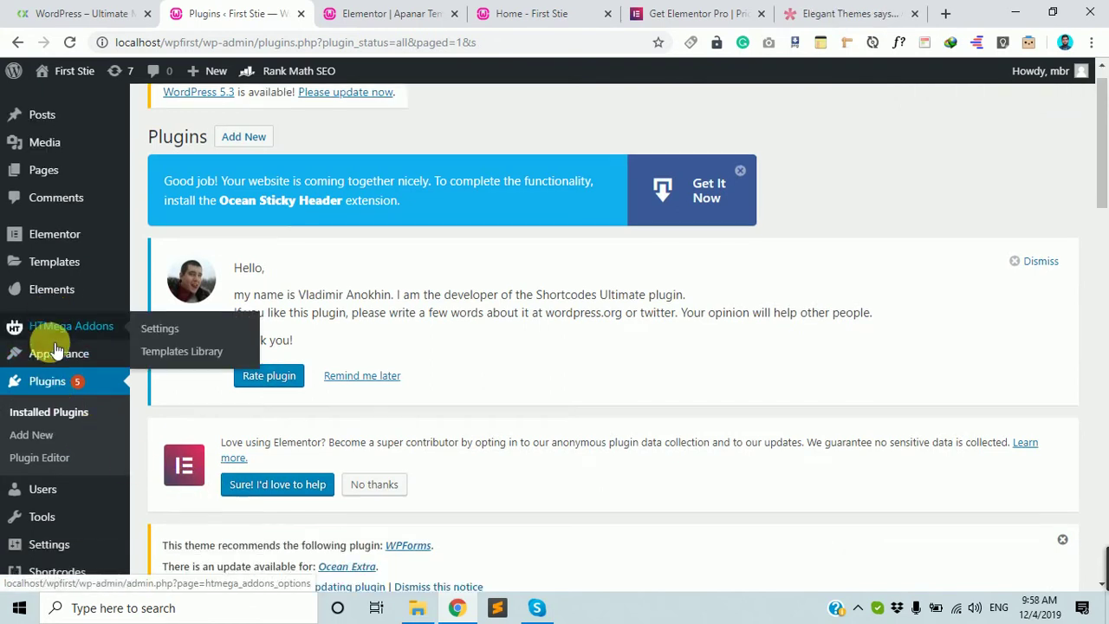
mouse_move(54, 221)
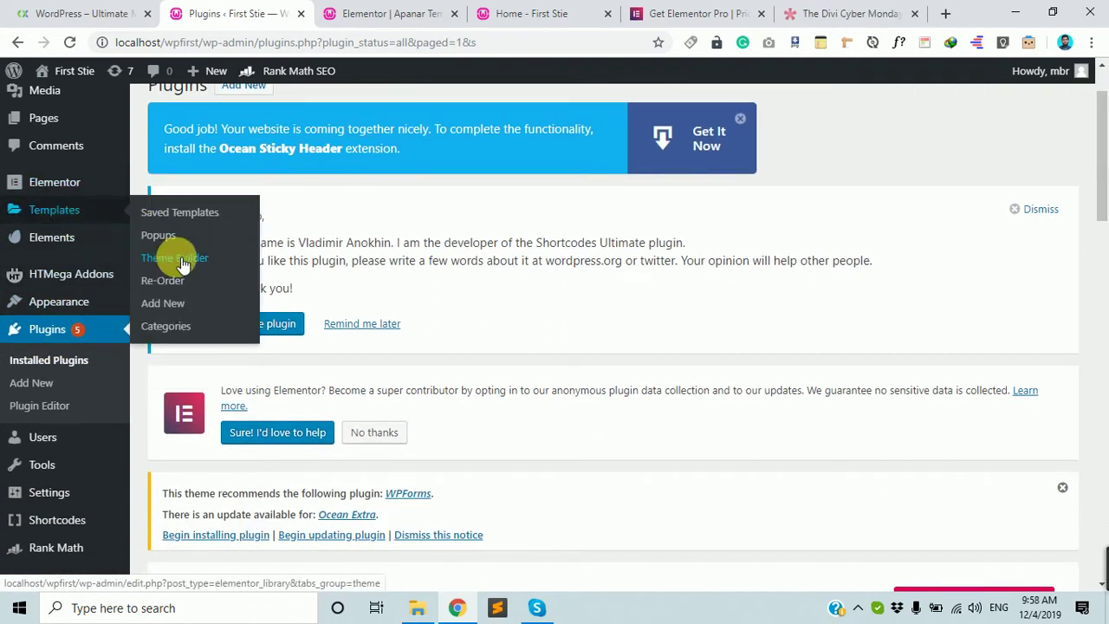
left_click(183, 259)
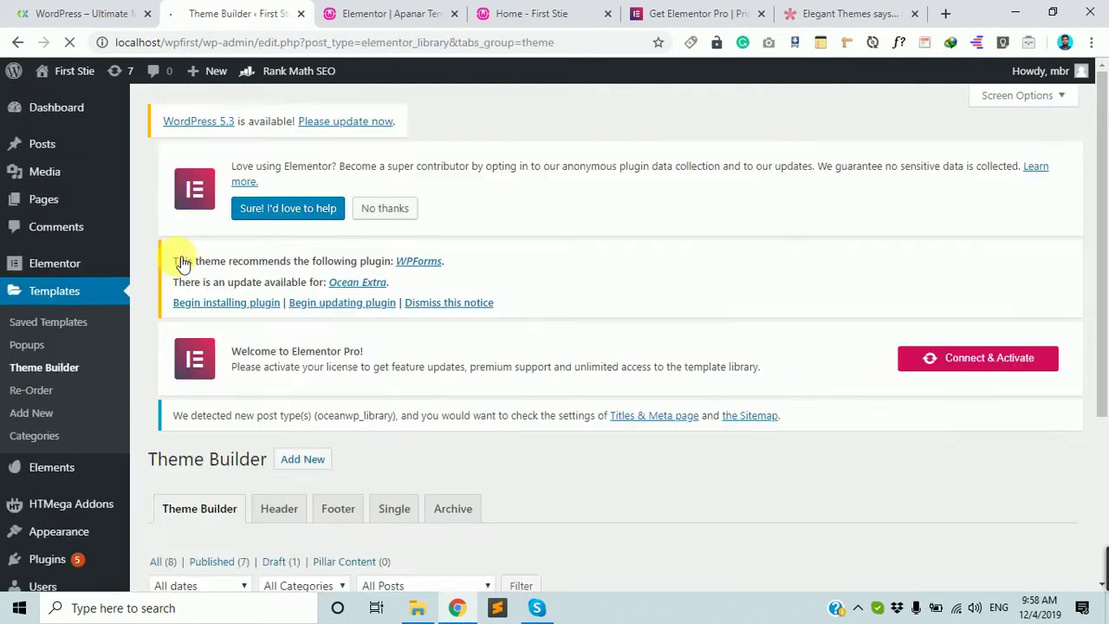
scroll(218, 308, "down", 3)
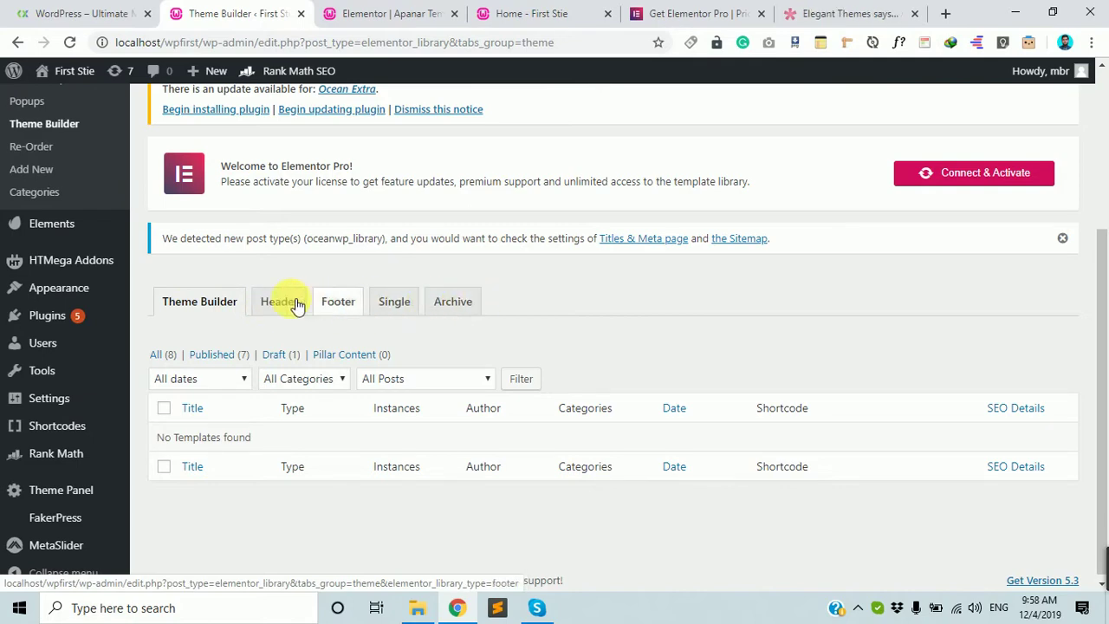
scroll(368, 431, "up", 2)
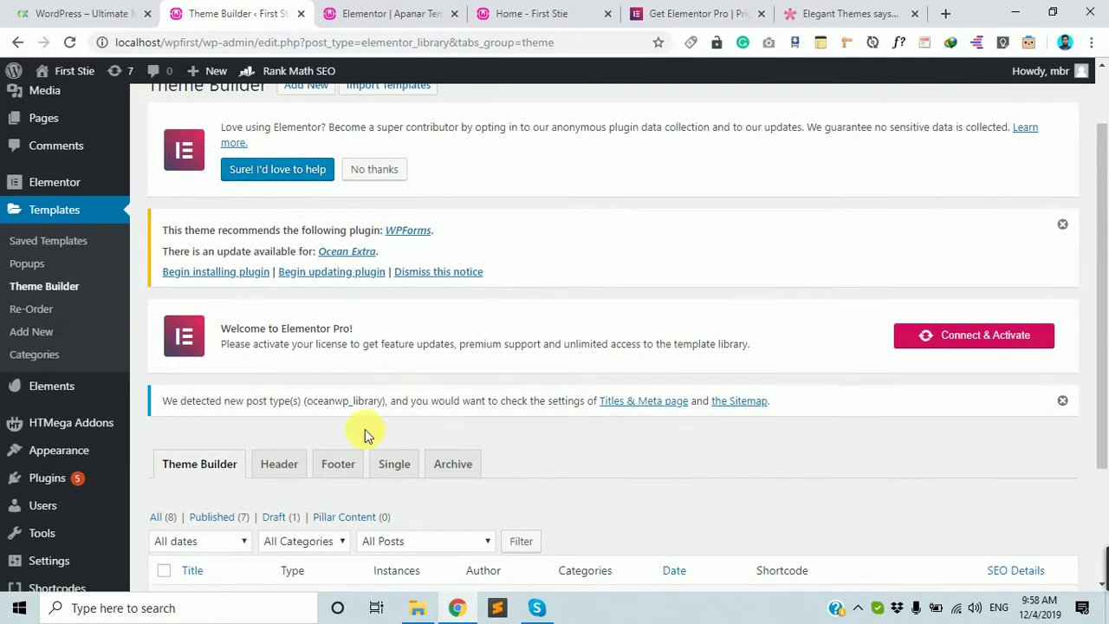
scroll(364, 429, "down", 1)
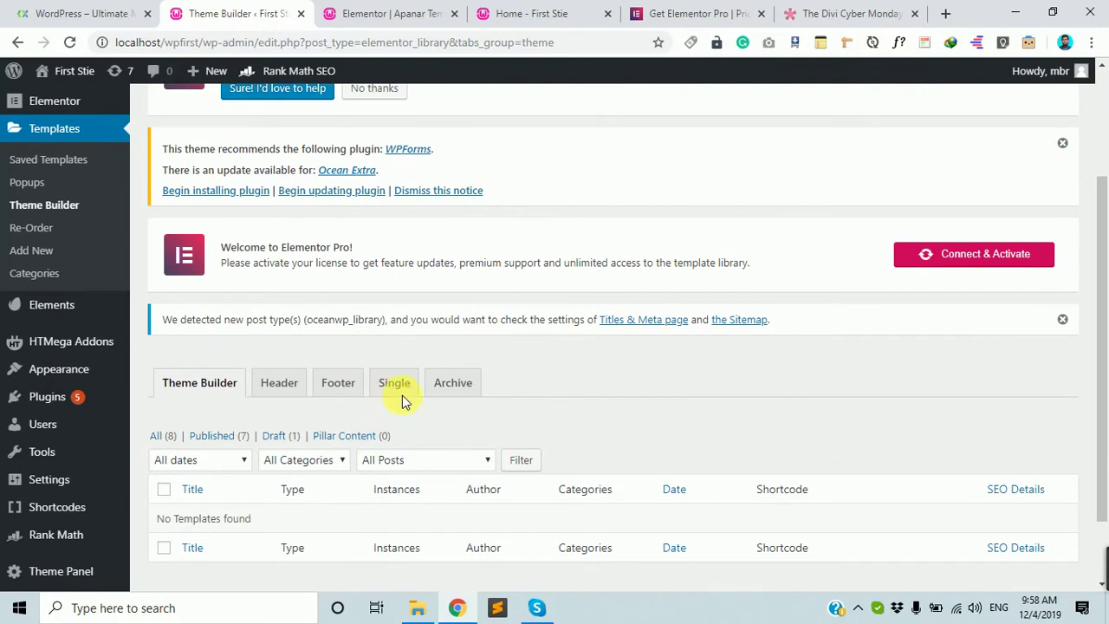
- View the First Stie home page and open respogrid.com in a new browser tab
left_click(568, 8)
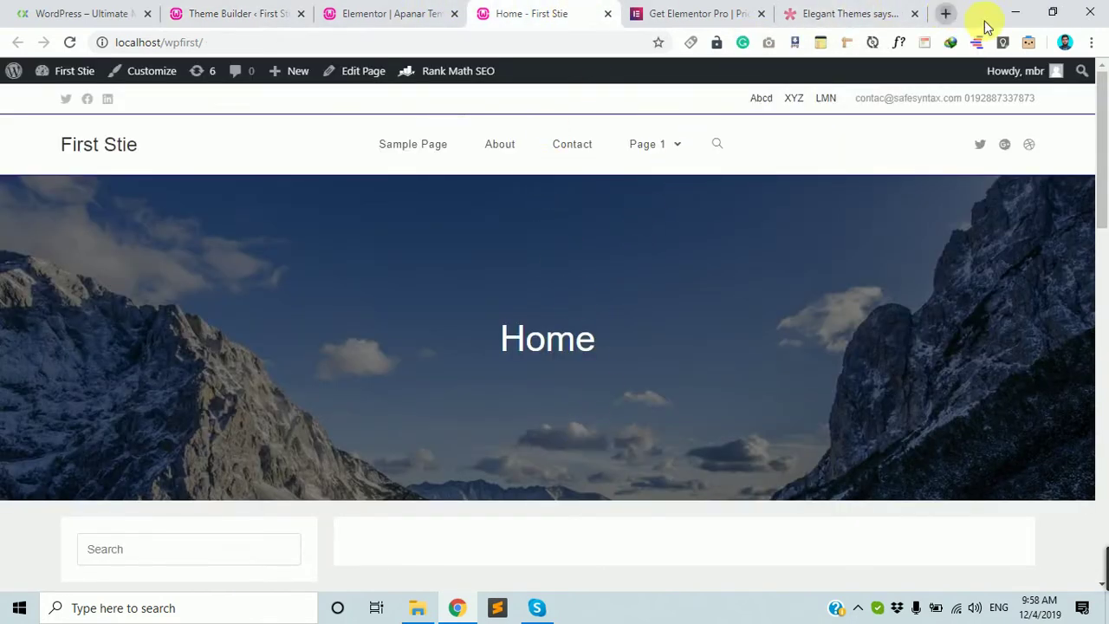
left_click(946, 13)
type("re")
key("Return")
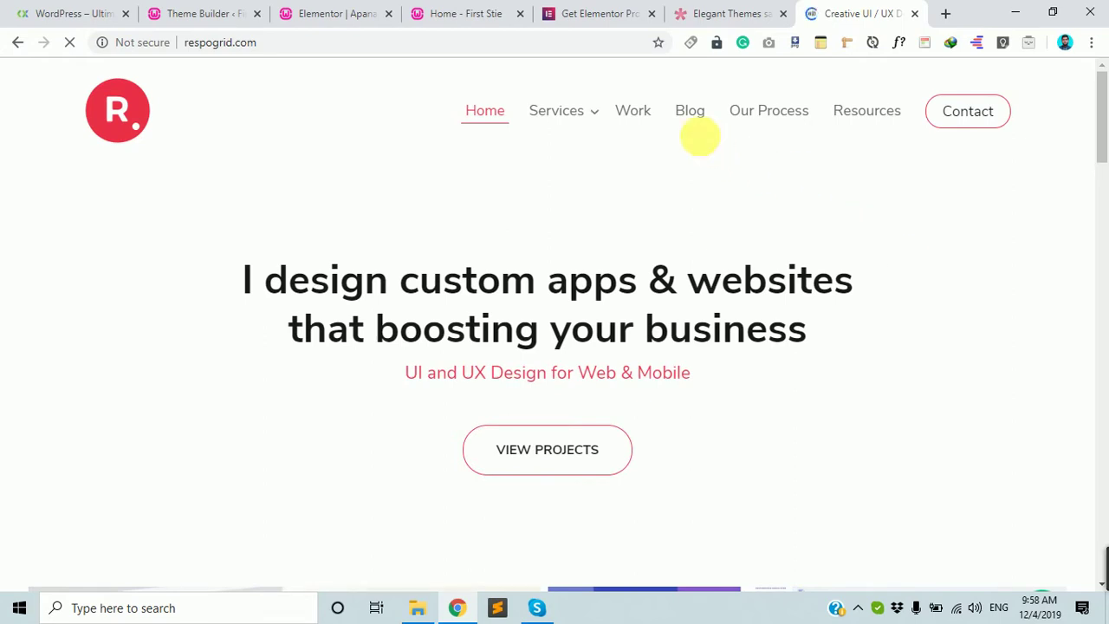
- Open the Work page of respogrid.com and look through its grid of portfolio projects
mouse_move(578, 120)
left_click(640, 120)
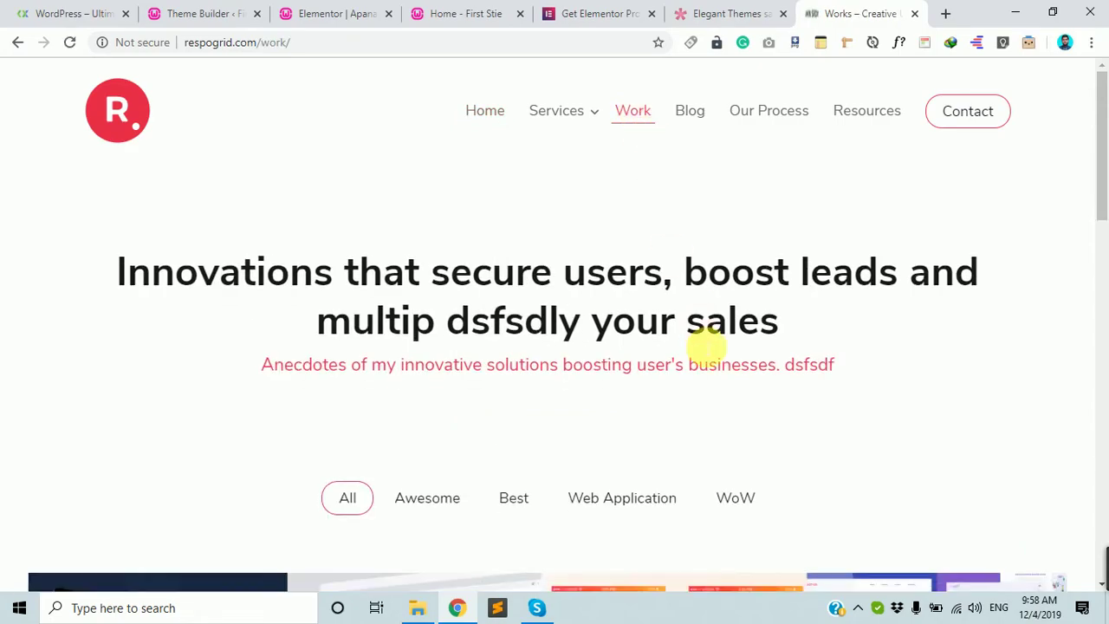
scroll(707, 355, "down", 5)
scroll(707, 368, "down", 10)
scroll(703, 433, "up", 10)
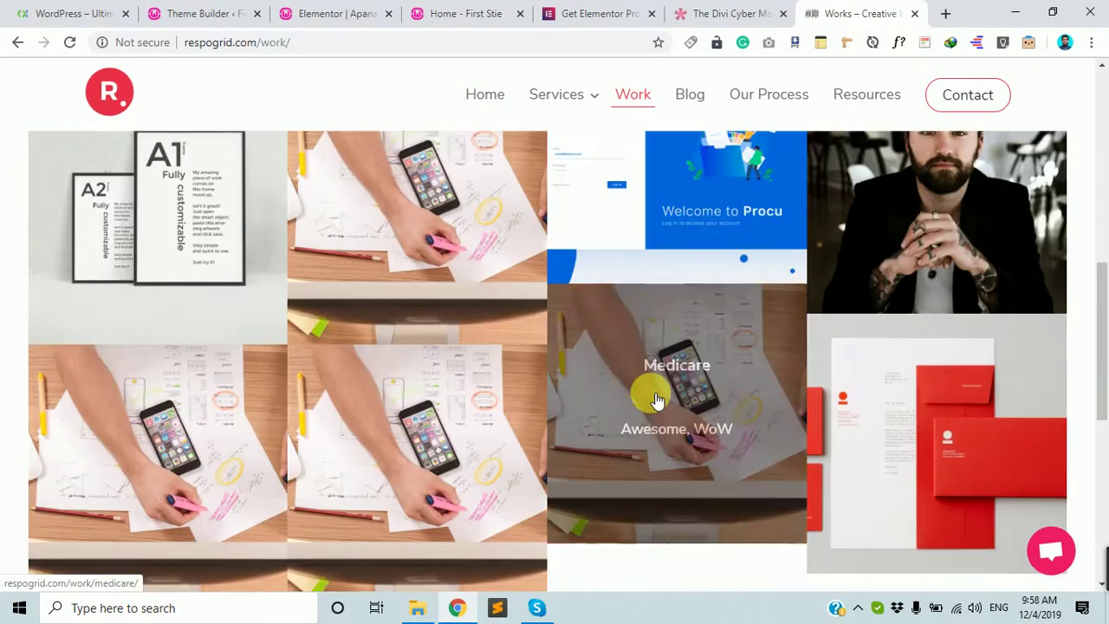
scroll(351, 420, "up", 3)
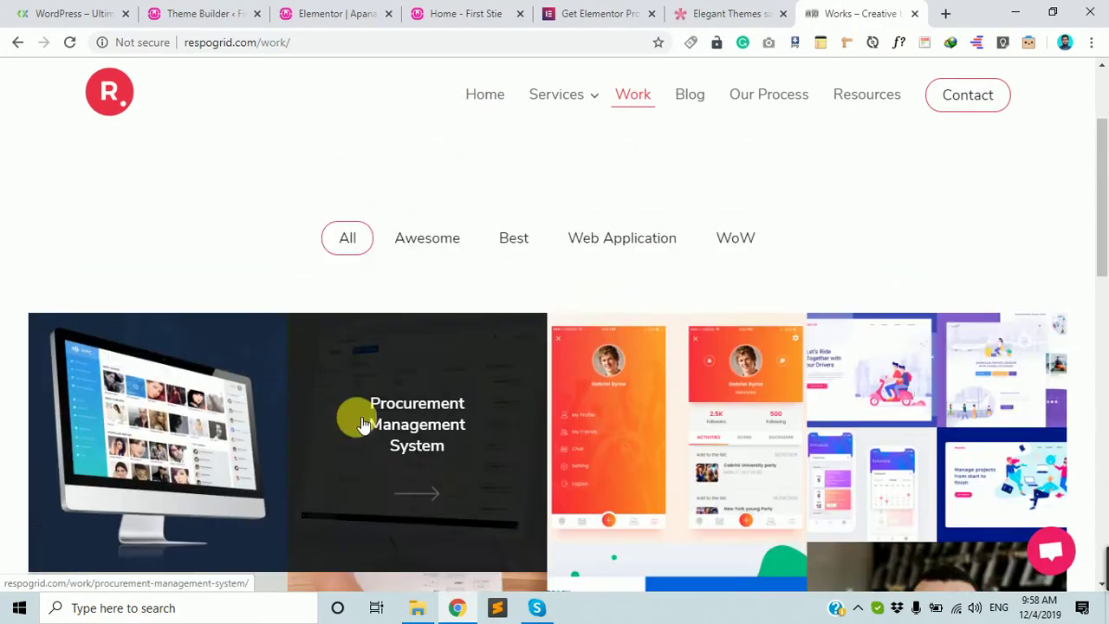
scroll(755, 446, "down", 2)
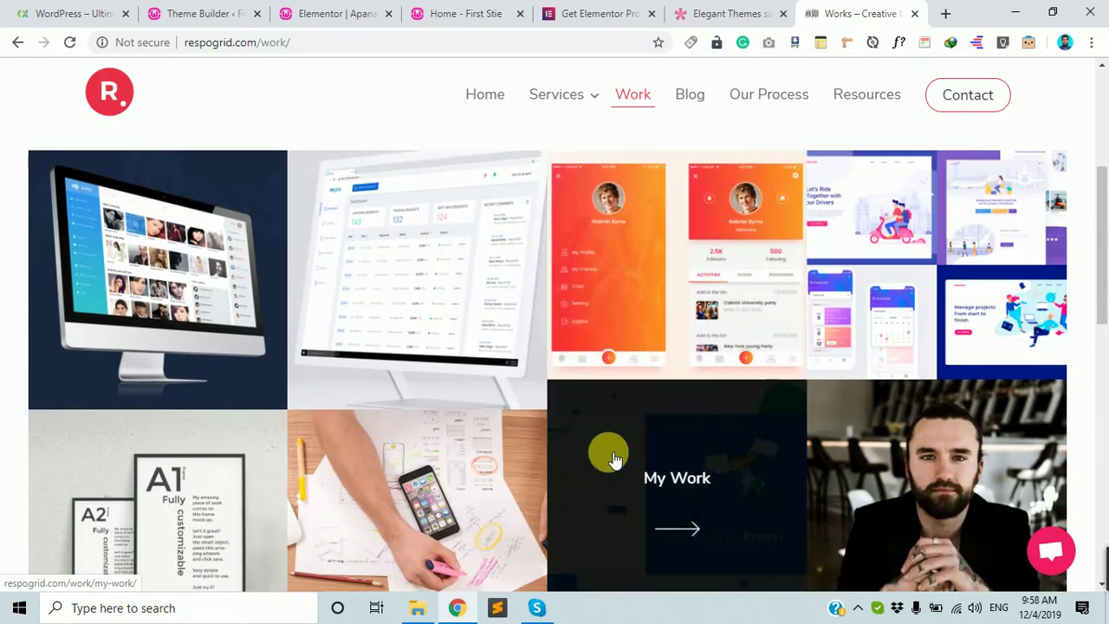
- Open the Awesome Work project in a separate browser tab and examine its page down to the footer
middle_click(707, 267)
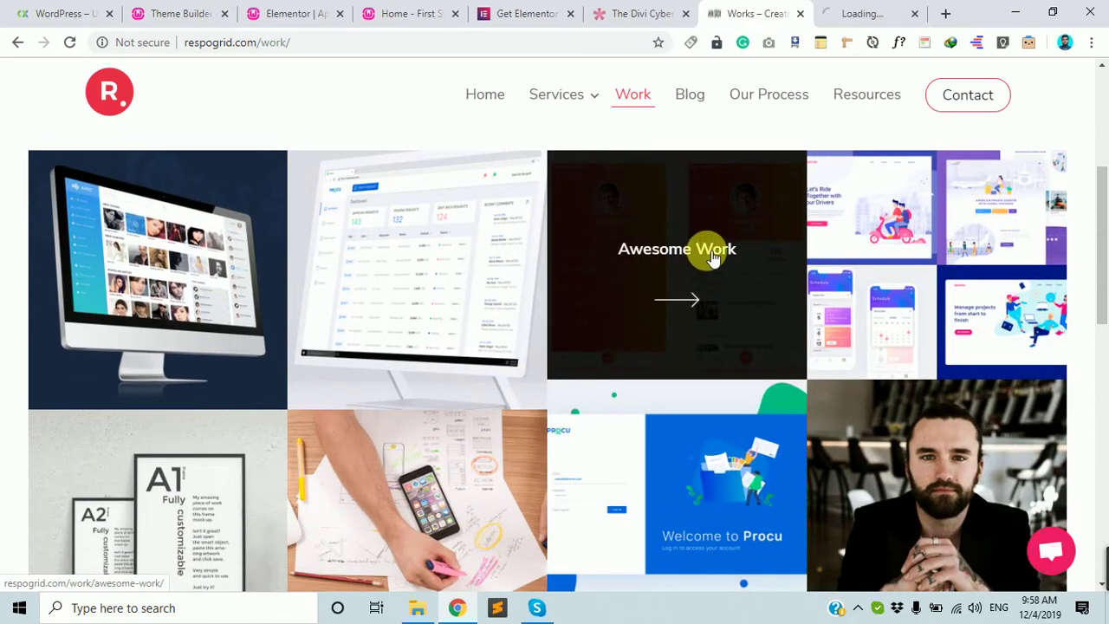
left_click(879, 10)
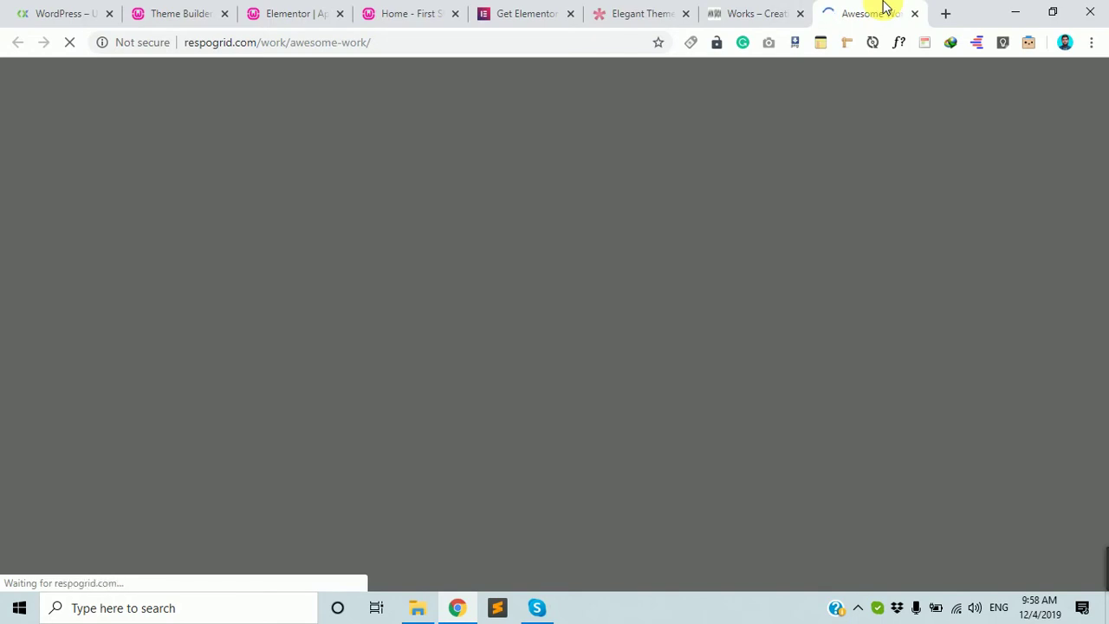
scroll(677, 445, "down", 5)
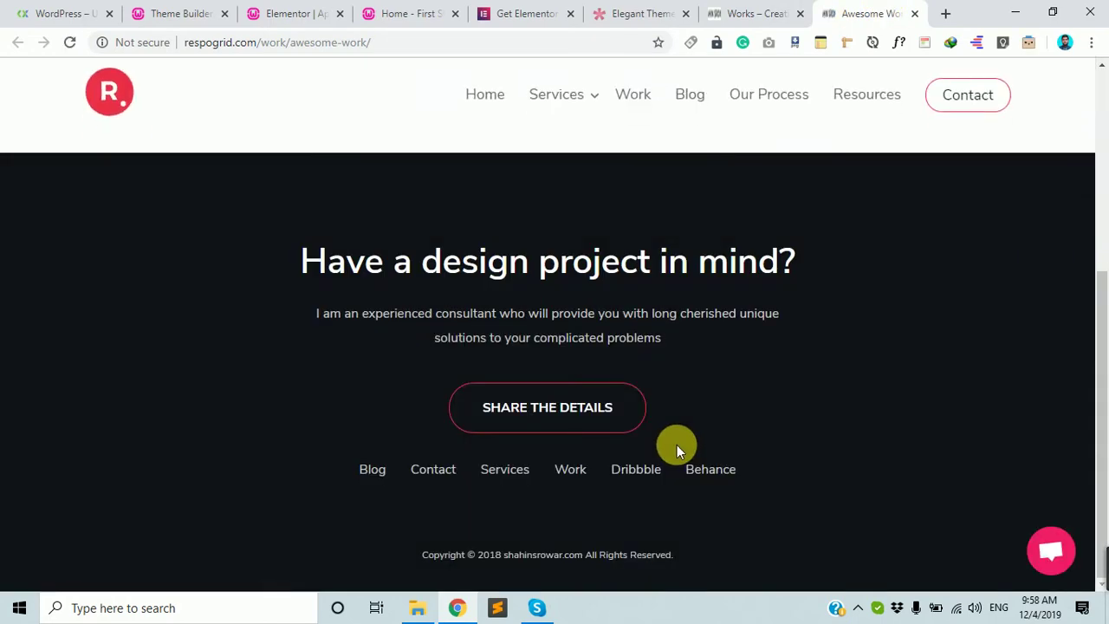
scroll(676, 444, "down", 5)
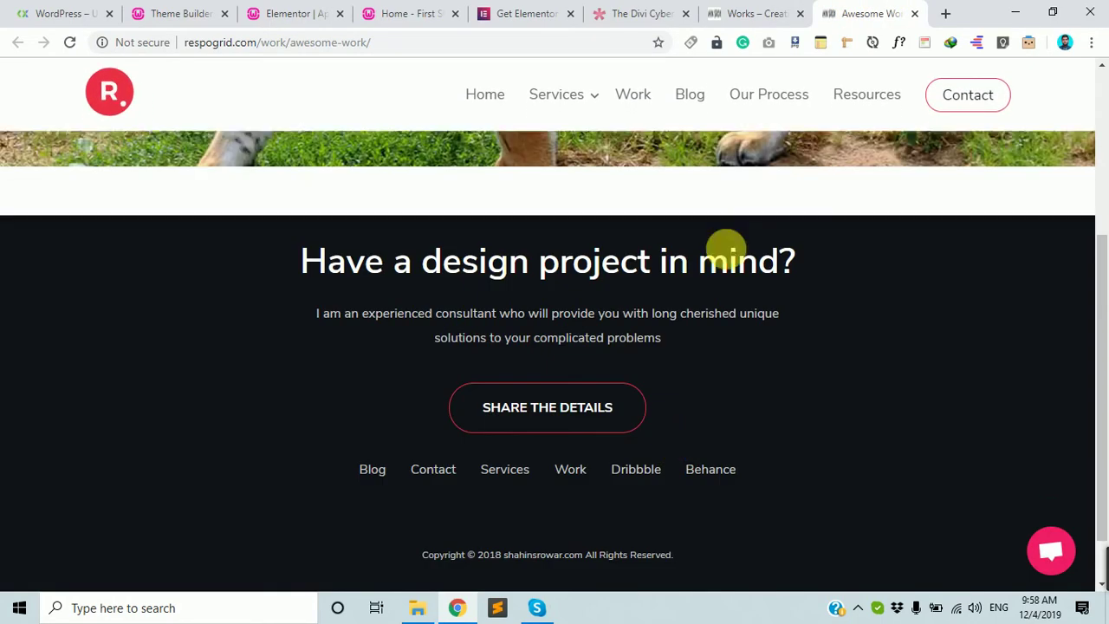
- Open the Amar Kax project from the Work page and examine its banner and body text
left_click(743, 13)
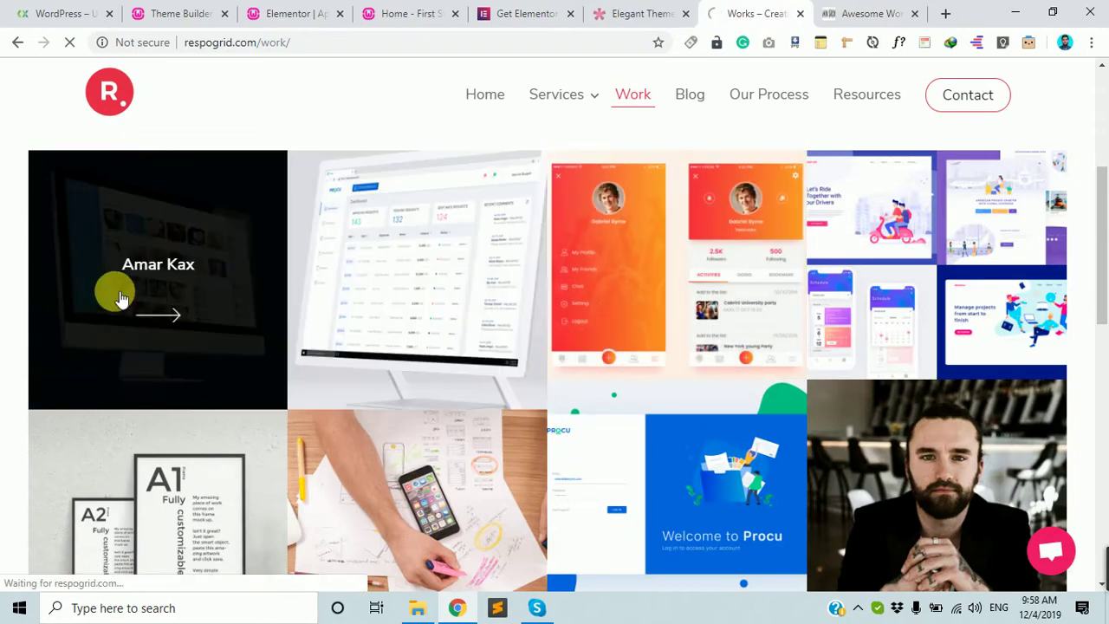
left_click(121, 298)
scroll(659, 381, "down", 5)
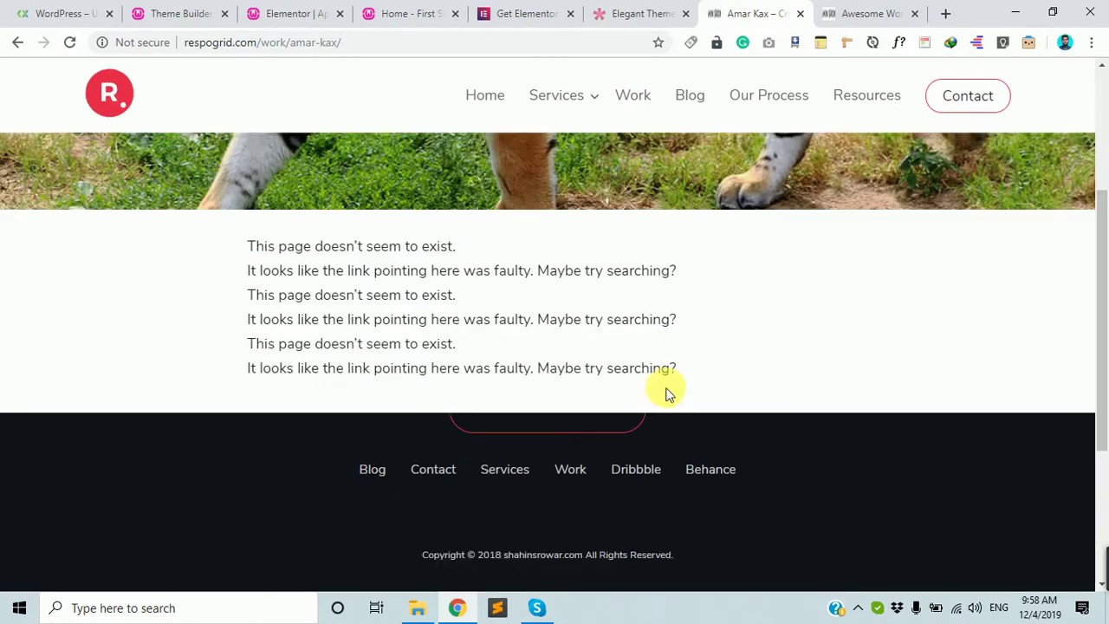
scroll(664, 395, "up", 1)
left_click_drag(247, 324, 598, 449)
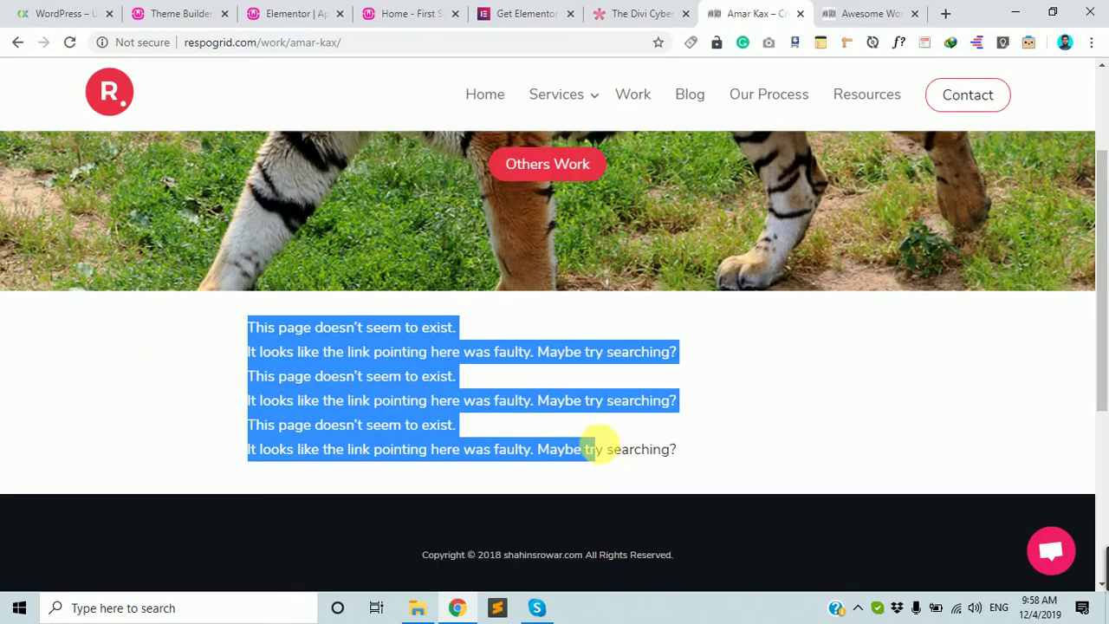
scroll(292, 95, "up", 3)
scroll(686, 354, "down", 1)
scroll(649, 372, "up", 1)
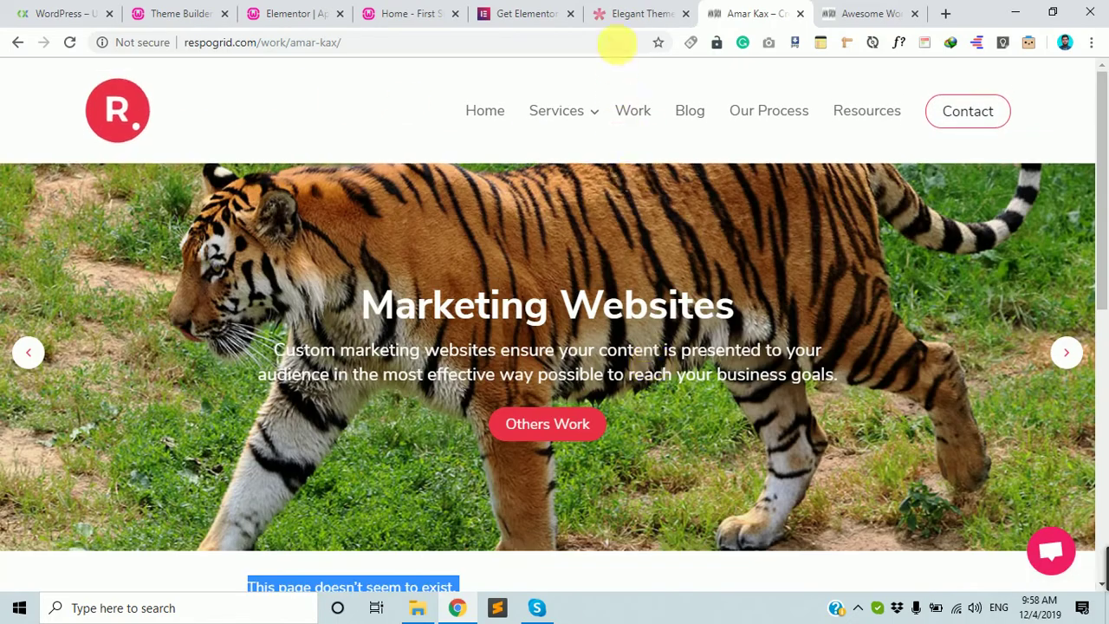
- Compare the Awesome Work and Amar Kax pages and glance at the Elegant Themes Cyber Monday pricing
left_click(862, 13)
left_click(742, 13)
left_click(638, 13)
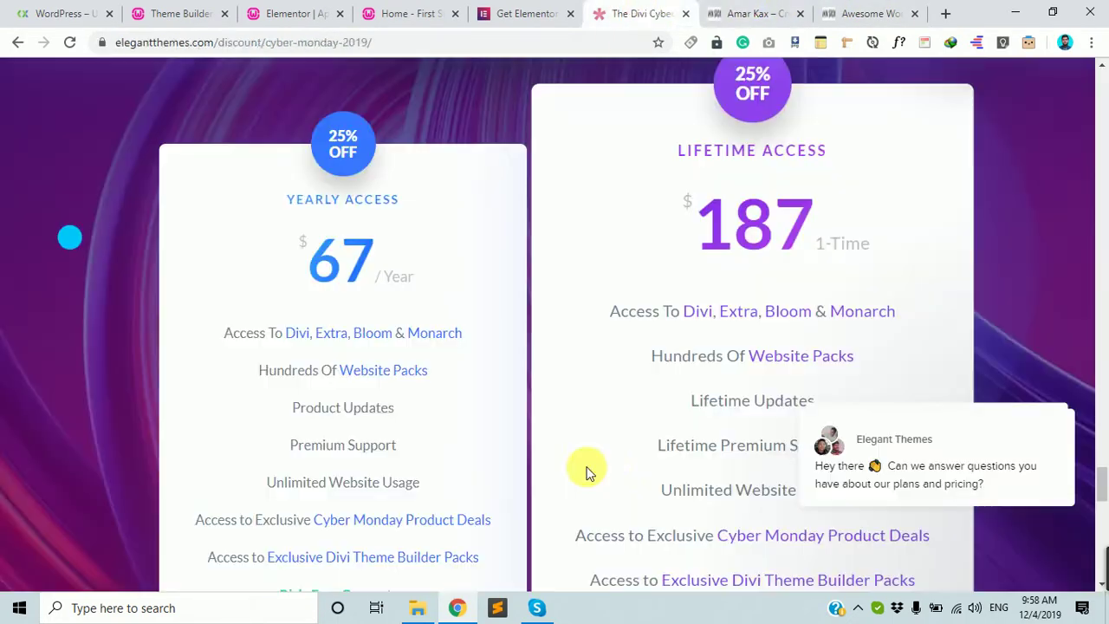
scroll(585, 433, "down", 2)
left_click(754, 13)
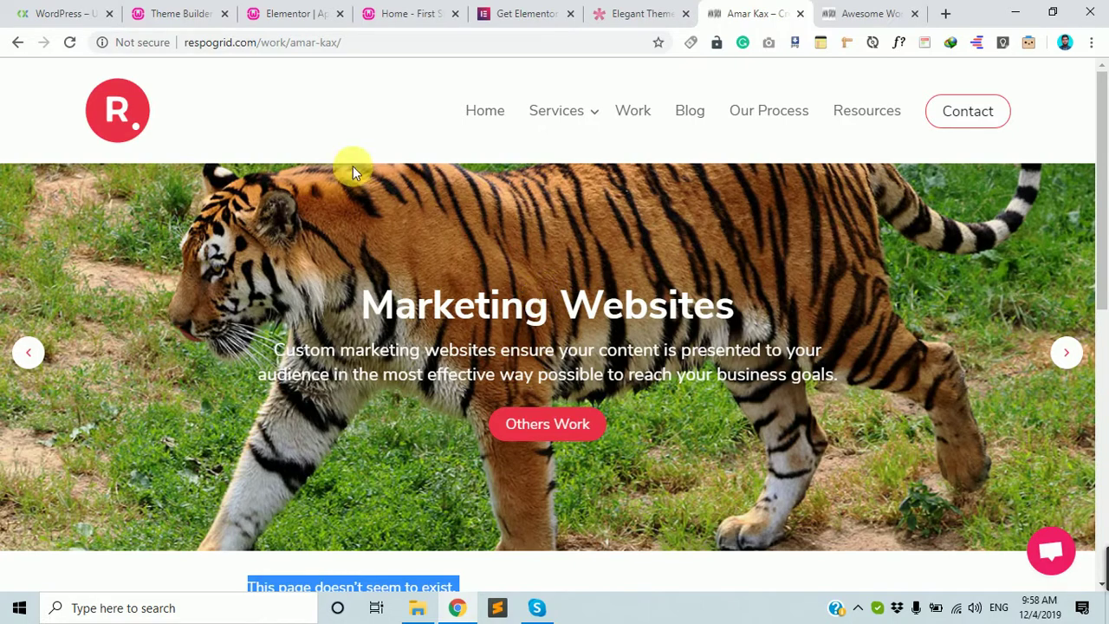
- Go back from the Amar Kax project to the Work page and review the portfolio grid
left_click(17, 42)
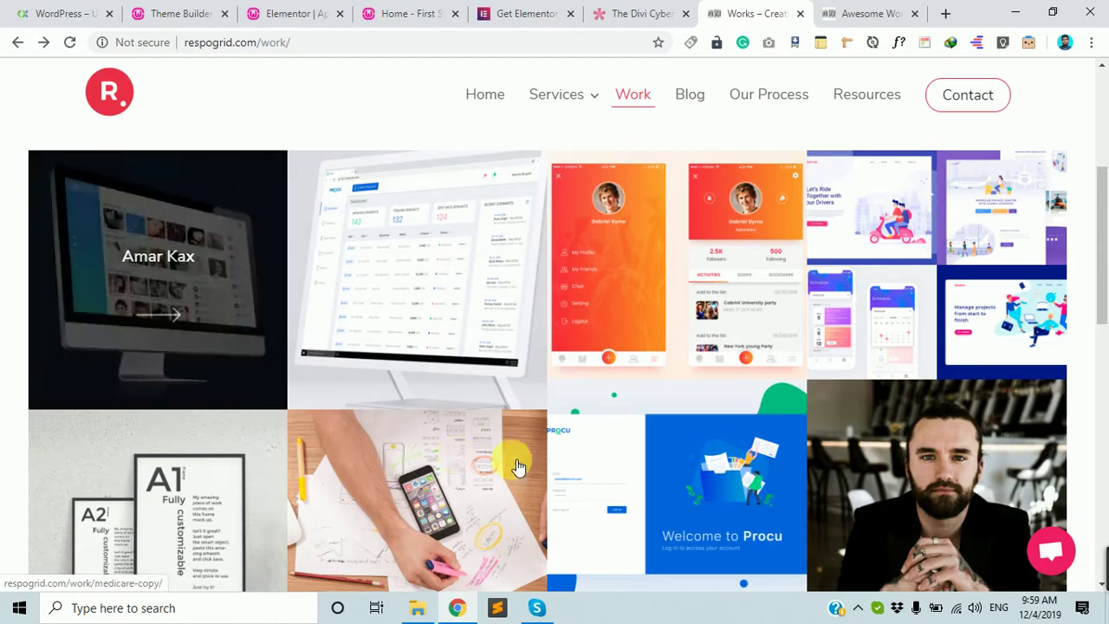
scroll(142, 269, "up", 4)
scroll(560, 470, "down", 4)
scroll(584, 443, "down", 4)
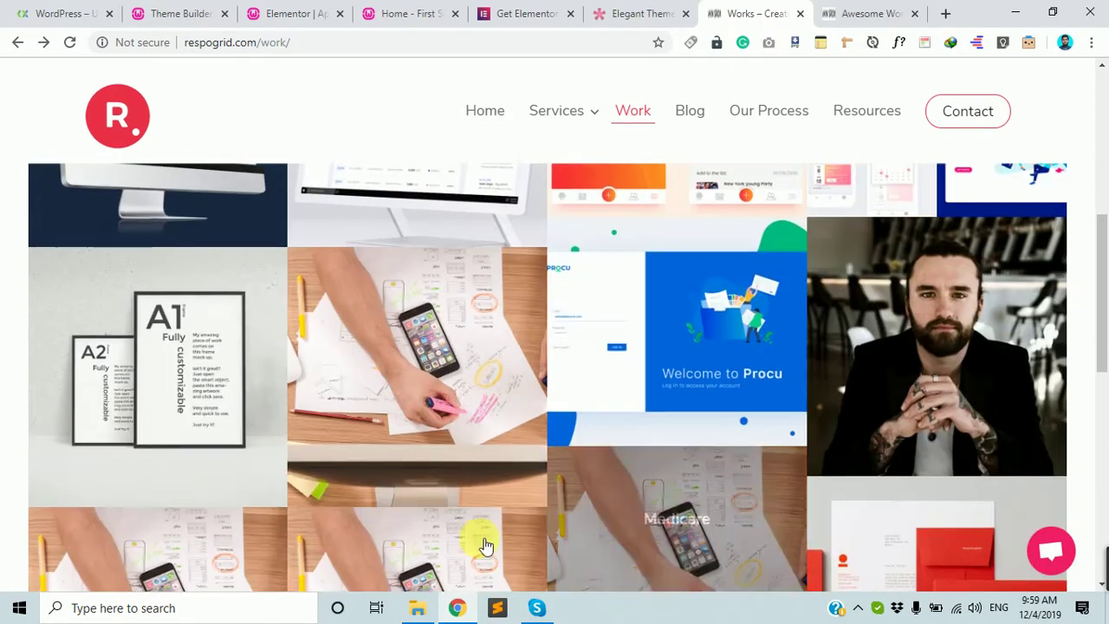
scroll(391, 584, "up", 2)
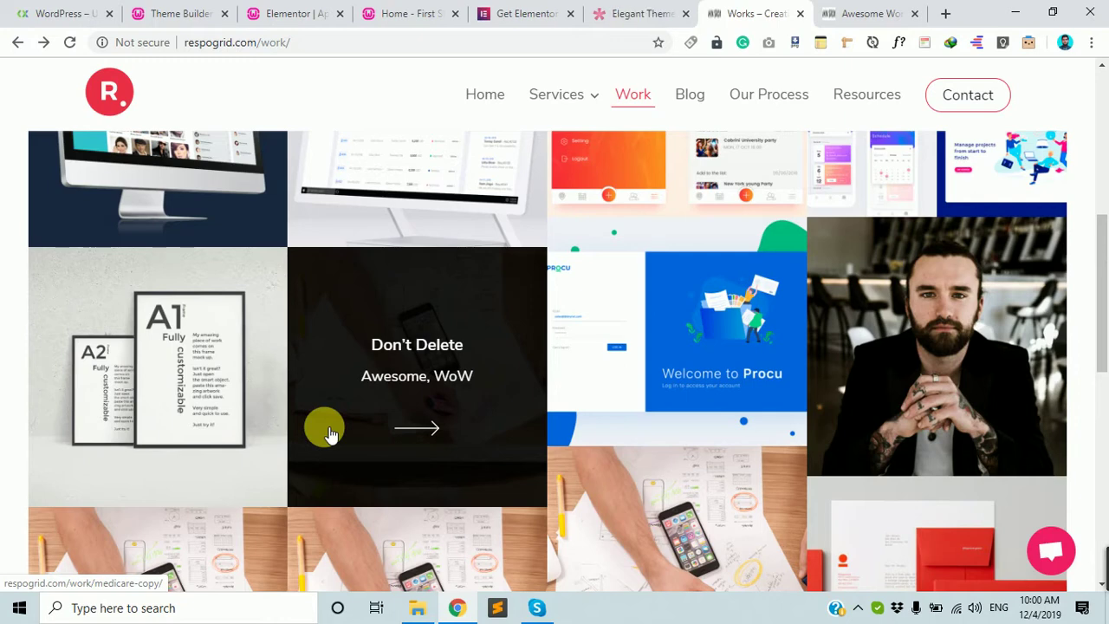
- Review the page in the Elementor editor and the Theme Builder categories against the respogrid.com Work page
left_click(285, 12)
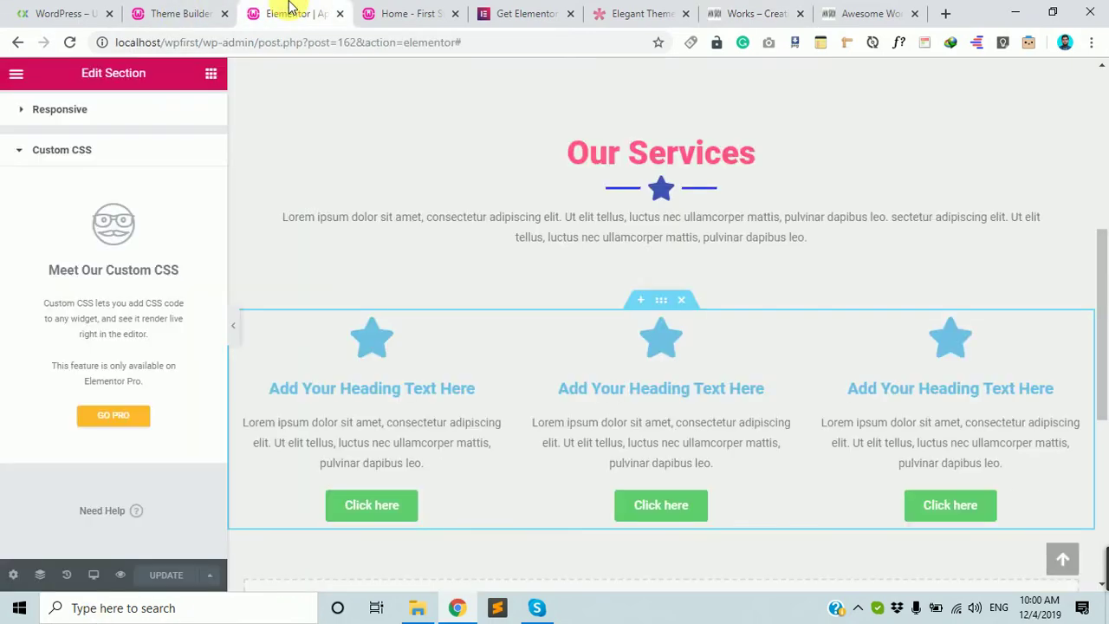
left_click(104, 10)
left_click(143, 12)
scroll(592, 520, "down", 1)
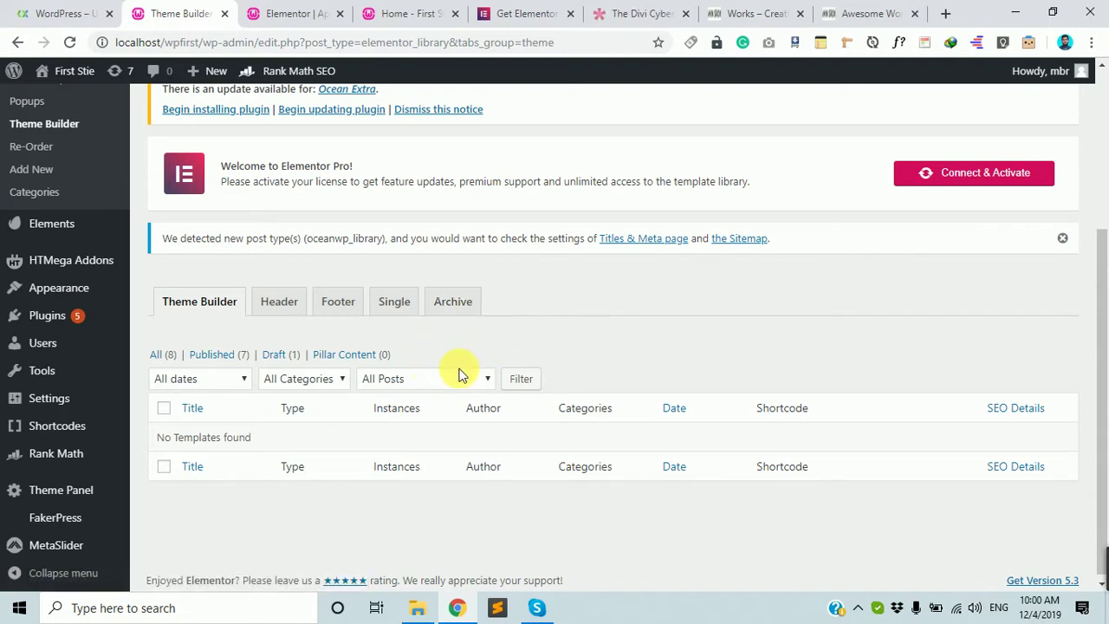
left_click(754, 13)
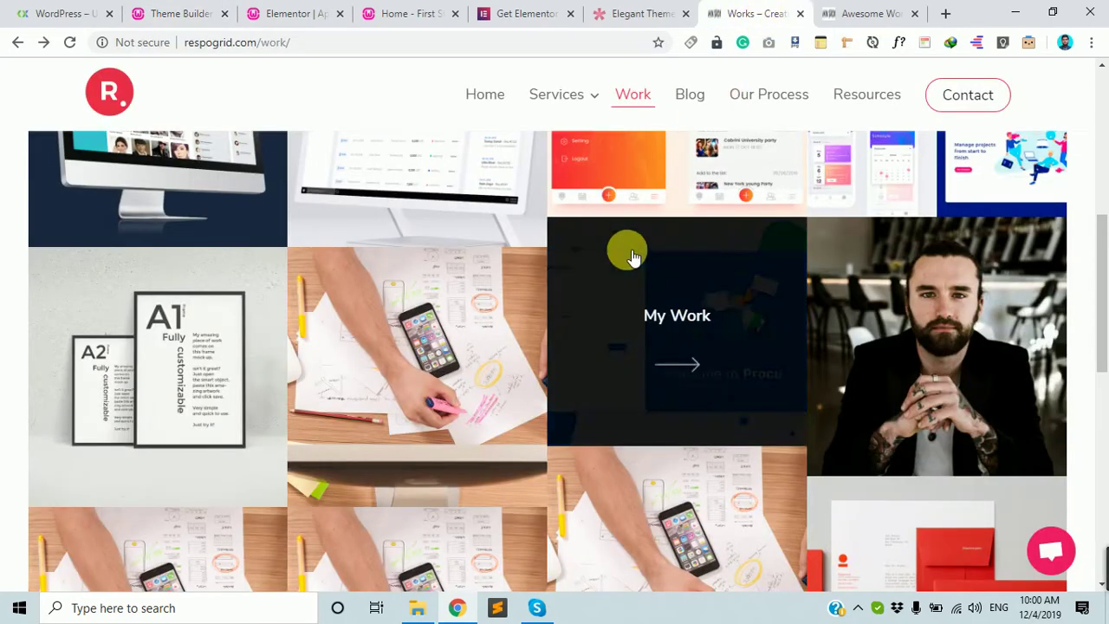
- Switch to the WordPress Theme Builder page and examine its Header, Footer, Single and Archive template categories
mouse_move(417, 613)
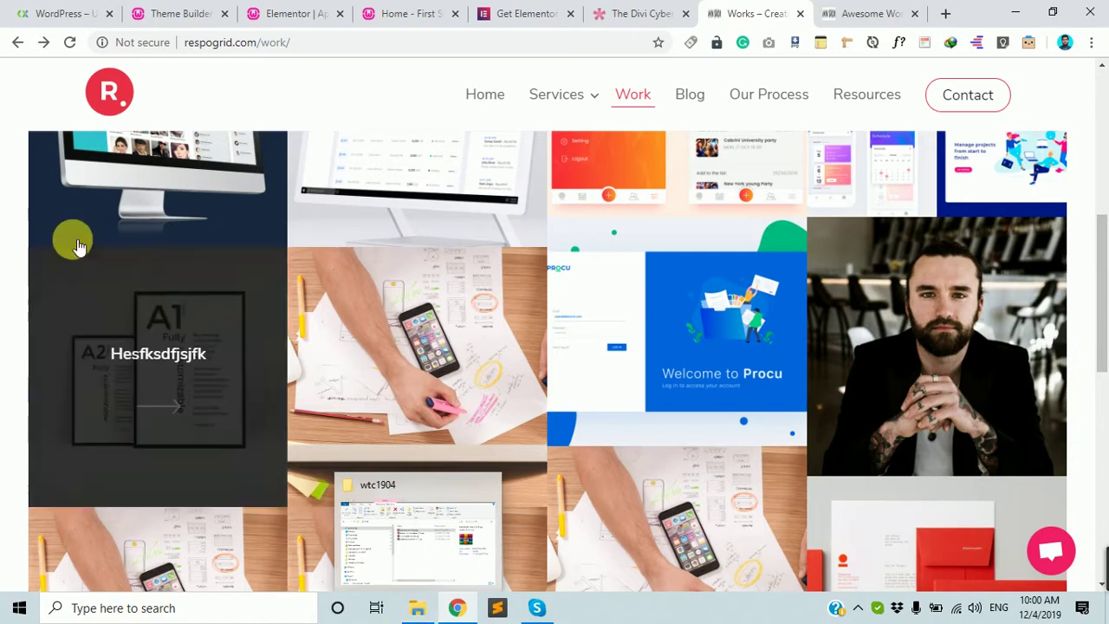
left_click(198, 12)
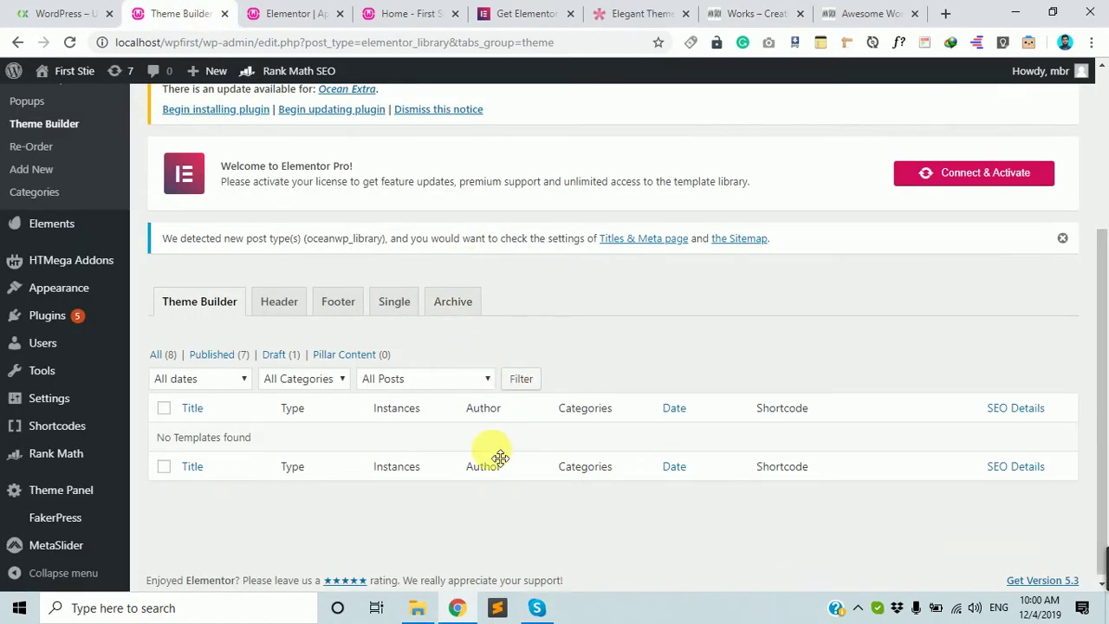
scroll(446, 468, "up", 5)
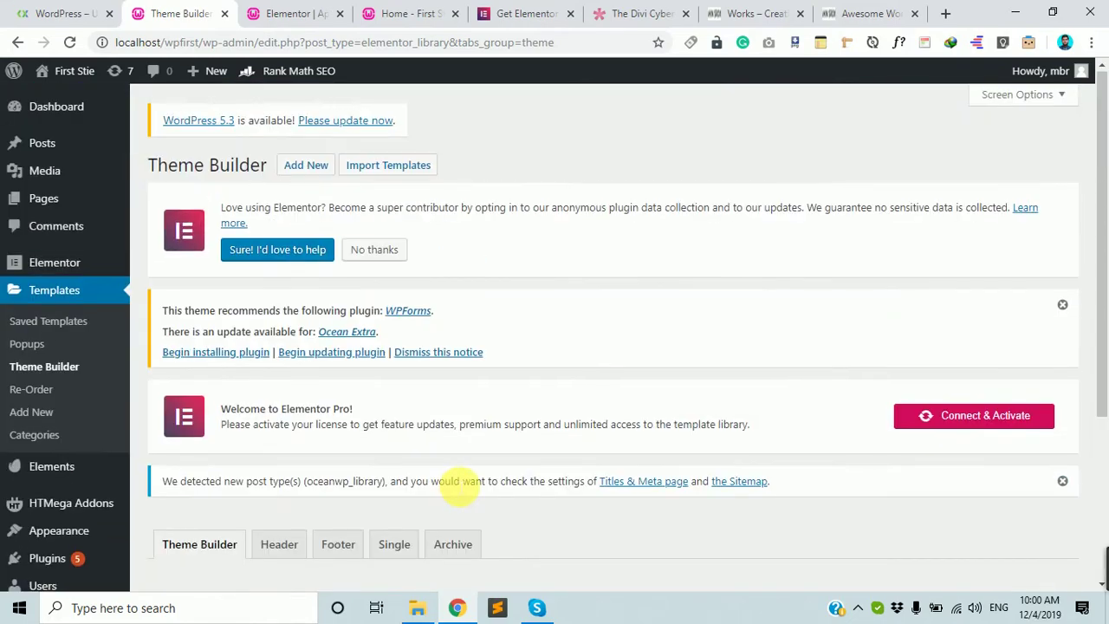
scroll(495, 555, "down", 3)
scroll(485, 560, "up", 3)
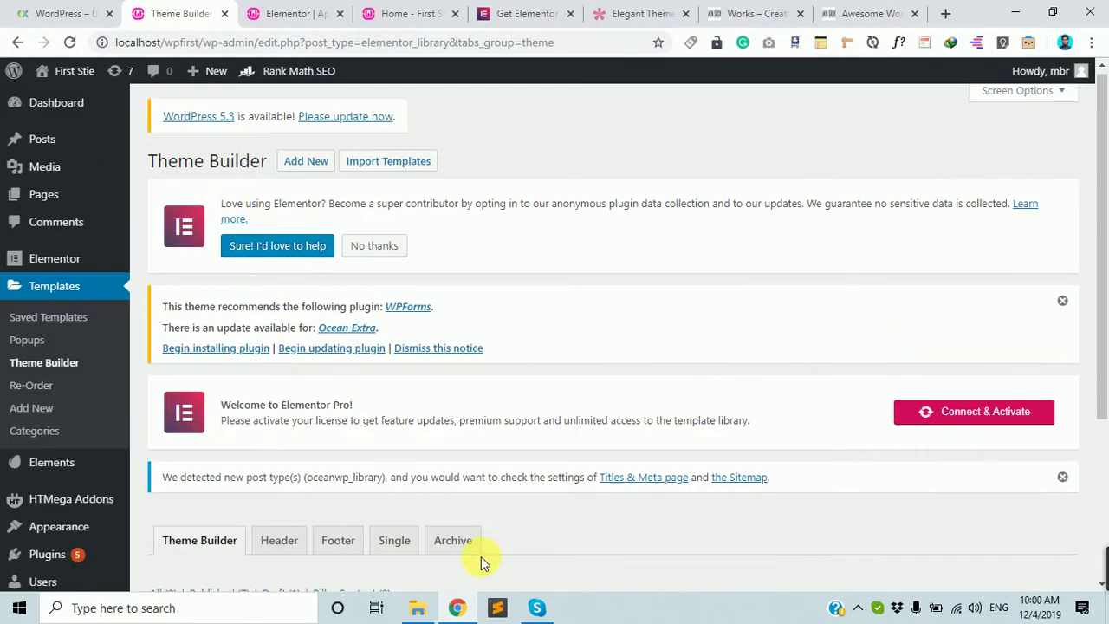
scroll(471, 564, "down", 2)
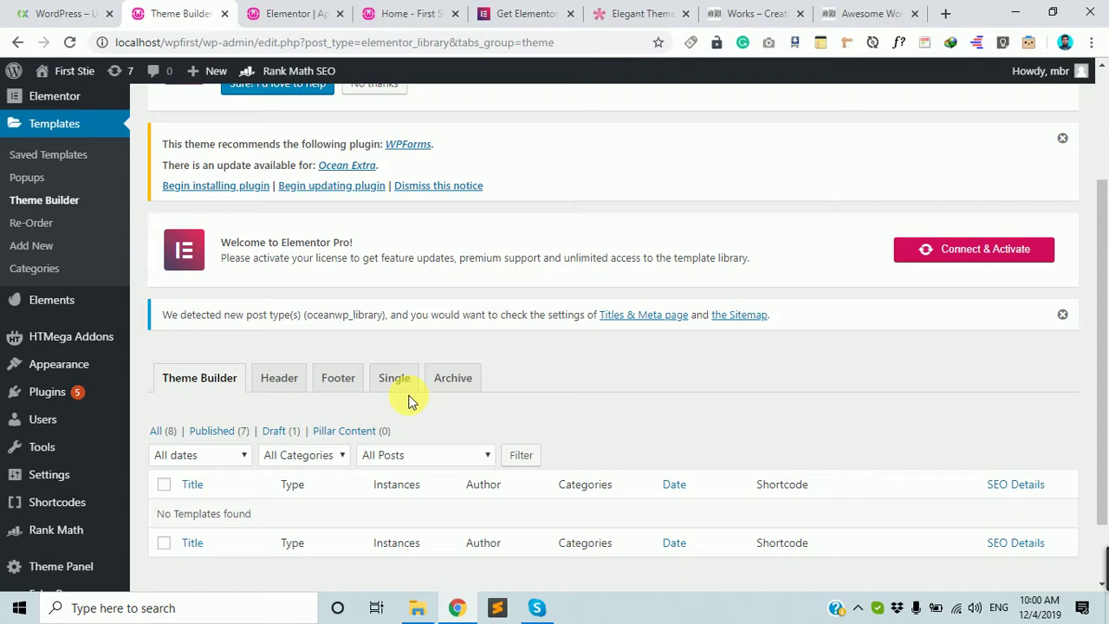
scroll(413, 473, "down", 1)
scroll(421, 476, "up", 2)
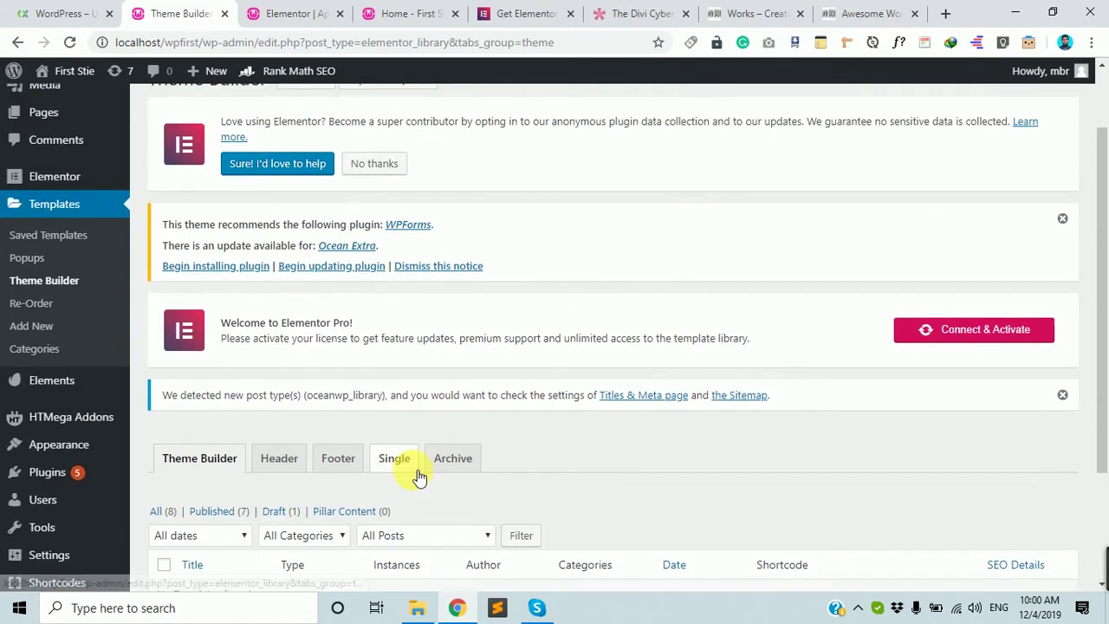
scroll(422, 476, "down", 2)
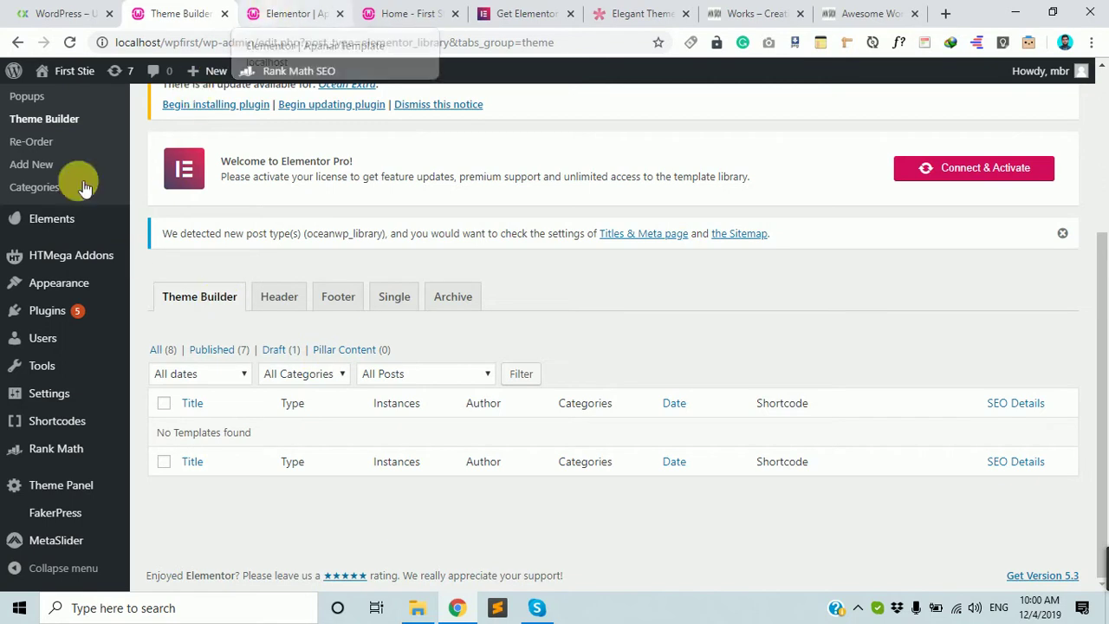
- Reload the Elementor editor for the Apanar Template page and display the Pro widgets instead of the Basic ones
left_click(290, 13)
scroll(144, 277, "up", 2)
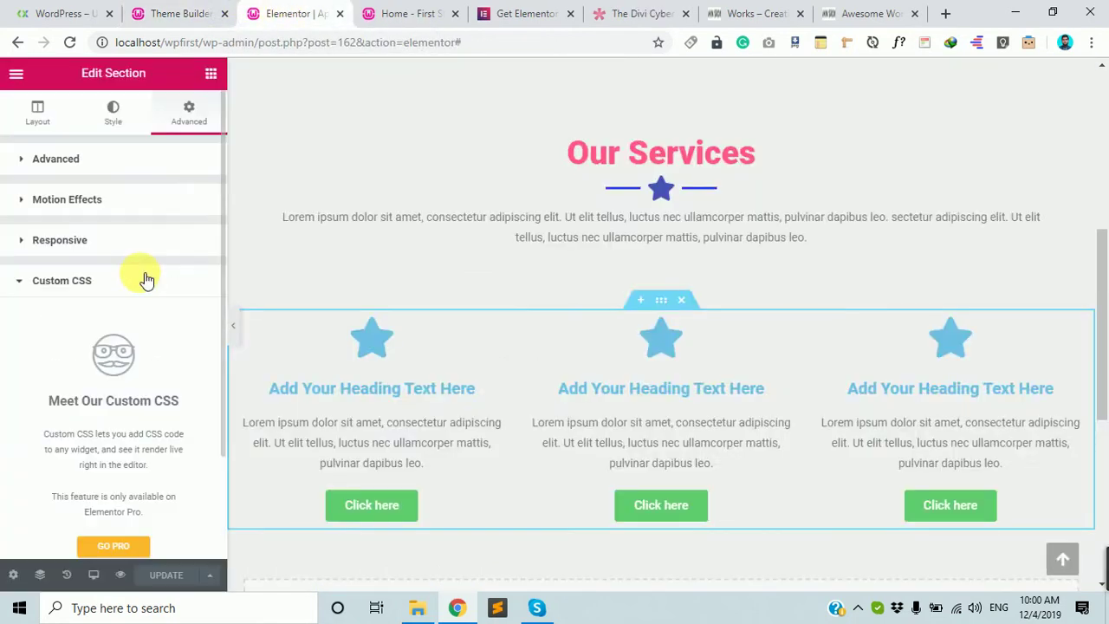
left_click(210, 73)
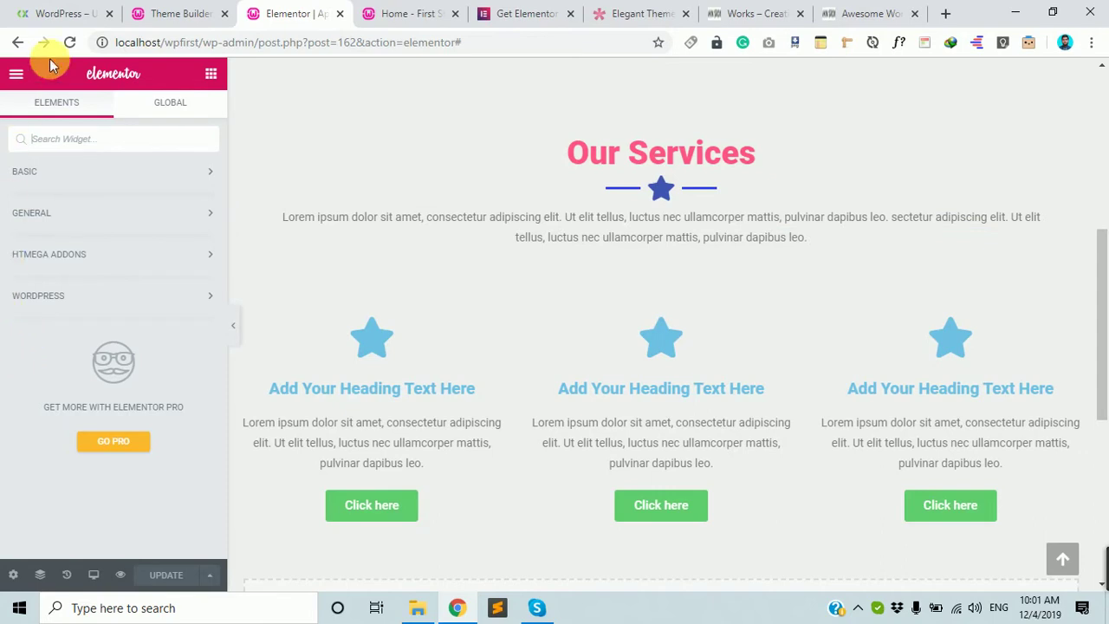
left_click(69, 42)
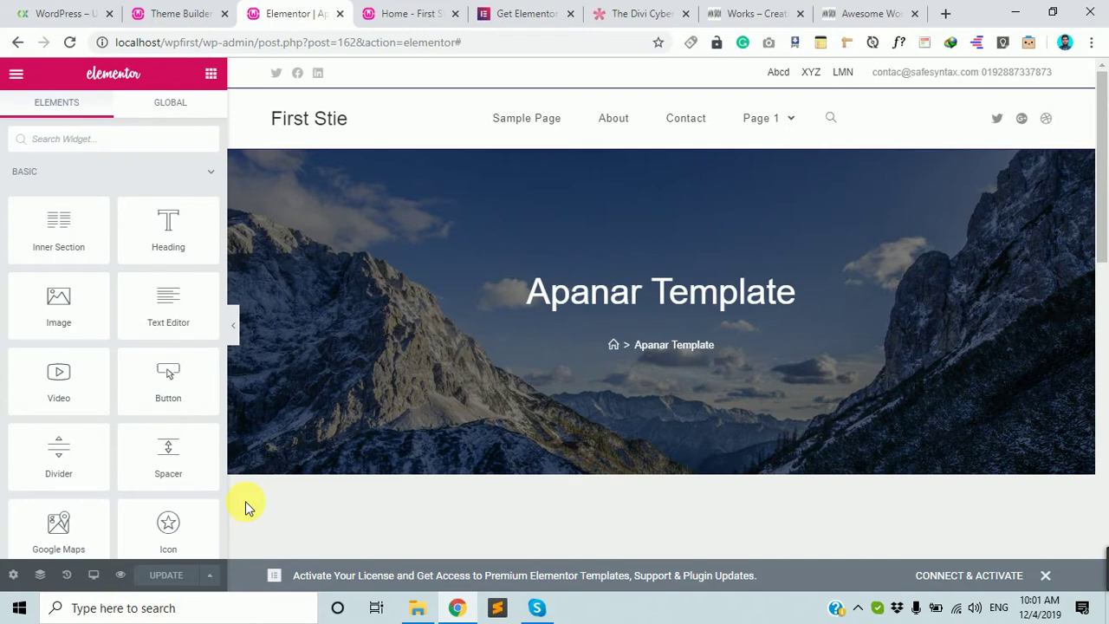
left_click(191, 172)
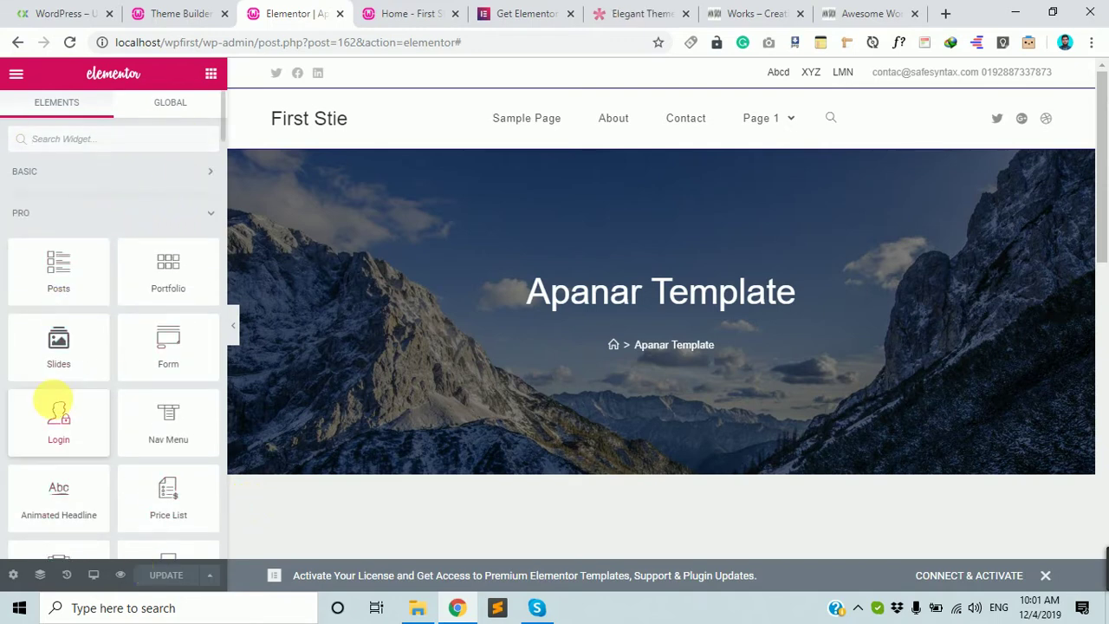
scroll(52, 403, "down", 1)
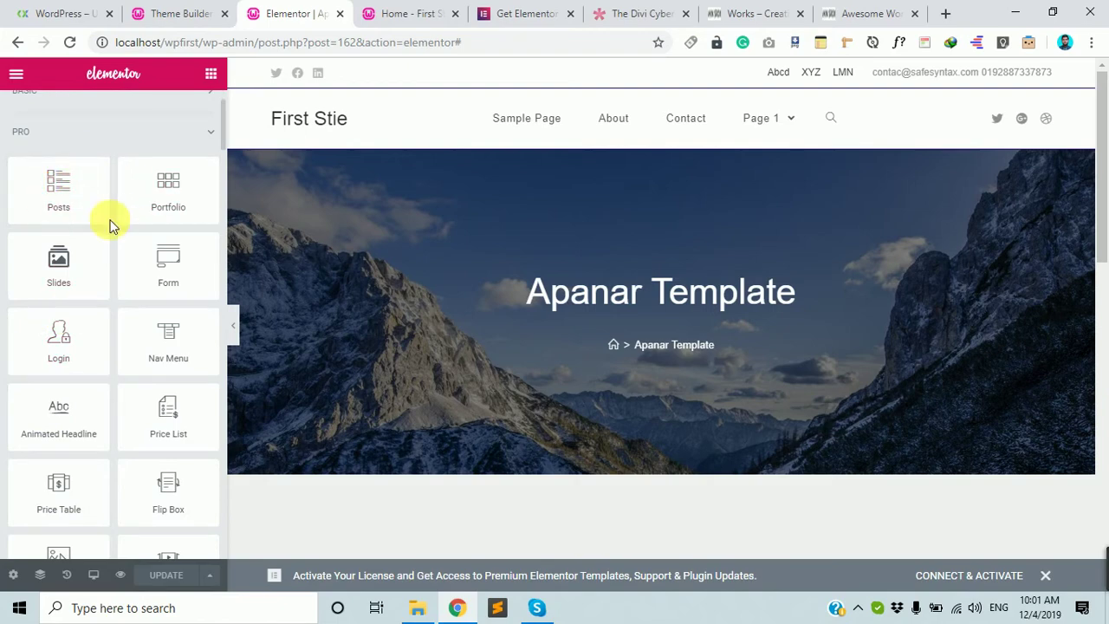
- Add a Posts widget in a new section below the three service columns and review the posts it lists
scroll(665, 331, "down", 8)
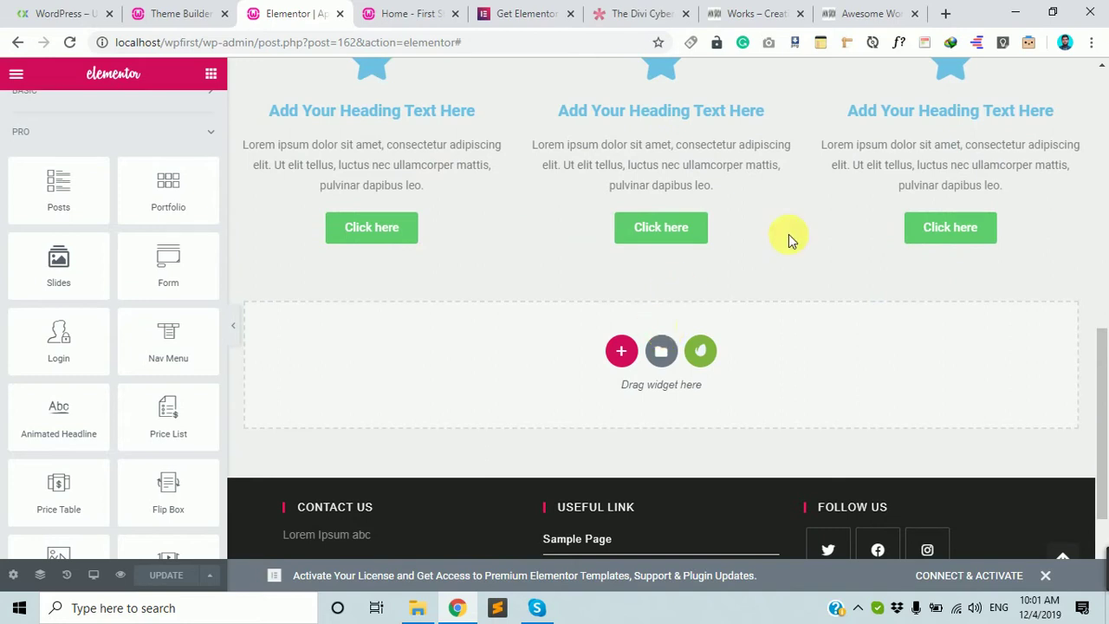
scroll(763, 225, "up", 2)
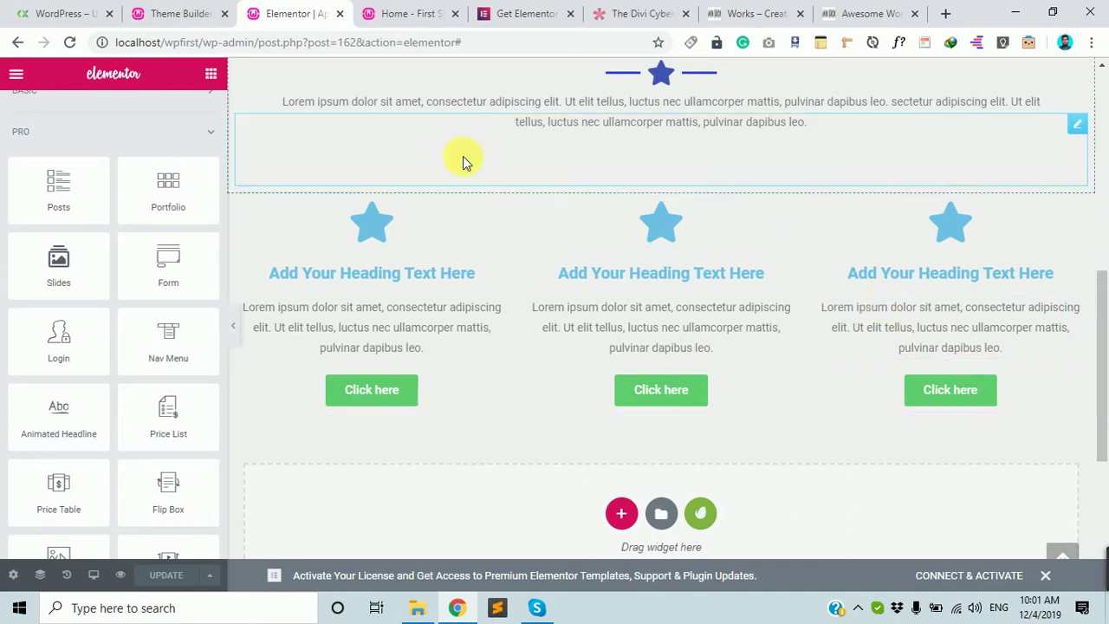
left_click_drag(106, 206, 573, 520)
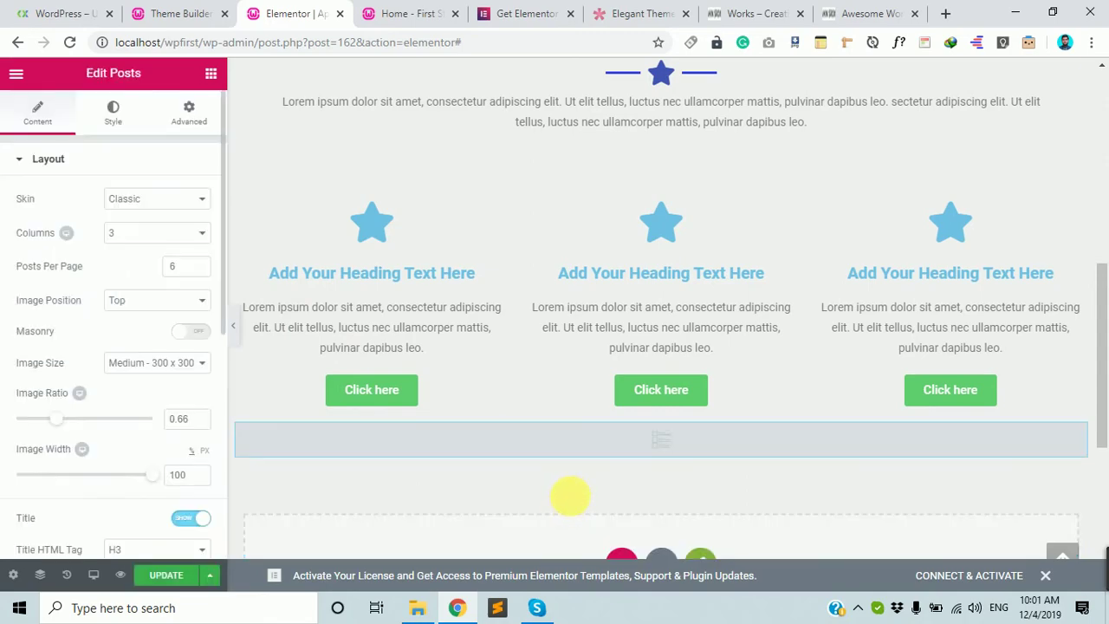
scroll(510, 465, "down", 10)
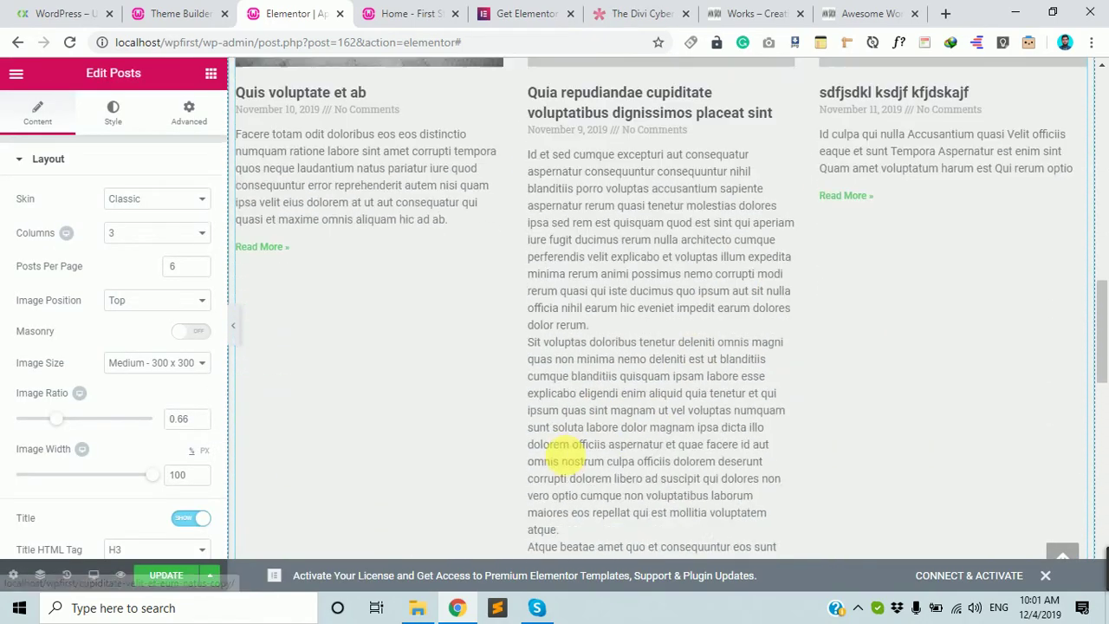
scroll(797, 483, "down", 4)
scroll(784, 482, "up", 8)
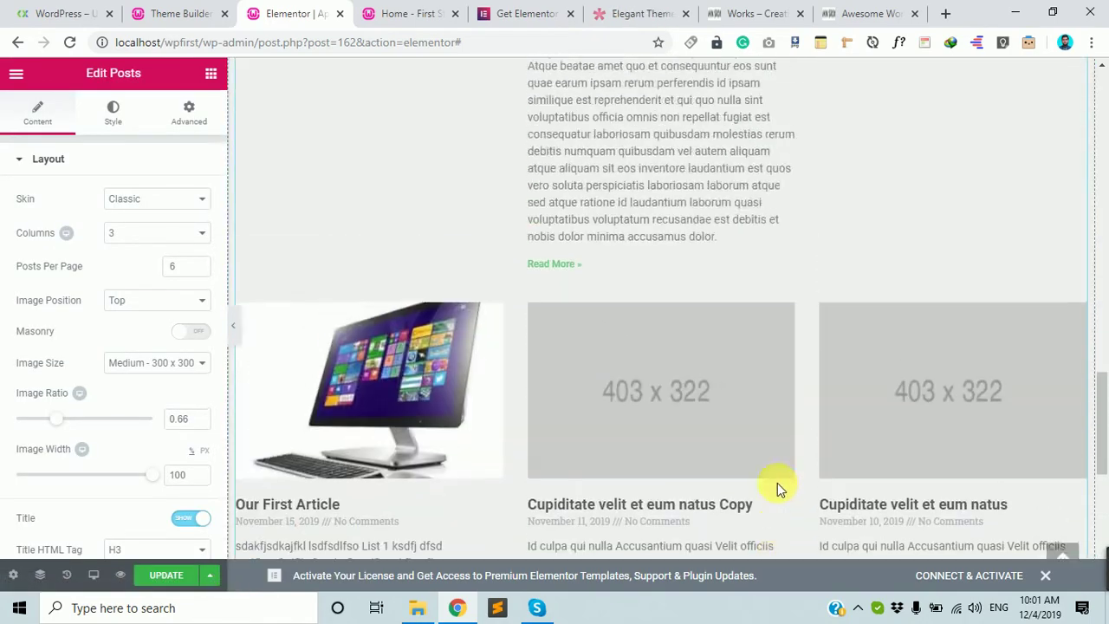
- Set the Posts widget's skin to Cards with 4 columns and 4 posts per page
left_click(202, 200)
left_click(170, 227)
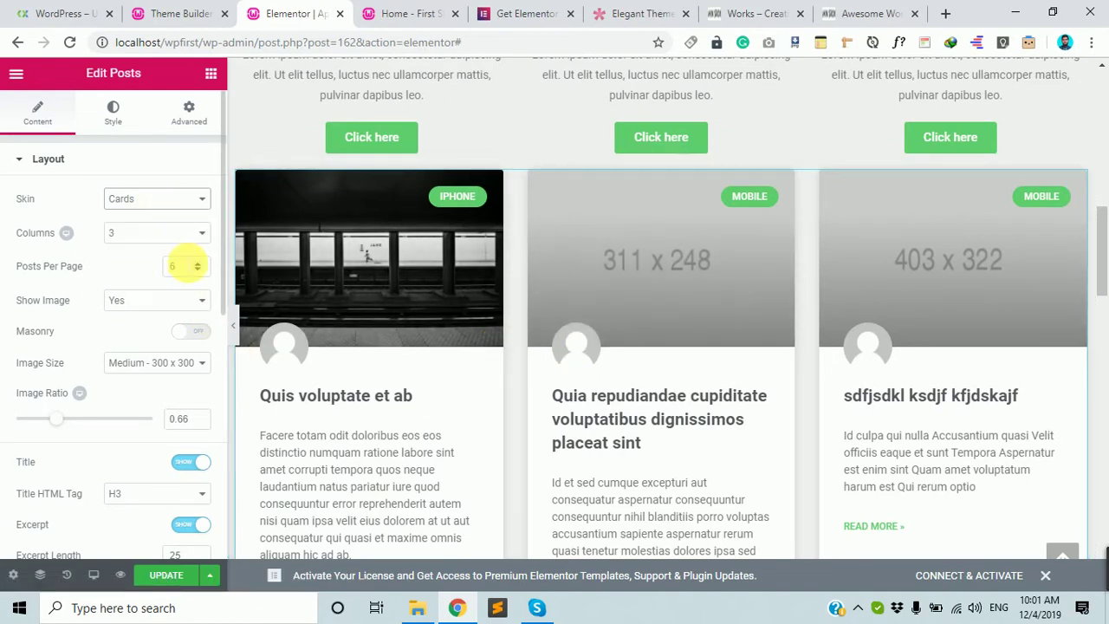
left_click(159, 234)
left_click(128, 288)
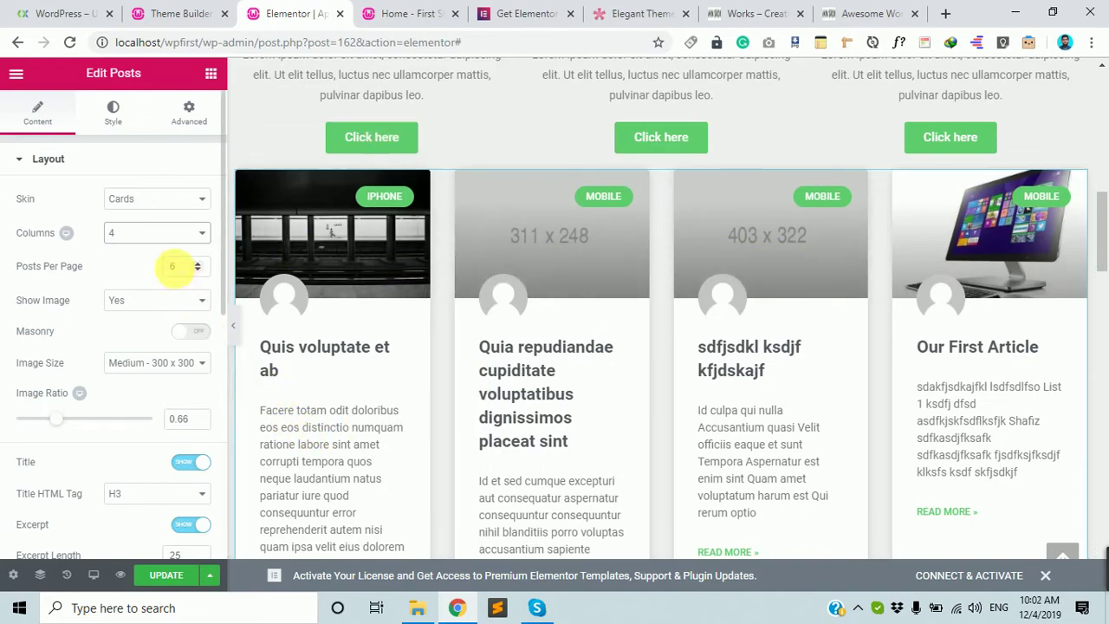
double_click(178, 267)
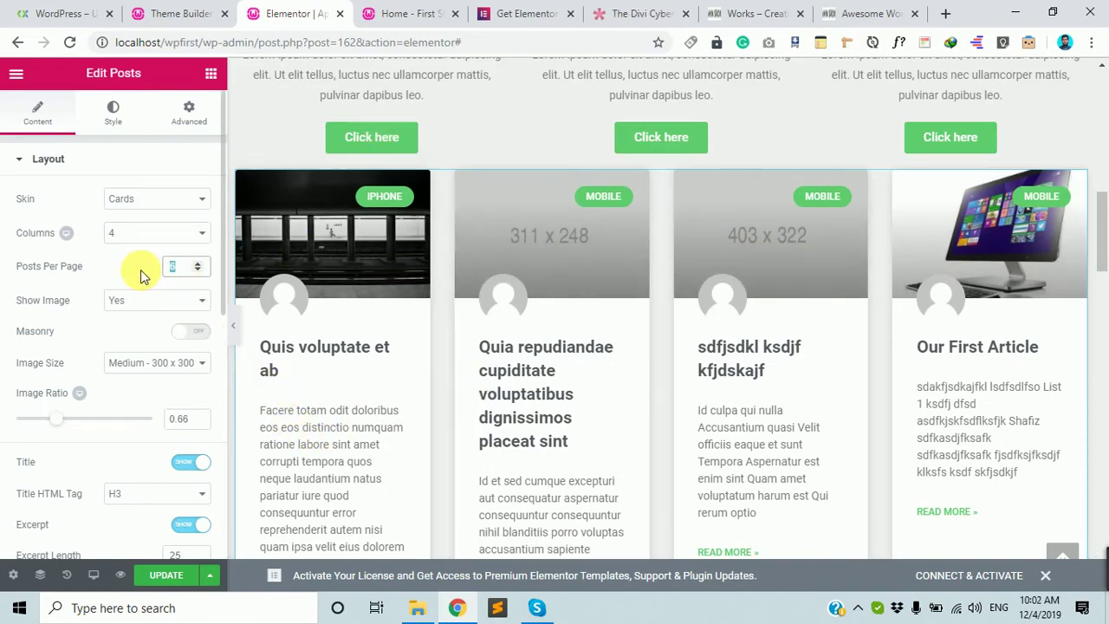
type("4")
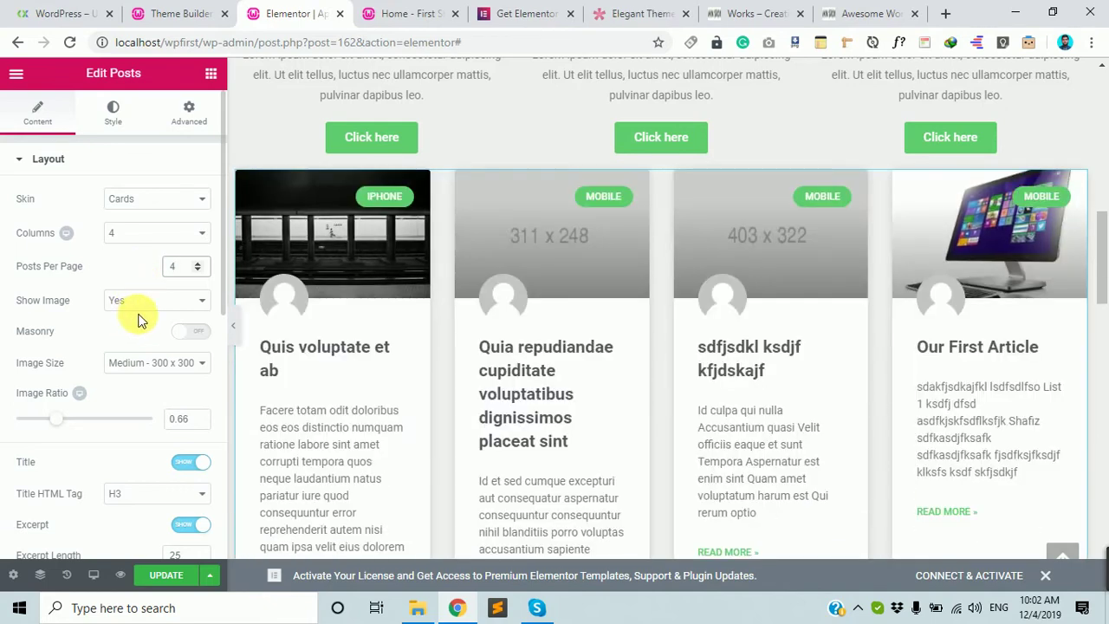
- Turn on Masonry for the Posts widget and check the card layout
scroll(138, 321, "down", 1)
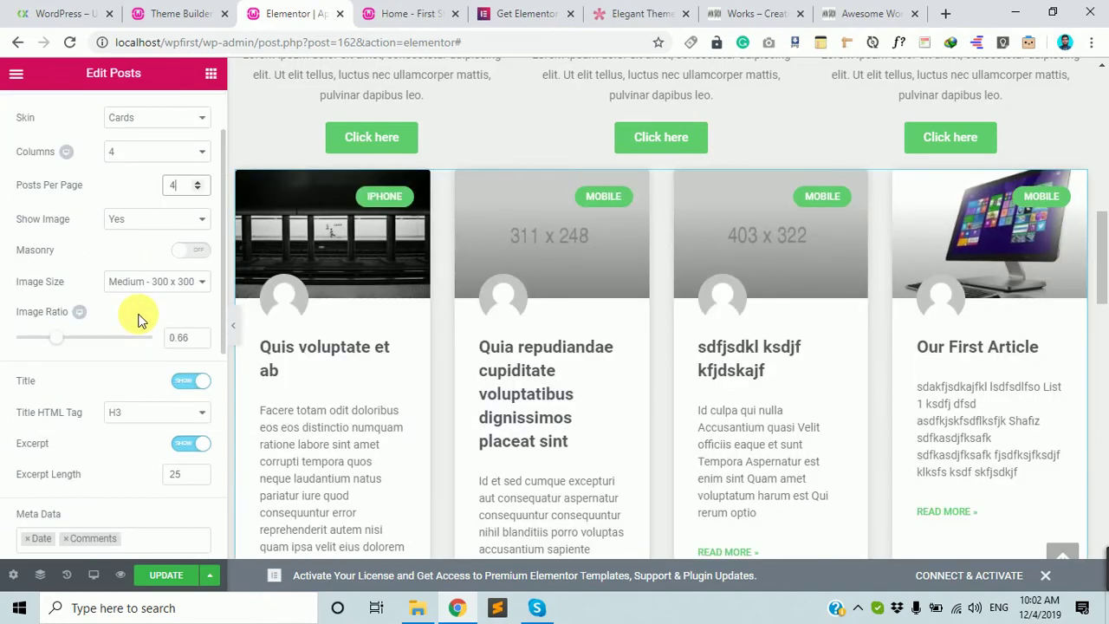
left_click(192, 251)
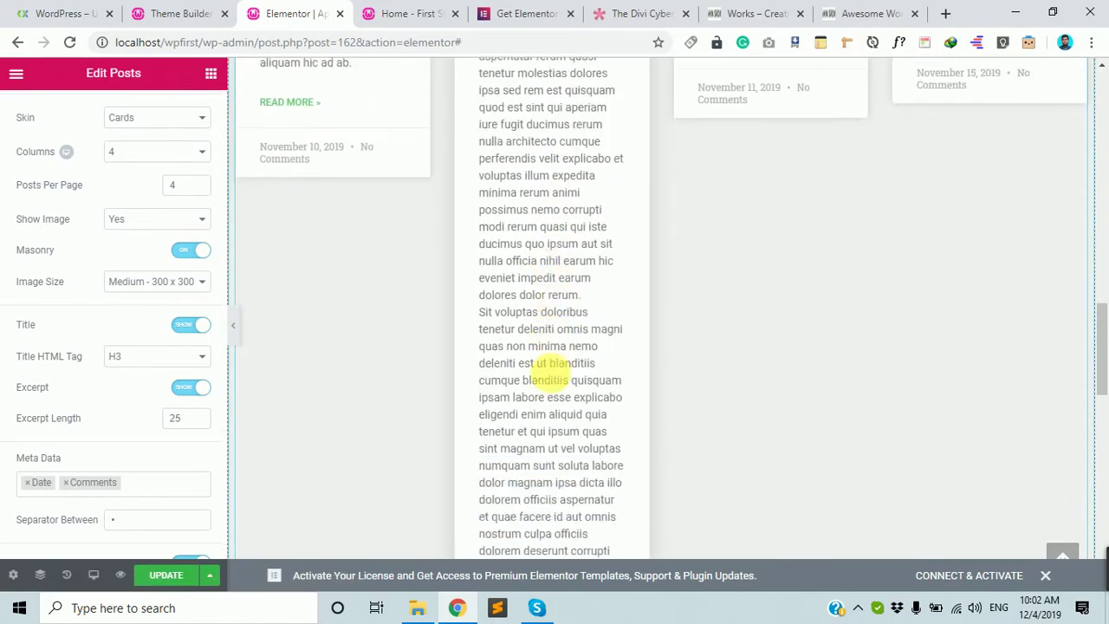
scroll(205, 364, "up", 1)
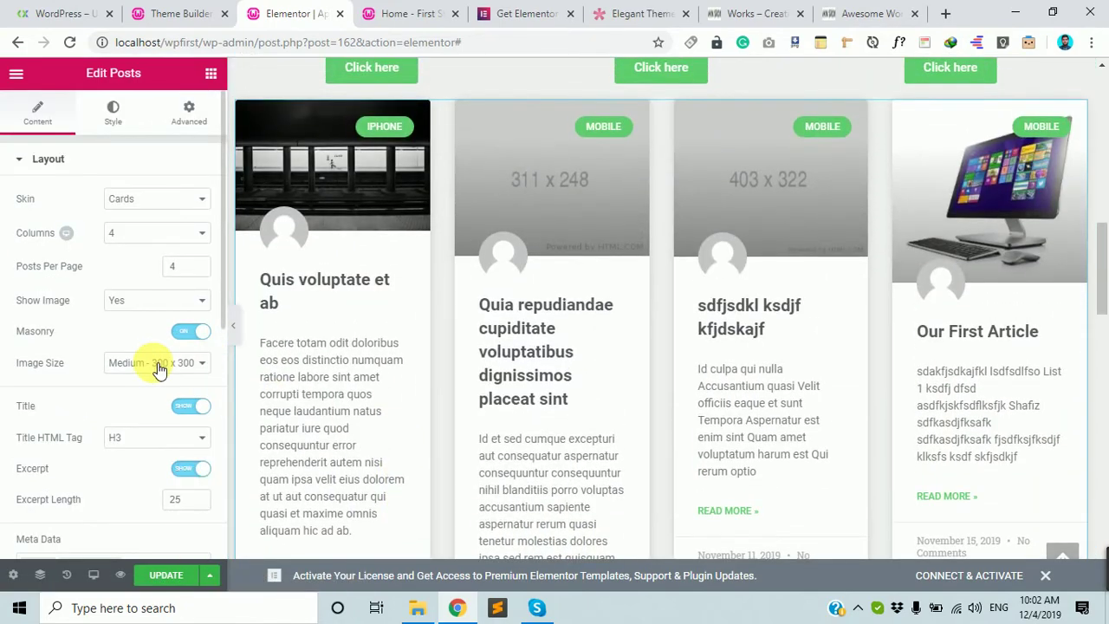
- Change the badge taxonomy of the post cards to Tags
scroll(143, 450, "down", 2)
scroll(146, 430, "down", 5)
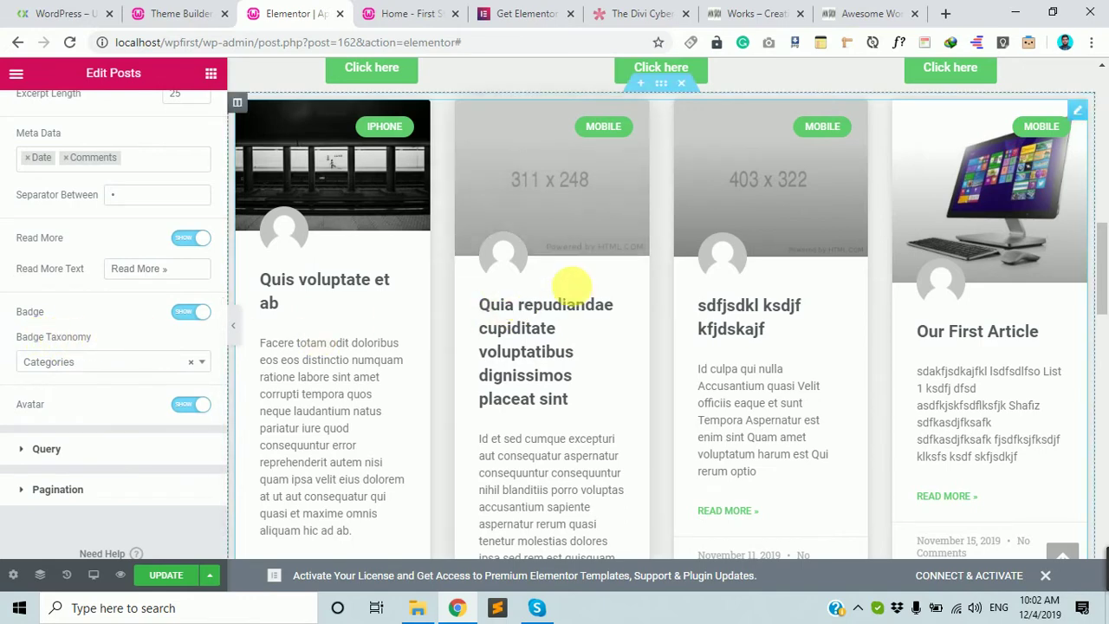
scroll(569, 285, "up", 1)
left_click(111, 363)
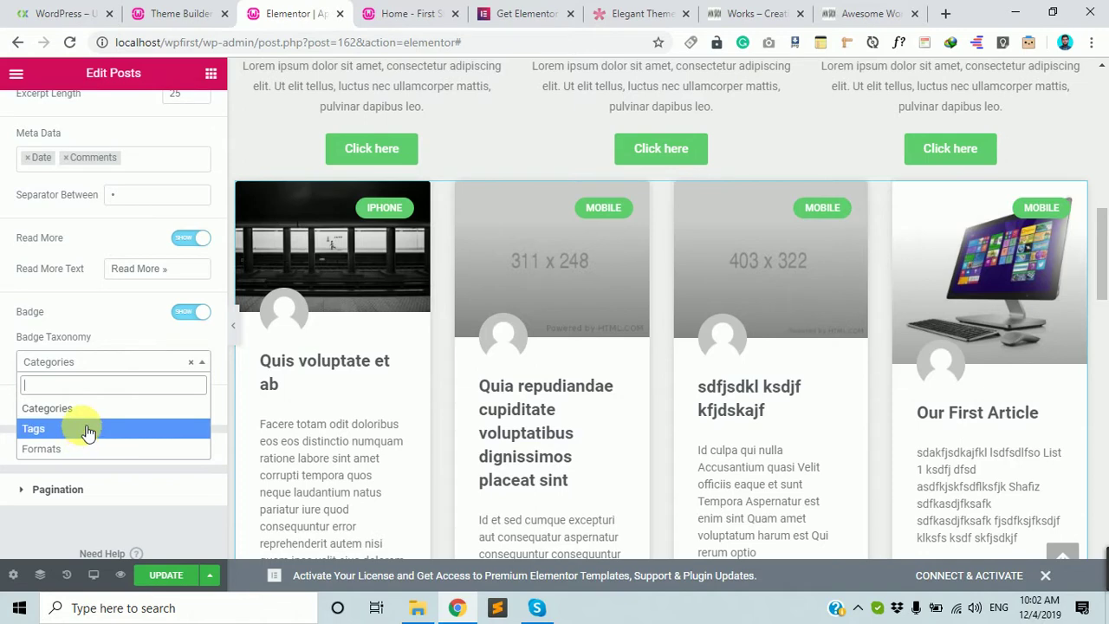
left_click(82, 430)
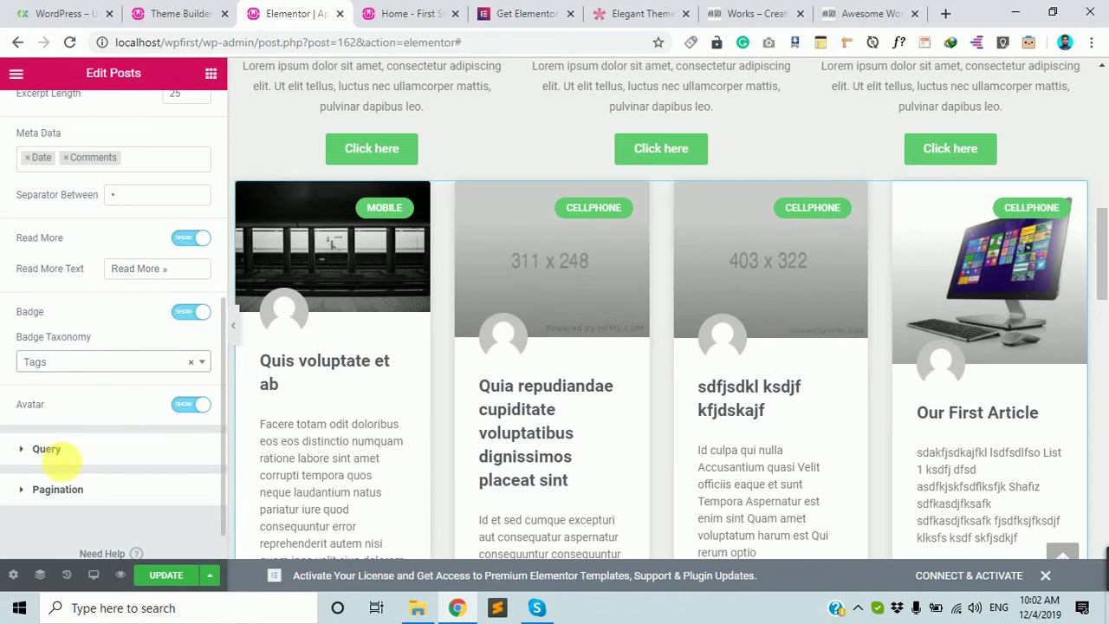
- Set the Posts widget's query source to Manual Selection and open the post search for choosing entries
left_click(89, 451)
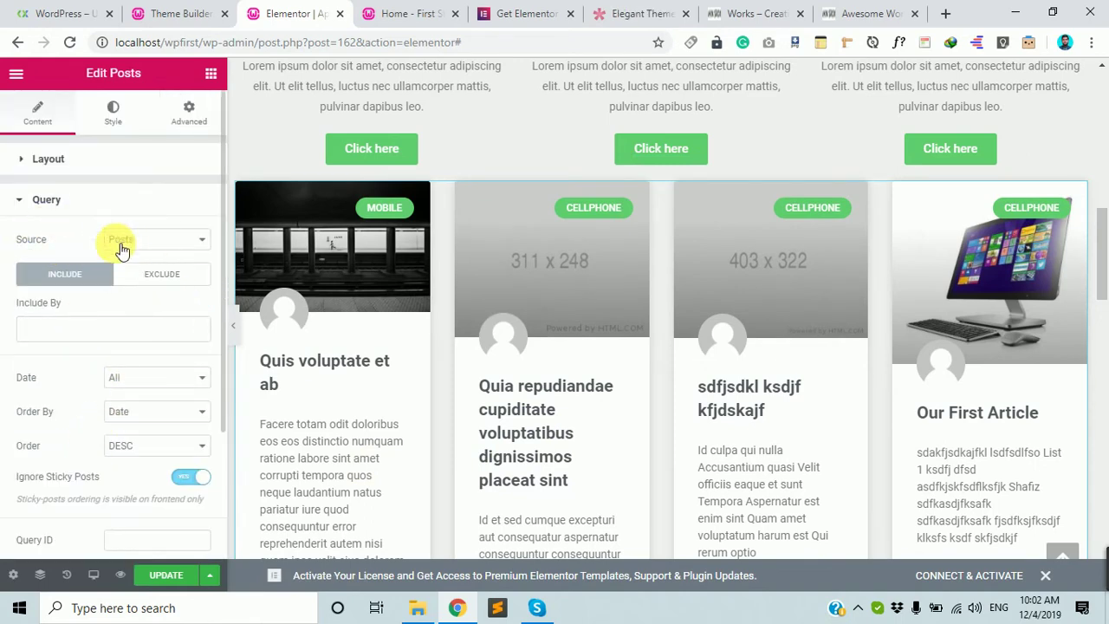
left_click(172, 246)
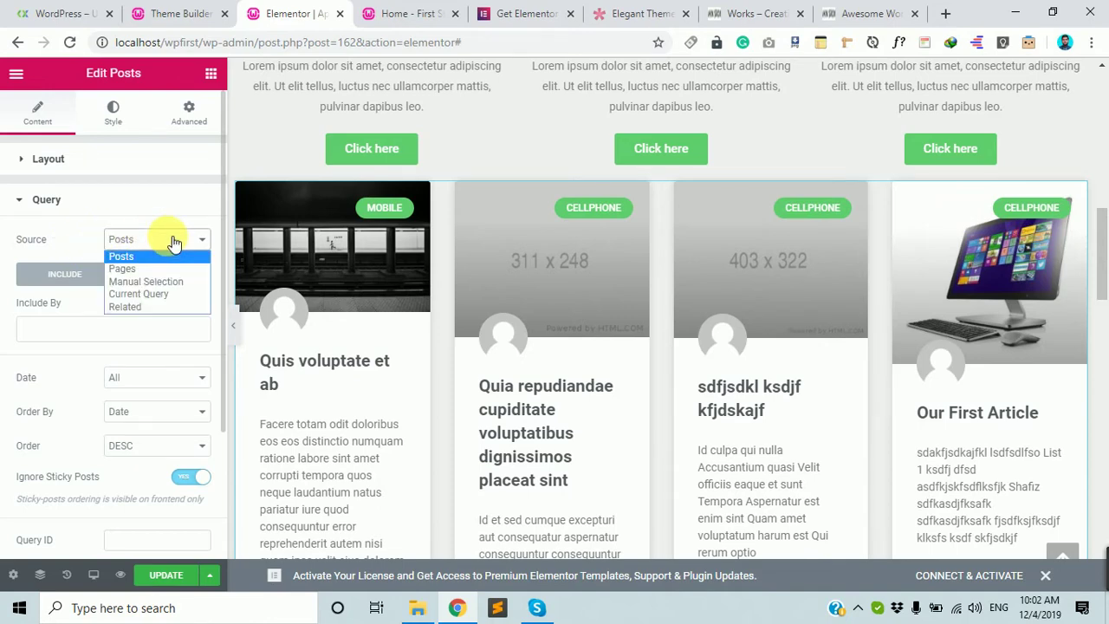
left_click(152, 281)
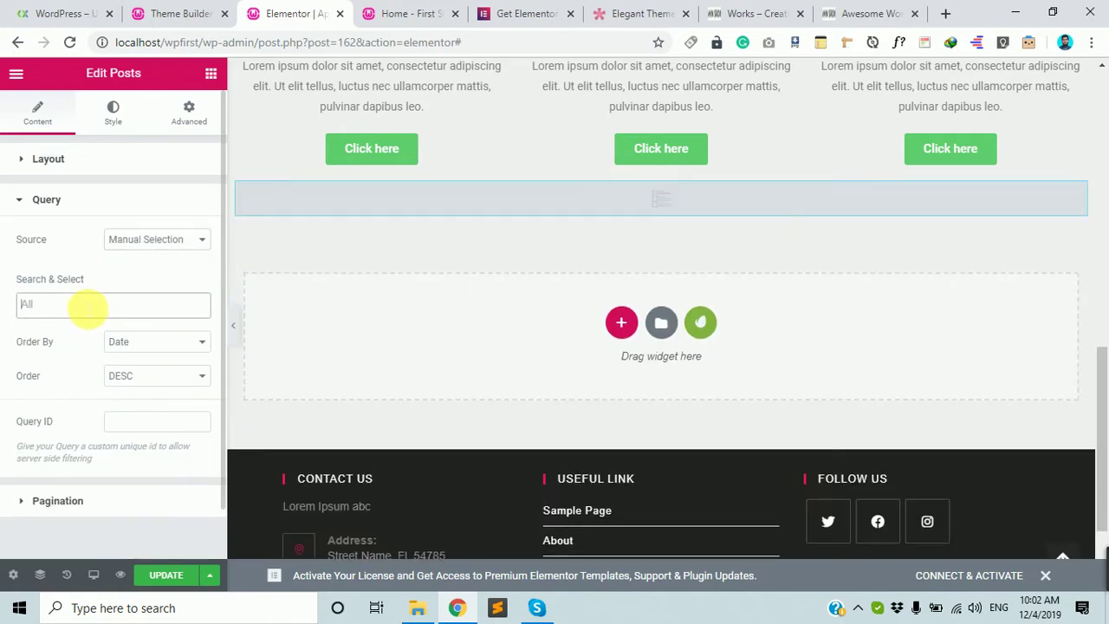
left_click(86, 305)
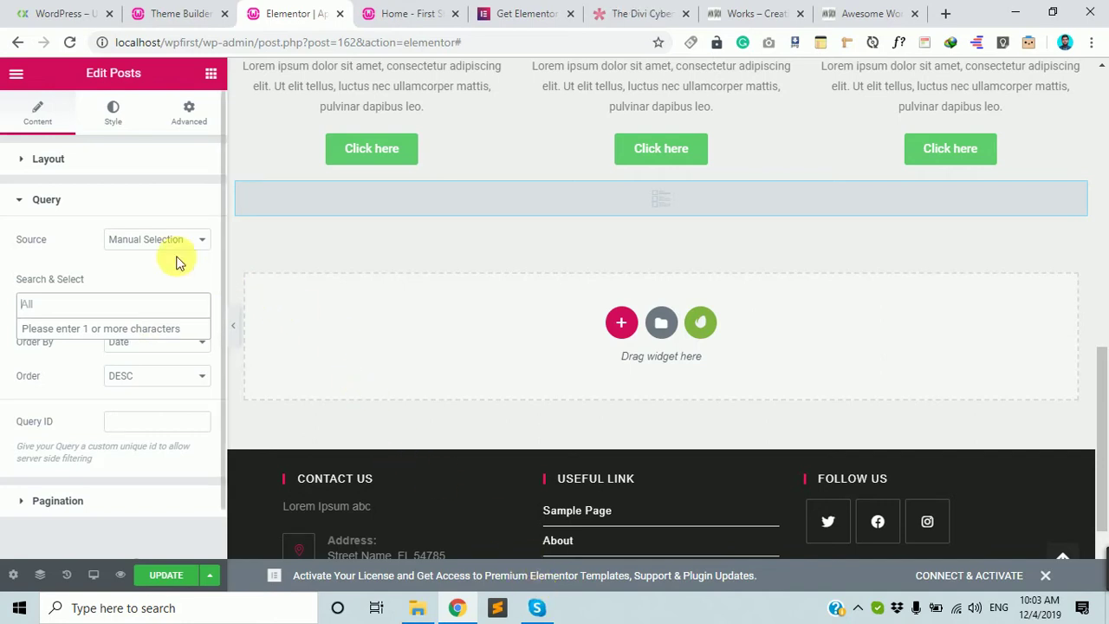
- Glance at the safeSyntax WordPress course page and return to the heading area of the Theme Builder page
left_click(156, 12)
left_click(98, 10)
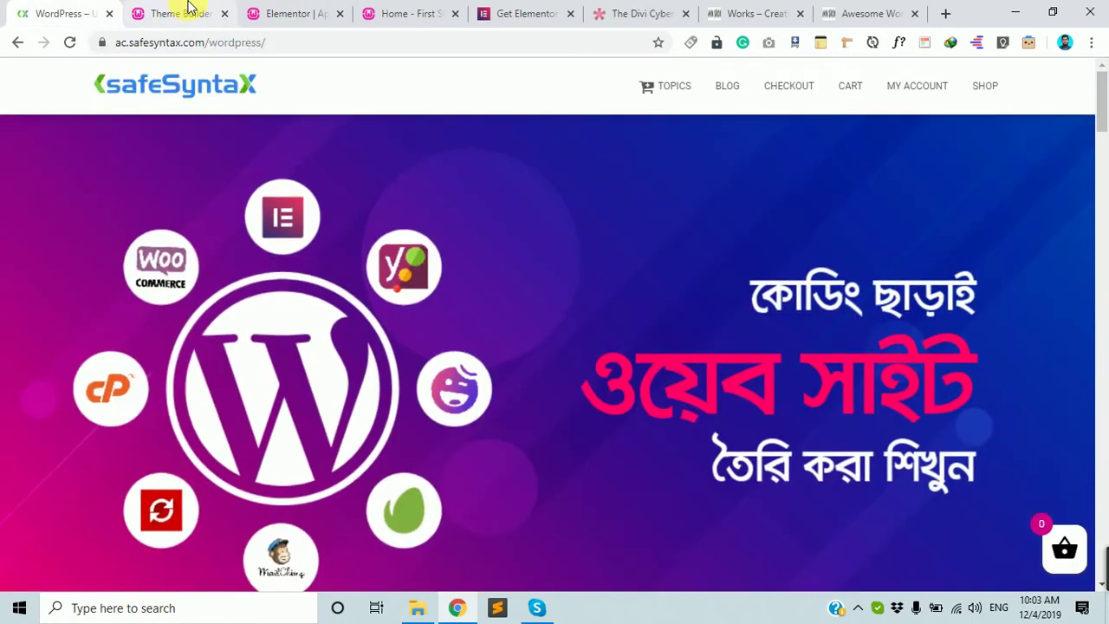
left_click(191, 10)
scroll(135, 477, "up", 2)
scroll(138, 485, "up", 2)
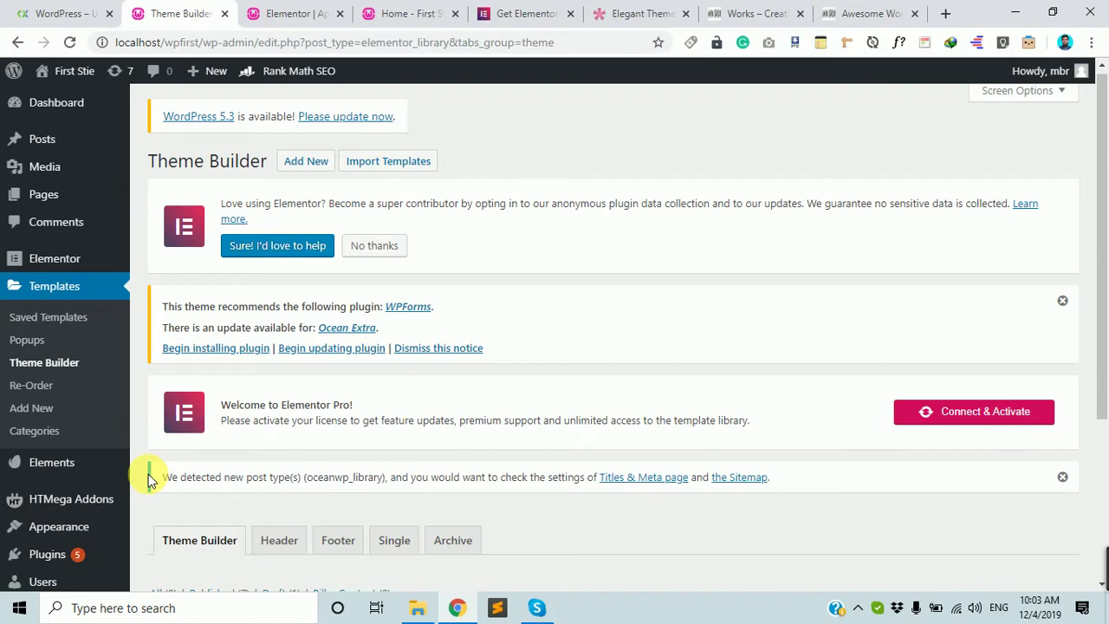
key("Print")
left_click_drag(439, 100, 1051, 399)
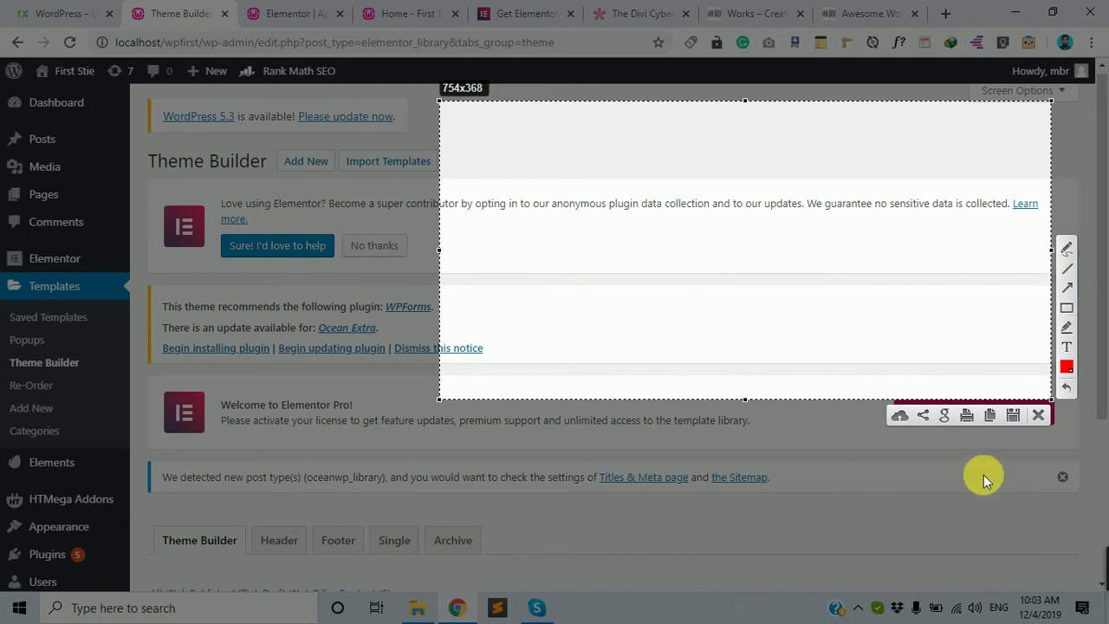
left_click(1040, 422)
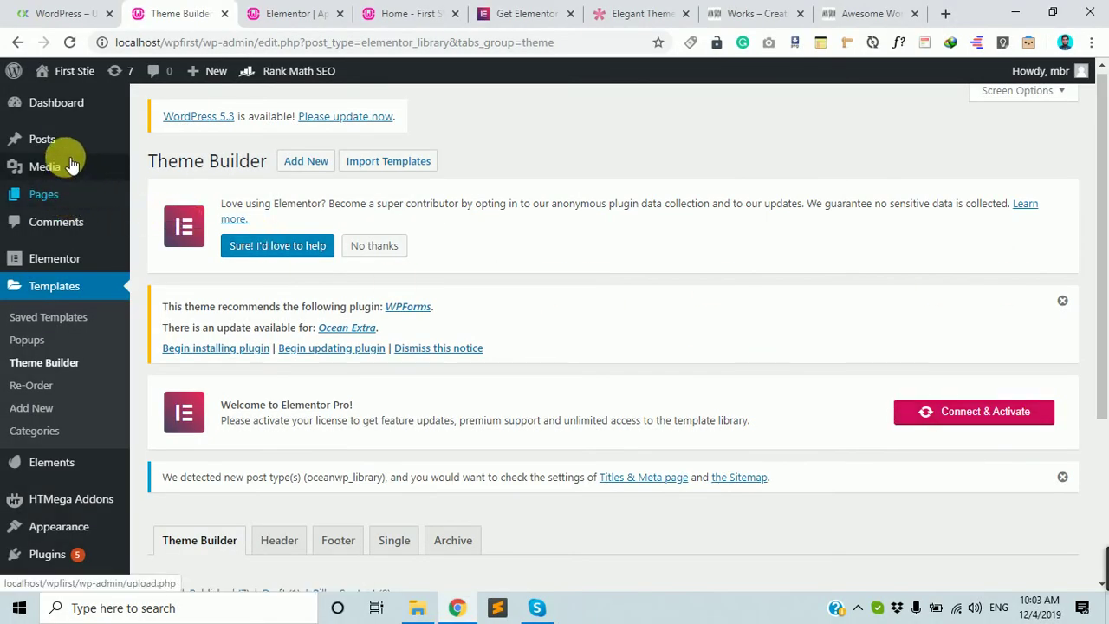
- Start a new post from the WordPress admin and look over its editor
mouse_move(69, 137)
left_click(162, 167)
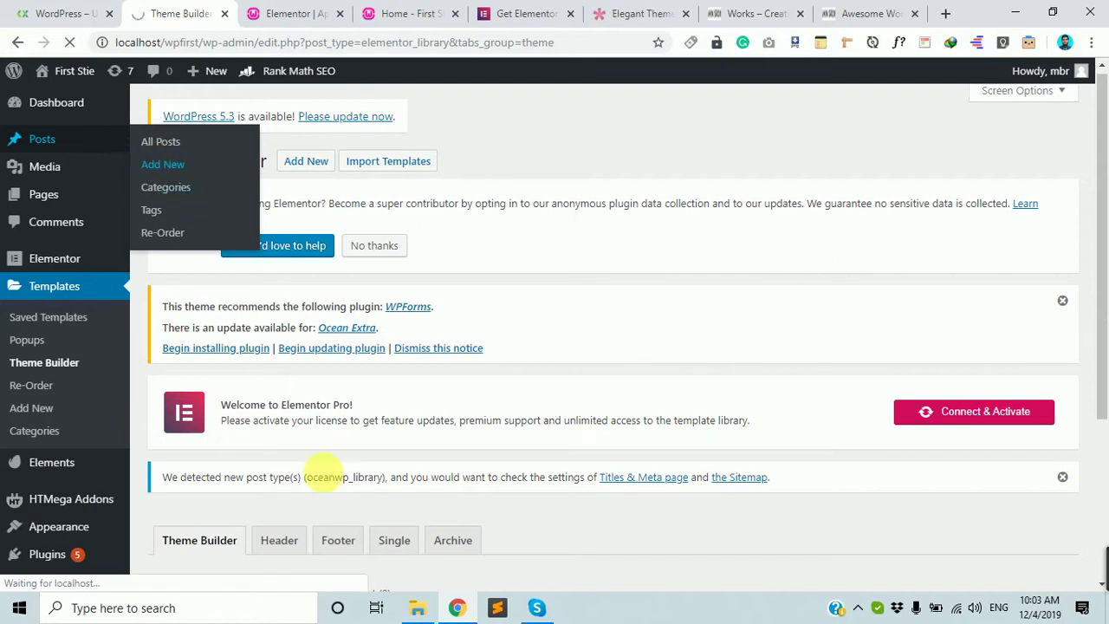
mouse_move(416, 609)
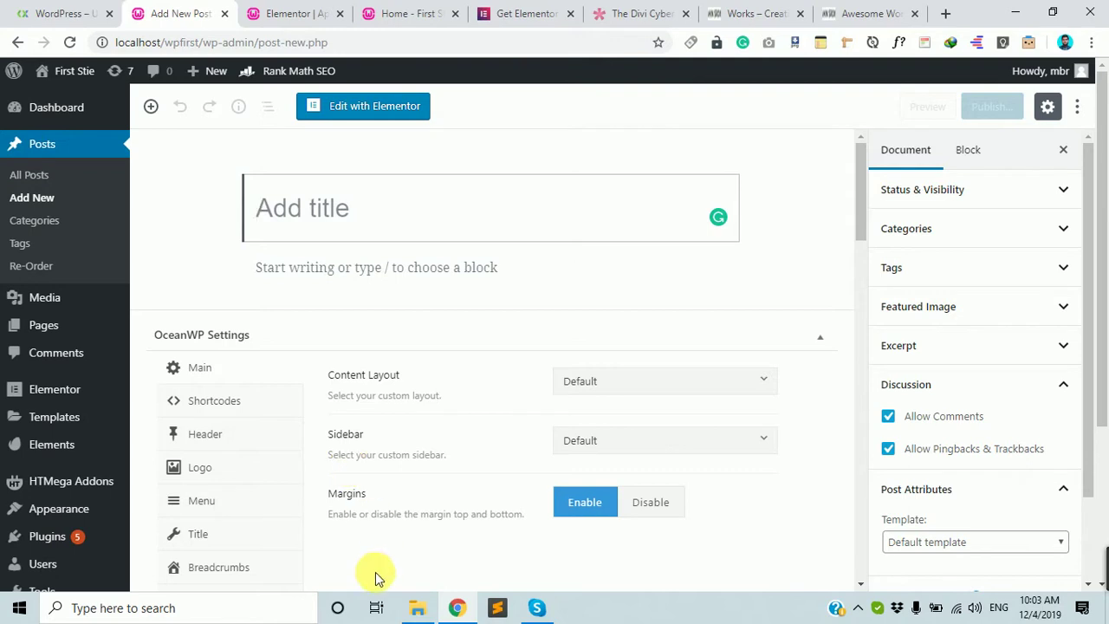
scroll(282, 383, "down", 1)
scroll(295, 380, "up", 1)
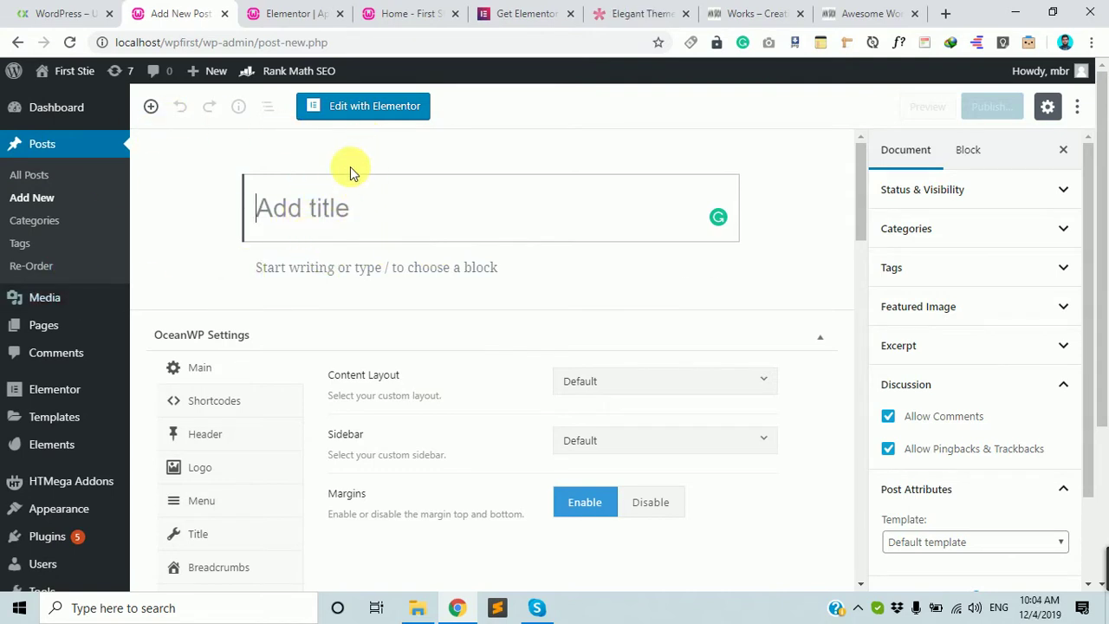
- Look through the new post's paragraph block settings and its document options for Featured Image and Categories
left_click(356, 269)
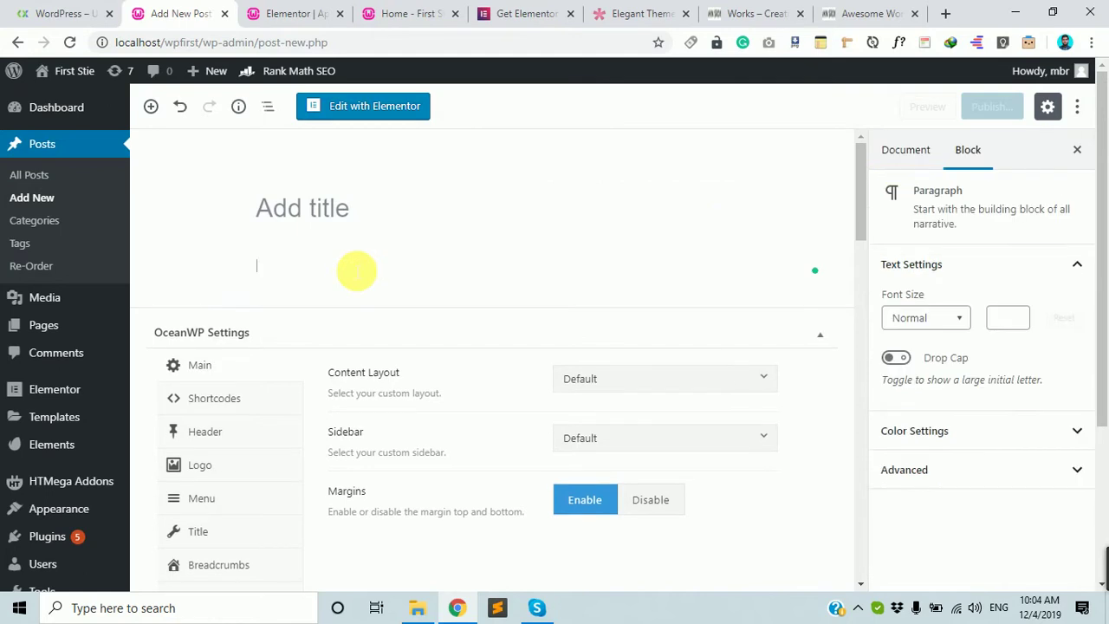
left_click(1077, 260)
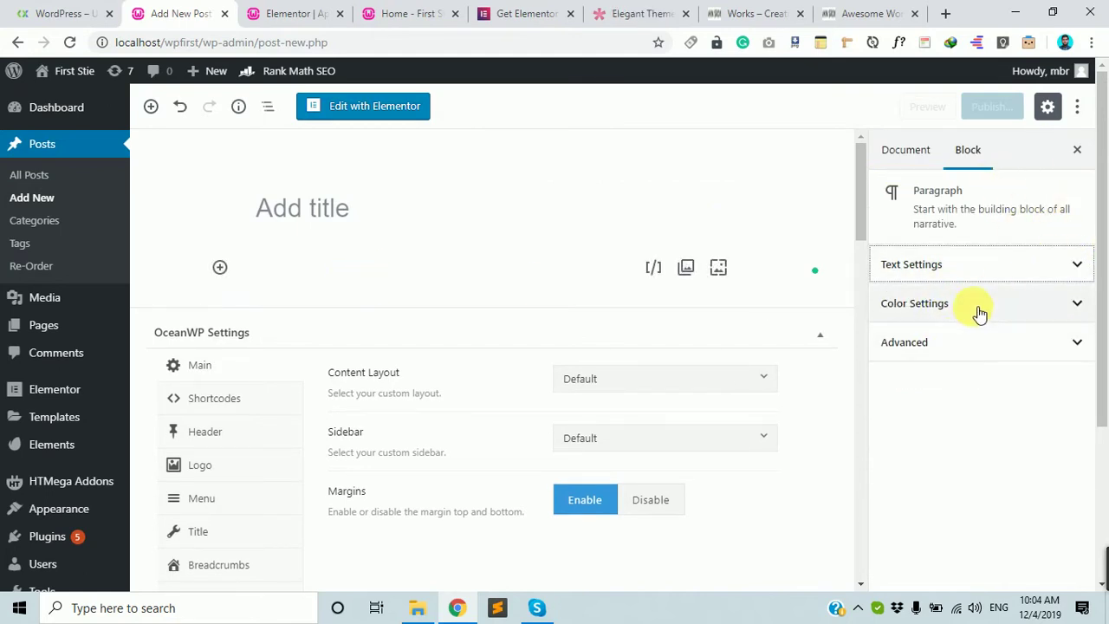
left_click(911, 154)
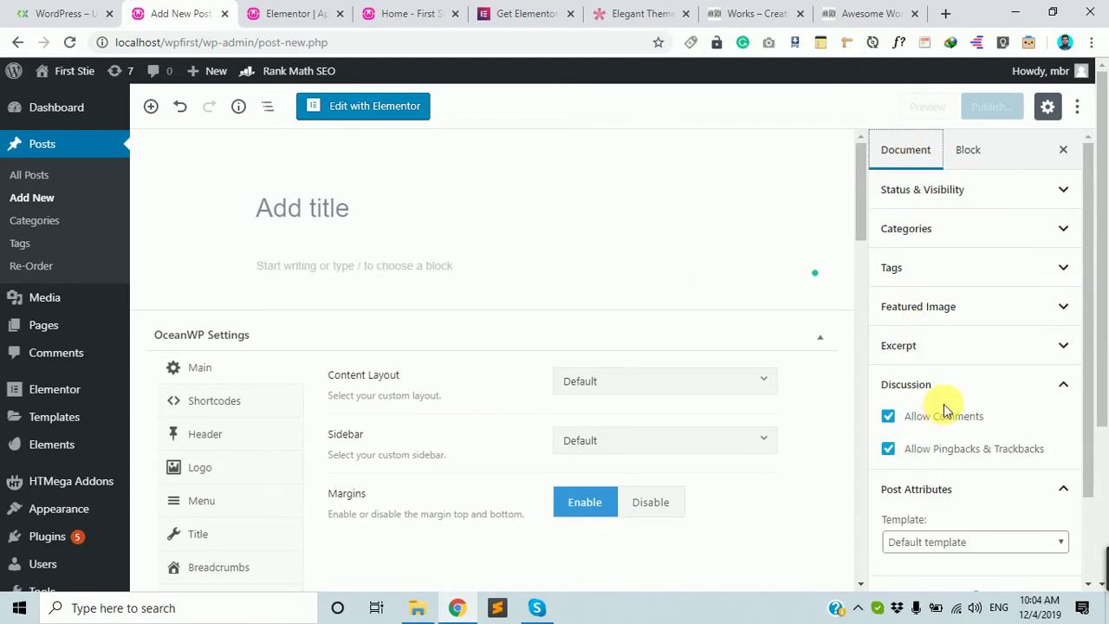
left_click(993, 306)
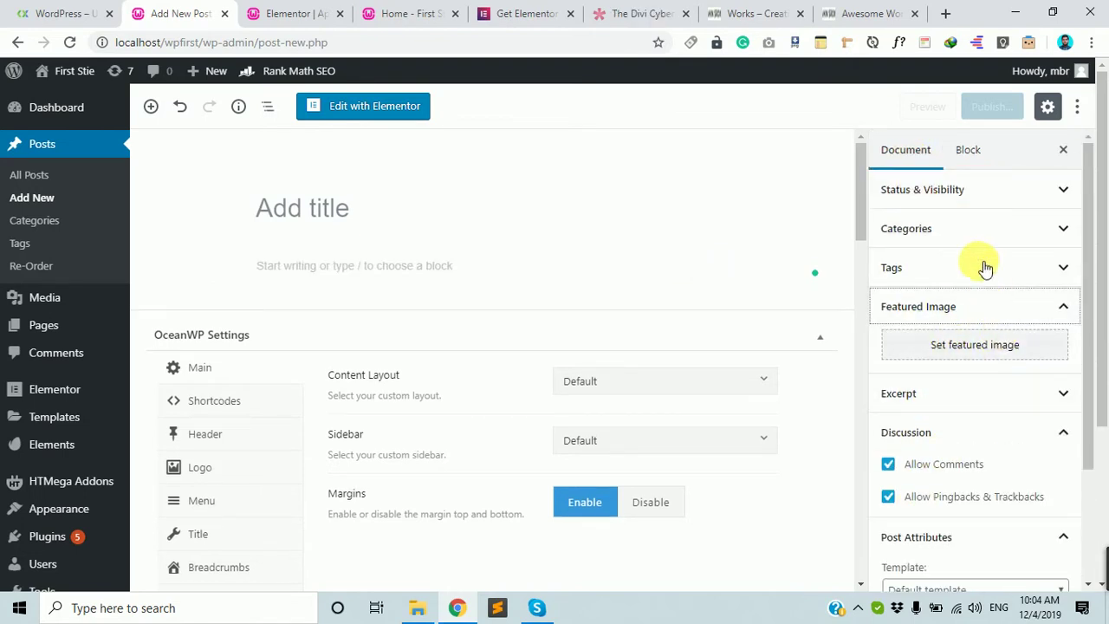
left_click(970, 229)
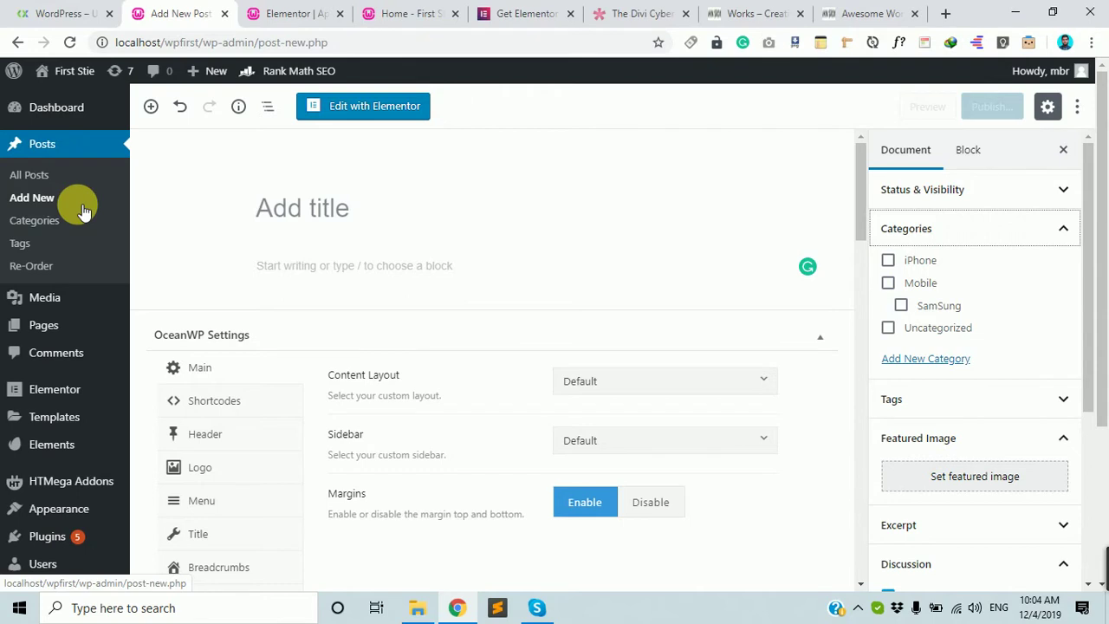
left_click(1063, 436)
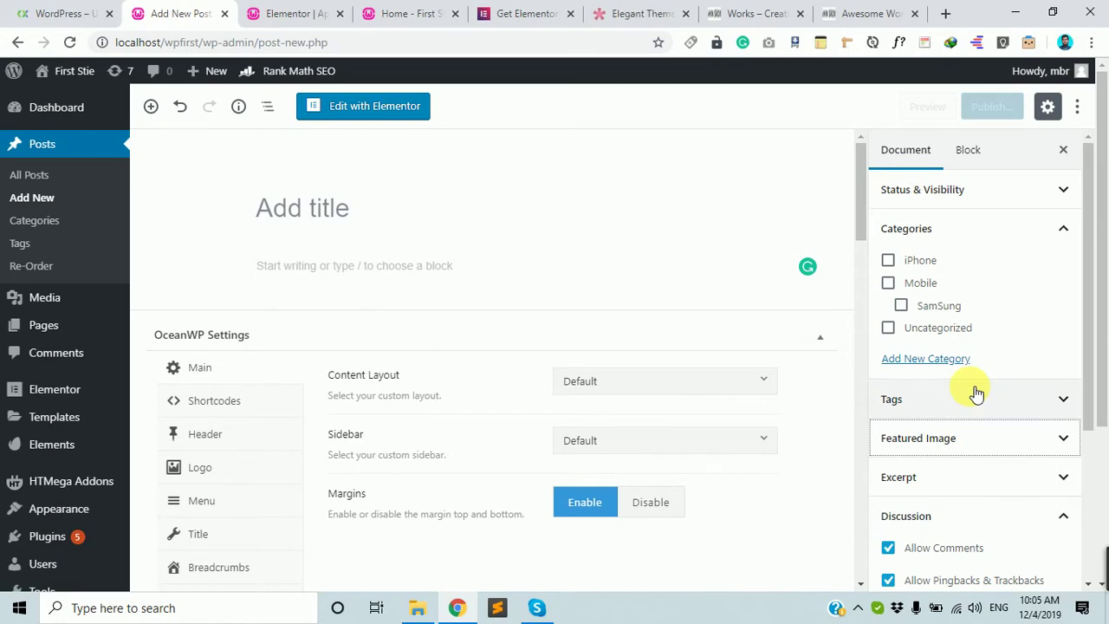
- Return to the Elementor editor of the Apanar Template page and examine the Our Services section
left_click(276, 10)
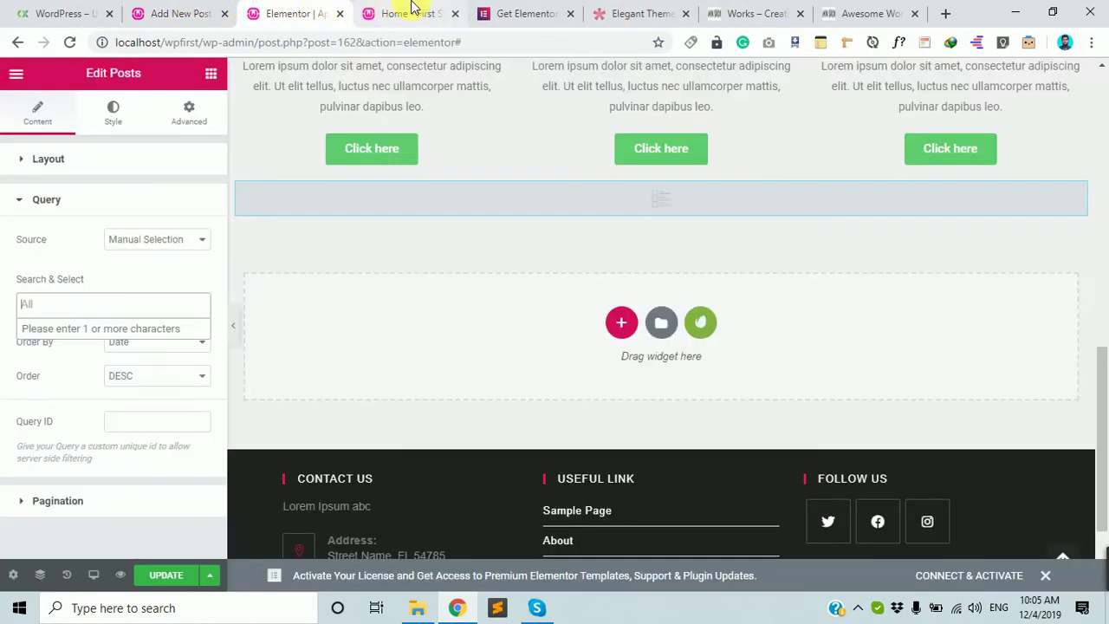
left_click(411, 11)
left_click(329, 11)
scroll(567, 418, "up", 5)
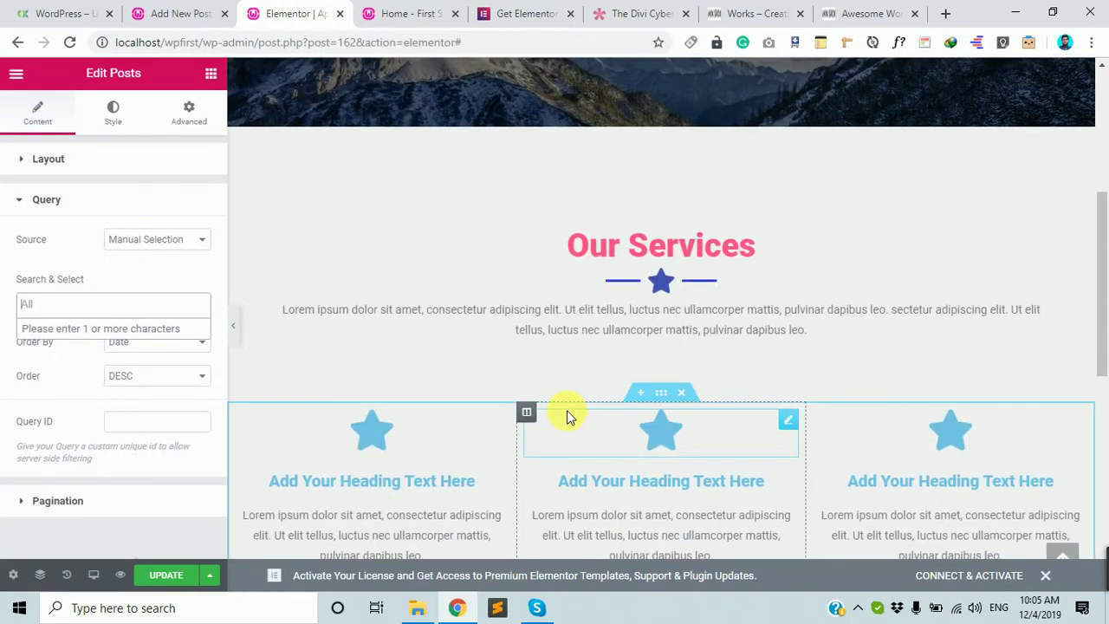
scroll(598, 395, "down", 1)
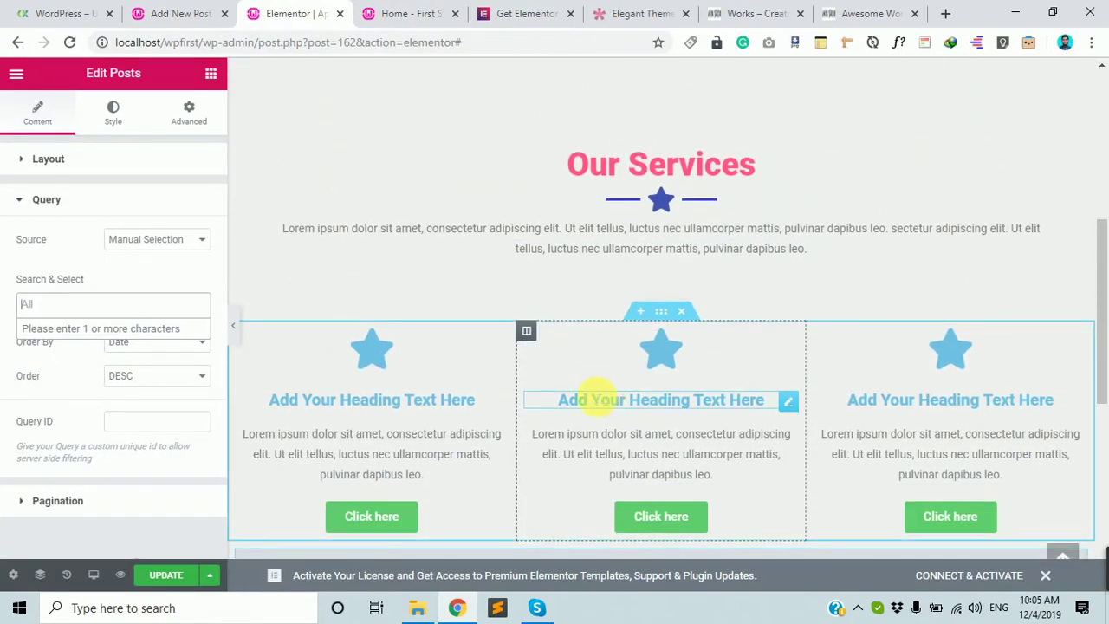
- Compare the new post editor's title, content and settings areas with the page open in Elementor
left_click(187, 13)
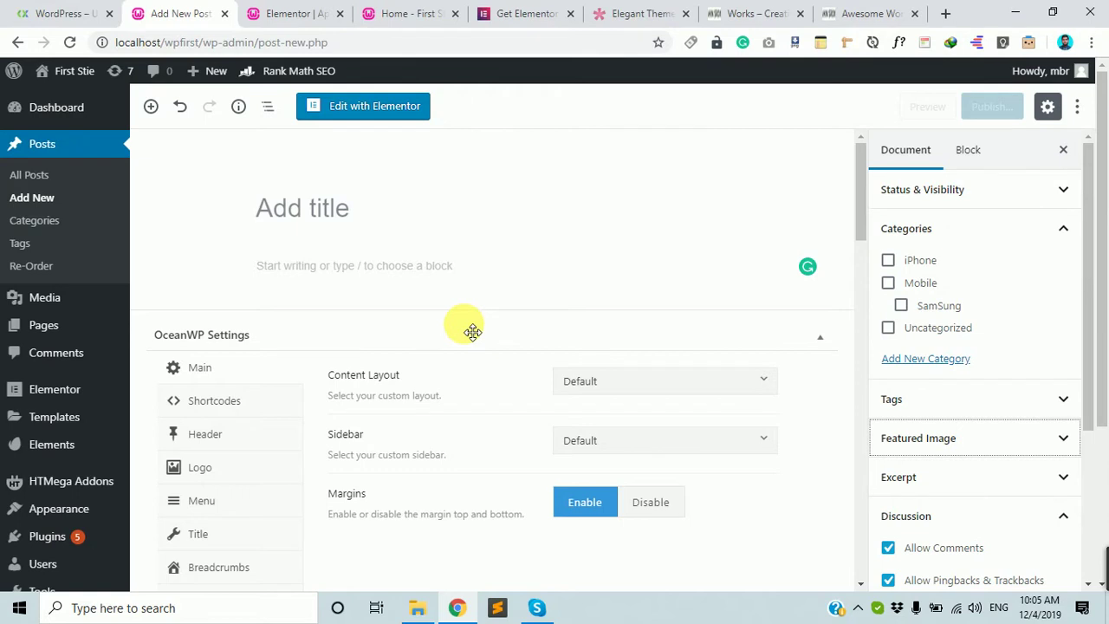
scroll(489, 408, "down", 2)
scroll(490, 407, "up", 2)
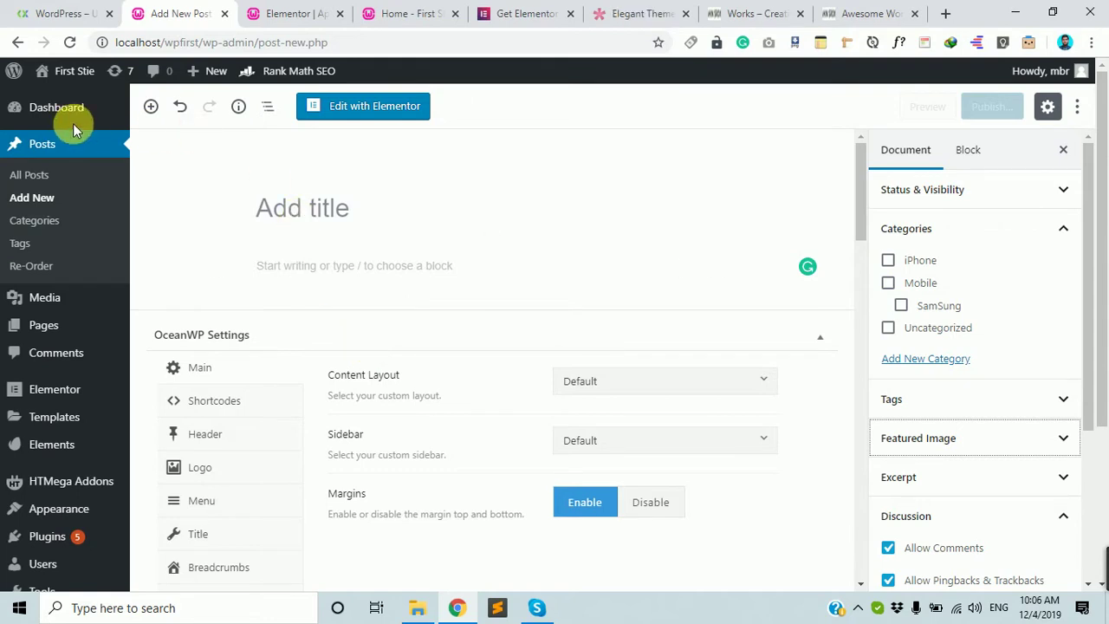
mouse_move(42, 326)
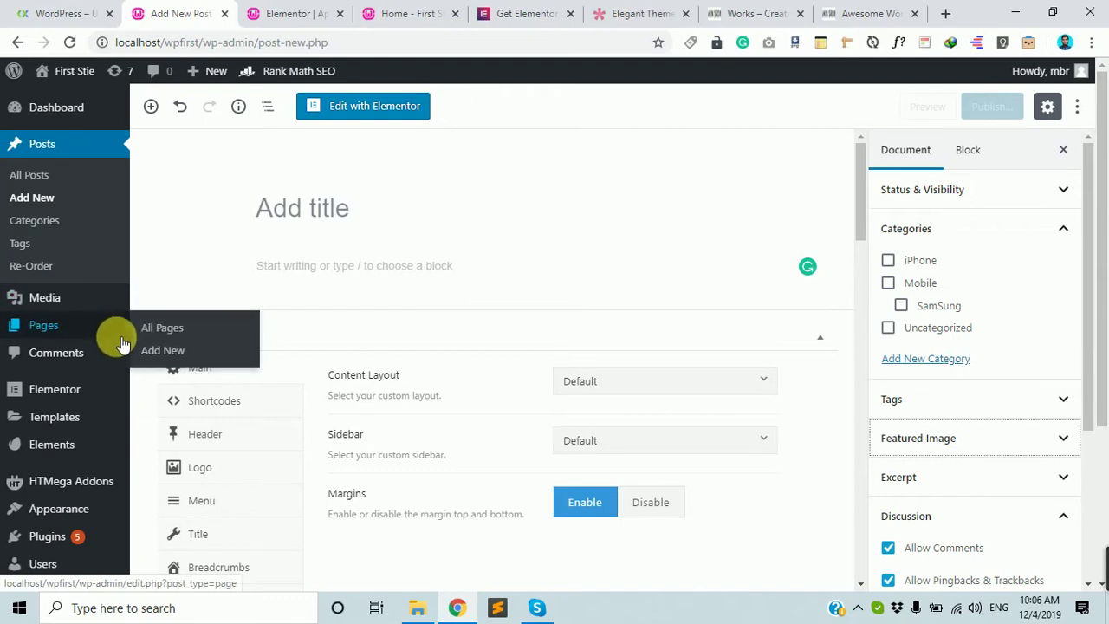
left_click(284, 232)
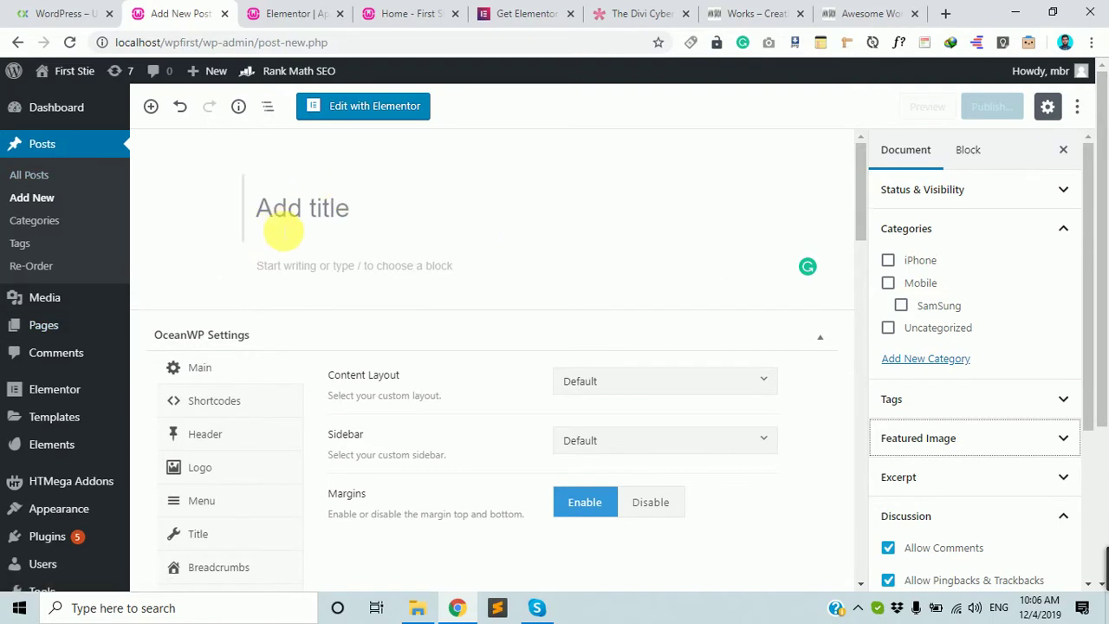
left_click(325, 12)
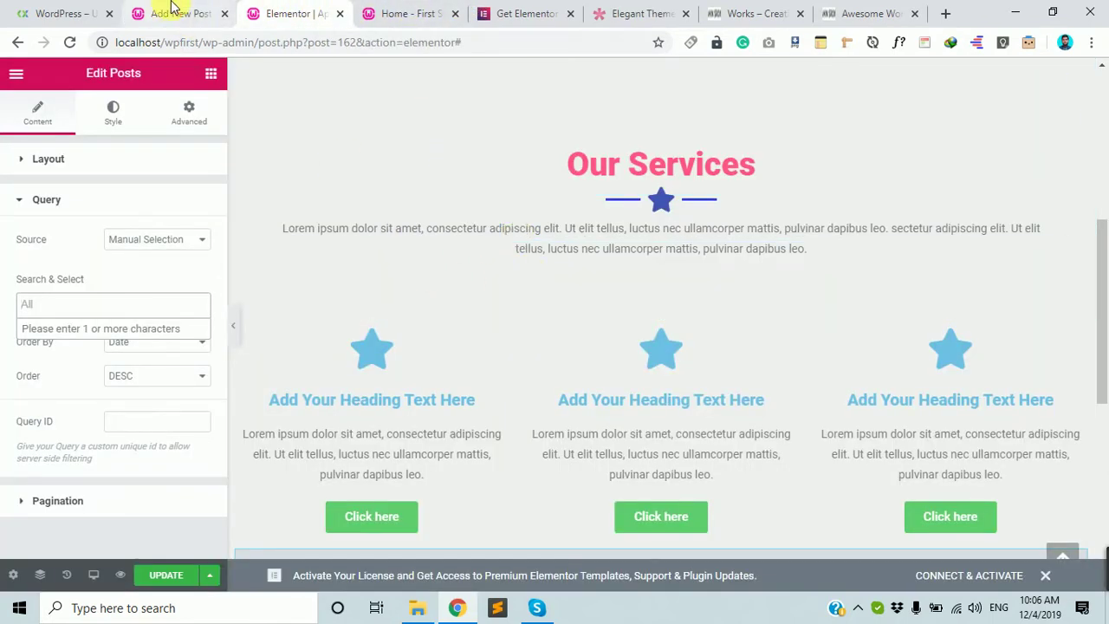
left_click(169, 13)
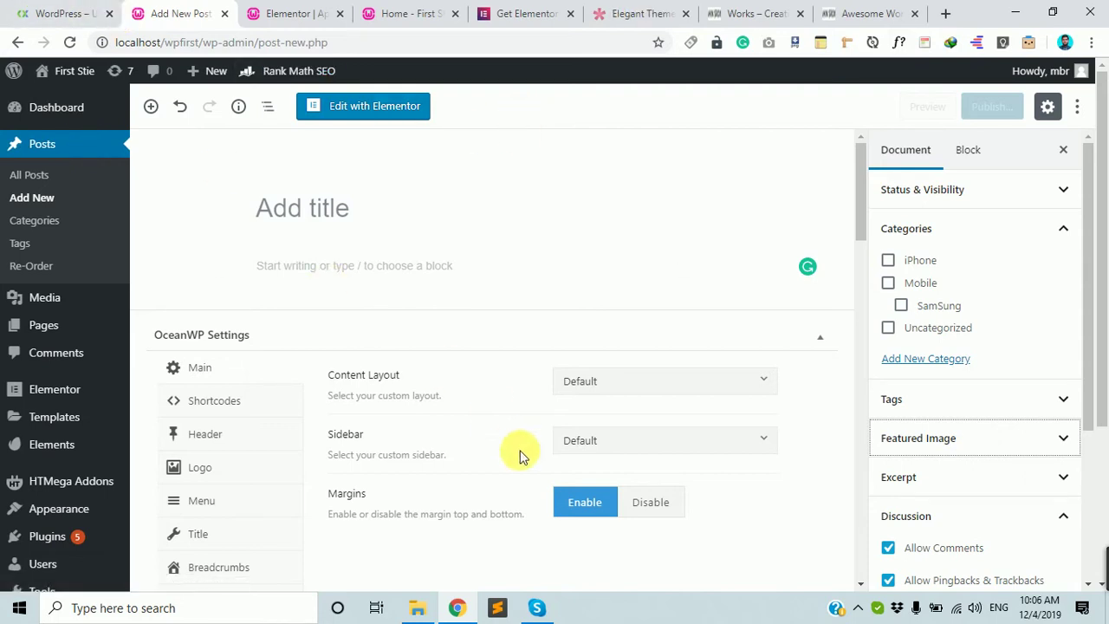
left_click(330, 13)
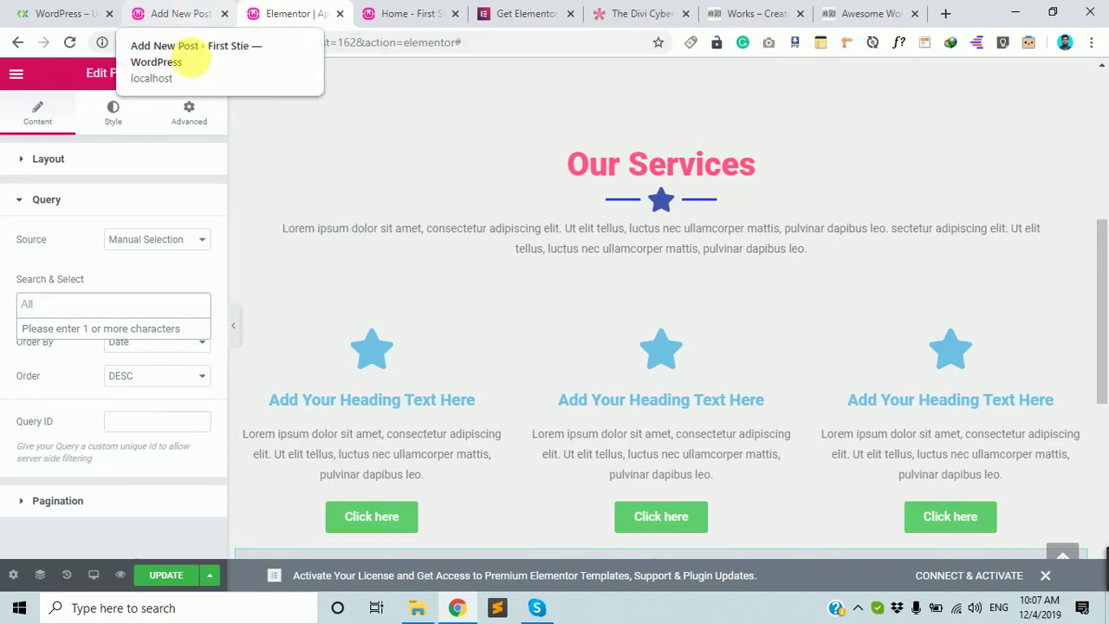
left_click(173, 13)
- Add another Posts widget to the empty drop area below the existing Posts widget on the Elementor page
left_click(290, 13)
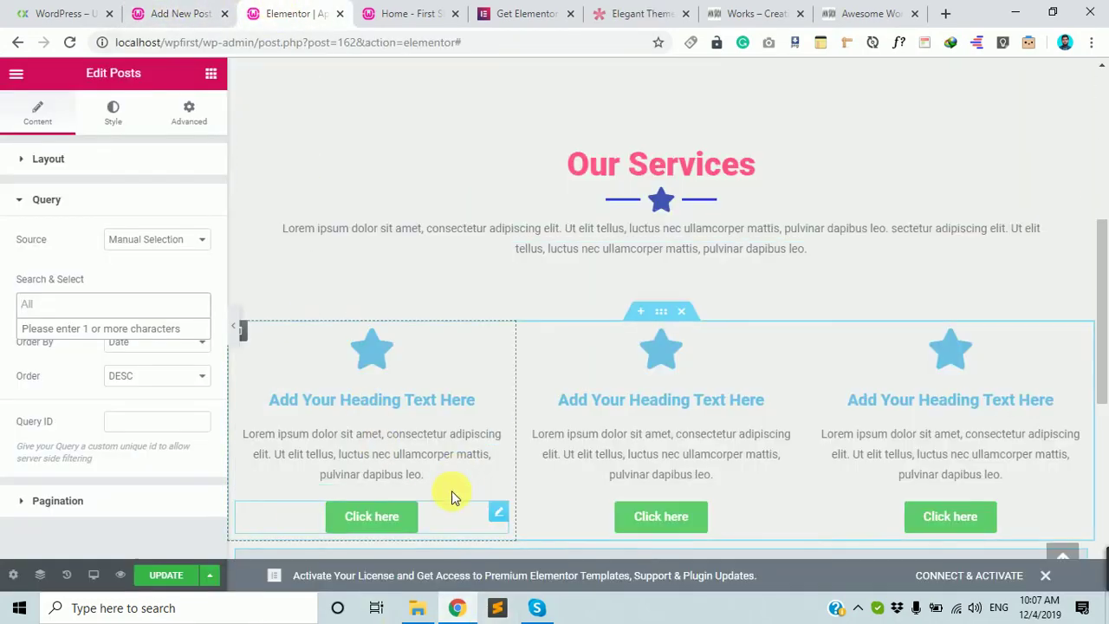
scroll(487, 470, "down", 5)
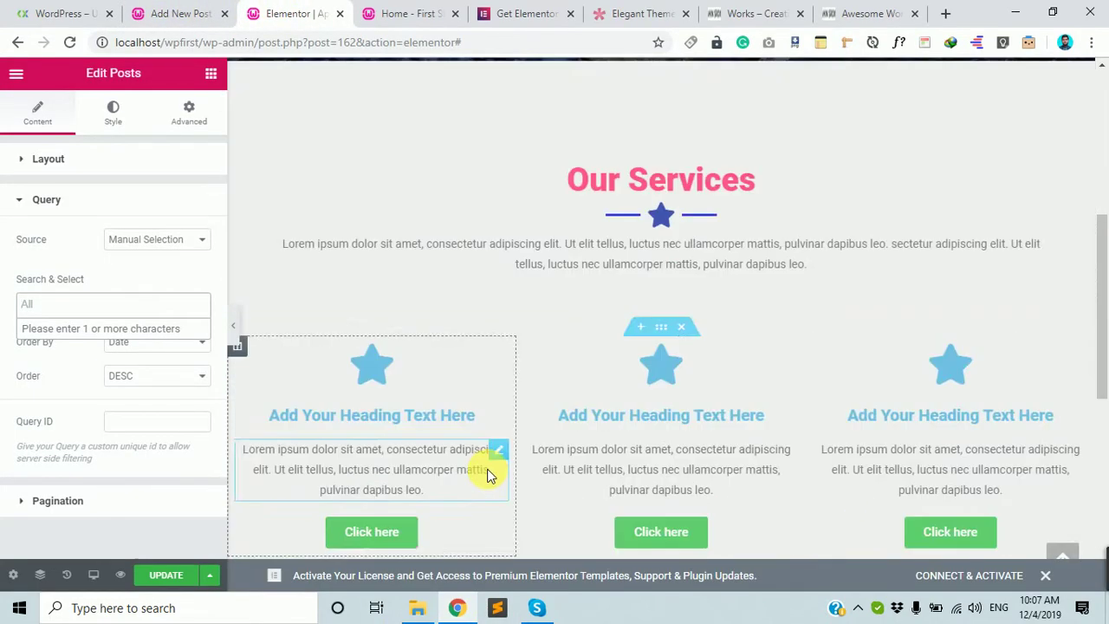
scroll(487, 475, "down", 5)
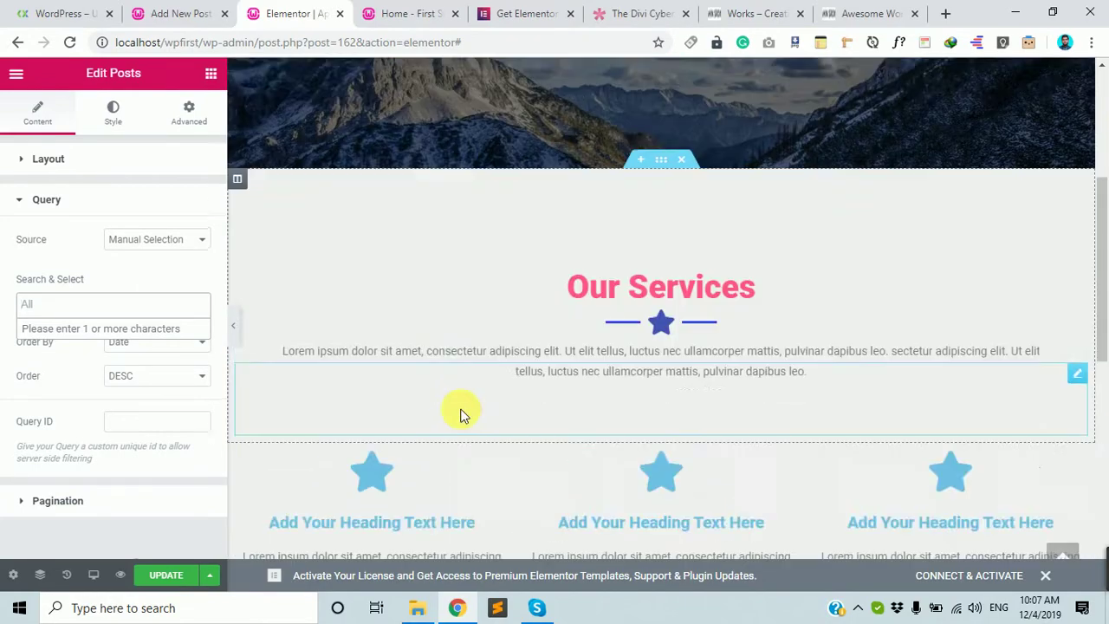
scroll(520, 451, "down", 5)
scroll(573, 325, "up", 1)
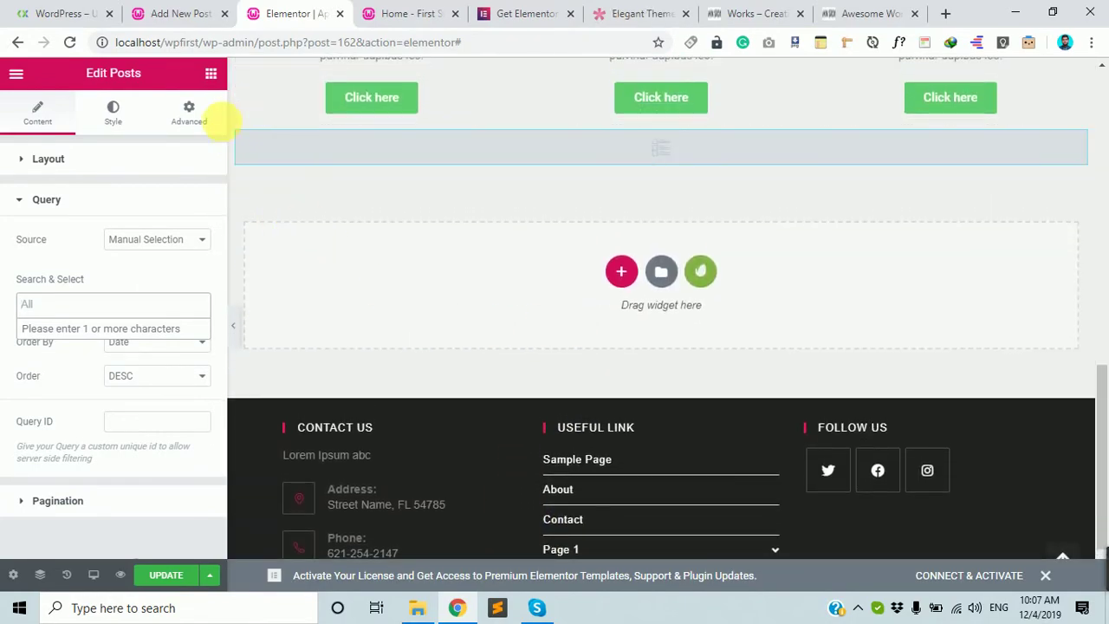
left_click(212, 78)
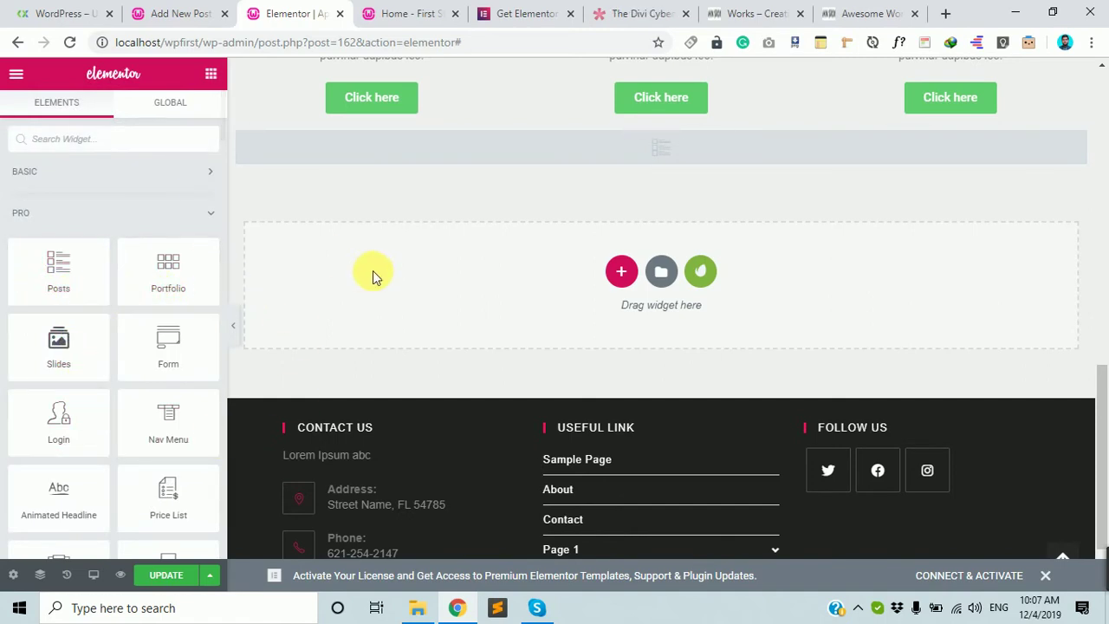
left_click_drag(54, 285, 612, 248)
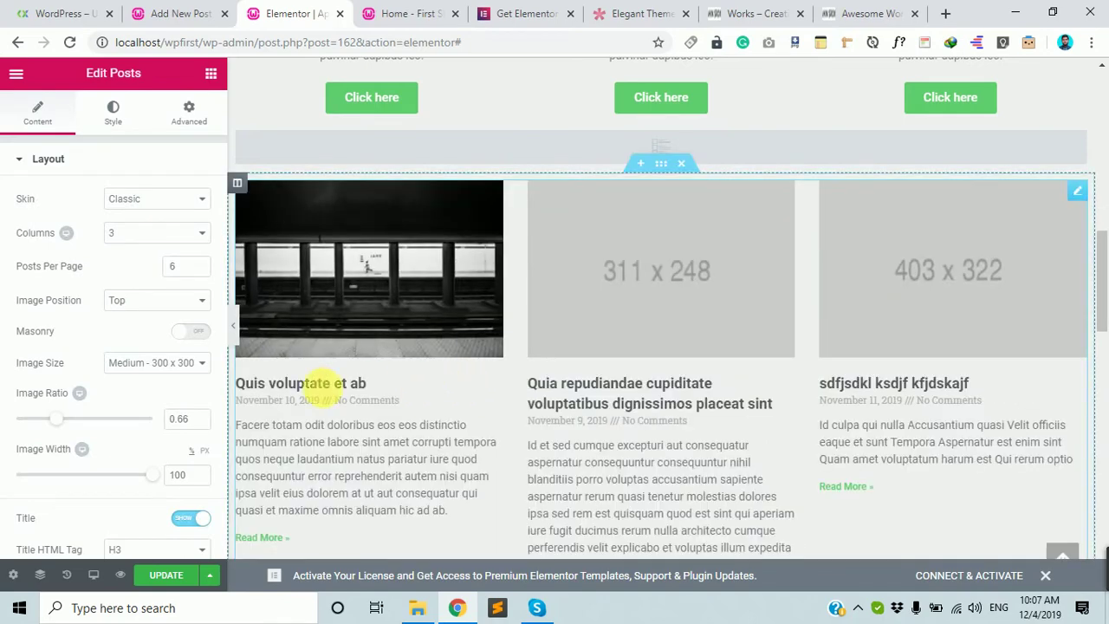
- Set the new Posts widget's skin to Cards and check the resulting post layout
scroll(221, 405, "down", 1)
scroll(359, 441, "down", 4)
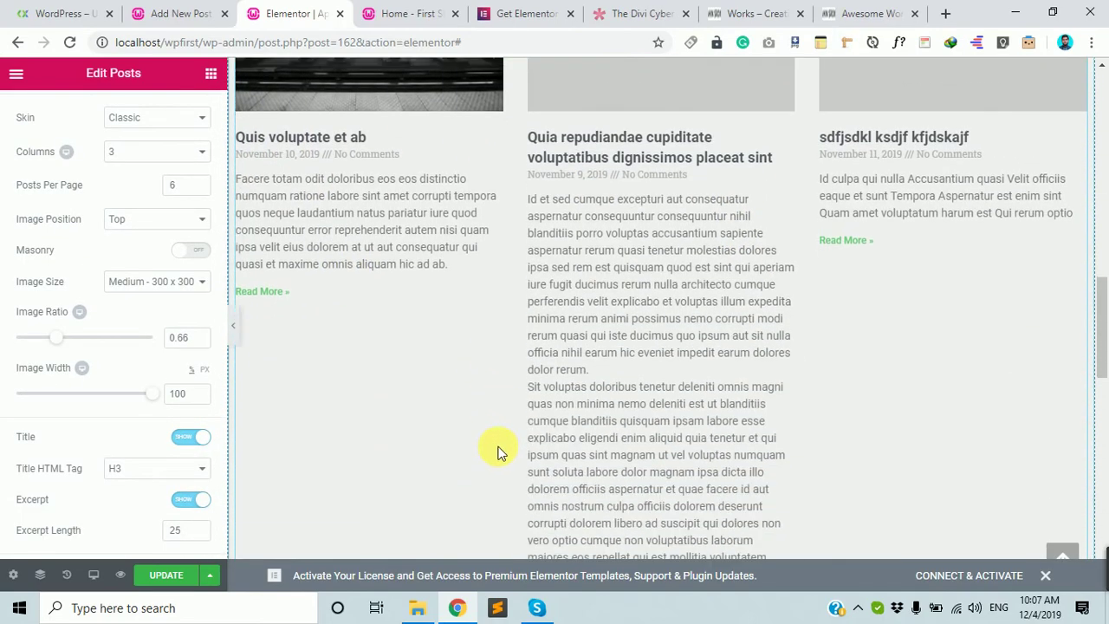
scroll(178, 447, "up", 1)
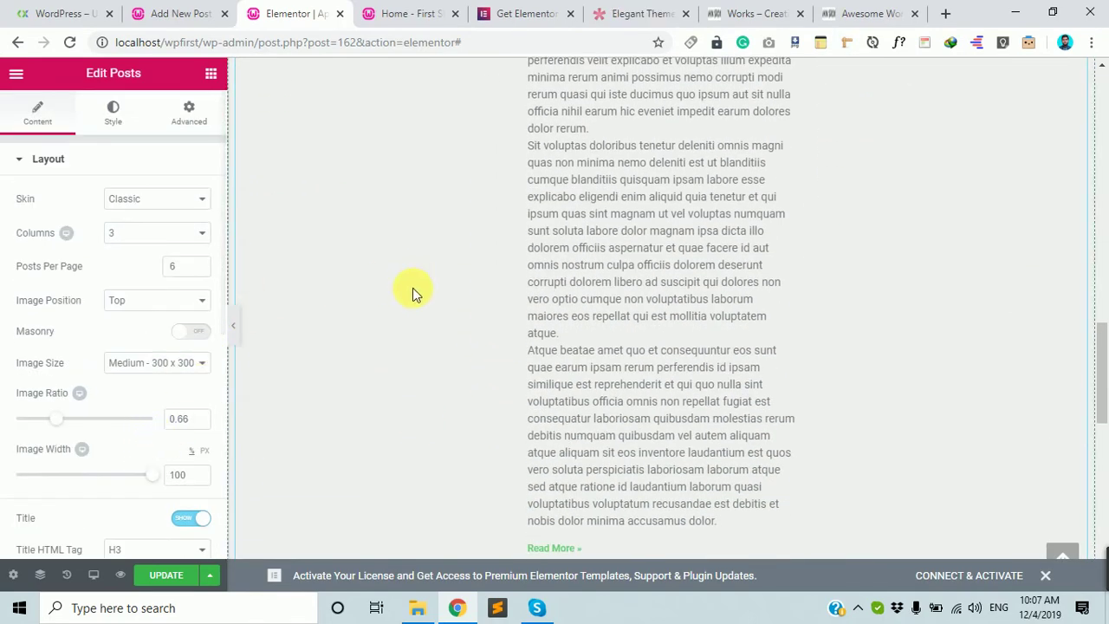
scroll(413, 288, "up", 8)
left_click(165, 202)
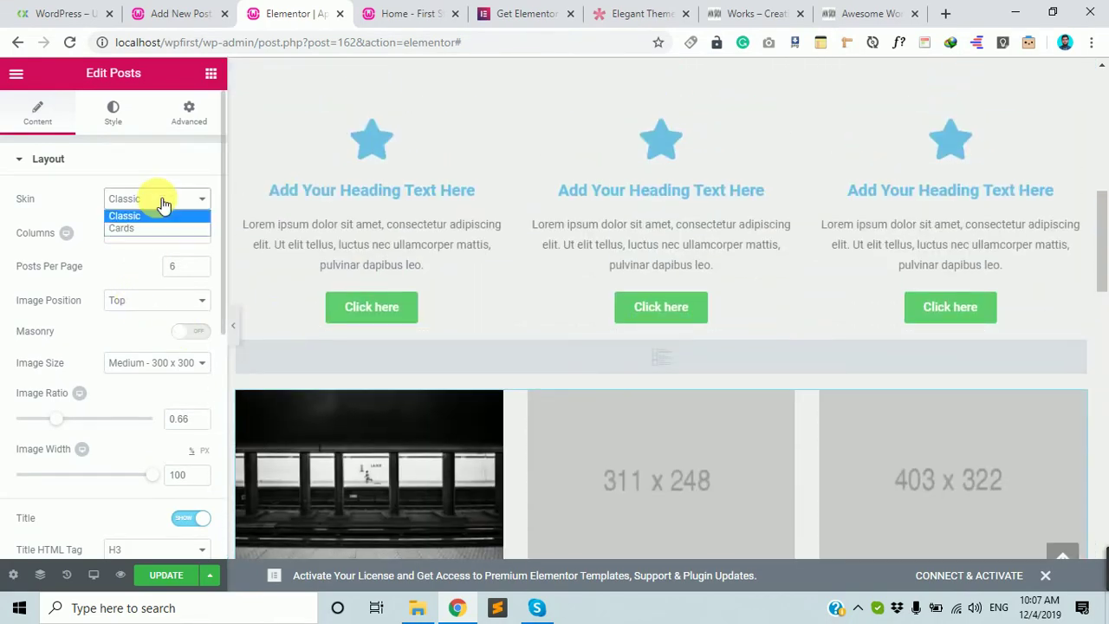
left_click(151, 228)
scroll(436, 287, "up", 2)
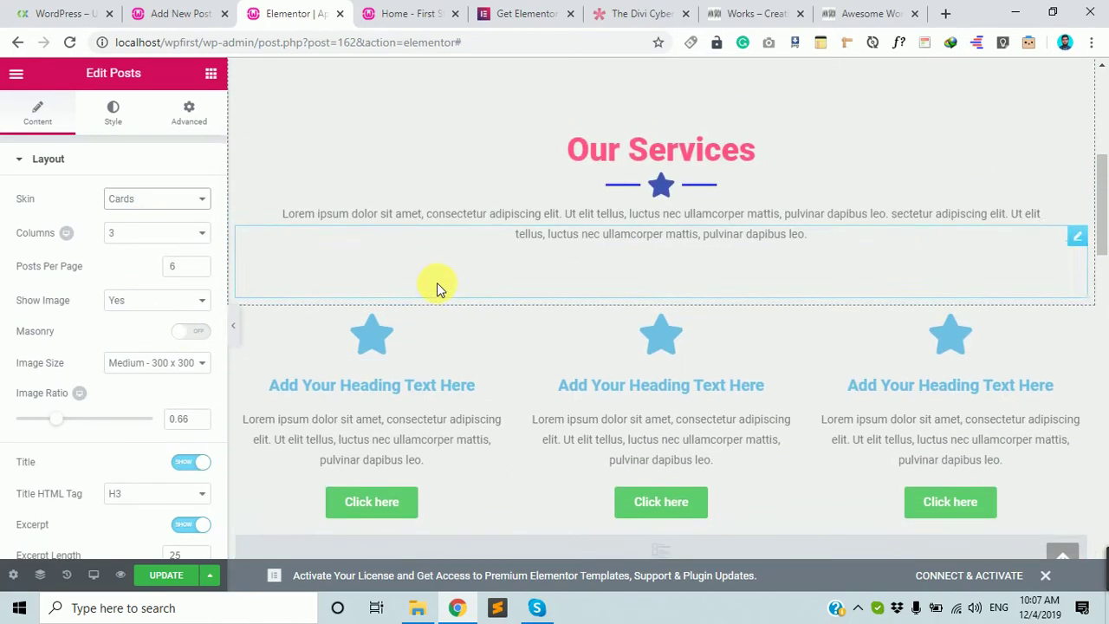
scroll(485, 349, "down", 7)
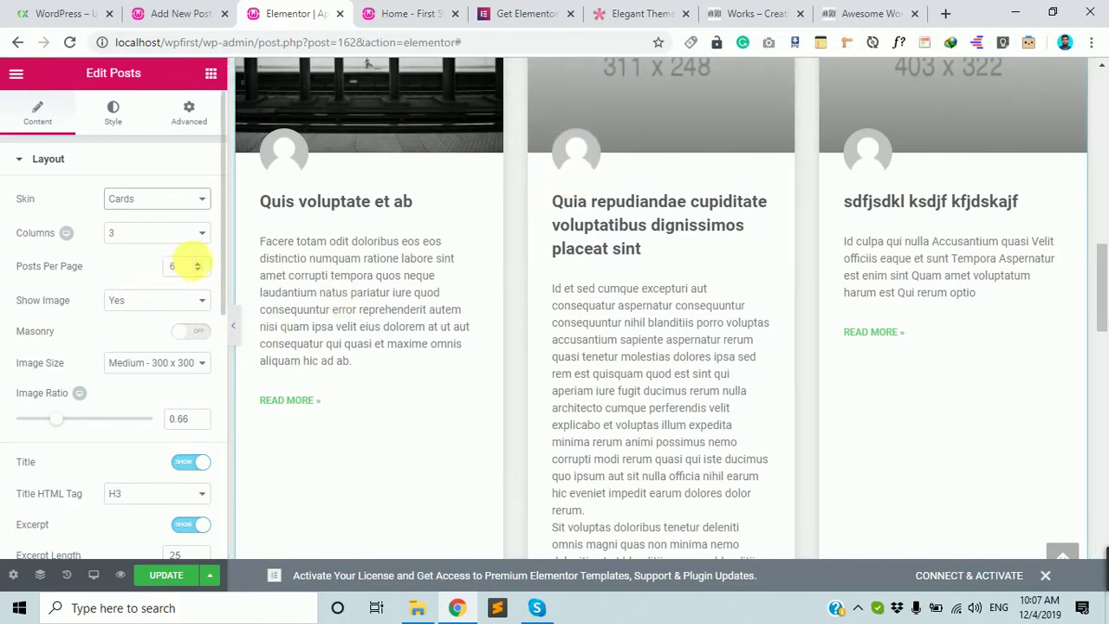
- Open the Posts Per Page value for editing and review the post cards from the first row to the last
double_click(172, 266)
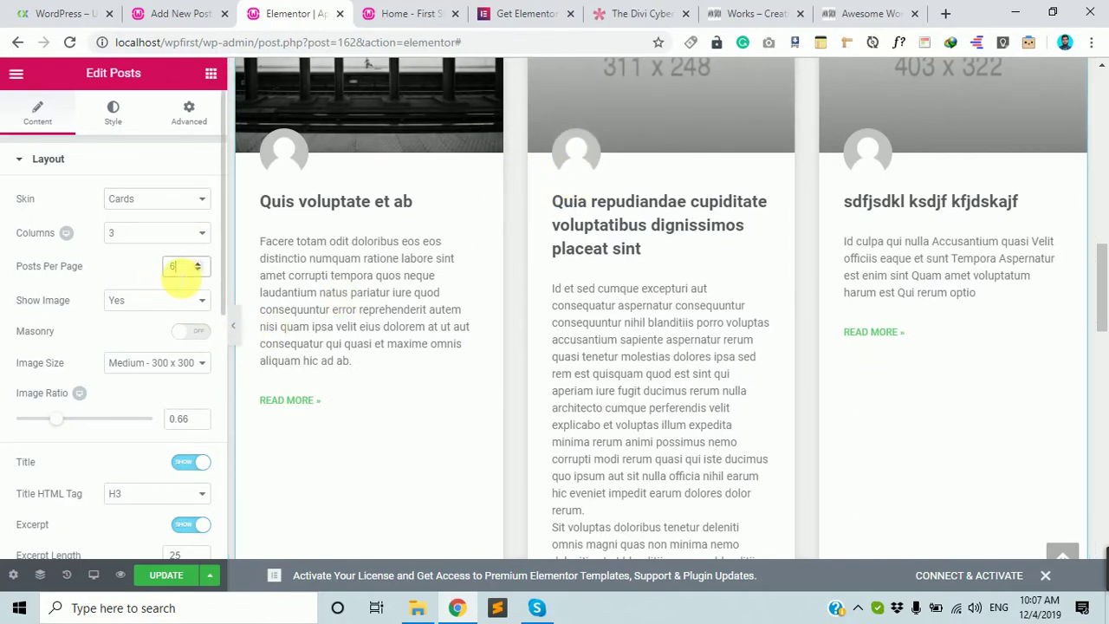
type("9")
scroll(470, 356, "down", 6)
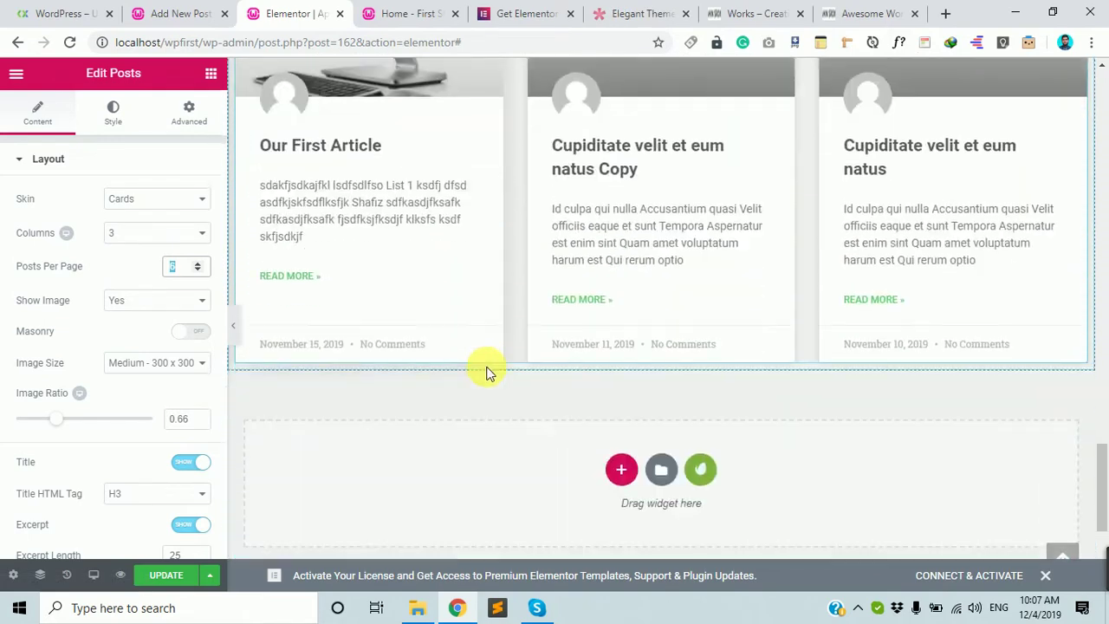
scroll(777, 292, "up", 2)
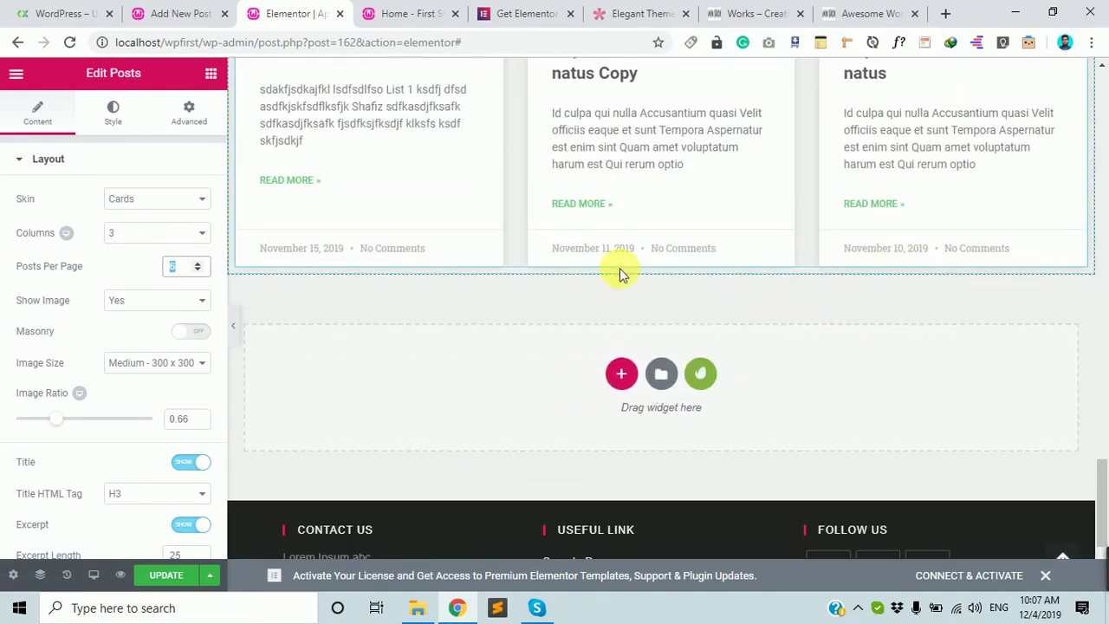
type("2")
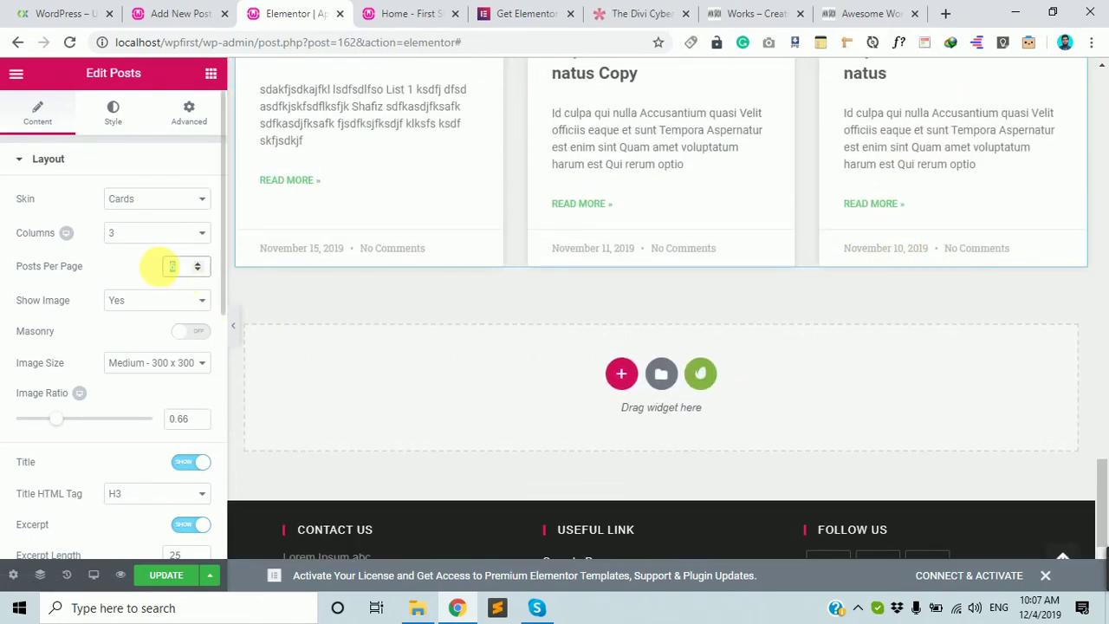
scroll(774, 419, "up", 10)
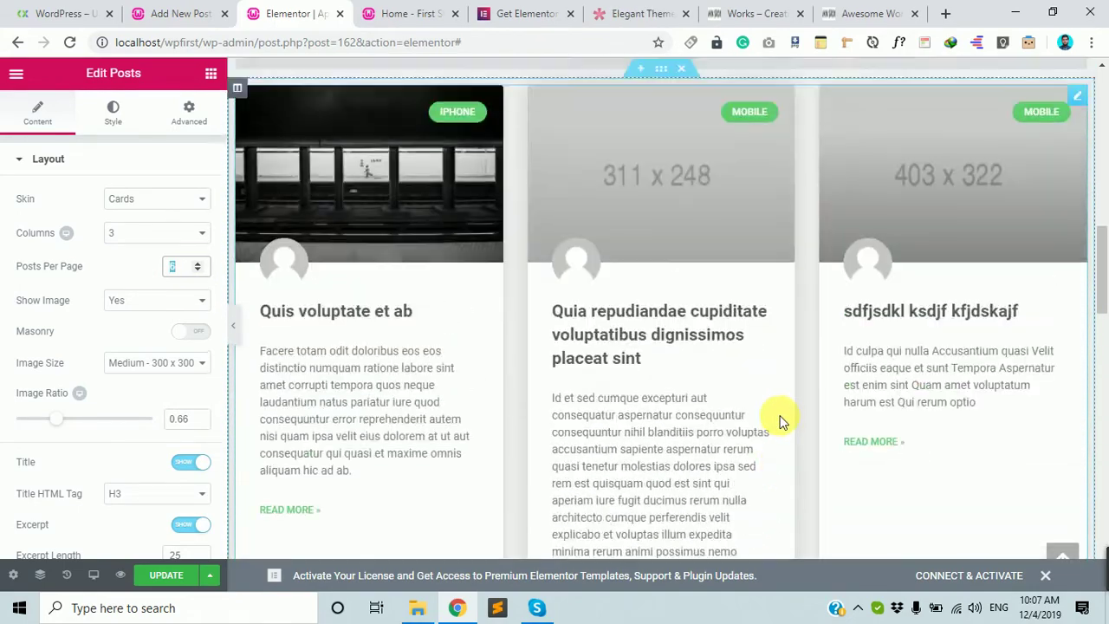
- Review the Apanar Template page from its header and Our Services section down to the post cards
scroll(478, 404, "down", 7)
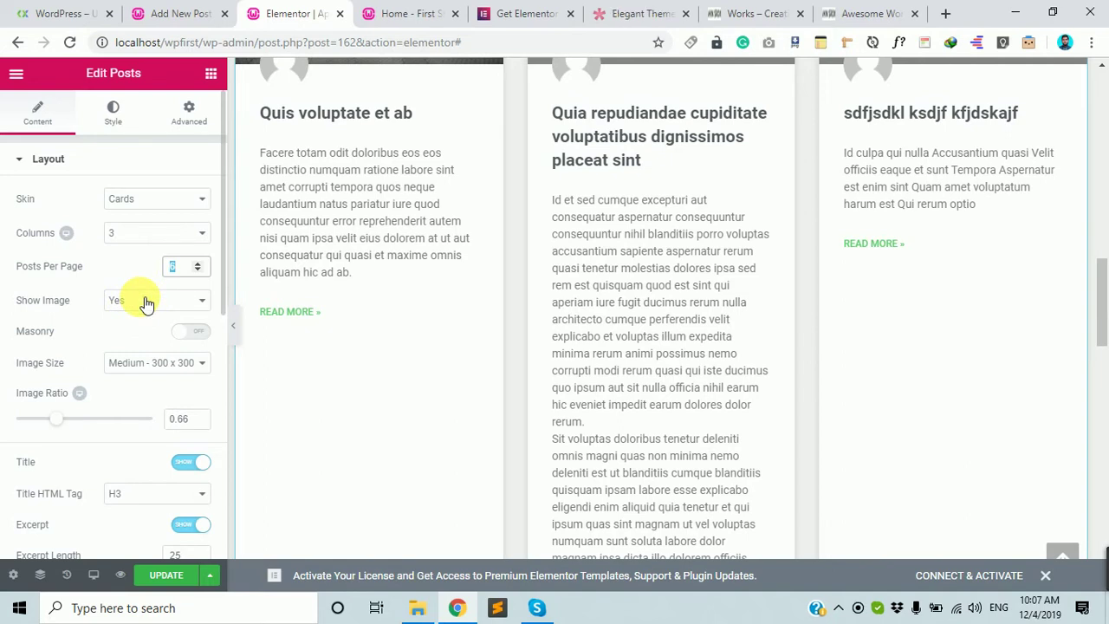
scroll(252, 390, "up", 10)
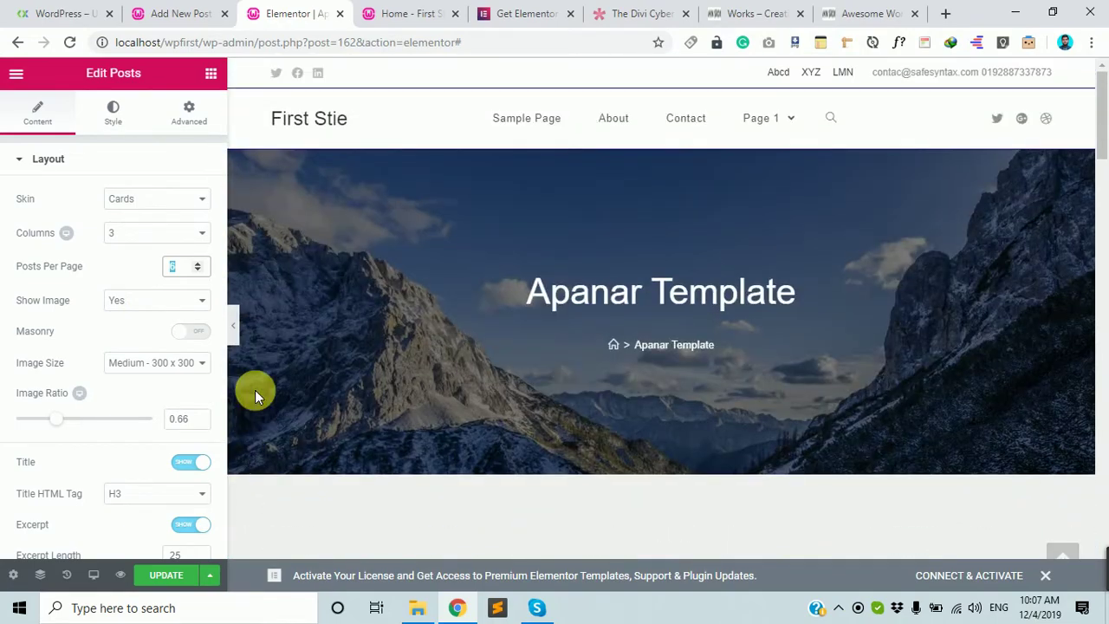
scroll(255, 390, "down", 5)
scroll(254, 390, "up", 5)
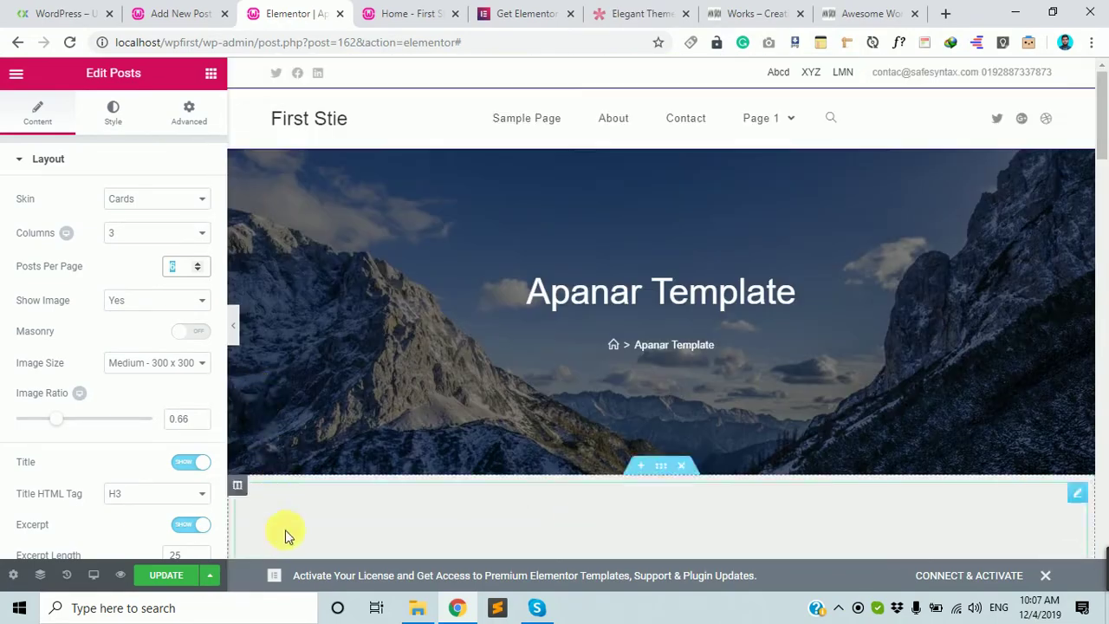
scroll(297, 516, "down", 10)
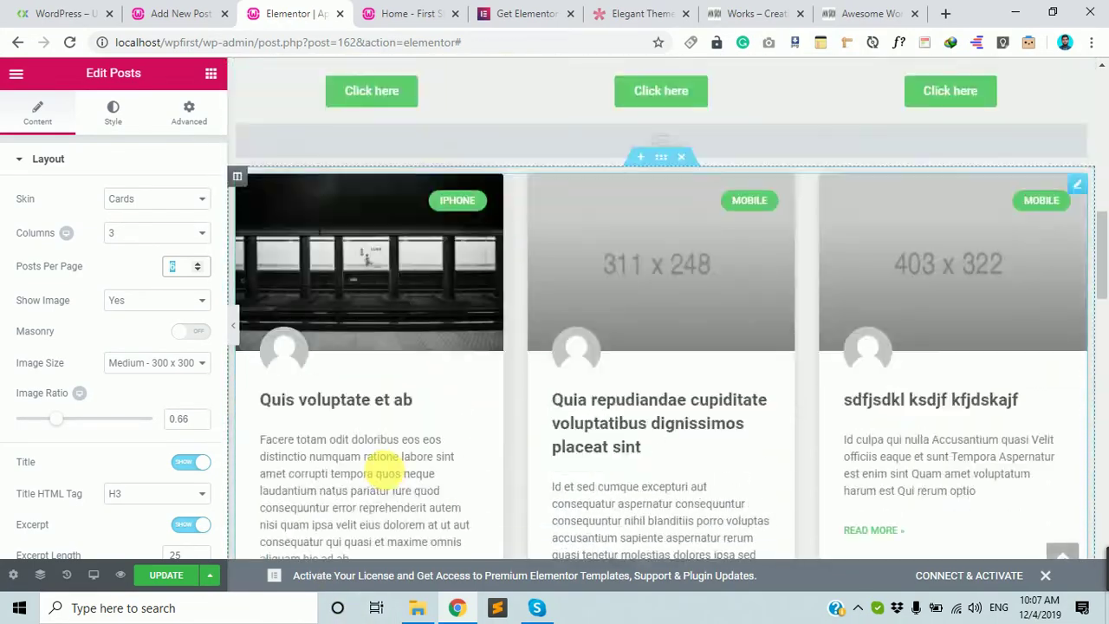
scroll(367, 460, "up", 10)
scroll(426, 477, "down", 10)
scroll(344, 412, "up", 2)
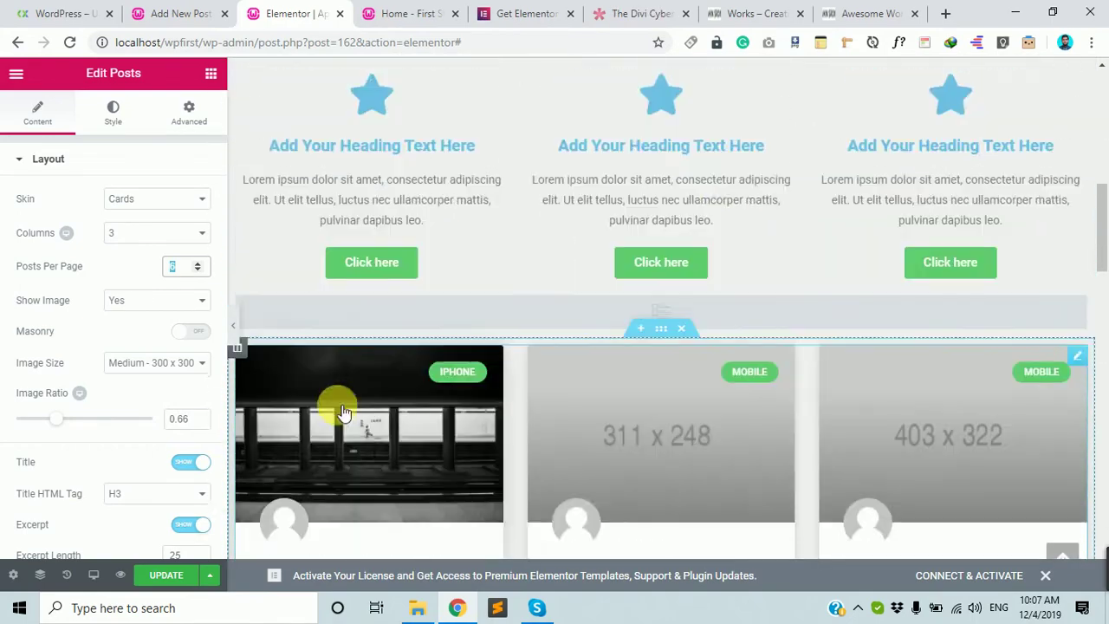
scroll(343, 412, "up", 4)
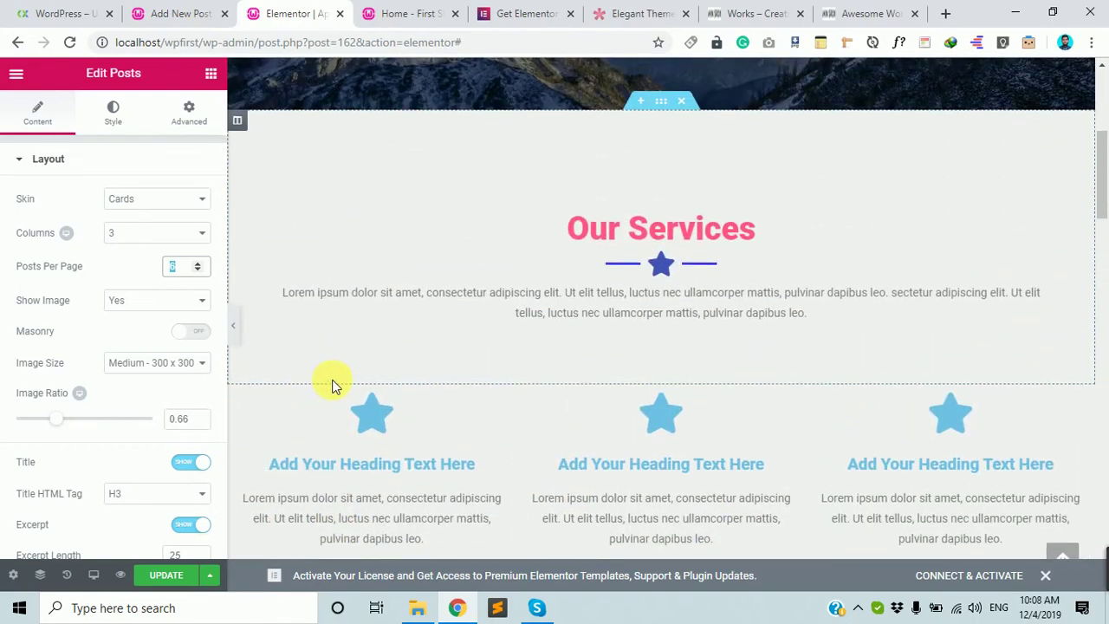
scroll(332, 385, "up", 5)
- Switch to the WordPress dashboard and start adding a new Elementor template
left_click(174, 13)
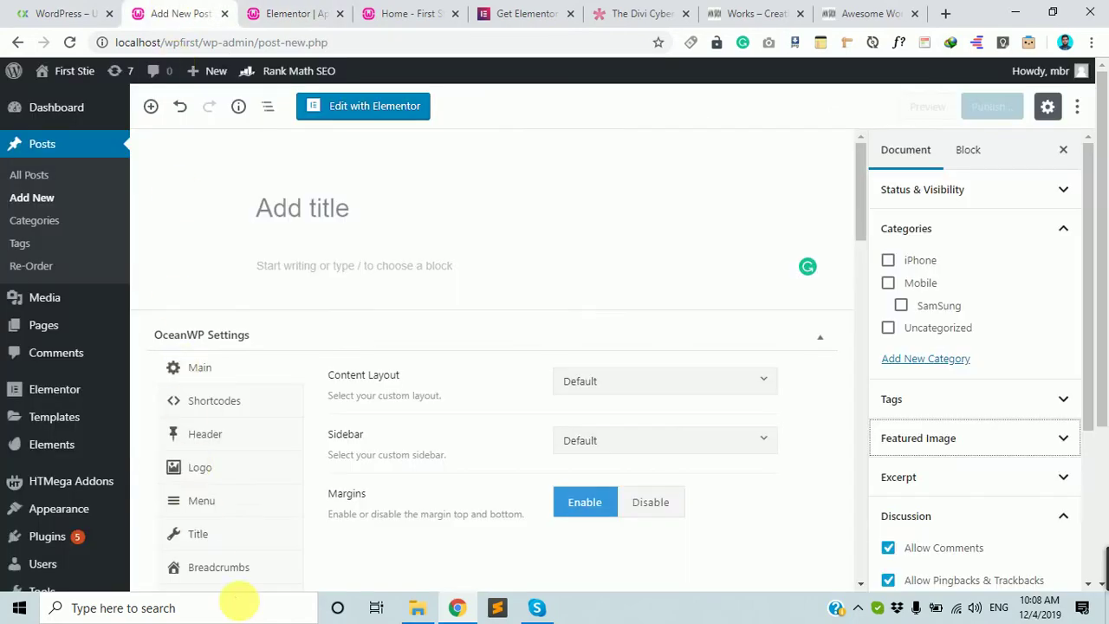
mouse_move(60, 425)
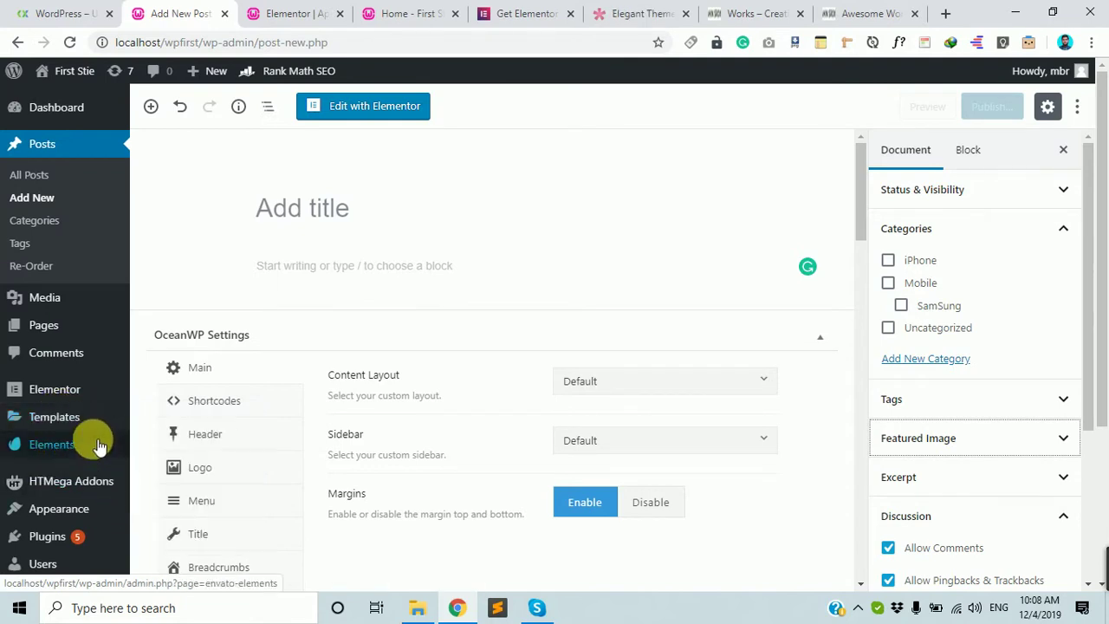
left_click(169, 512)
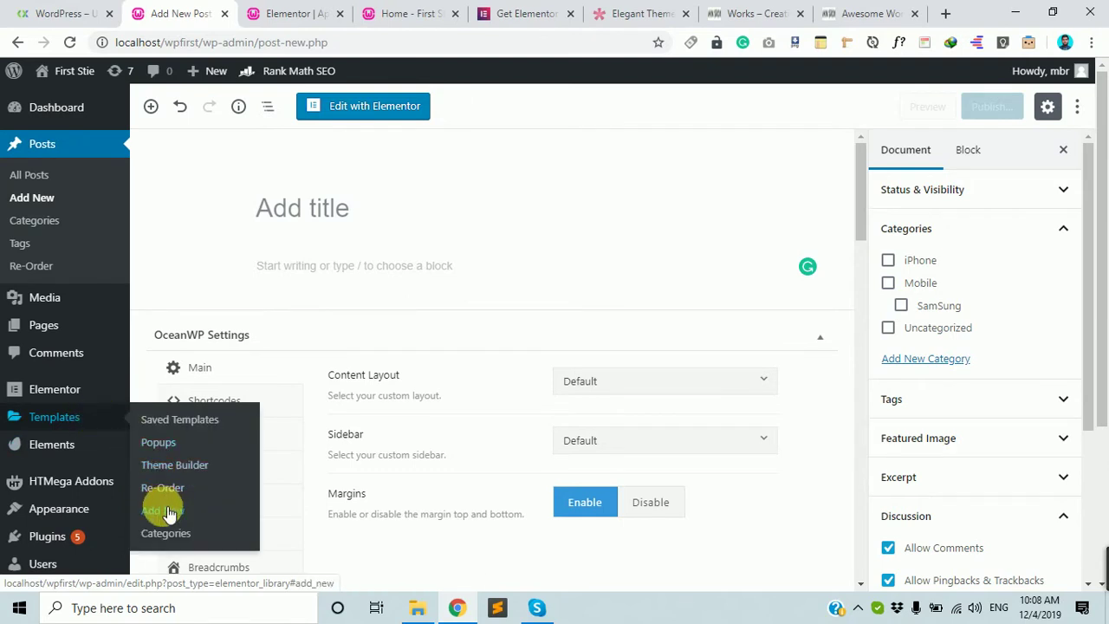
left_click(629, 137)
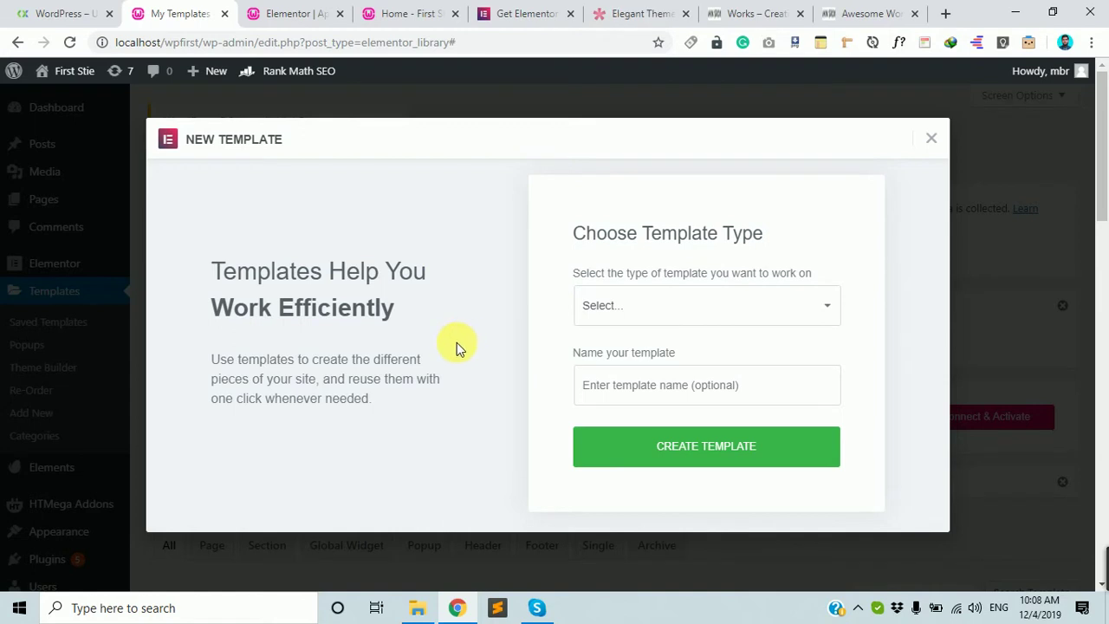
- Create a template of type Header named "Our Site Header"
left_click(734, 294)
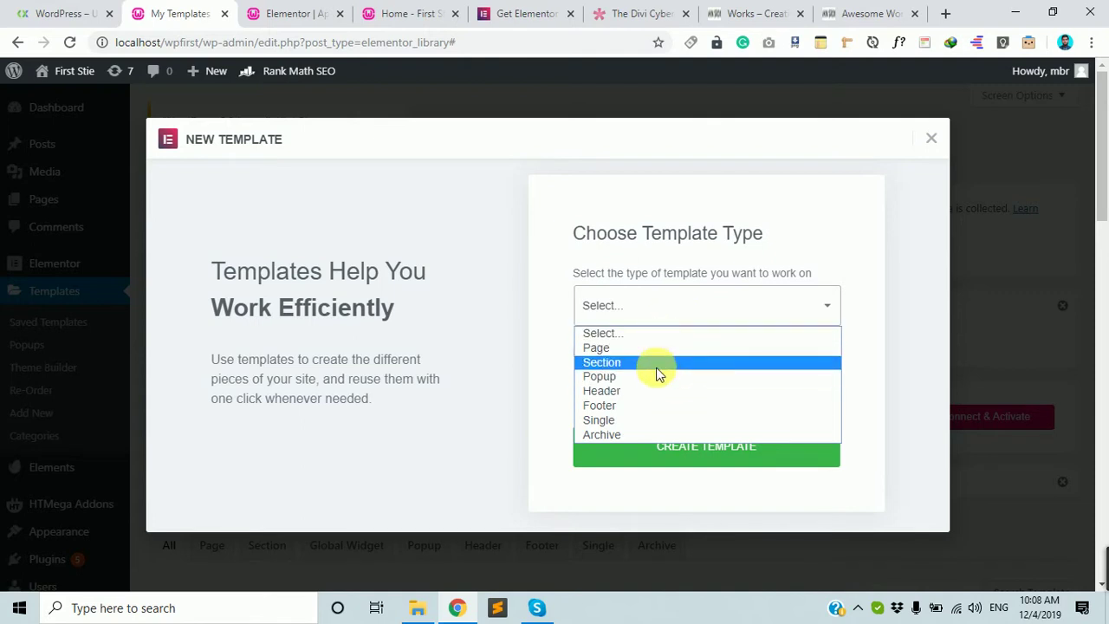
left_click(656, 391)
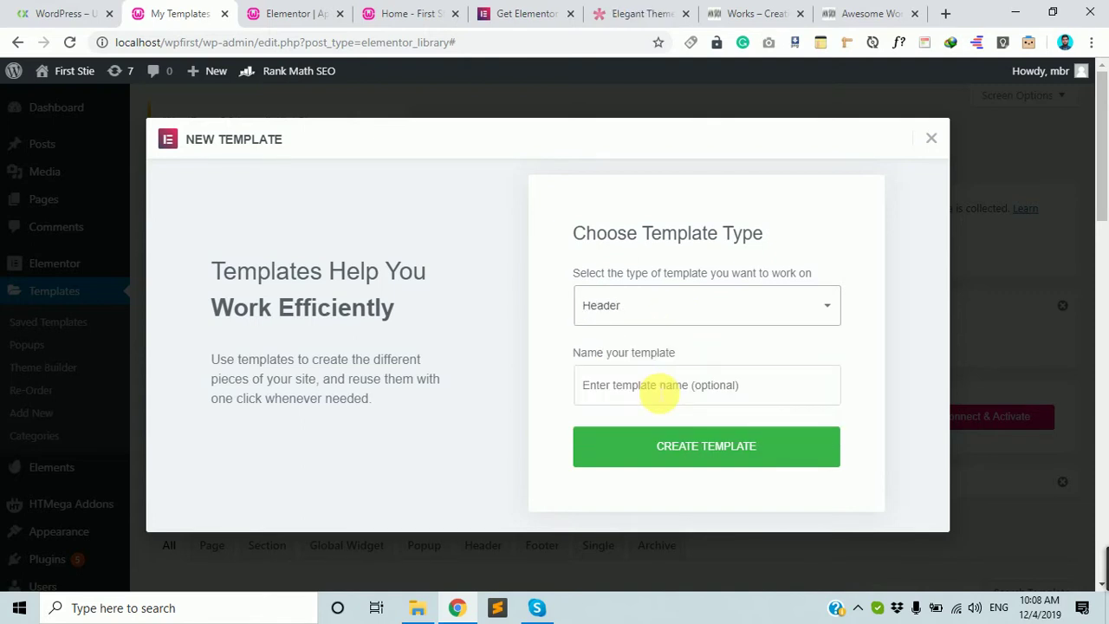
left_click(659, 391)
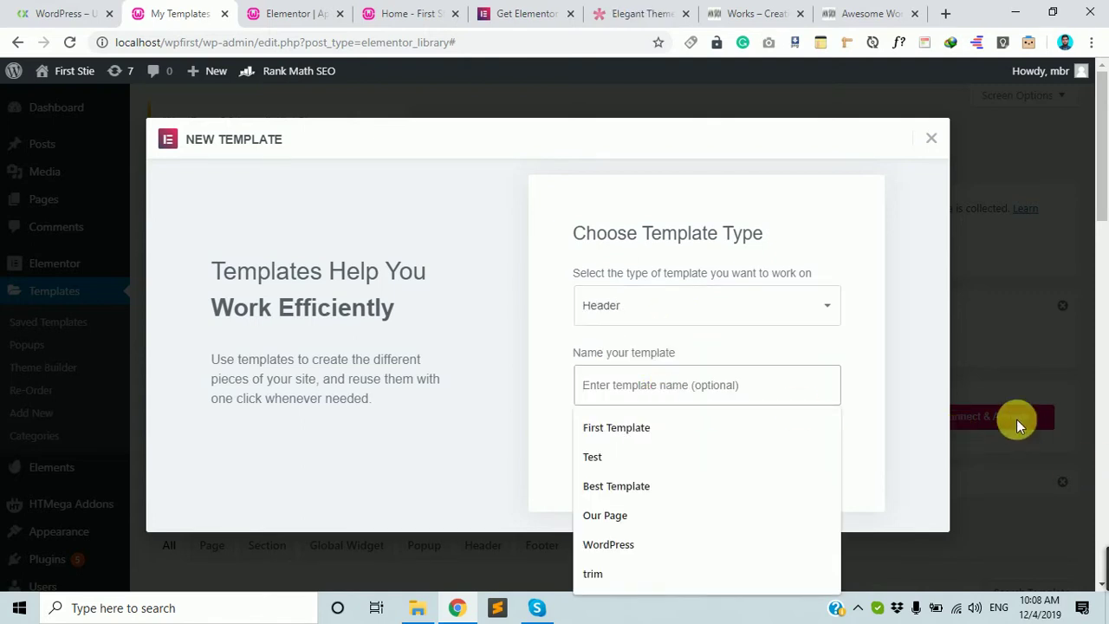
type("Our")
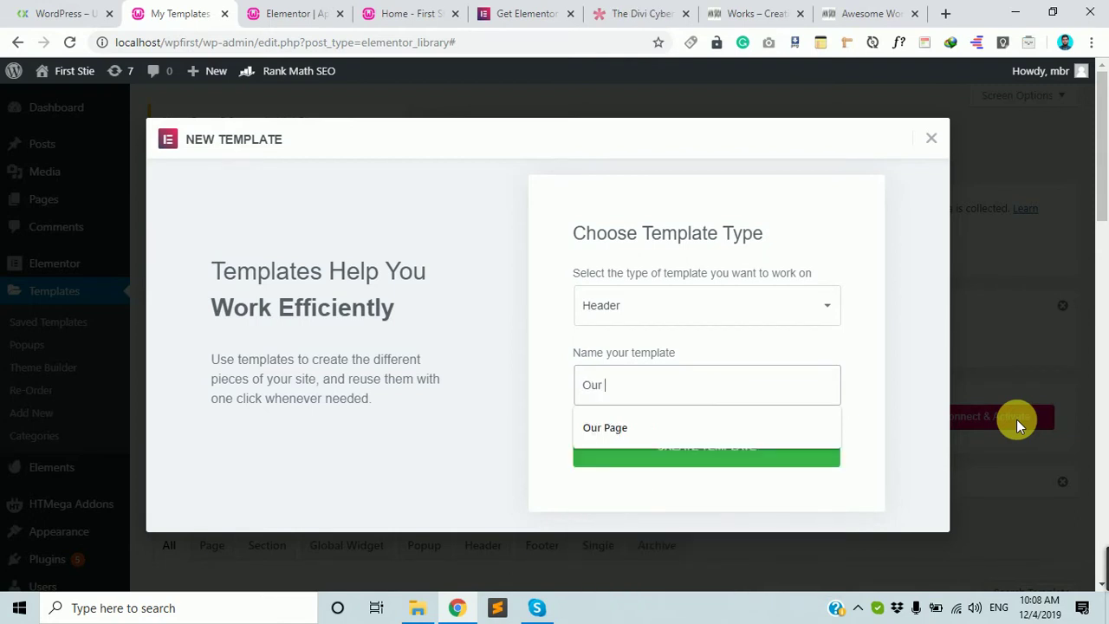
type(" Site Header")
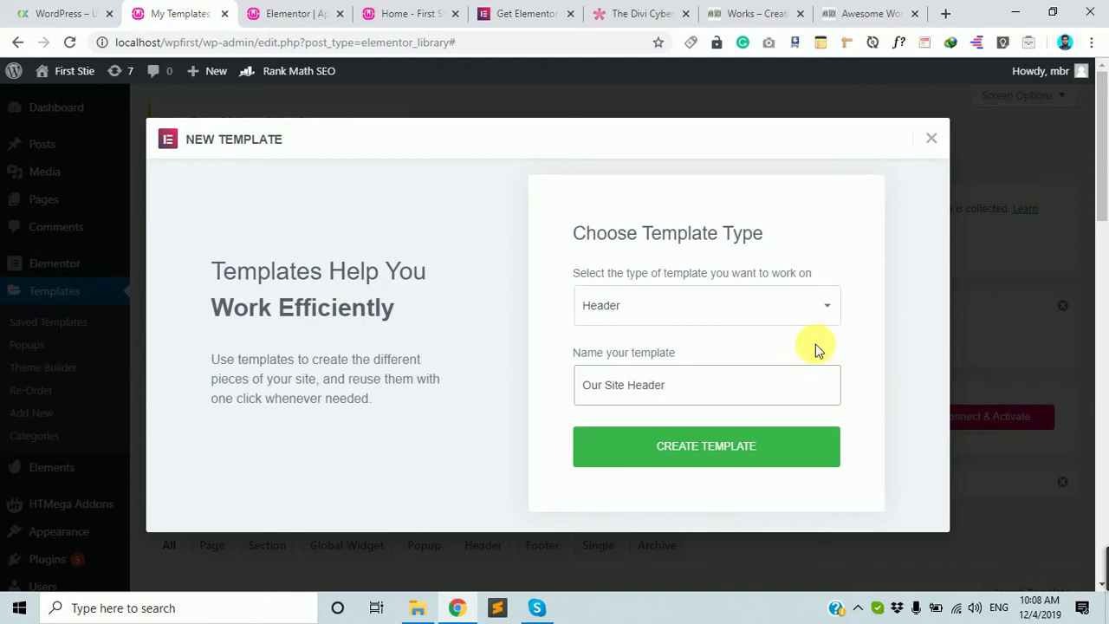
left_click(684, 454)
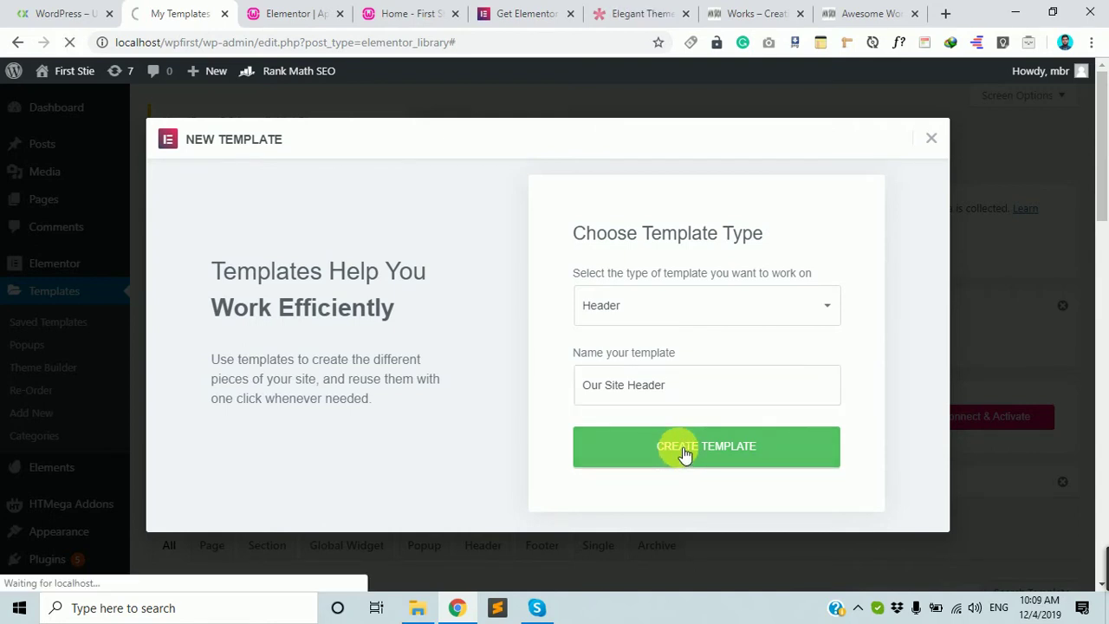
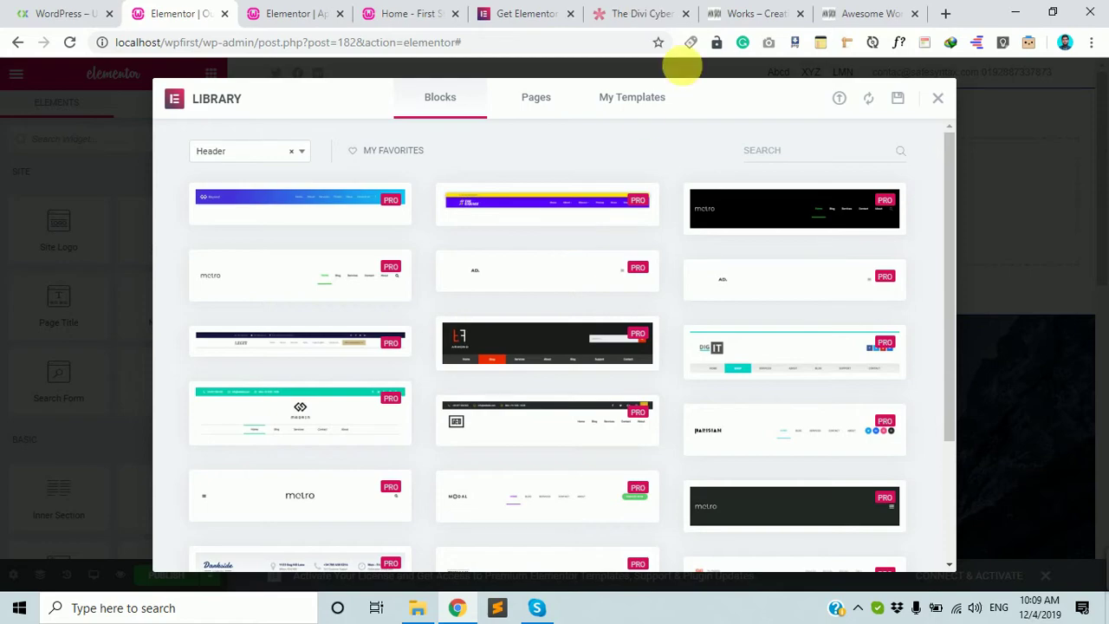
- Examine the logo and navigation header of the respogrid.com work page, and return to the header template in Elementor
left_click(858, 13)
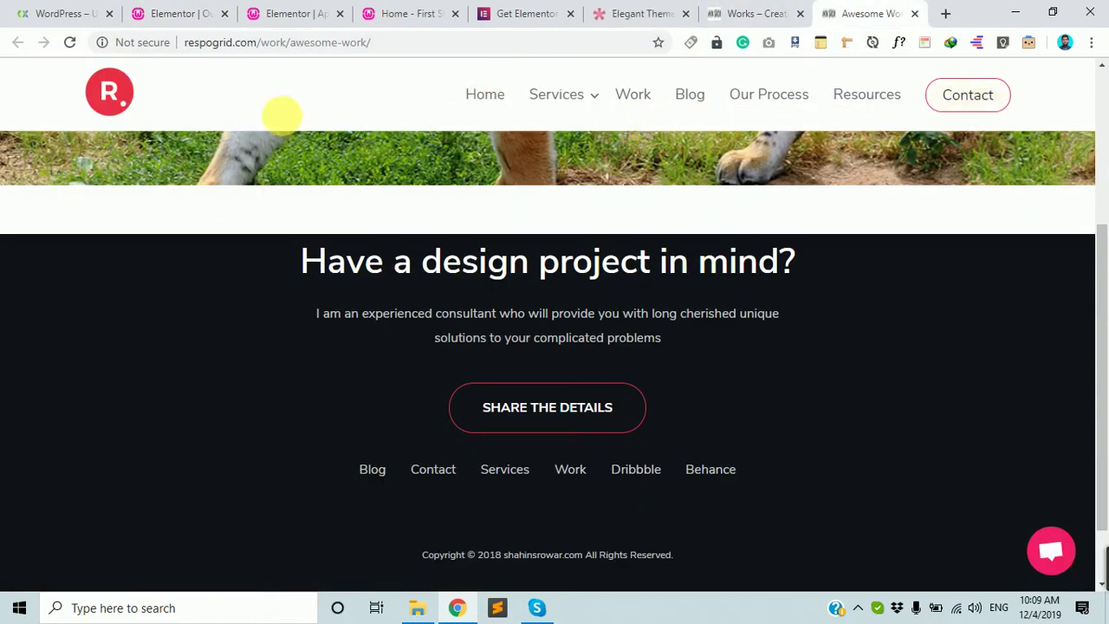
scroll(389, 354, "up", 5)
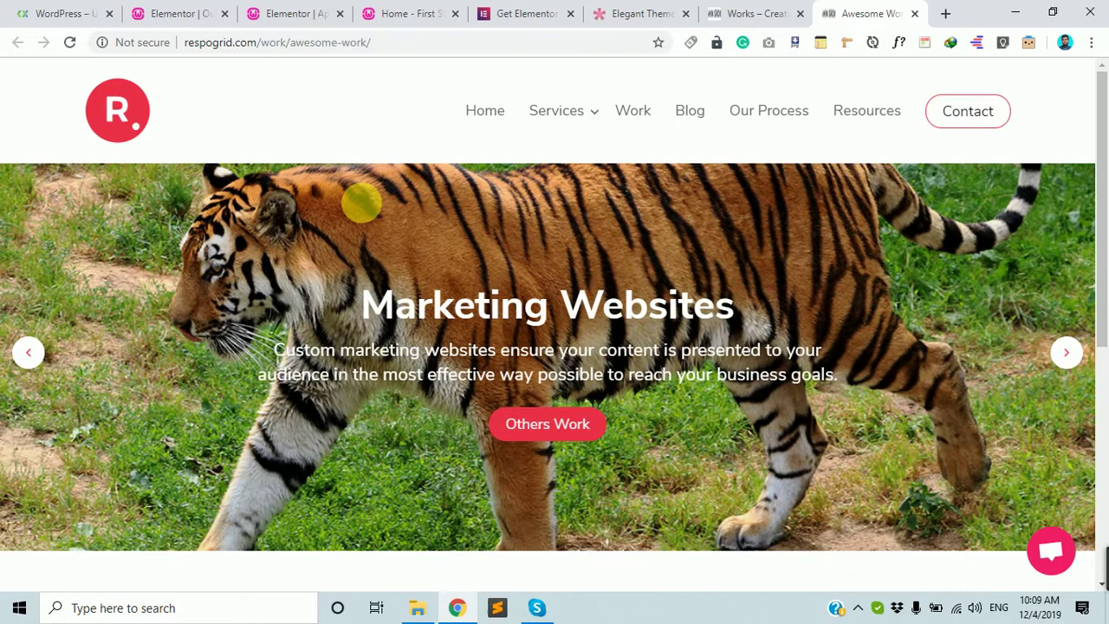
left_click(182, 13)
- Look through the premade Header blocks in the template library and close it without inserting one
scroll(416, 489, "down", 5)
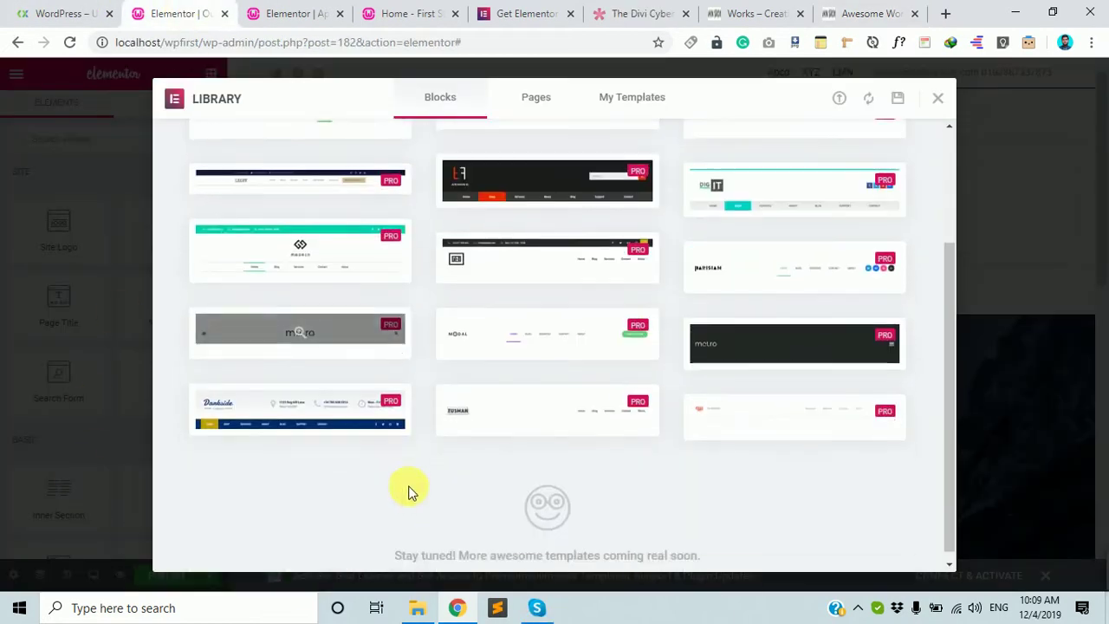
scroll(446, 520, "up", 5)
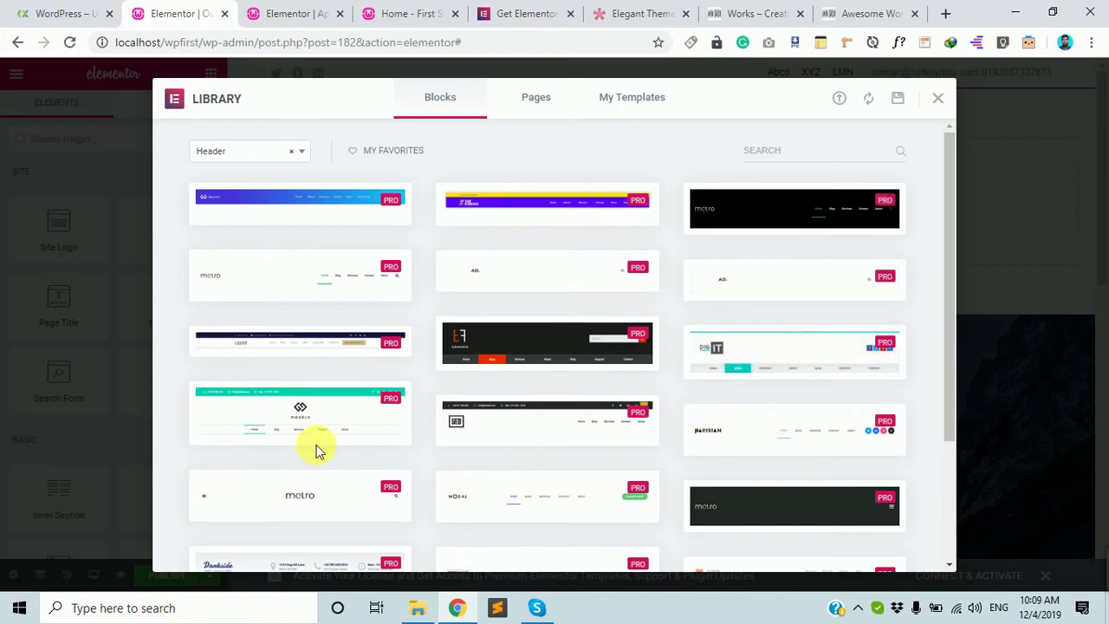
scroll(628, 527, "down", 3)
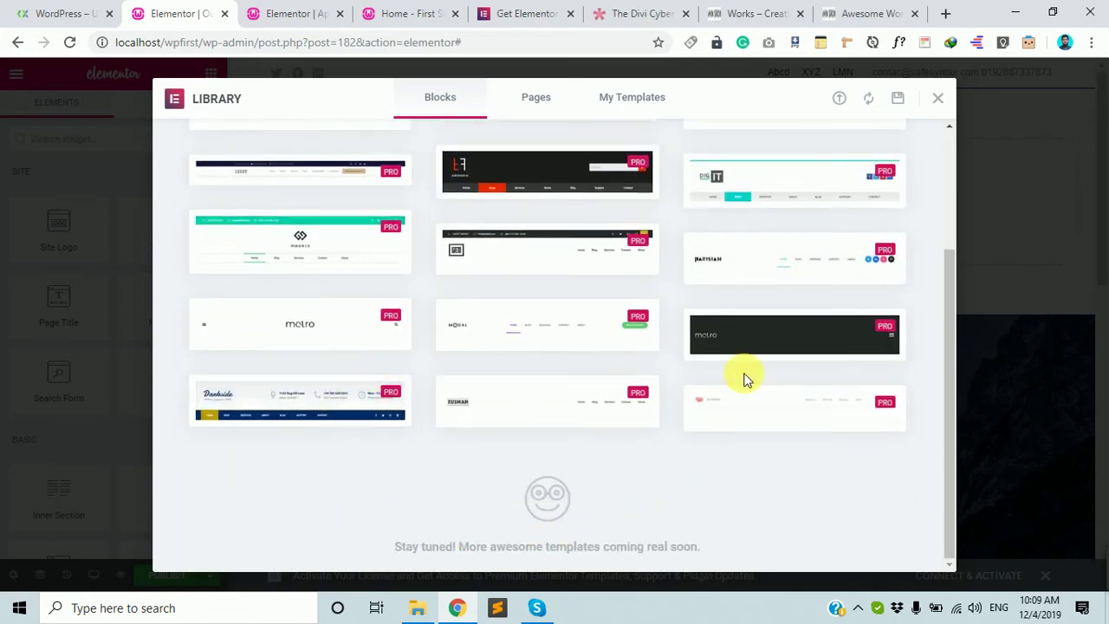
scroll(772, 421, "up", 5)
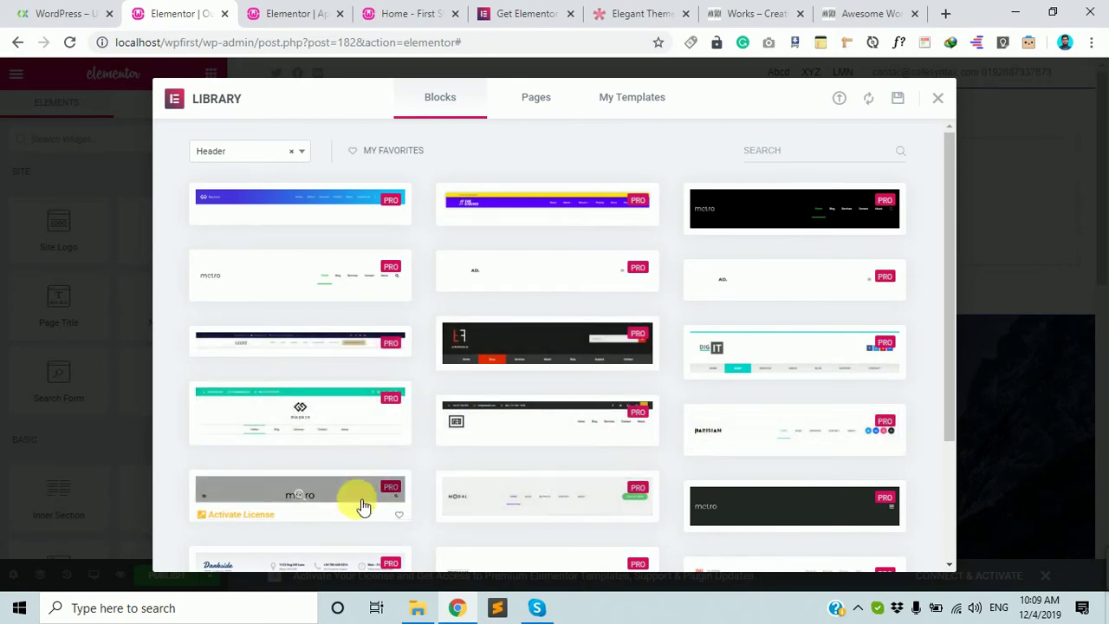
scroll(688, 524, "down", 2)
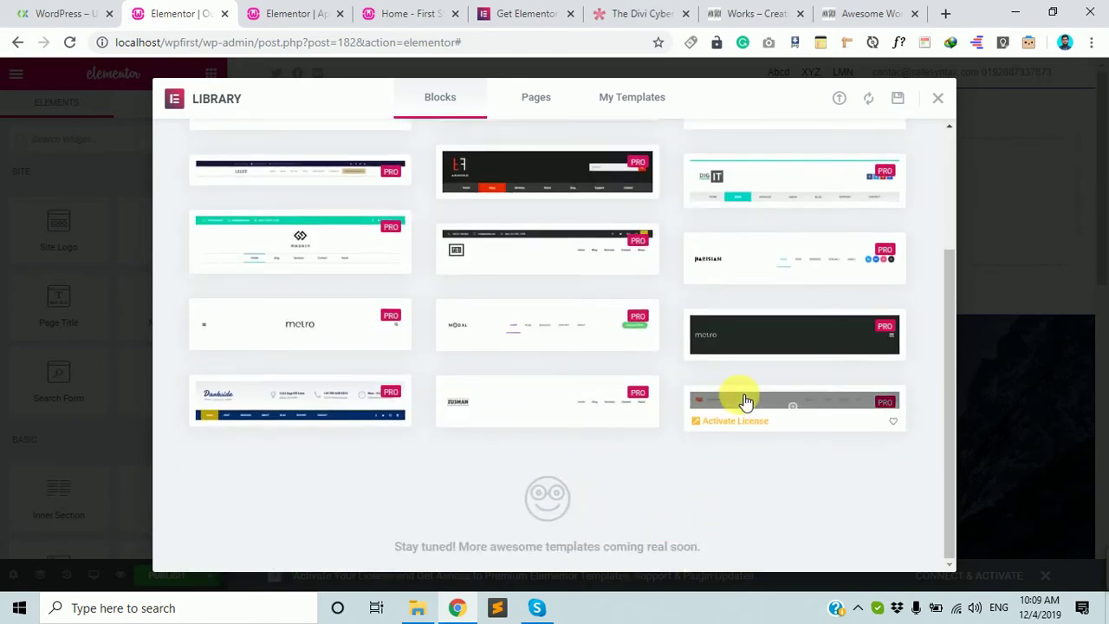
scroll(741, 407, "up", 4)
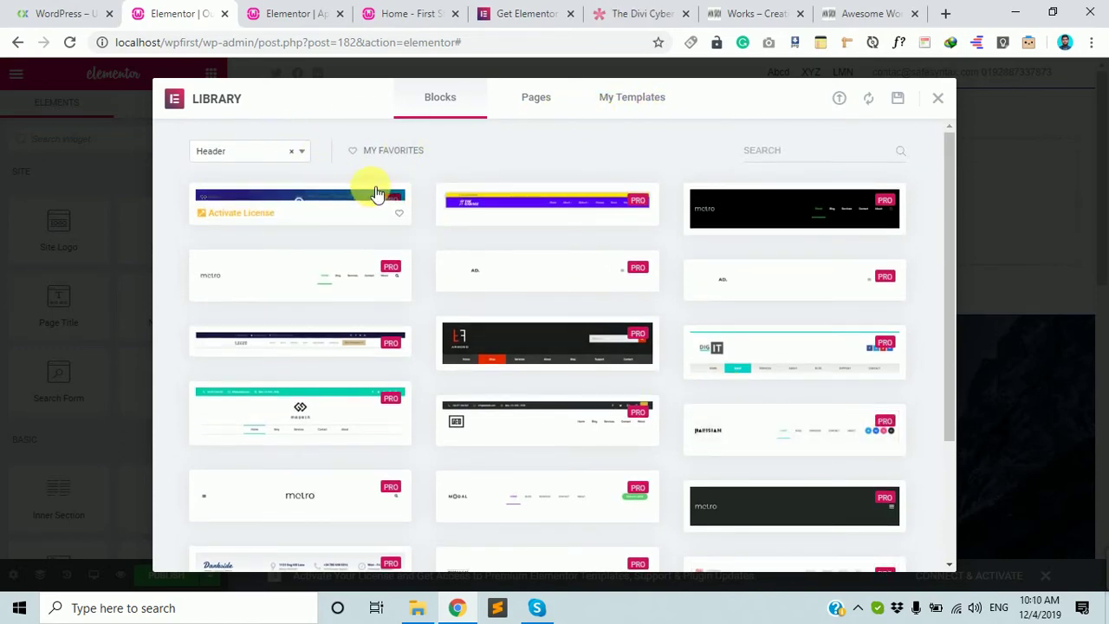
left_click(943, 99)
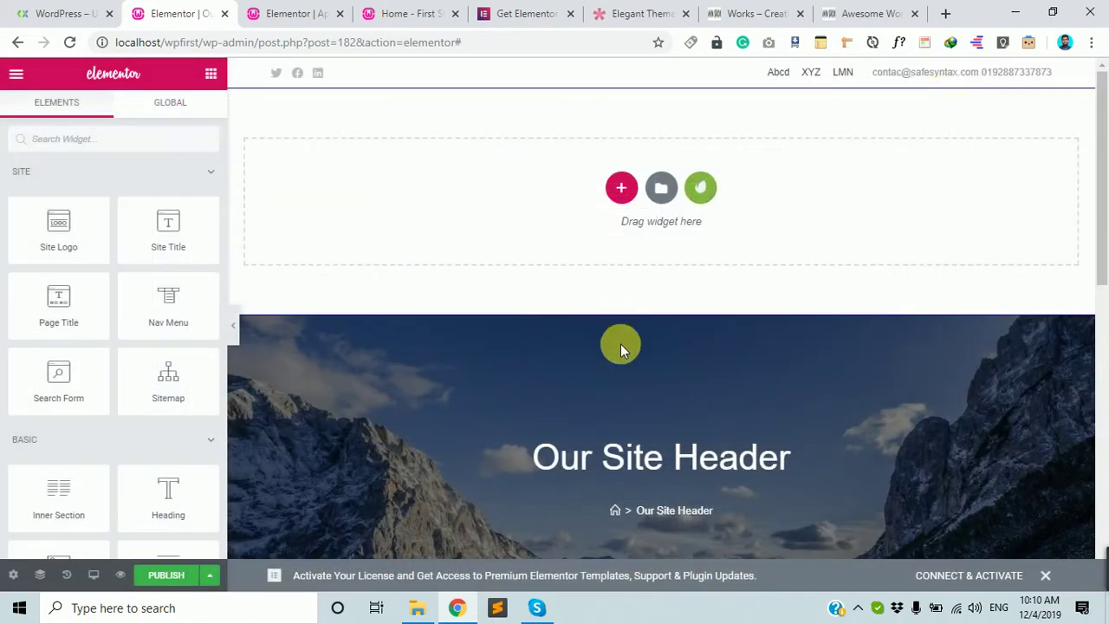
- Examine the header template's layout, status, dynamic content preview and Custom CSS settings
scroll(824, 343, "down", 3)
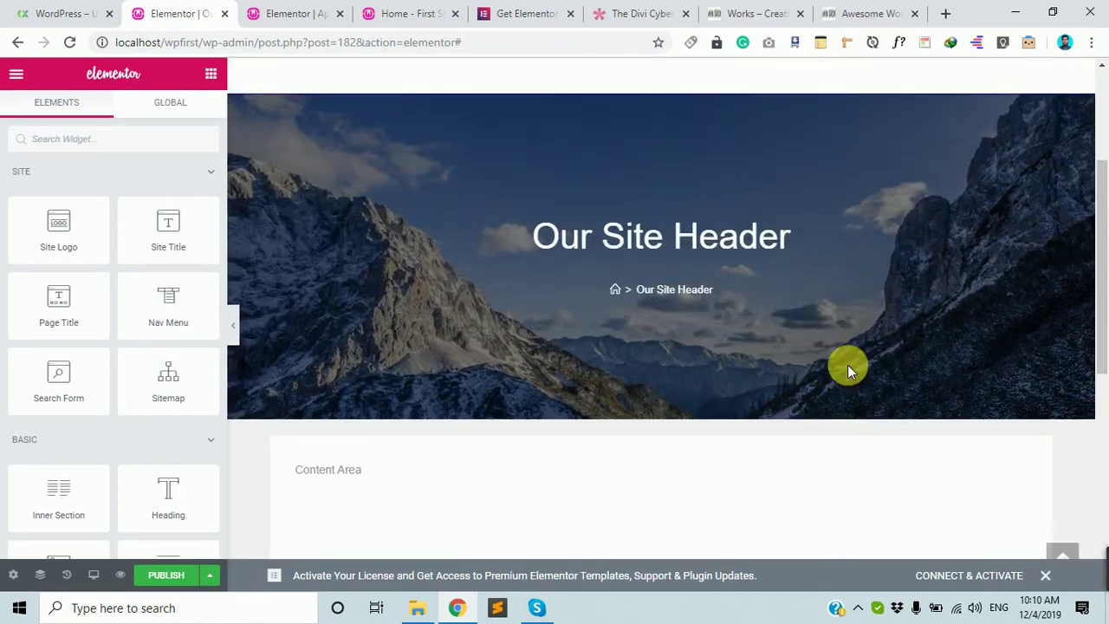
scroll(849, 369, "up", 3)
left_click(13, 574)
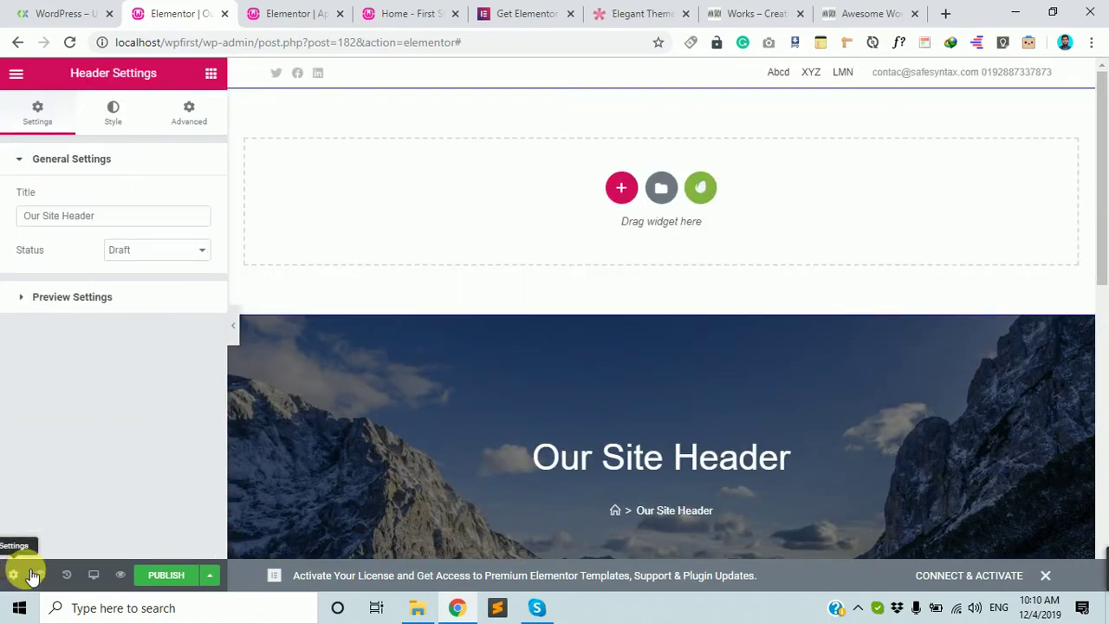
left_click(174, 251)
left_click(173, 252)
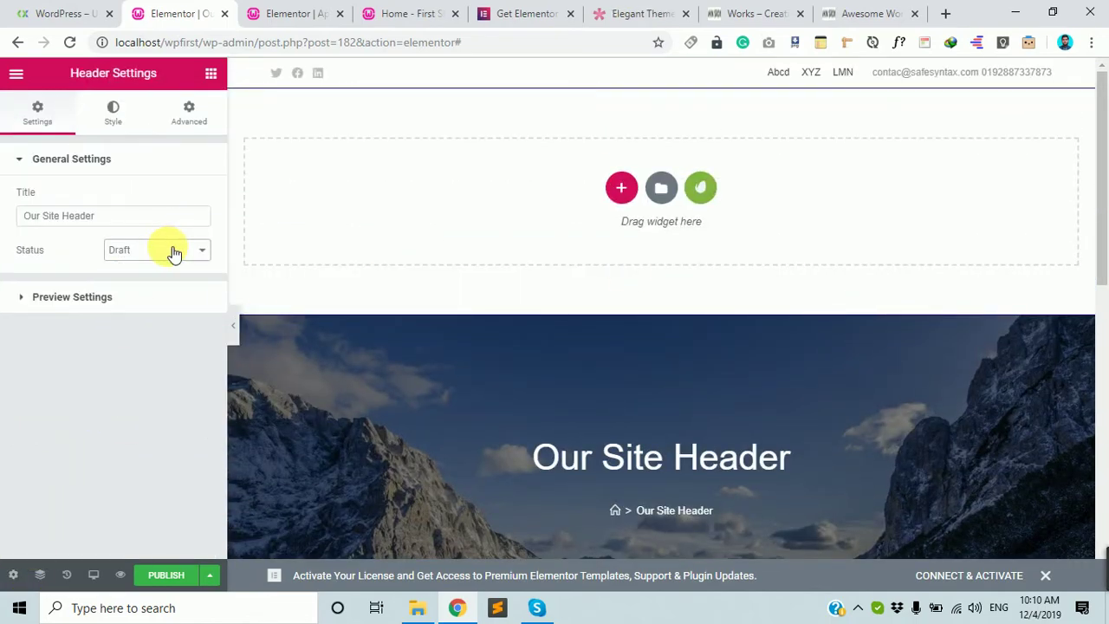
left_click(173, 252)
left_click(173, 252)
left_click(101, 301)
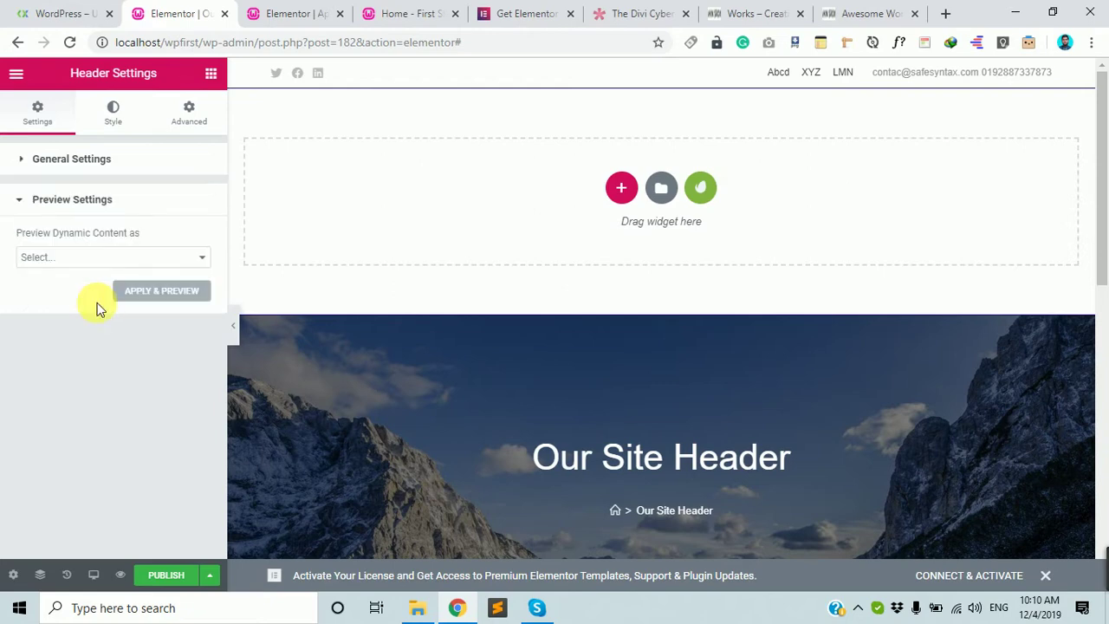
left_click(134, 258)
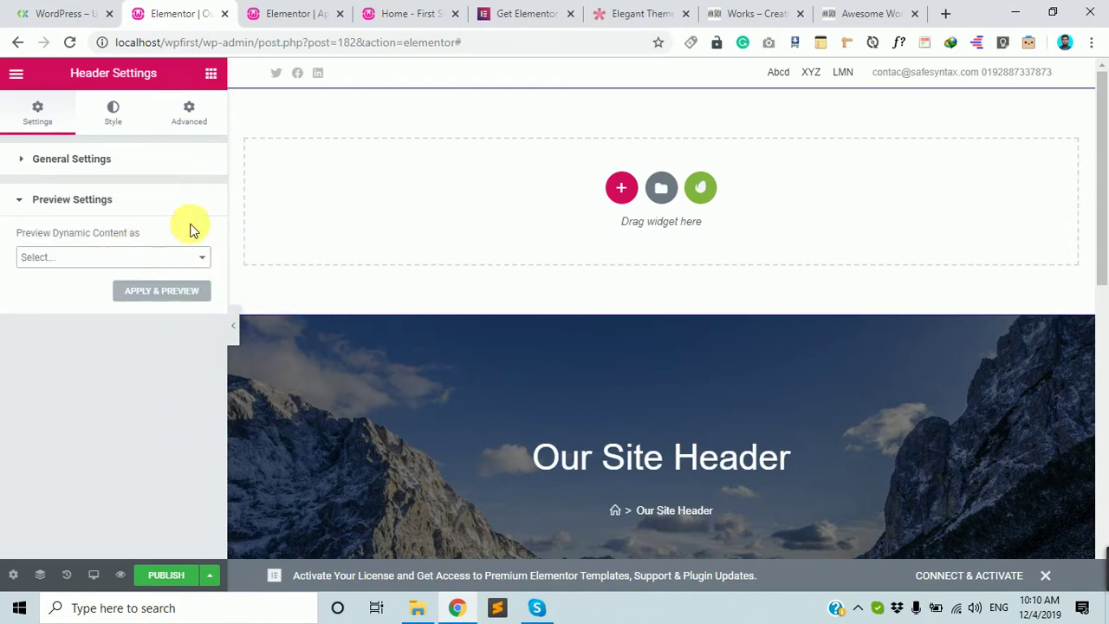
left_click(190, 109)
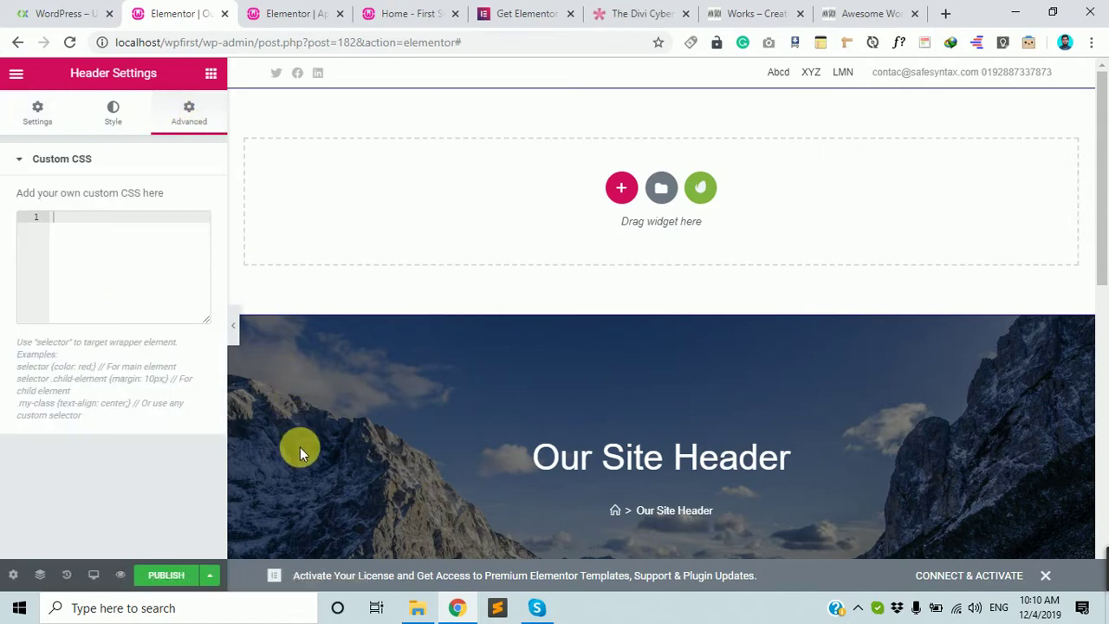
- View the page templates in the library, close it, and inspect the header template's preview down to the footer
left_click(662, 190)
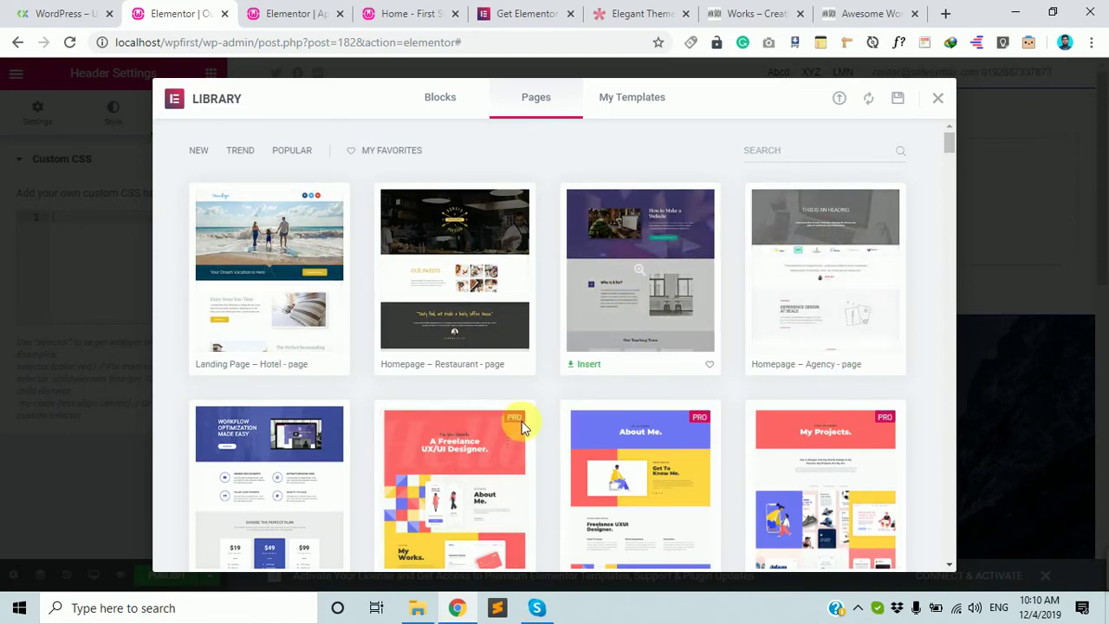
left_click(938, 97)
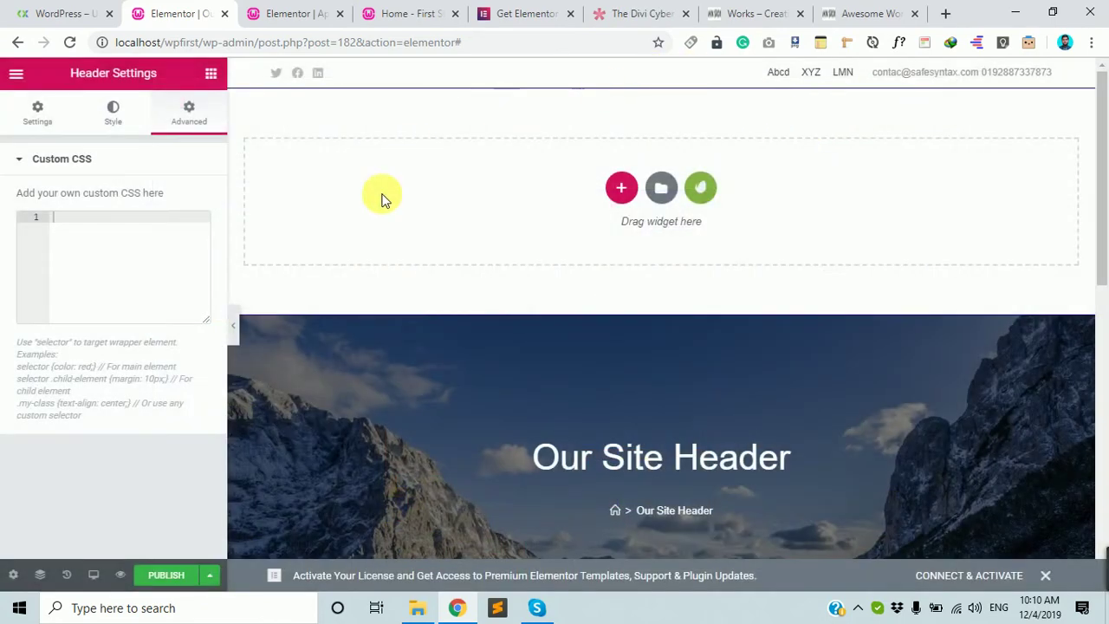
scroll(446, 278, "down", 5)
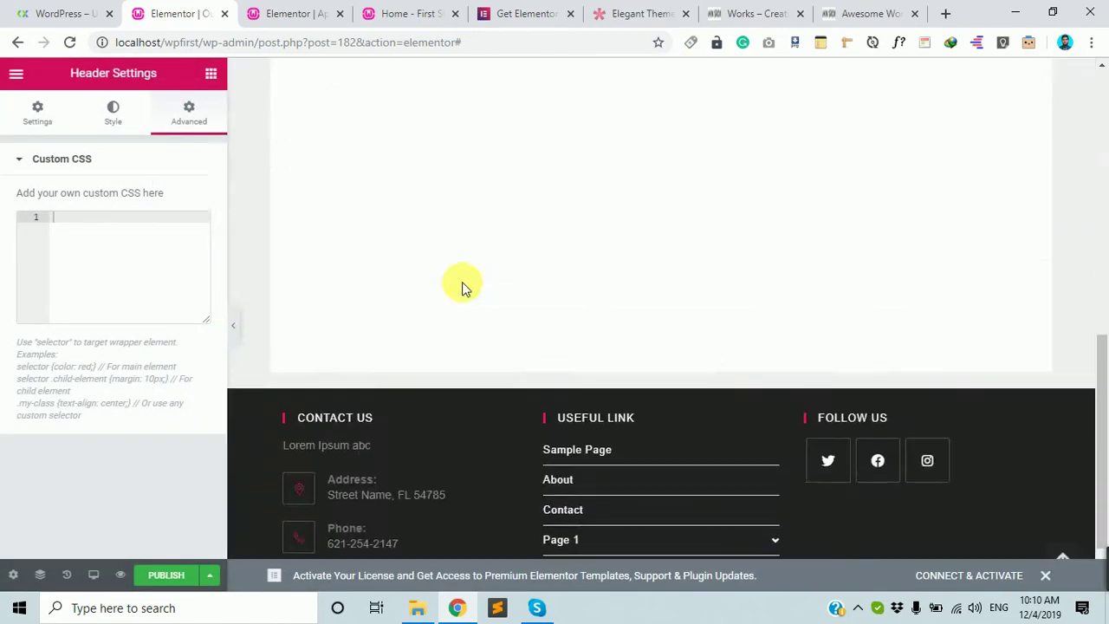
- Examine the header template's preview from footer to header, its General Settings and its Custom CSS settings
scroll(461, 287, "up", 5)
scroll(780, 303, "down", 5)
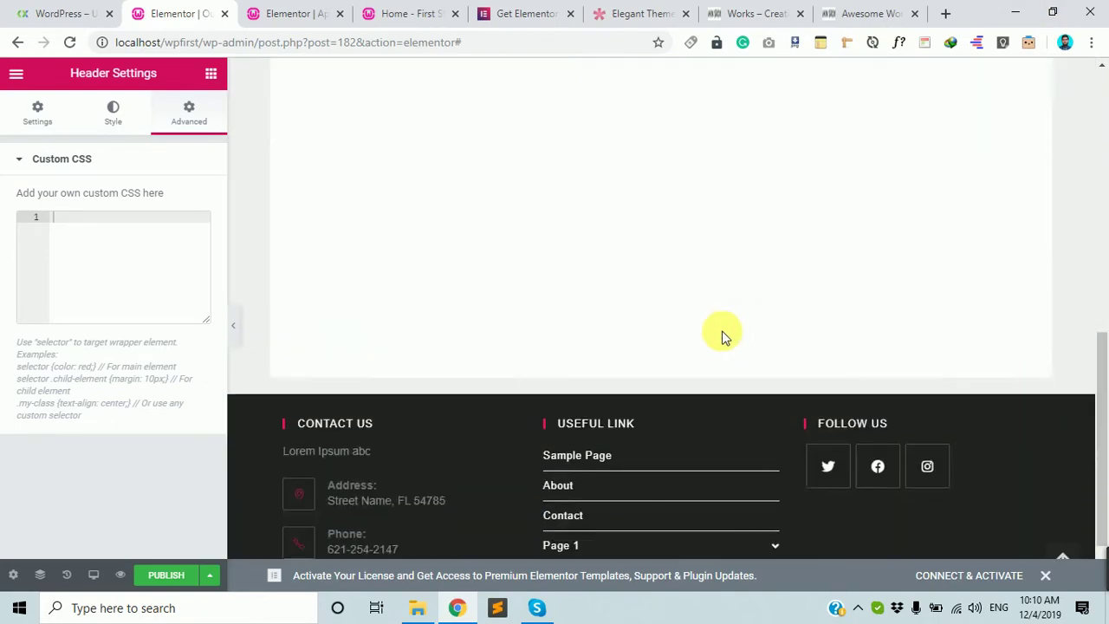
scroll(722, 332, "up", 5)
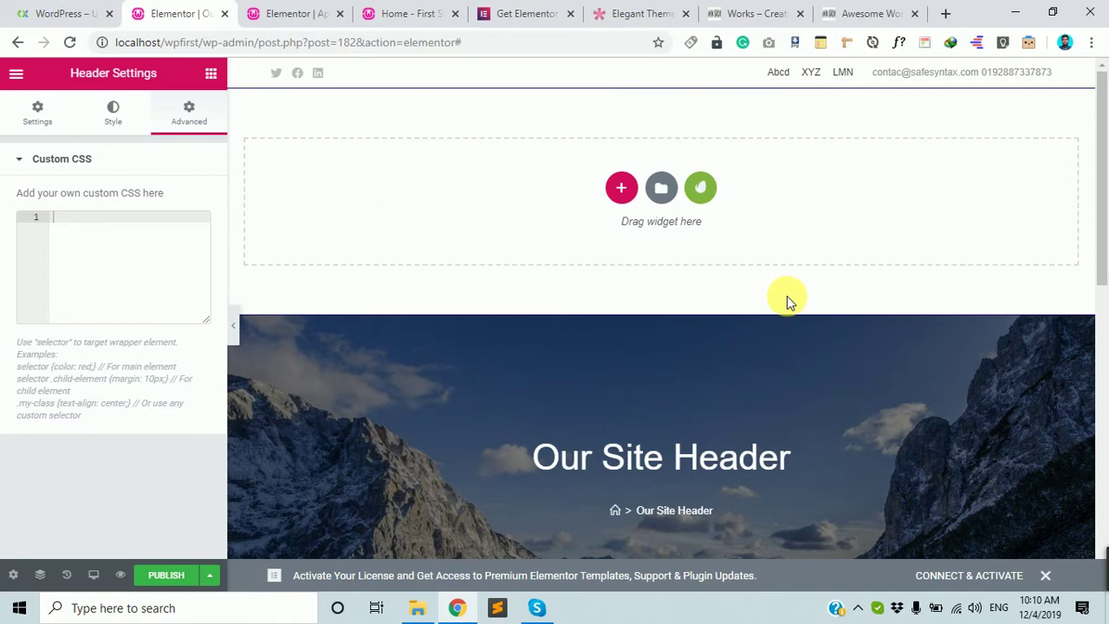
left_click(37, 112)
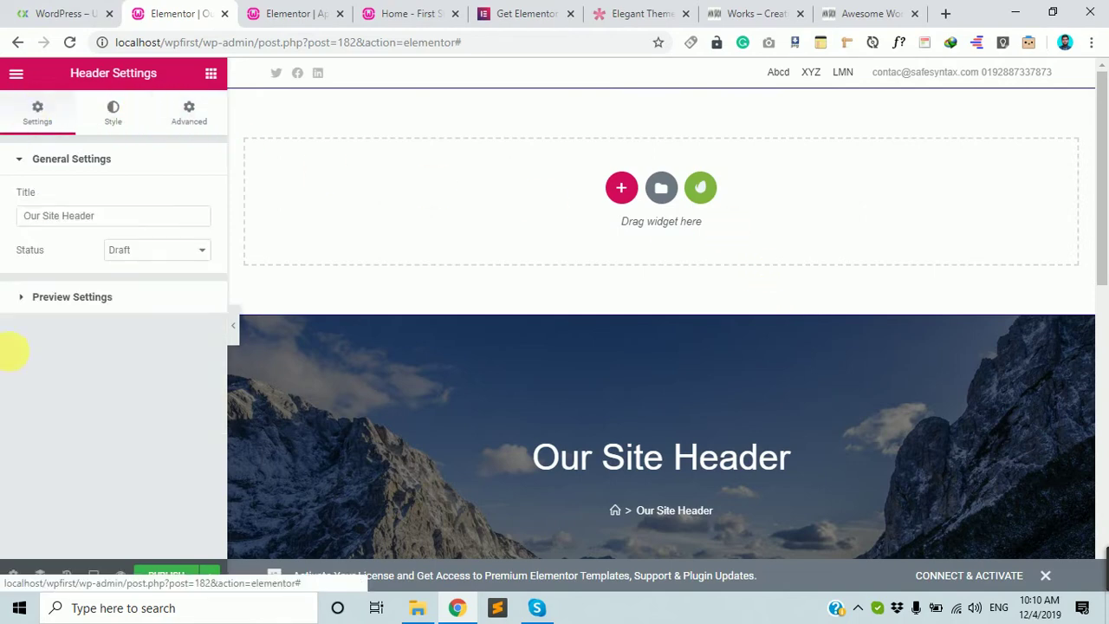
left_click(190, 111)
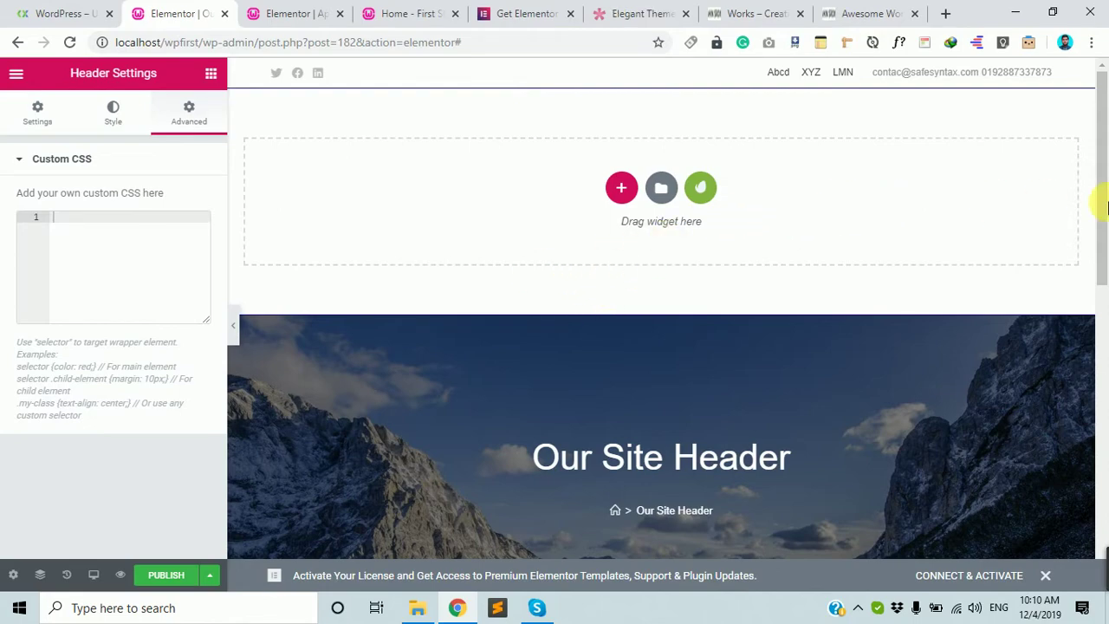
scroll(737, 441, "down", 4)
scroll(866, 372, "up", 4)
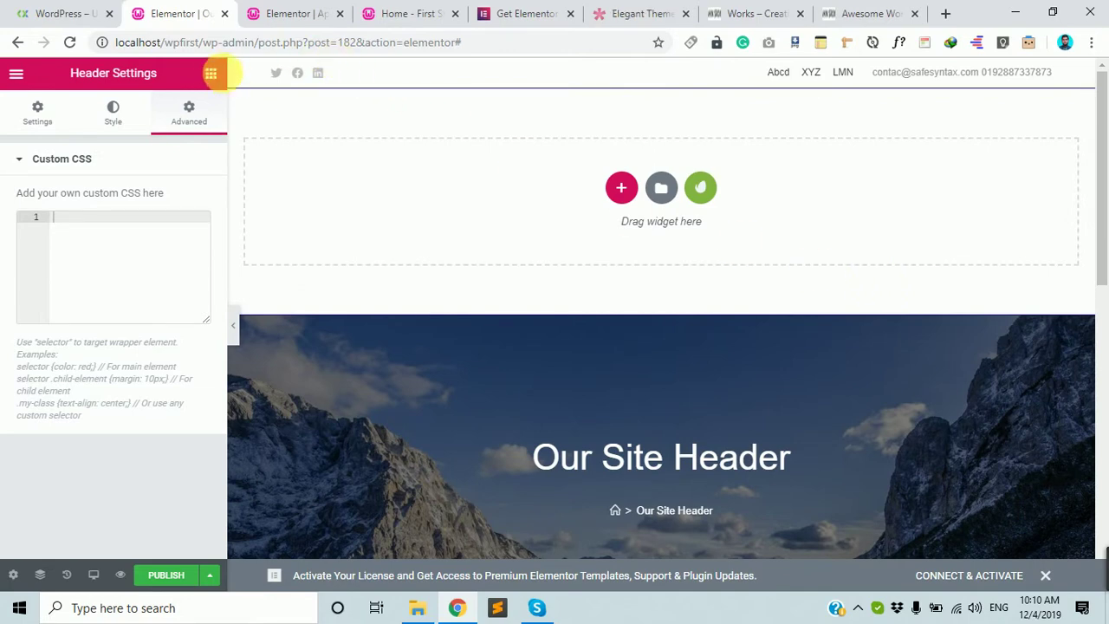
- Show the widget list, collapse the Basic and Pro categories, and keep the Site category expanded
left_click(212, 73)
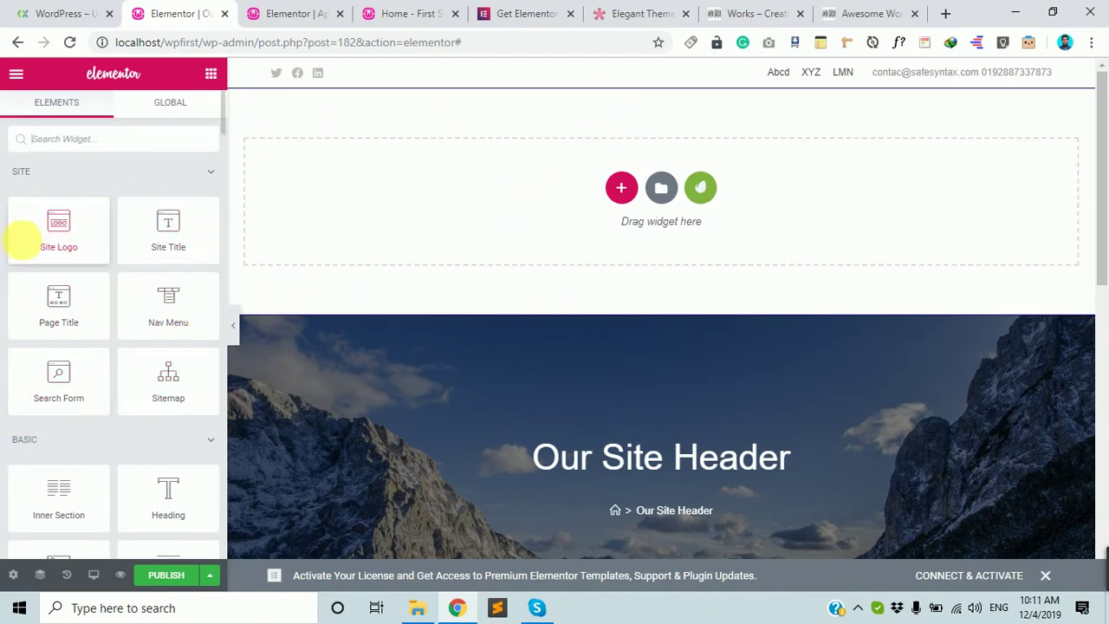
left_click(208, 180)
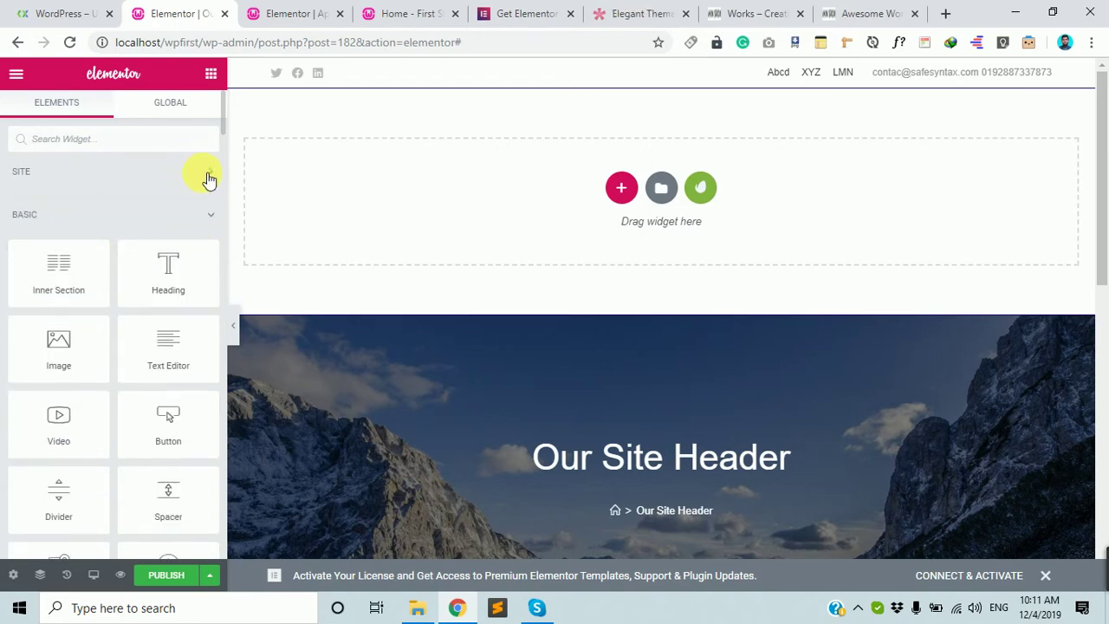
left_click(153, 218)
left_click(141, 257)
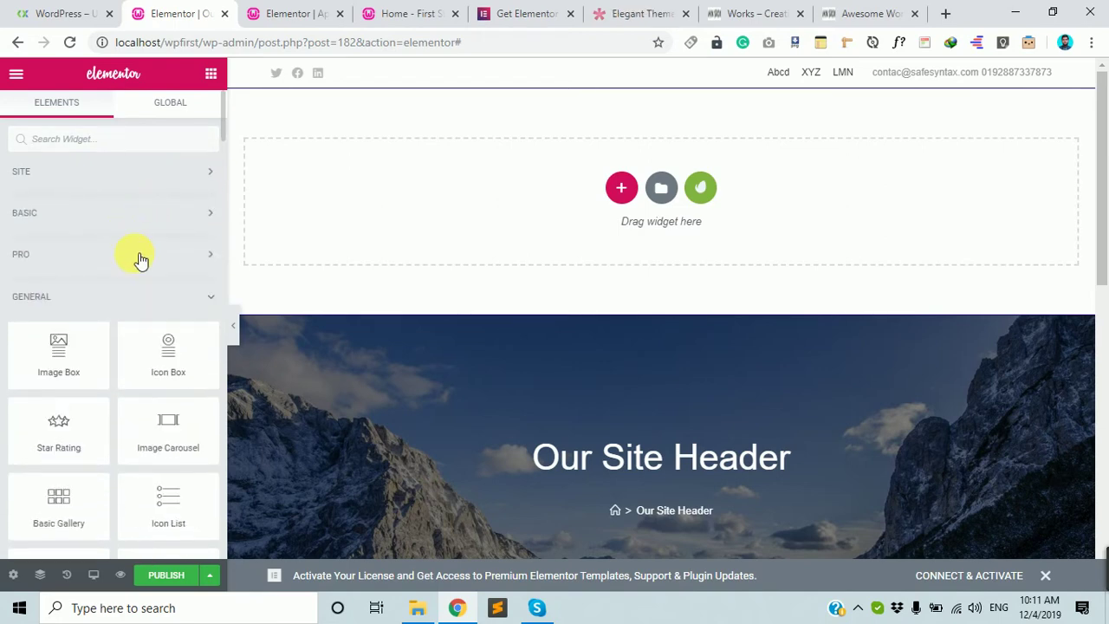
left_click(191, 169)
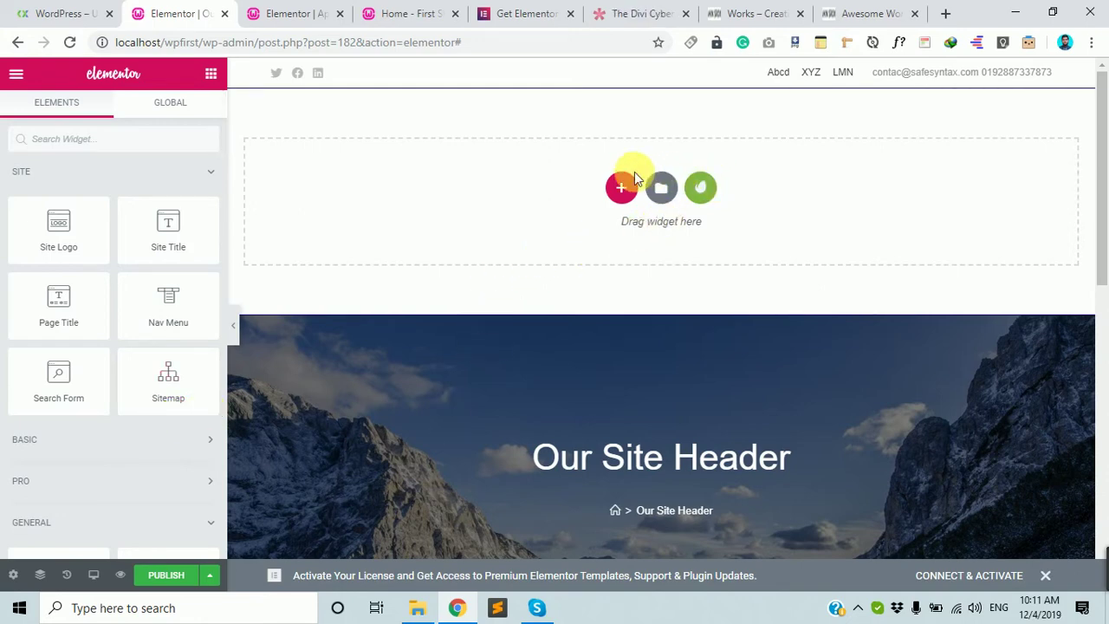
- Add a two-column section with a narrow first column and a wide second column, and narrow the first column further
left_click(622, 190)
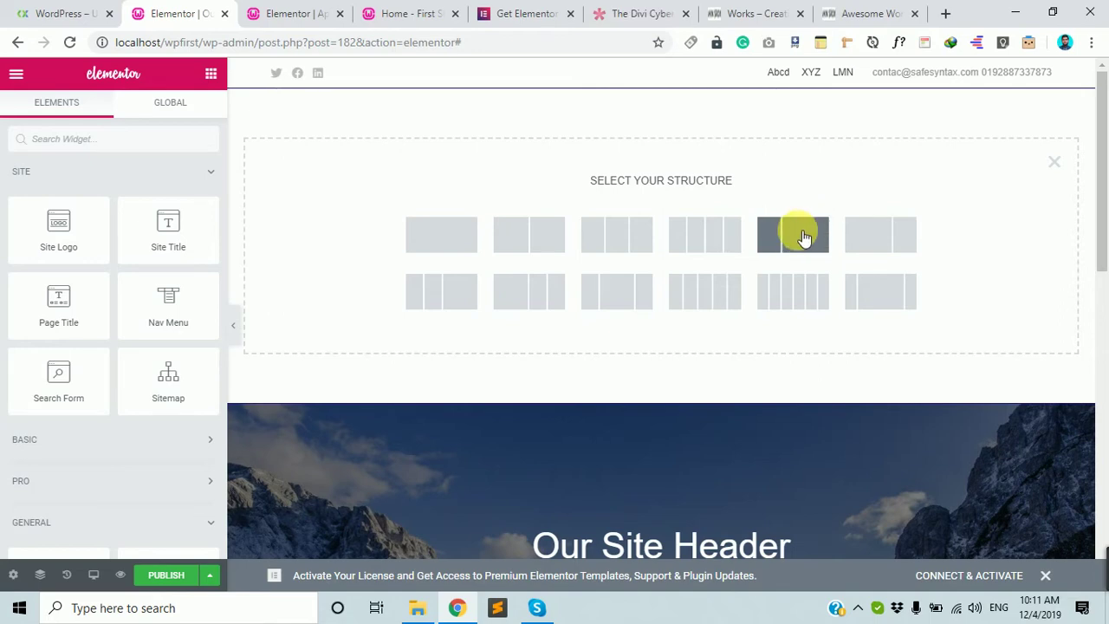
left_click(804, 237)
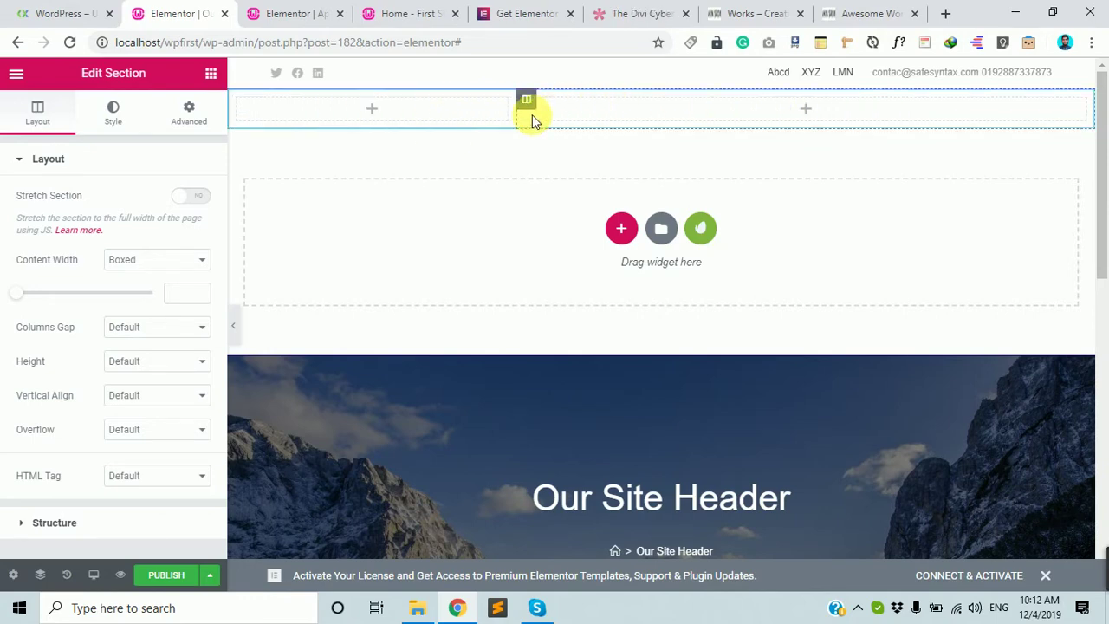
left_click_drag(507, 101, 373, 119)
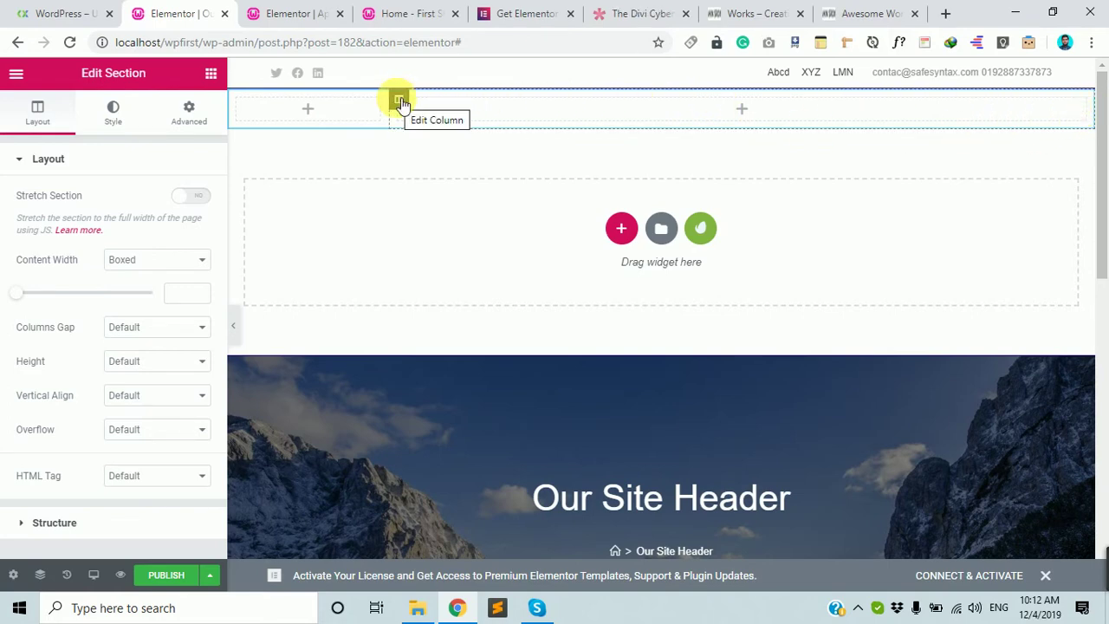
- Check the header layouts of the respogrid.com work page and the site's home page, and return to the header template
left_click(854, 13)
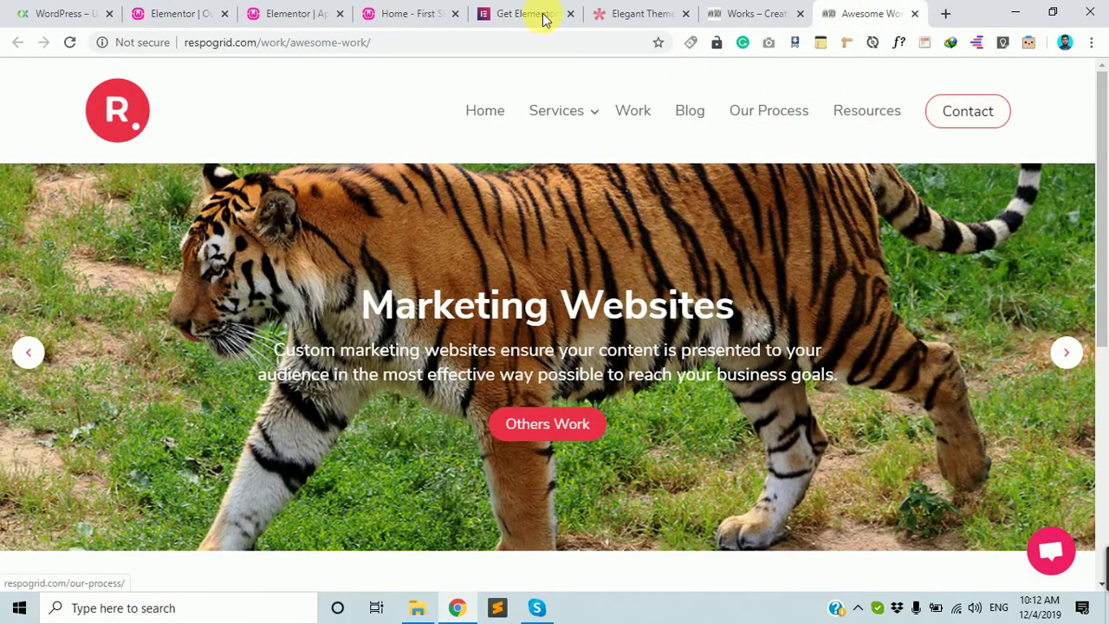
left_click(738, 12)
left_click(362, 10)
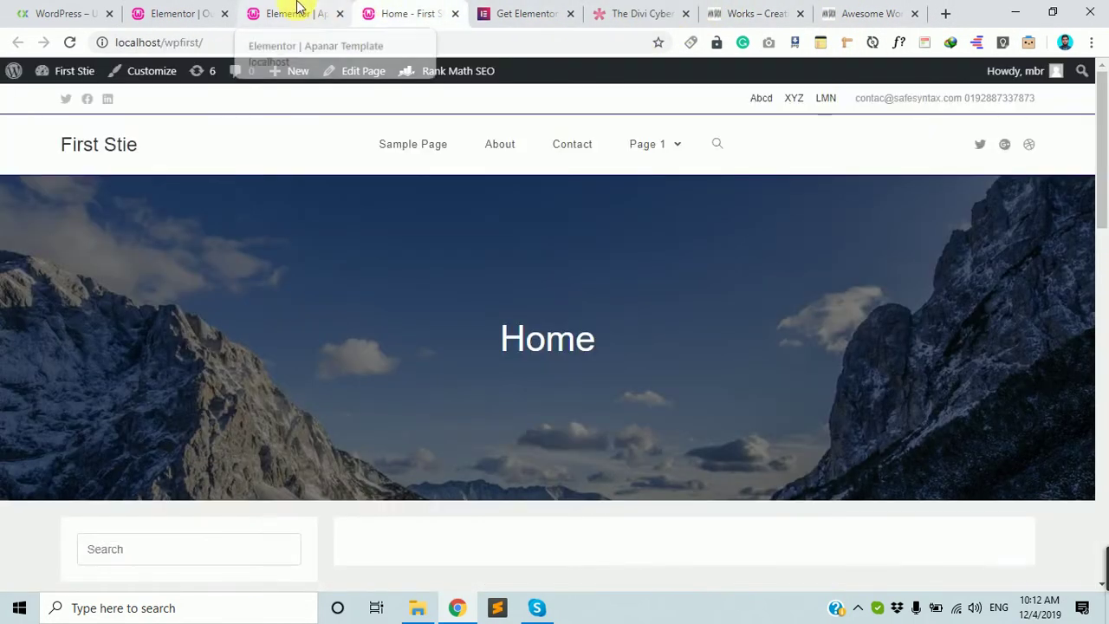
left_click(292, 12)
left_click(195, 13)
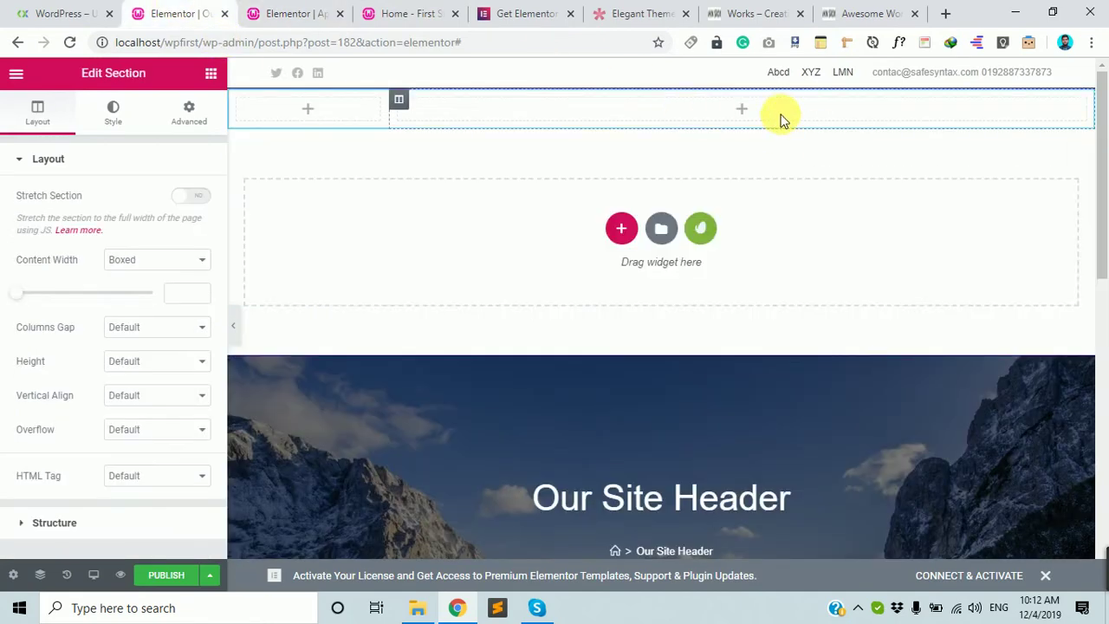
- Try a three-column header layout by duplicating the wide column and narrowing the outer columns, and delete the last column
right_click(398, 99)
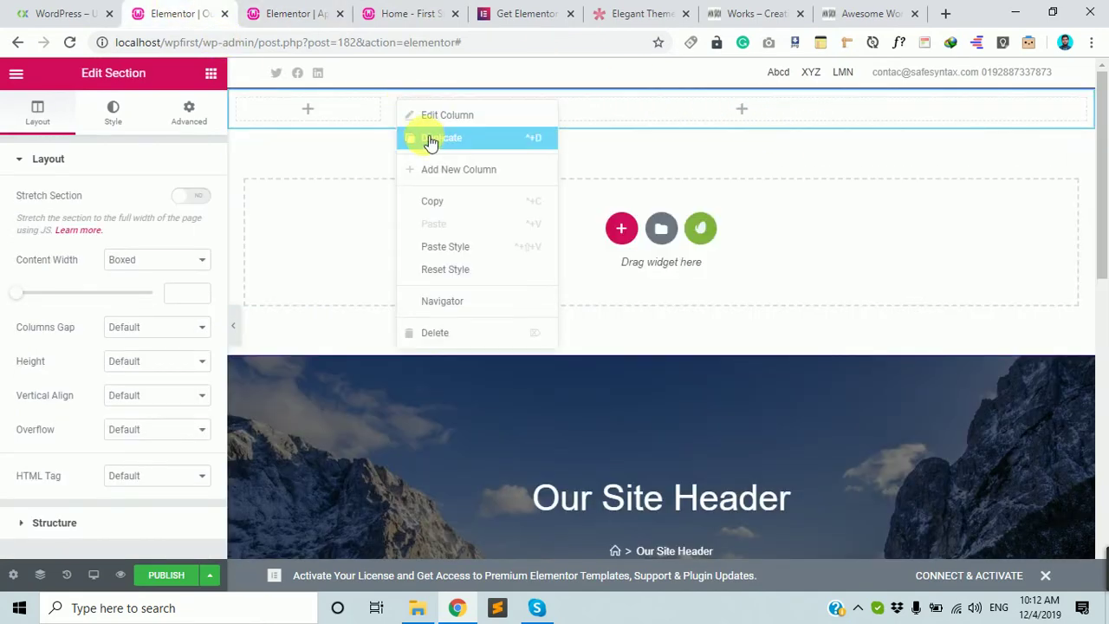
left_click(555, 138)
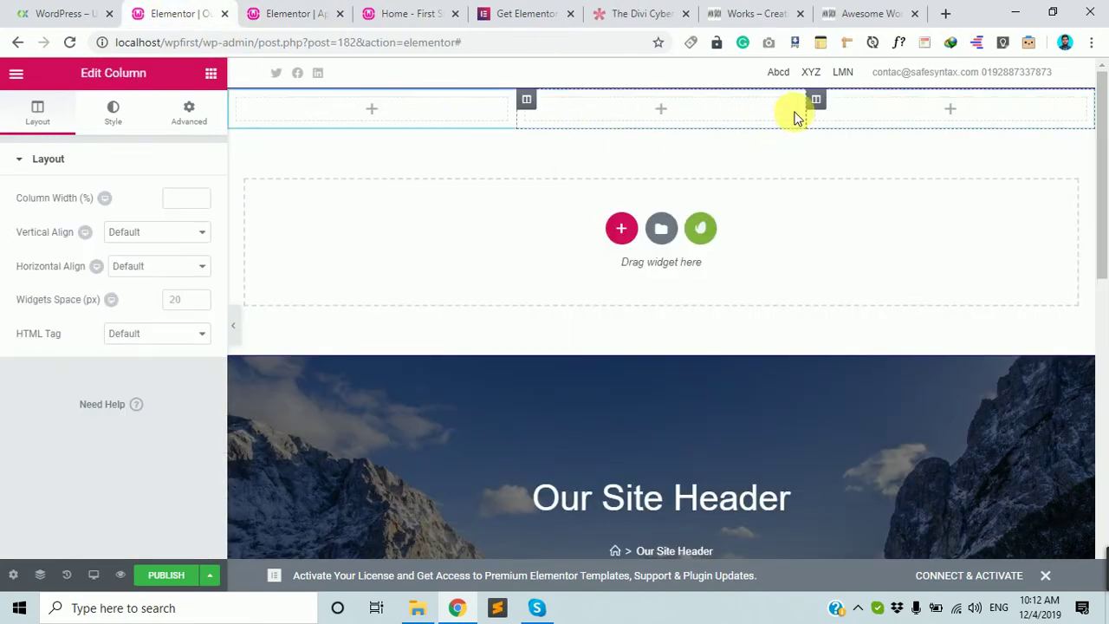
left_click_drag(804, 110, 951, 112)
left_click_drag(518, 113, 378, 116)
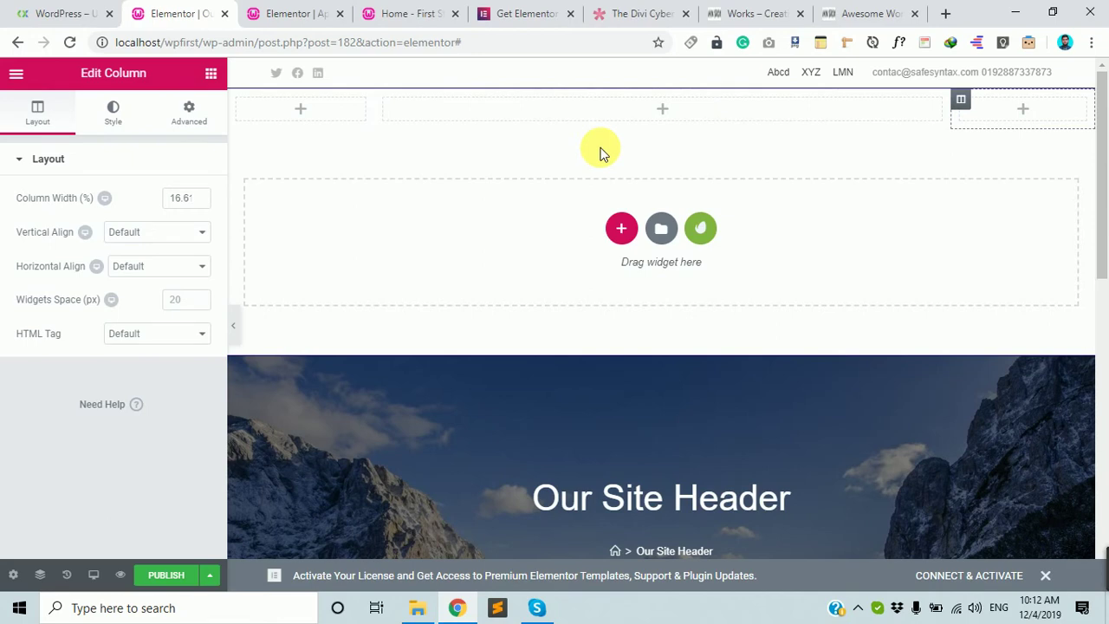
right_click(962, 101)
left_click(1029, 337)
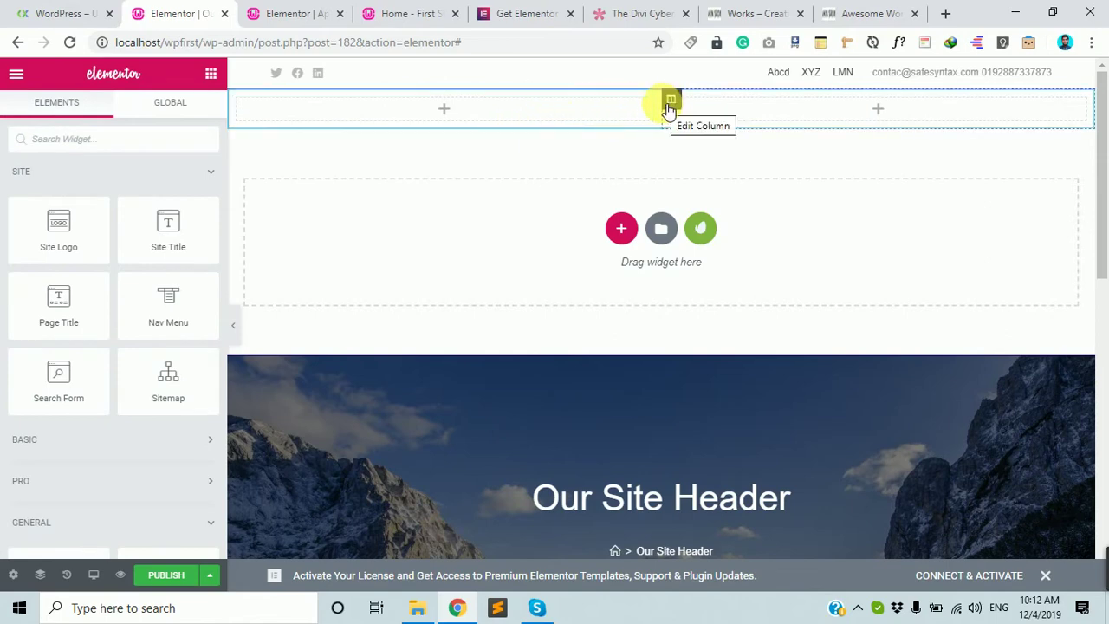
- Narrow the first column of the header section and place a Site Logo widget in it
left_click_drag(642, 108, 361, 128)
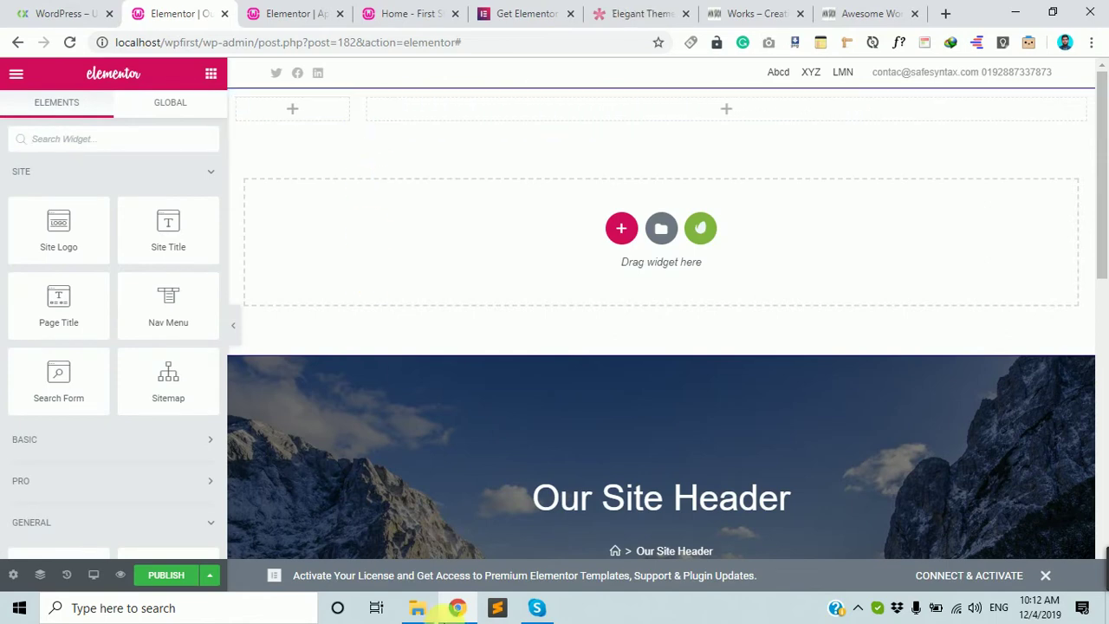
left_click_drag(63, 241, 289, 106)
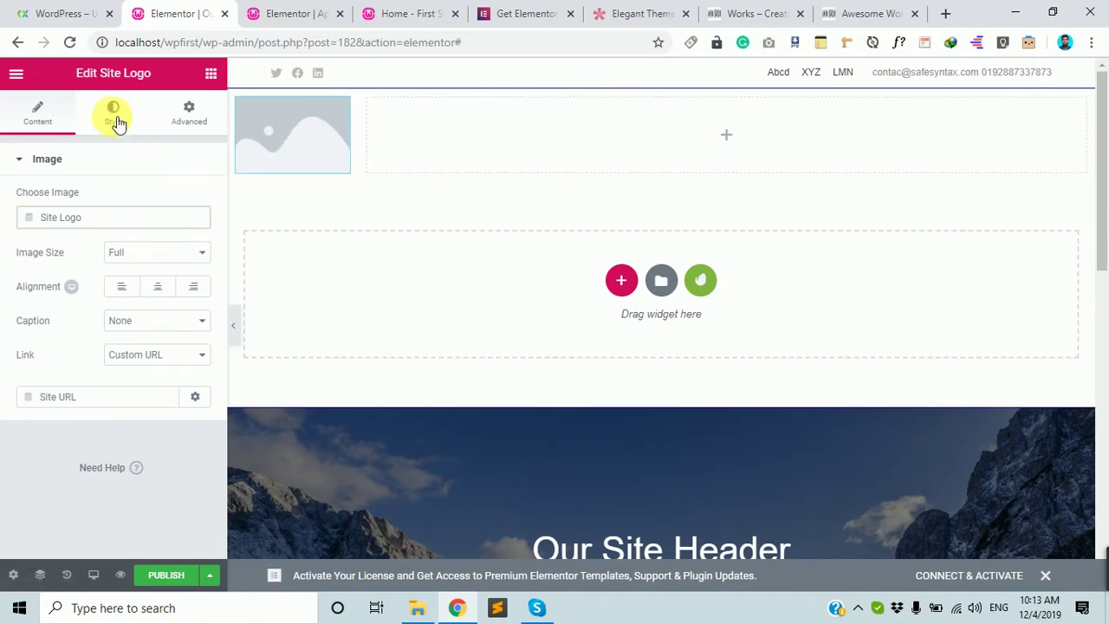
- Examine the Site Logo widget's image source, caption choices and link options
left_click(54, 163)
left_click(59, 165)
left_click_drag(116, 223, 19, 224)
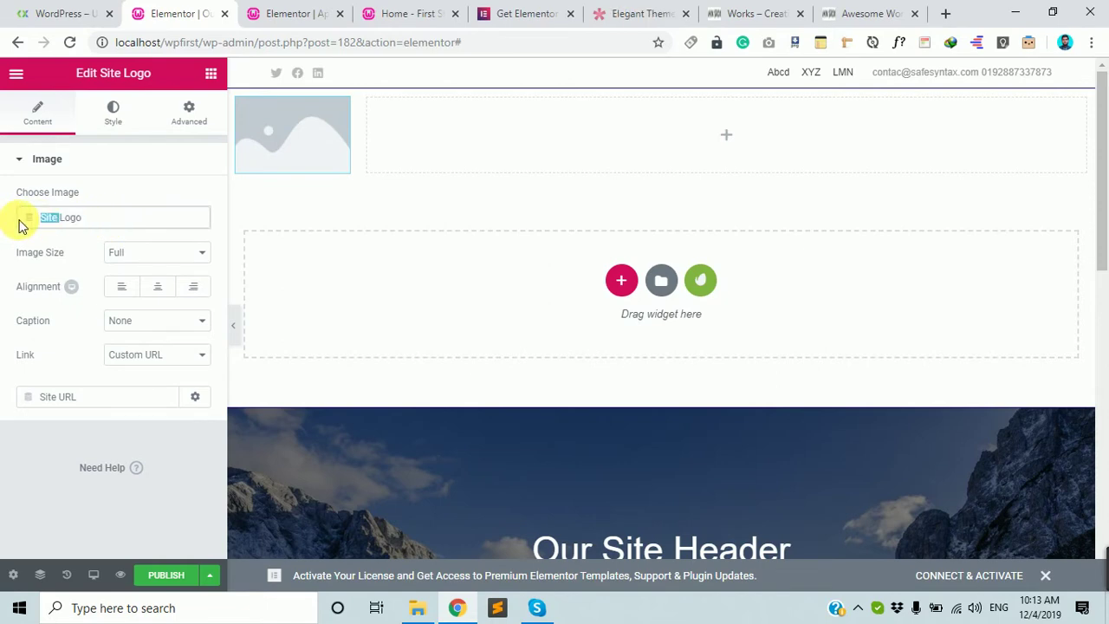
left_click(117, 318)
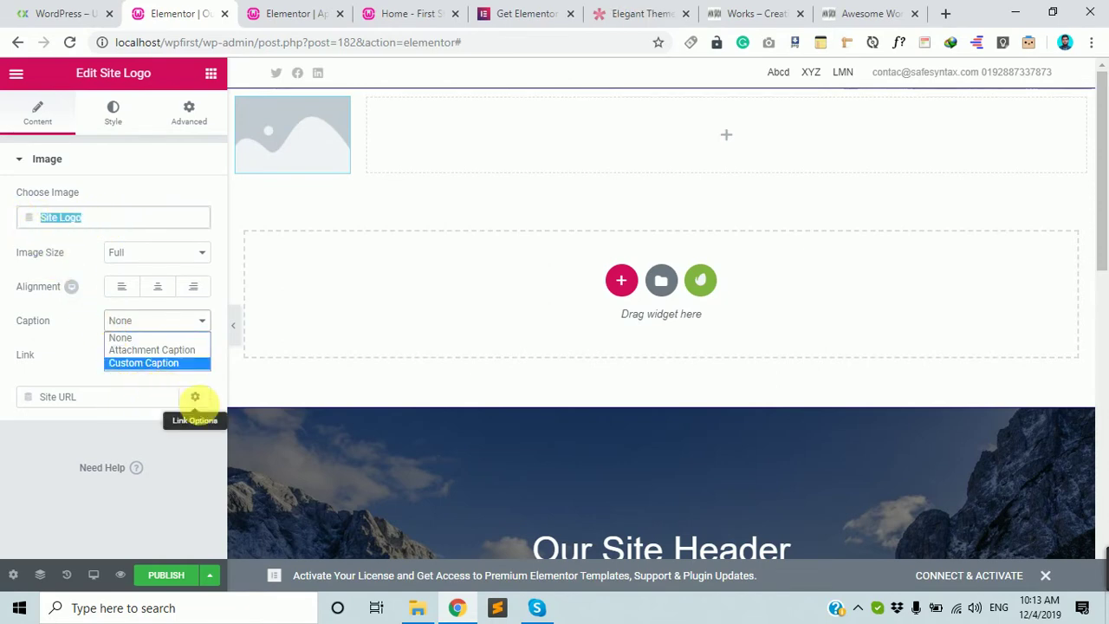
left_click(195, 398)
left_click(201, 404)
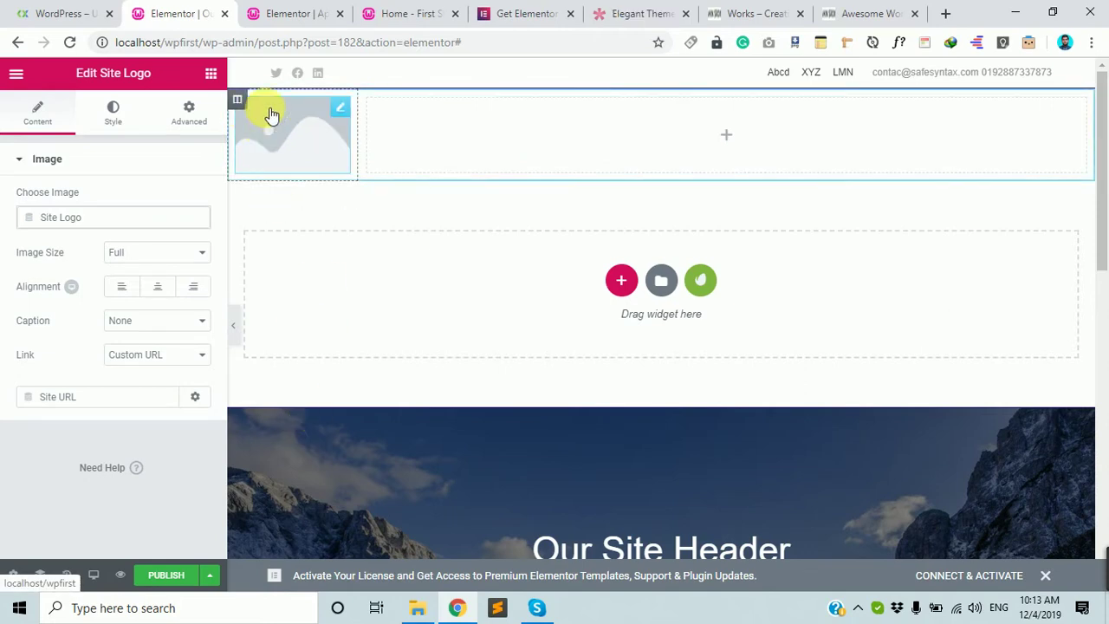
- Check the logo areas of the SafeSyntax page and the site's home page, and return to the header template
left_click(87, 9)
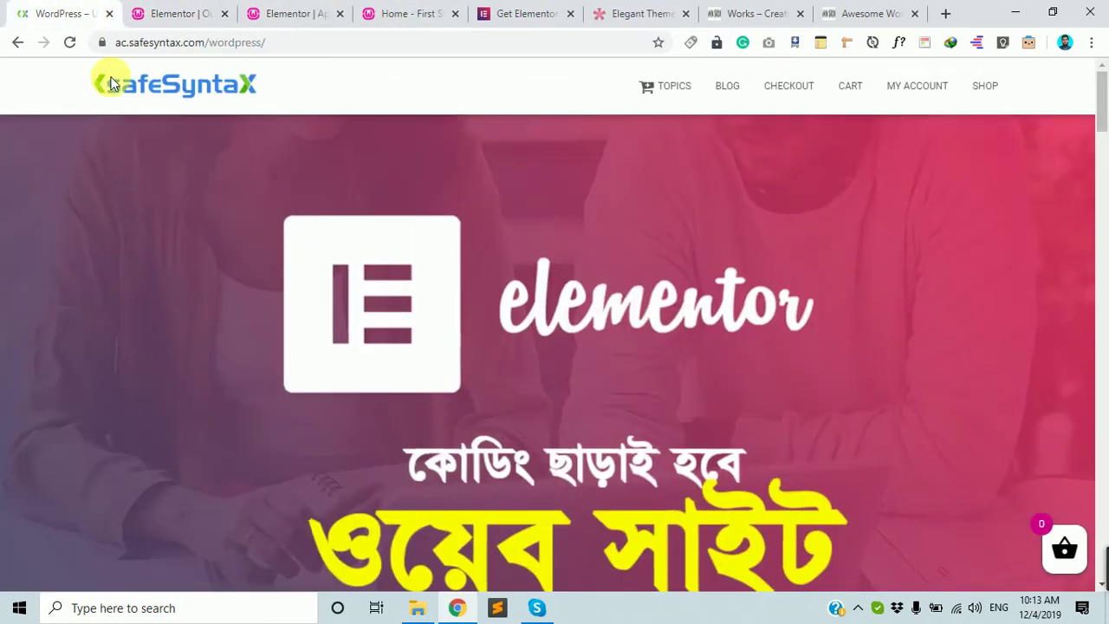
left_click(176, 11)
left_click(24, 80)
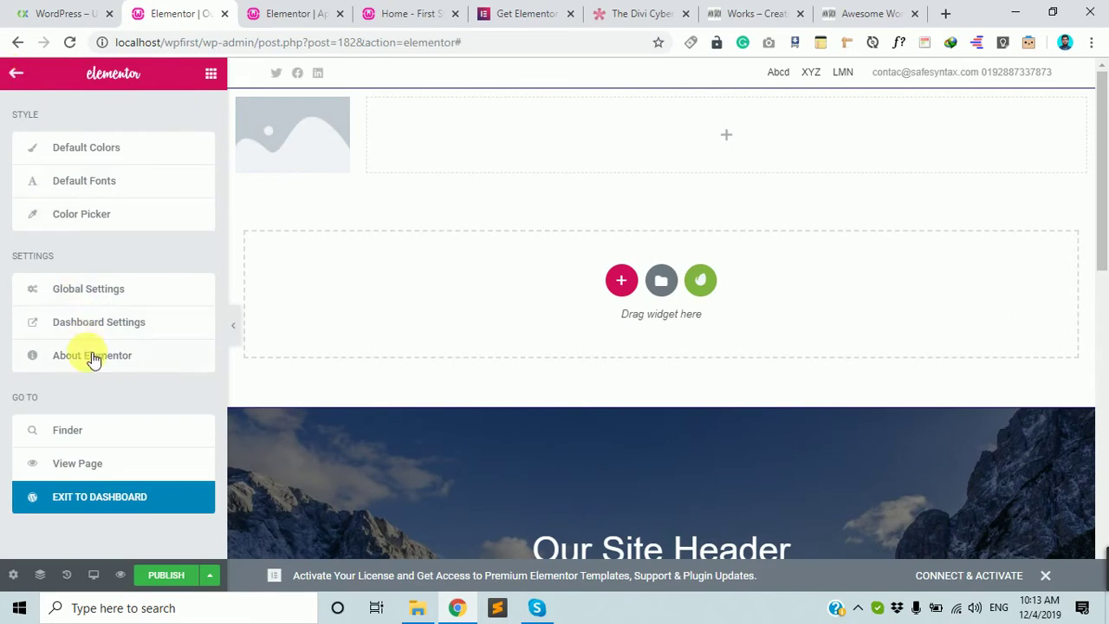
left_click(377, 10)
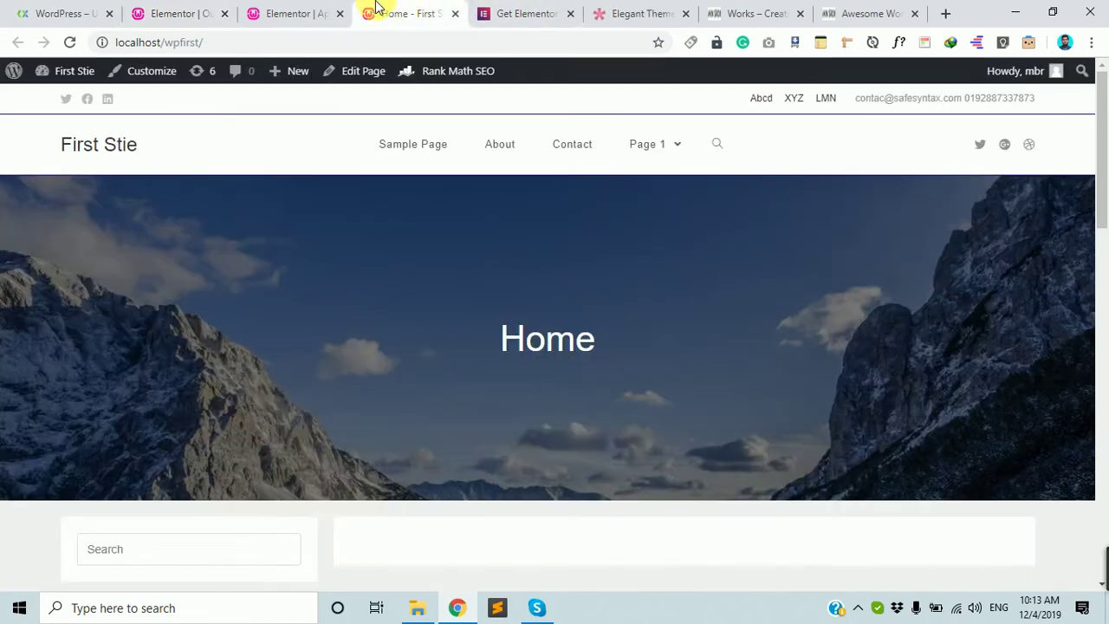
left_click(280, 11)
left_click(416, 11)
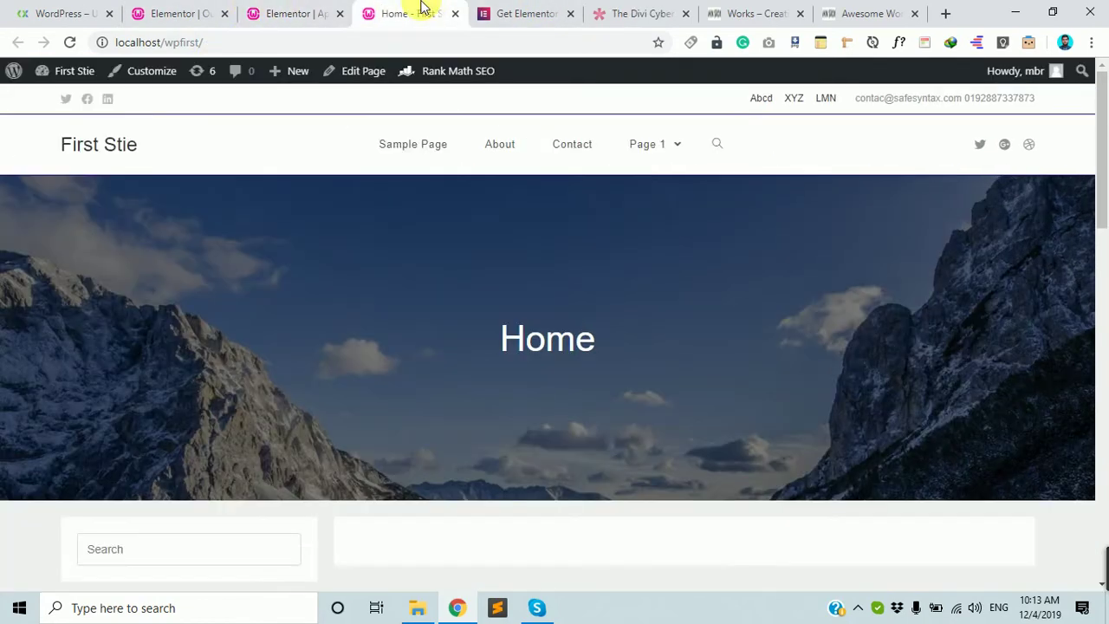
left_click(196, 10)
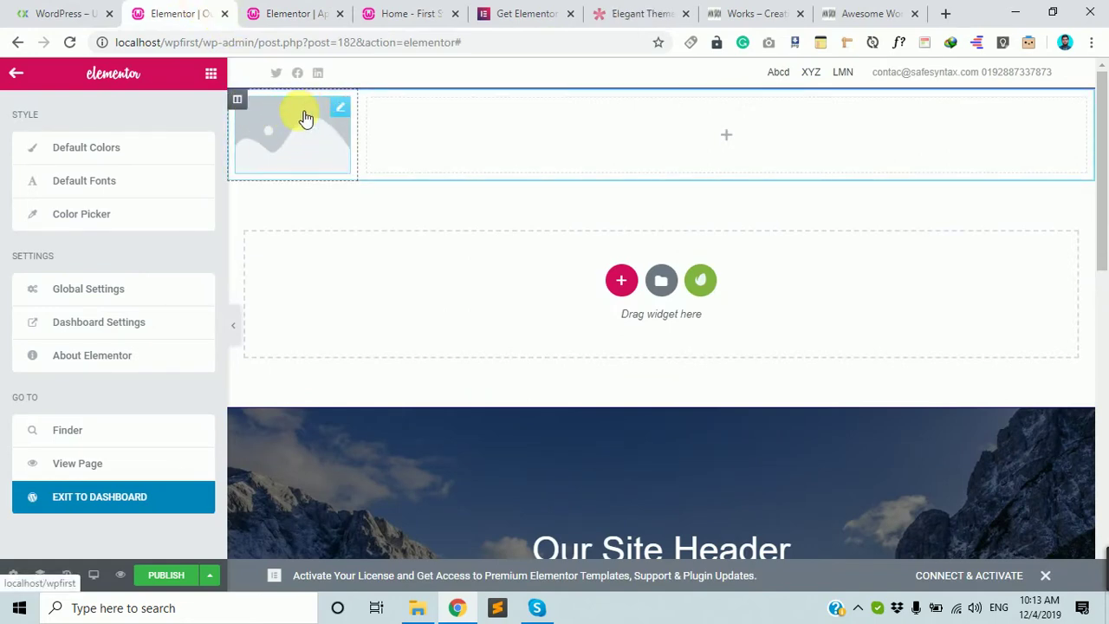
- Delete the Site Logo widget from the first column and place an Image widget there instead
right_click(344, 113)
left_click(393, 344)
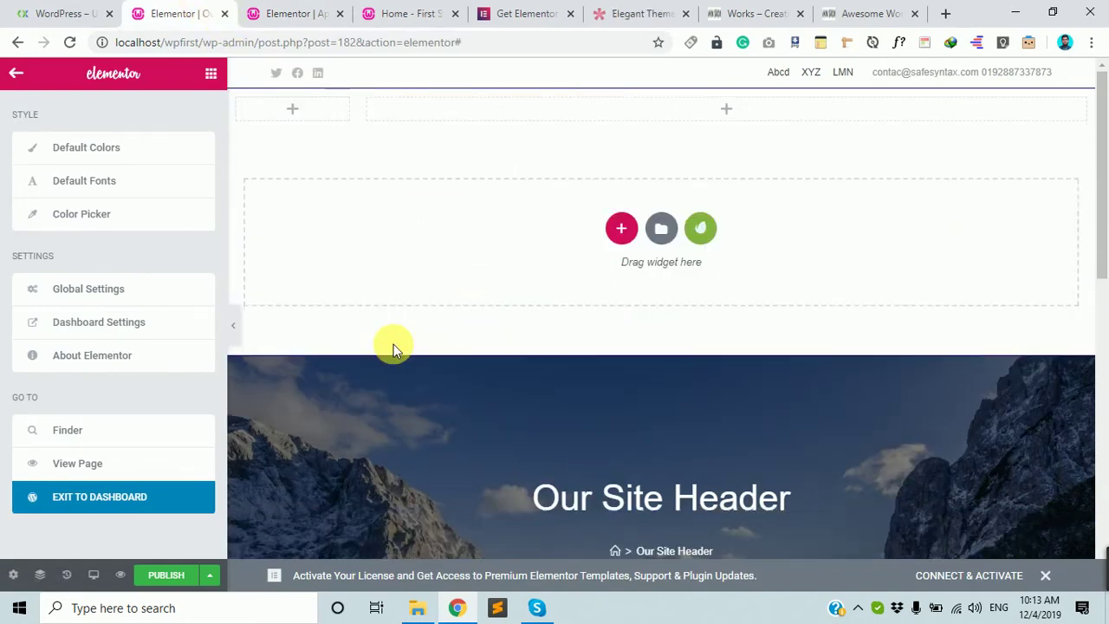
left_click(217, 76)
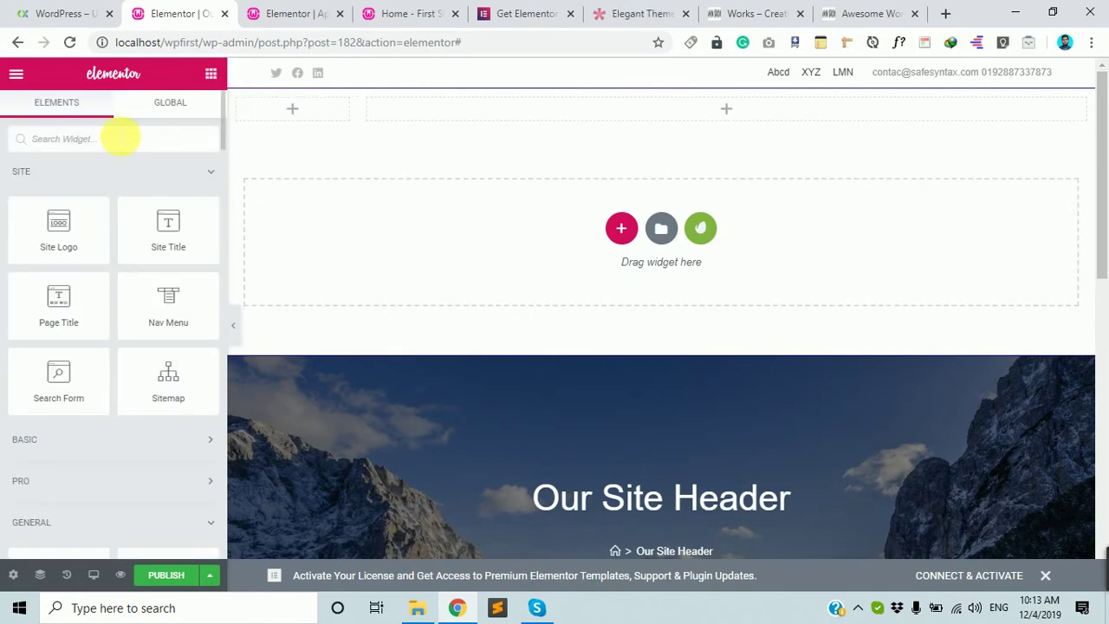
type("im")
left_click_drag(62, 208, 283, 115)
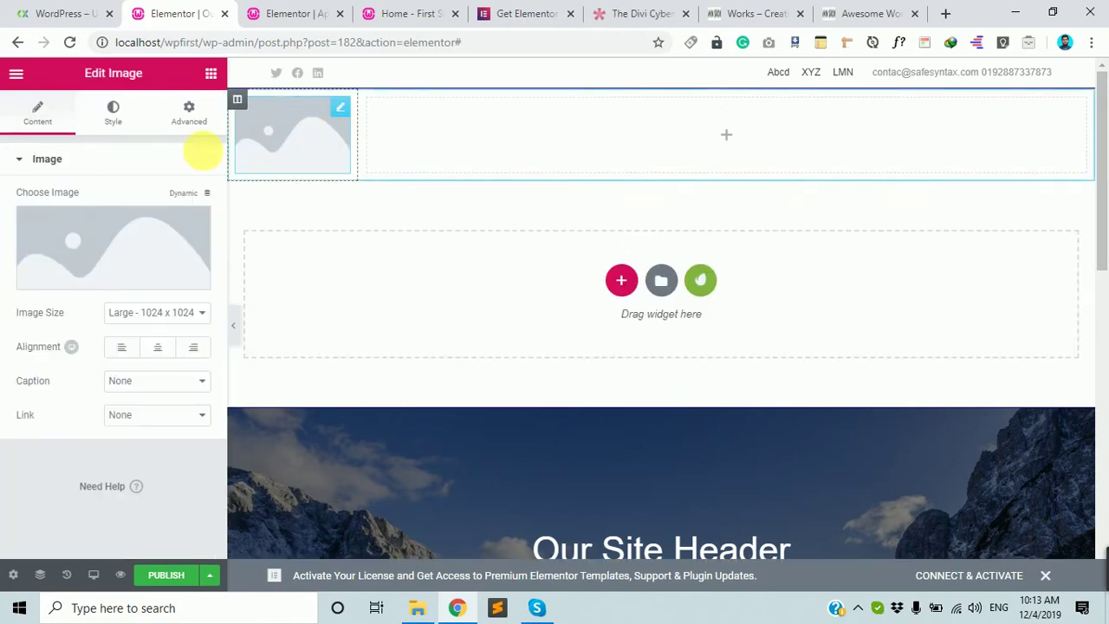
- Browse the media library for the Image widget's logo, and load safesyntax.com in a separate tab
left_click(136, 242)
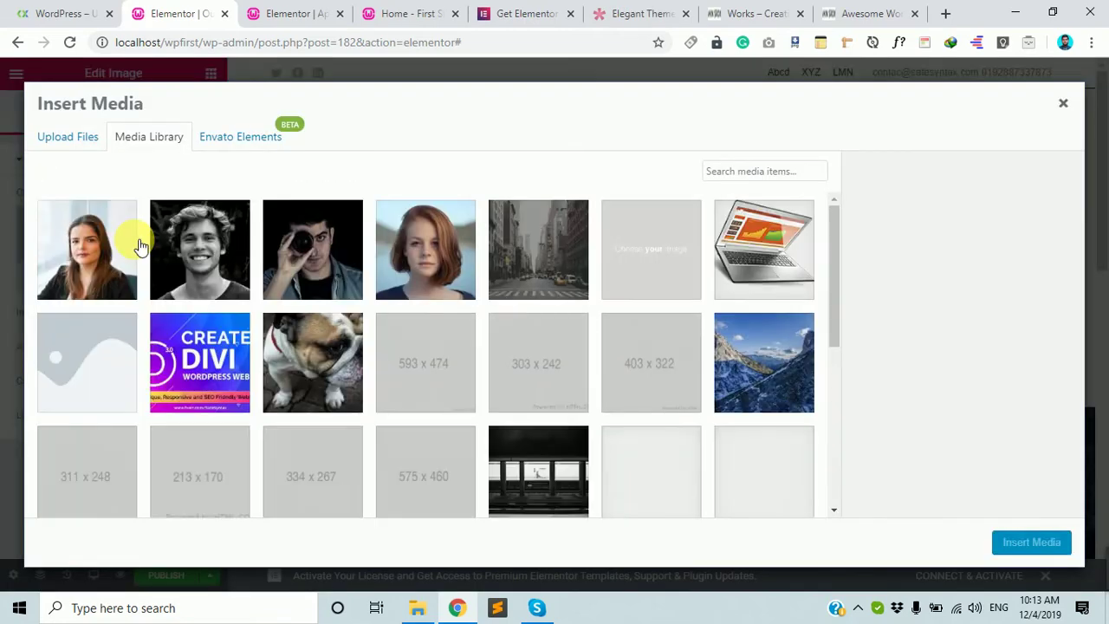
scroll(349, 508, "down", 5)
scroll(352, 508, "up", 8)
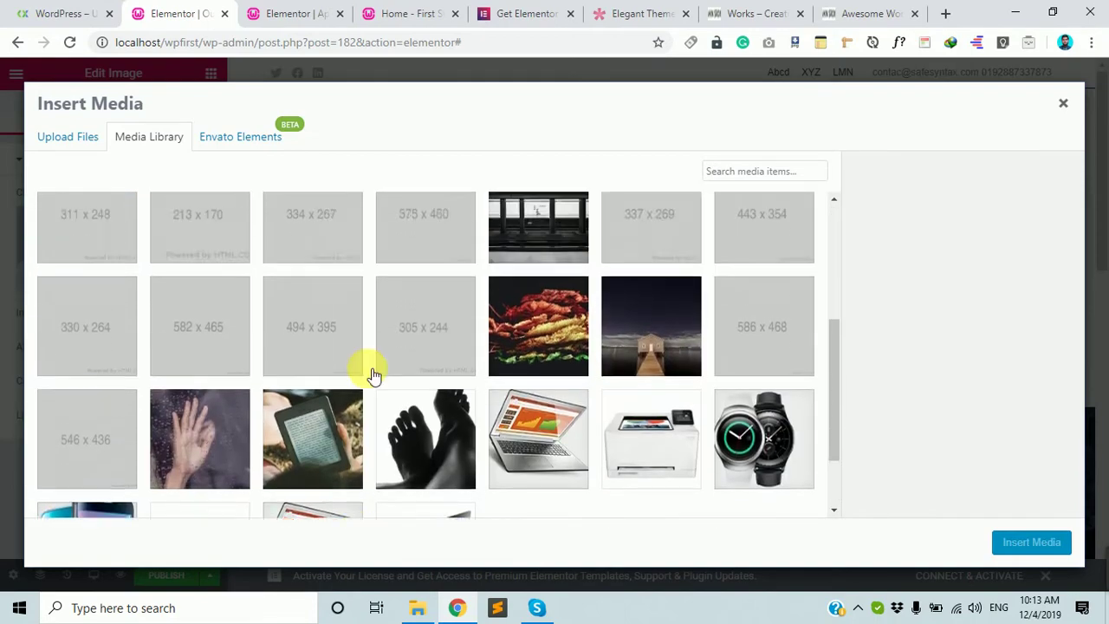
left_click(945, 8)
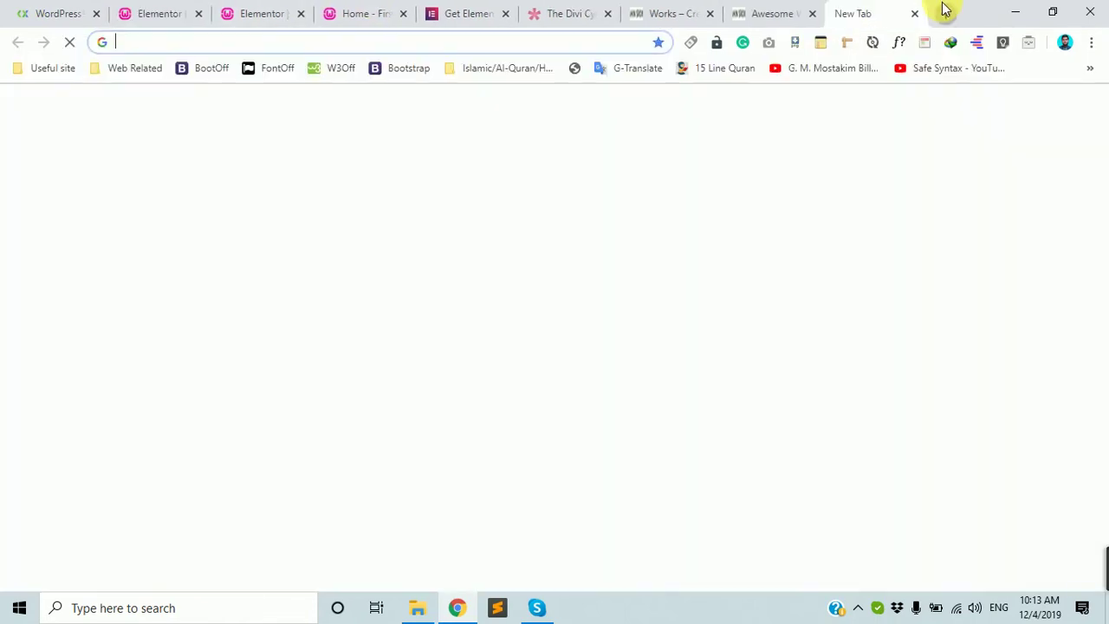
type("sa")
key("Return")
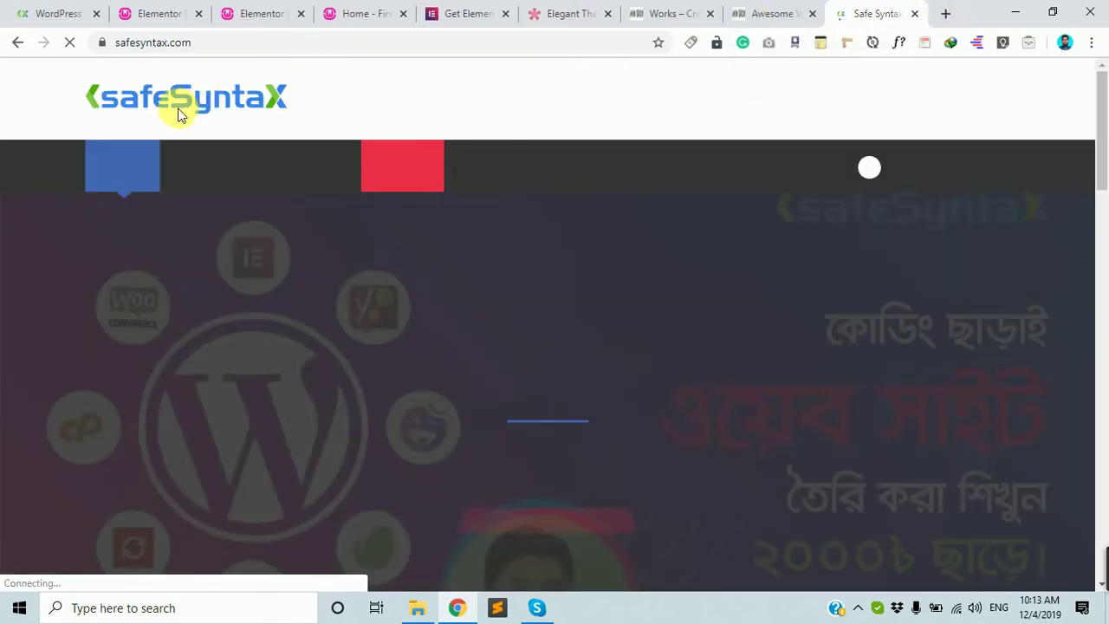
- Open the SafeSyntax site's logo image in its own tab and save it to the Desktop as logo.png
right_click(179, 111)
left_click(299, 260)
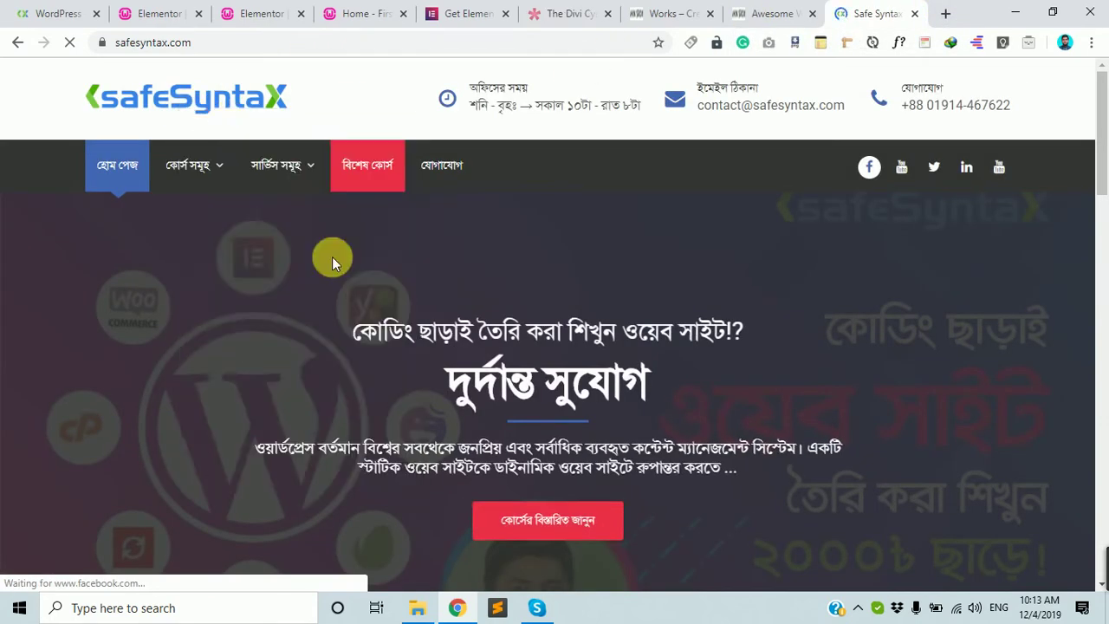
left_click(901, 13)
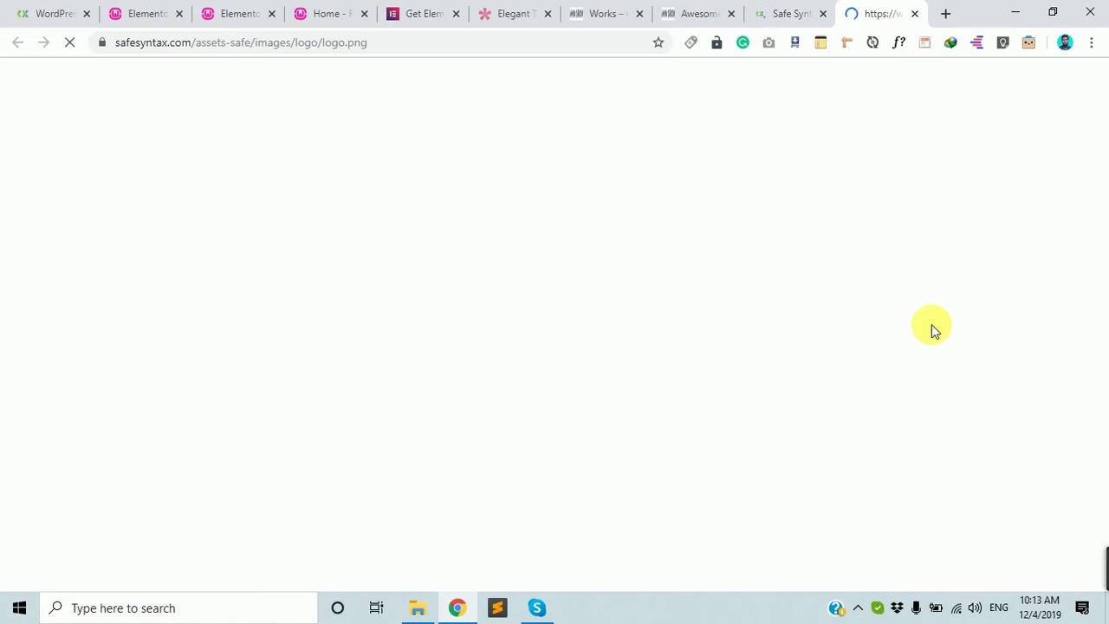
key("ctrl+s")
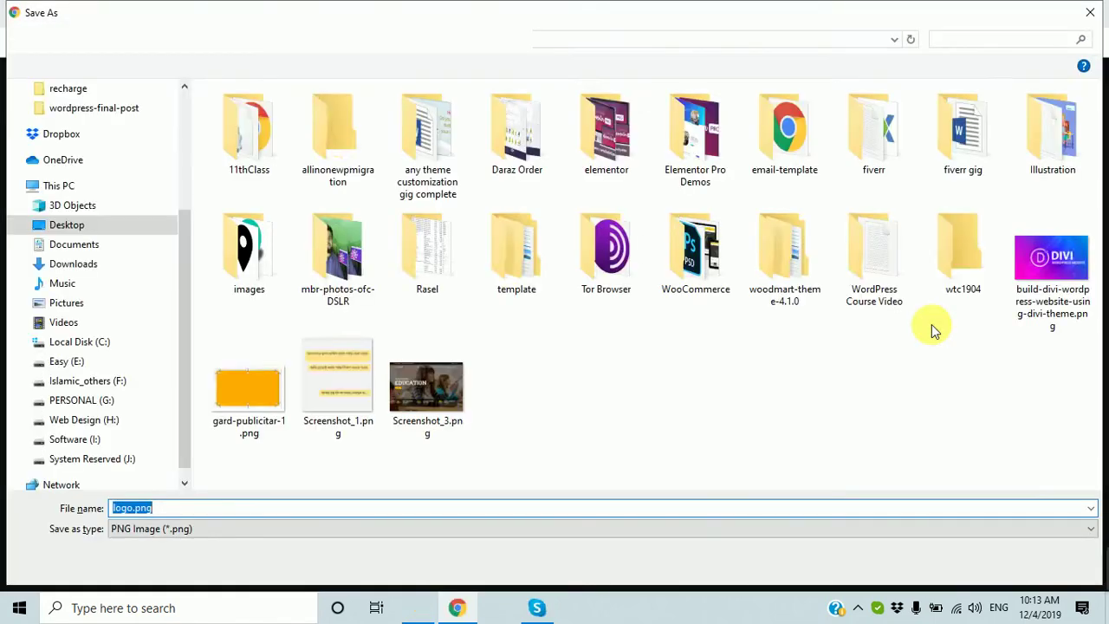
left_click(971, 564)
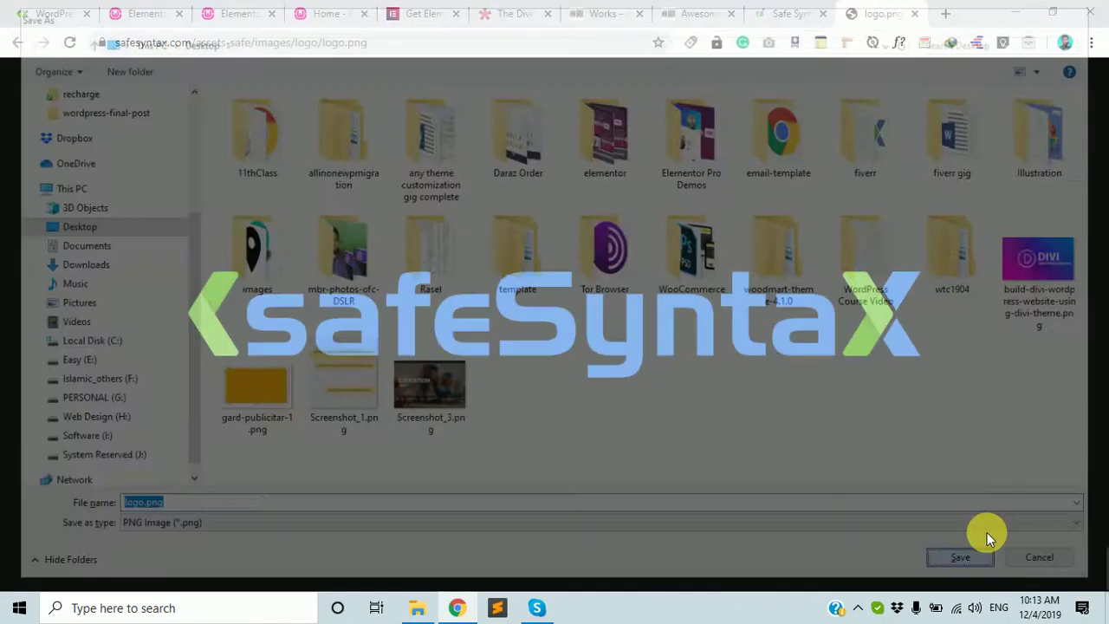
- Upload logo.png to the media library, insert it in the header's Image widget, and widen the logo's column
left_click(125, 10)
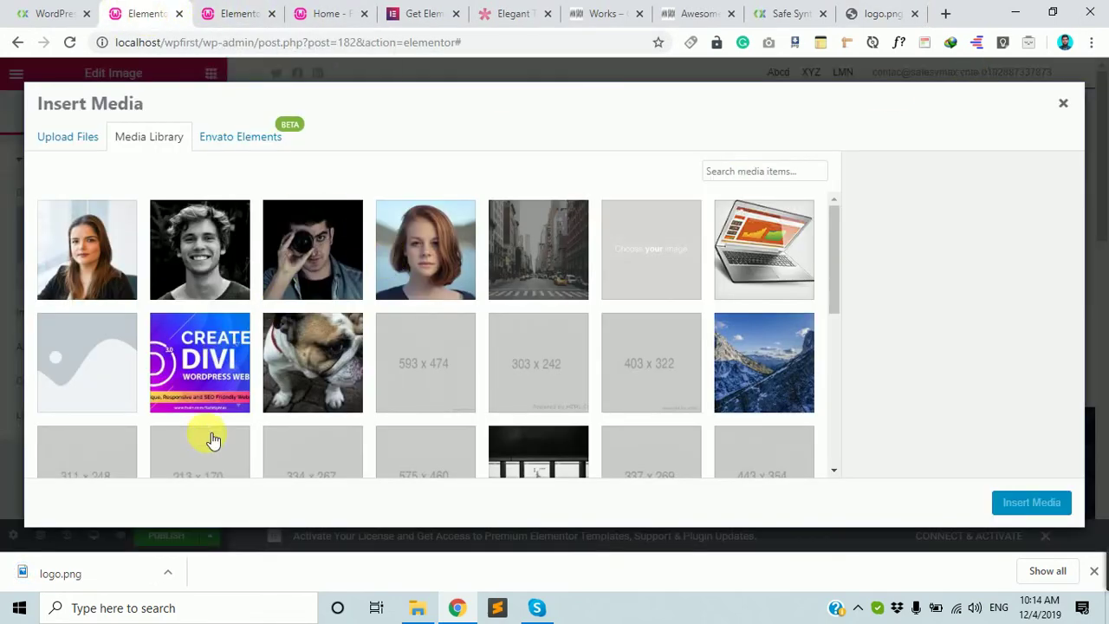
left_click_drag(99, 564, 290, 388)
left_click_drag(157, 477, 385, 273)
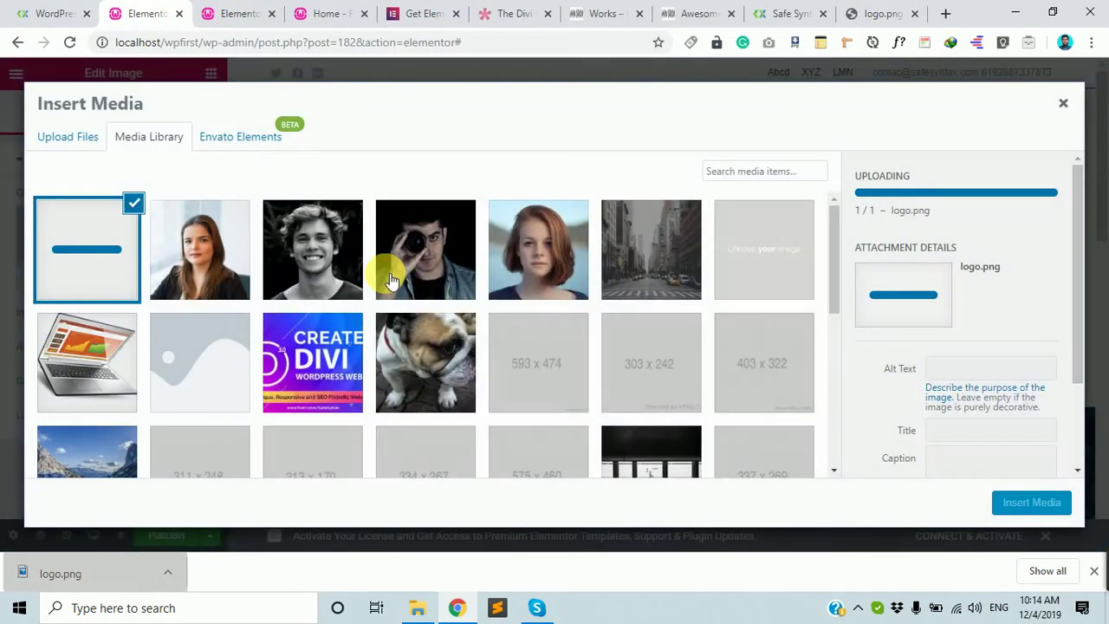
left_click(1031, 503)
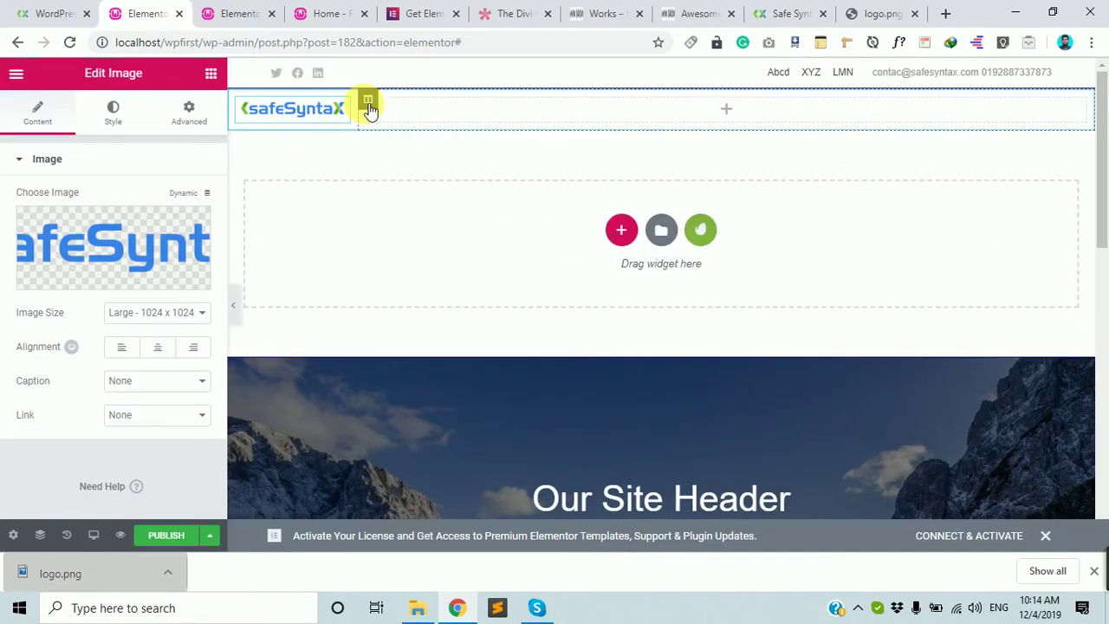
left_click_drag(358, 108, 479, 115)
- Try a custom width on the logo image, clear it, and look over the remaining style options
left_click(114, 113)
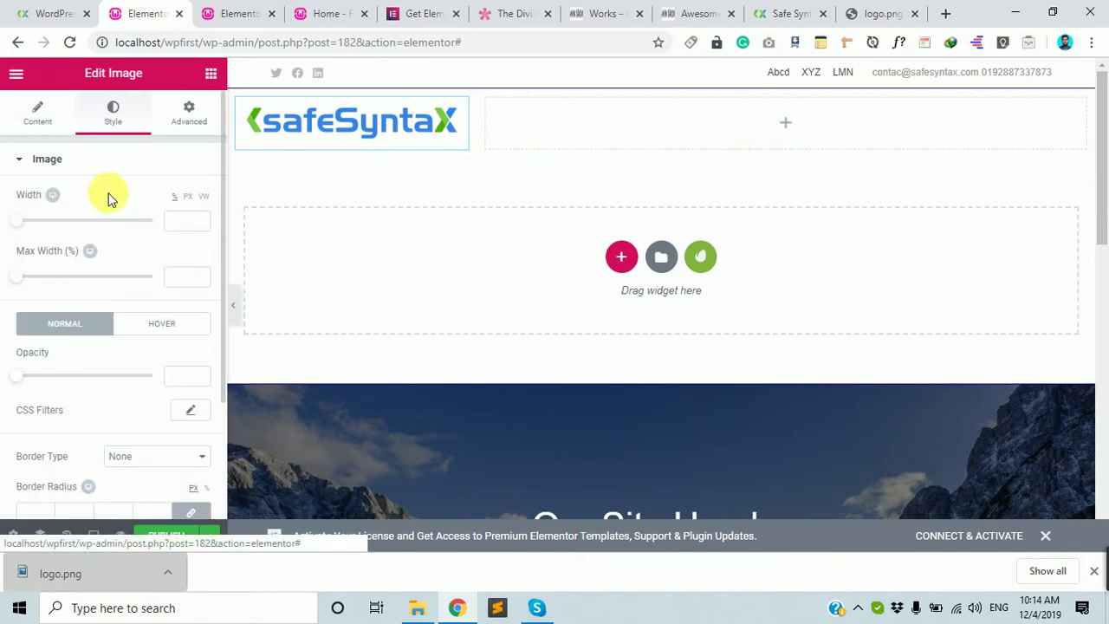
left_click_drag(29, 226, 98, 219)
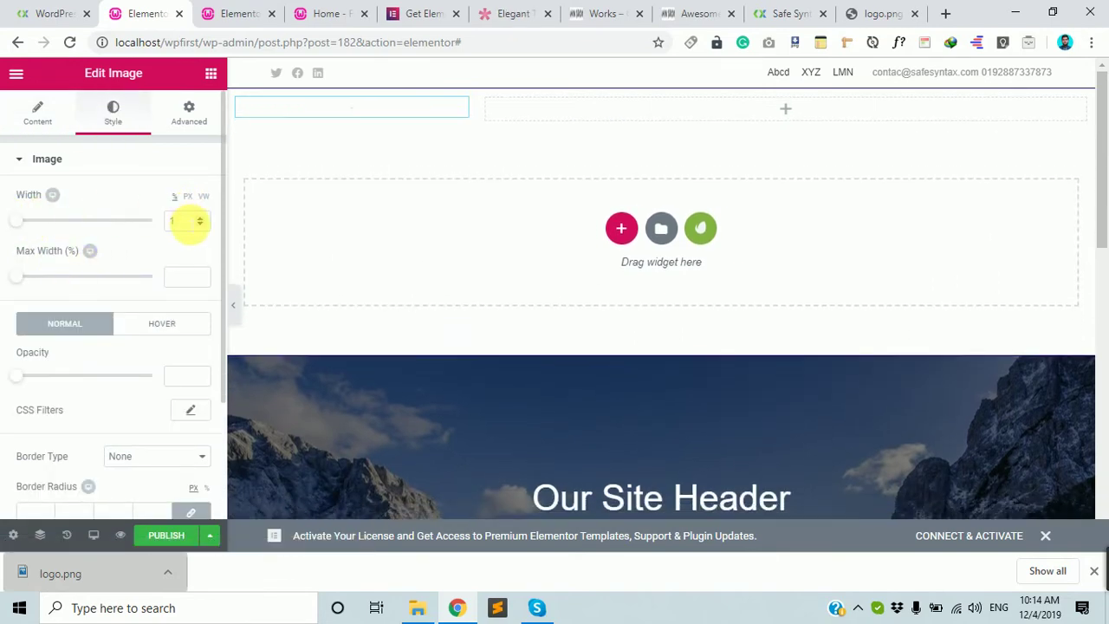
left_click(184, 221)
key("BackSpace")
key("BackSpace")
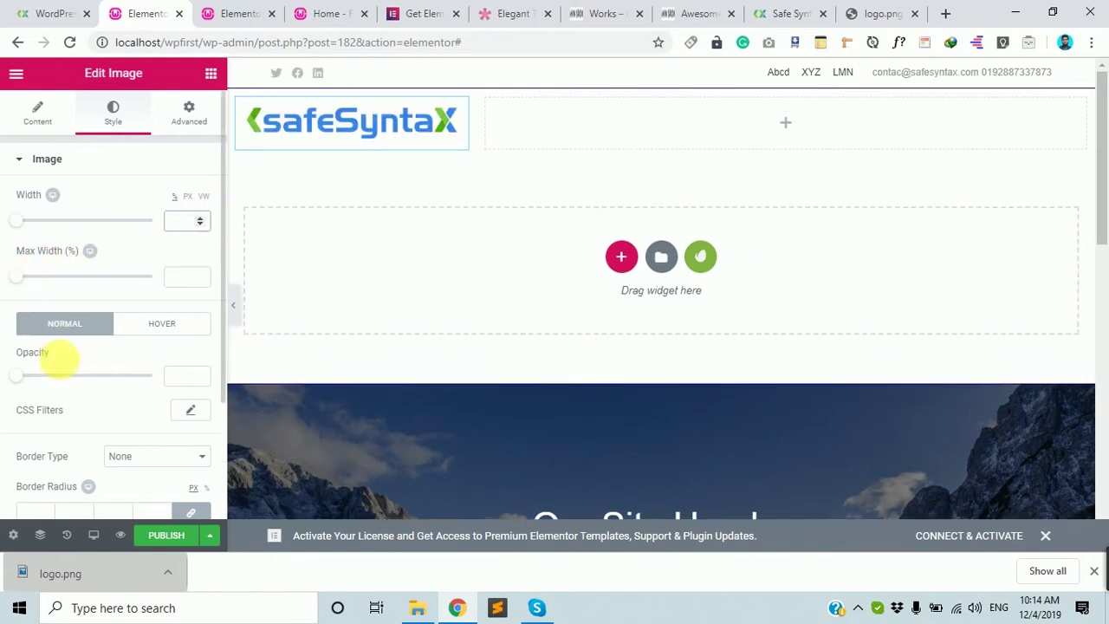
scroll(116, 446, "down", 2)
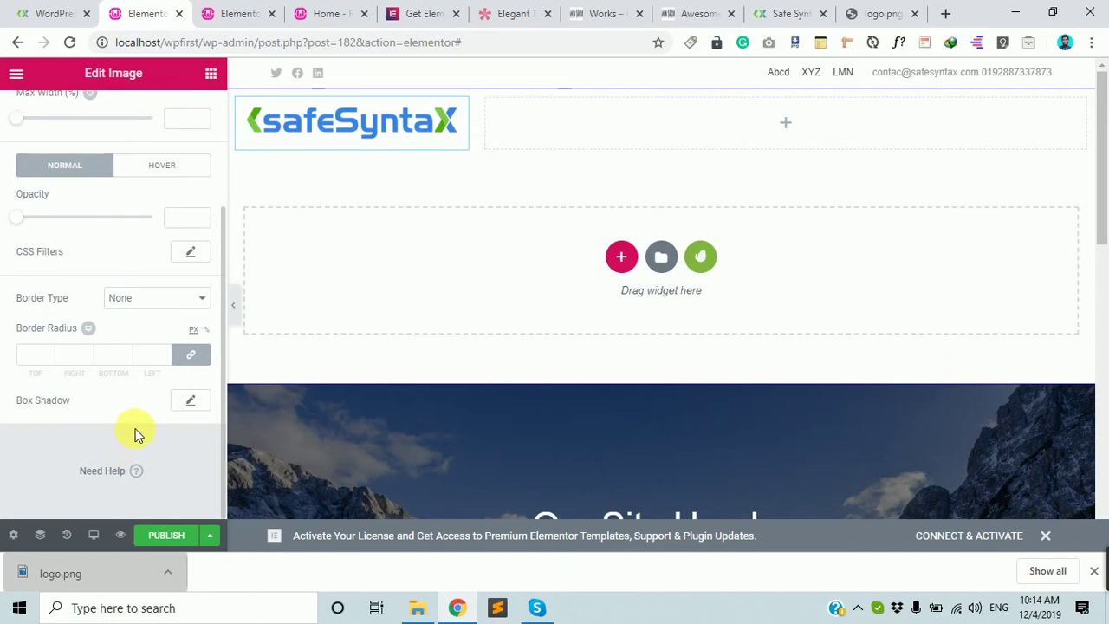
scroll(131, 433, "up", 3)
left_click(39, 111)
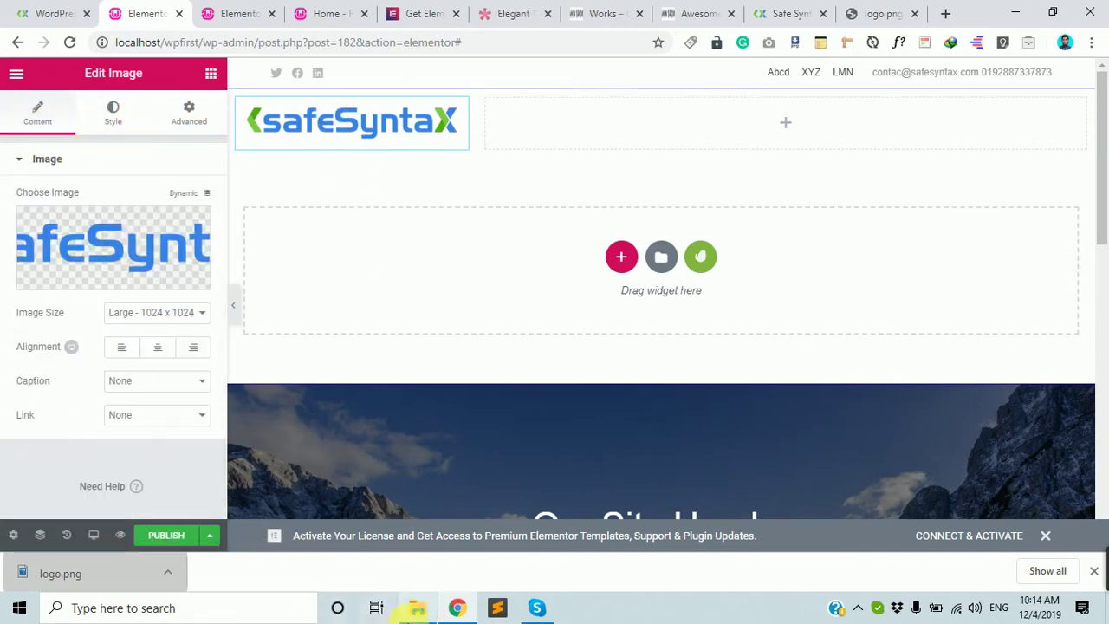
- Place a Nav Menu widget in the header's second column and view its menu choices
left_click(788, 125)
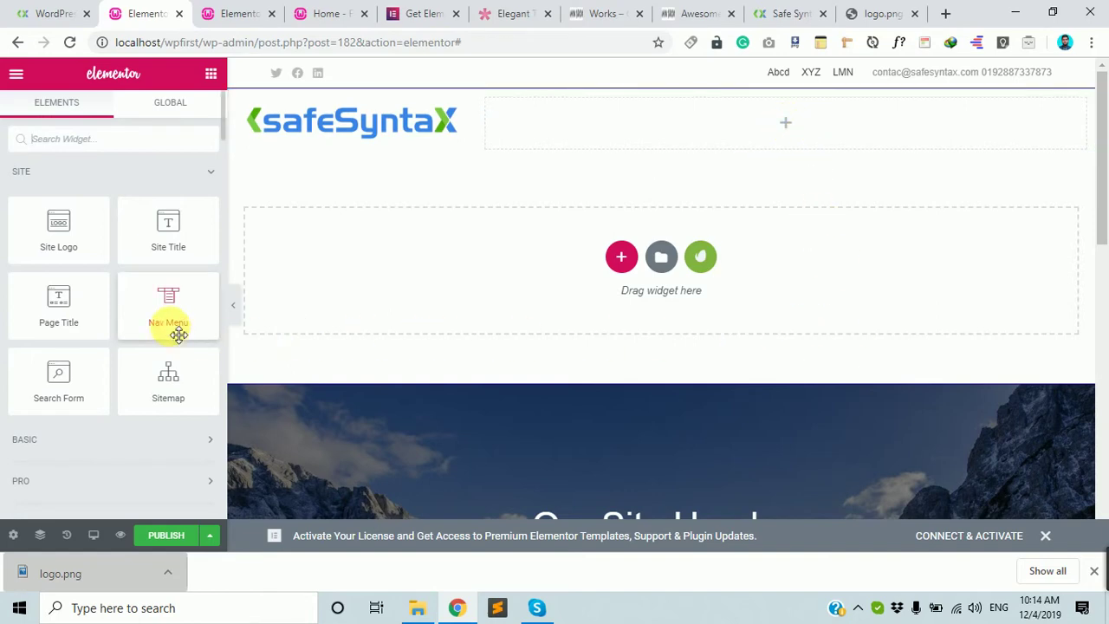
left_click_drag(182, 324, 669, 114)
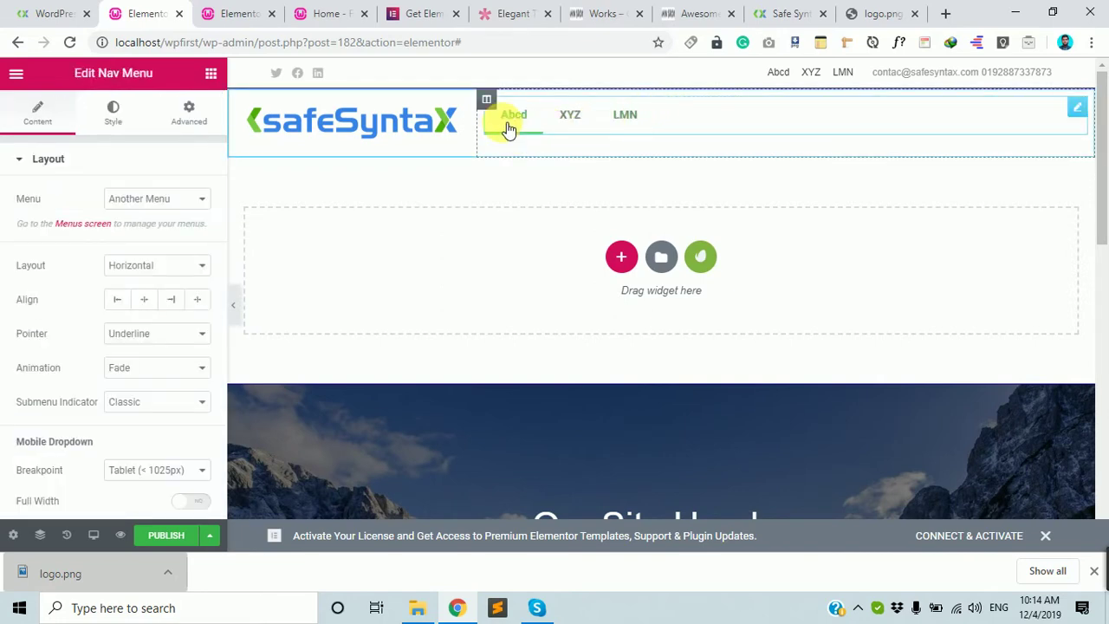
left_click(202, 199)
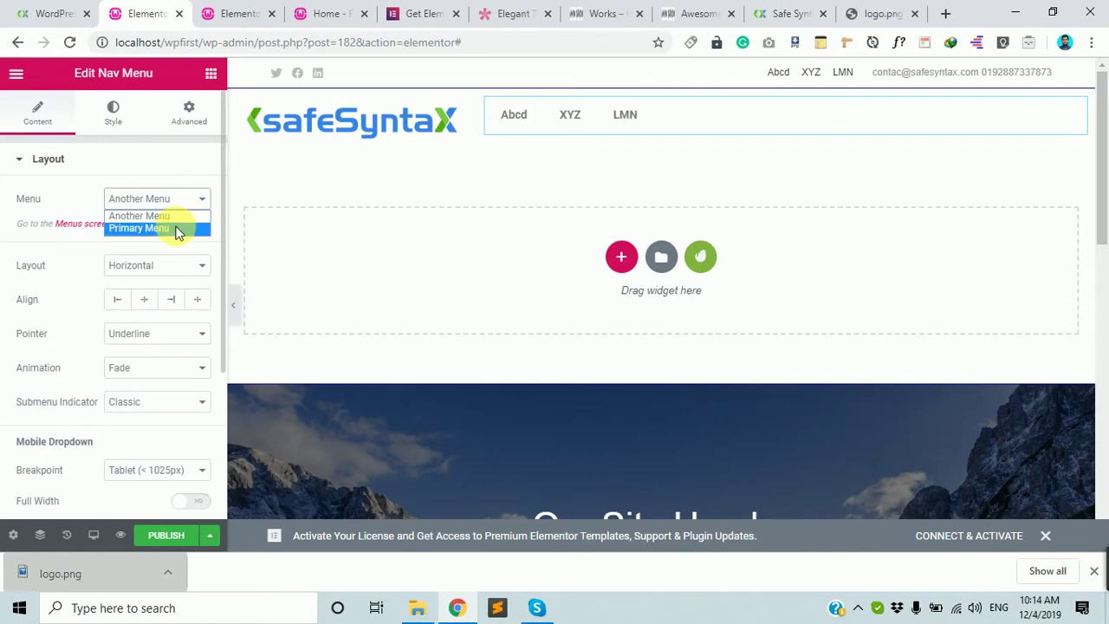
- Open the WordPress dashboard in a separate tab and go to the Menus page
left_click(26, 13)
left_click(147, 13)
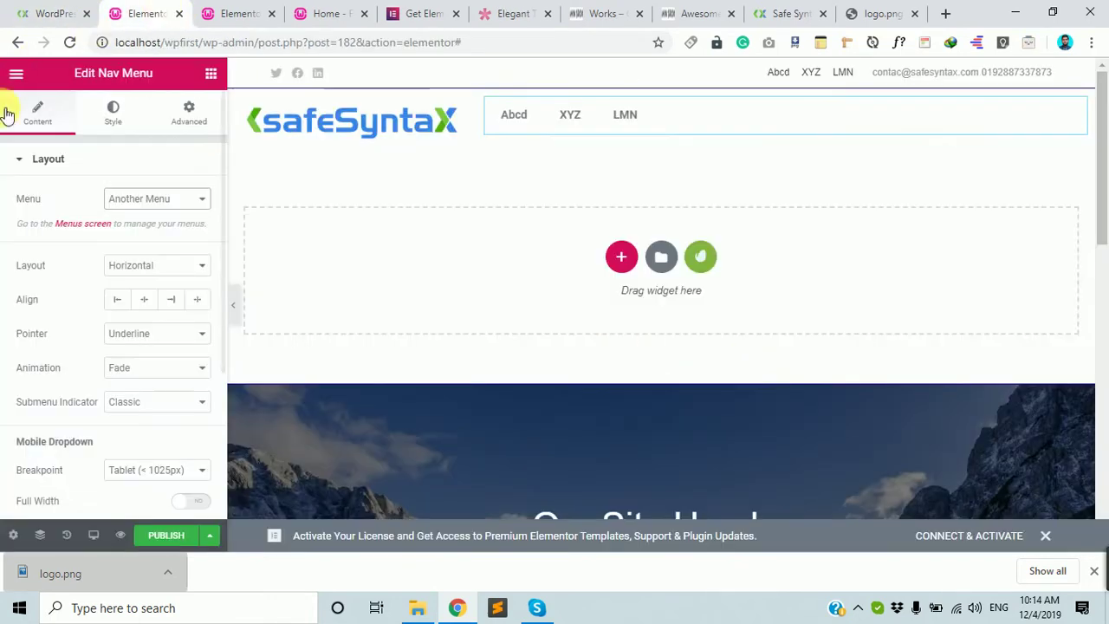
left_click(15, 73)
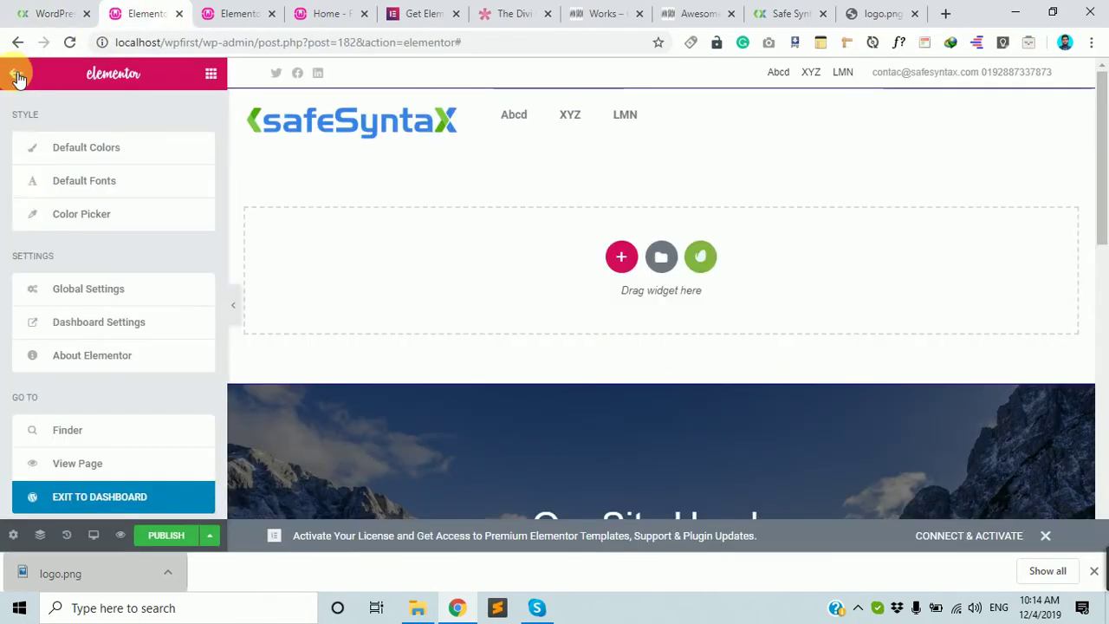
left_click(100, 499)
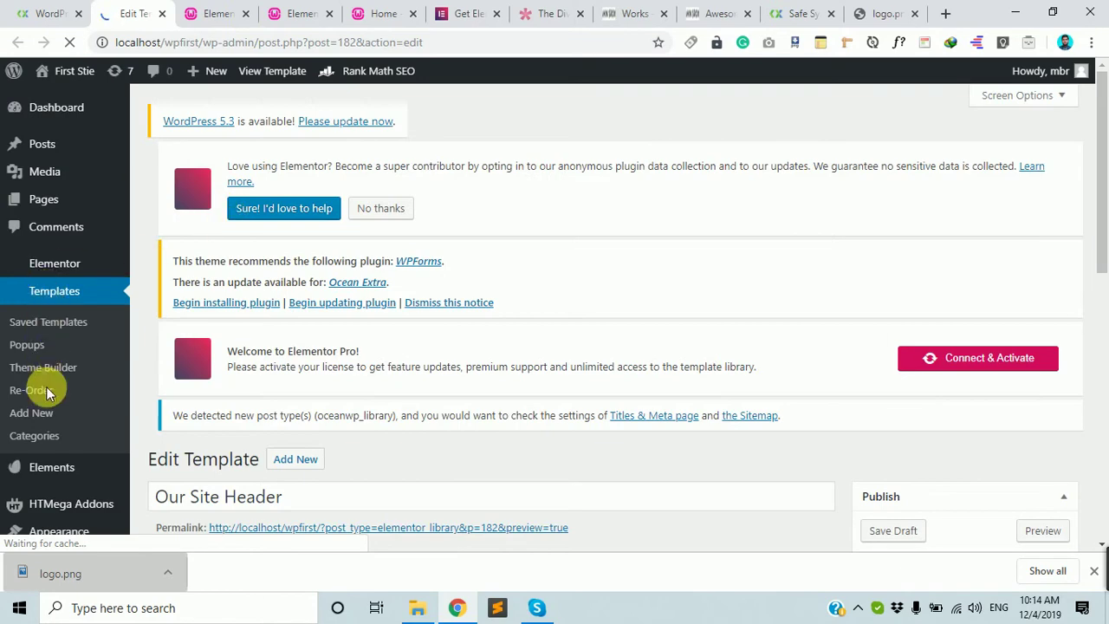
scroll(76, 471, "down", 3)
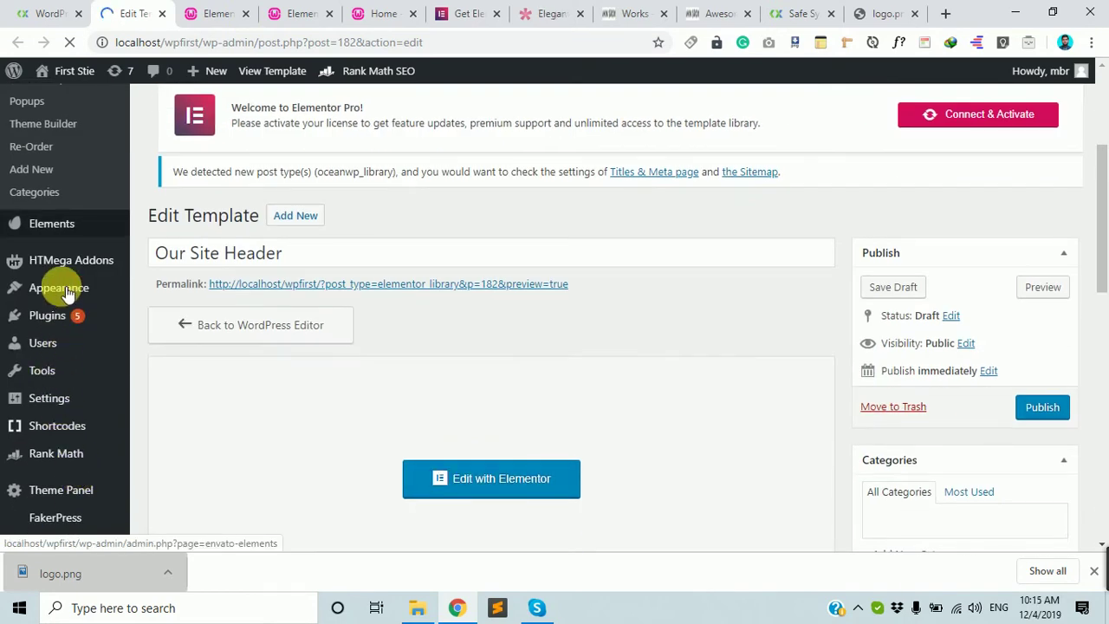
mouse_move(59, 287)
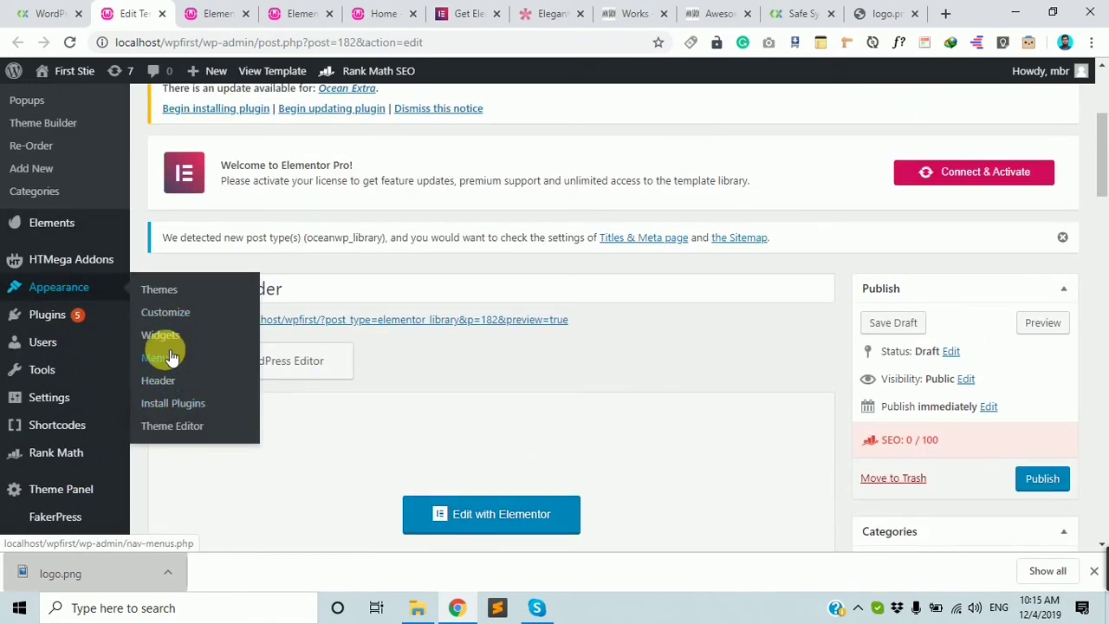
left_click(170, 358)
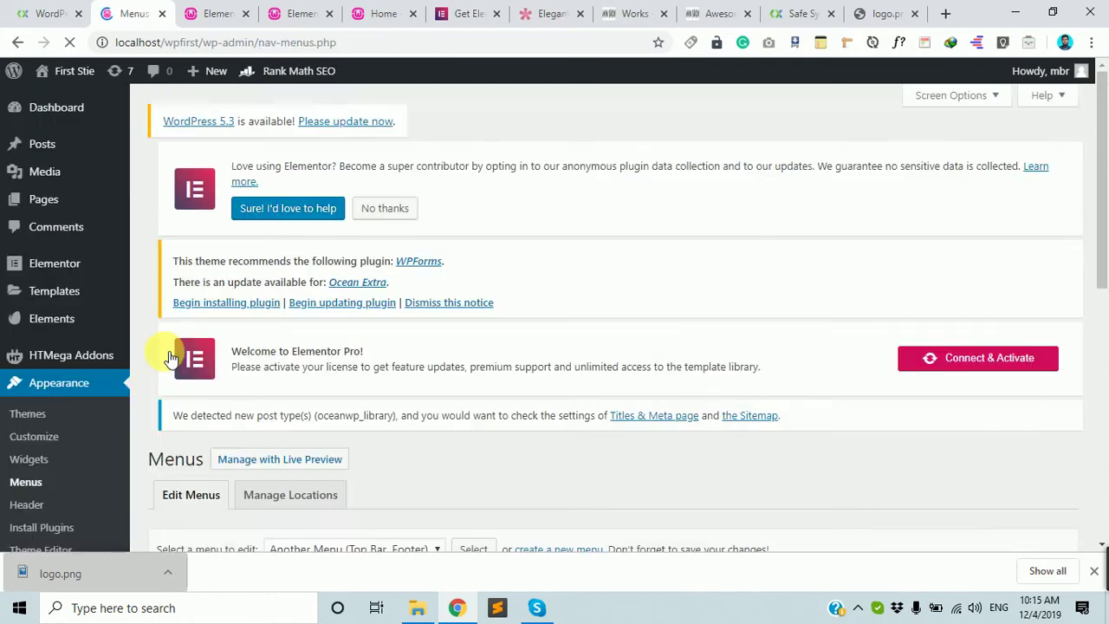
- Examine the items and display locations of Another Menu, and load Primary Menu to examine its structure
scroll(339, 421, "down", 3)
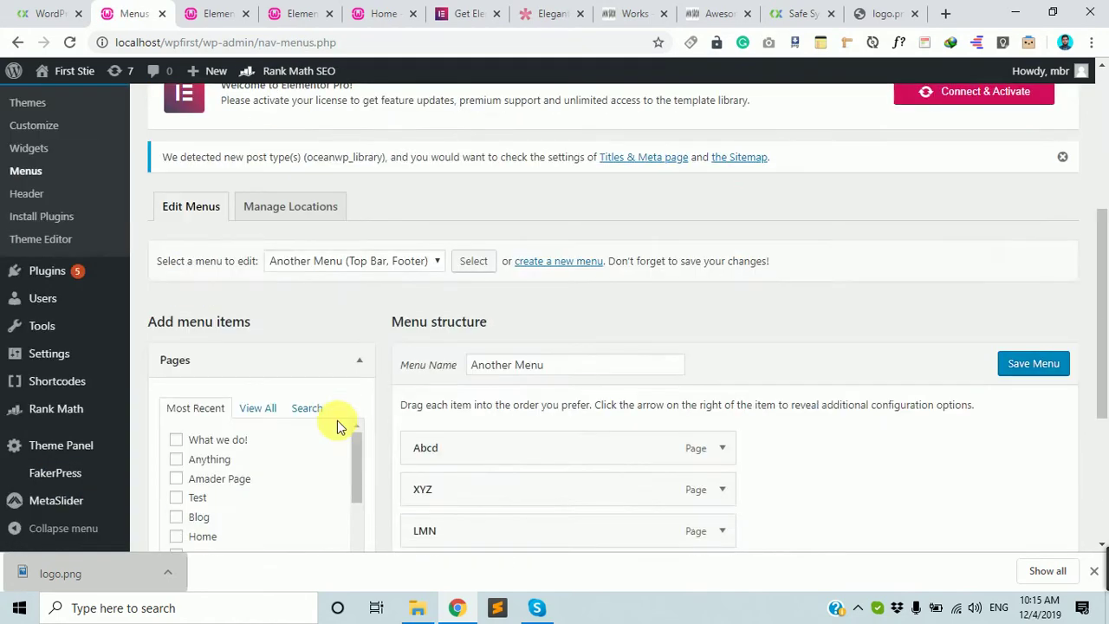
scroll(339, 421, "down", 5)
scroll(607, 451, "down", 1)
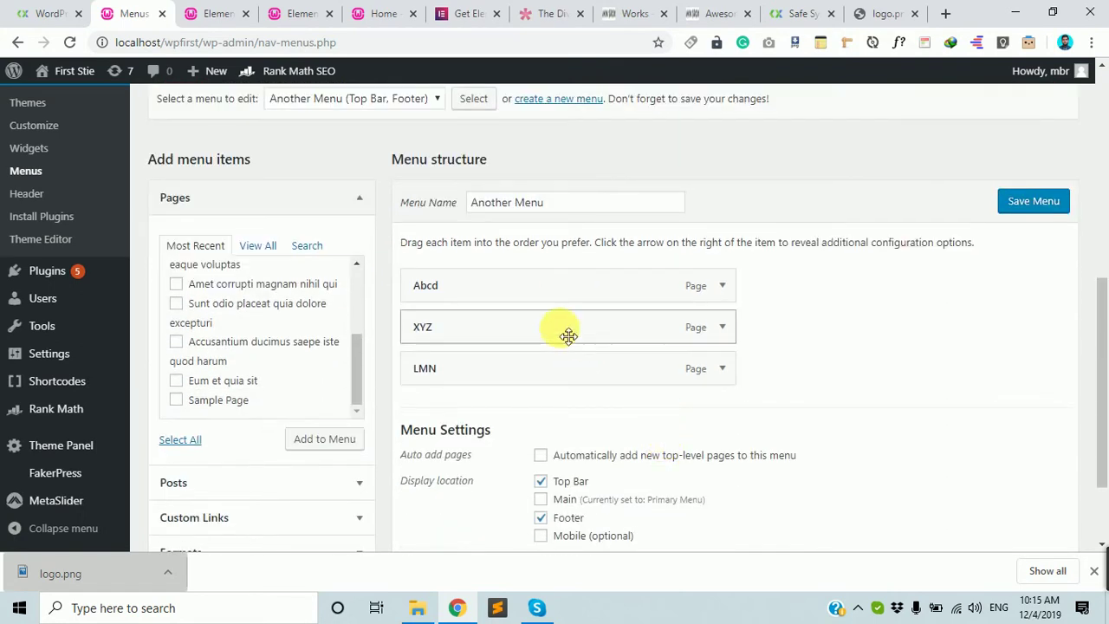
scroll(476, 251, "up", 1)
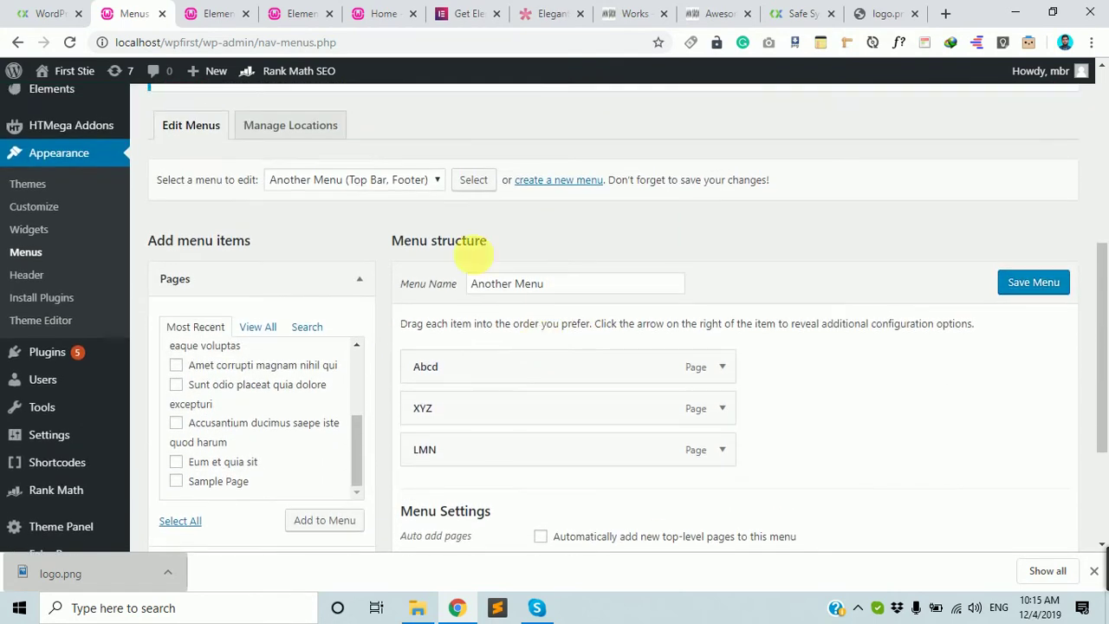
left_click(400, 179)
left_click(396, 216)
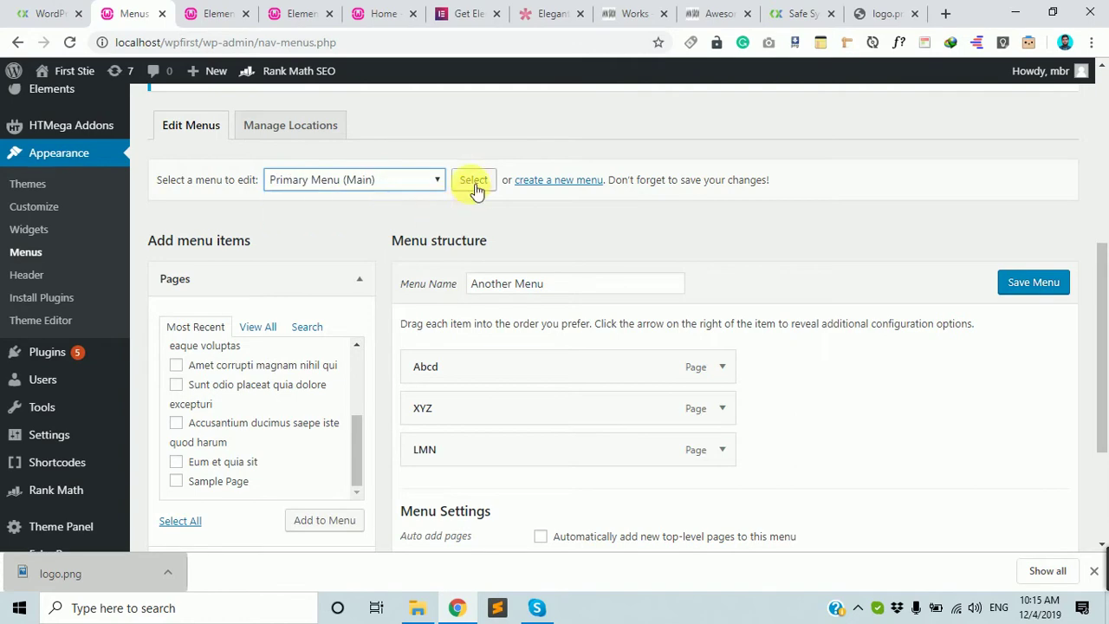
left_click(473, 181)
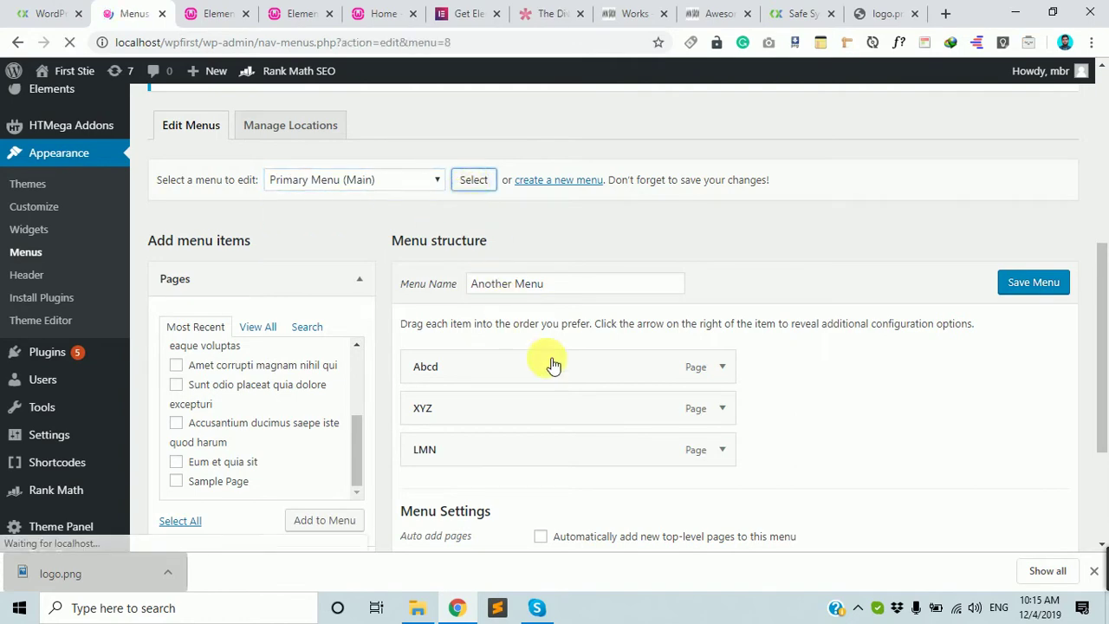
scroll(554, 398, "down", 8)
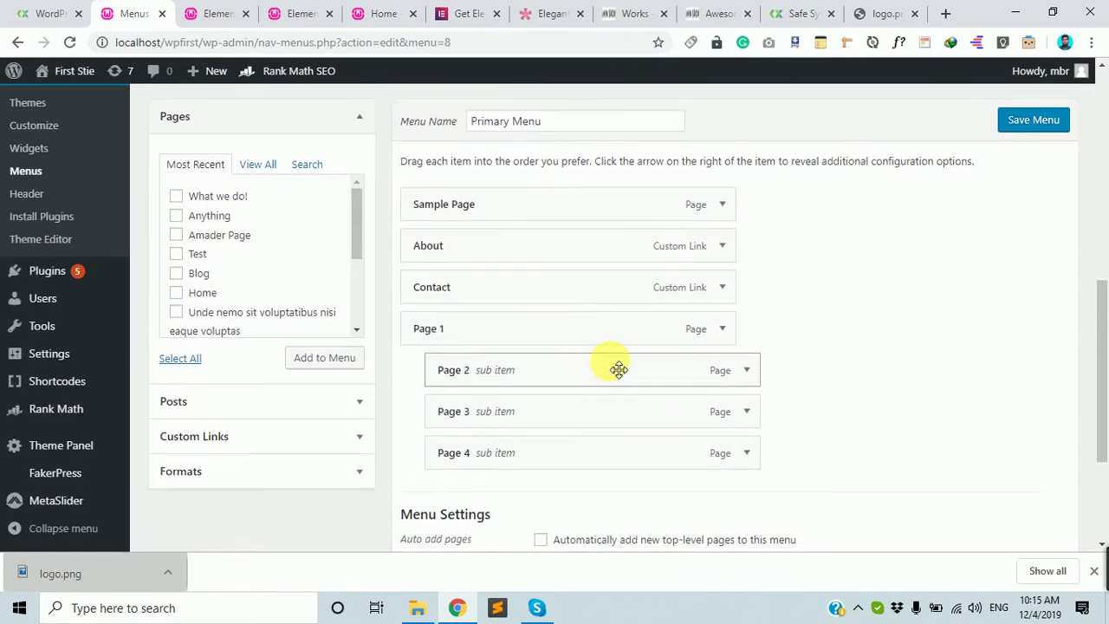
scroll(511, 390, "up", 8)
- Check the Nav Menu widget's menu choices in the header template, and return to Primary Menu's structure
left_click(217, 13)
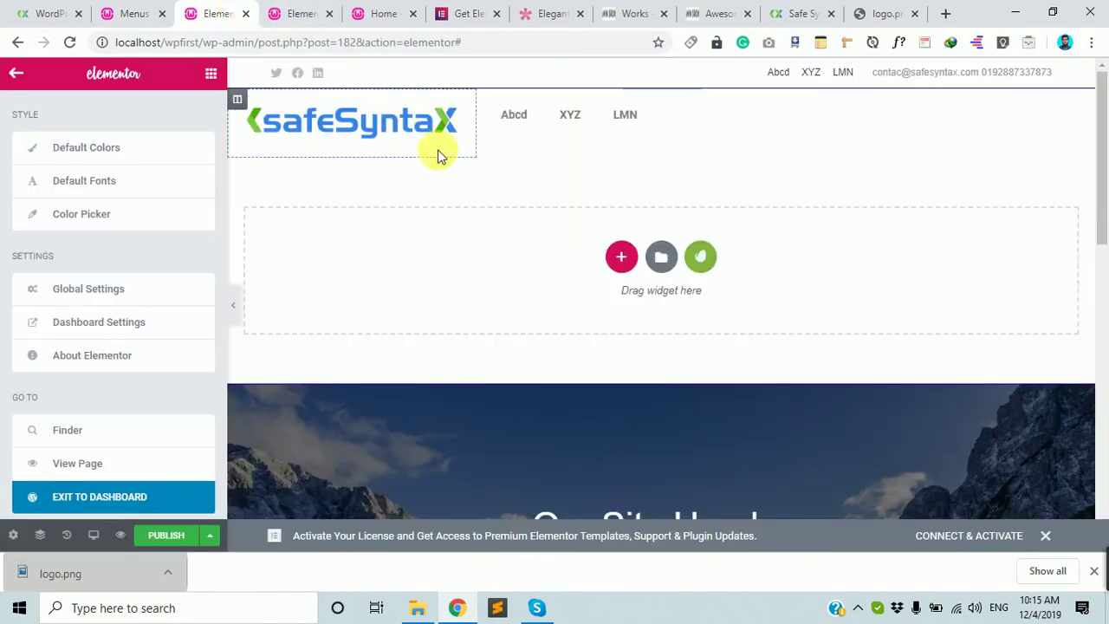
left_click(713, 119)
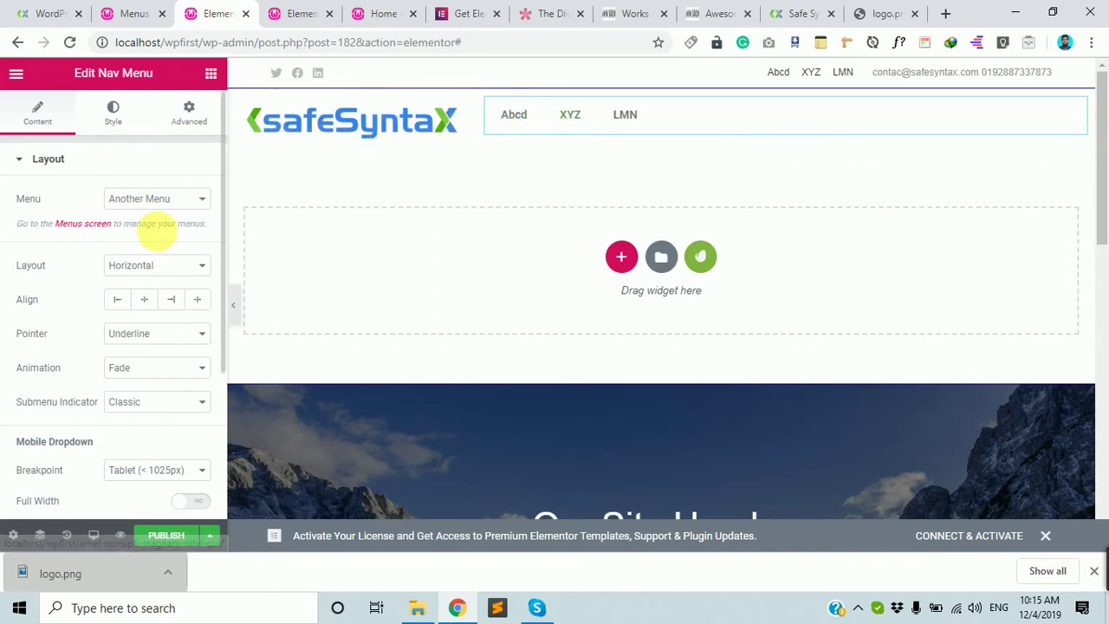
left_click(156, 199)
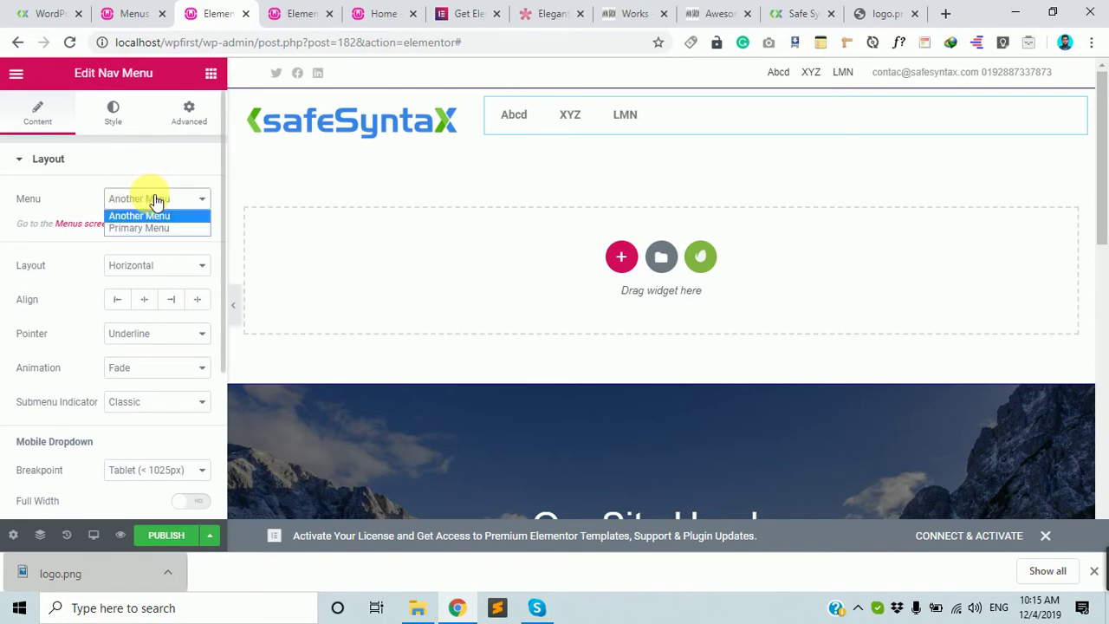
left_click(138, 13)
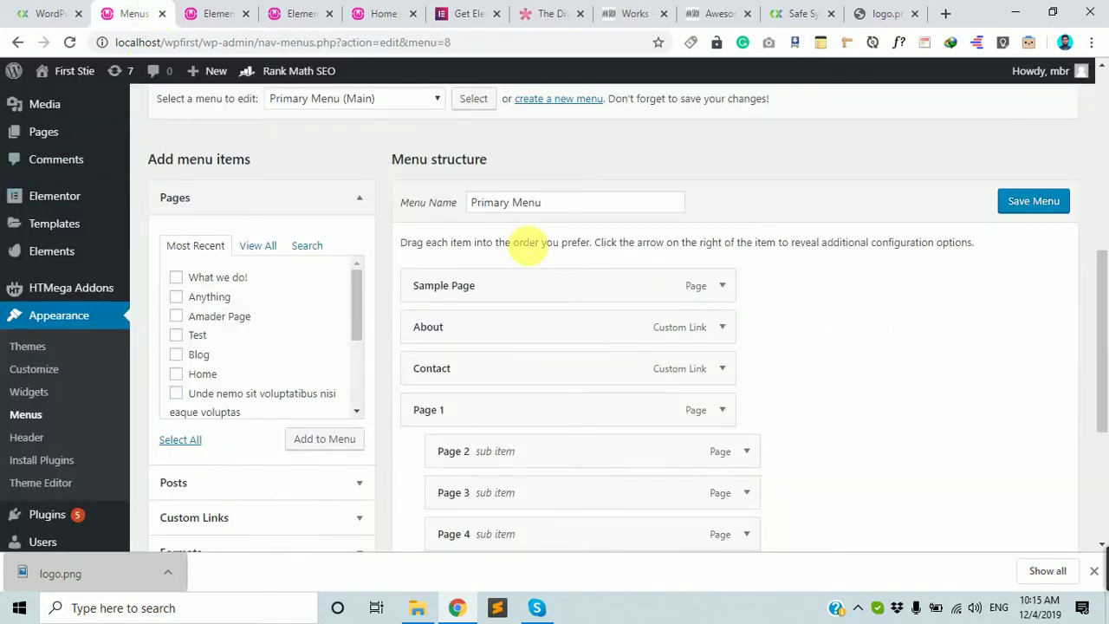
- Set the header's Nav Menu widget to Primary Menu and compare its items with the structure on the Menus page
left_click(221, 13)
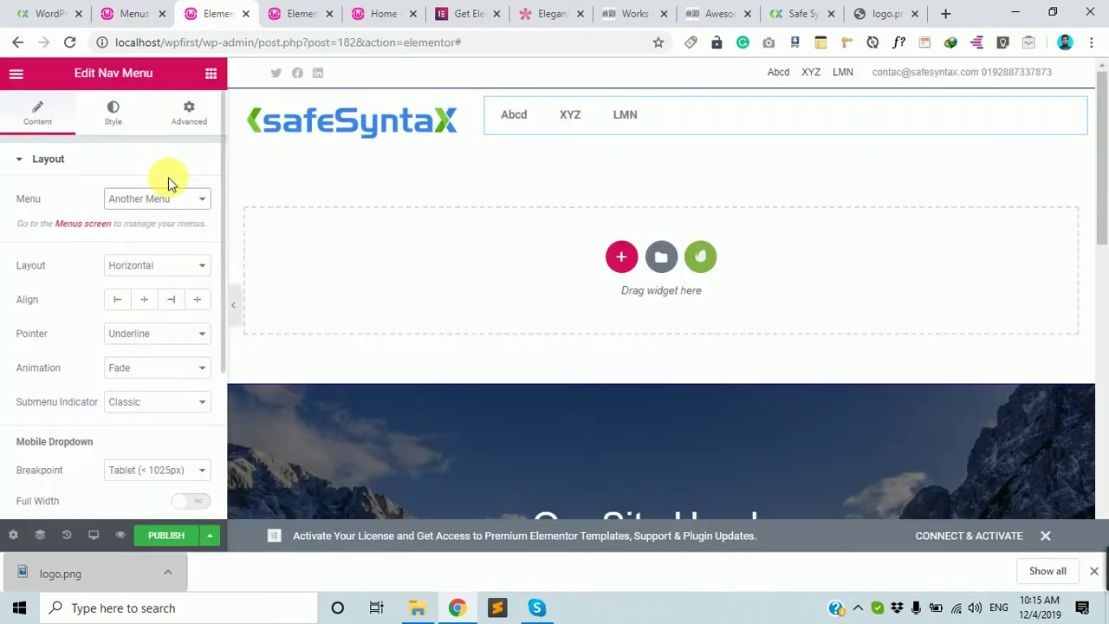
left_click(181, 200)
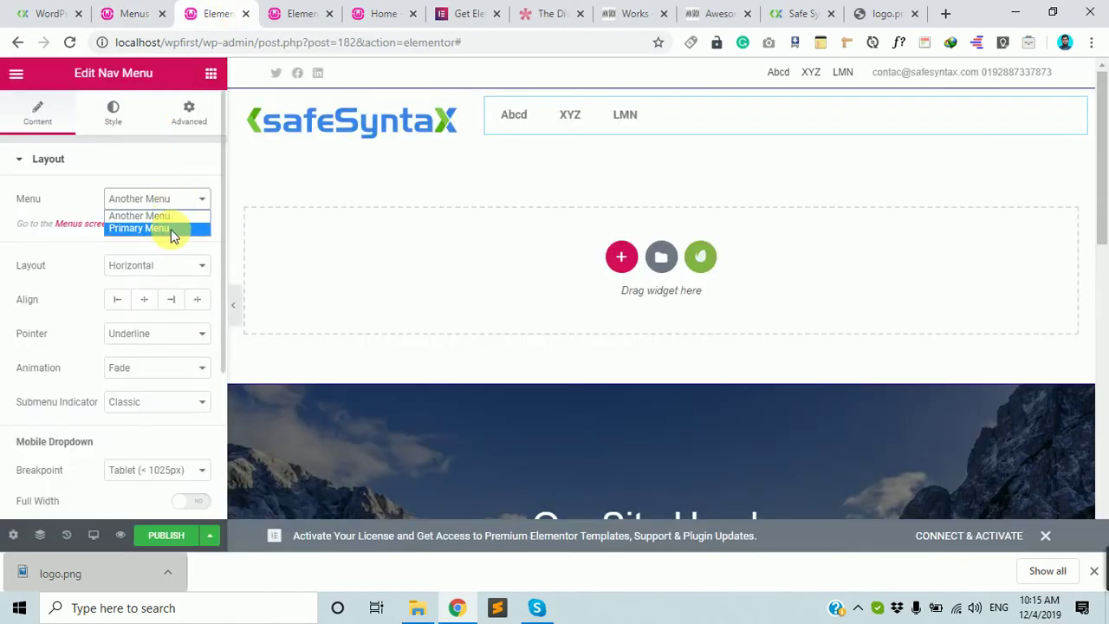
left_click(172, 234)
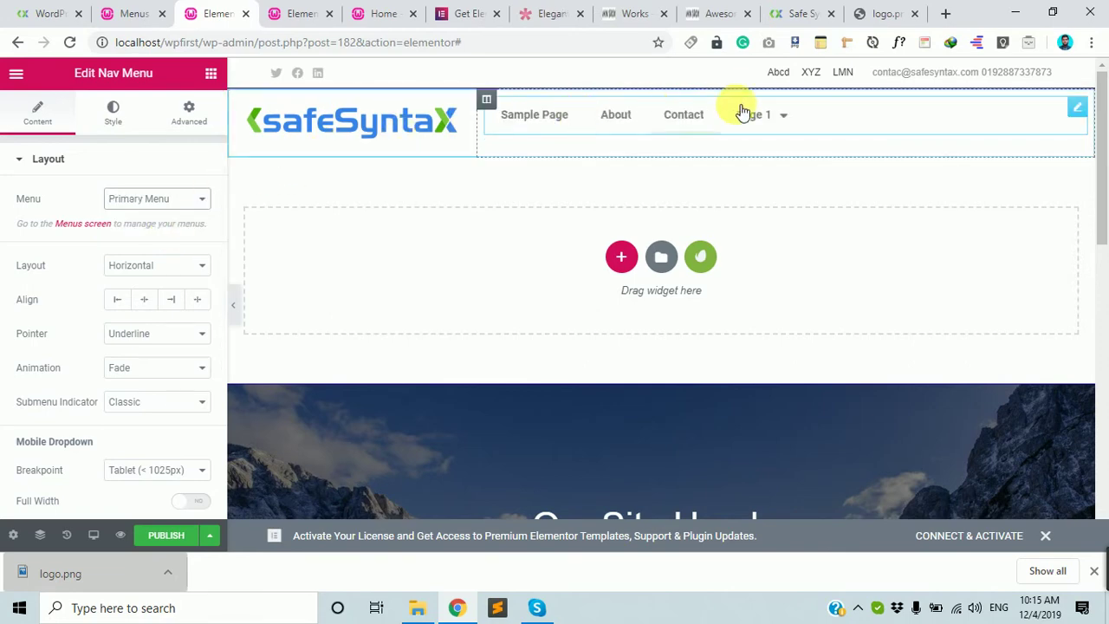
left_click(129, 13)
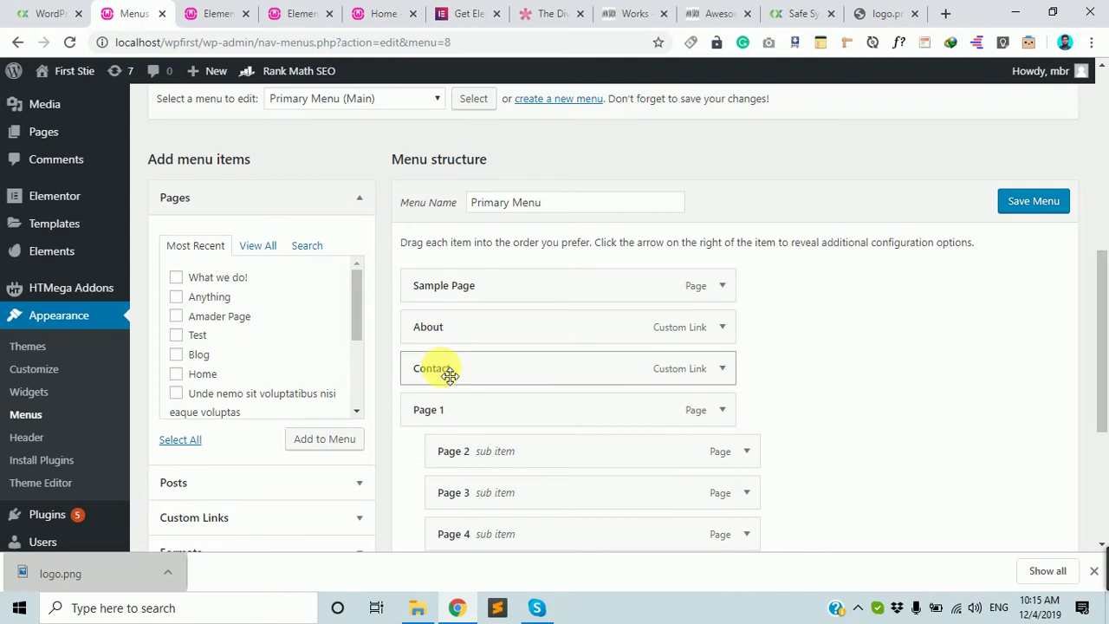
left_click(215, 13)
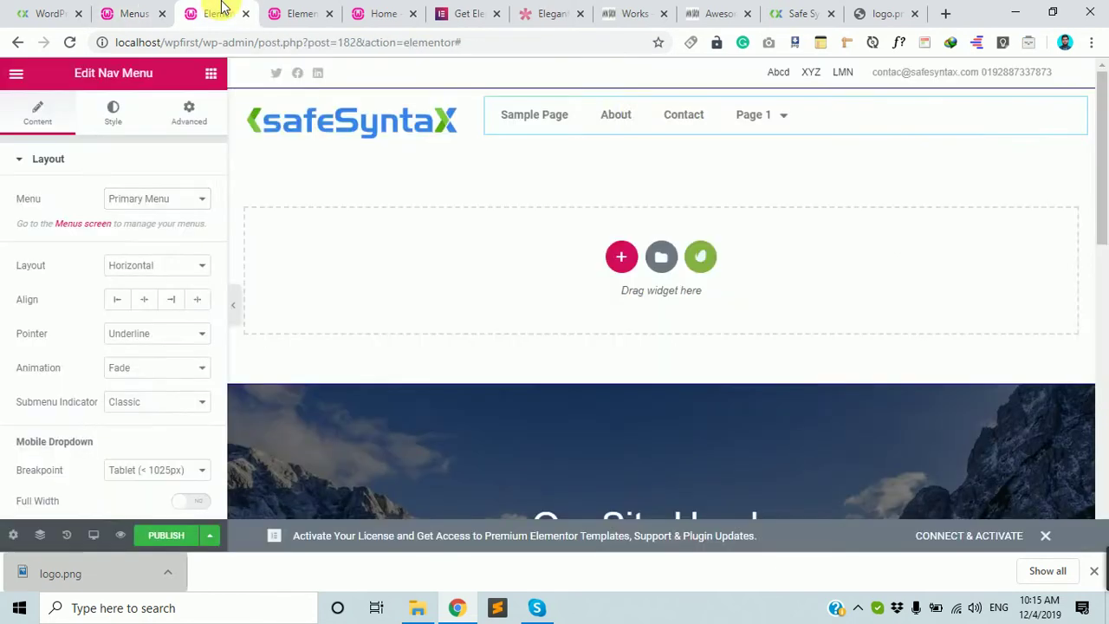
mouse_move(784, 126)
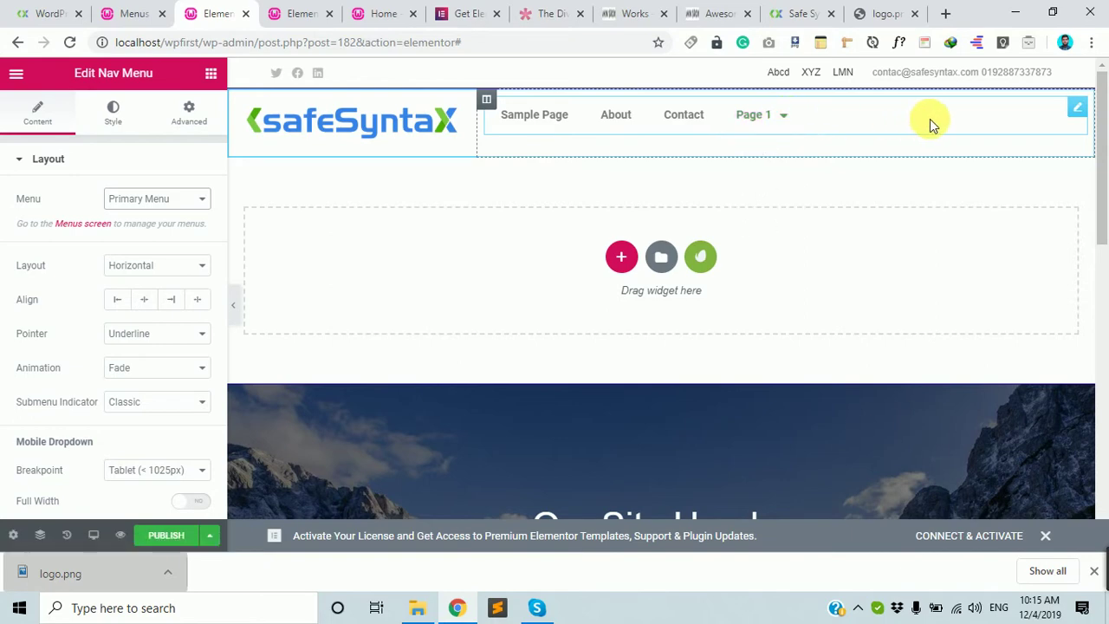
- Start publishing the header template, add an Include display condition for Entire Site, and open the condition's location choices
left_click(169, 536)
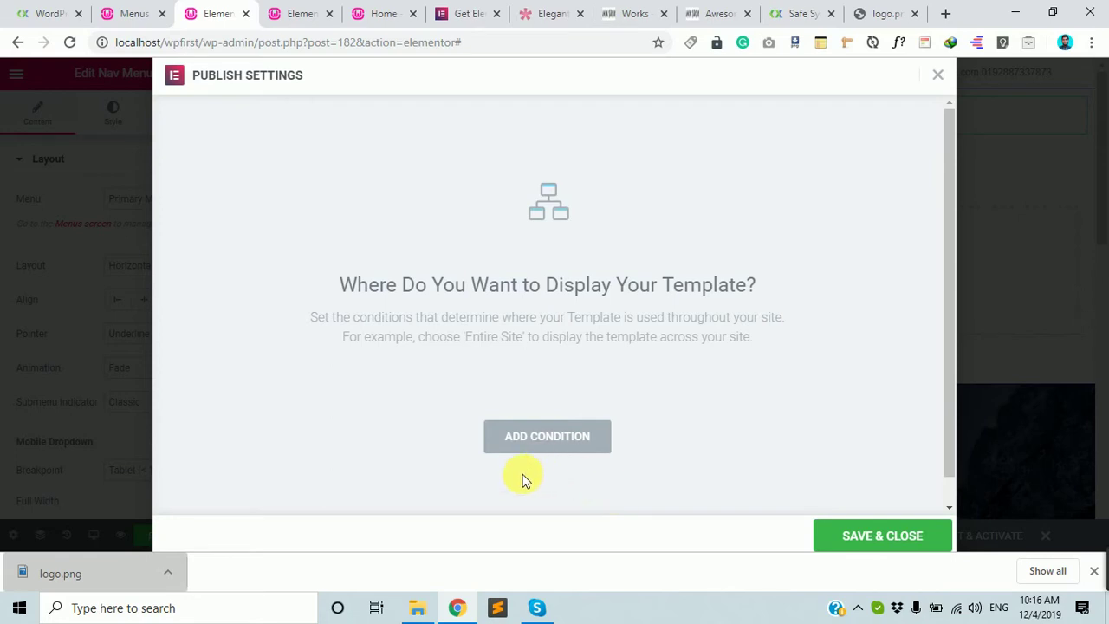
left_click(548, 441)
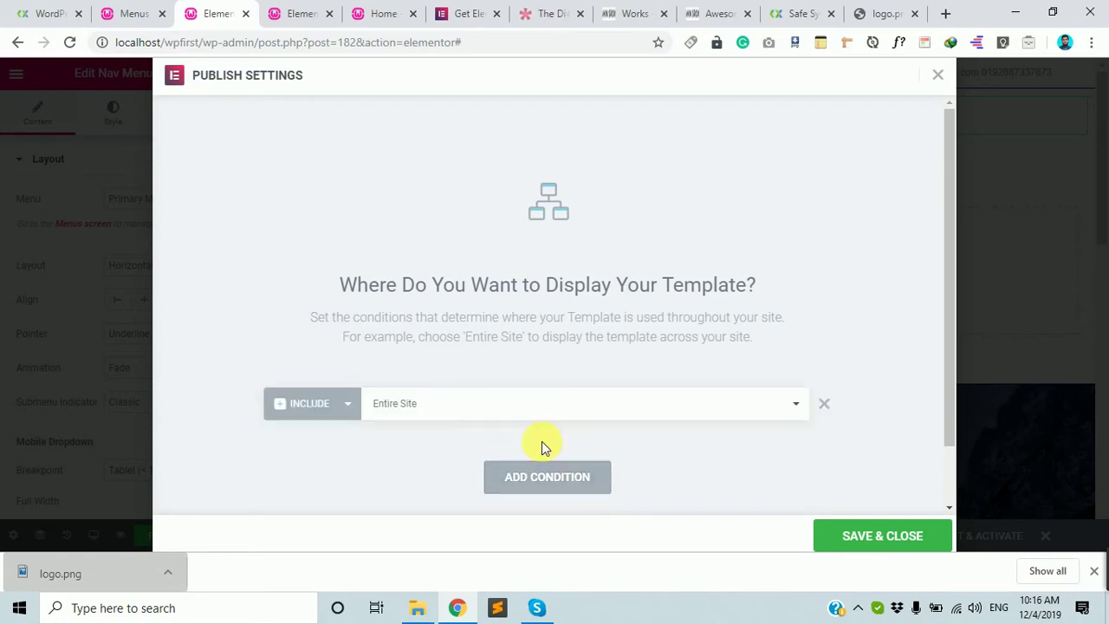
scroll(542, 448, "down", 1)
left_click(717, 350)
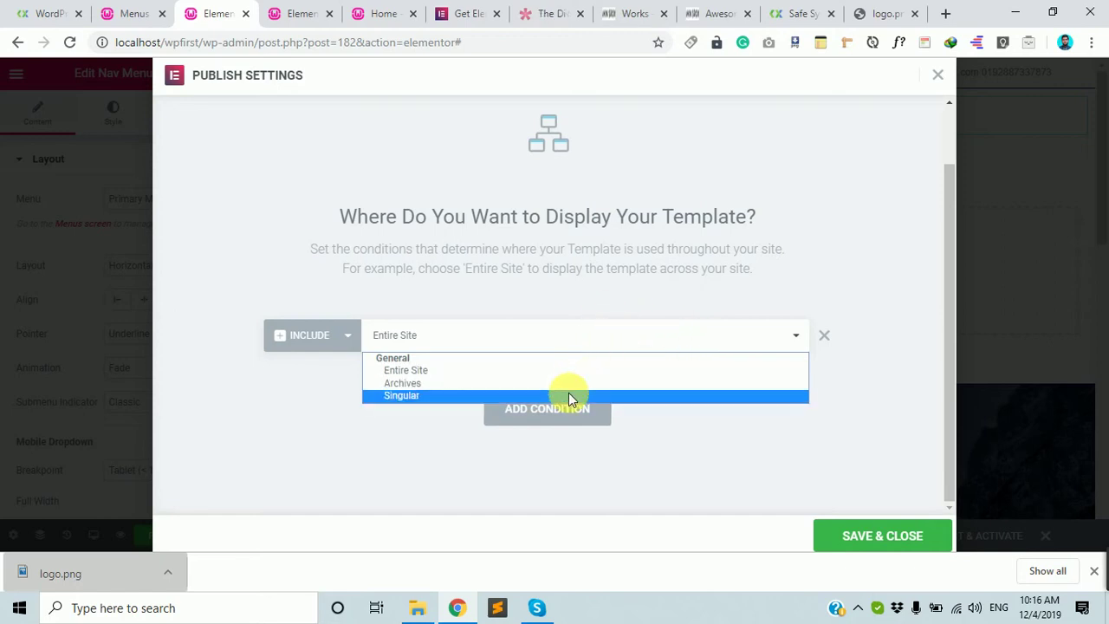
- Publish the header template with its display condition set to include the Entire Site
left_click(497, 382)
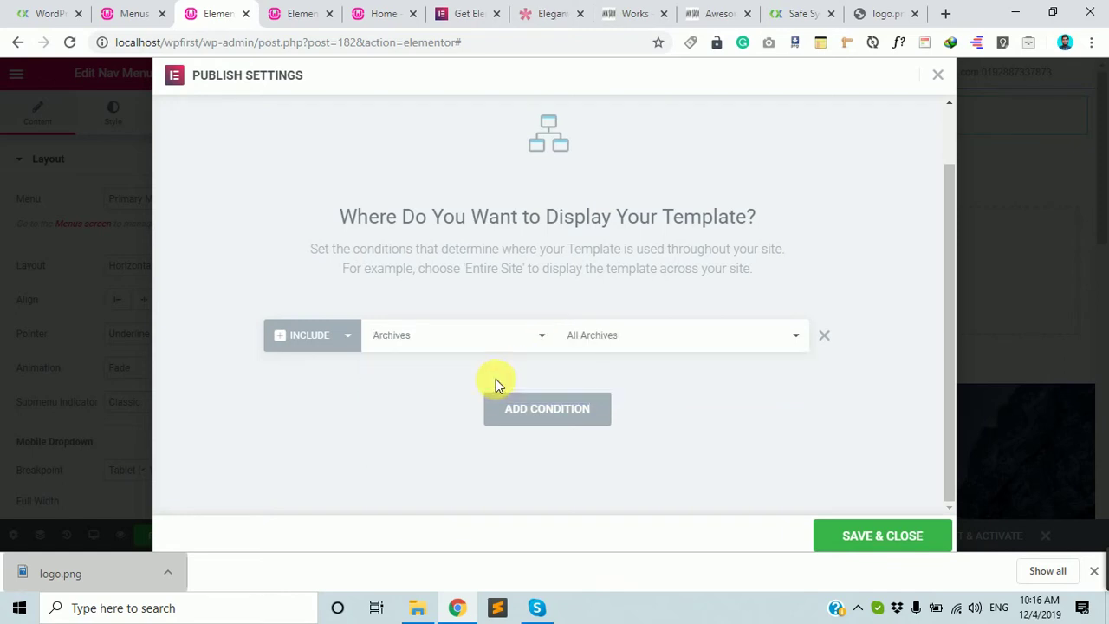
left_click(713, 338)
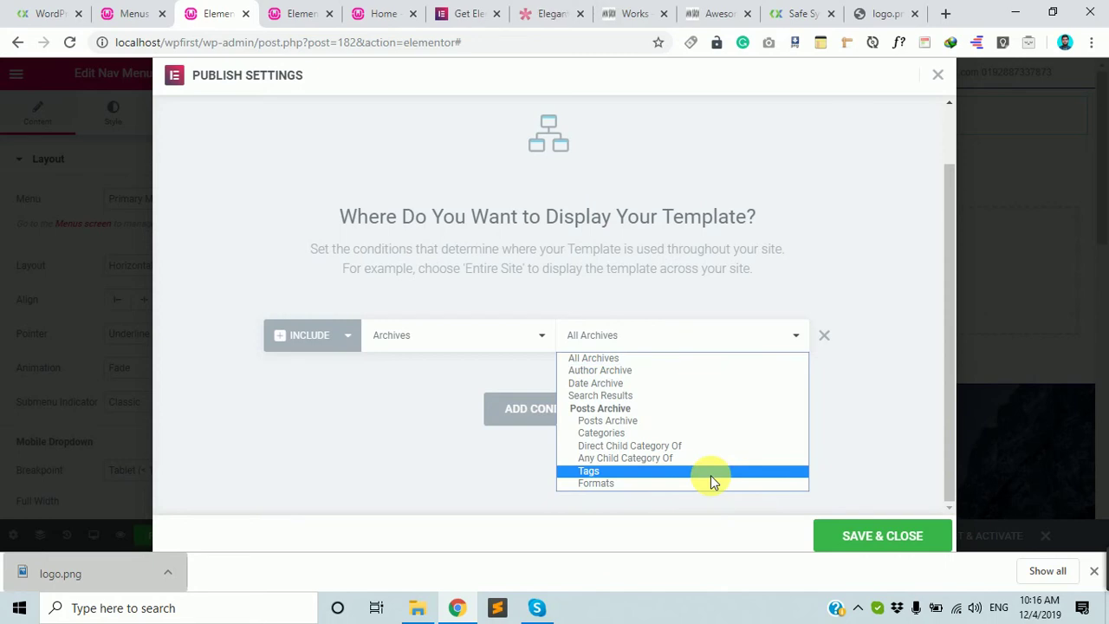
left_click(510, 341)
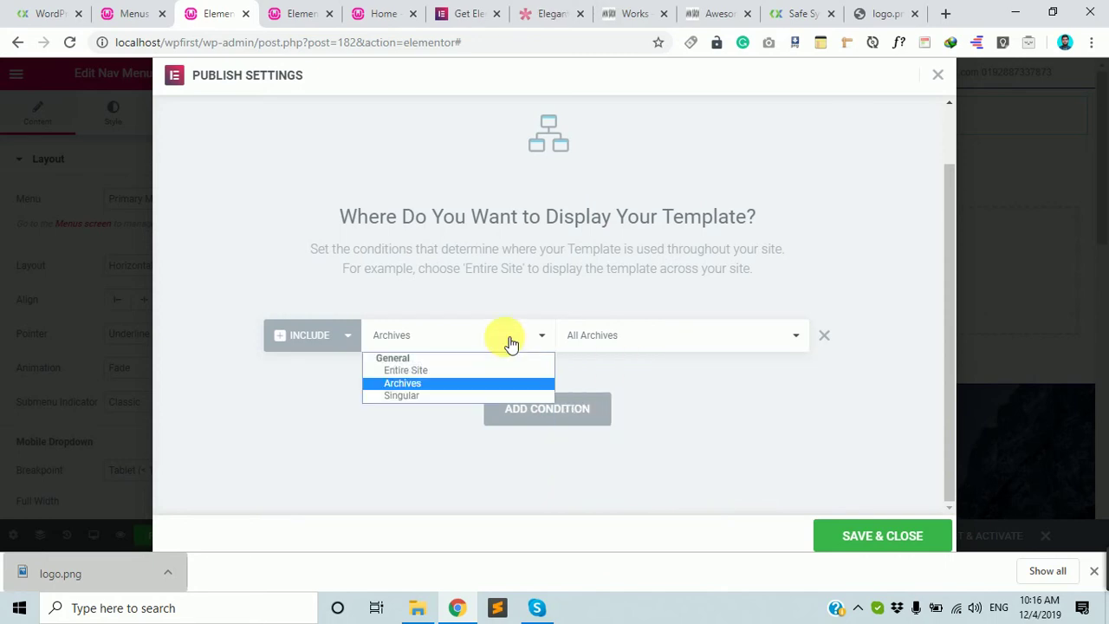
left_click(464, 371)
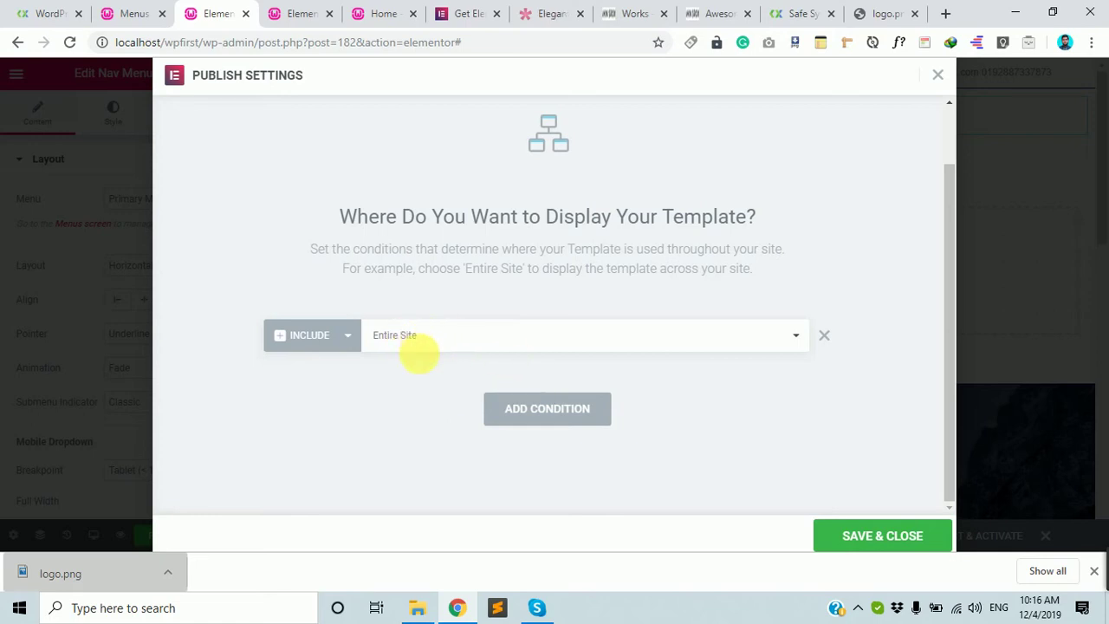
left_click(872, 537)
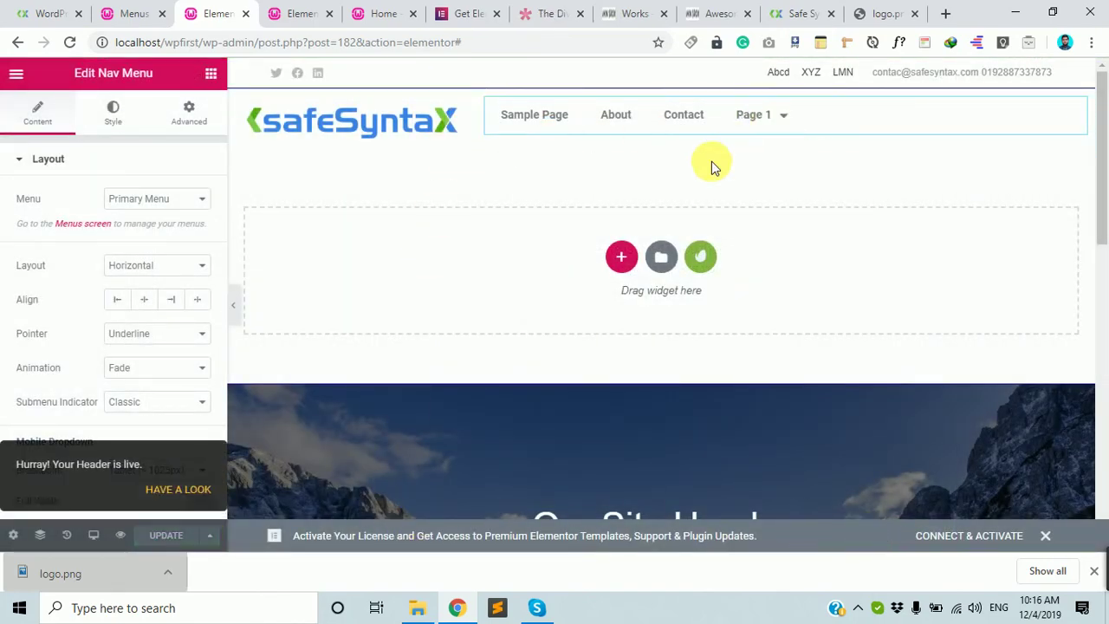
- Open the live site's home page in a new tab and examine the header's logo, menu items and Page 1 submenu
left_click(285, 12)
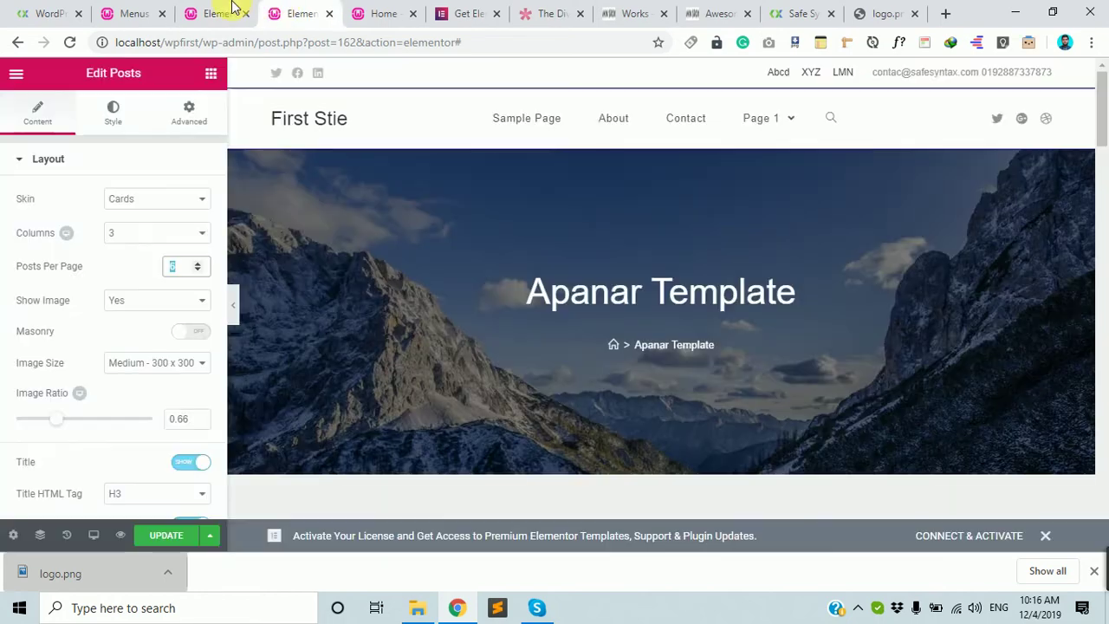
left_click(227, 11)
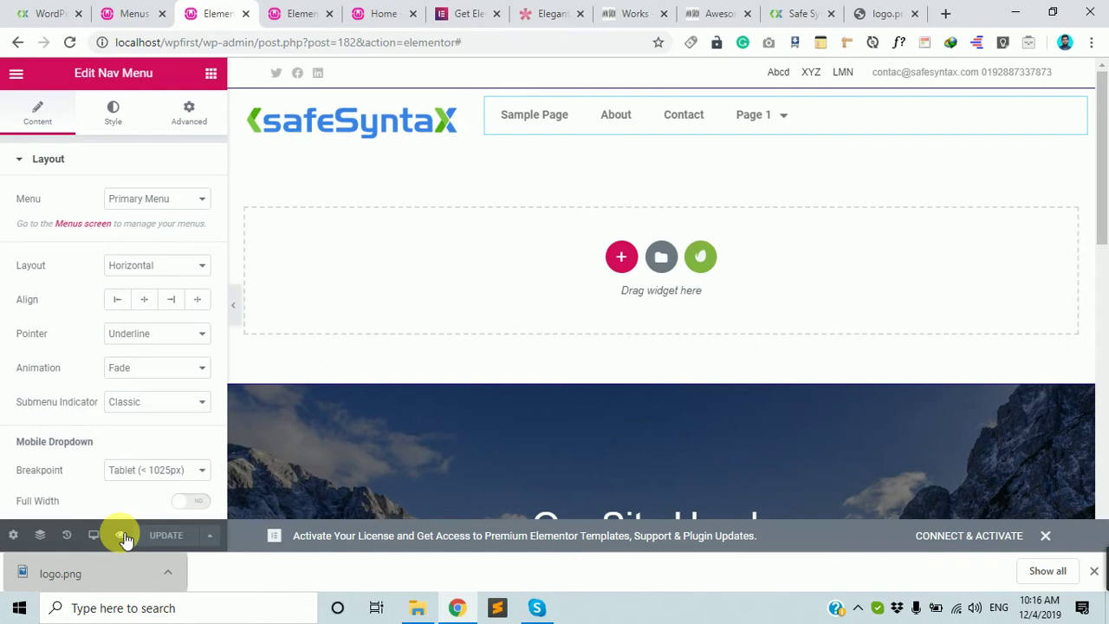
left_click(293, 13)
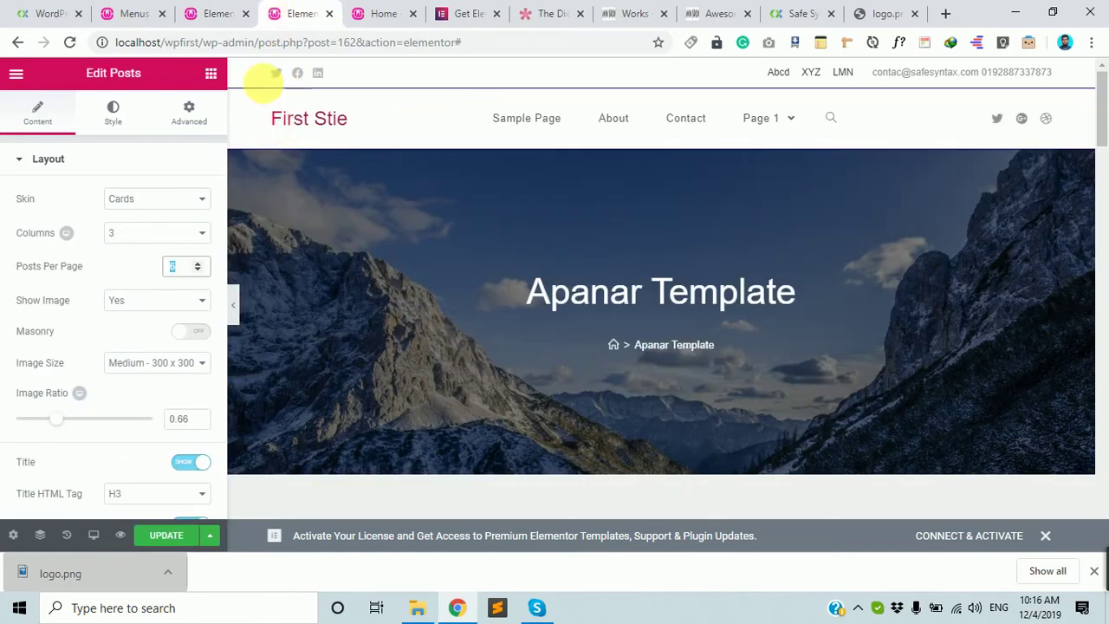
left_click(109, 12)
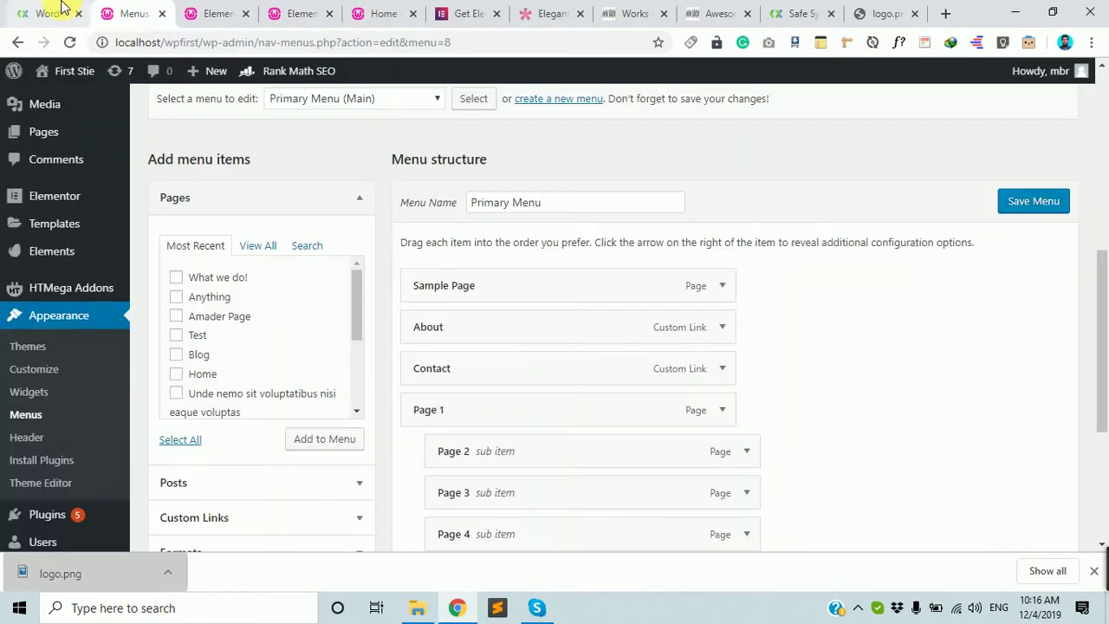
left_click(63, 12)
left_click(149, 13)
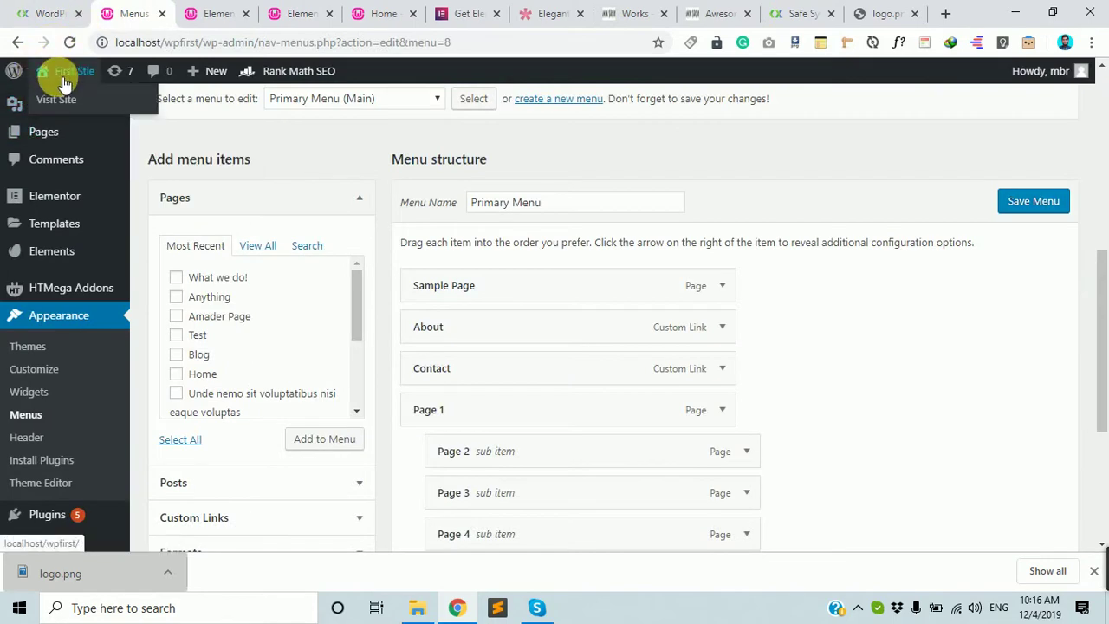
middle_click(58, 75)
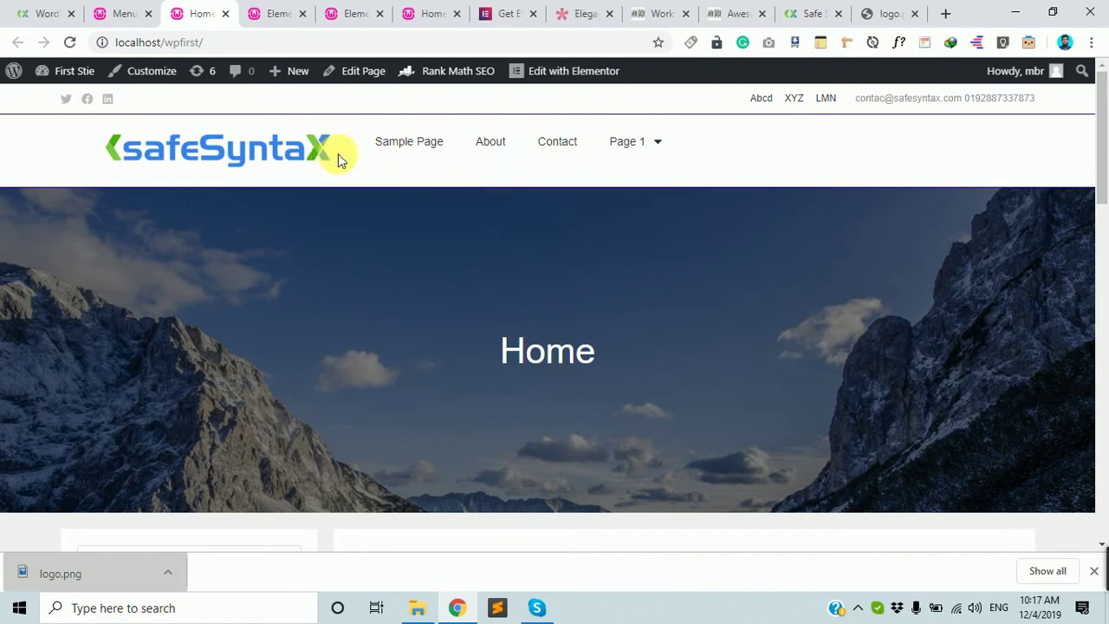
mouse_move(640, 145)
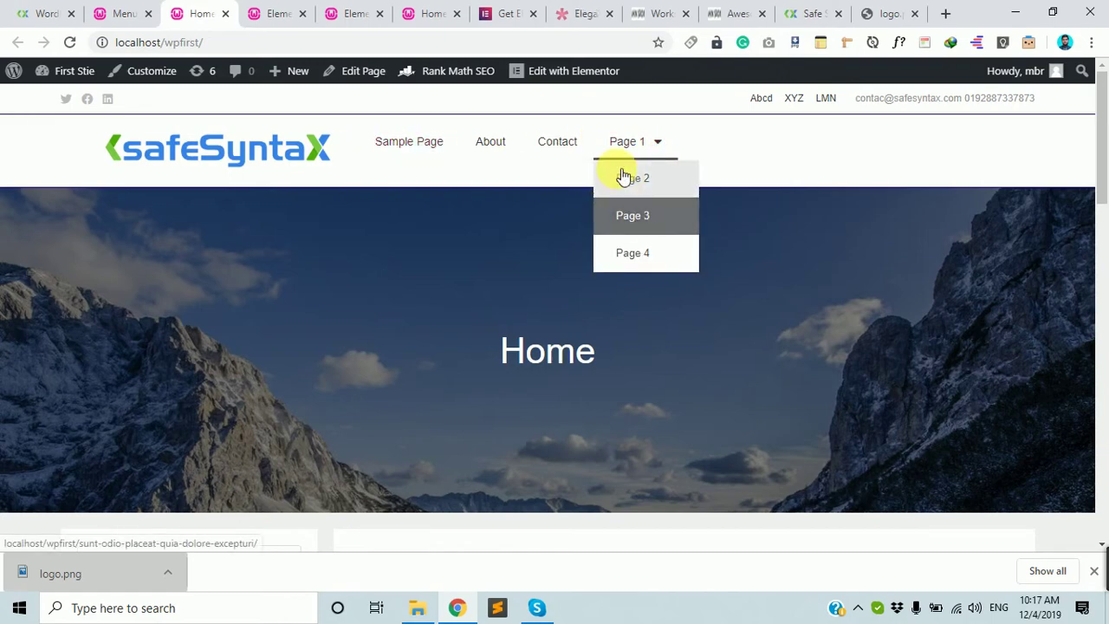
left_click(257, 8)
left_click(200, 9)
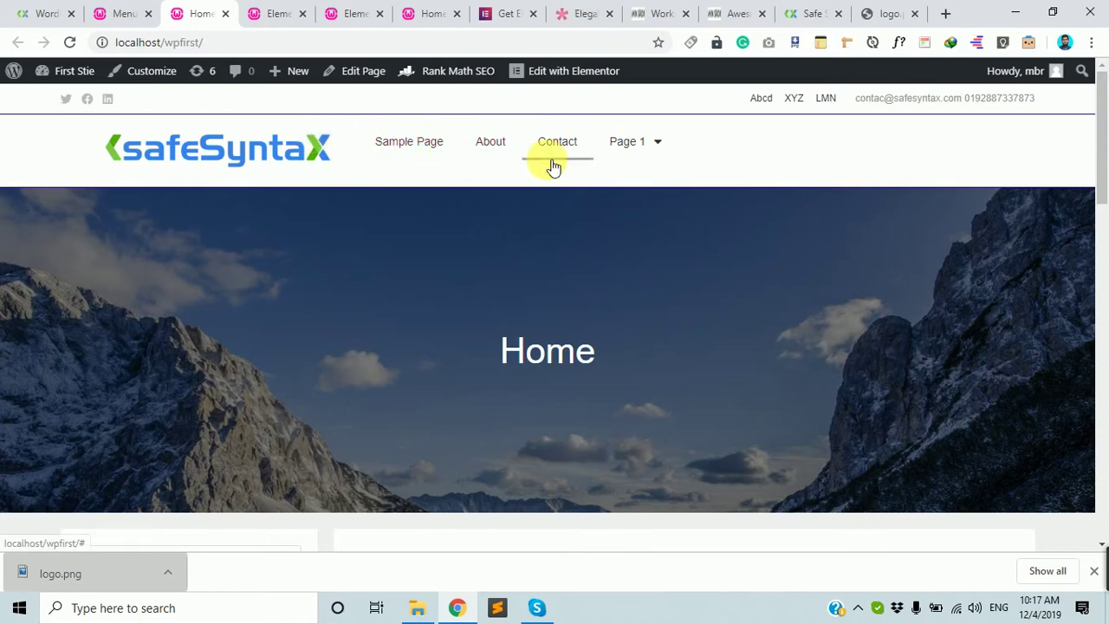
- In the header template, set the vertical alignment of the column holding the nav menu to Middle and update the template
left_click(281, 10)
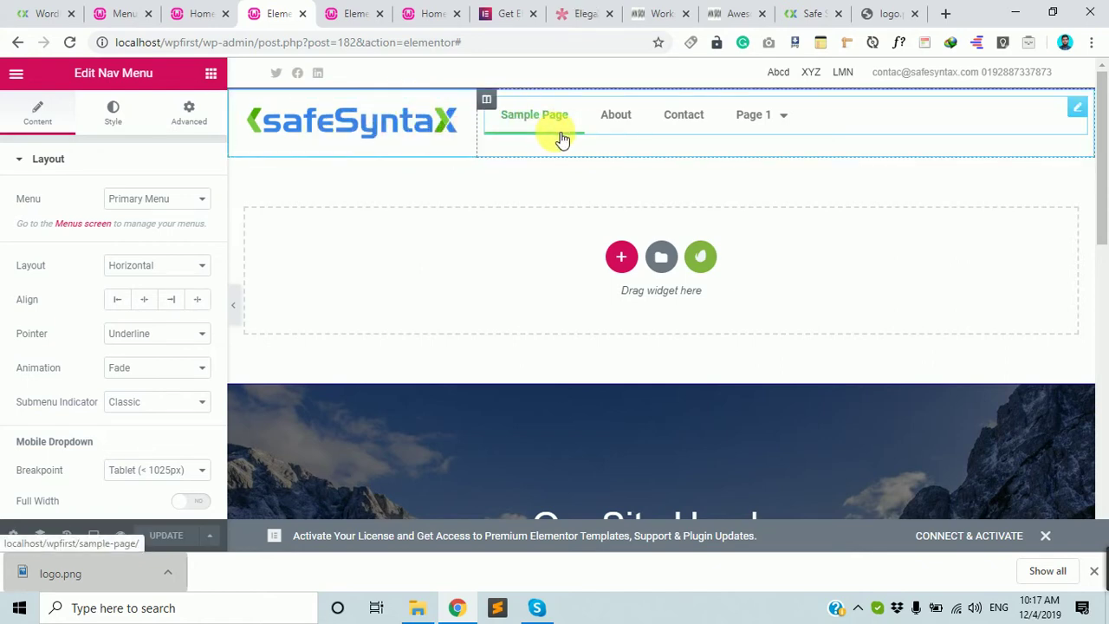
left_click(488, 100)
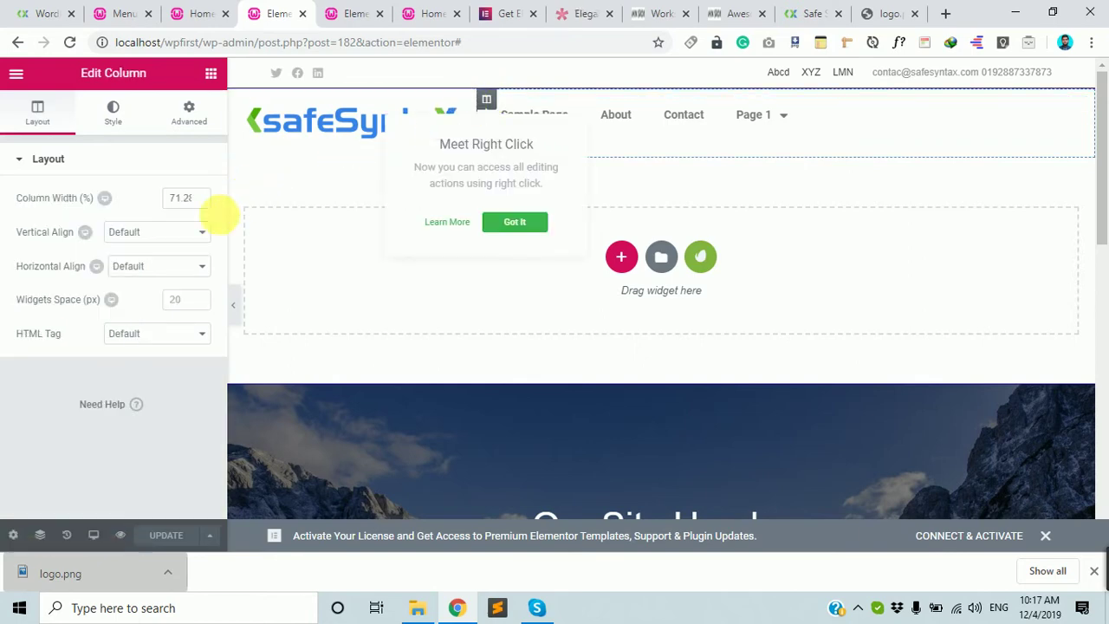
left_click(184, 110)
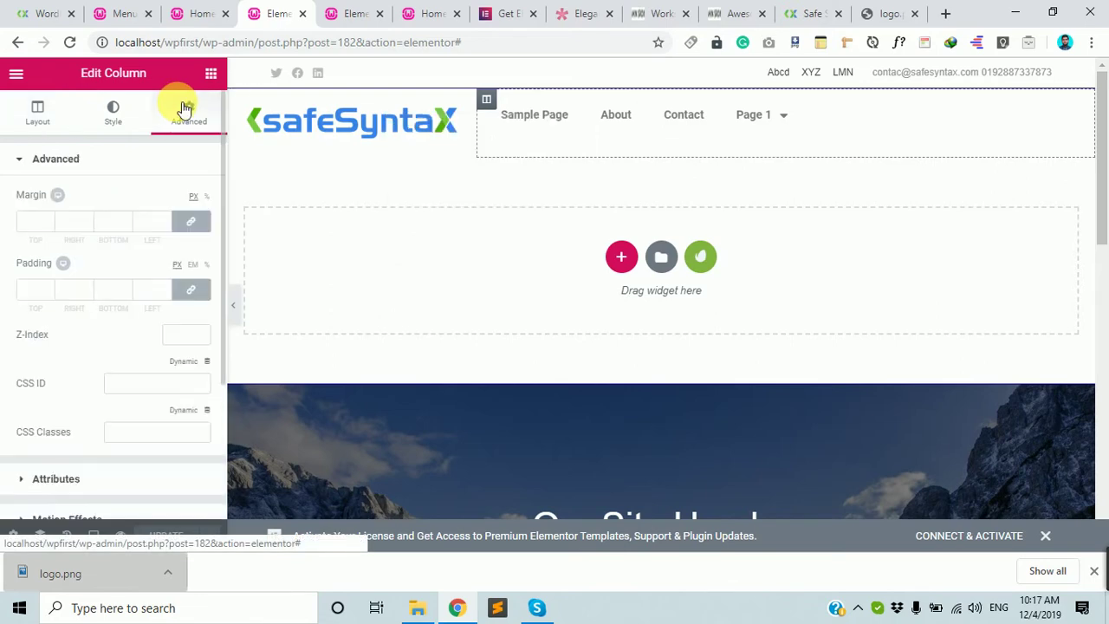
left_click(134, 121)
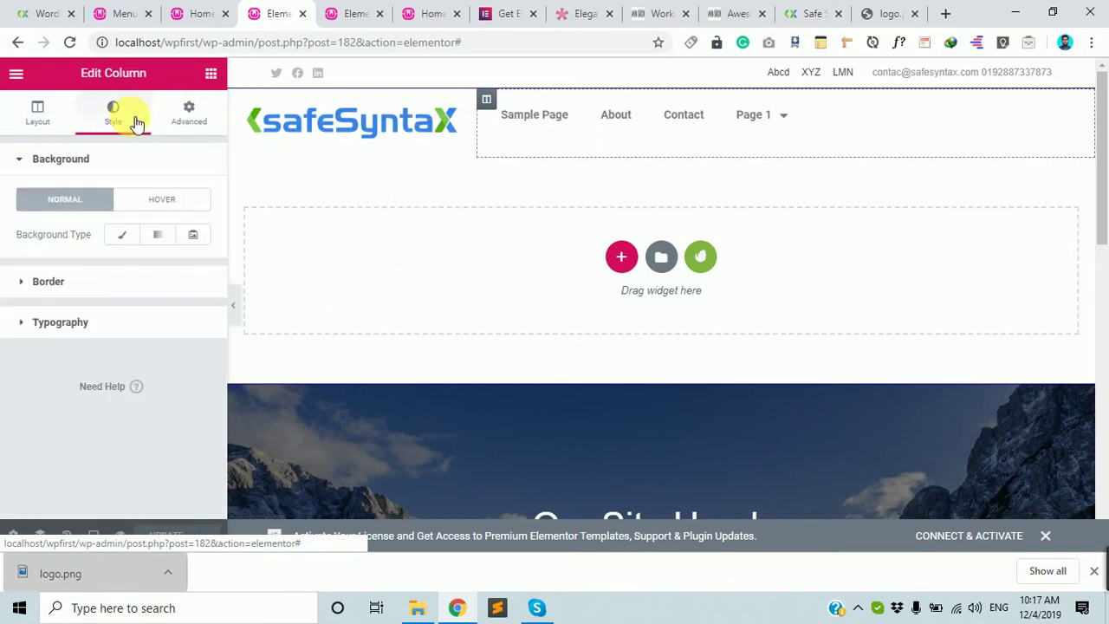
left_click(39, 117)
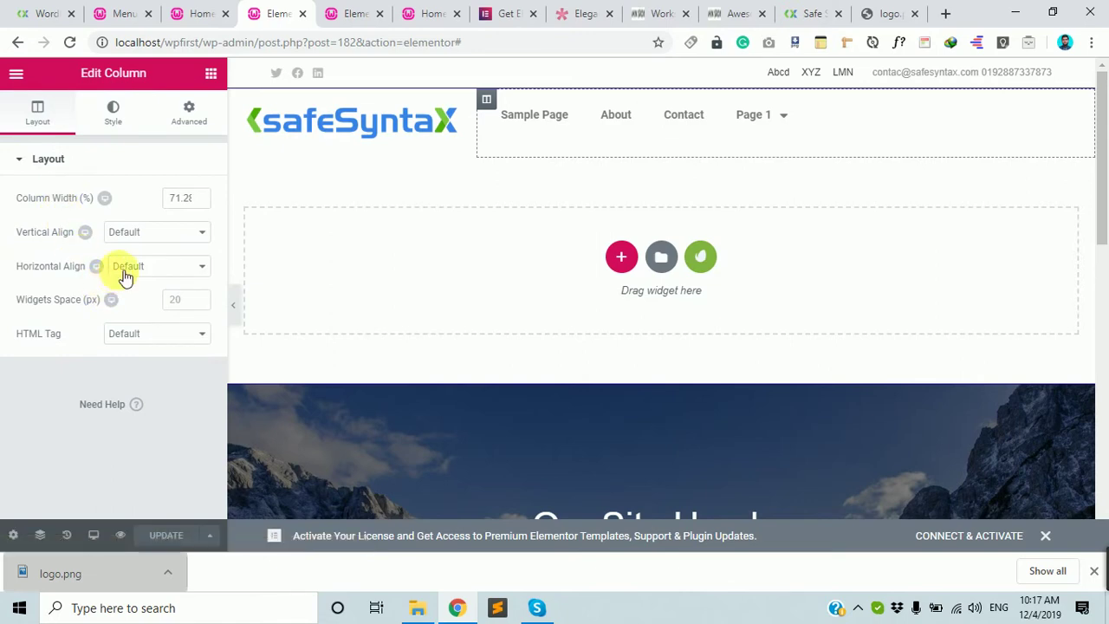
left_click(179, 234)
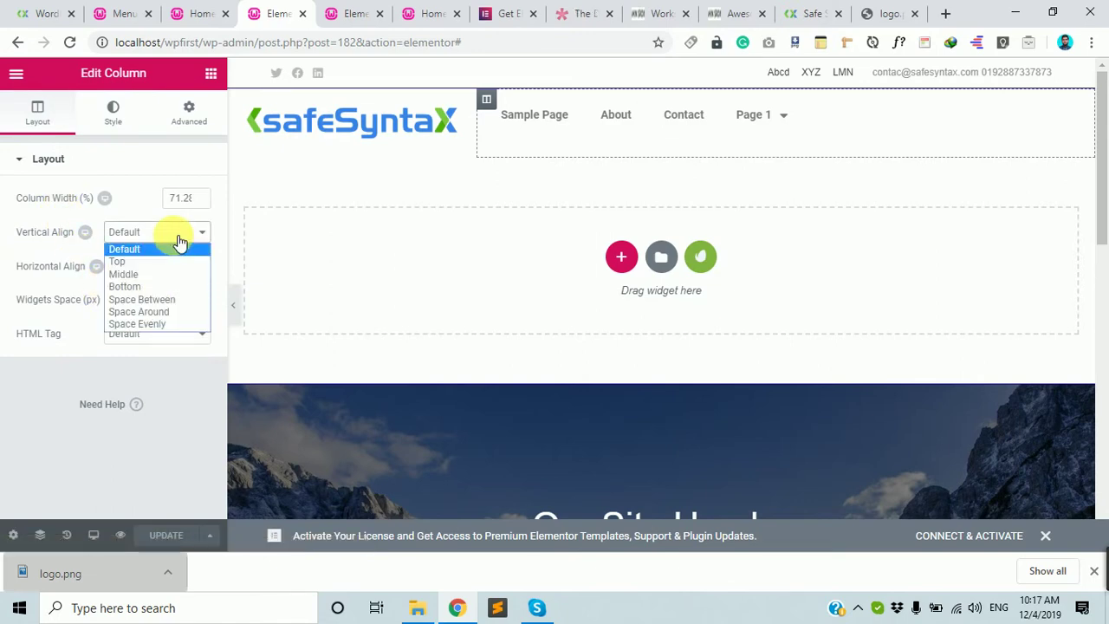
left_click(153, 272)
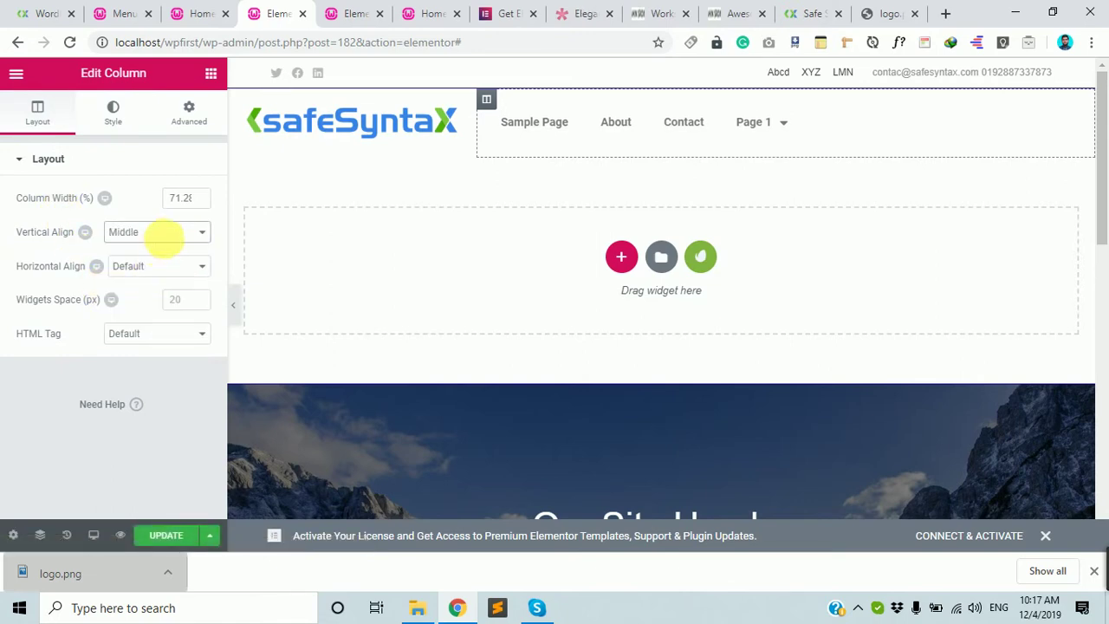
left_click(179, 231)
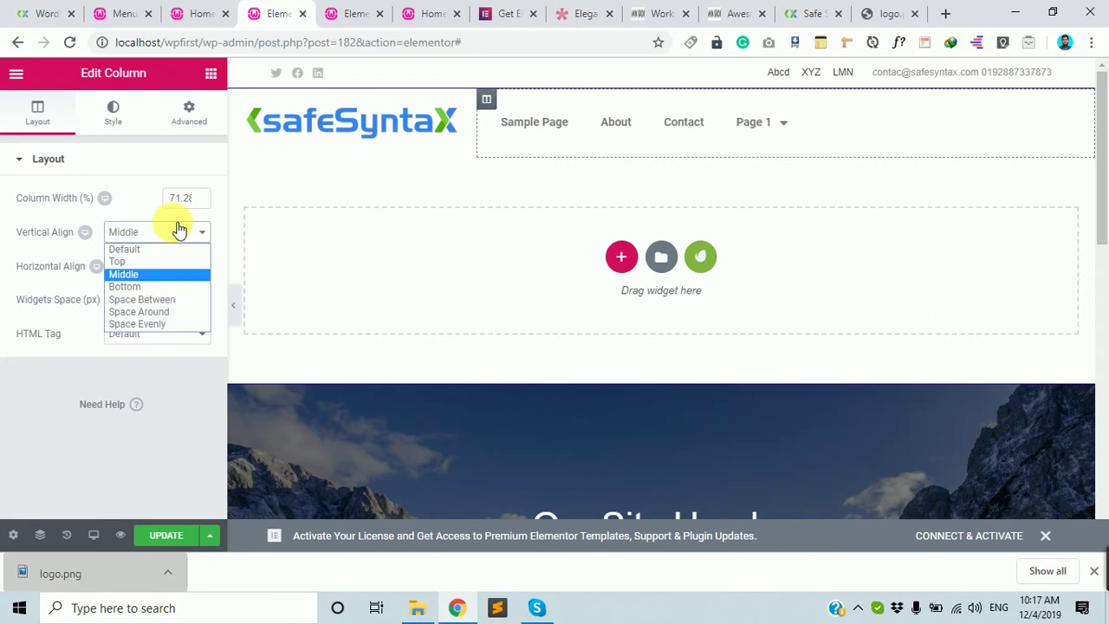
left_click(143, 273)
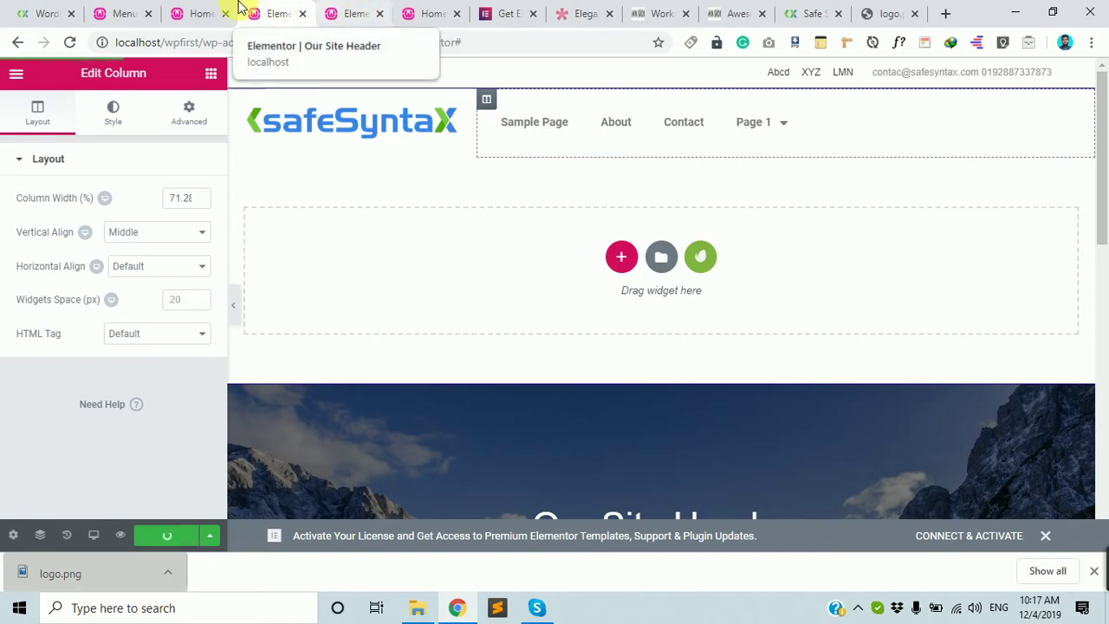
- Reload the live home page to check the menu's vertical position beside the logo, and return to the header template
left_click(197, 12)
left_click(71, 43)
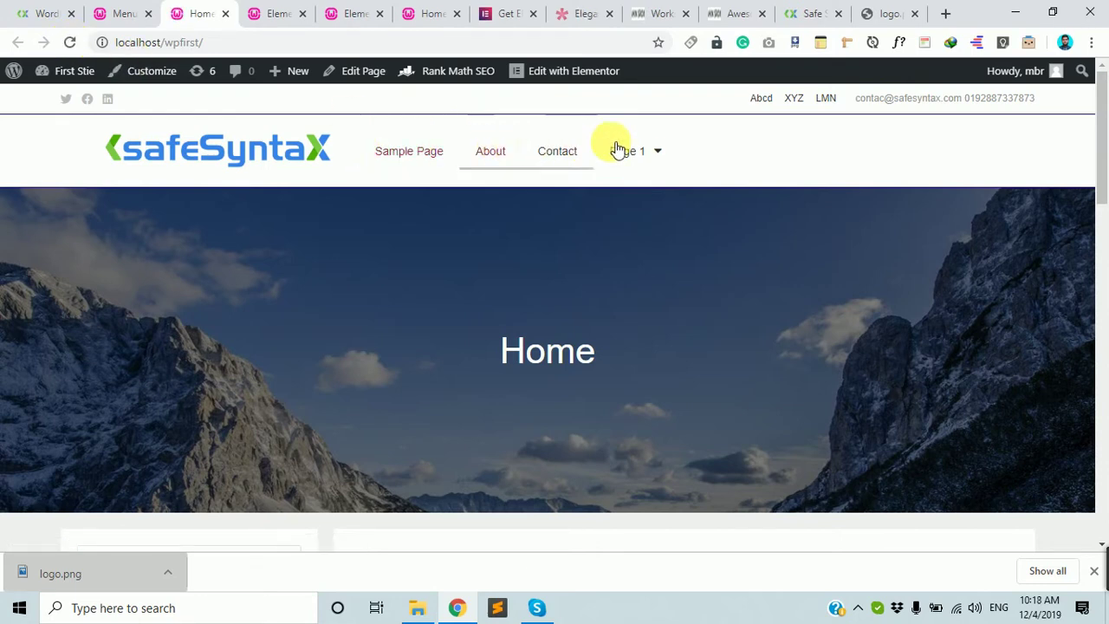
left_click(279, 14)
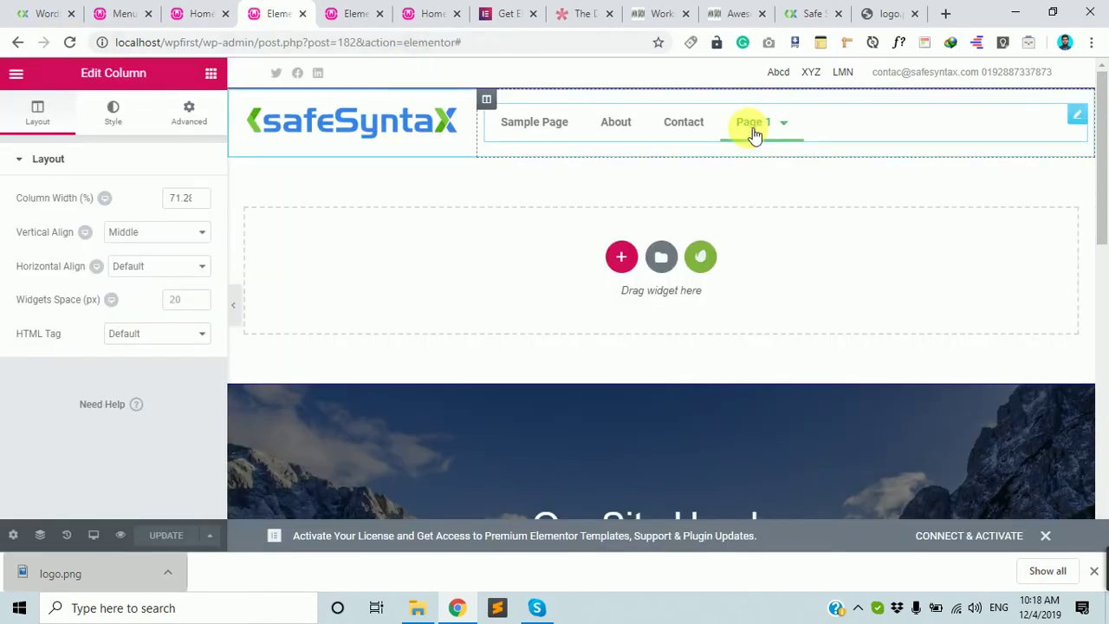
- Compare the centre, right and stretch alignments for the header's nav menu and keep it aligned Right
left_click(486, 101)
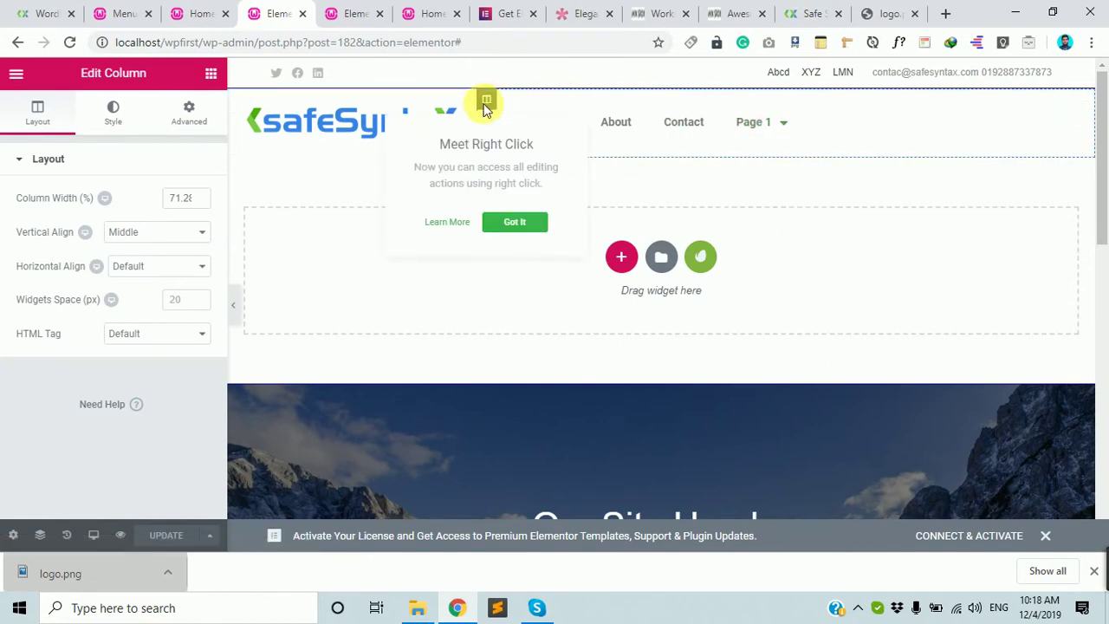
left_click(1057, 122)
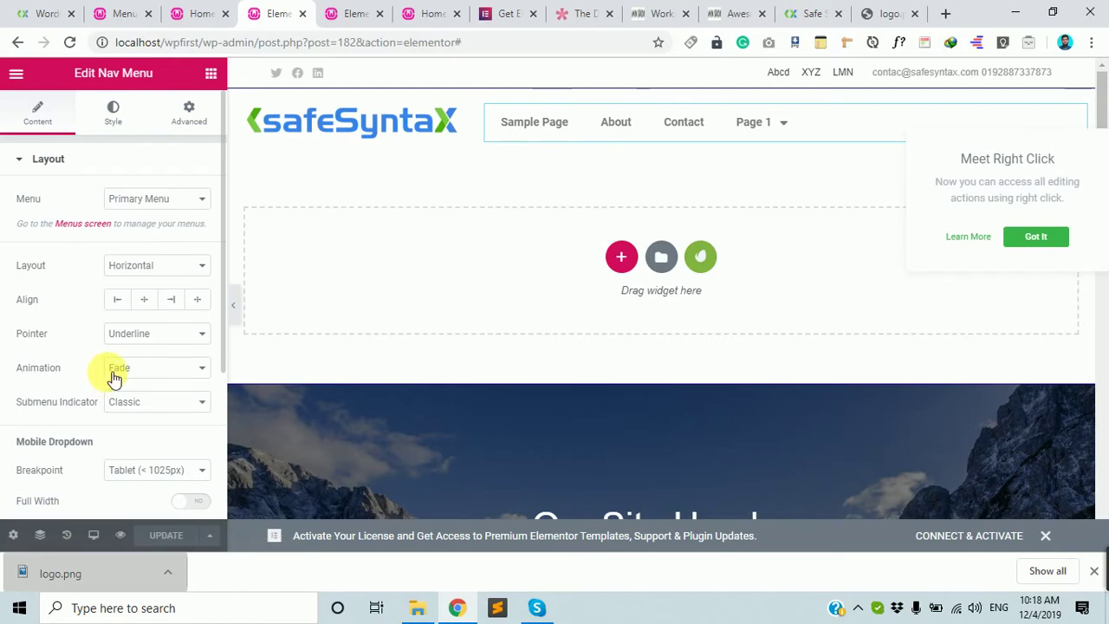
left_click(173, 303)
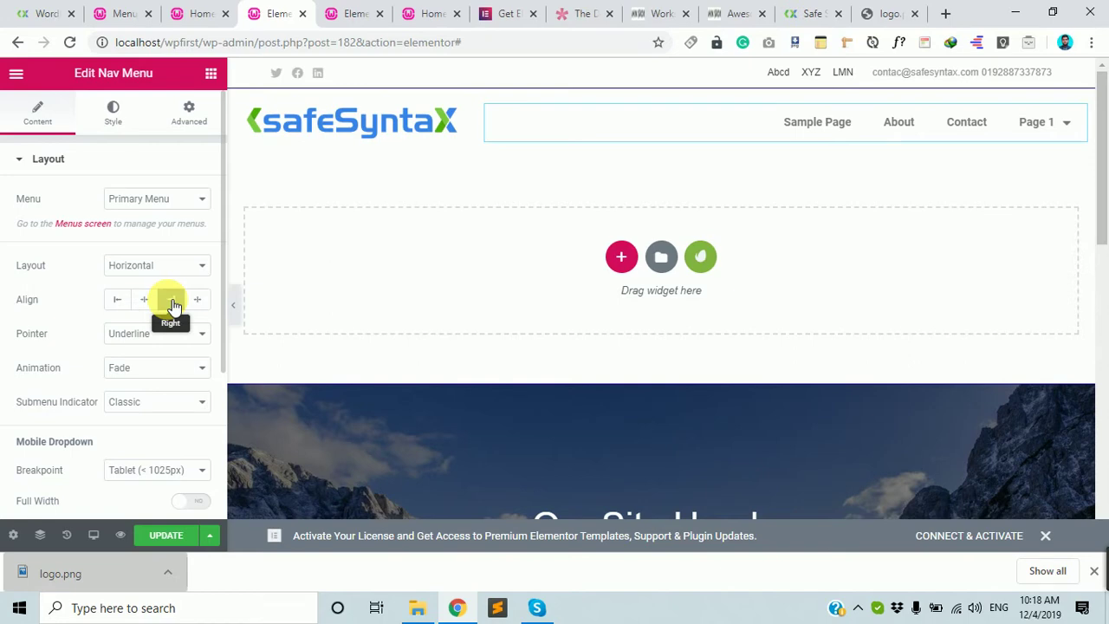
left_click(149, 301)
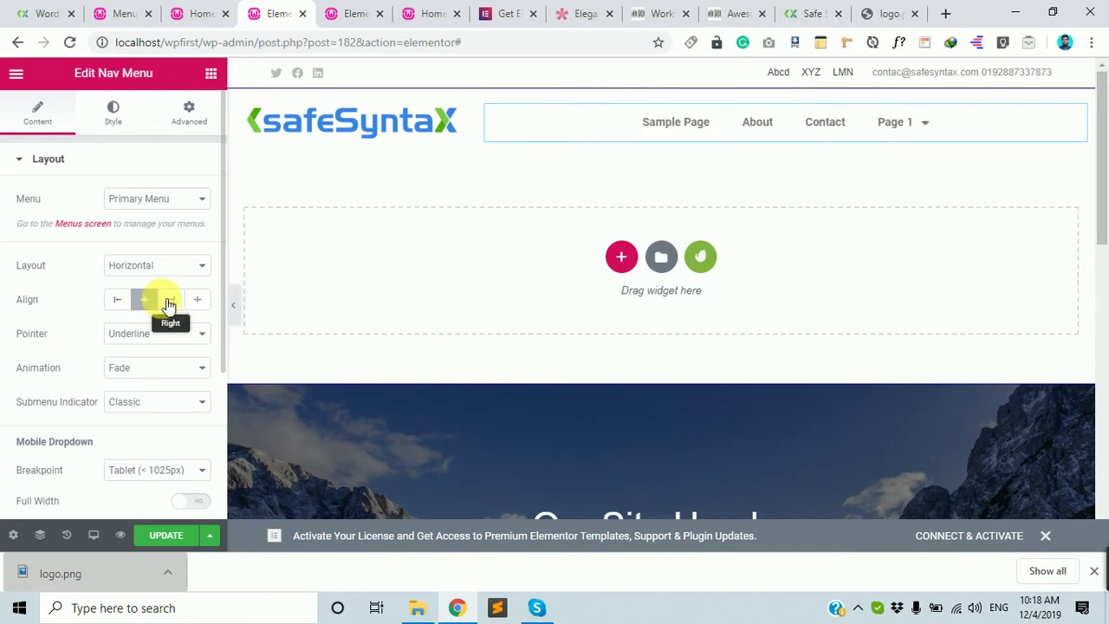
left_click(174, 301)
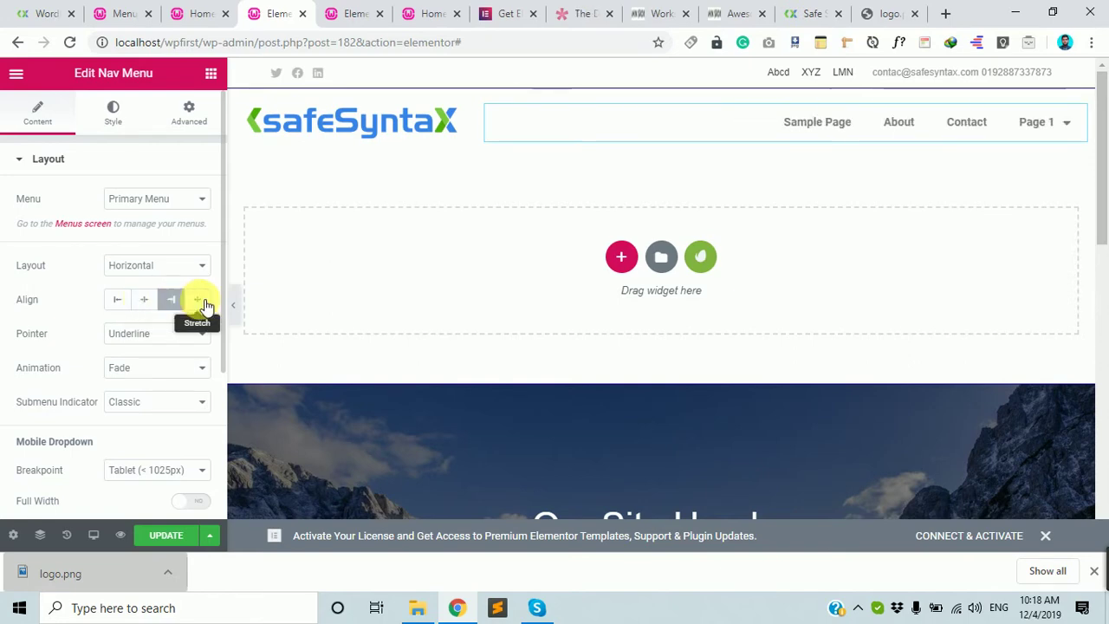
left_click(201, 302)
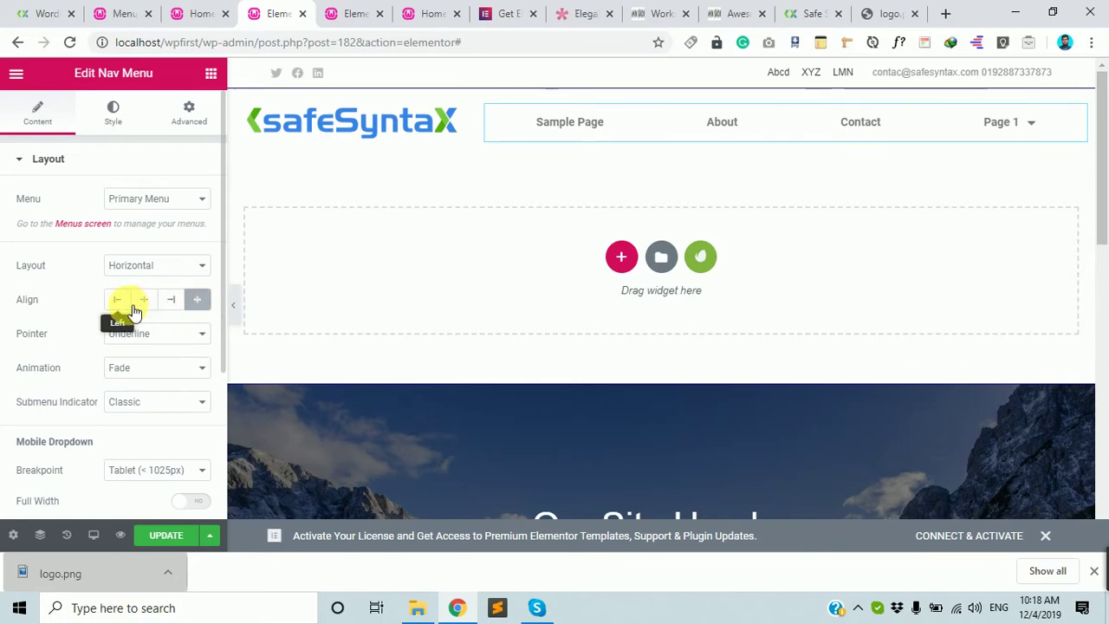
left_click(171, 305)
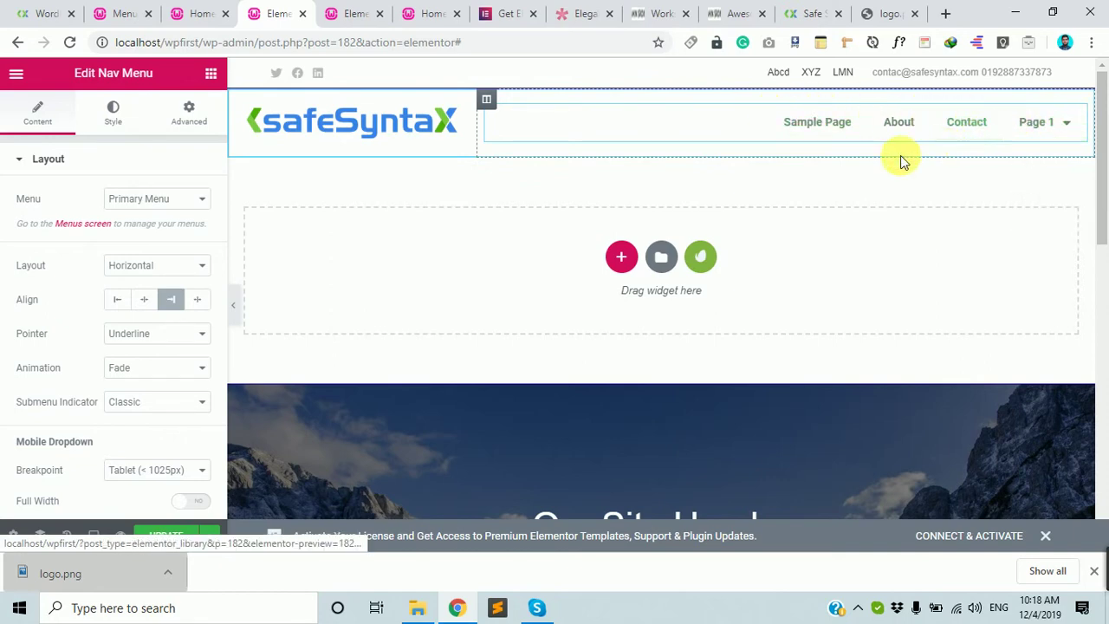
- Compare the Overline and Double Line pointer styles on the header's nav menu items and set the pointer to Background
left_click(176, 334)
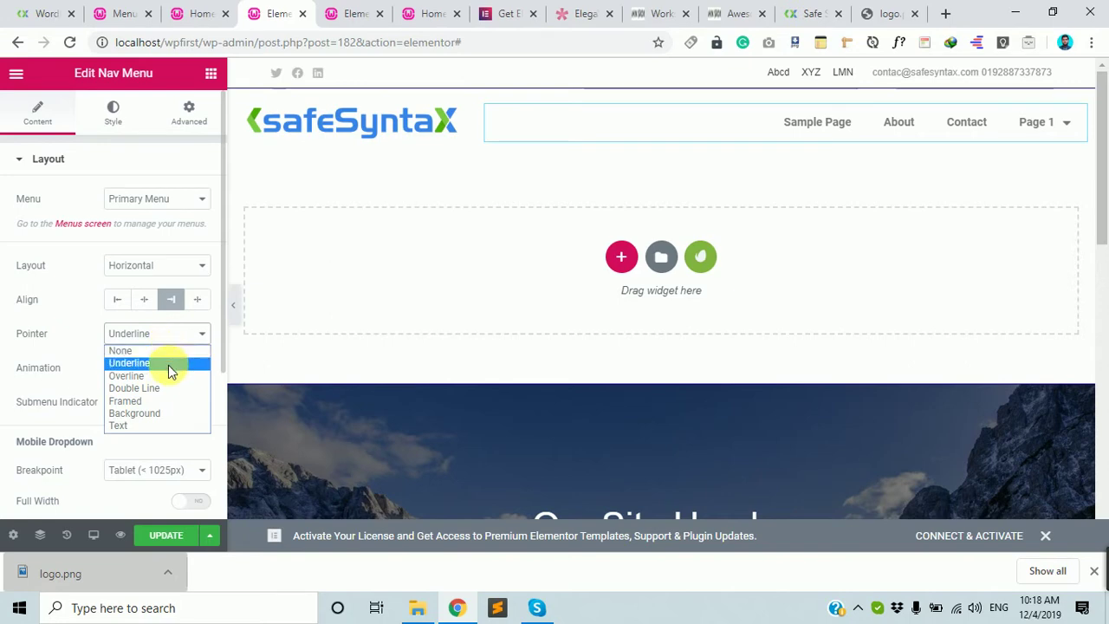
left_click(167, 376)
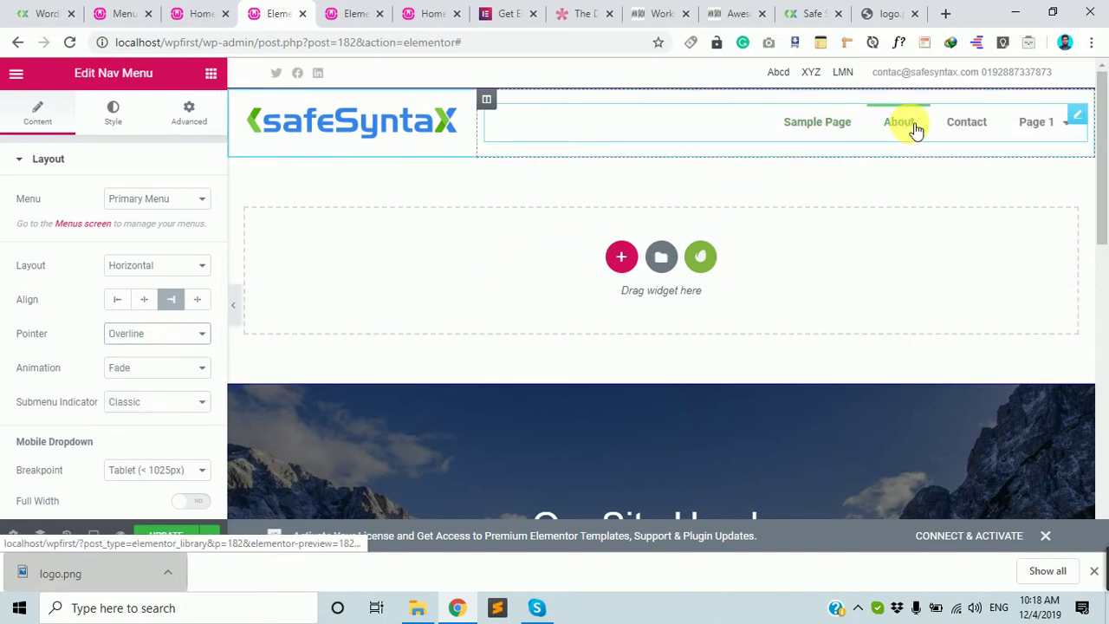
mouse_move(1031, 136)
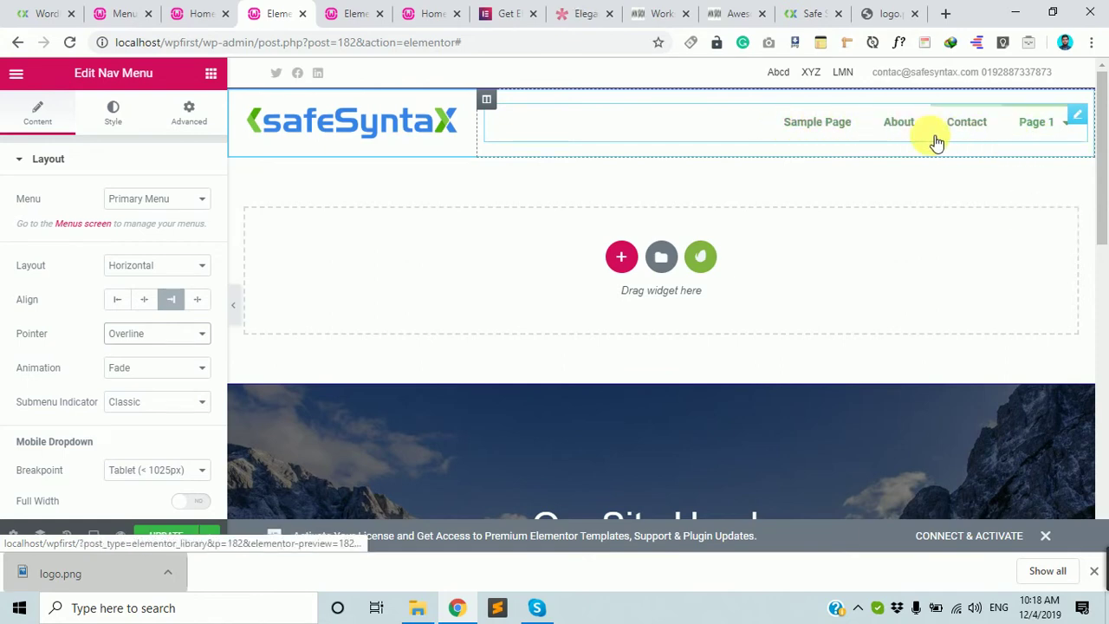
left_click(189, 340)
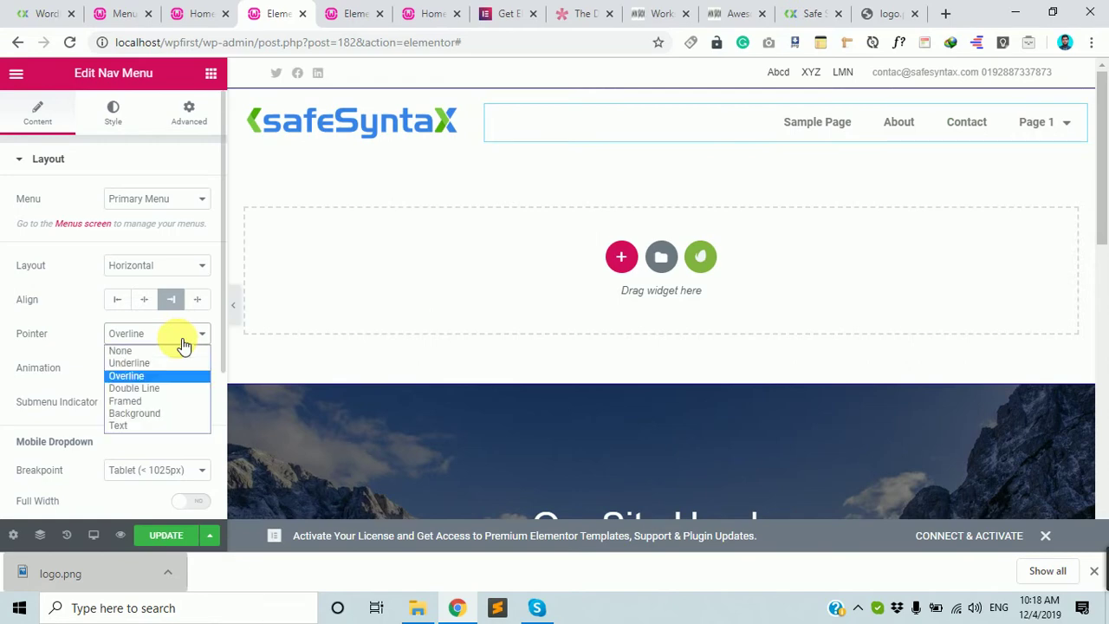
left_click(164, 394)
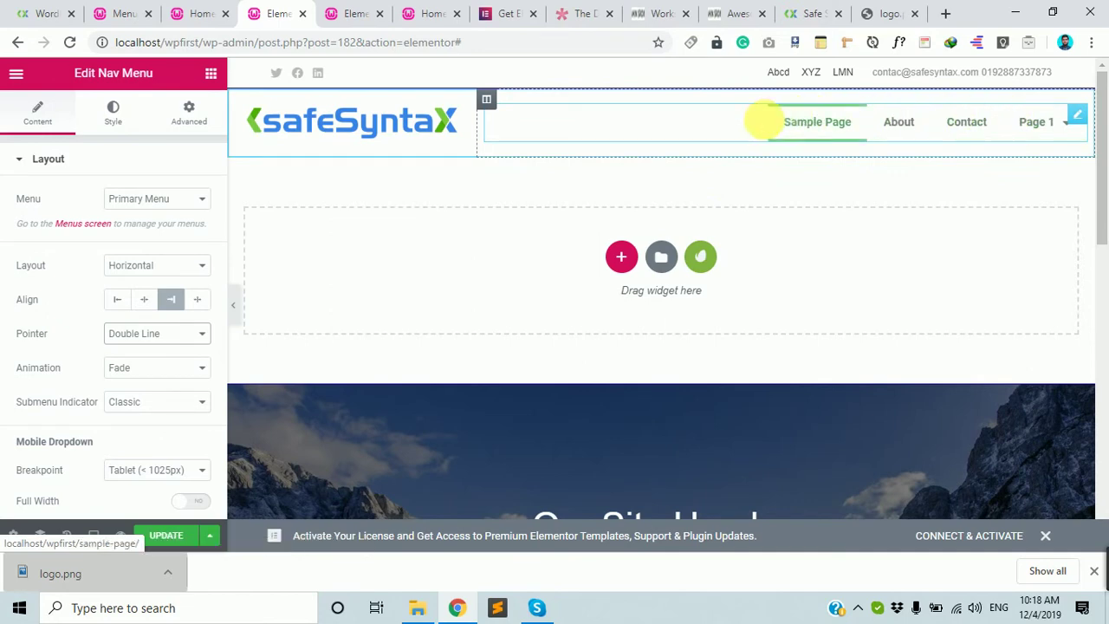
left_click(164, 343)
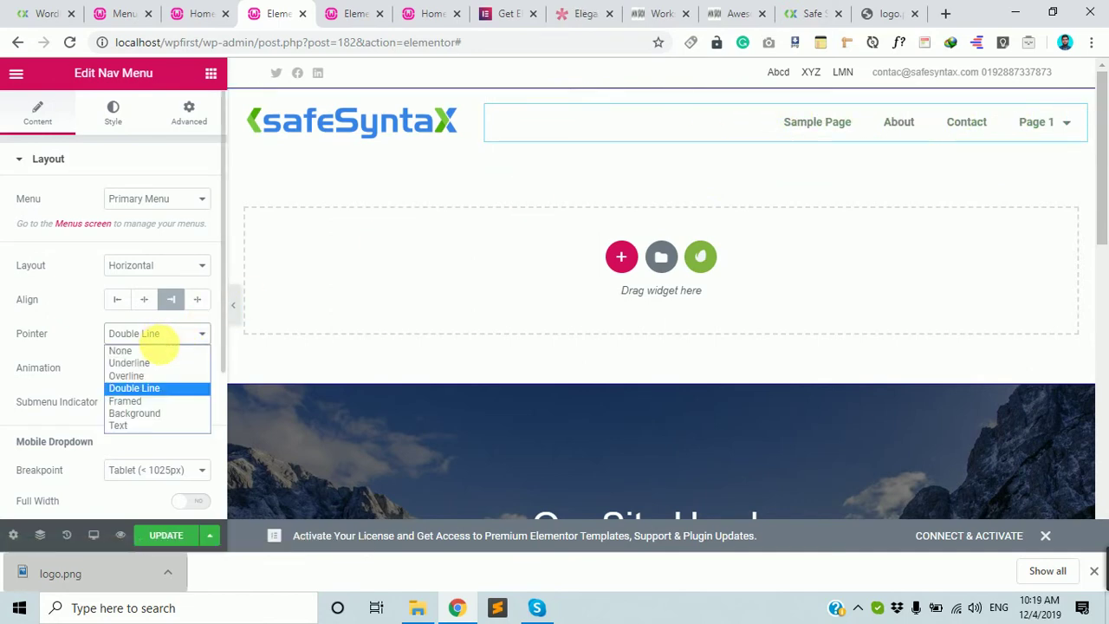
left_click(154, 413)
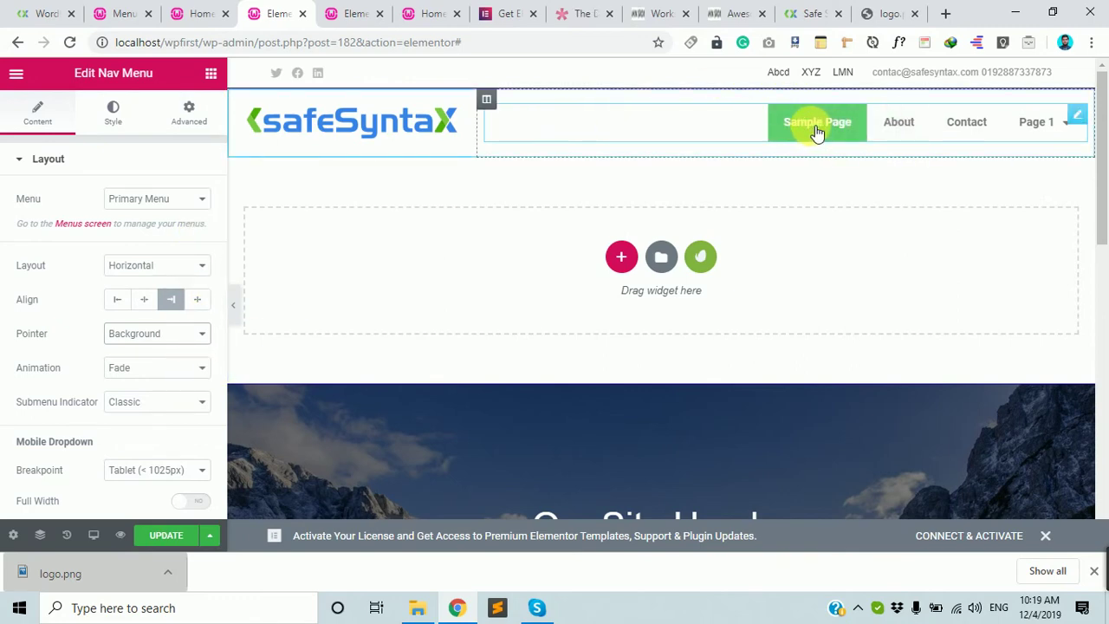
mouse_move(1051, 134)
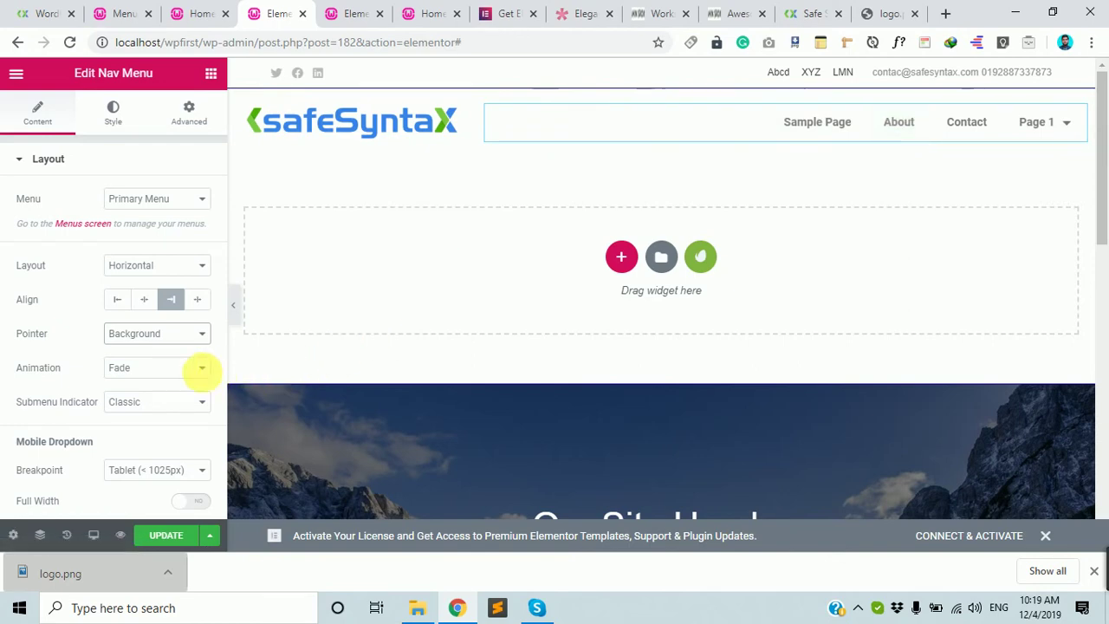
- Try the Sweep Up pointer animation on the nav menu, set the animation to Shrink and update the template
left_click(185, 371)
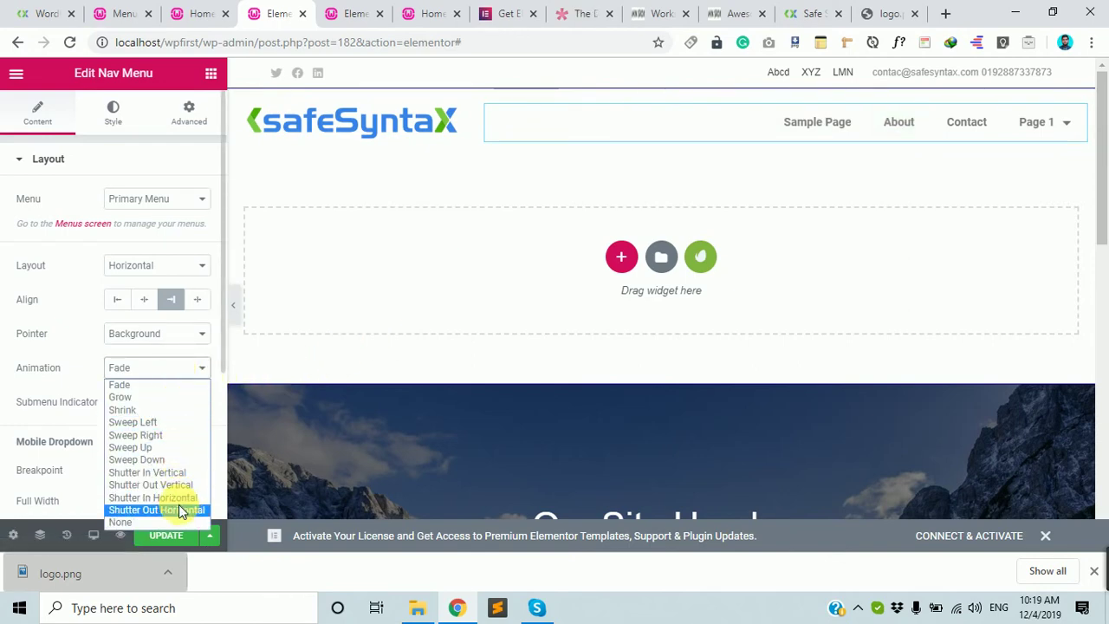
left_click(162, 447)
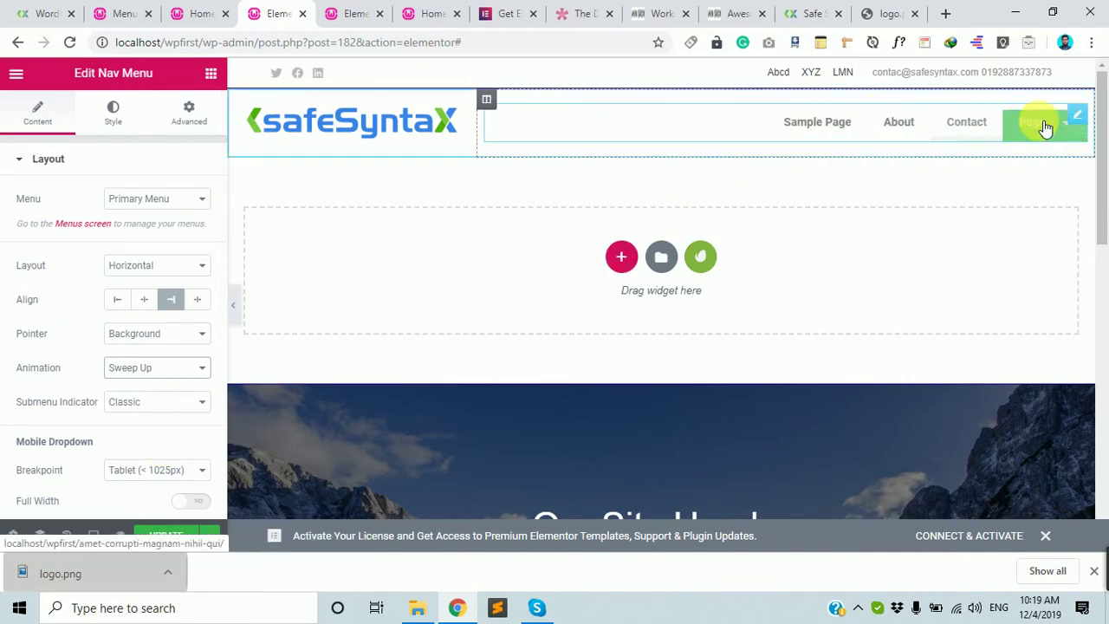
left_click(154, 370)
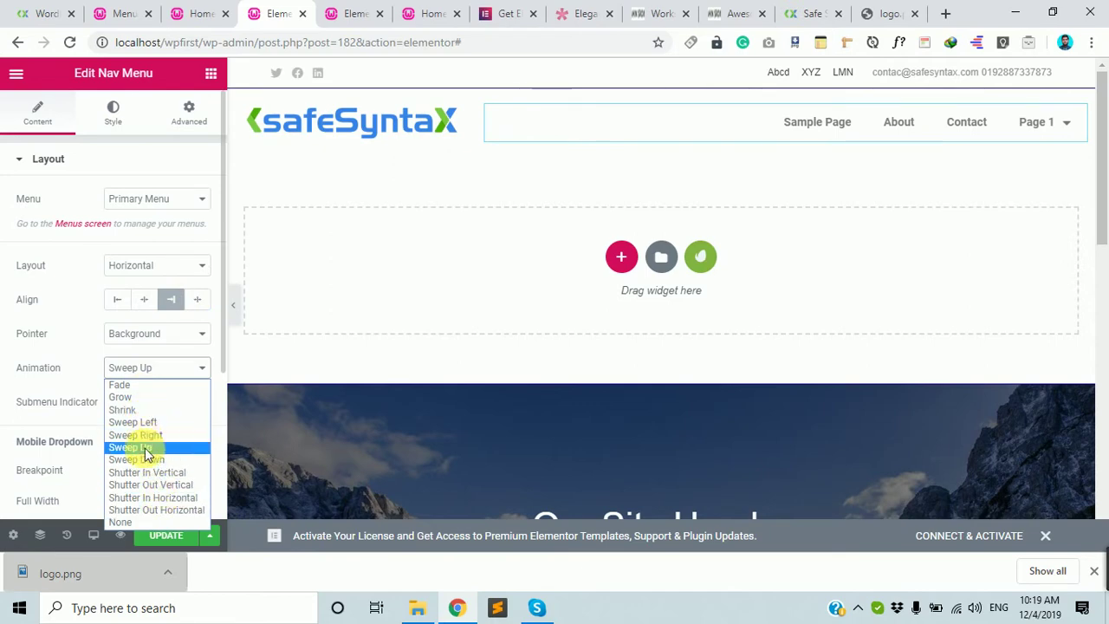
left_click(144, 412)
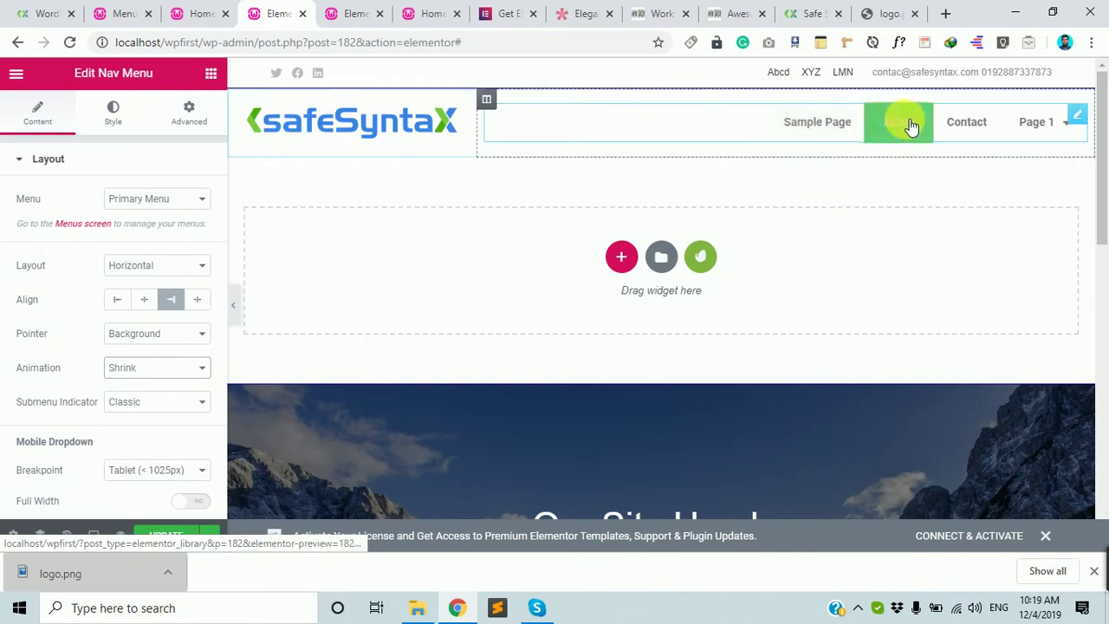
left_click(1036, 123)
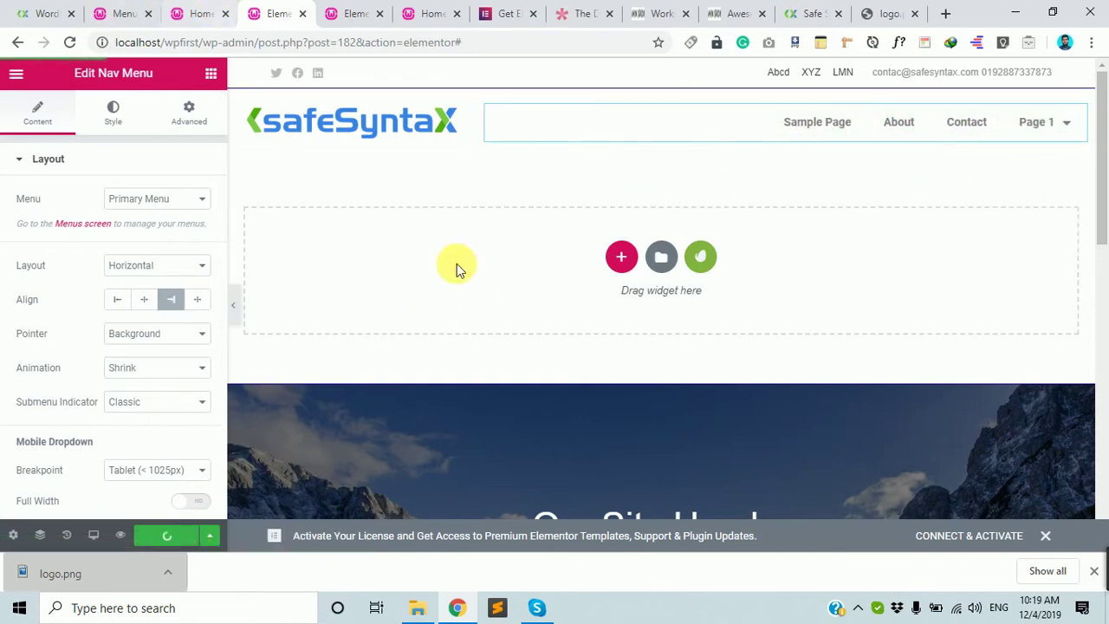
- Look through the reference site, WordPress menu editor and live home page in the open tabs, and return to the header template
left_click(866, 10)
left_click(801, 11)
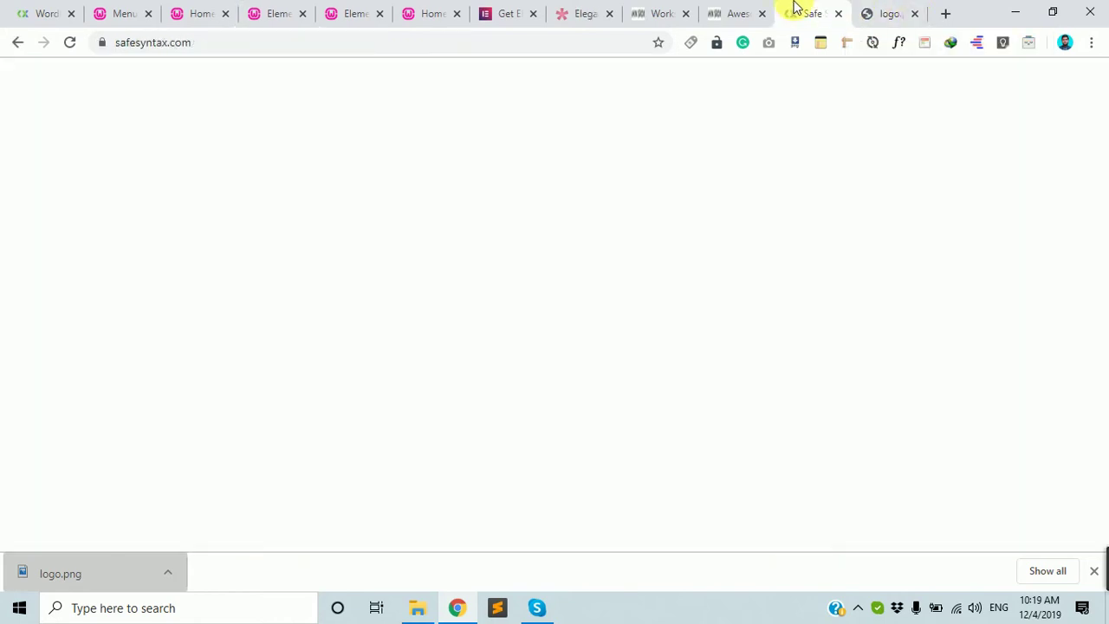
left_click(736, 11)
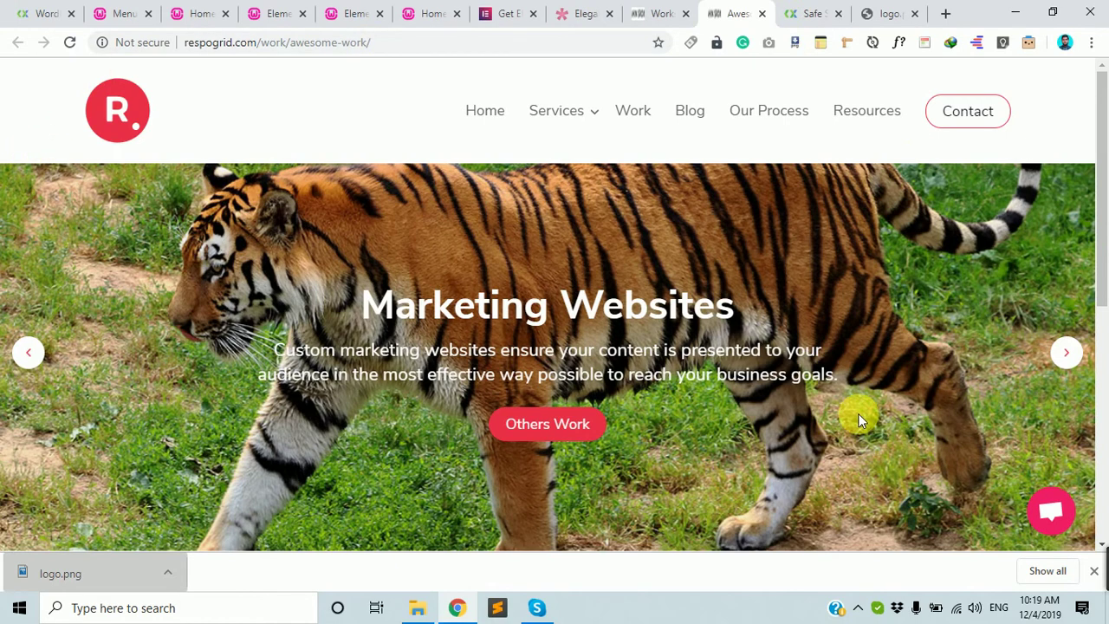
left_click(406, 10)
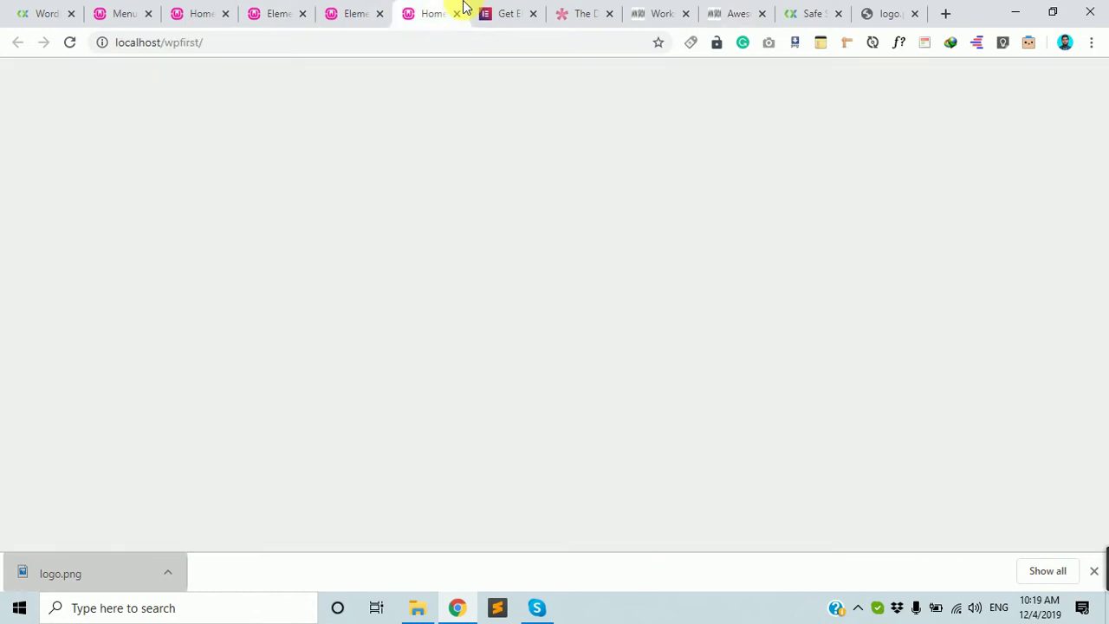
left_click(376, 7)
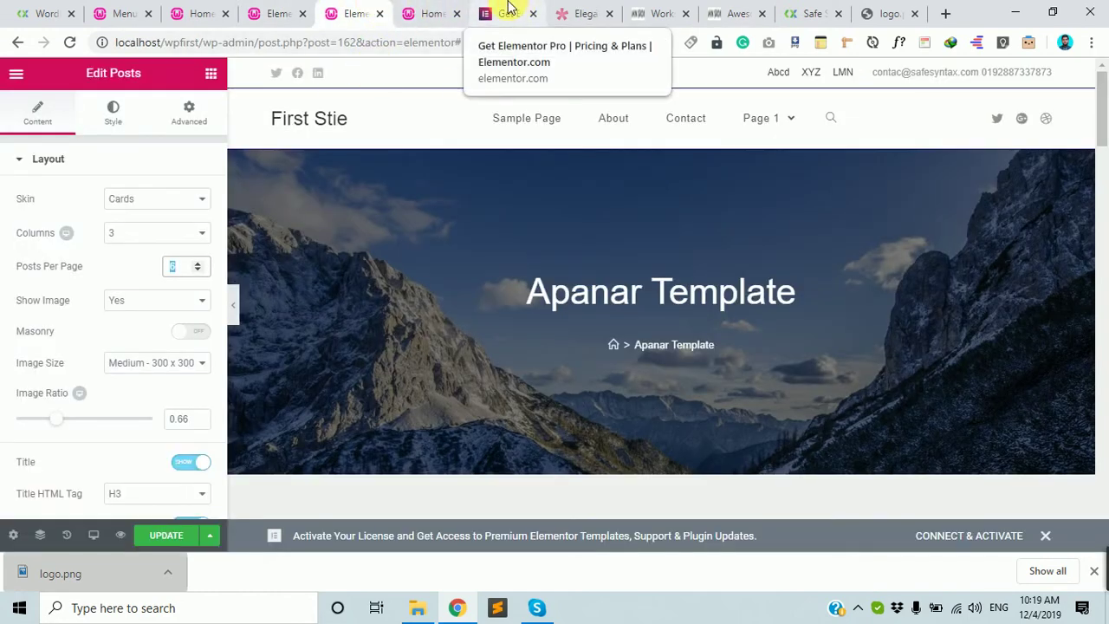
left_click(437, 15)
left_click(135, 7)
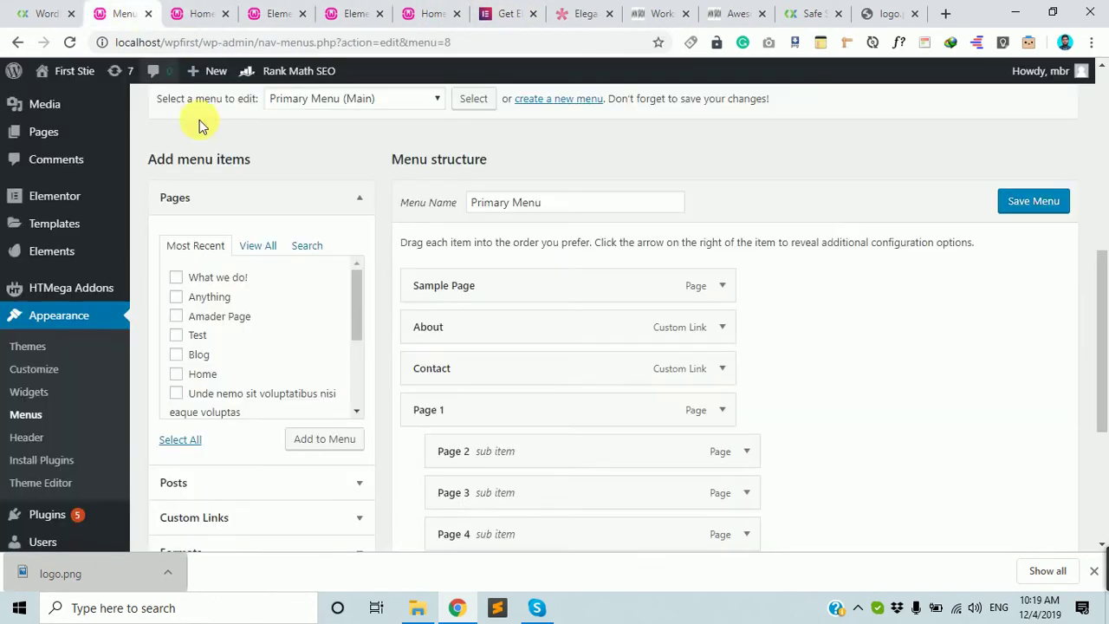
left_click(195, 11)
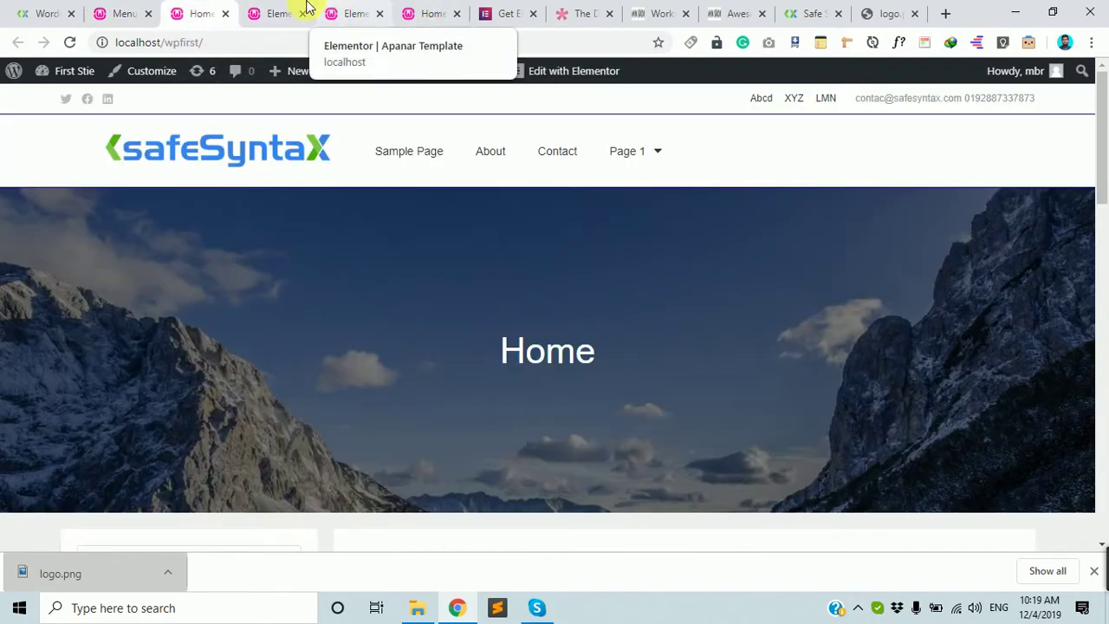
left_click(277, 13)
- Examine the nav menu's Mobile Dropdown settings, including the toggle button choices
scroll(124, 342, "down", 2)
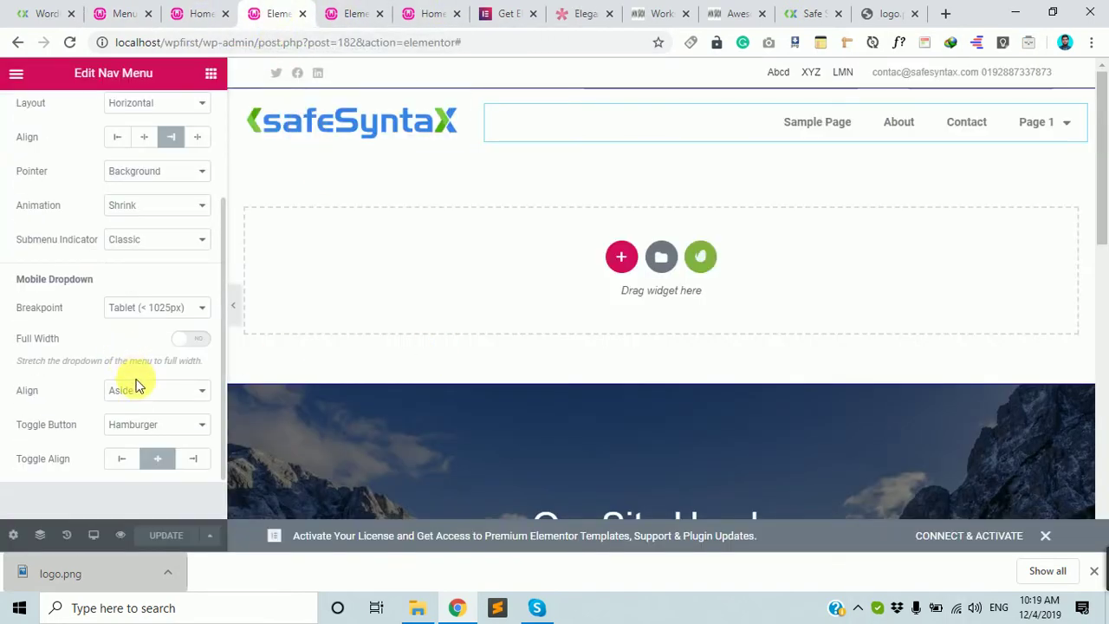
left_click(171, 429)
left_click(173, 428)
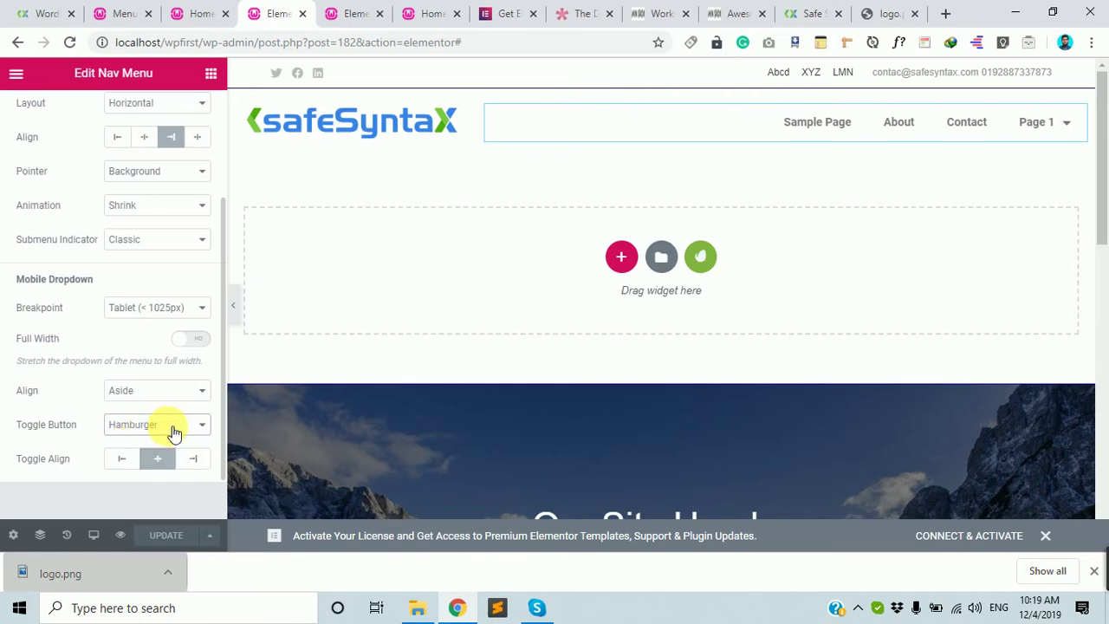
scroll(75, 468, "up", 1)
scroll(61, 468, "down", 2)
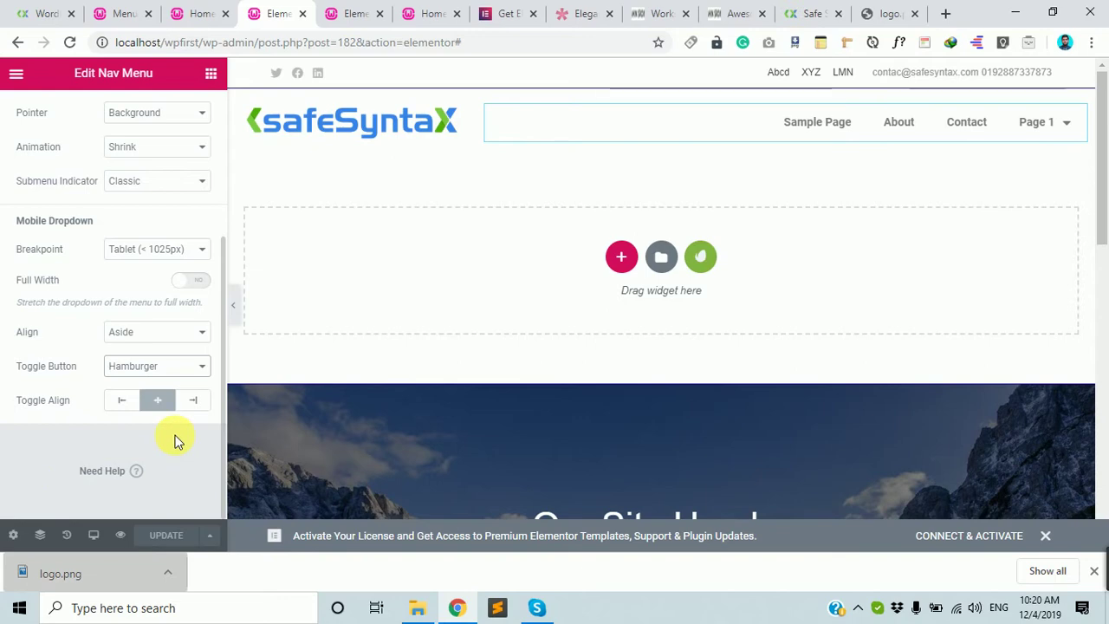
scroll(169, 441, "up", 1)
scroll(130, 485, "down", 1)
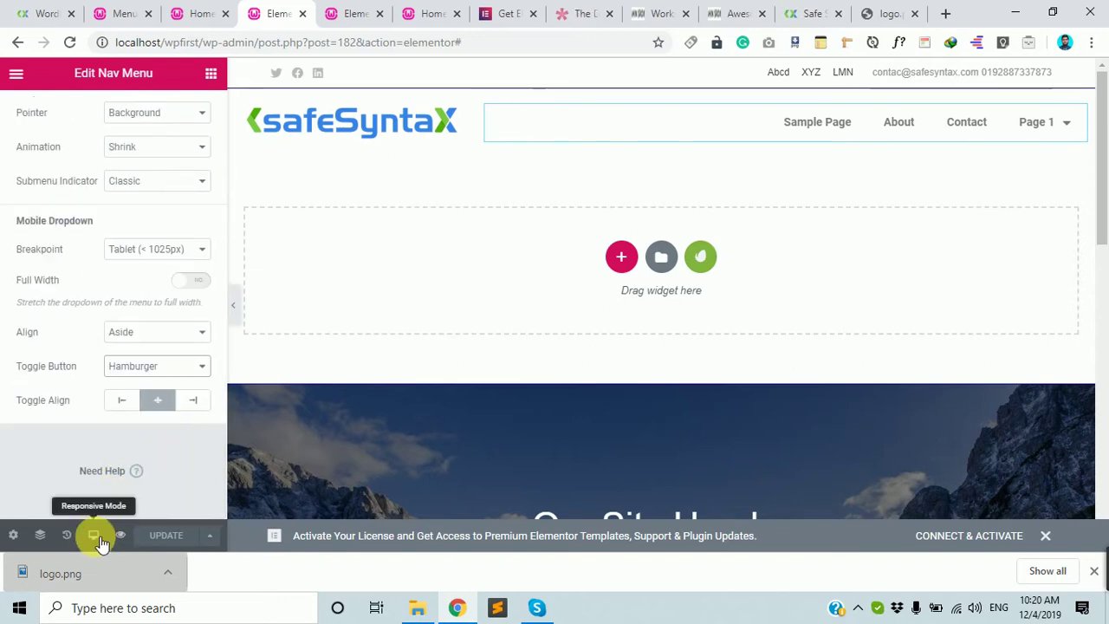
- Preview the header at mobile size, expand and collapse its hamburger menu, and check the toggle button choices
left_click(96, 535)
left_click(99, 498)
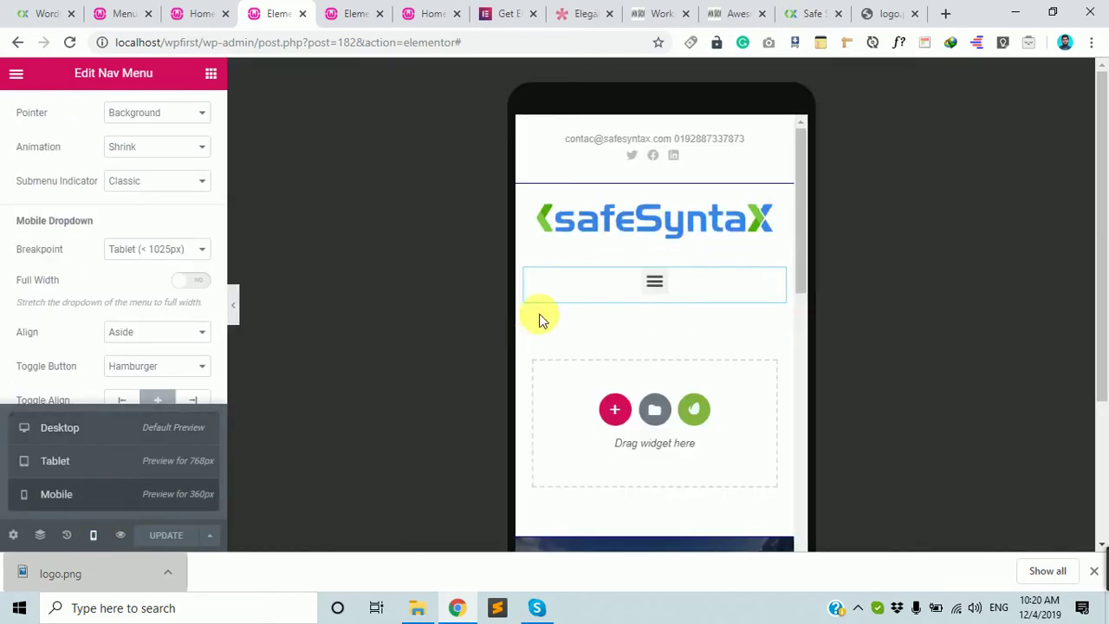
left_click(661, 286)
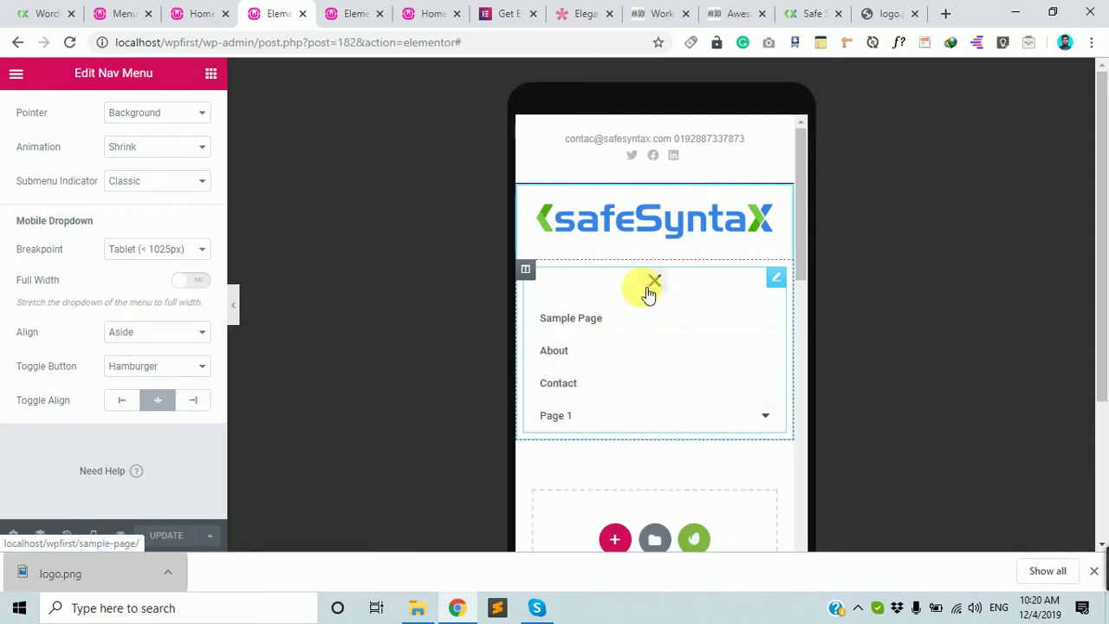
left_click(656, 288)
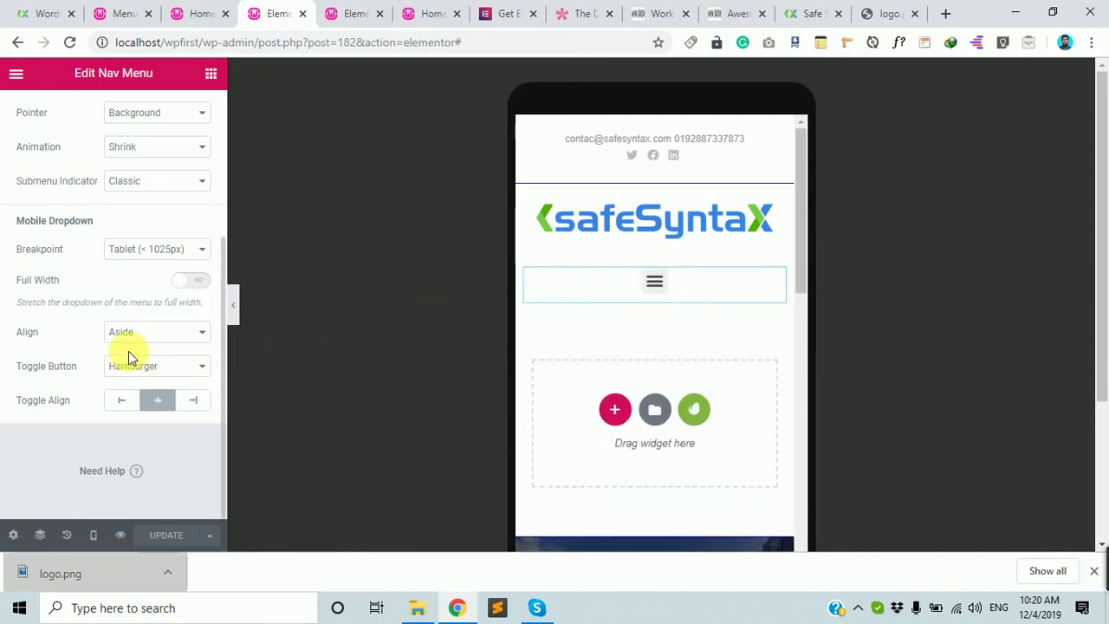
left_click(185, 373)
left_click(184, 375)
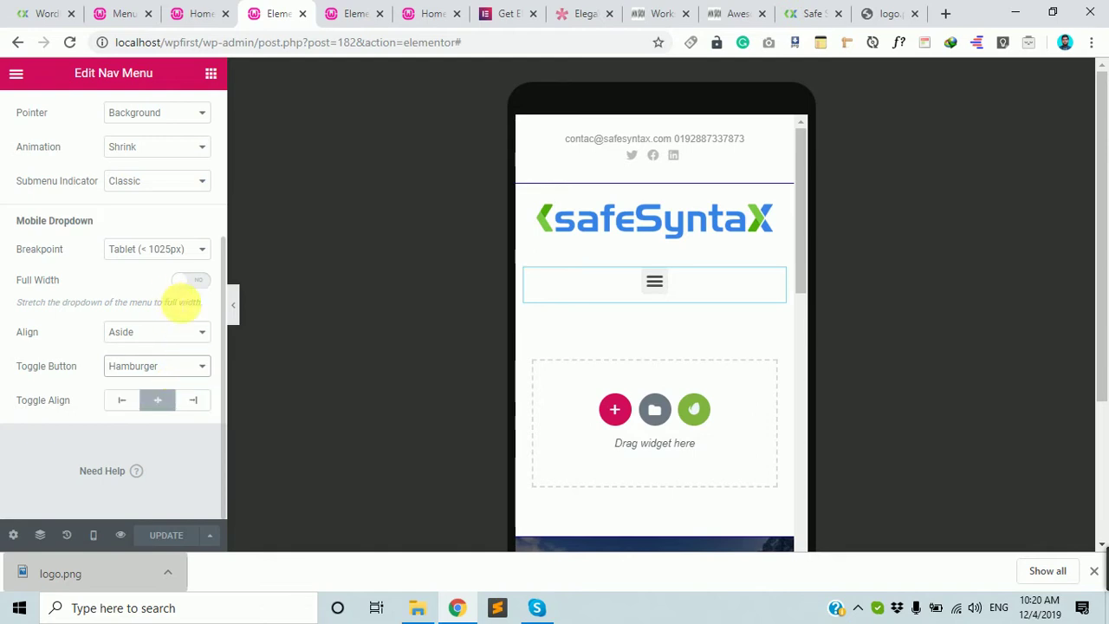
- Try the mobile dropdown's Full Width option and switch it back off, and update the template in the desktop preview
left_click(196, 282)
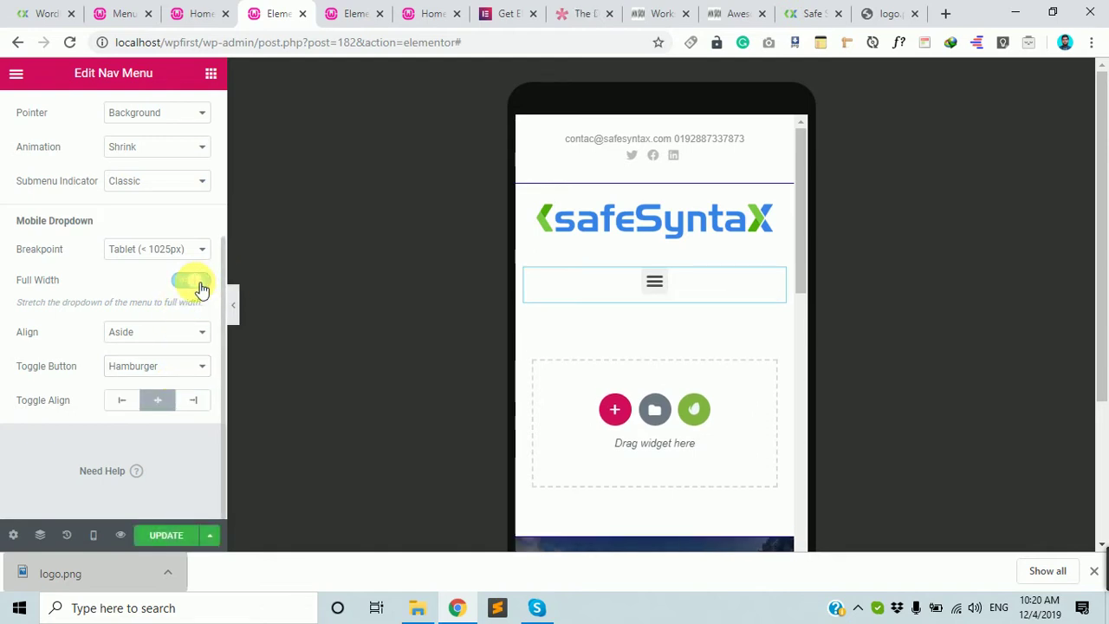
left_click(93, 535)
left_click(96, 429)
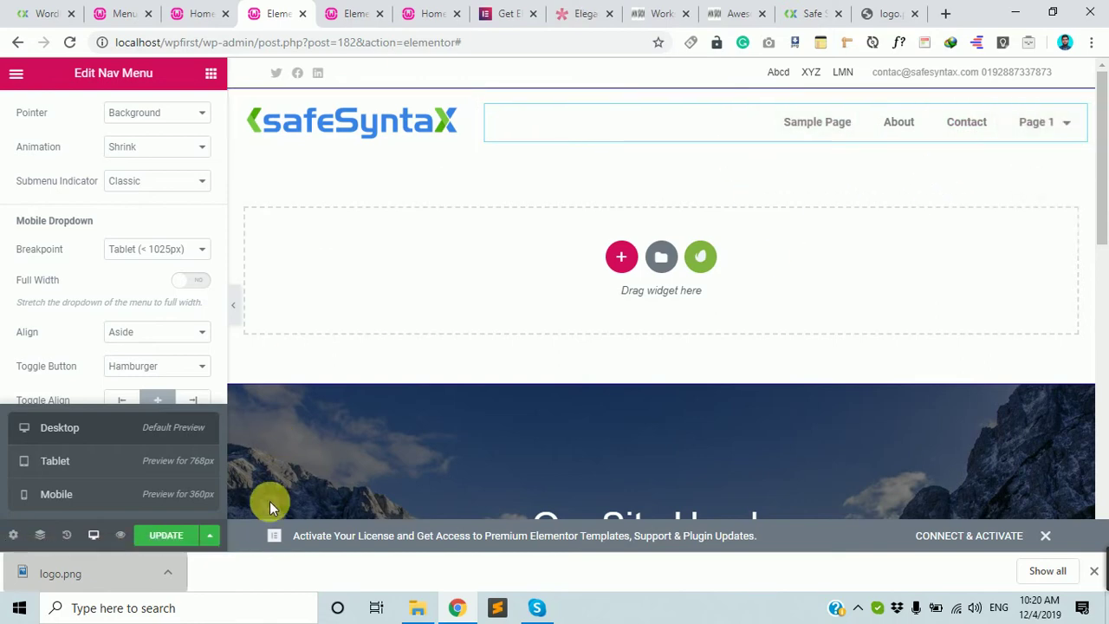
left_click(160, 535)
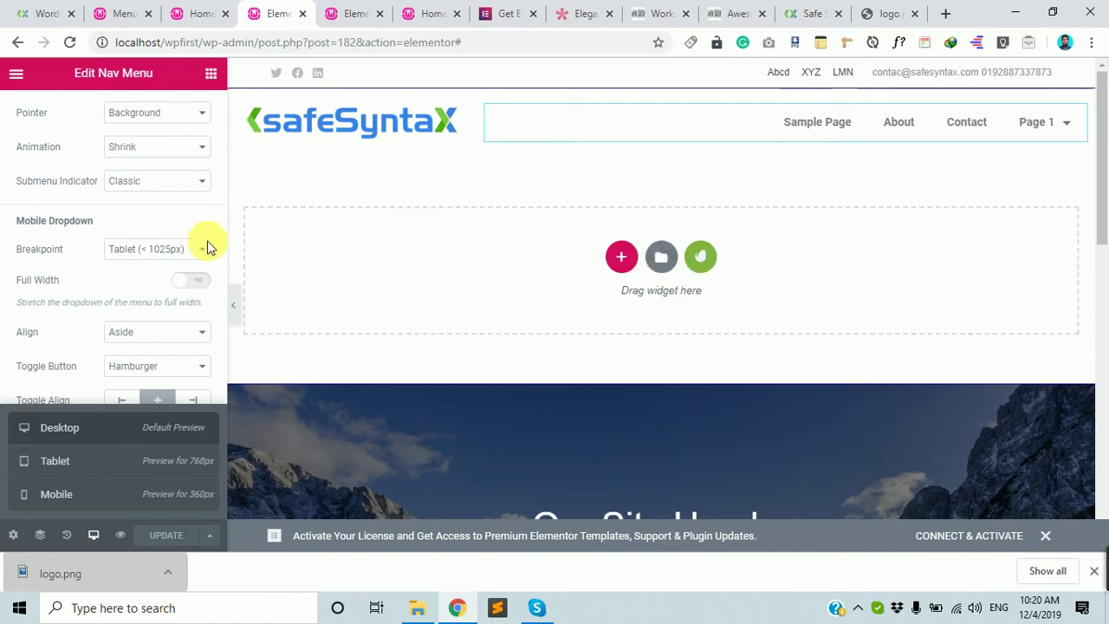
scroll(145, 240, "up", 3)
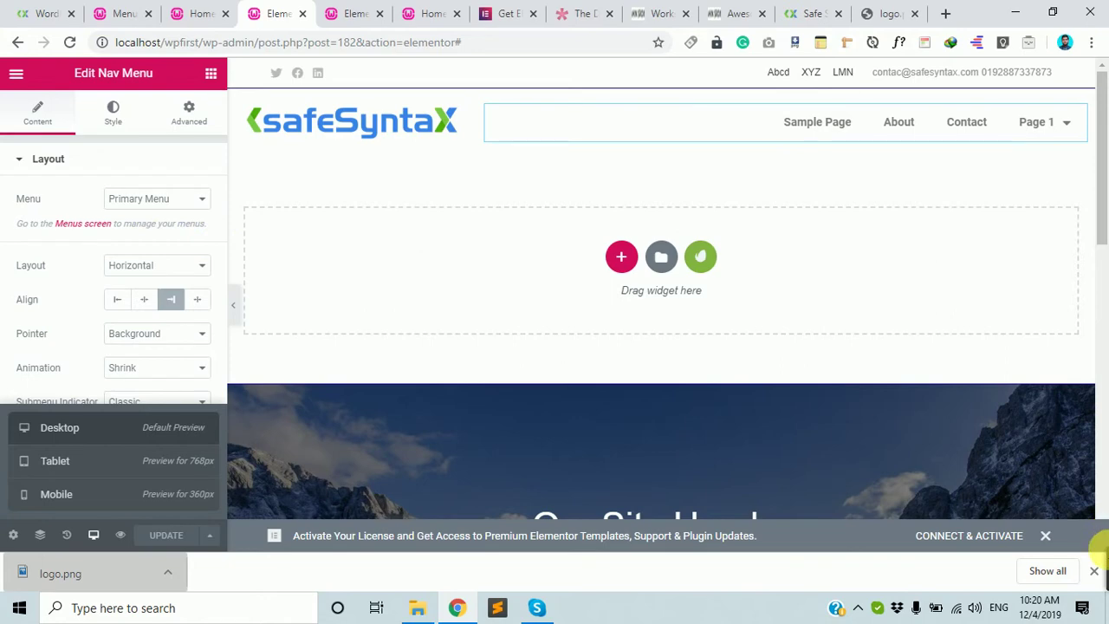
mouse_move(962, 548)
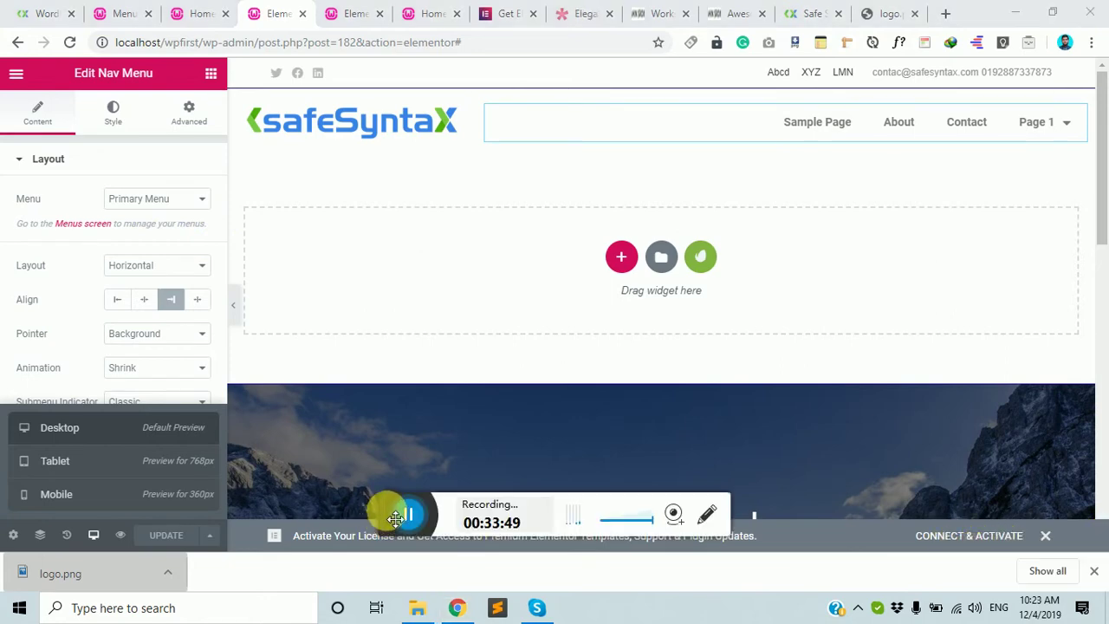
left_click_drag(390, 512, 1078, 513)
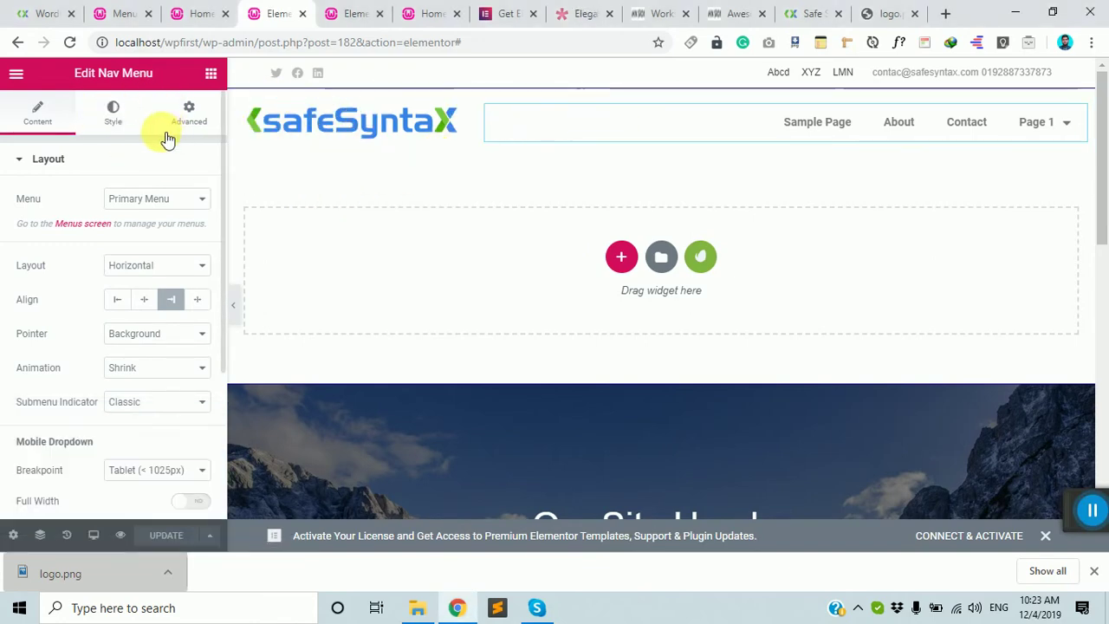
- Examine the nav menu's Main Menu style settings, including the active-state colors and the padding, spacing and border radius options
left_click(102, 119)
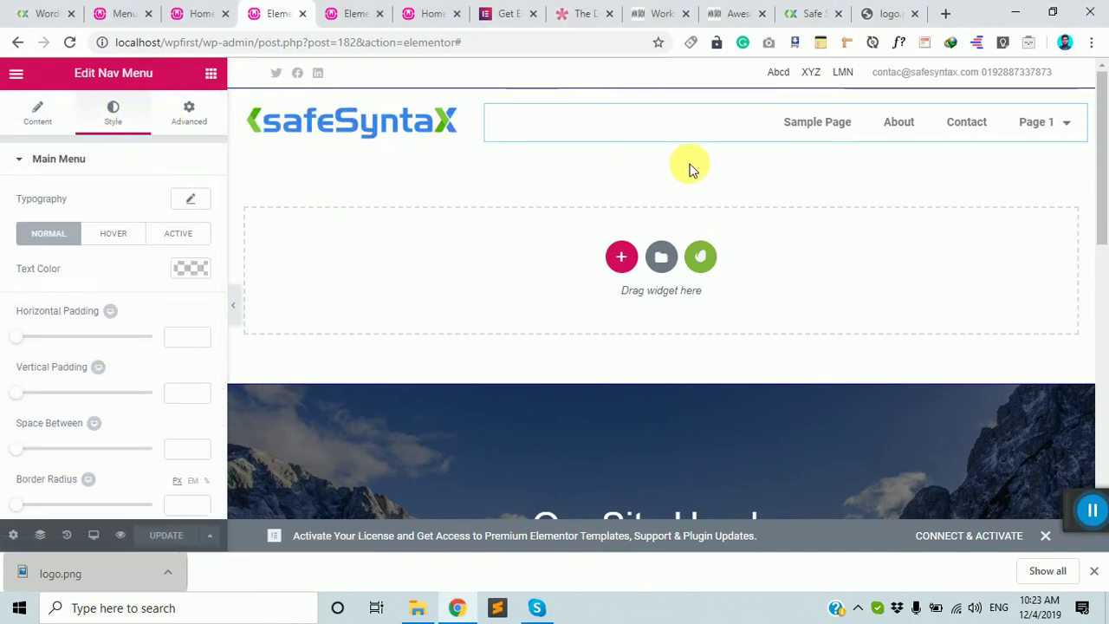
scroll(74, 321, "down", 2)
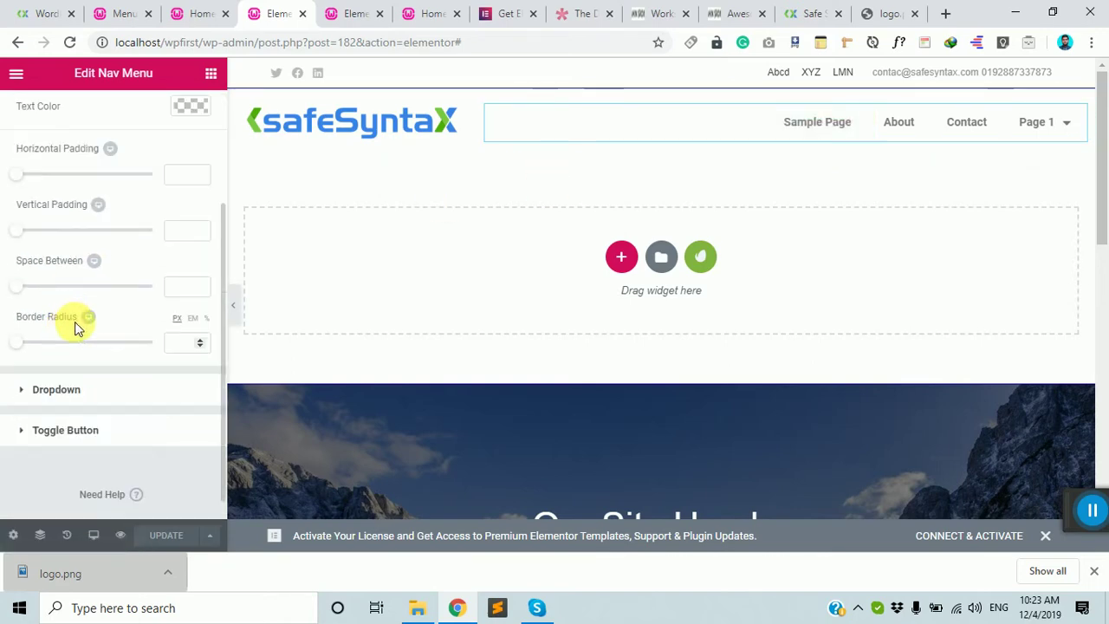
scroll(74, 322, "up", 2)
left_click(177, 233)
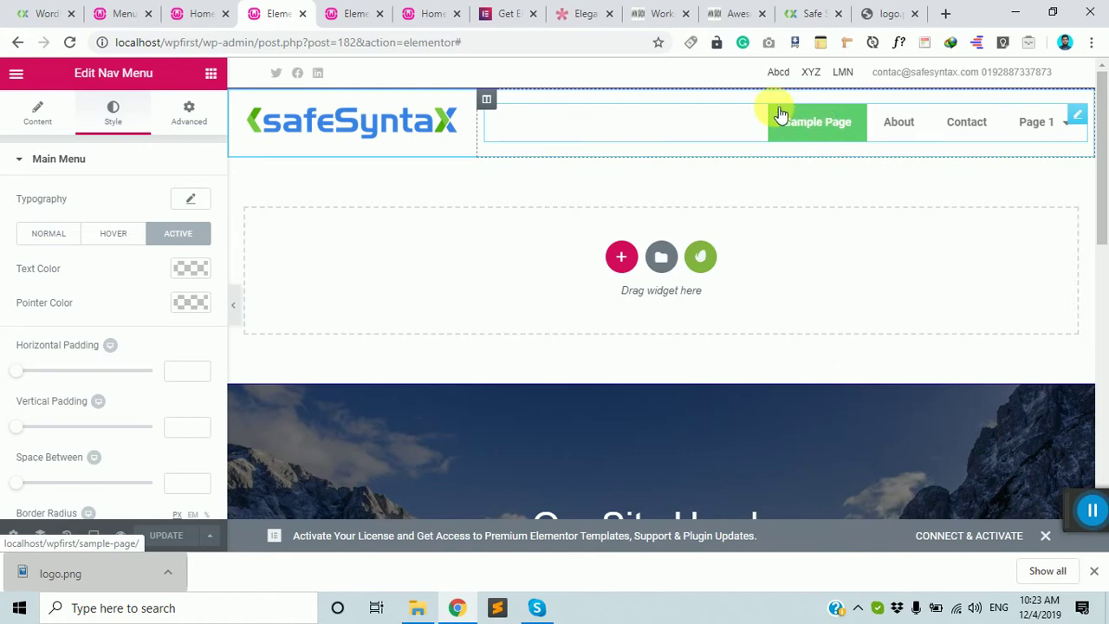
scroll(122, 346, "down", 3)
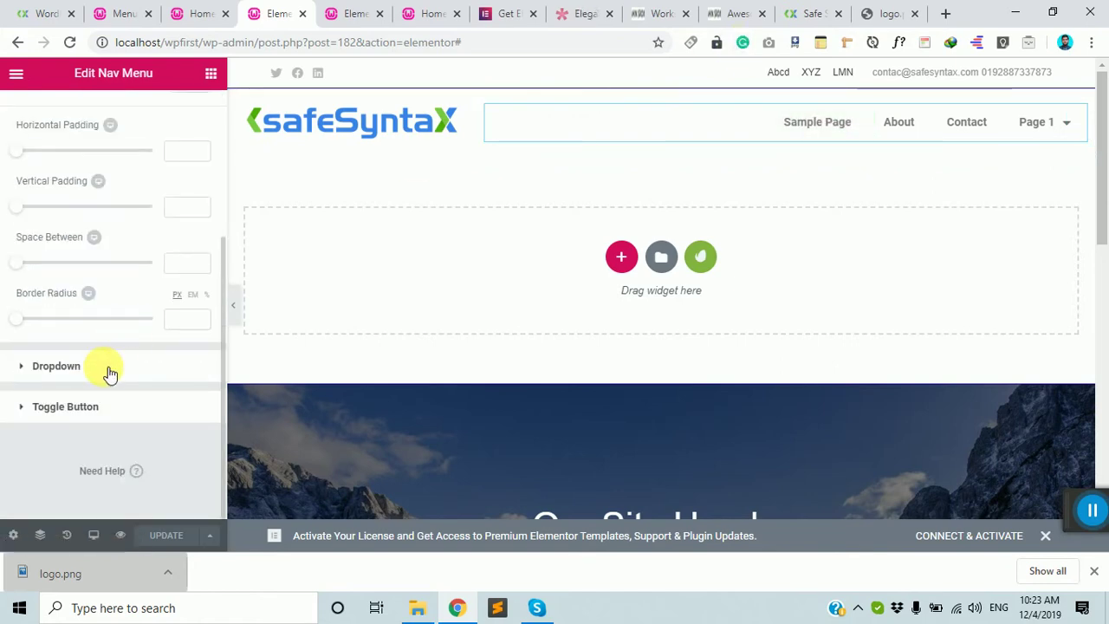
- Examine the nav menu's Dropdown style settings across the normal, hover and active states, including border, padding, divider and distance
left_click(57, 365)
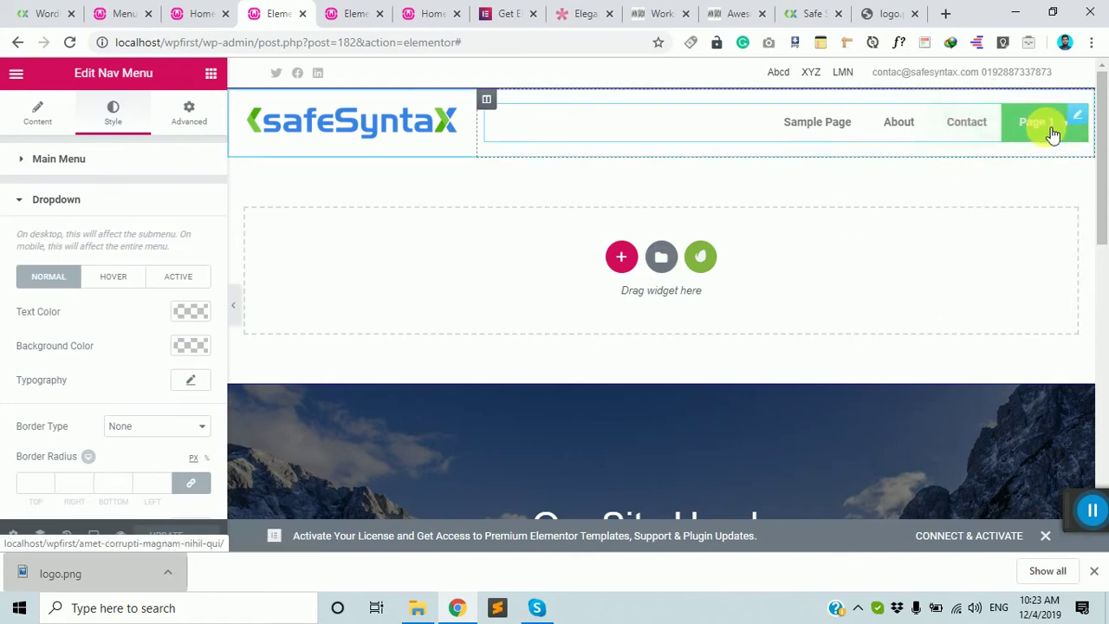
scroll(95, 364, "down", 1)
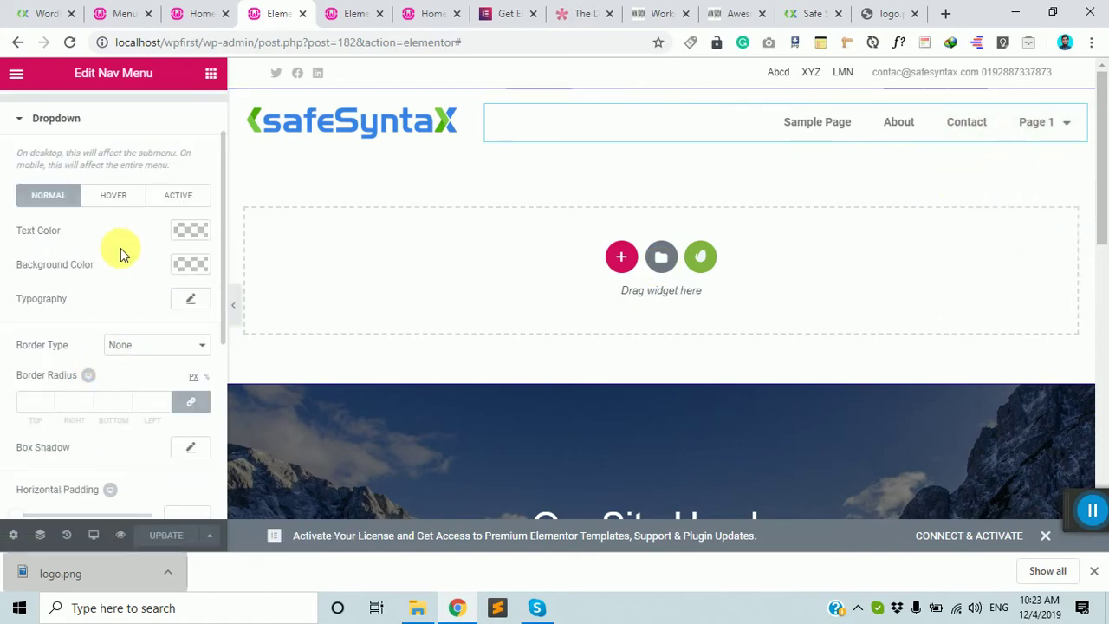
left_click(133, 195)
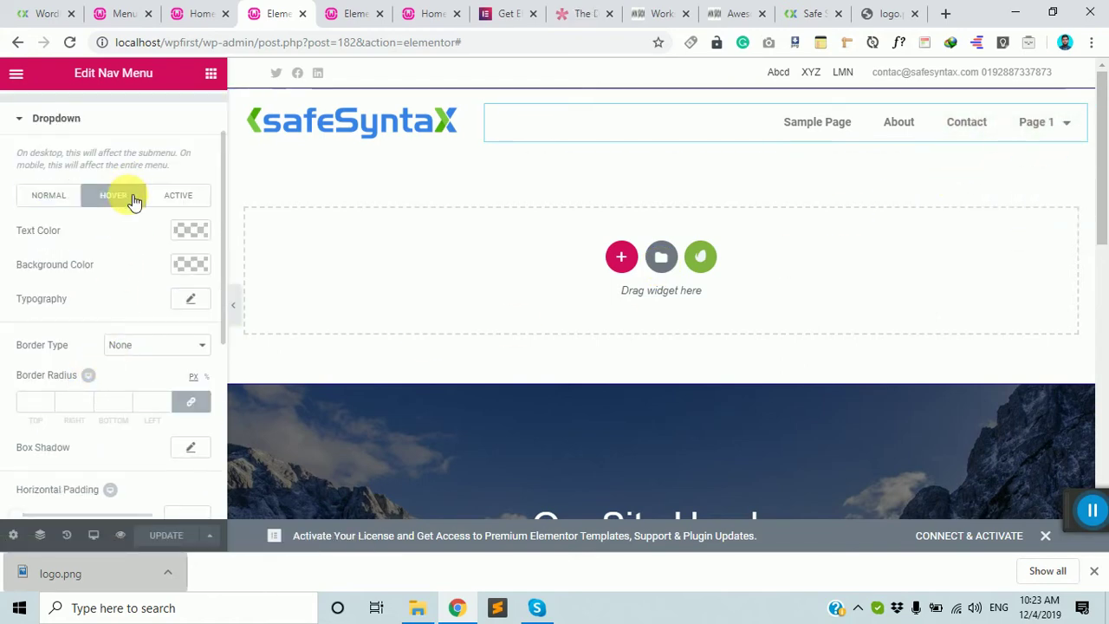
left_click(184, 198)
scroll(147, 303, "down", 2)
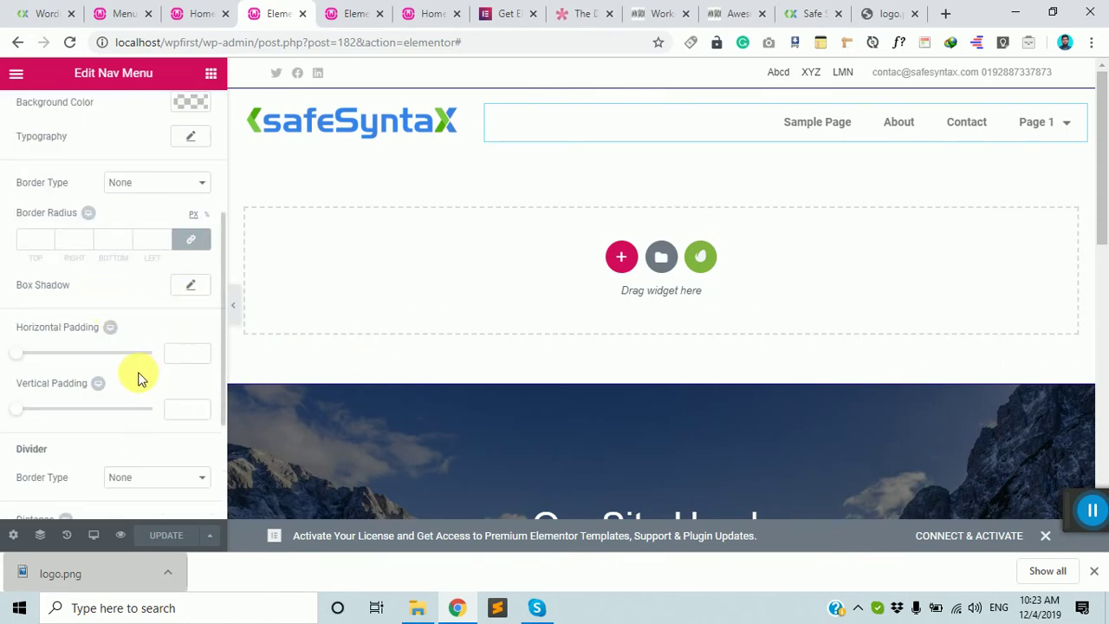
scroll(67, 396, "down", 2)
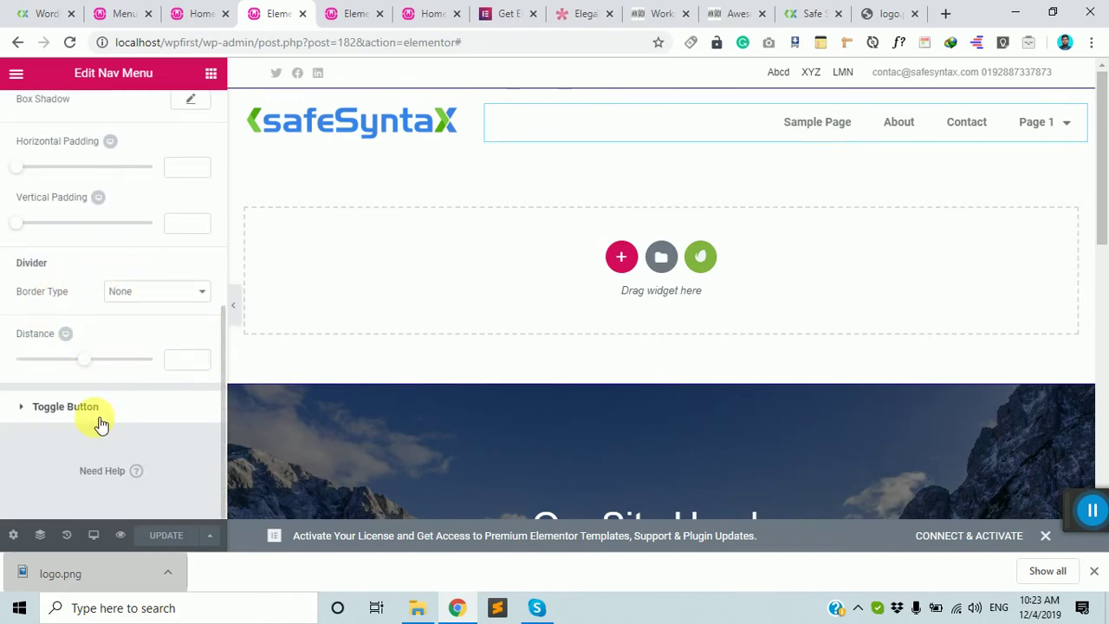
- Examine the nav menu's Toggle Button style settings and return to its content settings
left_click(93, 415)
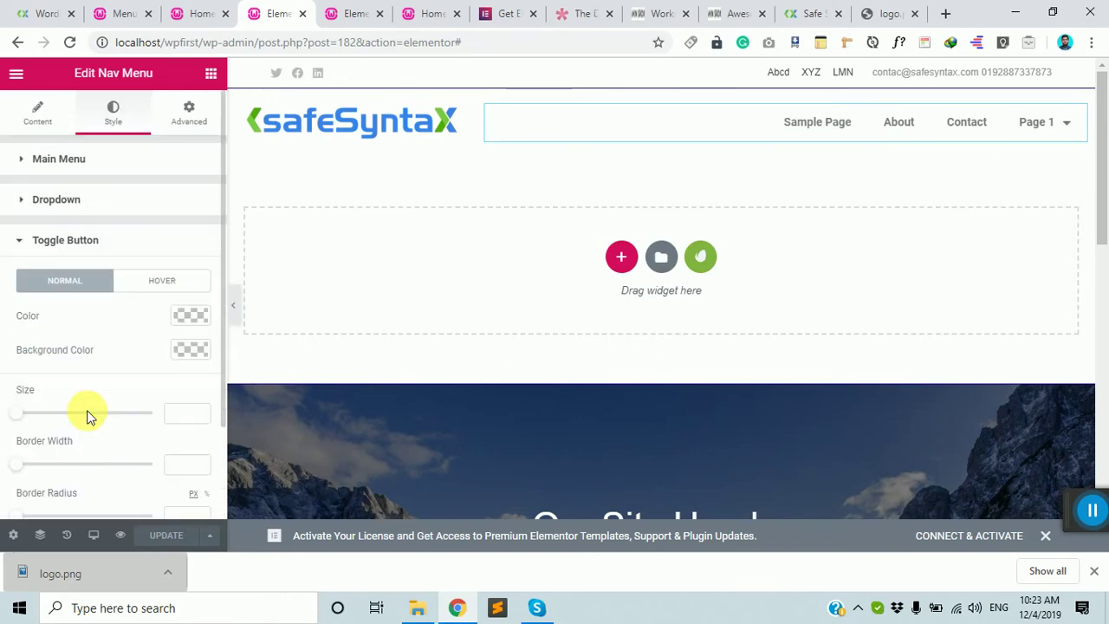
scroll(141, 396, "down", 2)
scroll(128, 390, "up", 2)
left_click(34, 117)
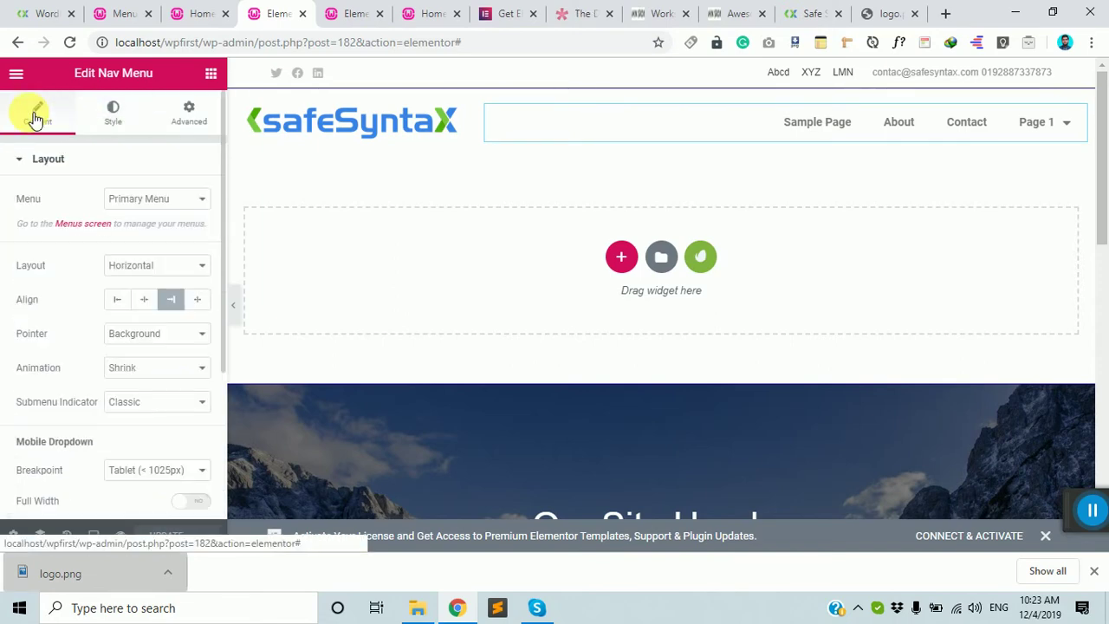
- Examine the header template's General Settings and Preview Settings, including the dynamic content preview choices, and return to the widget list
left_click(211, 76)
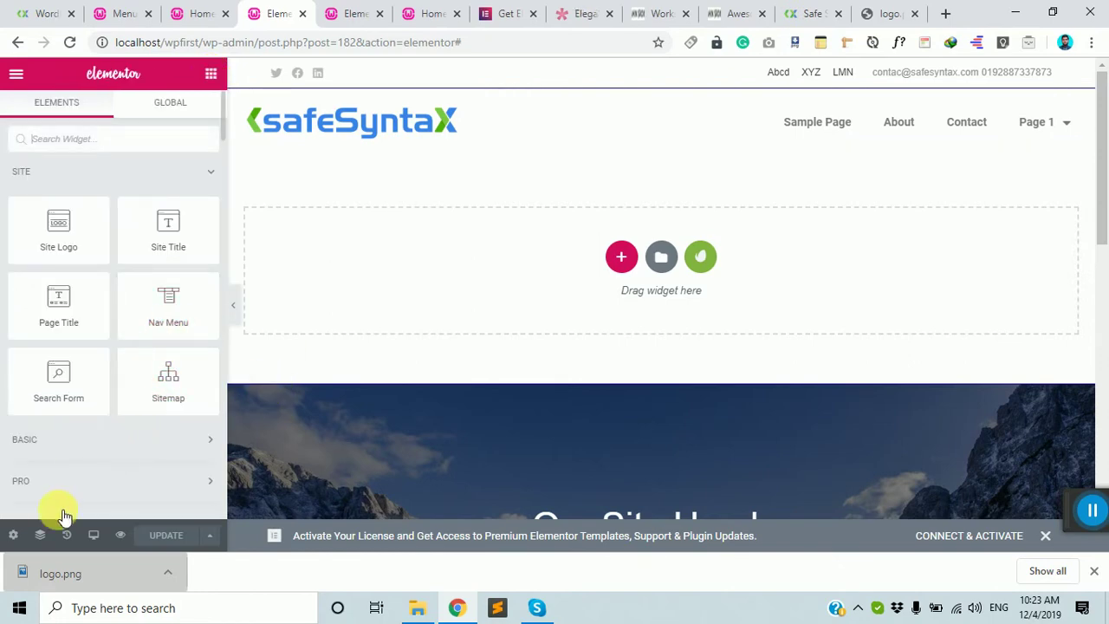
left_click(14, 536)
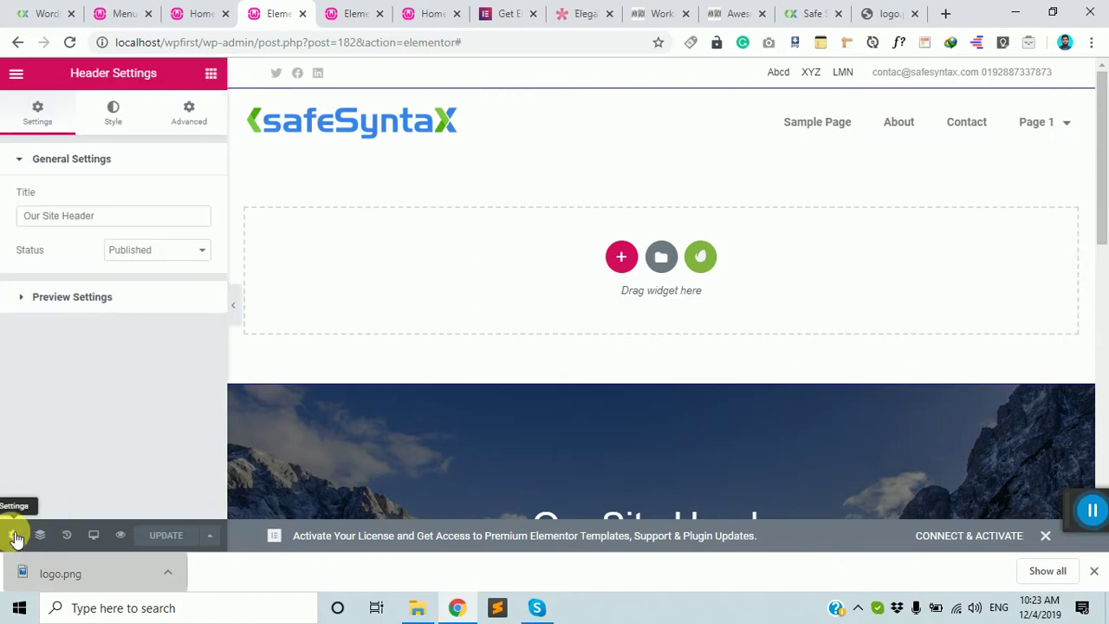
left_click(139, 299)
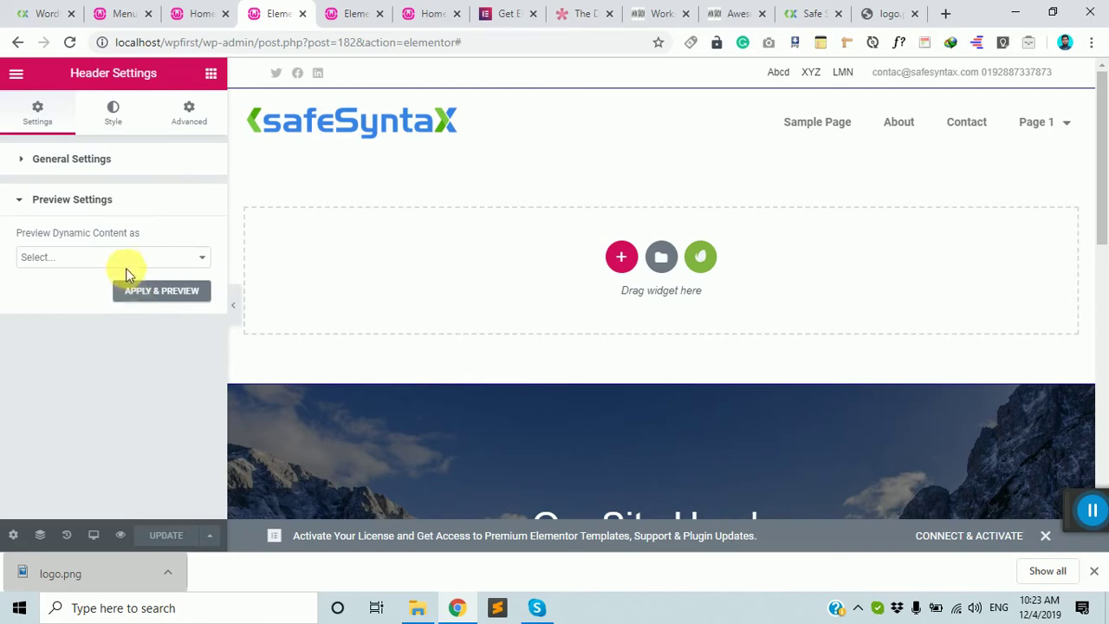
left_click(131, 258)
left_click(130, 258)
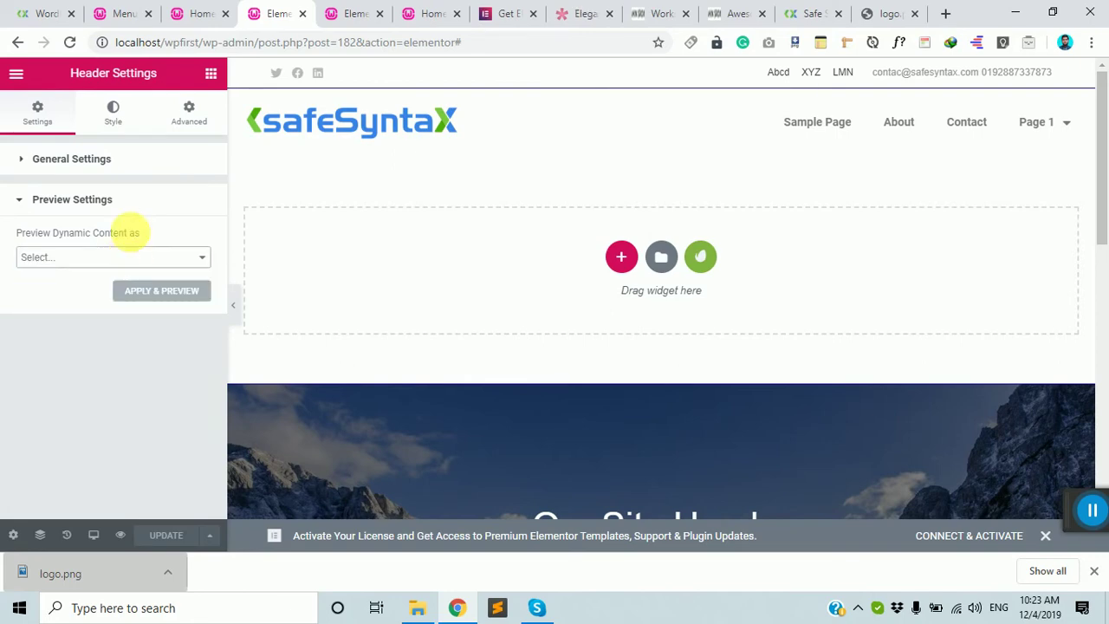
left_click(74, 156)
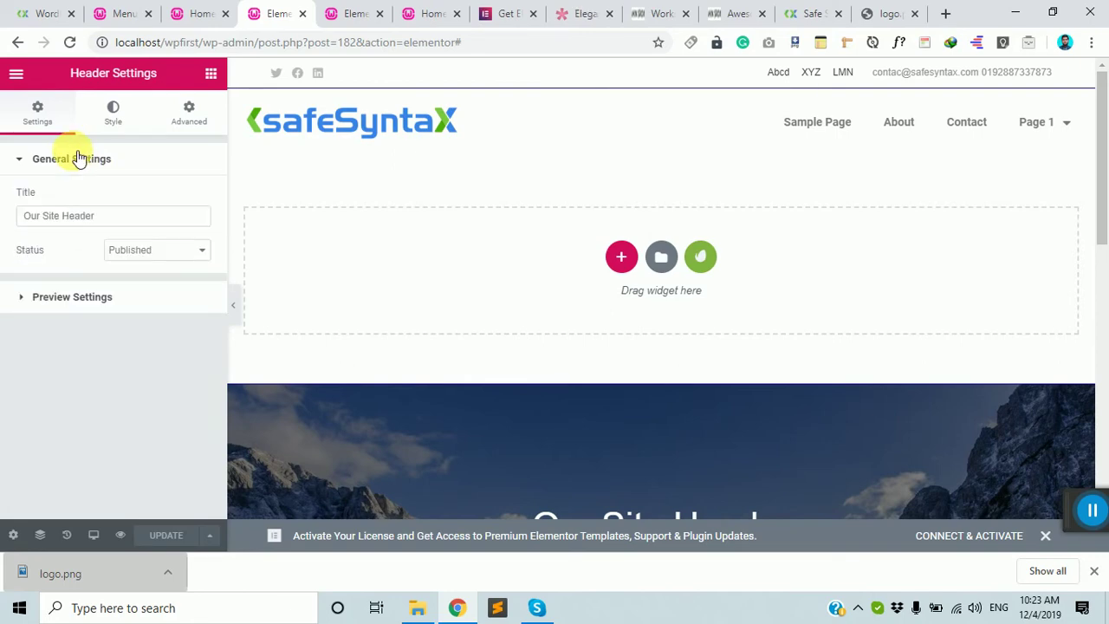
left_click(210, 74)
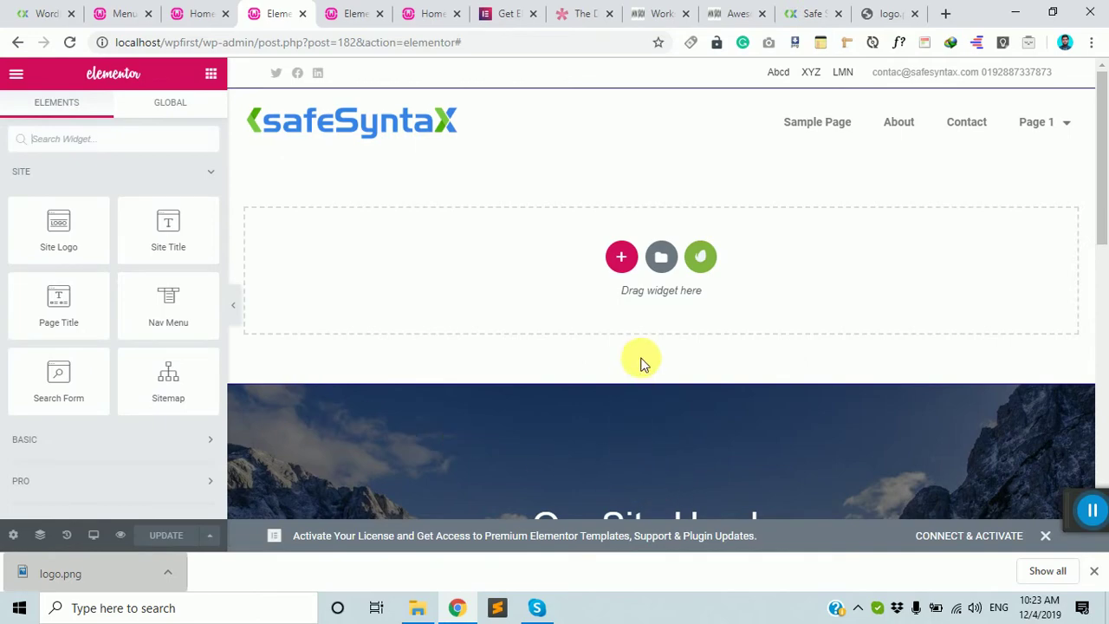
scroll(631, 354, "down", 1)
scroll(631, 355, "up", 1)
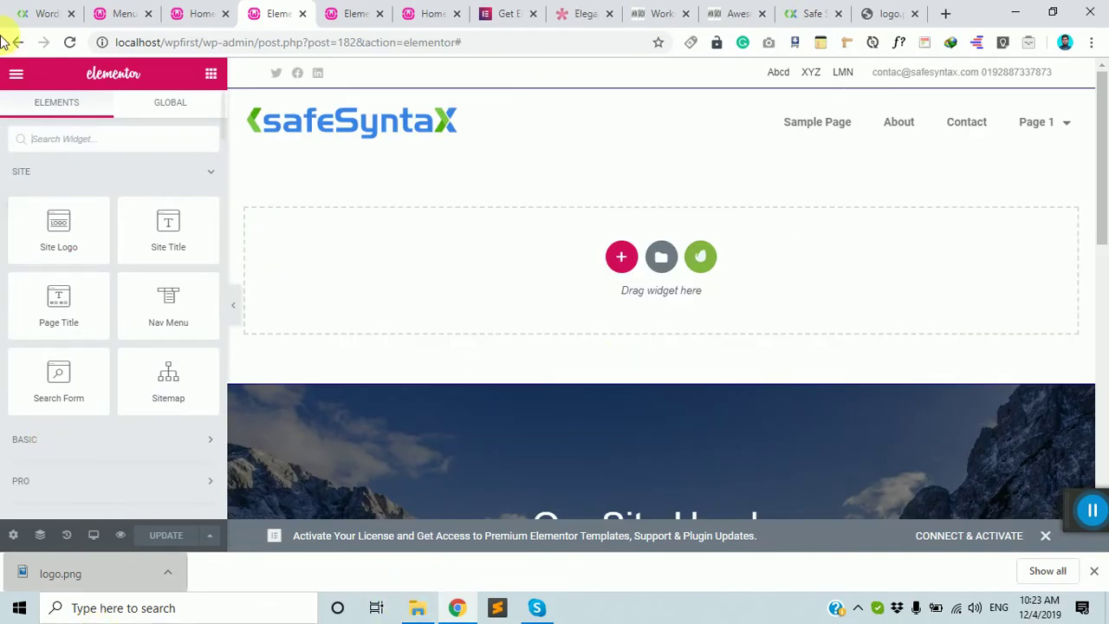
- Switch to the WordPress admin's menu editor and open the Theme Builder template list from there
left_click(195, 12)
left_click(158, 9)
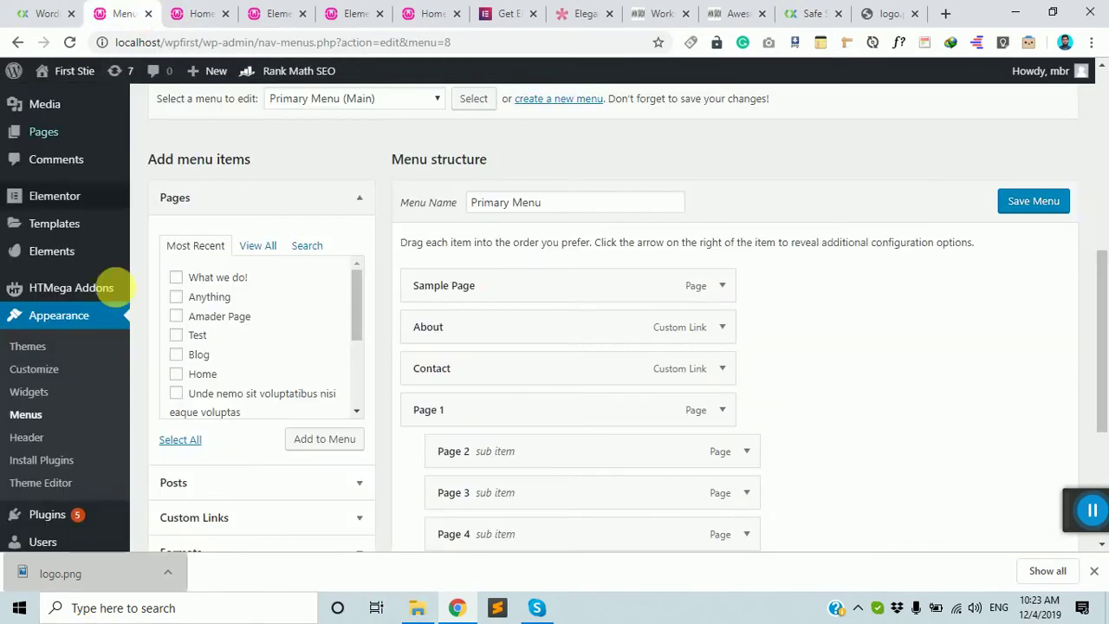
scroll(55, 451, "up", 1)
scroll(39, 409, "down", 3)
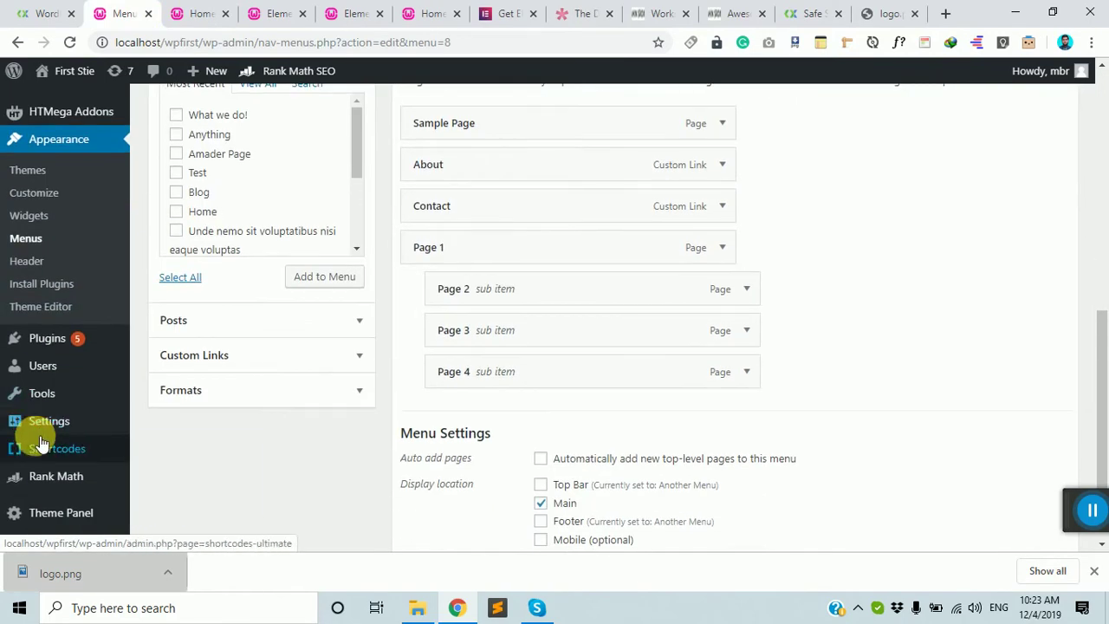
scroll(57, 407, "down", 1)
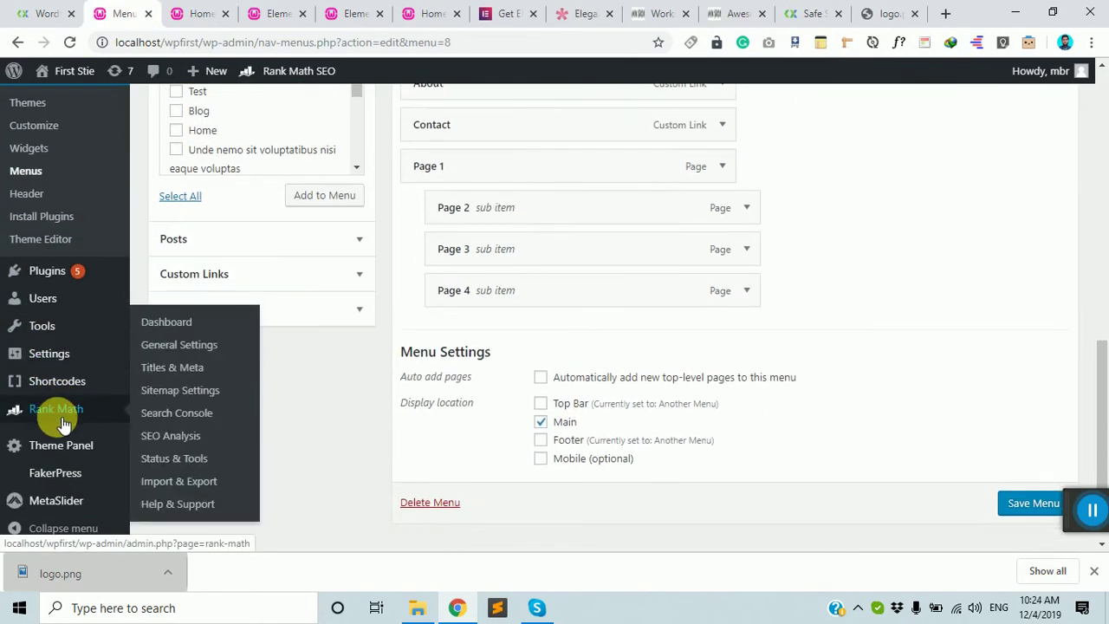
scroll(67, 416, "up", 3)
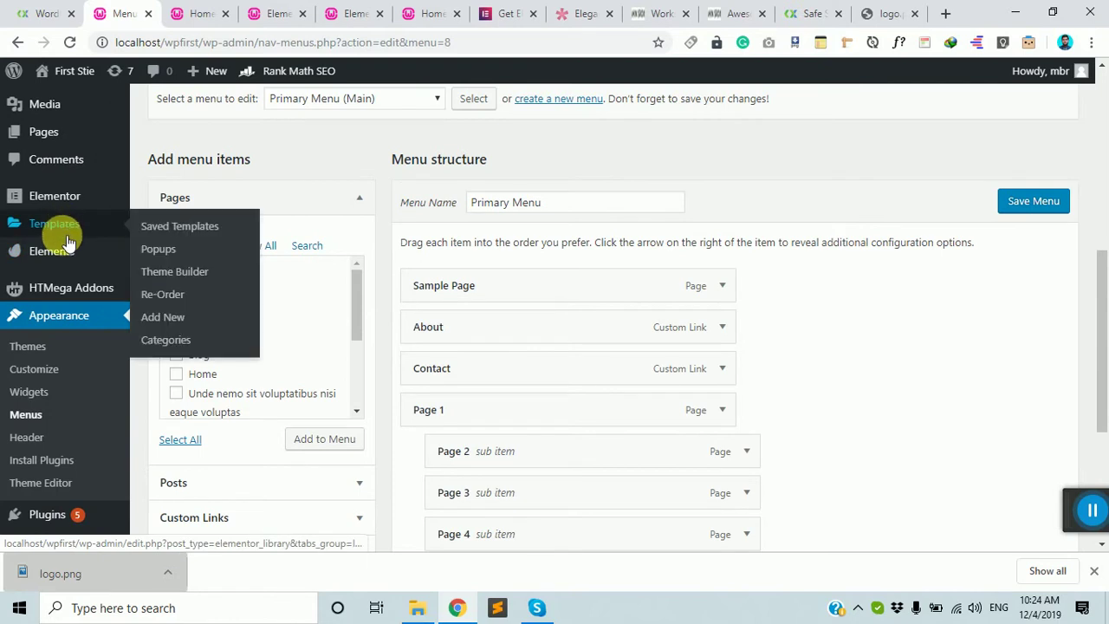
mouse_move(67, 250)
mouse_move(81, 227)
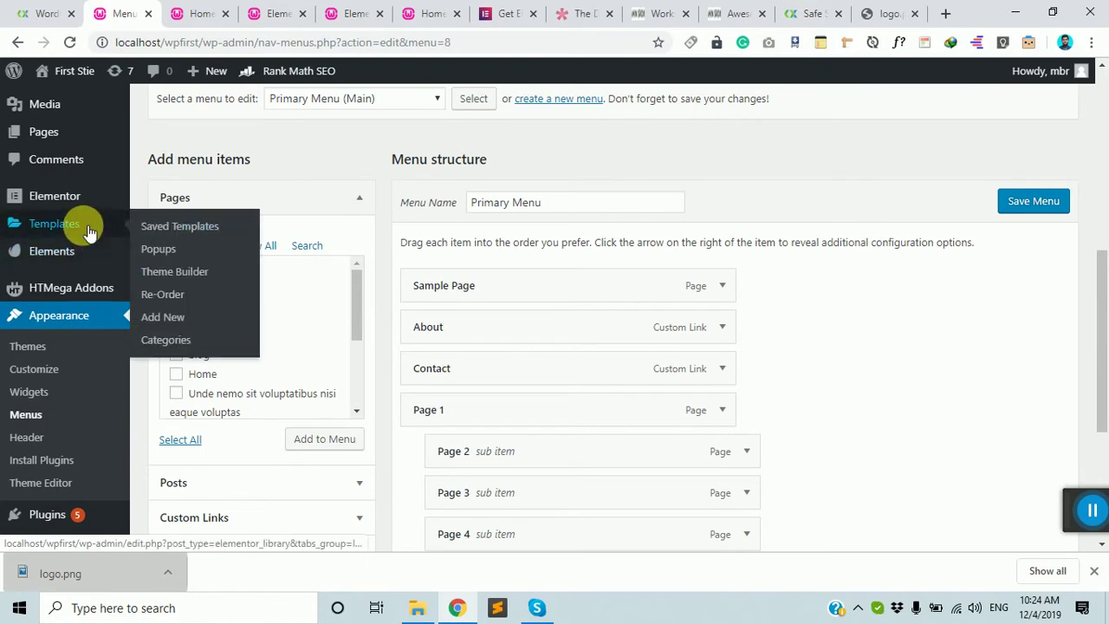
left_click(182, 273)
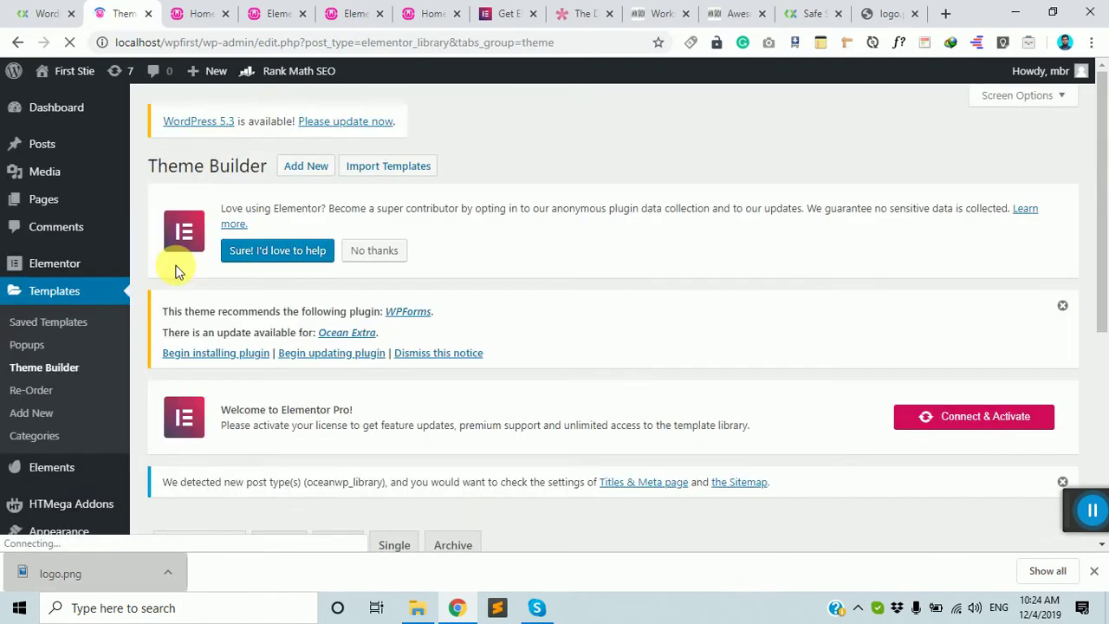
- Create a new Footer template named "Our Site Footer" from the Theme Builder's Footer category
scroll(564, 217, "down", 4)
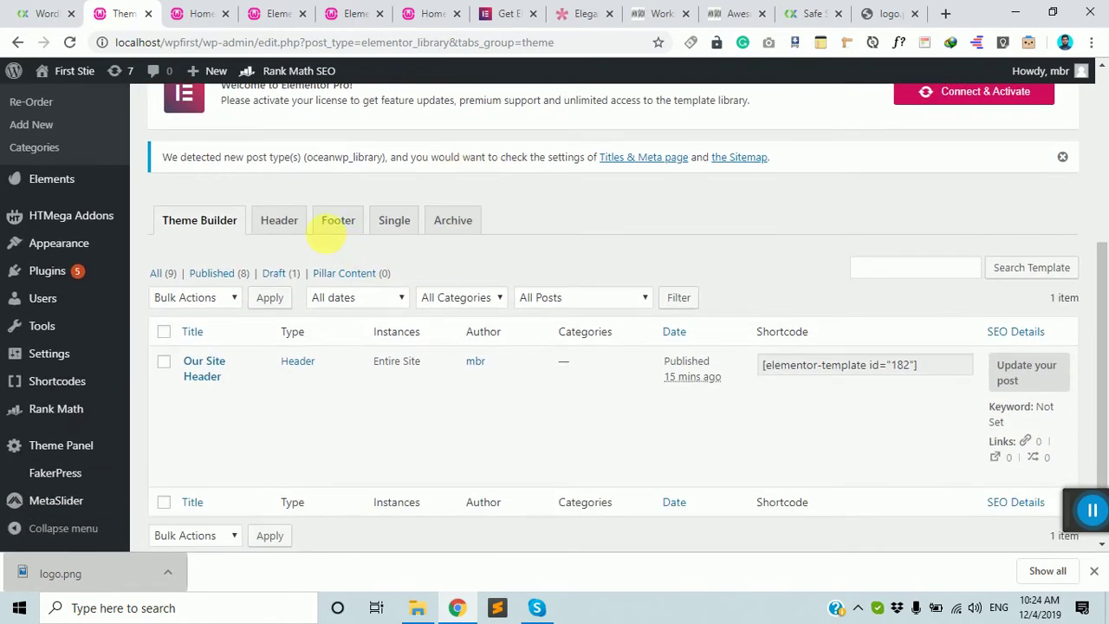
left_click(334, 222)
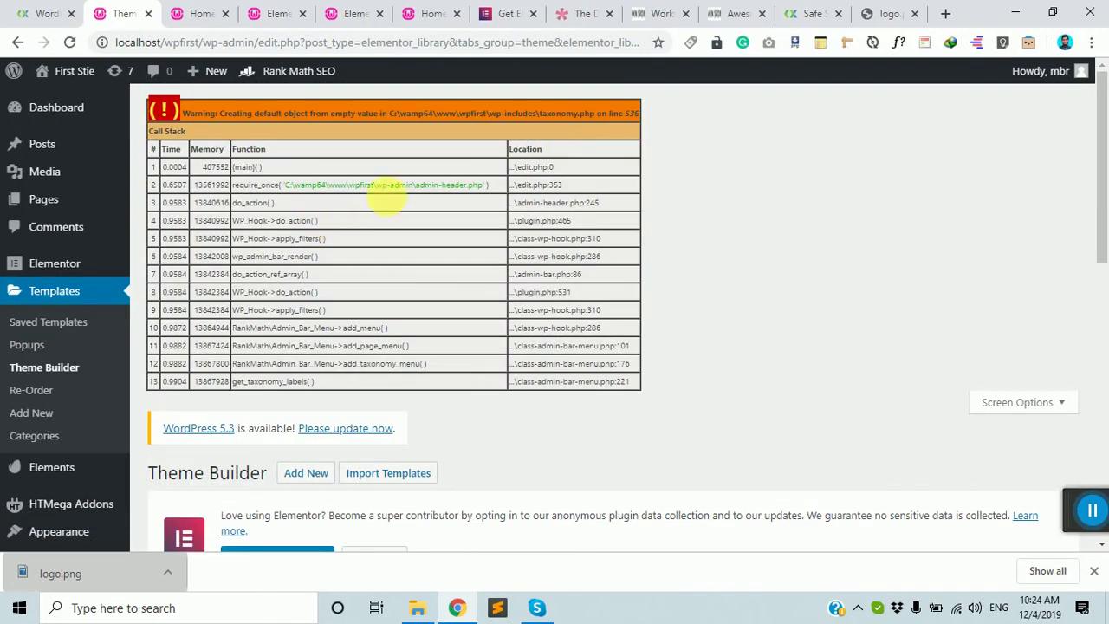
scroll(391, 202, "down", 8)
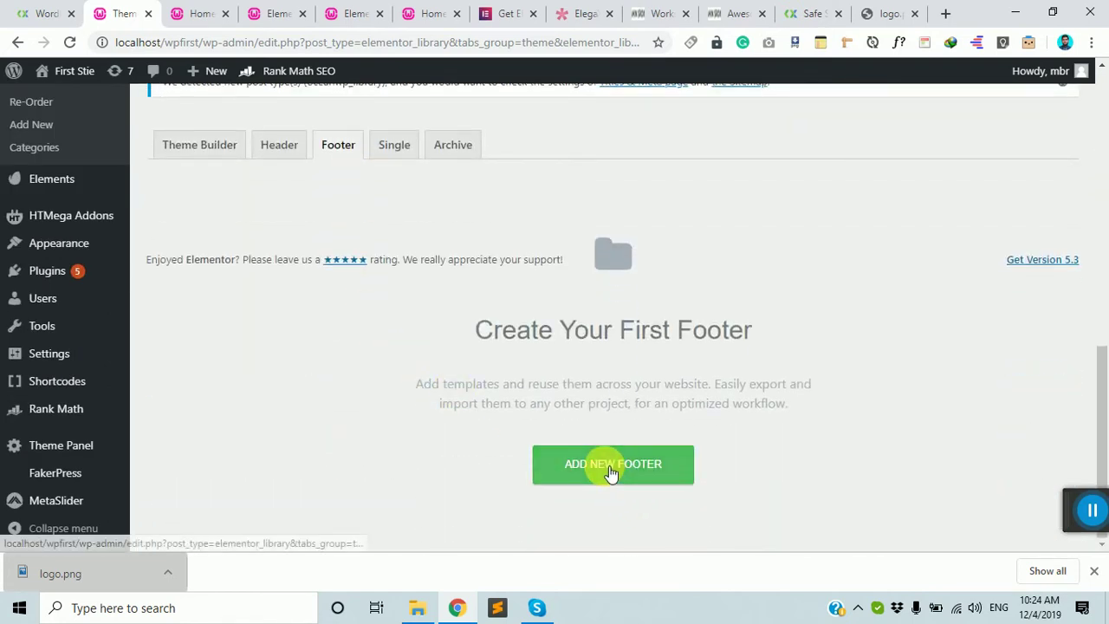
left_click(609, 466)
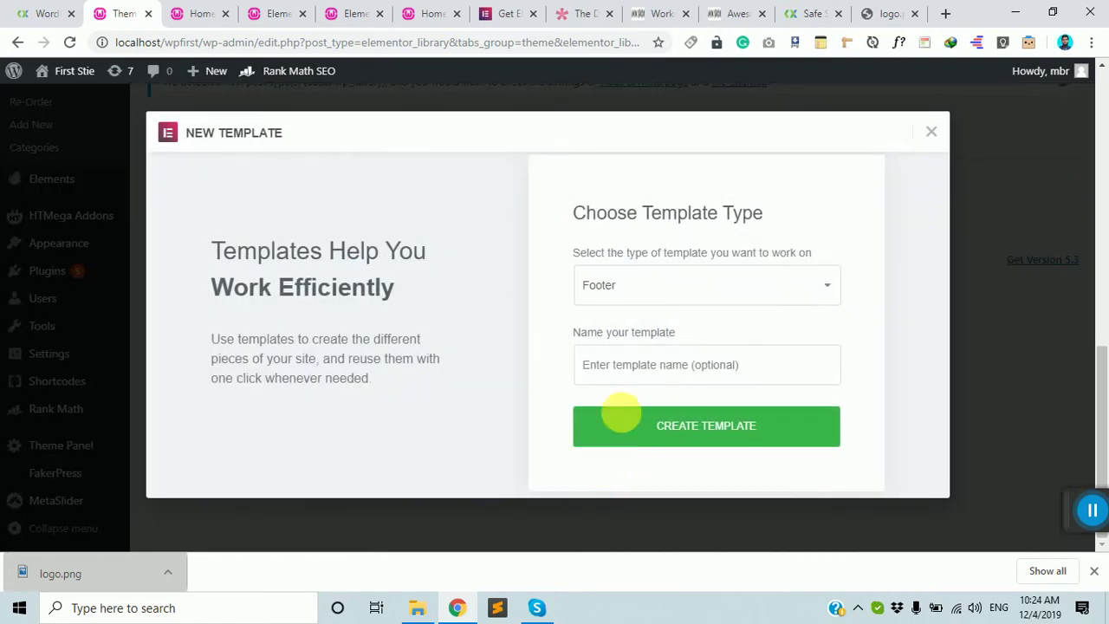
left_click(676, 365)
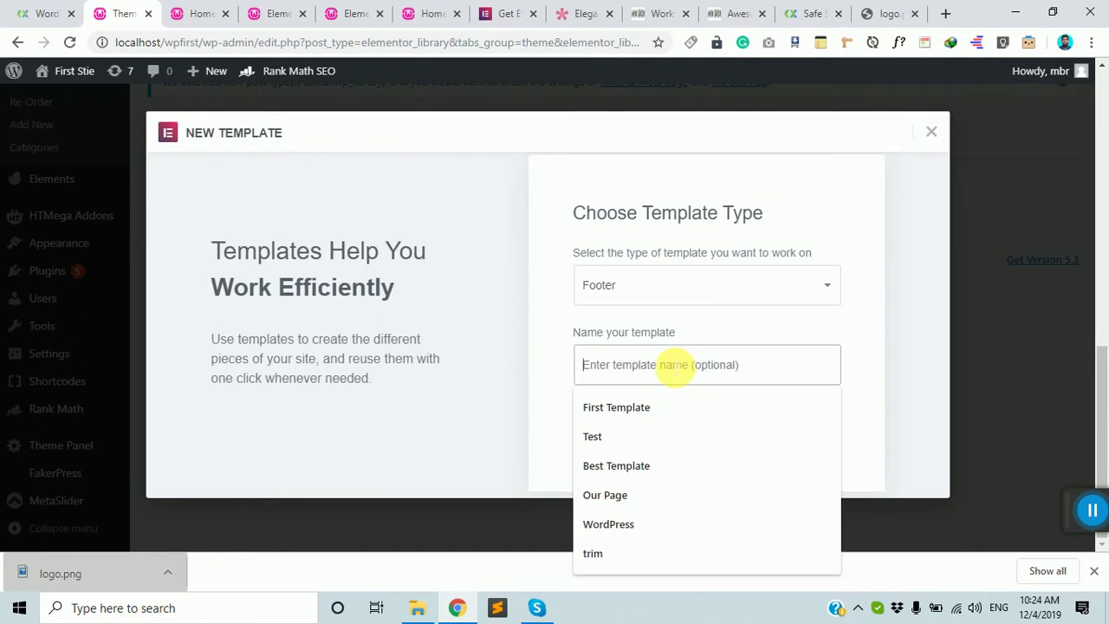
type("Our S")
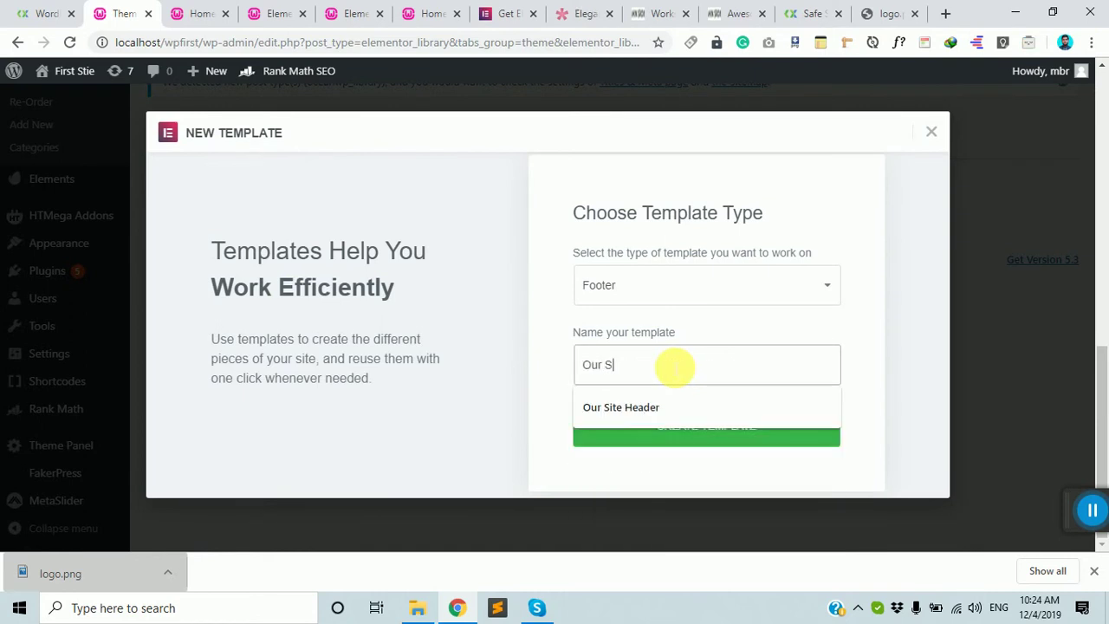
type("ite Footer")
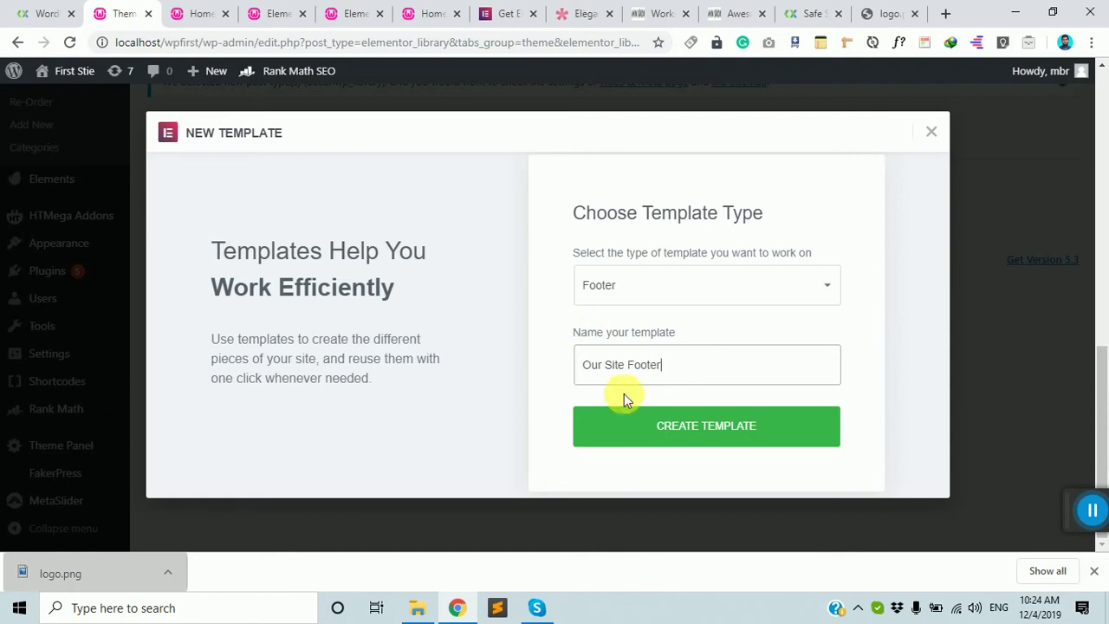
left_click(698, 423)
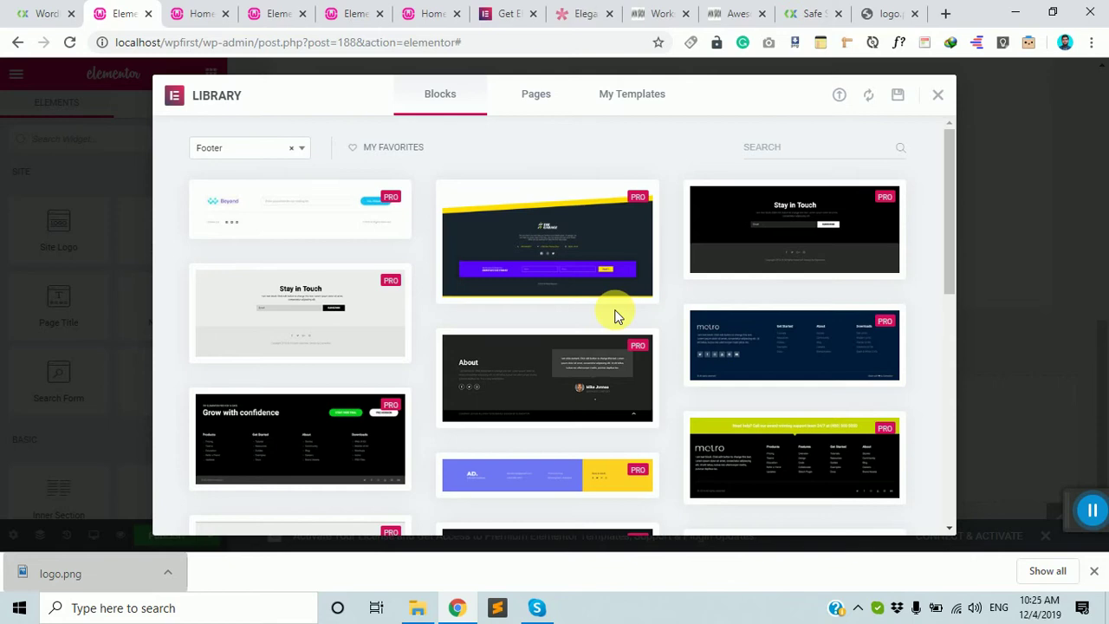
- Browse the premade footer blocks in the template library down to the end of the list
scroll(705, 366, "down", 4)
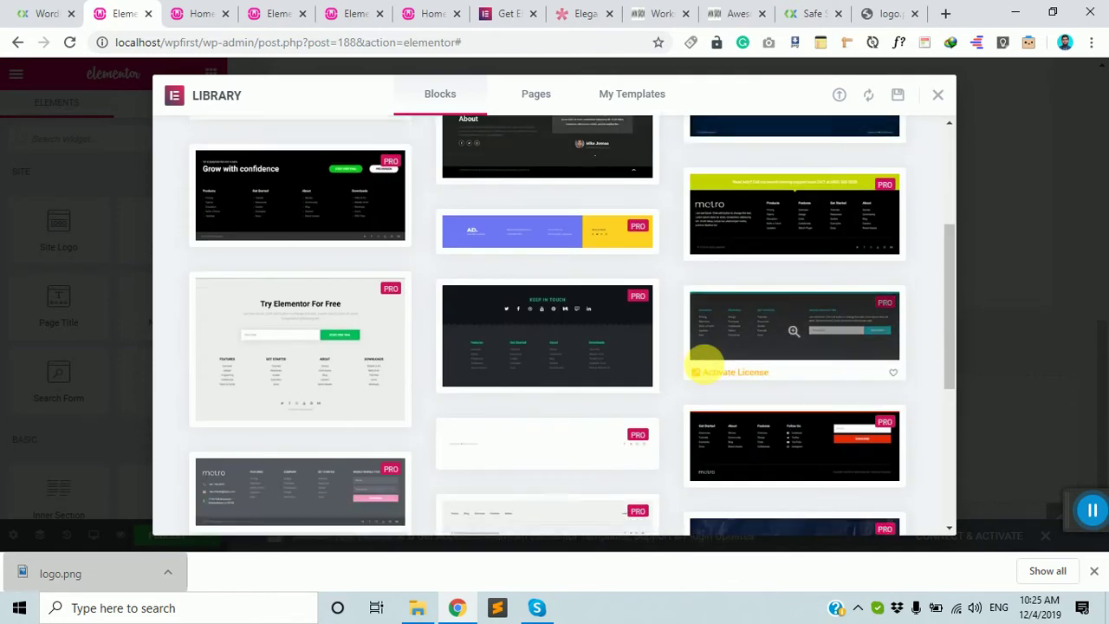
scroll(776, 463, "down", 3)
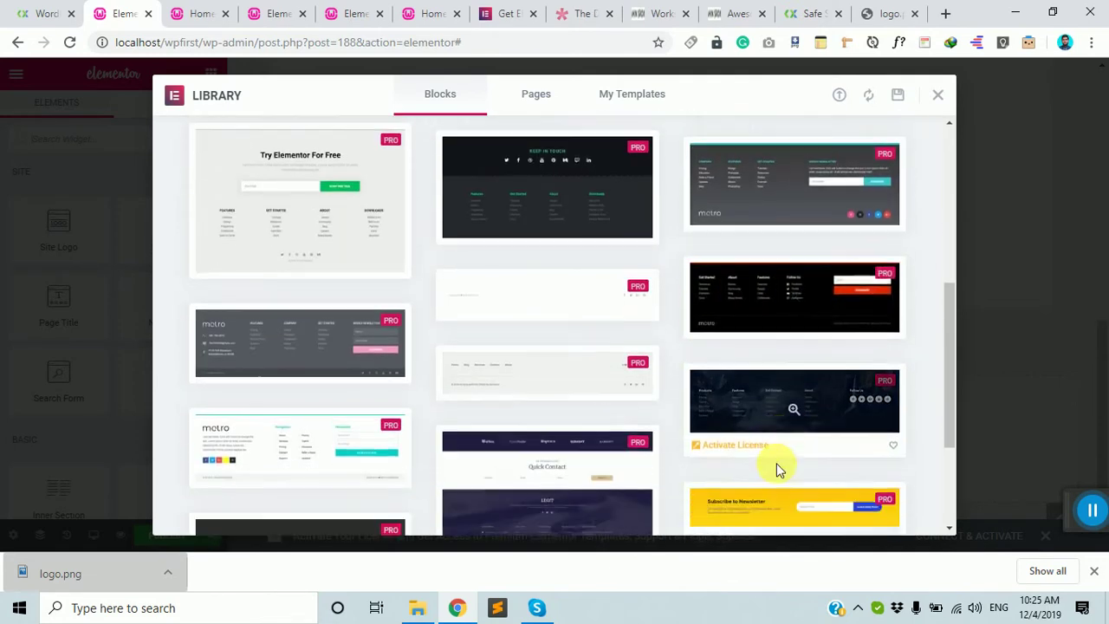
scroll(693, 407, "down", 2)
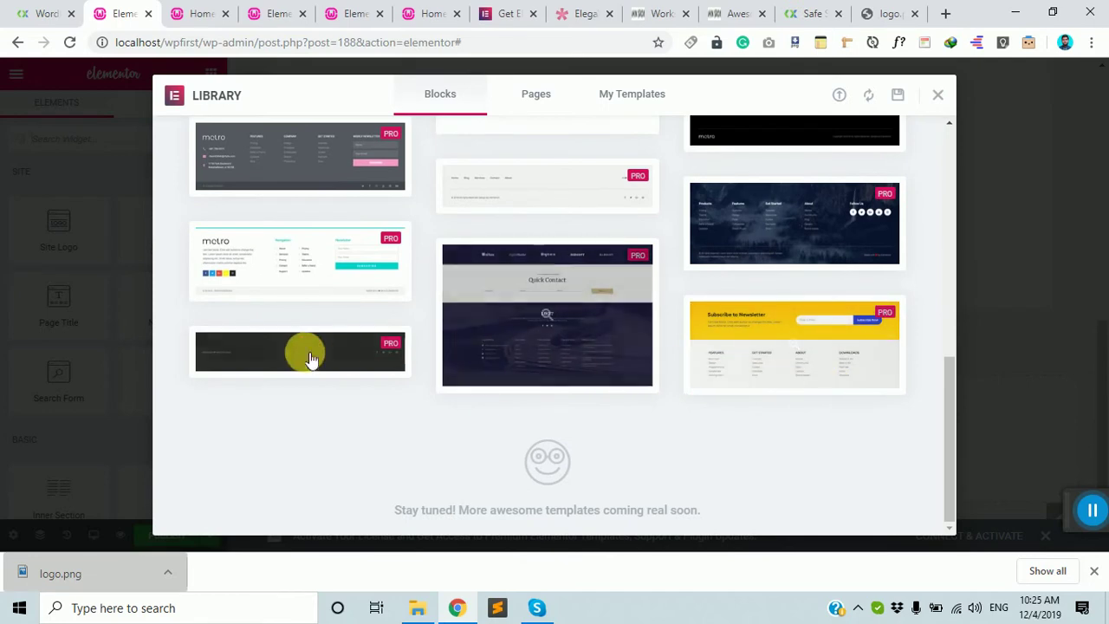
- Close the template library, then search the Envato Elements free blocks for "footer" and look through the matching designs
scroll(614, 371, "up", 10)
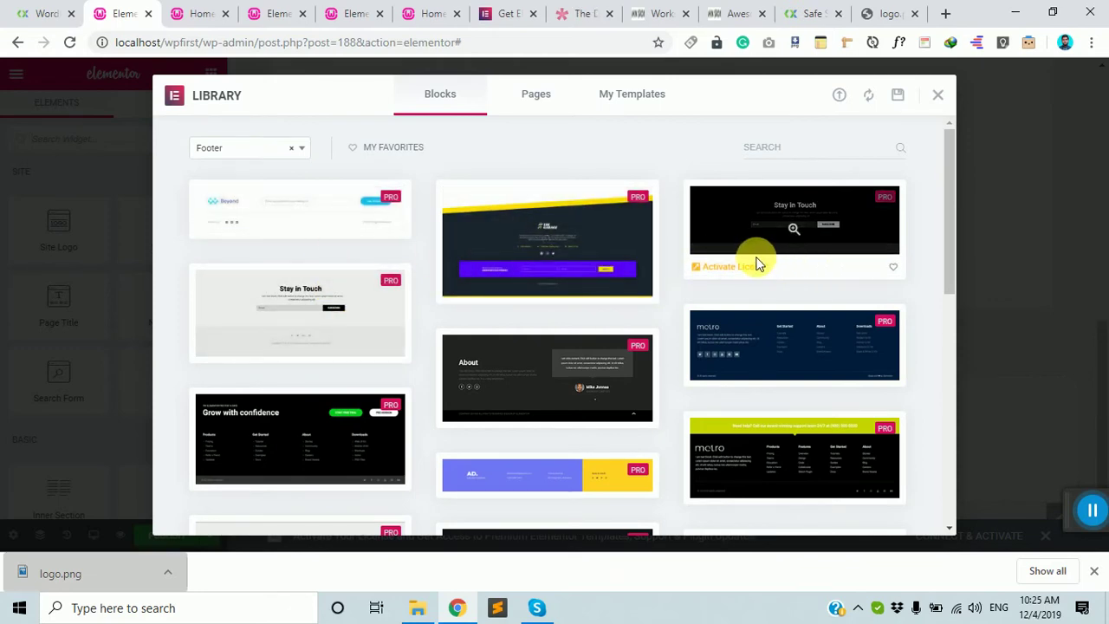
left_click(940, 95)
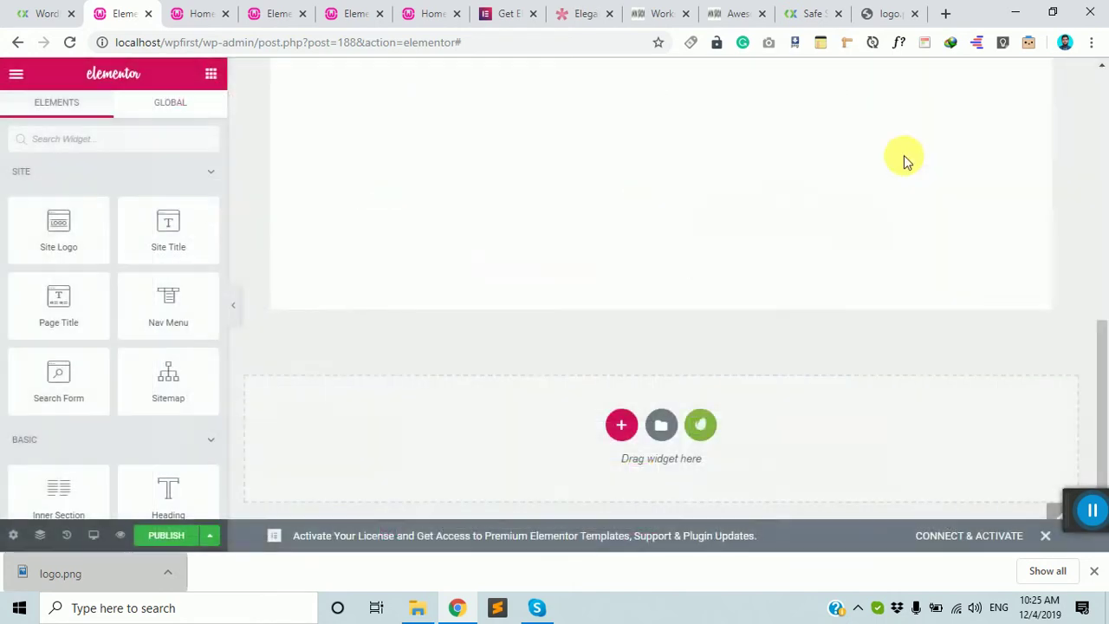
left_click(711, 428)
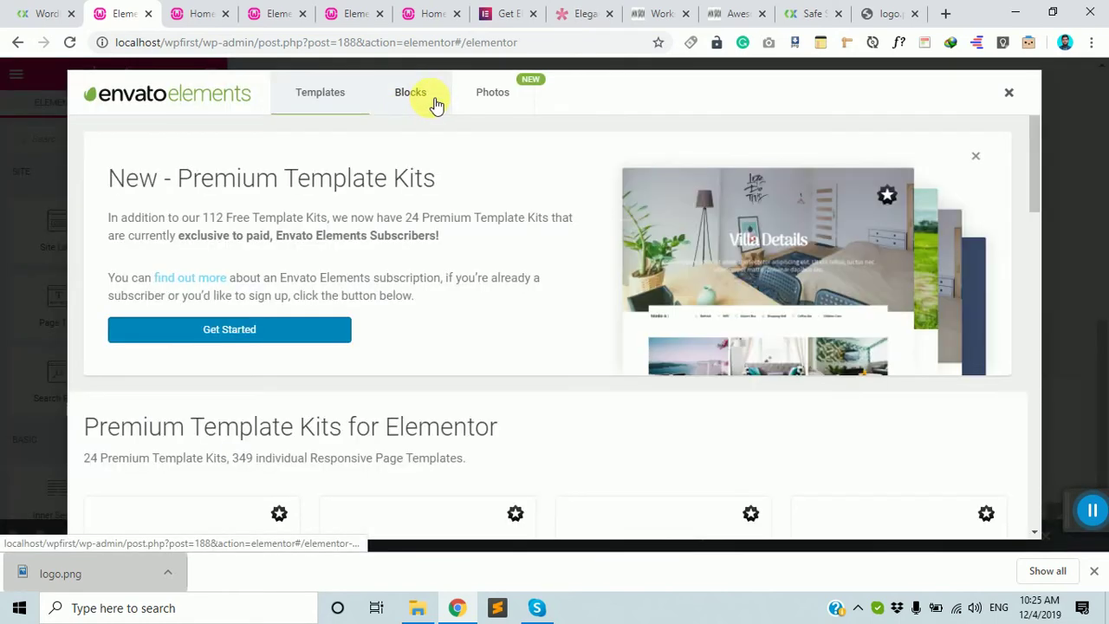
left_click(437, 105)
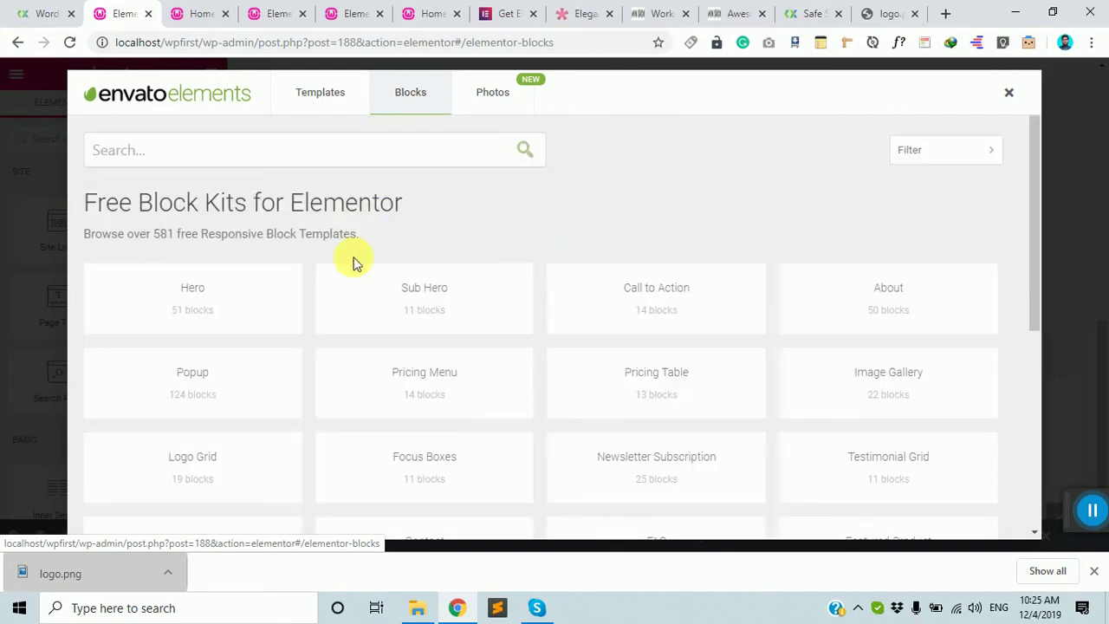
scroll(354, 295, "down", 3)
scroll(347, 277, "up", 3)
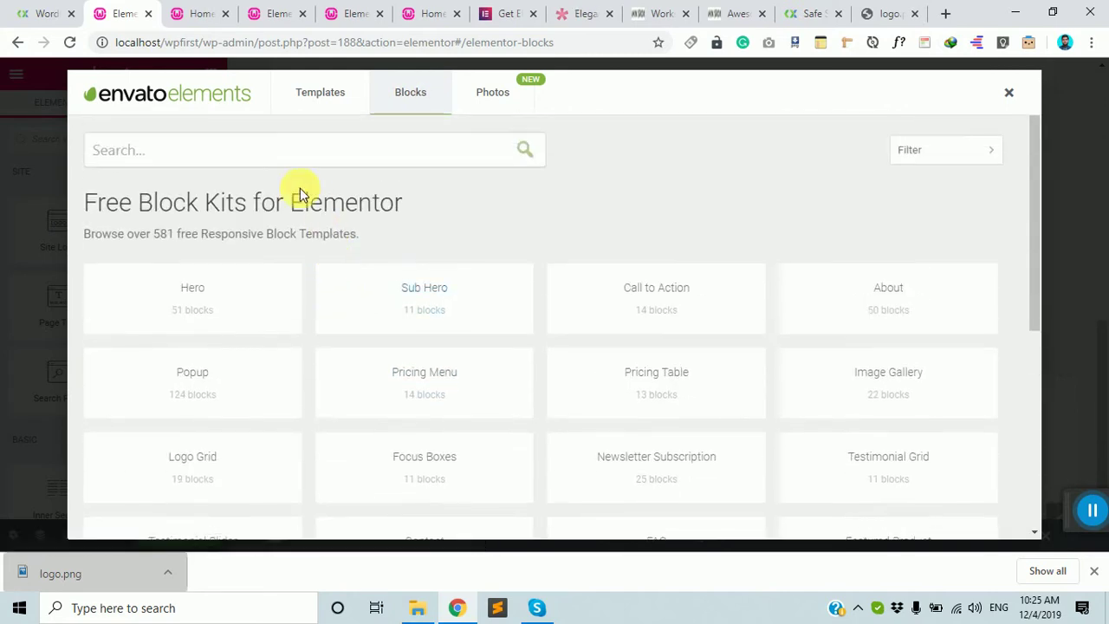
left_click(234, 154)
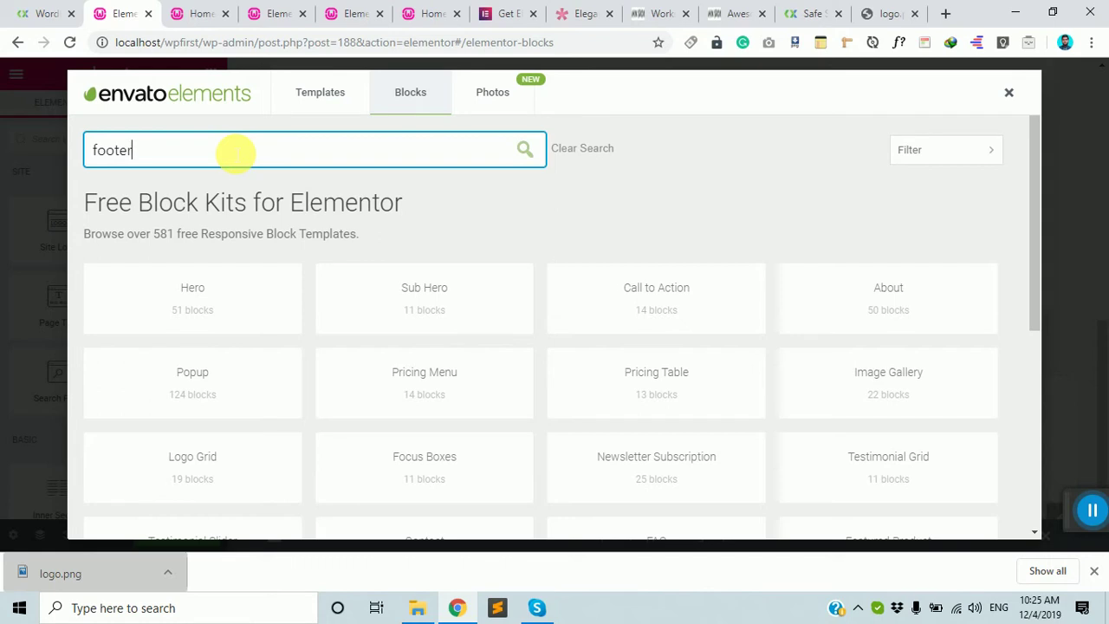
key("Return")
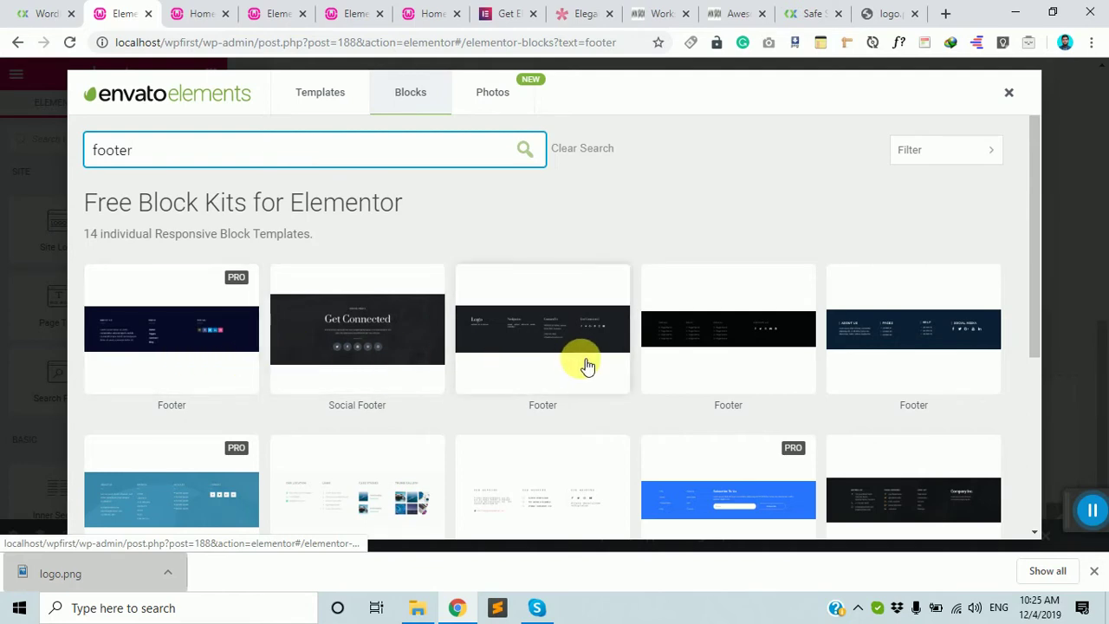
scroll(537, 389, "down", 3)
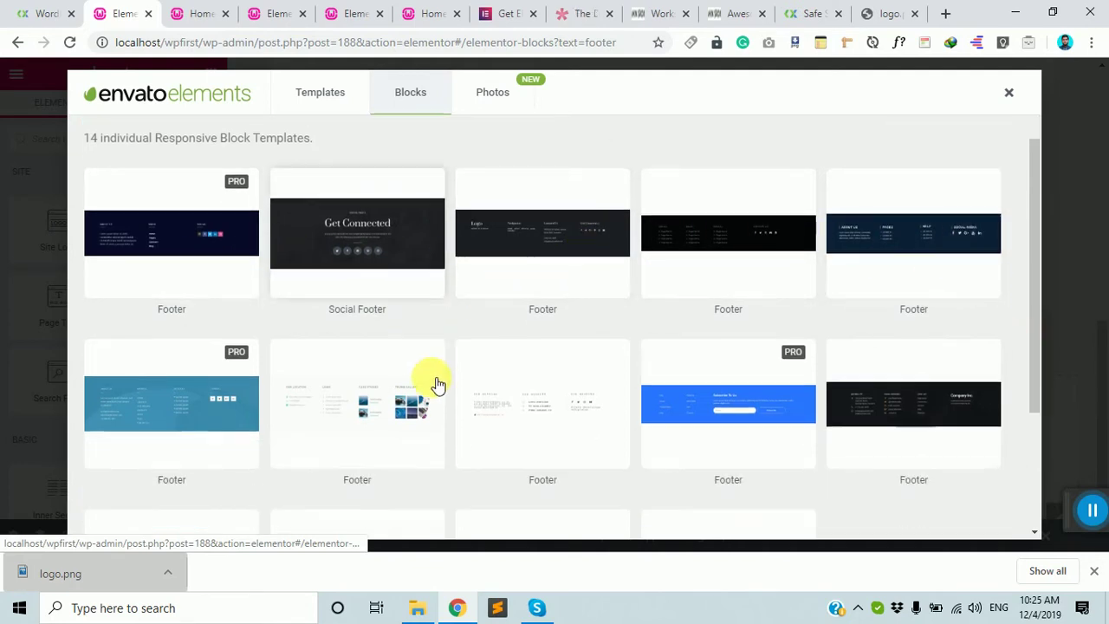
scroll(635, 385, "up", 3)
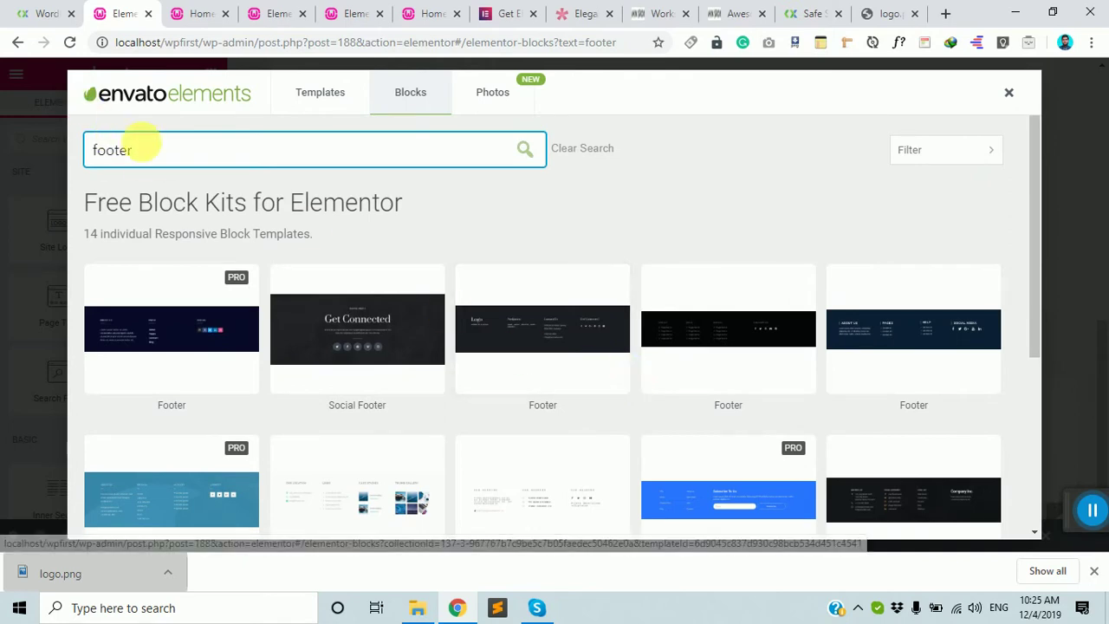
- Search the Envato Elements blocks for "header" and look through the header designs
double_click(149, 150)
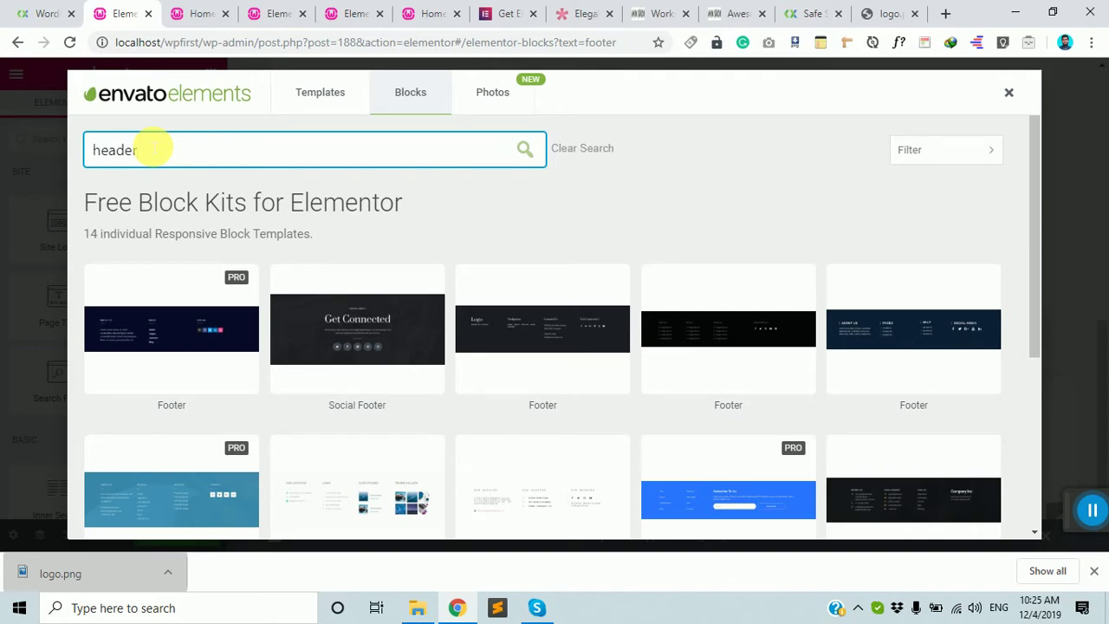
key("Return")
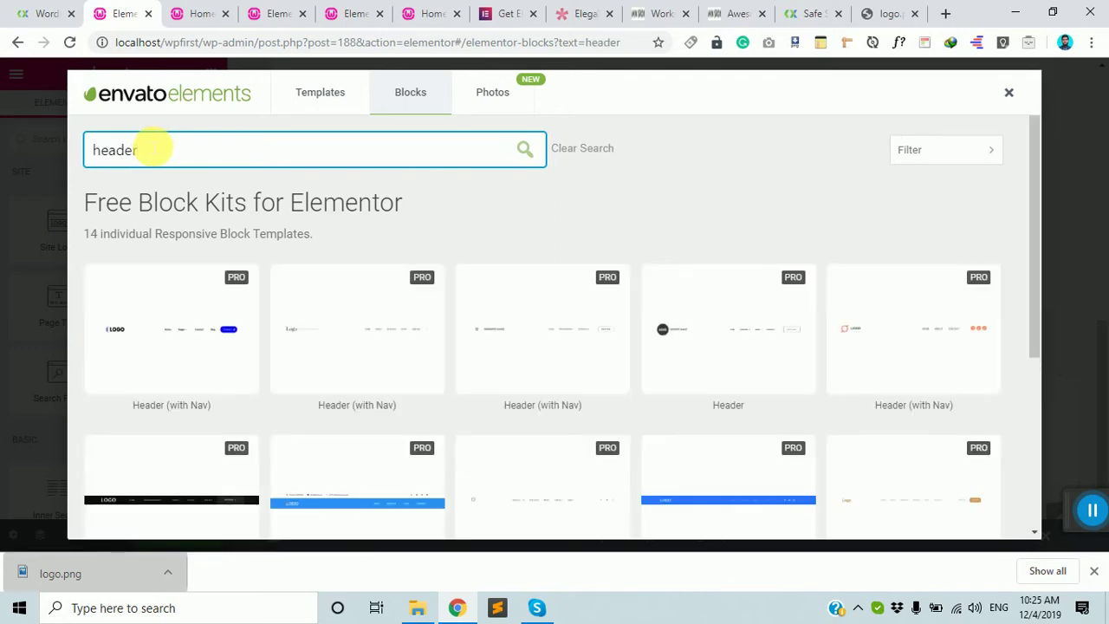
scroll(710, 334, "down", 4)
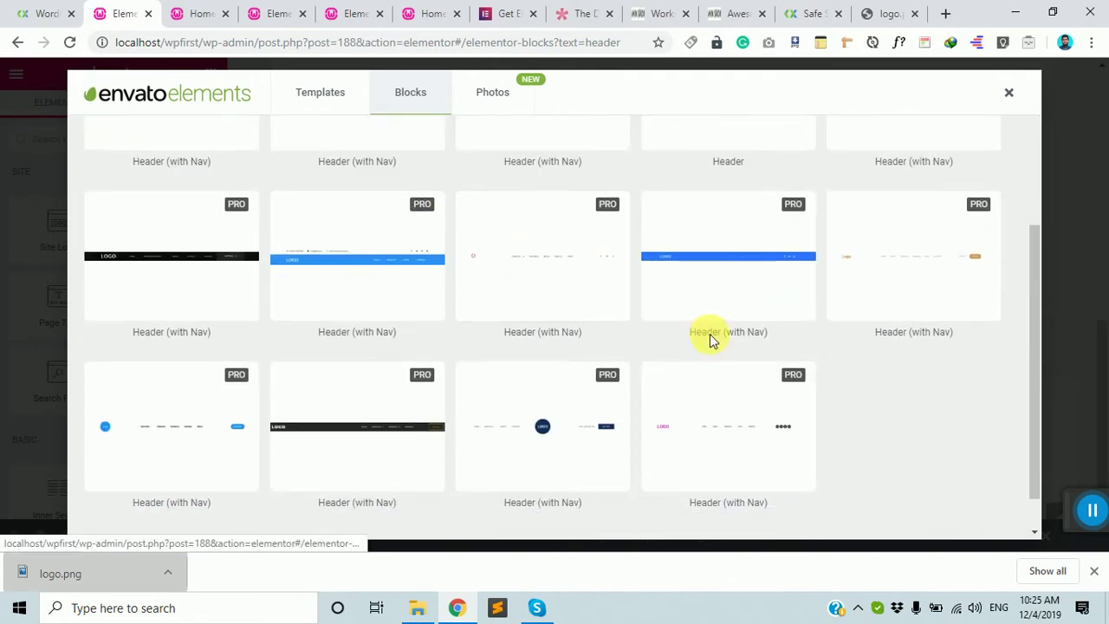
scroll(500, 345, "up", 5)
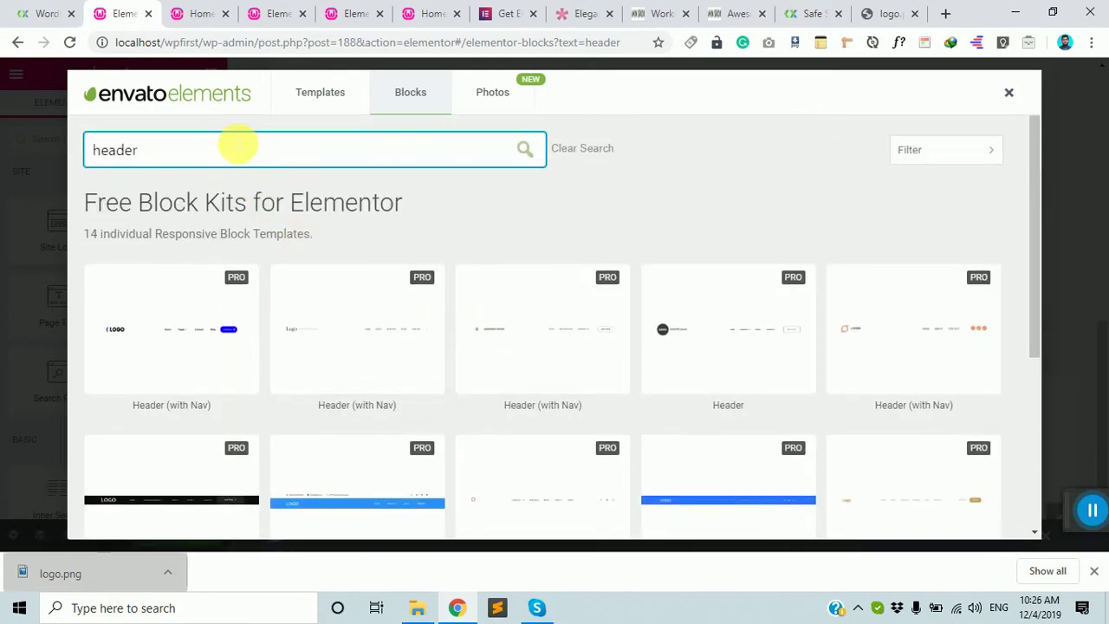
- Search the blocks for "footer" again, open the dark "Company Inc." footer block's preview, and close the Envato Elements window
double_click(237, 145)
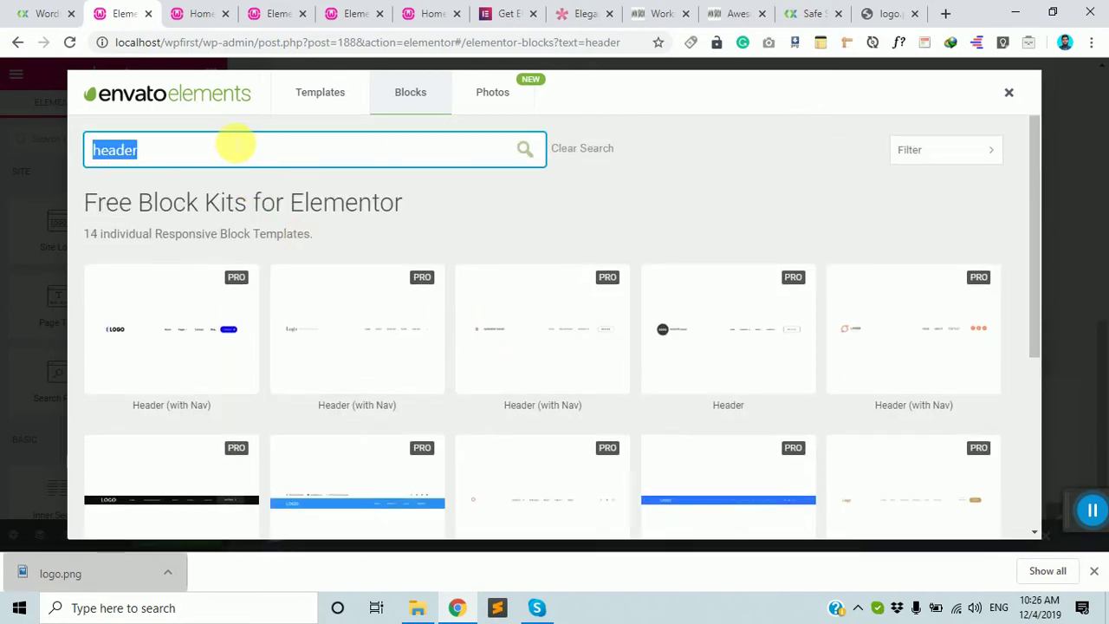
type("footer")
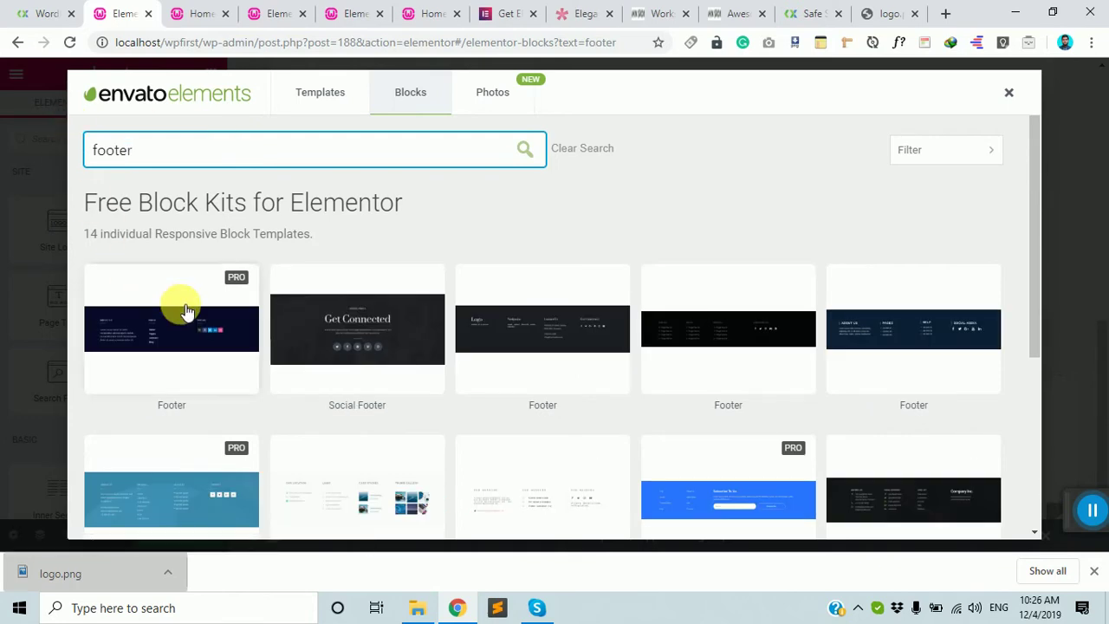
scroll(843, 345, "down", 1)
scroll(843, 345, "down", 3)
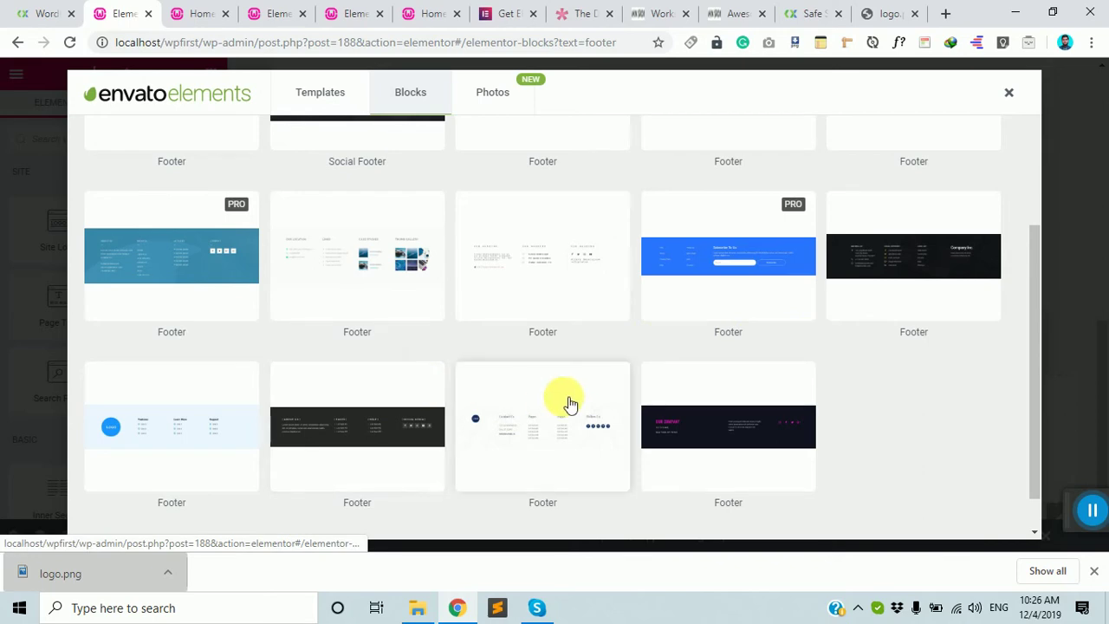
left_click(927, 269)
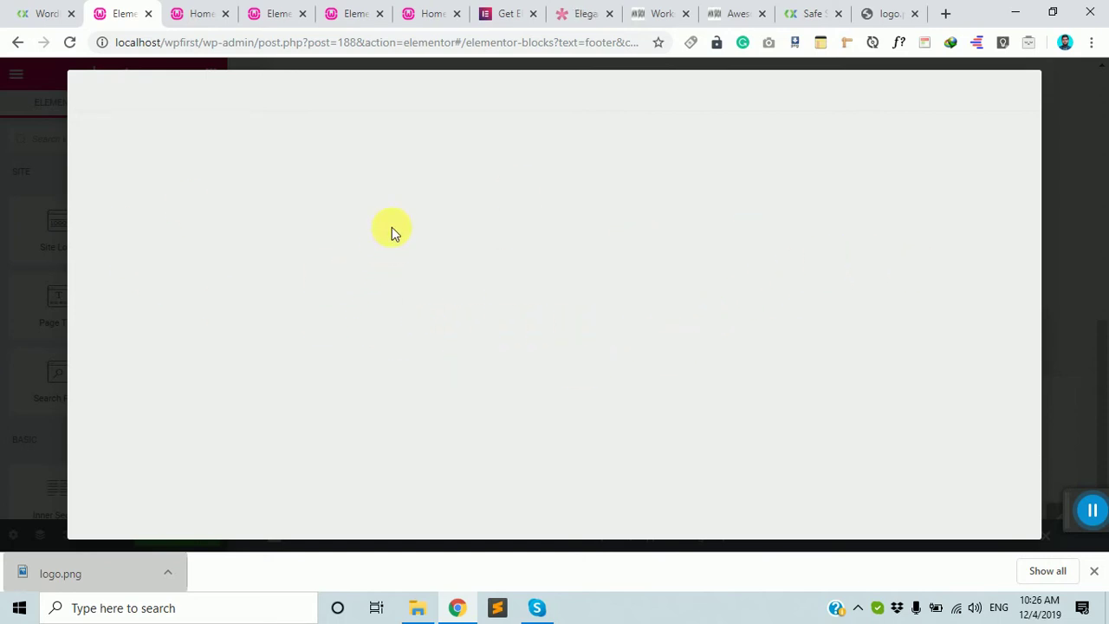
left_click(1050, 302)
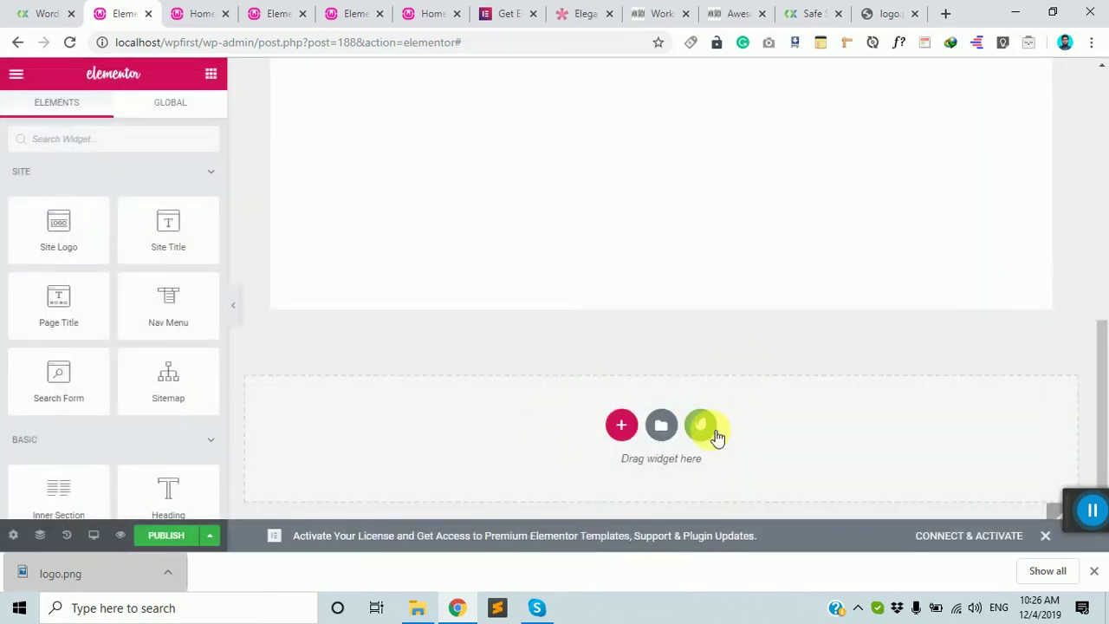
- Reopen the Envato Elements blocks, search for "footer", and open the Social Footer block
left_click(707, 428)
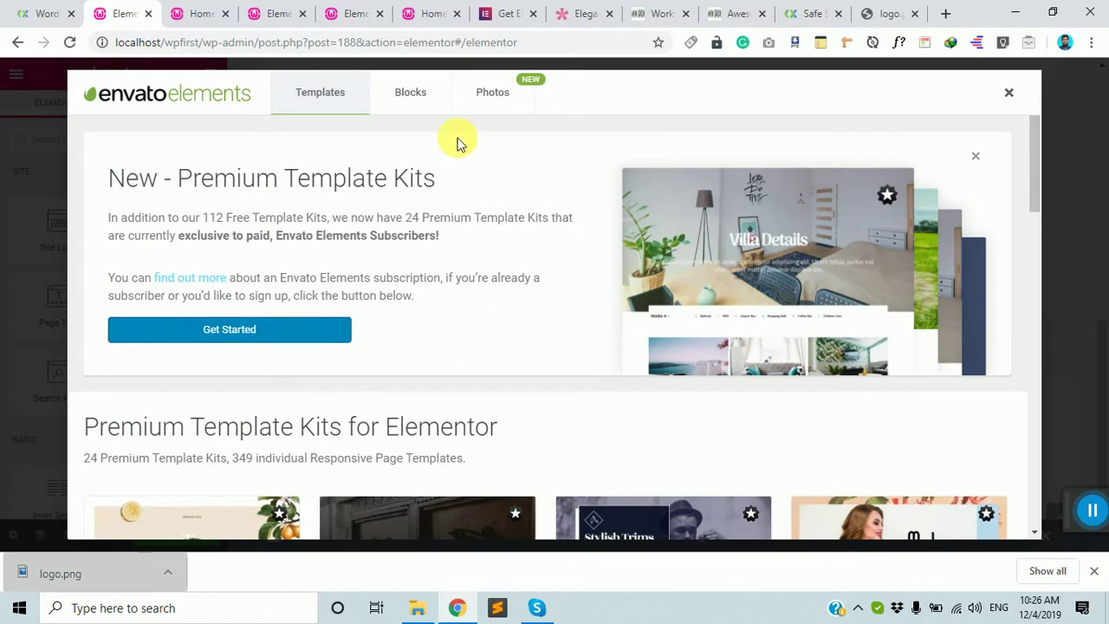
left_click(436, 93)
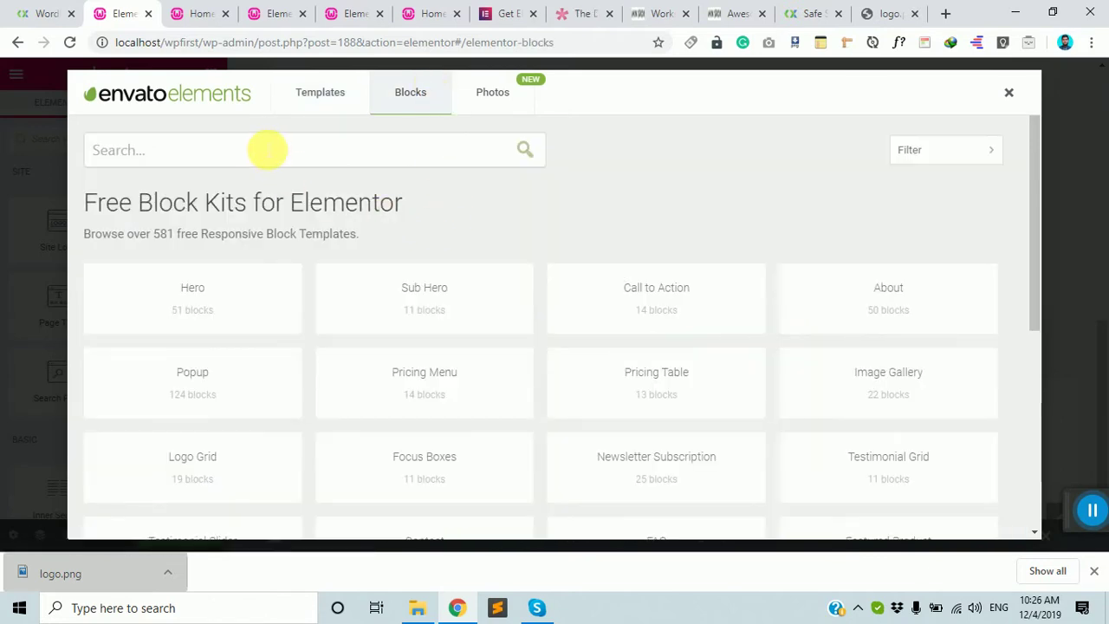
left_click(267, 150)
type("footer")
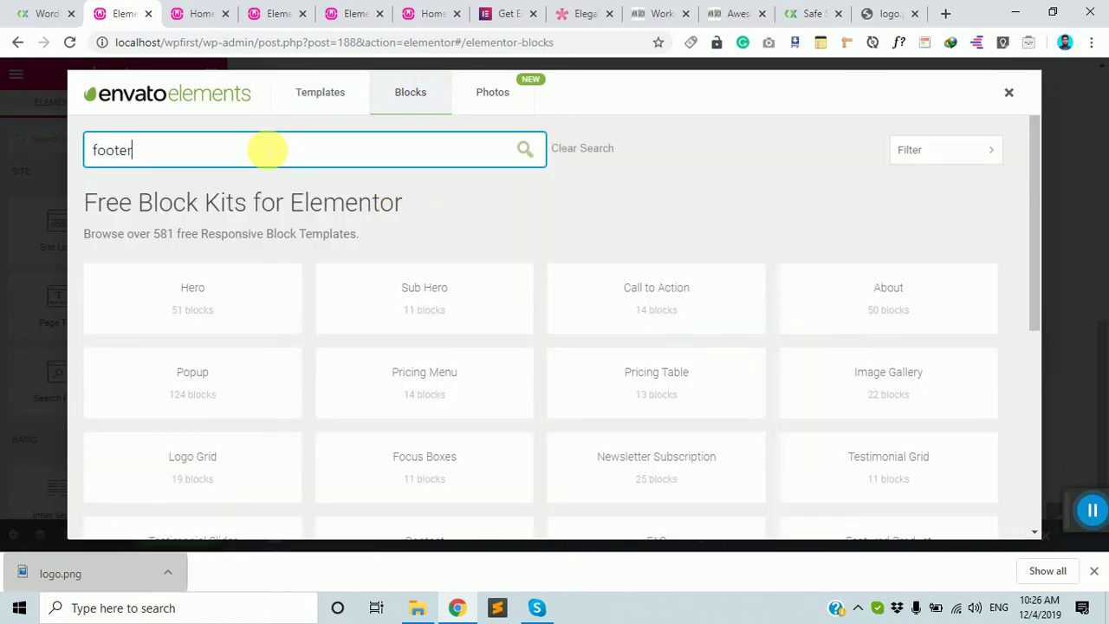
key("Return")
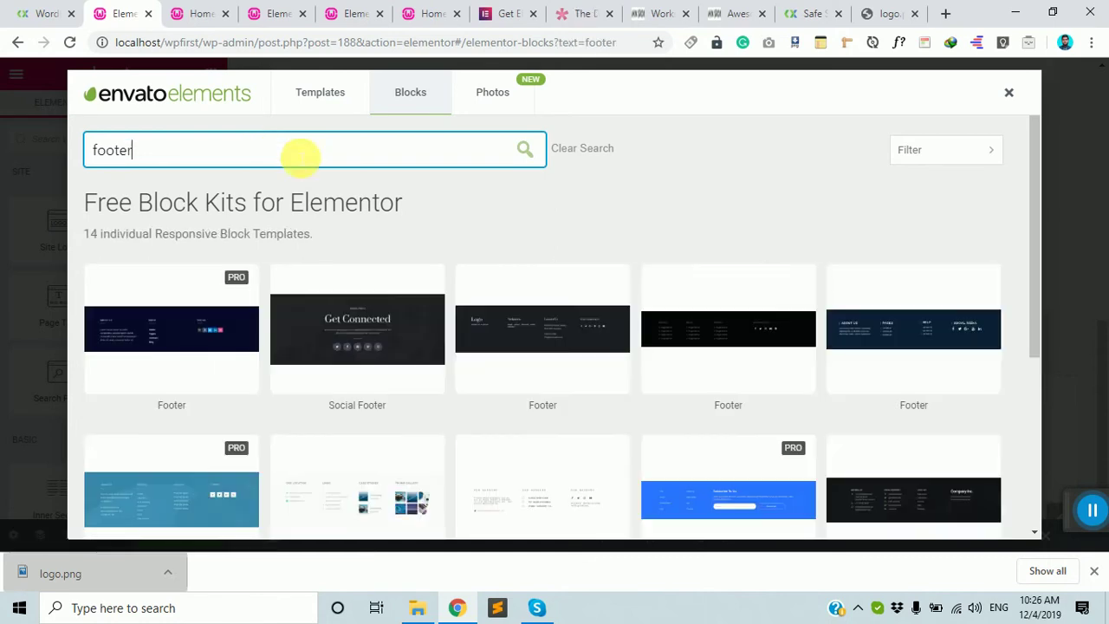
left_click(355, 345)
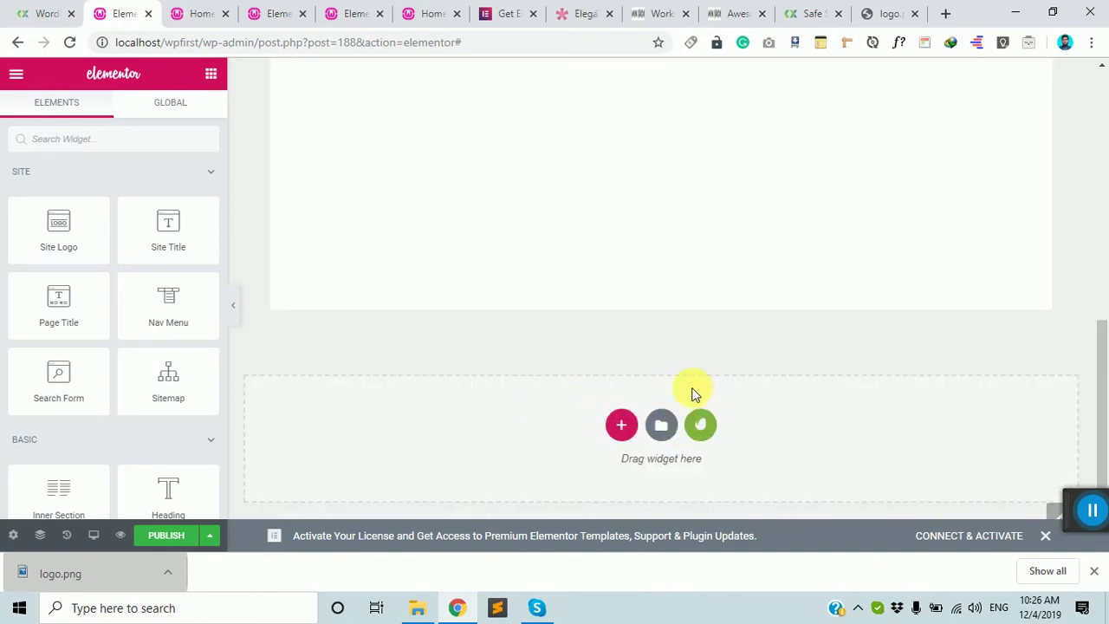
- Add a new section with four equal columns to the footer template
scroll(693, 373, "up", 5)
scroll(693, 359, "down", 5)
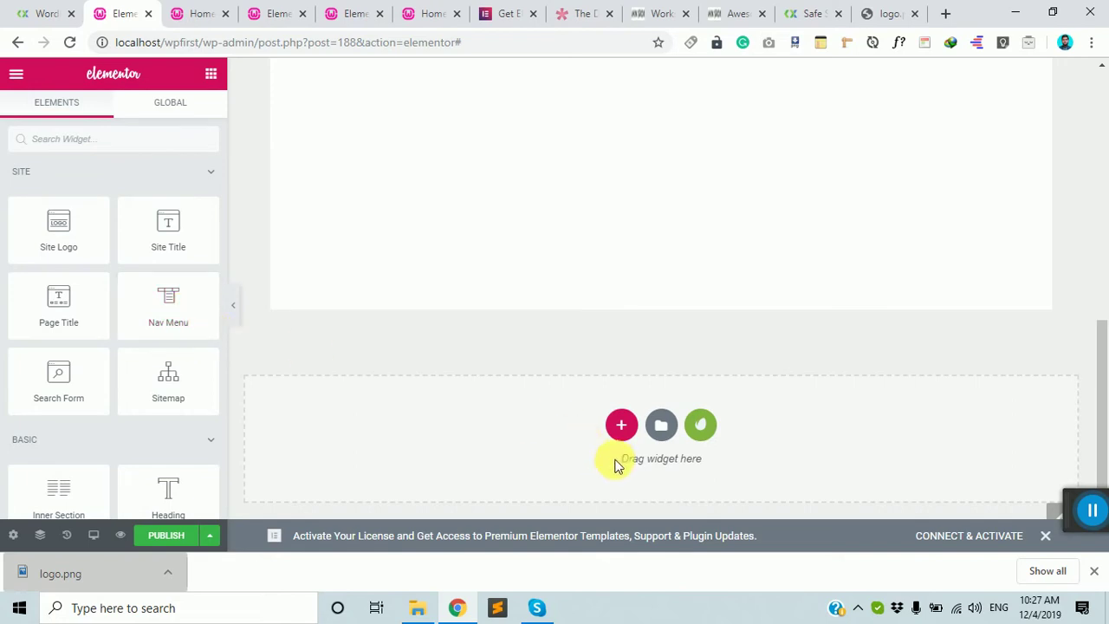
left_click(622, 424)
scroll(485, 485, "down", 1)
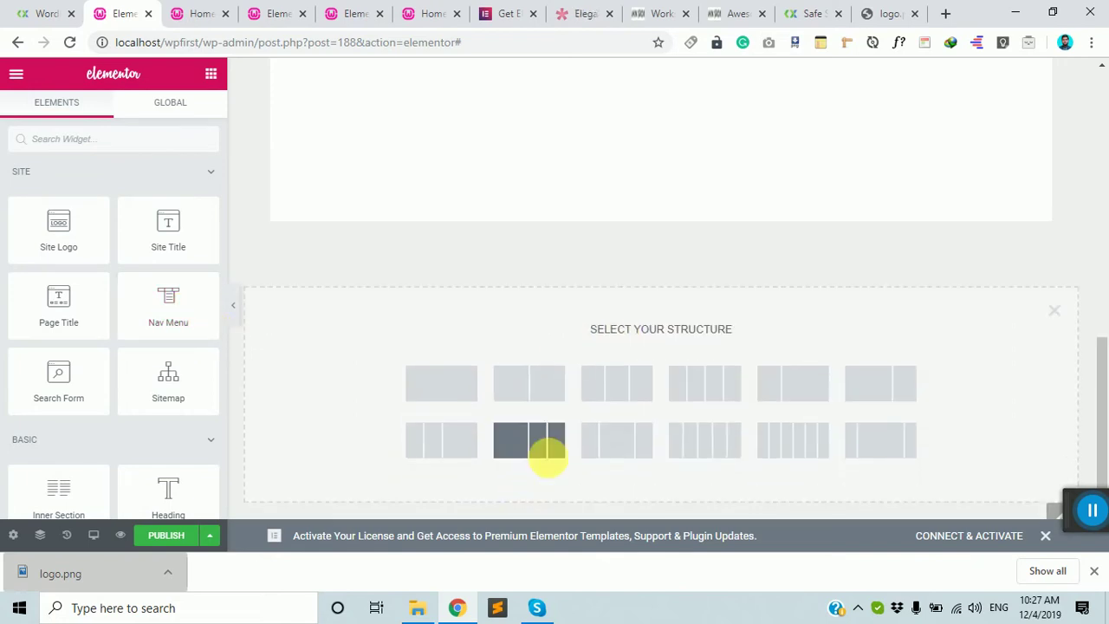
left_click(704, 395)
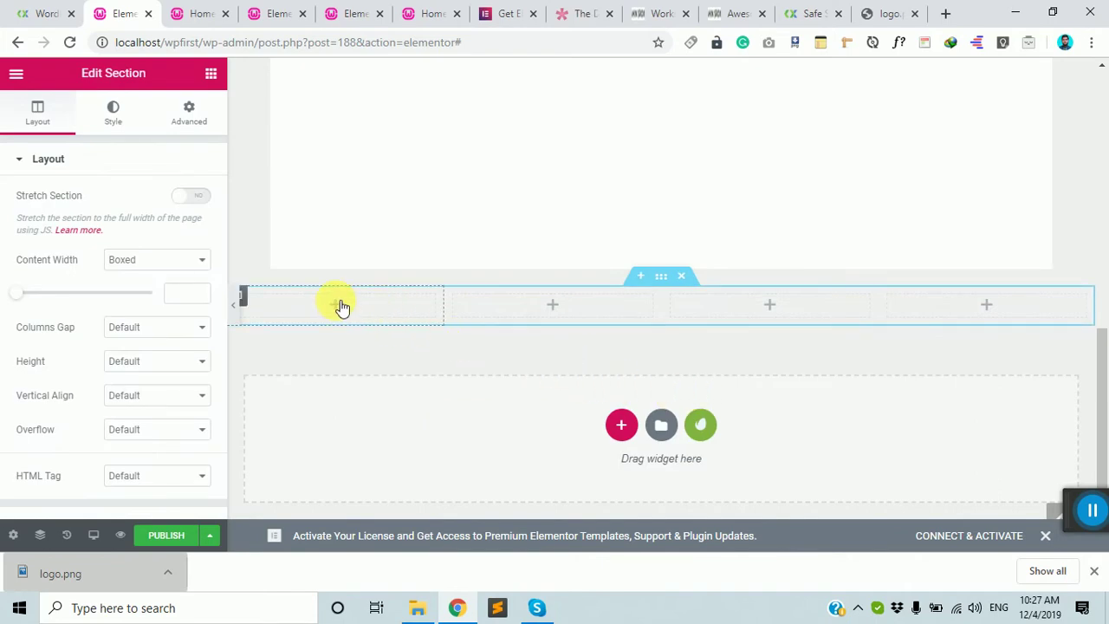
- Return to the widget list and look through all its categories from Site down to WordPress
left_click(208, 74)
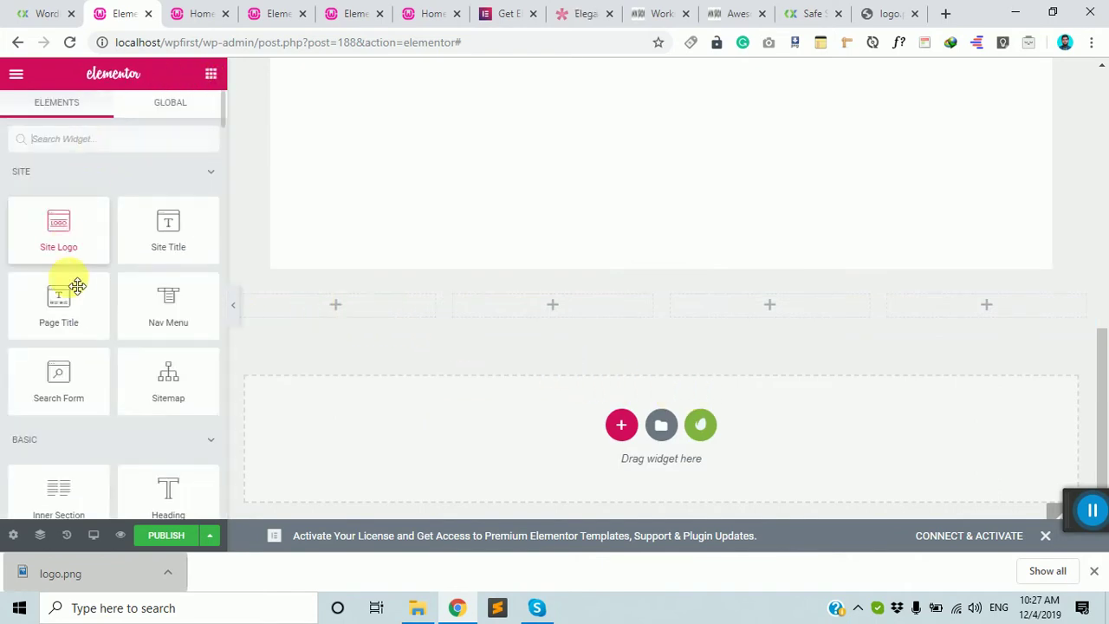
scroll(78, 286, "down", 20)
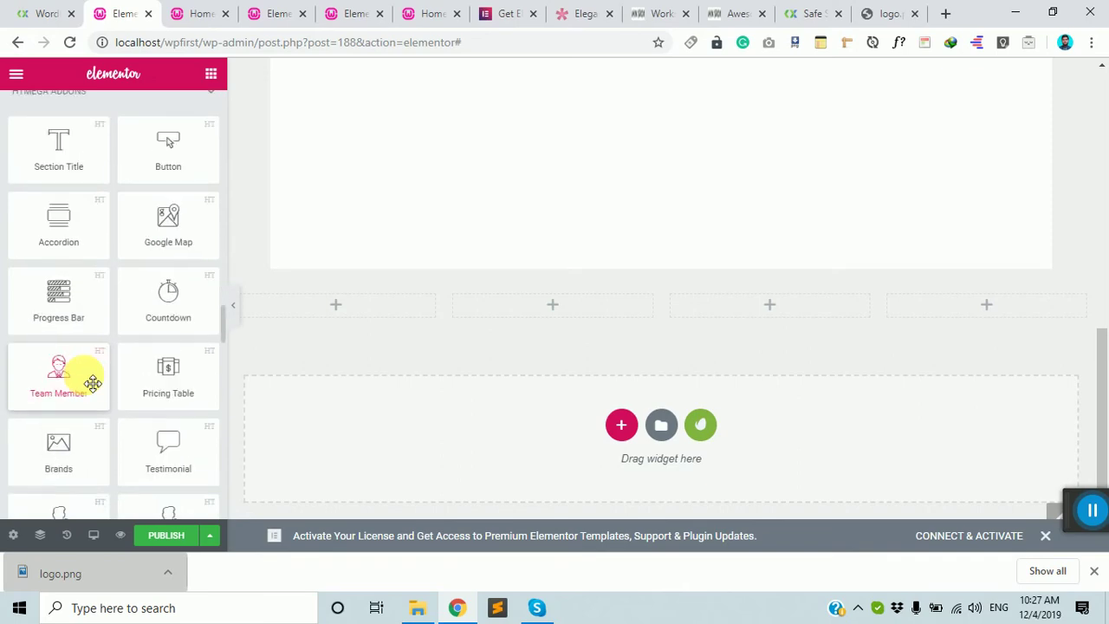
scroll(93, 383, "down", 15)
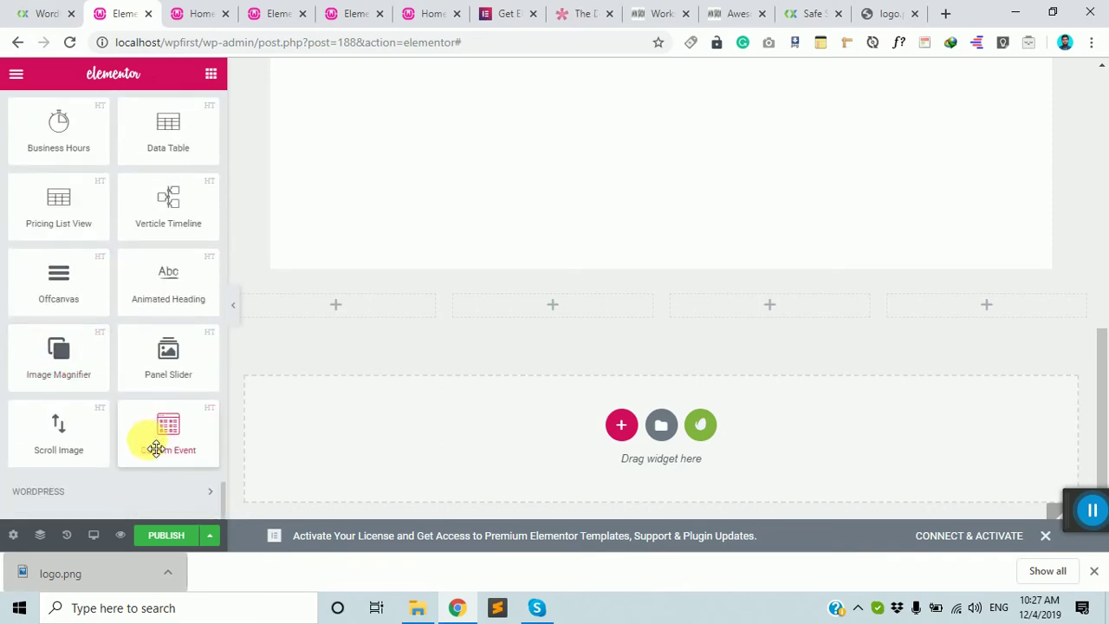
scroll(156, 448, "up", 20)
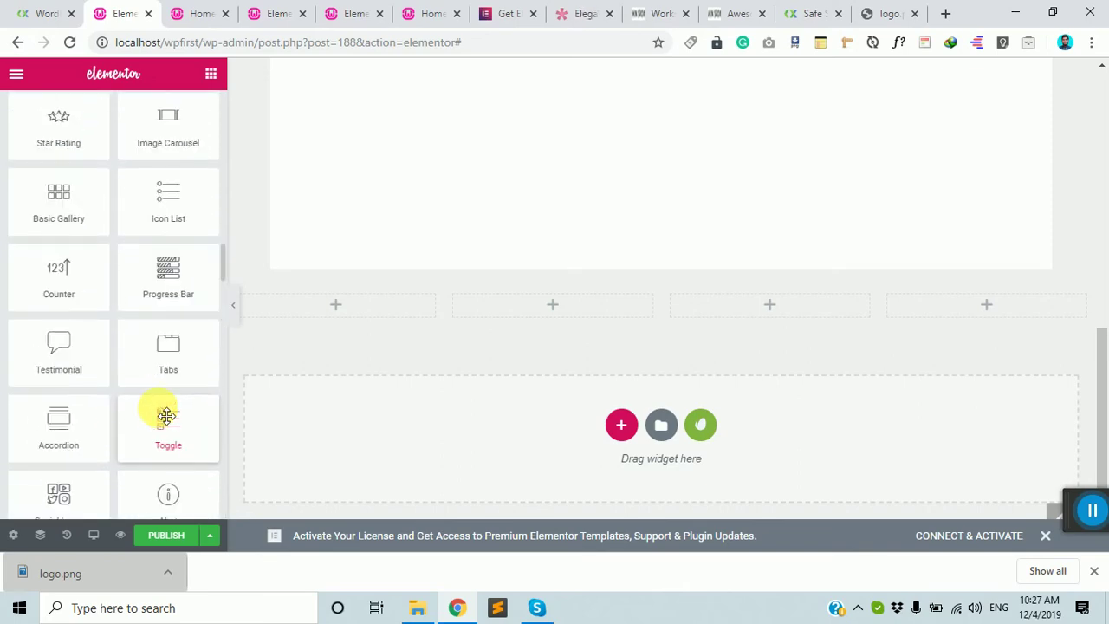
scroll(166, 416, "up", 15)
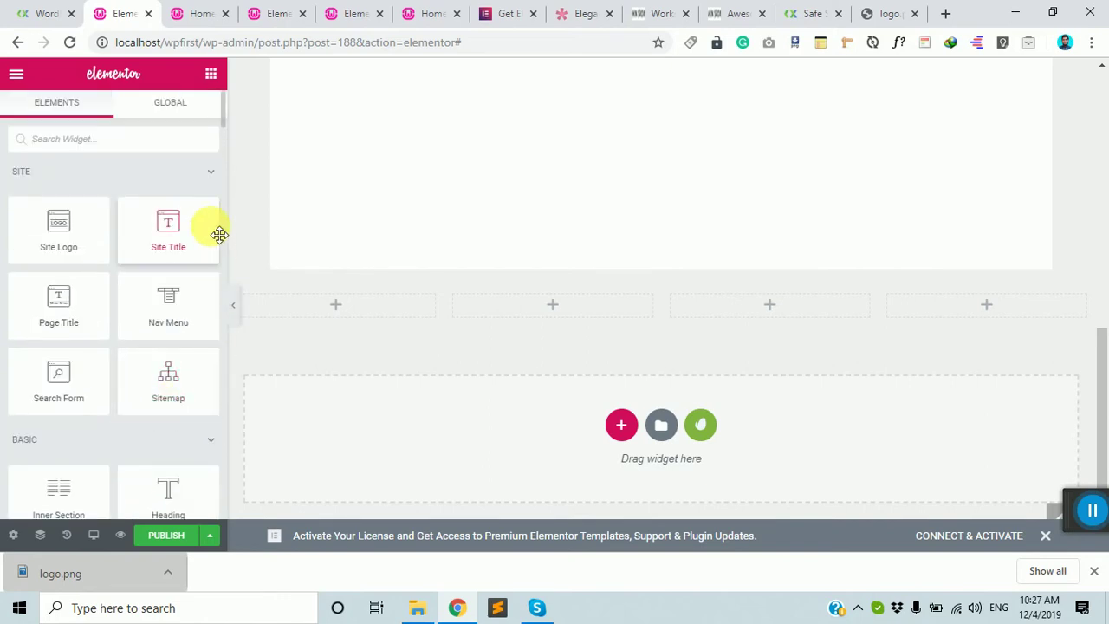
- Collapse the Site, Basic, Pro, General and HTMega Addons categories, then expand the WordPress category and browse its widgets
left_click(187, 174)
left_click(194, 214)
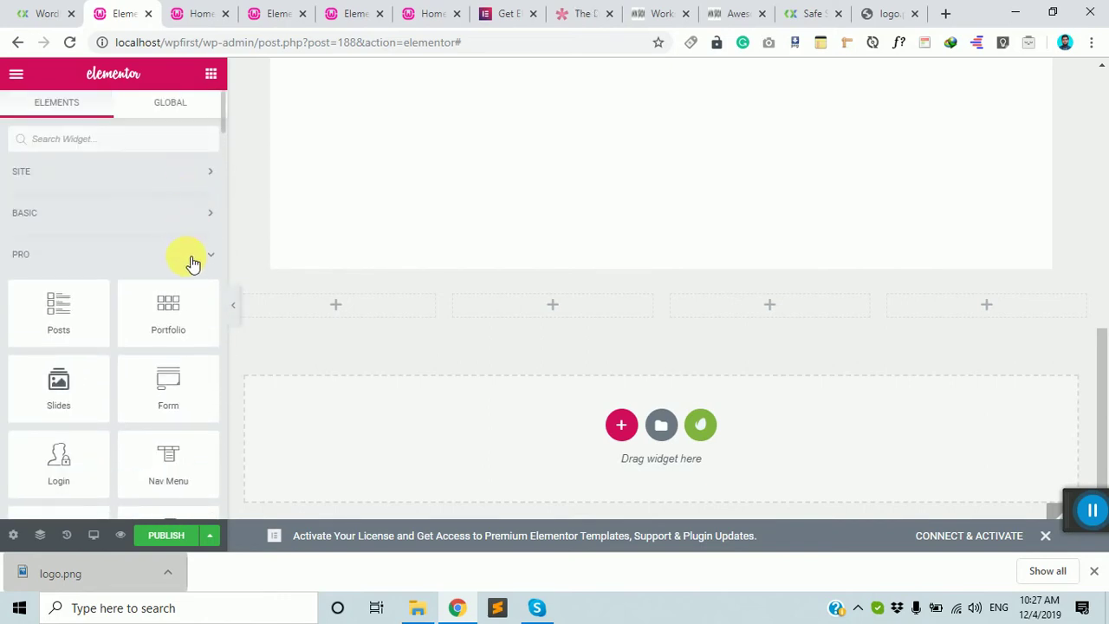
left_click(193, 262)
left_click(193, 298)
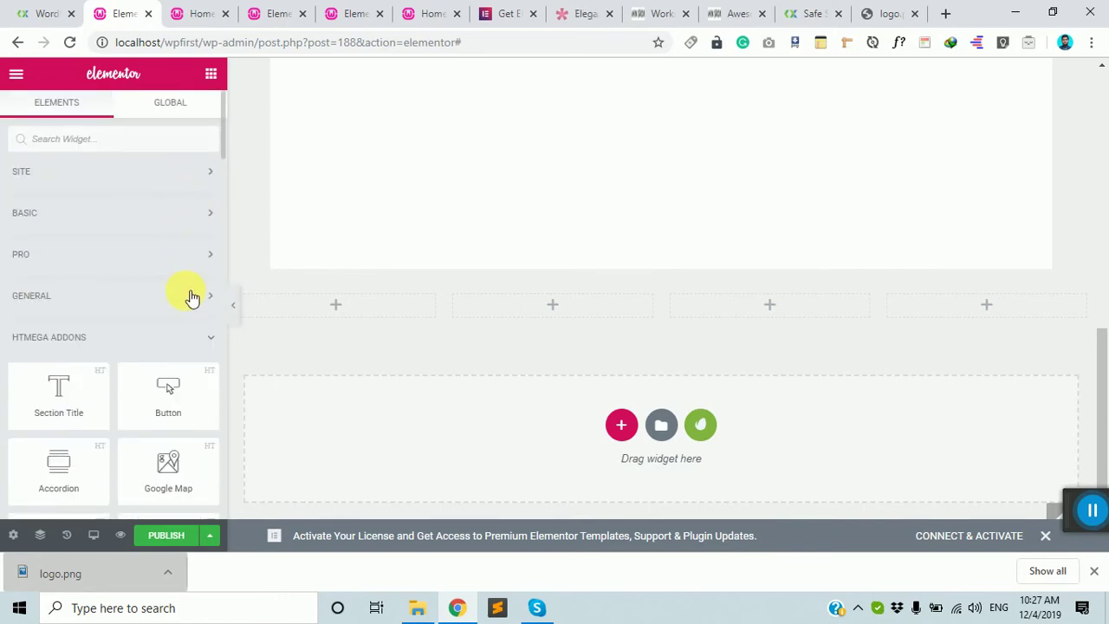
left_click(190, 338)
left_click(169, 376)
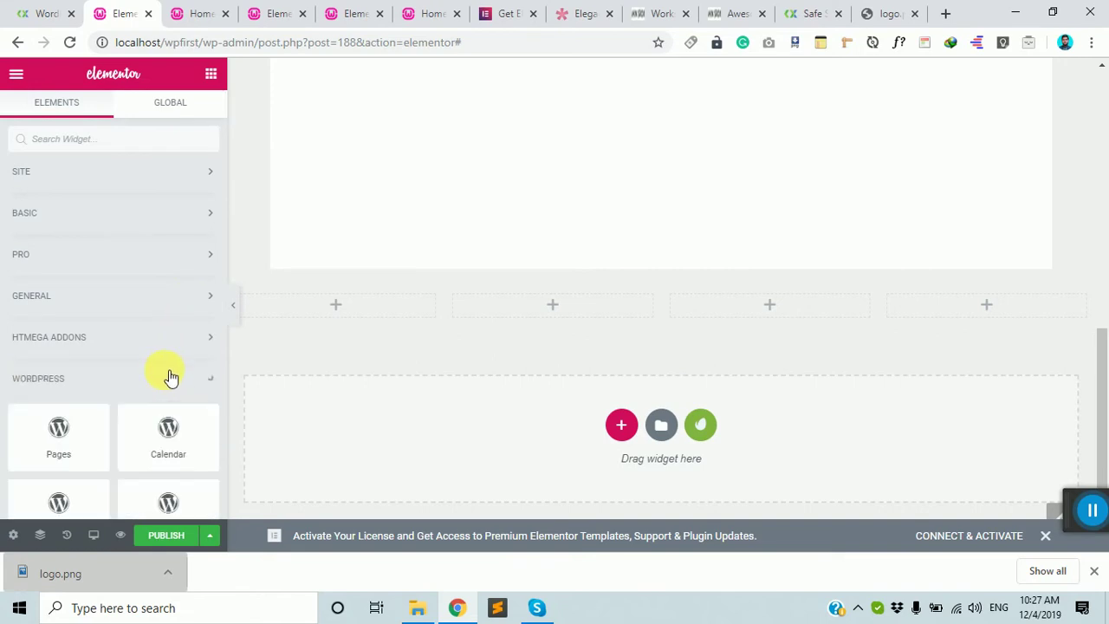
scroll(167, 376, "down", 5)
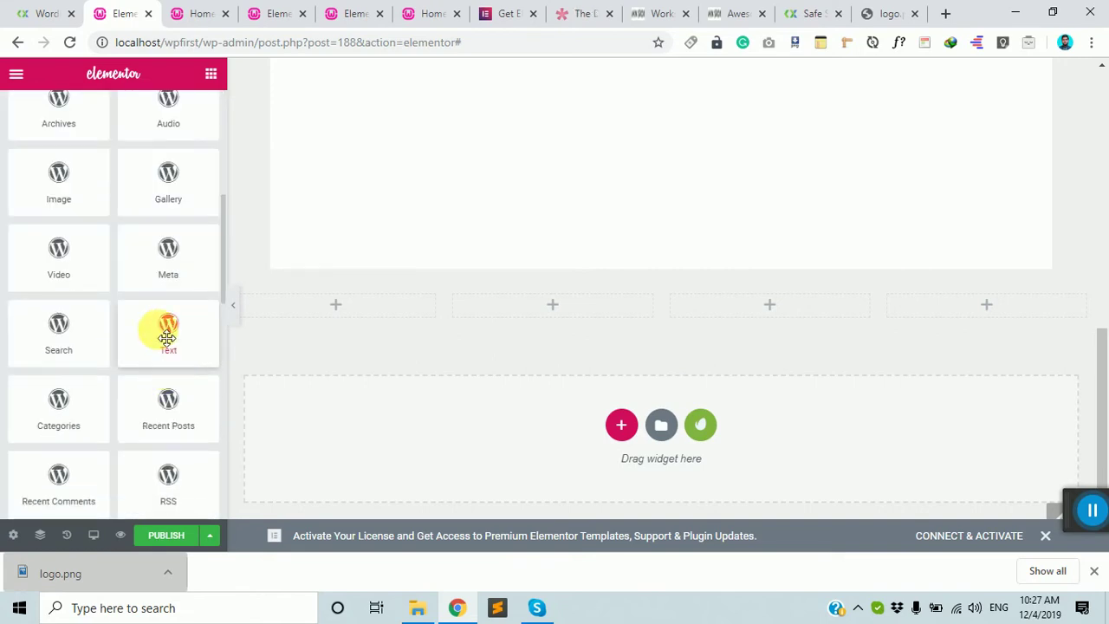
- Place the WordPress Recent Posts widget in the first column of the footer section and title it "Latest Post"
scroll(144, 376, "up", 2)
scroll(144, 376, "down", 3)
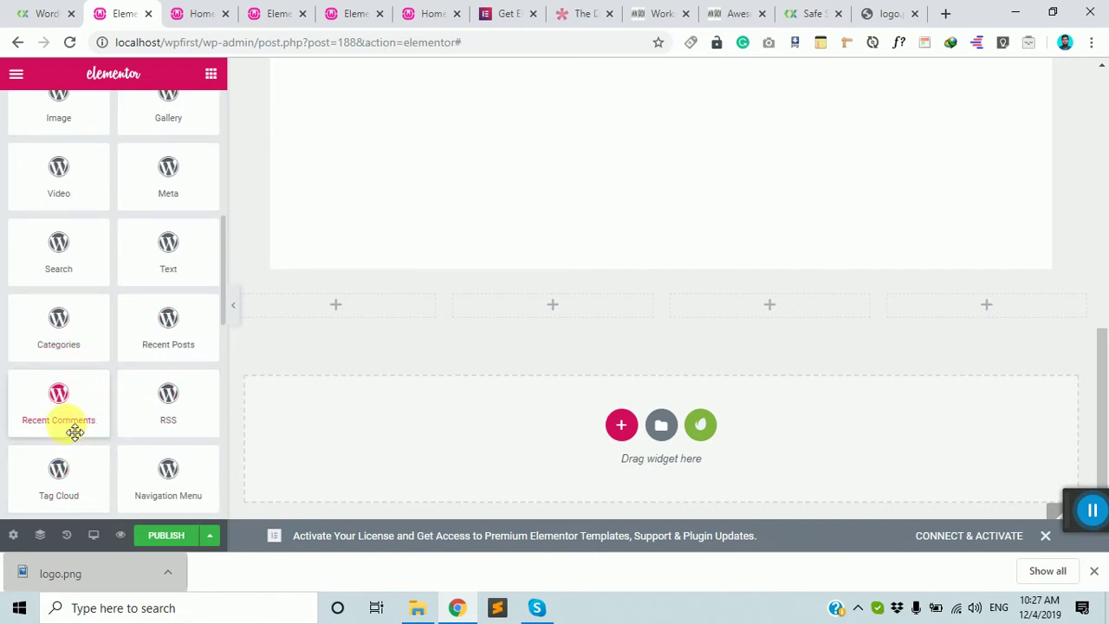
left_click_drag(160, 355, 322, 300)
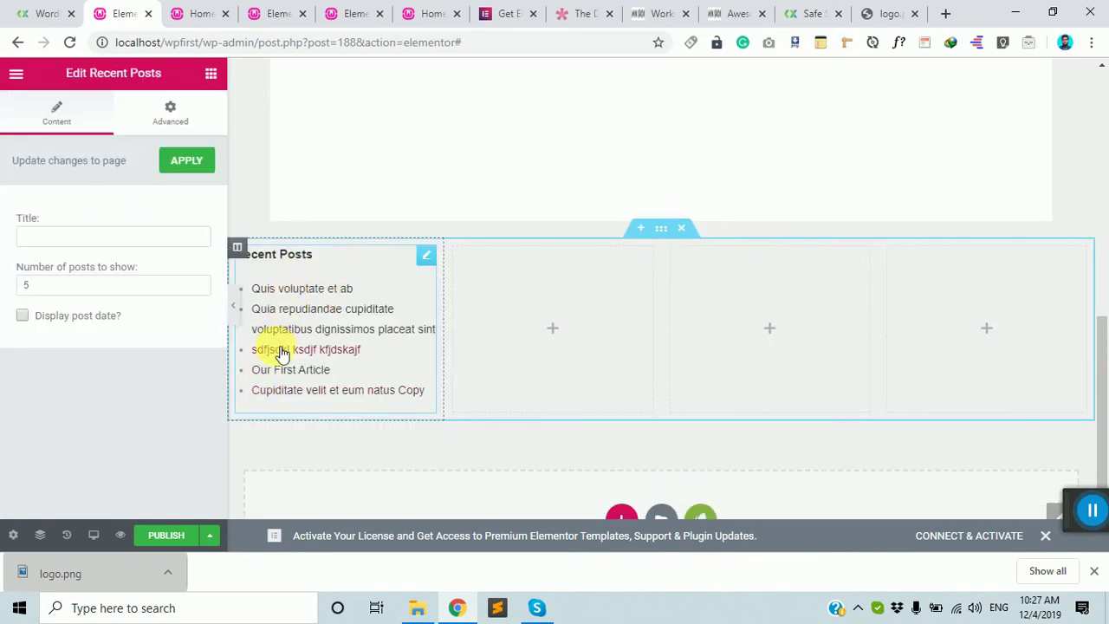
left_click(113, 236)
type("L")
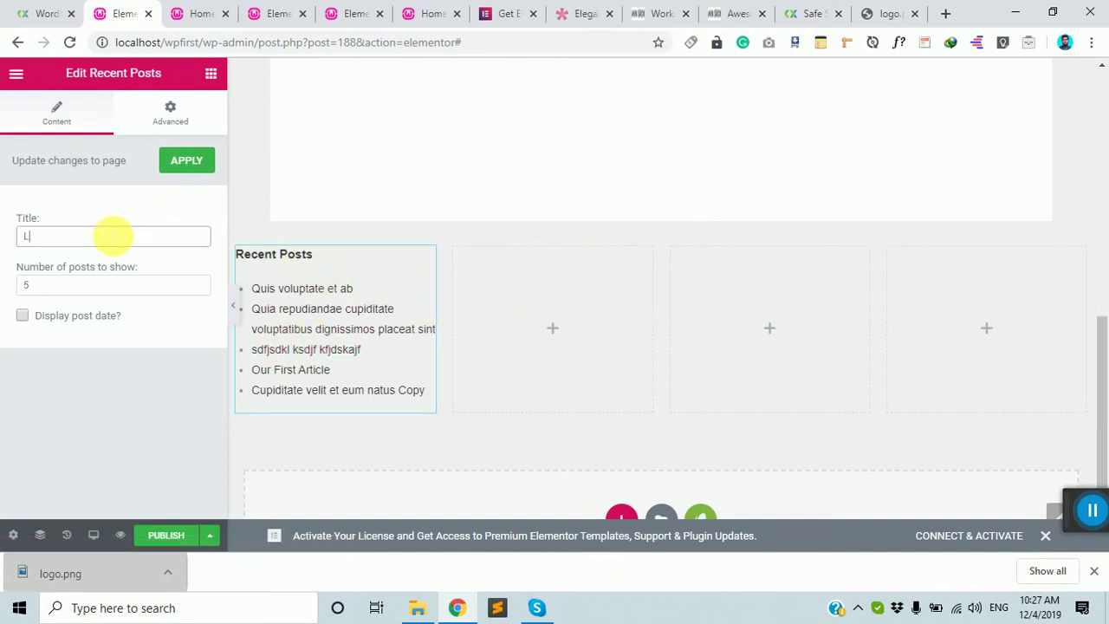
type("atest Po")
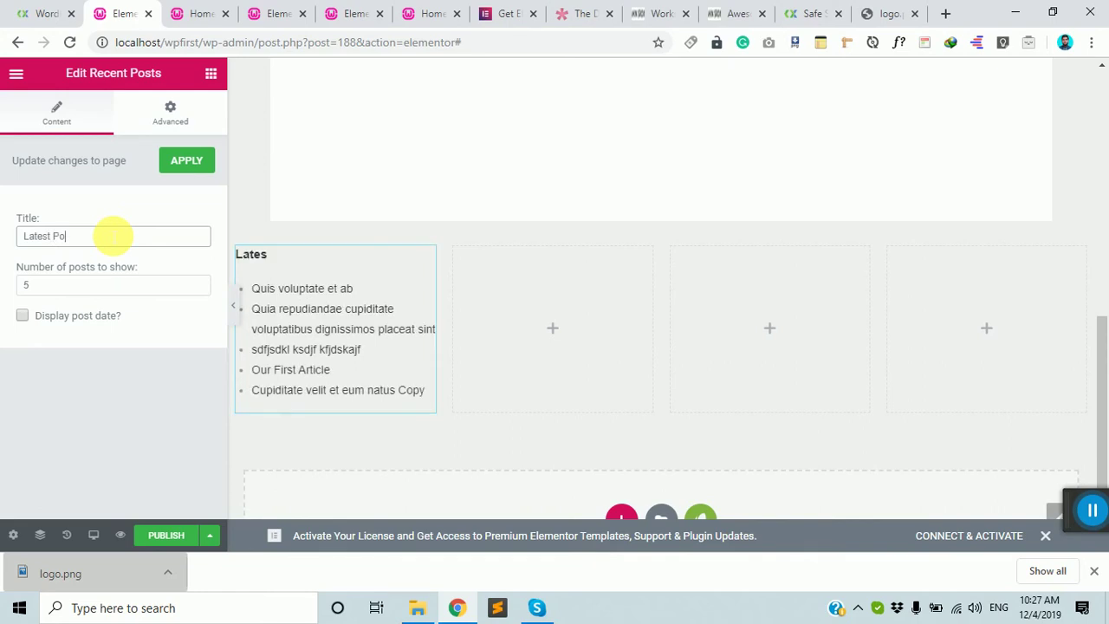
type("st")
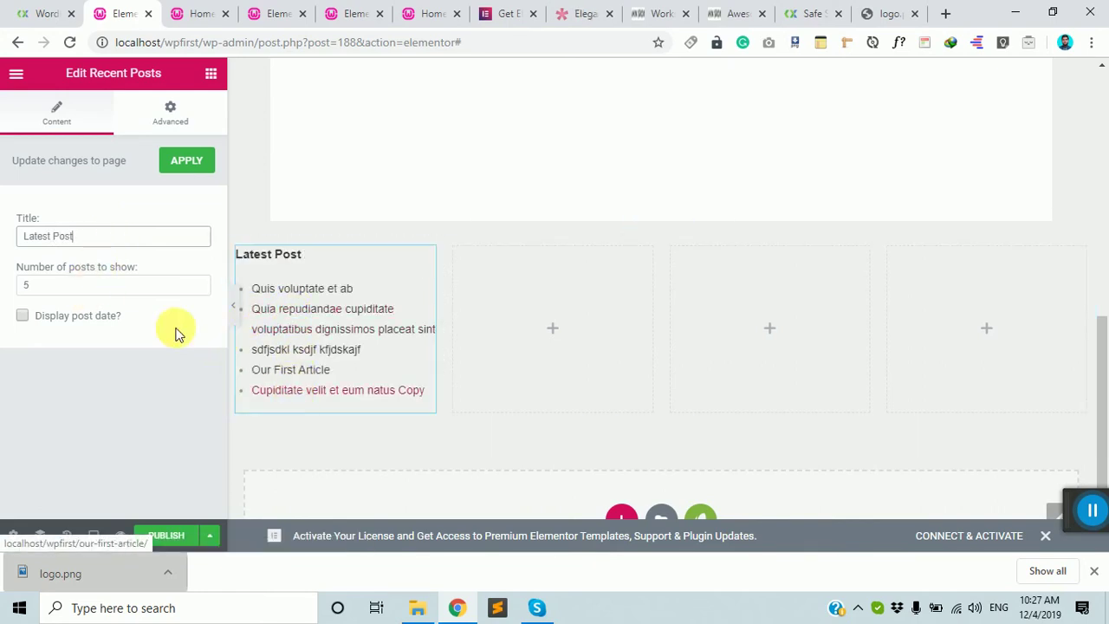
- Set the Recent Posts widget to show 6 posts and check its advanced settings
left_click(72, 286)
left_click_drag(72, 287, 3, 291)
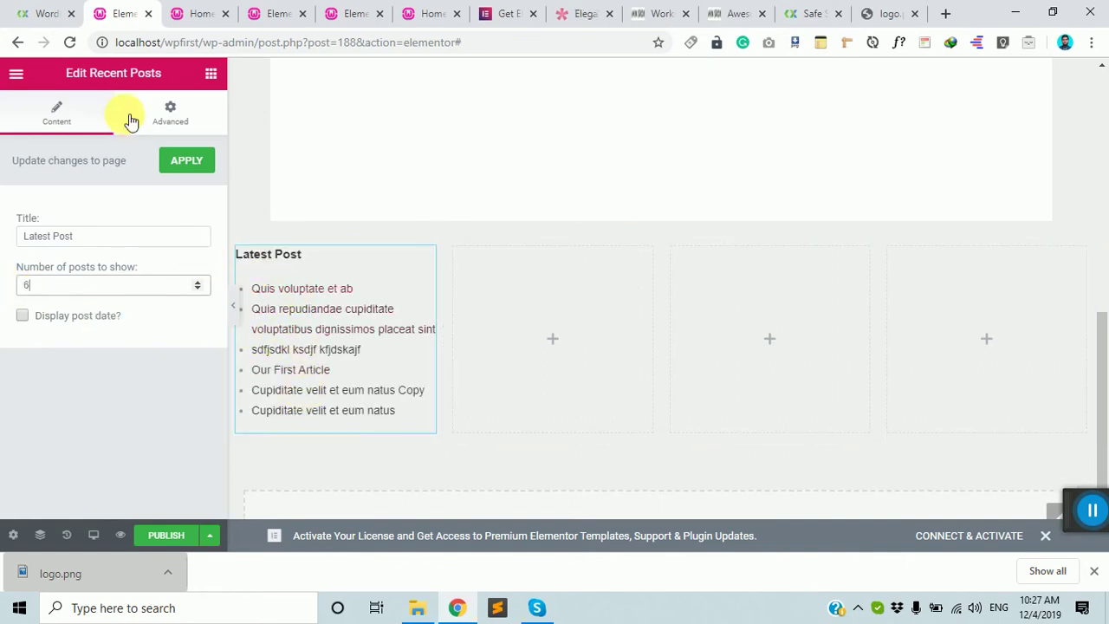
left_click(178, 111)
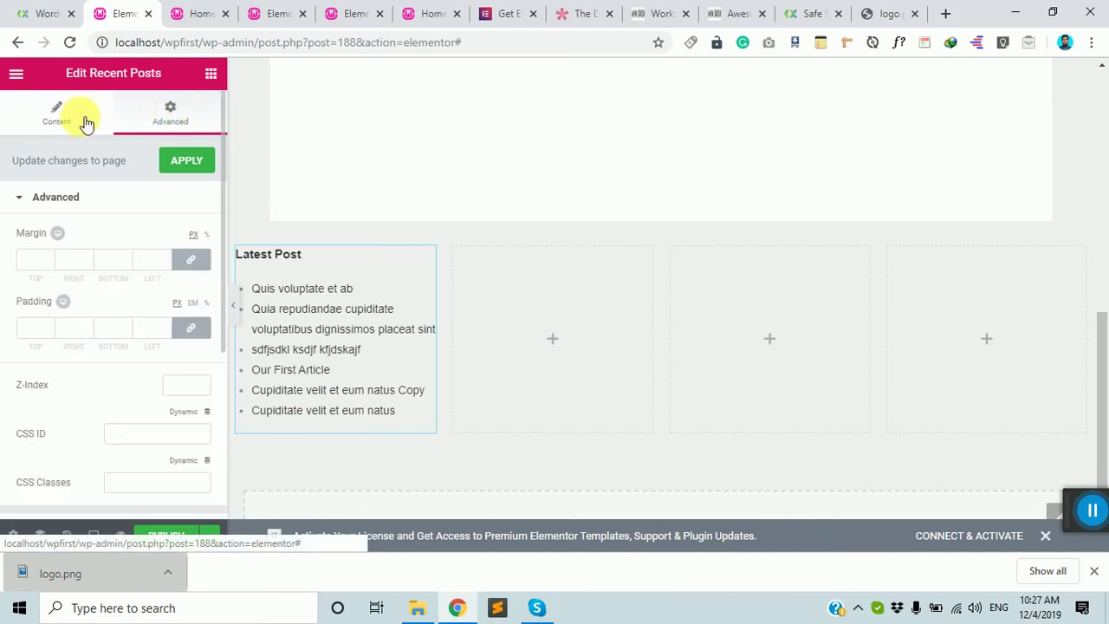
left_click(86, 123)
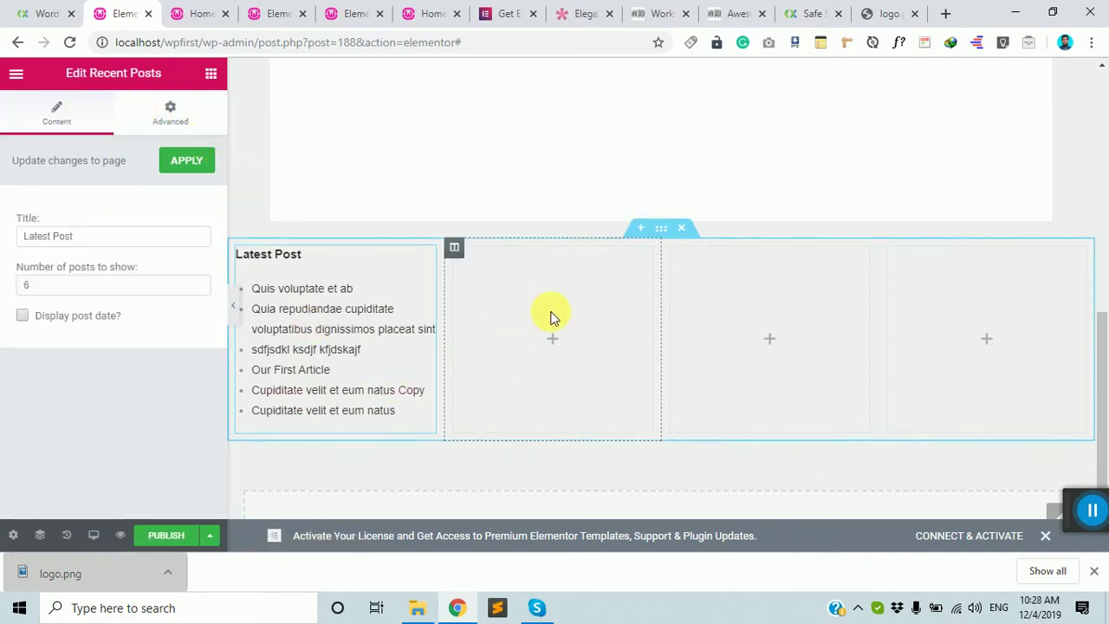
- Browse the WordPress widgets, search for "about", and place the About Me widget in the second footer column
left_click(553, 340)
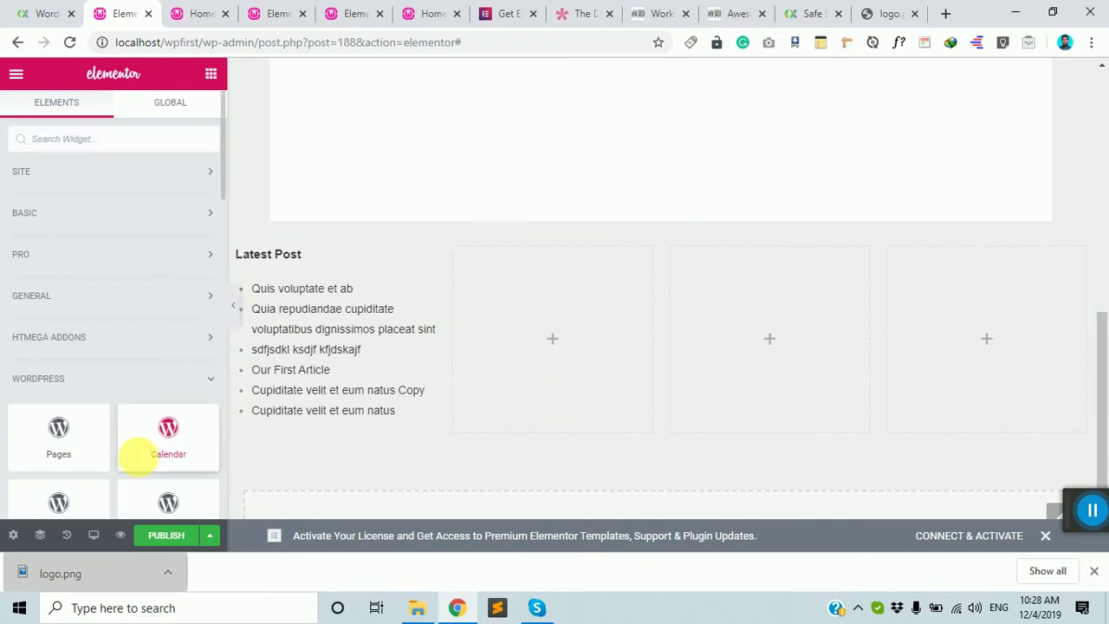
scroll(138, 459, "down", 2)
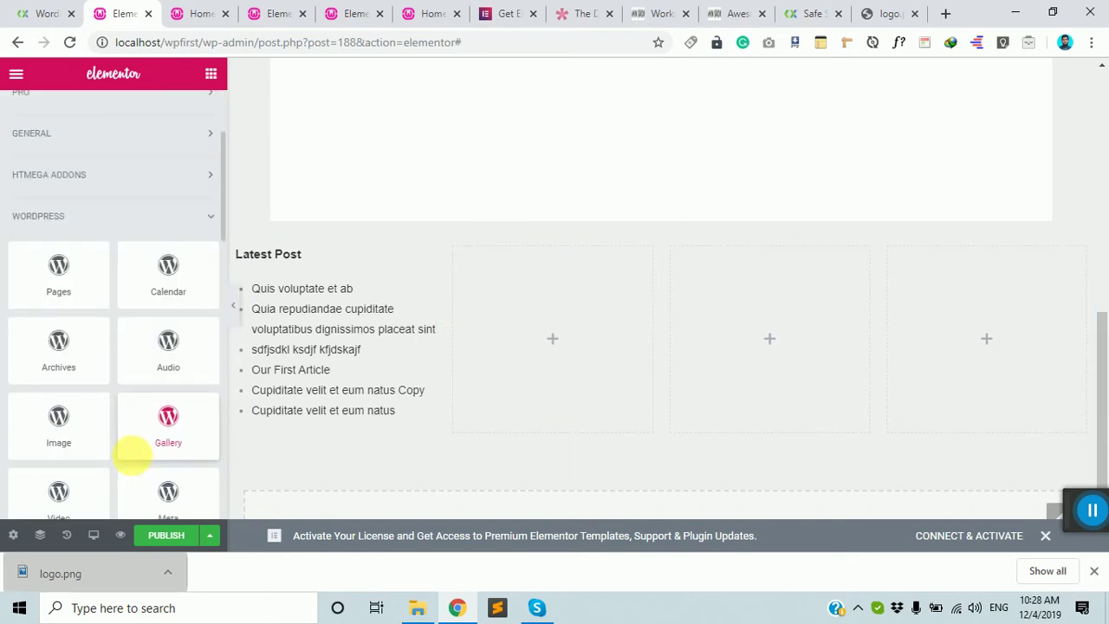
scroll(130, 455, "down", 2)
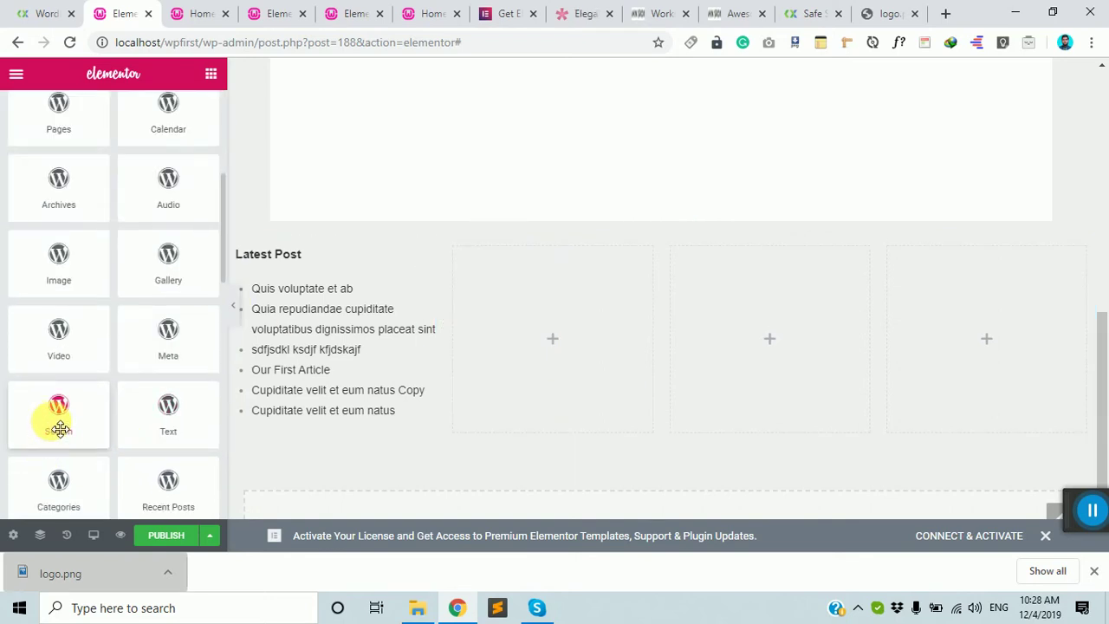
scroll(86, 450, "down", 2)
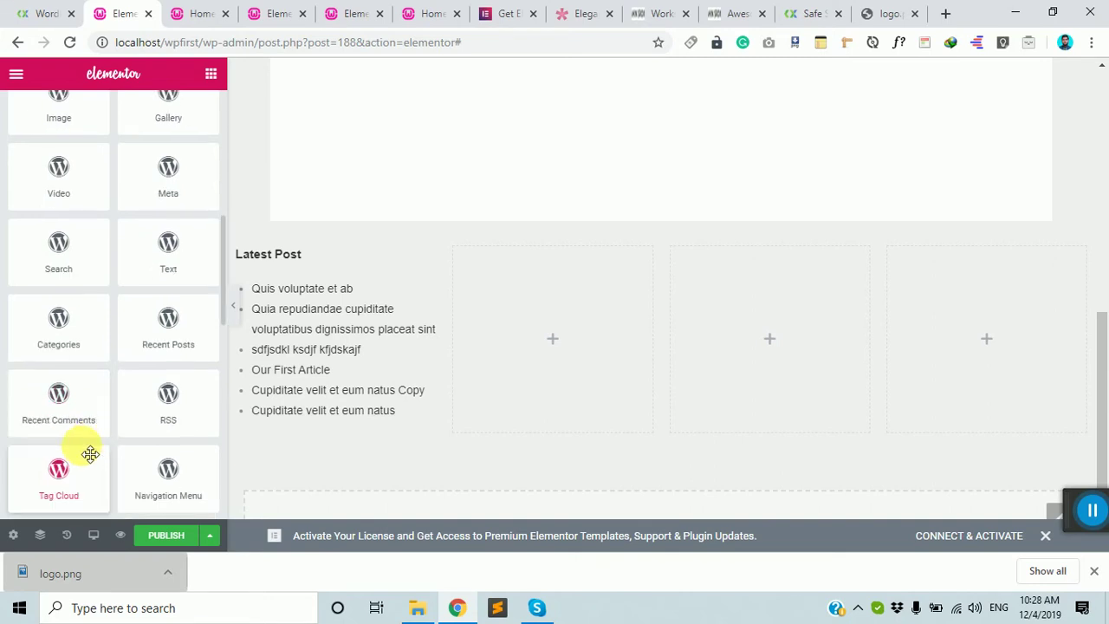
scroll(90, 452, "up", 4)
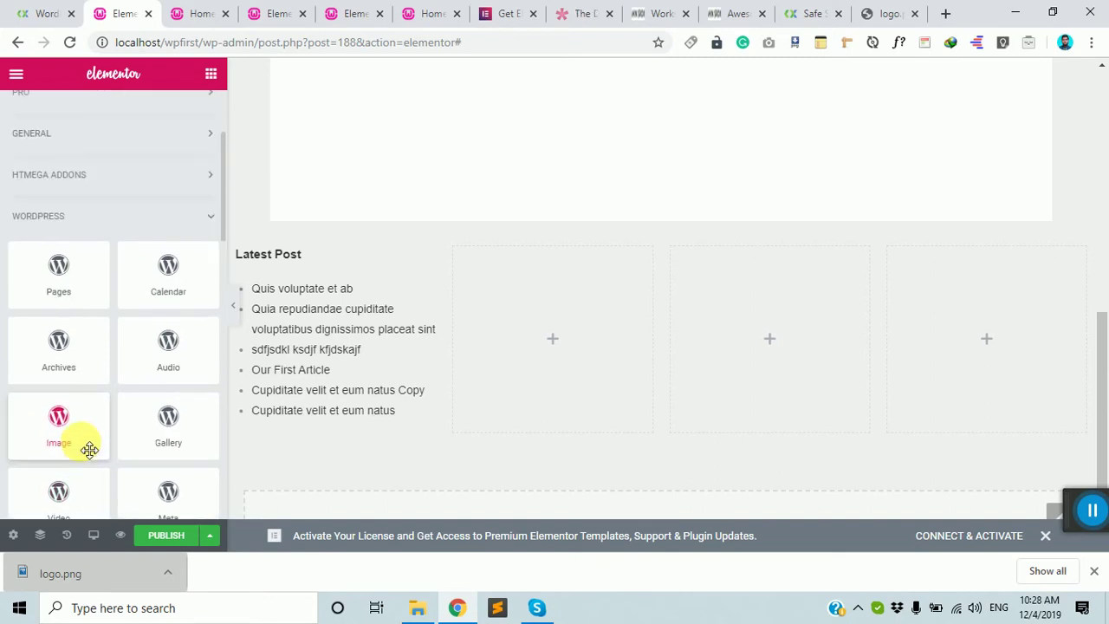
scroll(90, 449, "down", 6)
scroll(86, 425, "up", 8)
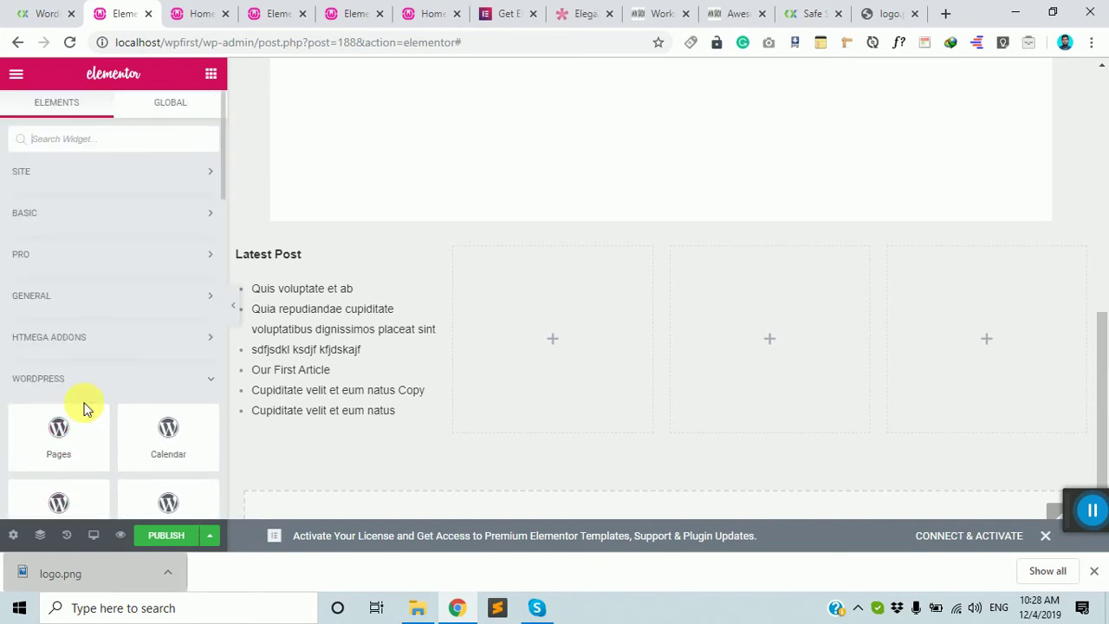
type("about")
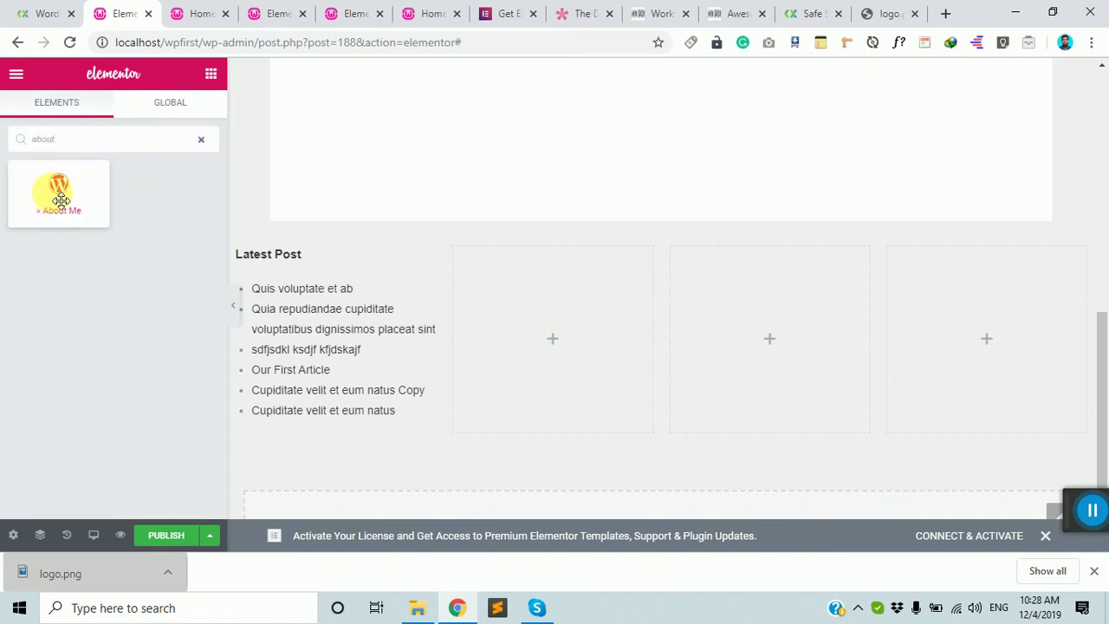
left_click_drag(60, 199, 555, 311)
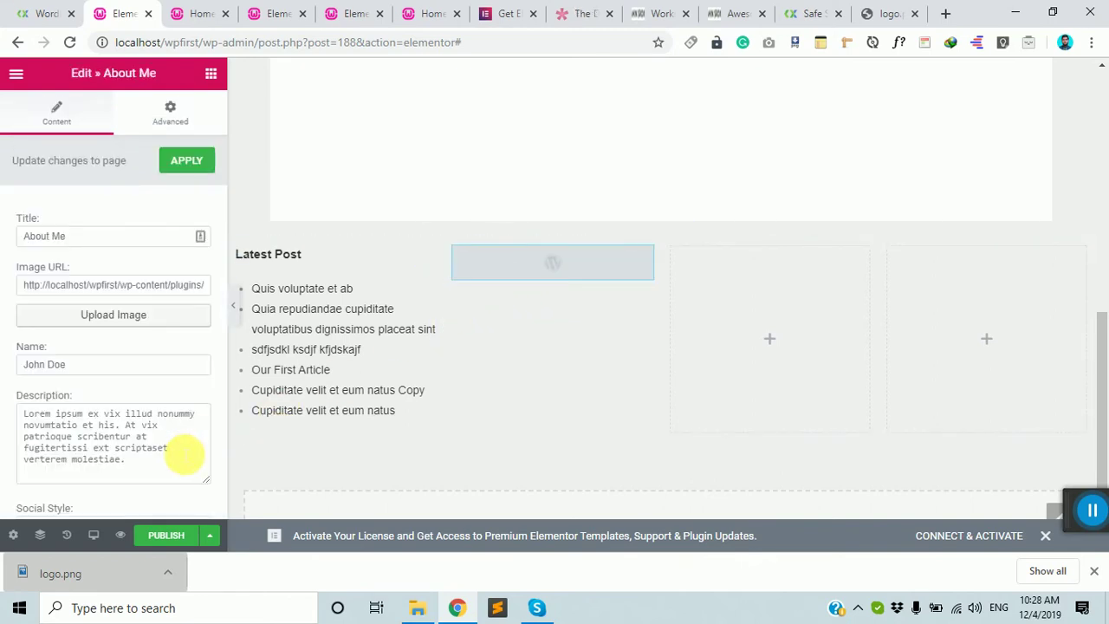
- Set both the name and the title of the About Me widget to "About Us"
left_click(164, 460)
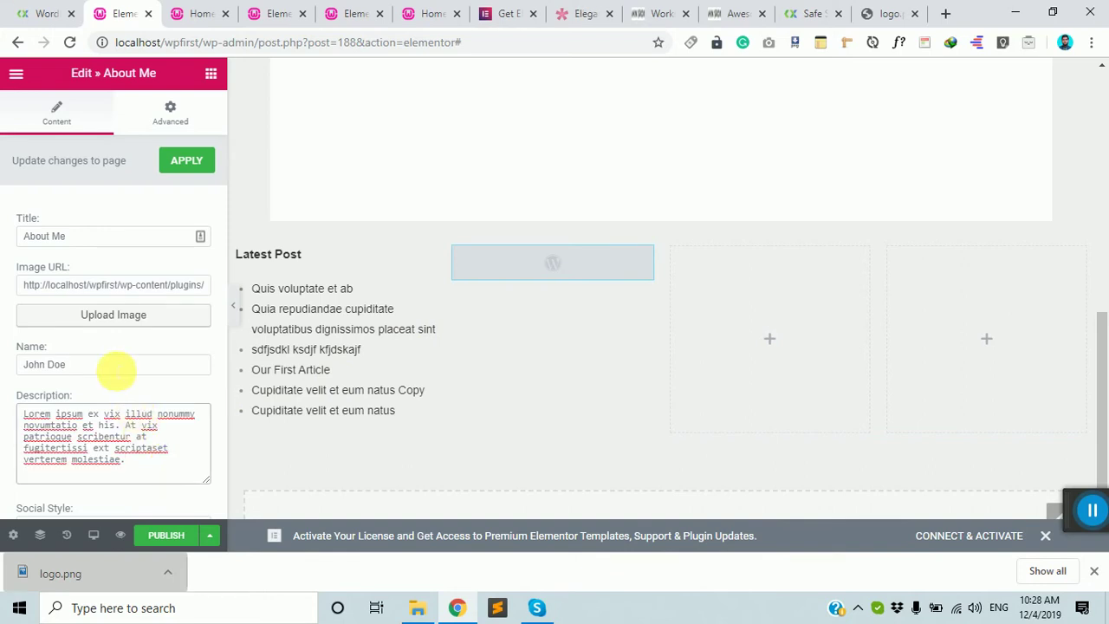
left_click_drag(114, 364, 3, 364)
type("Ab")
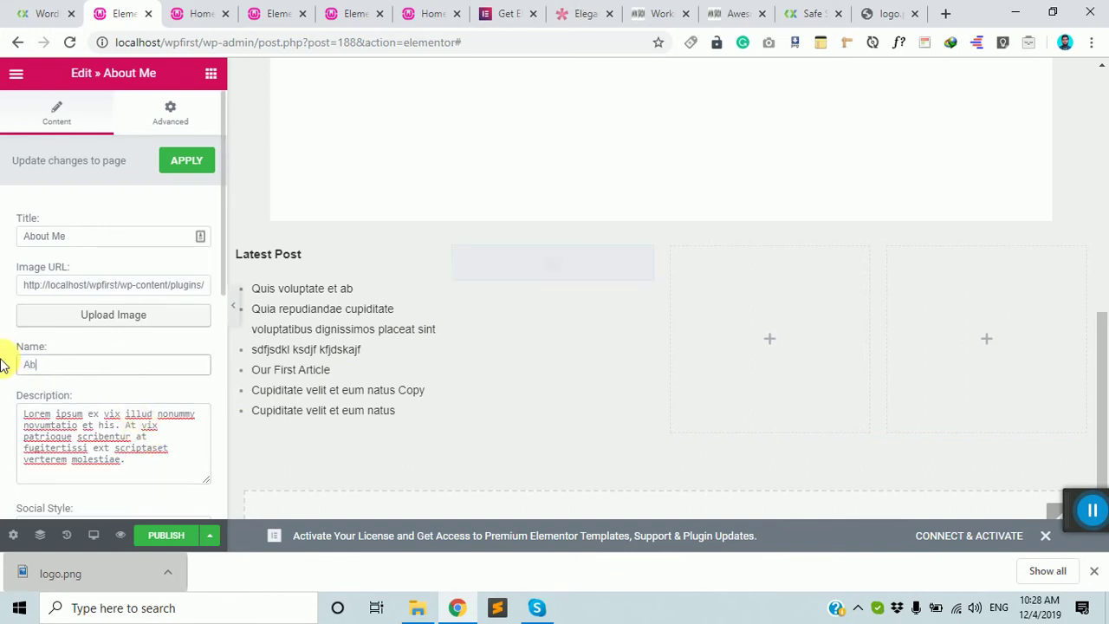
type("out Us")
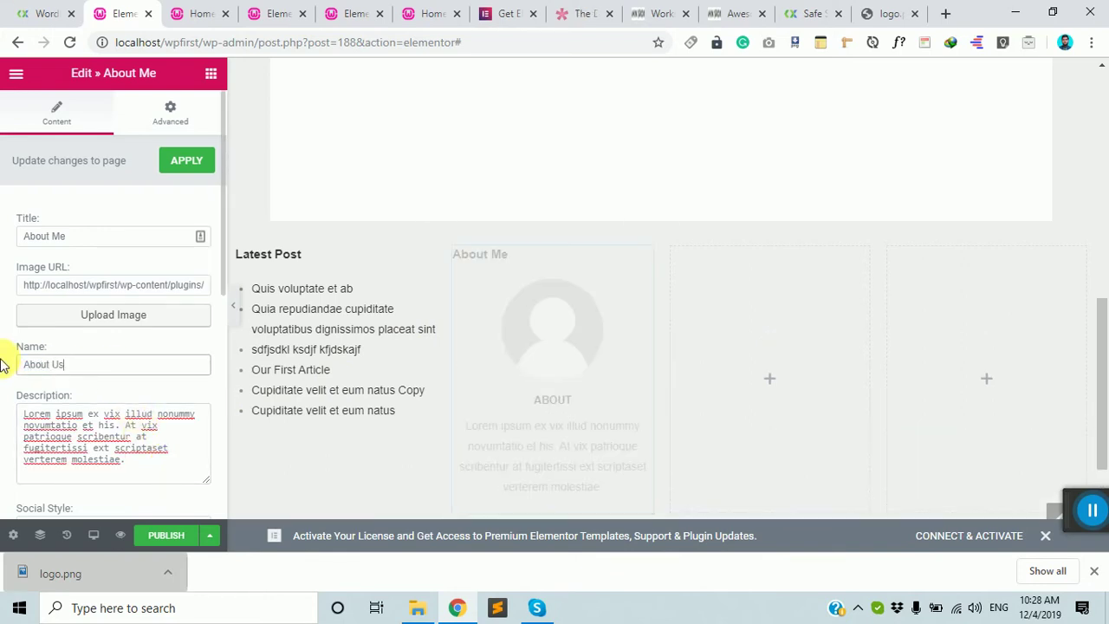
left_click_drag(149, 463, 26, 411)
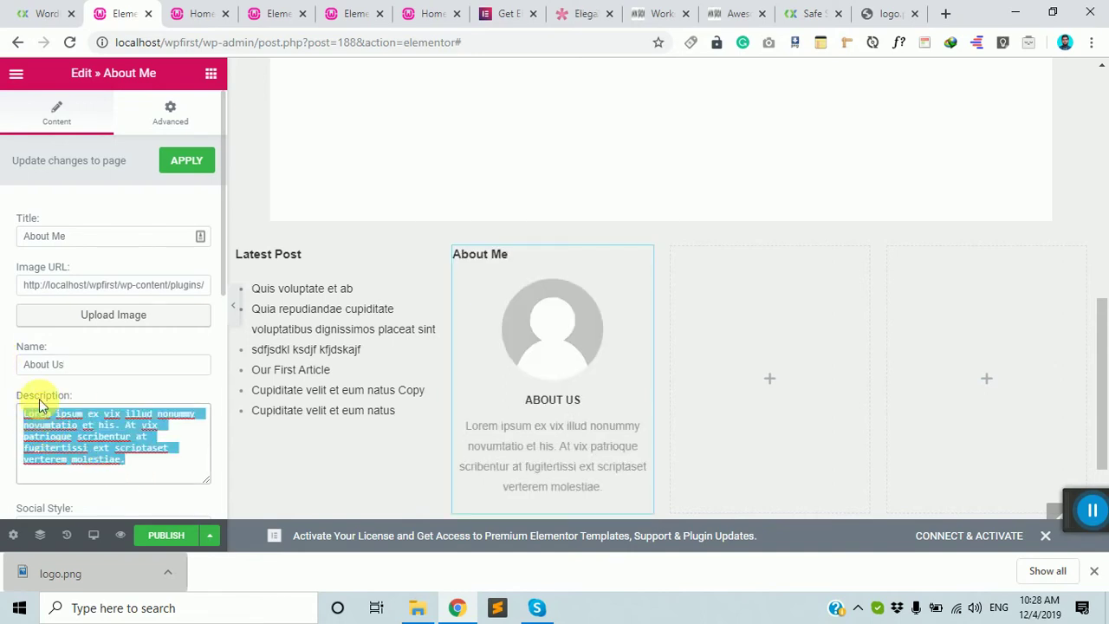
double_click(102, 241)
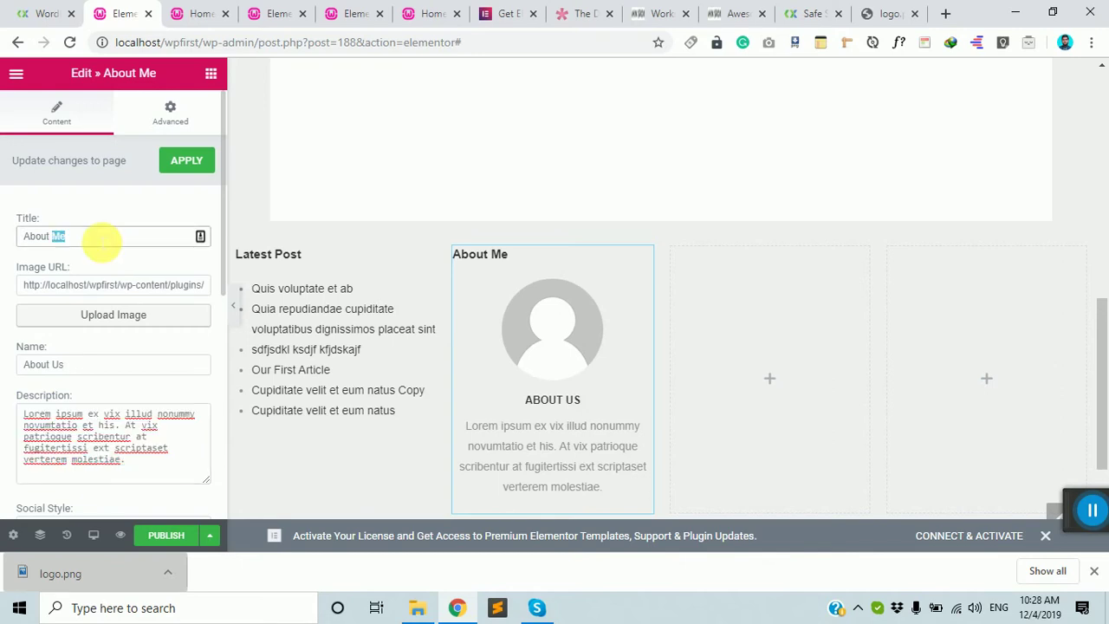
type("U")
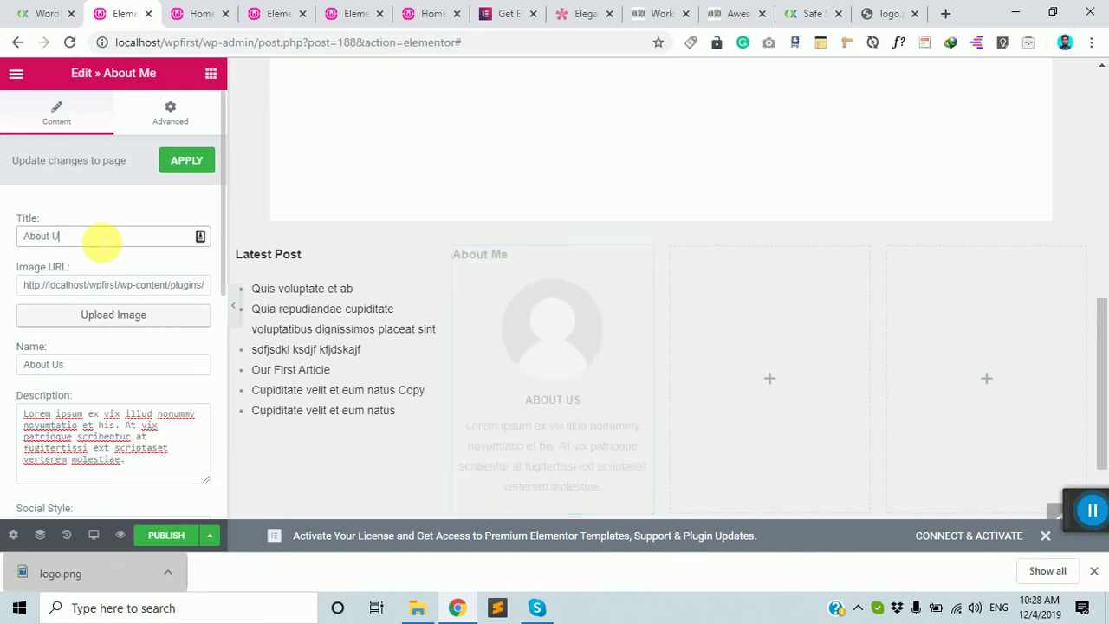
type("S")
type("s")
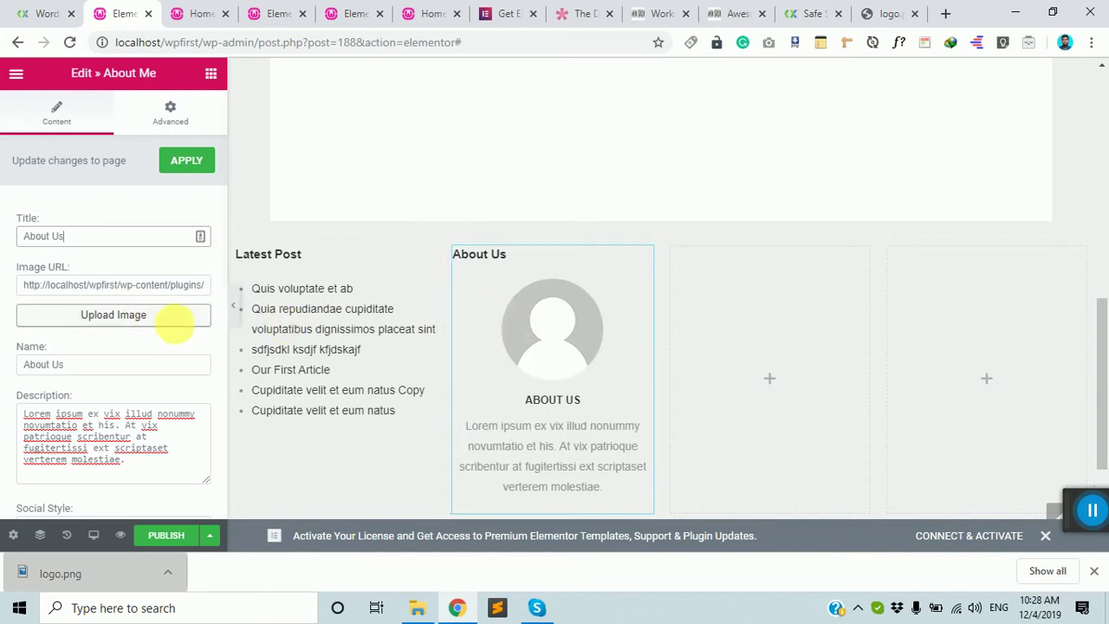
- Insert the team_3.jpg portrait from the media library as the About Me widget's image
left_click(134, 317)
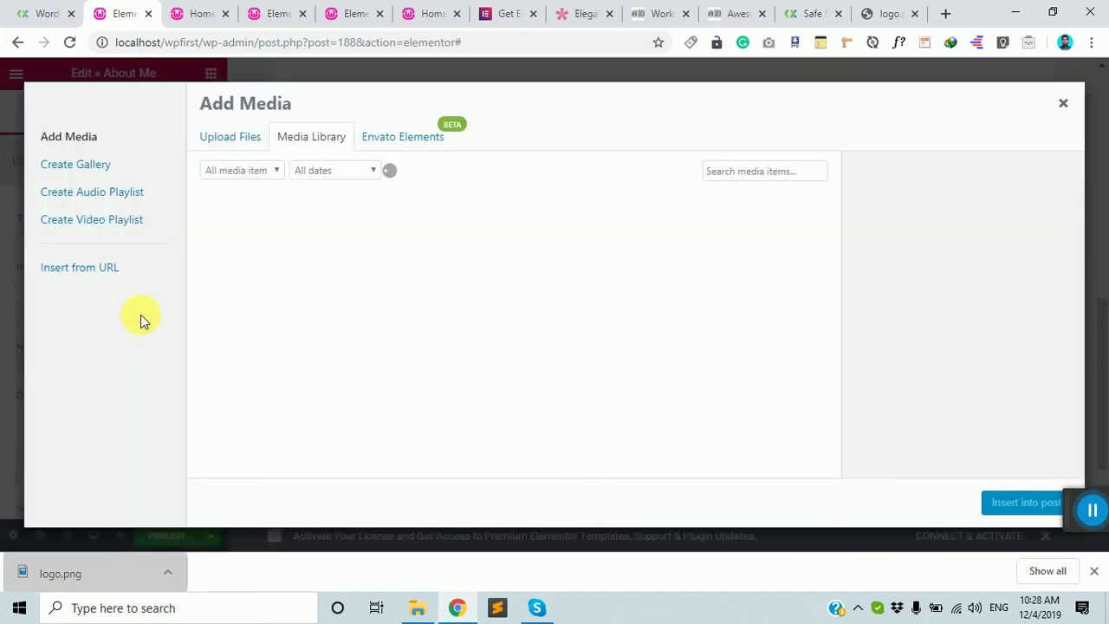
left_click(386, 269)
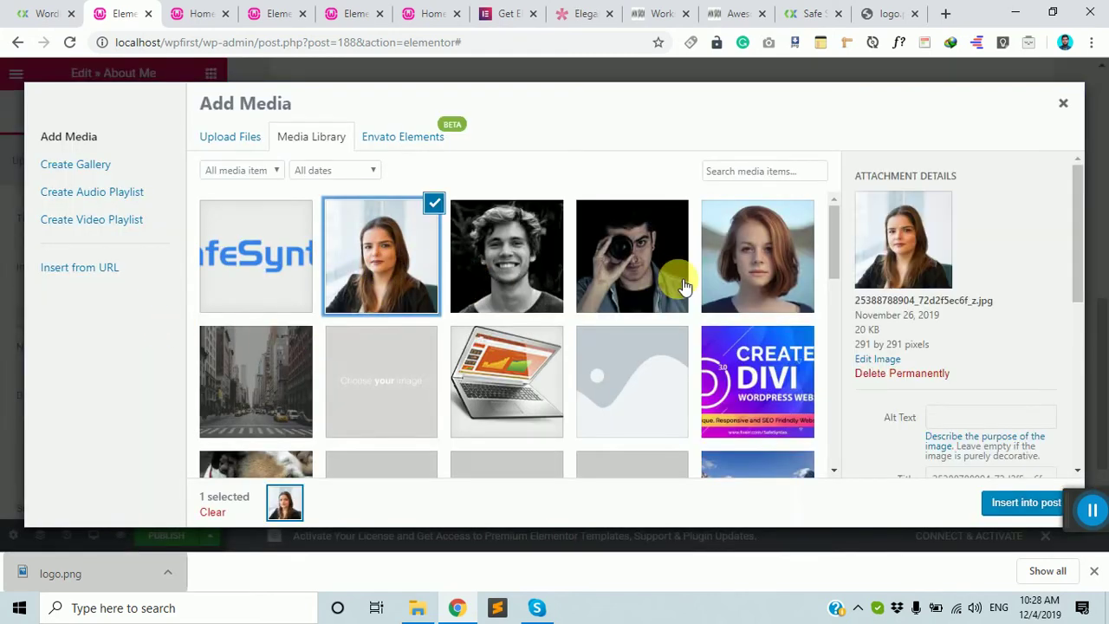
left_click(747, 264)
left_click(1016, 504)
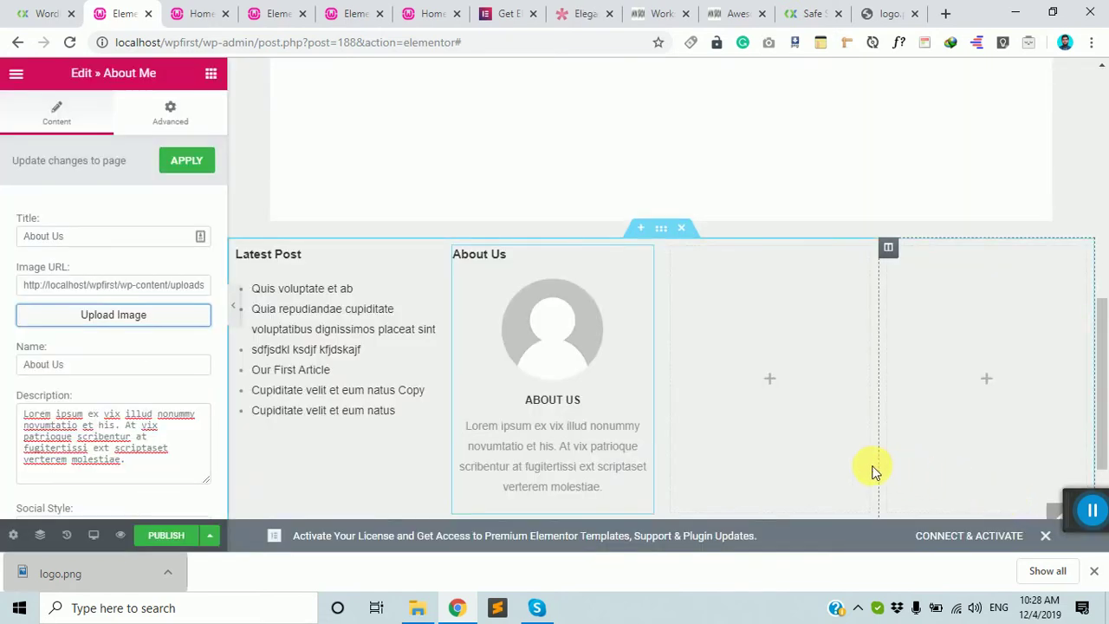
left_click(130, 317)
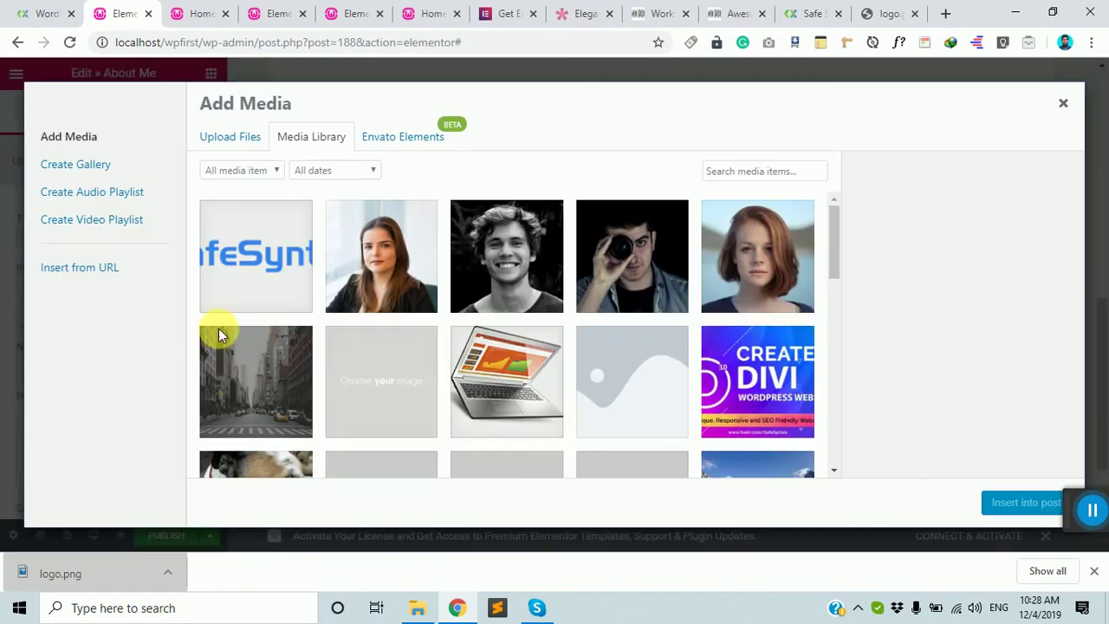
left_click(708, 271)
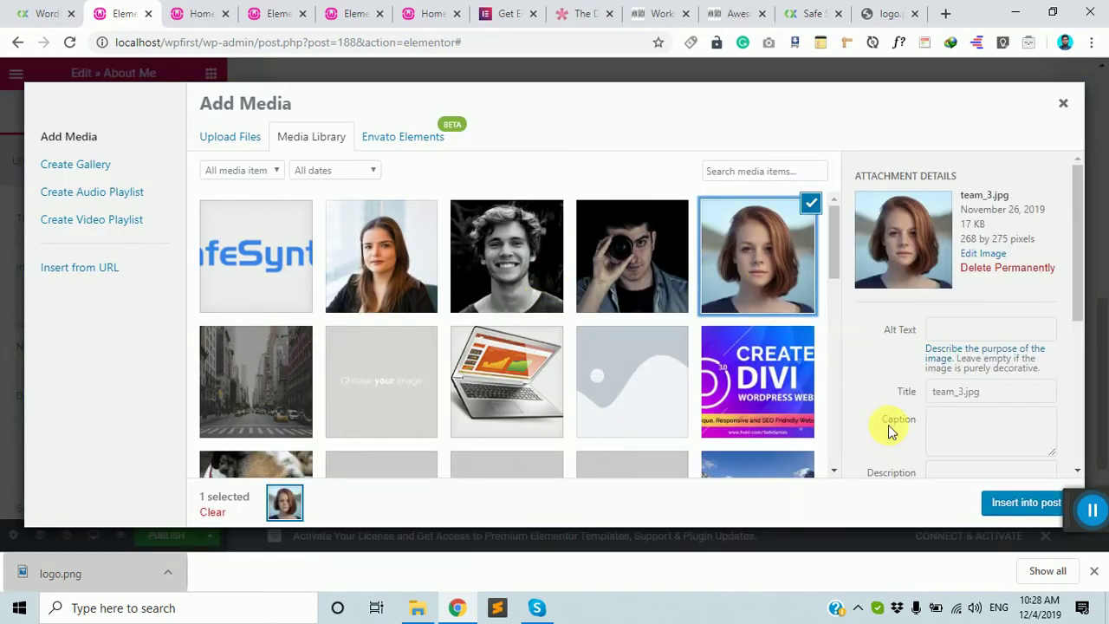
left_click(1014, 503)
scroll(451, 377, "down", 2)
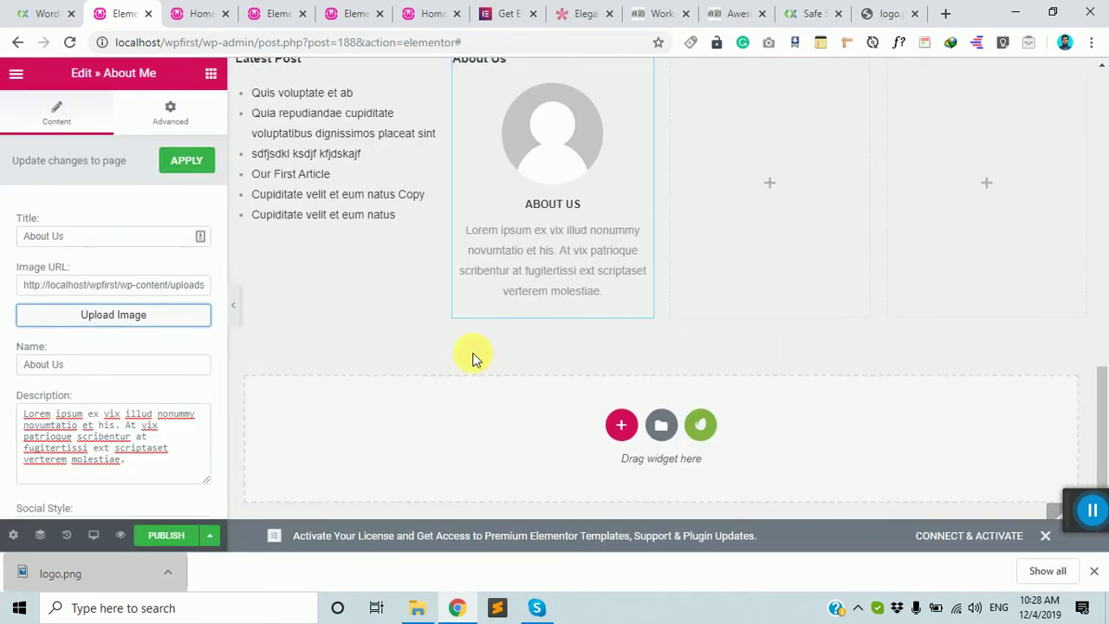
- Publish the footer template with a display condition that includes the entire site
left_click(160, 533)
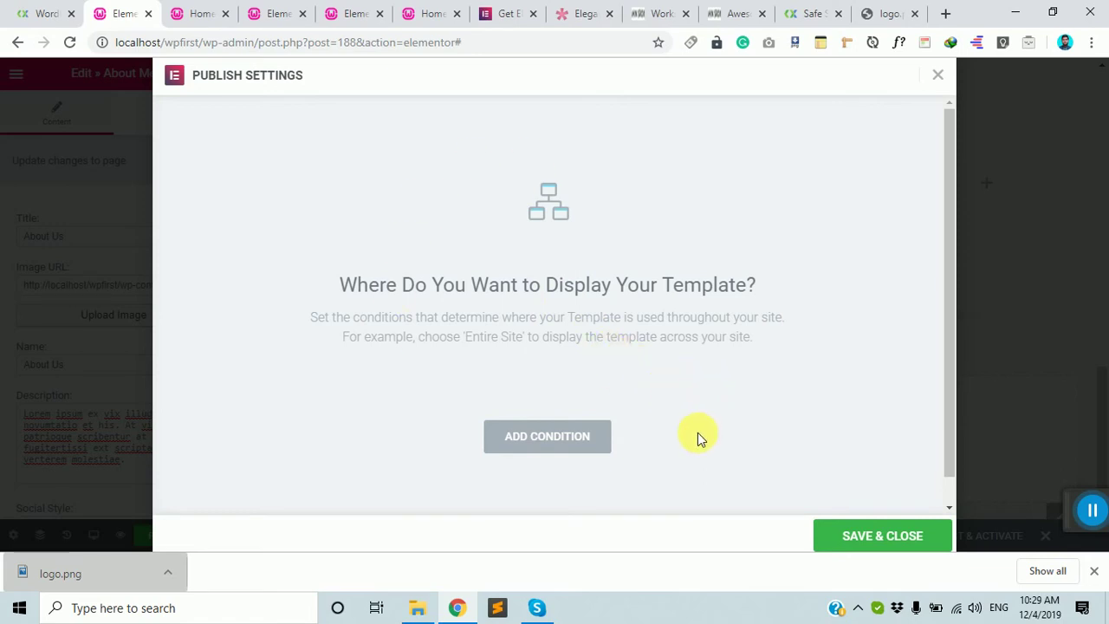
left_click(576, 435)
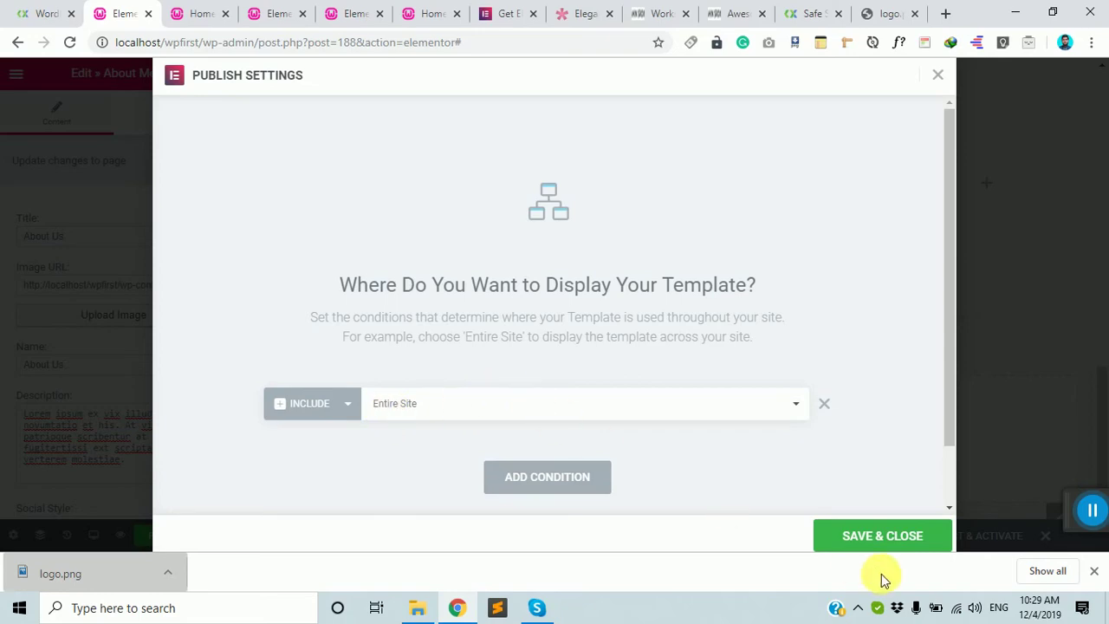
left_click(854, 537)
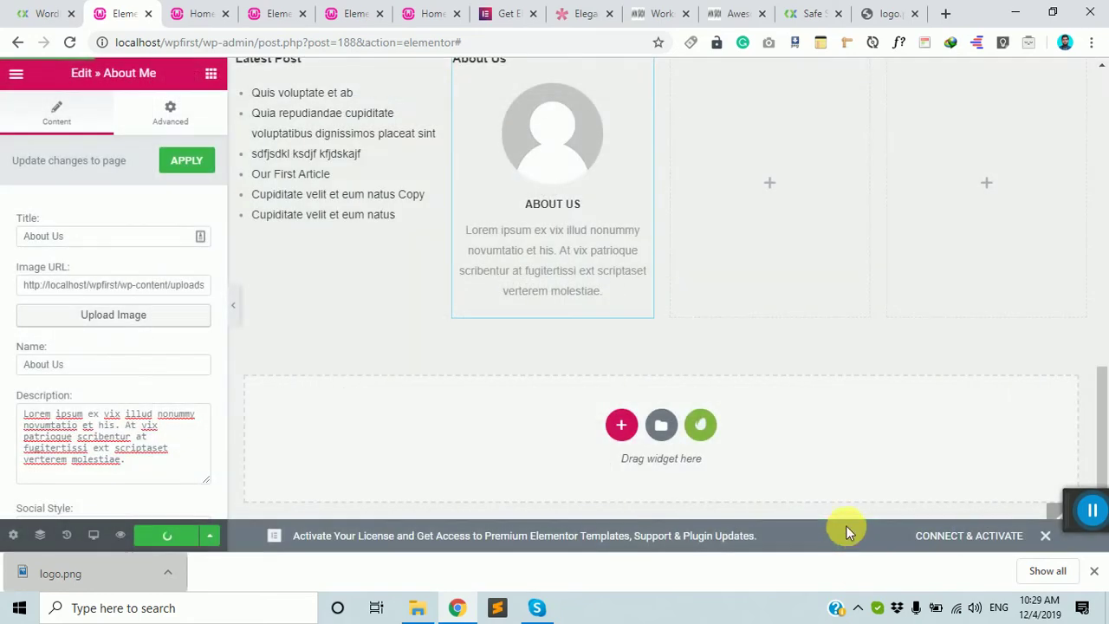
left_click(156, 317)
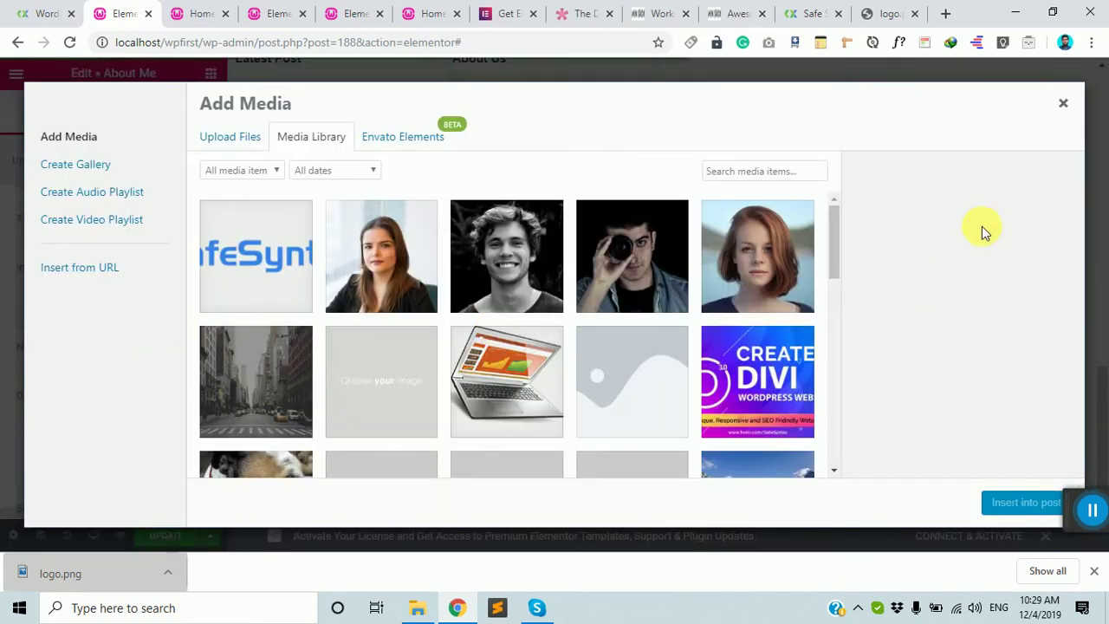
left_click(383, 254)
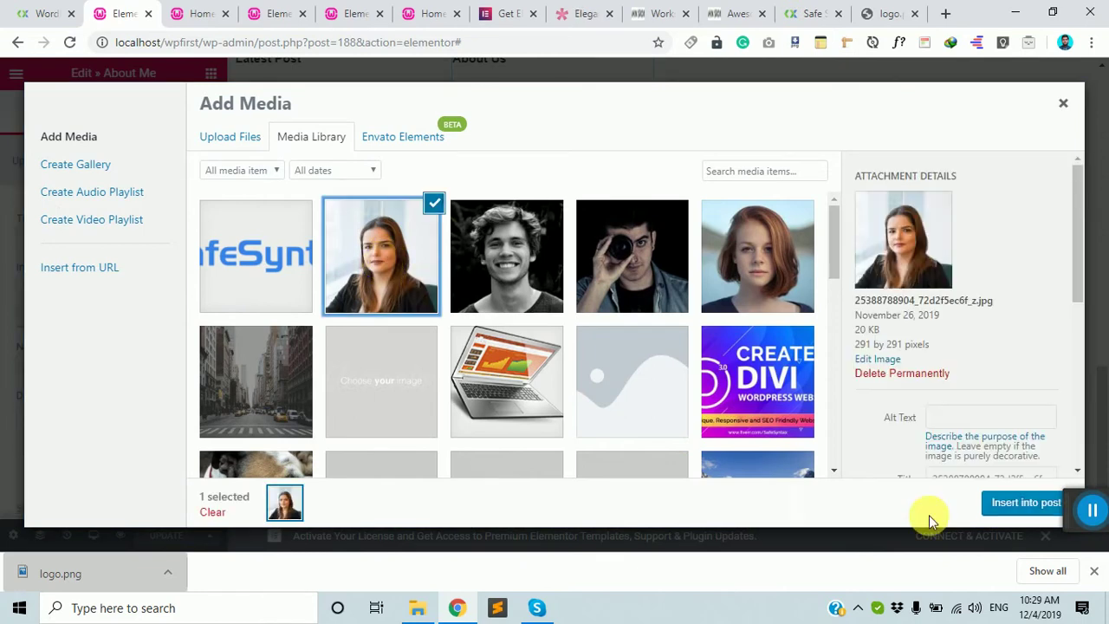
left_click(1020, 507)
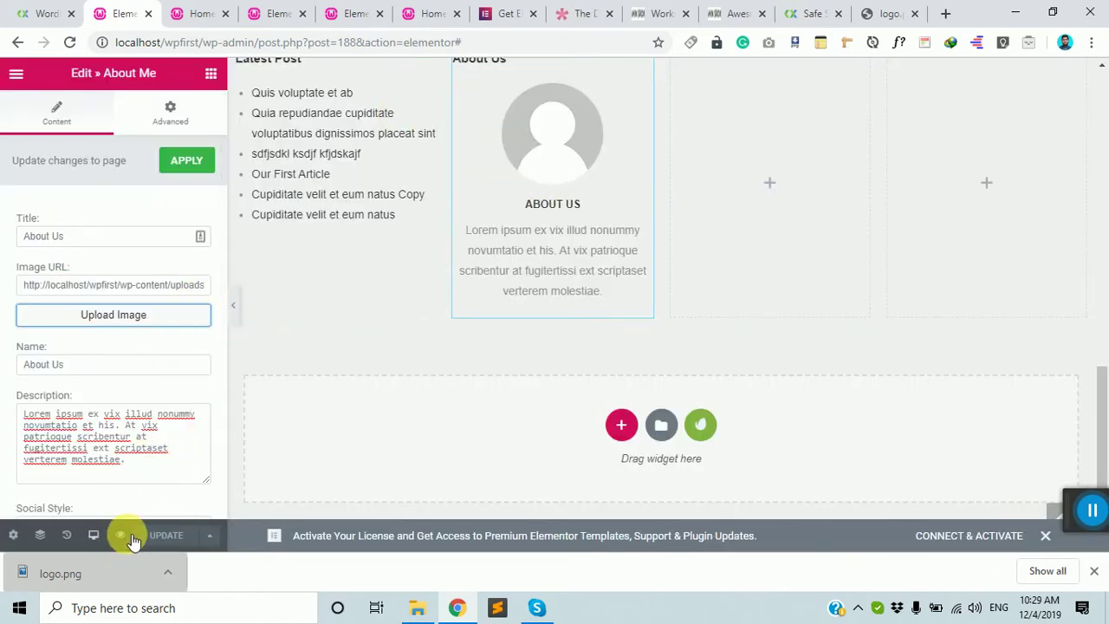
- Reload the live home page and examine its header, its sidebar and the published footer's Latest Post and About Us columns
left_click(197, 13)
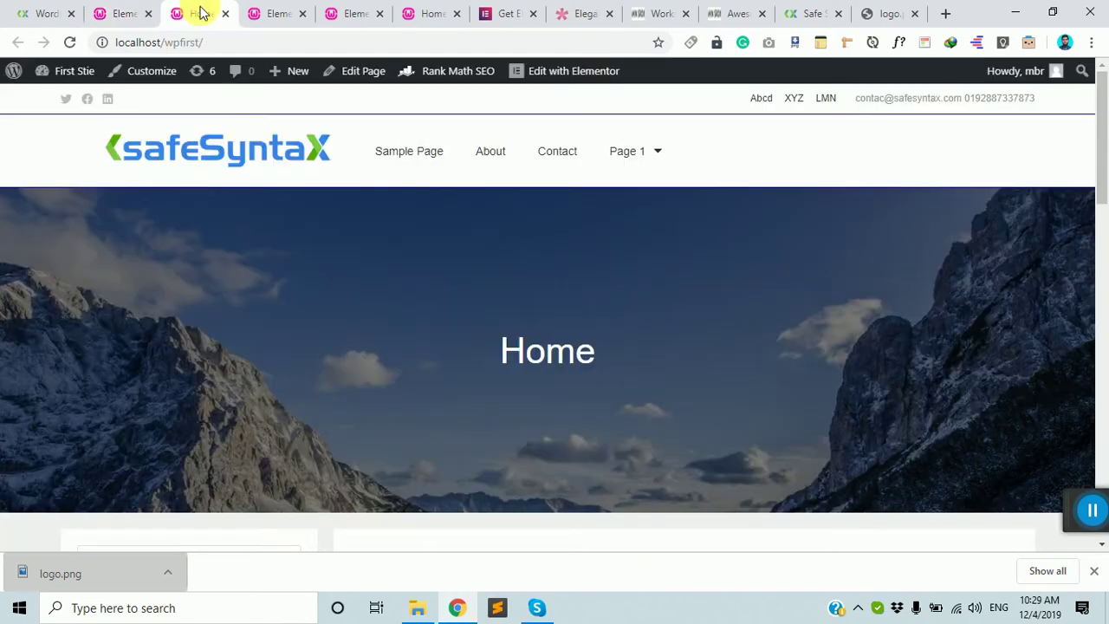
scroll(342, 292, "down", 5)
scroll(342, 292, "up", 5)
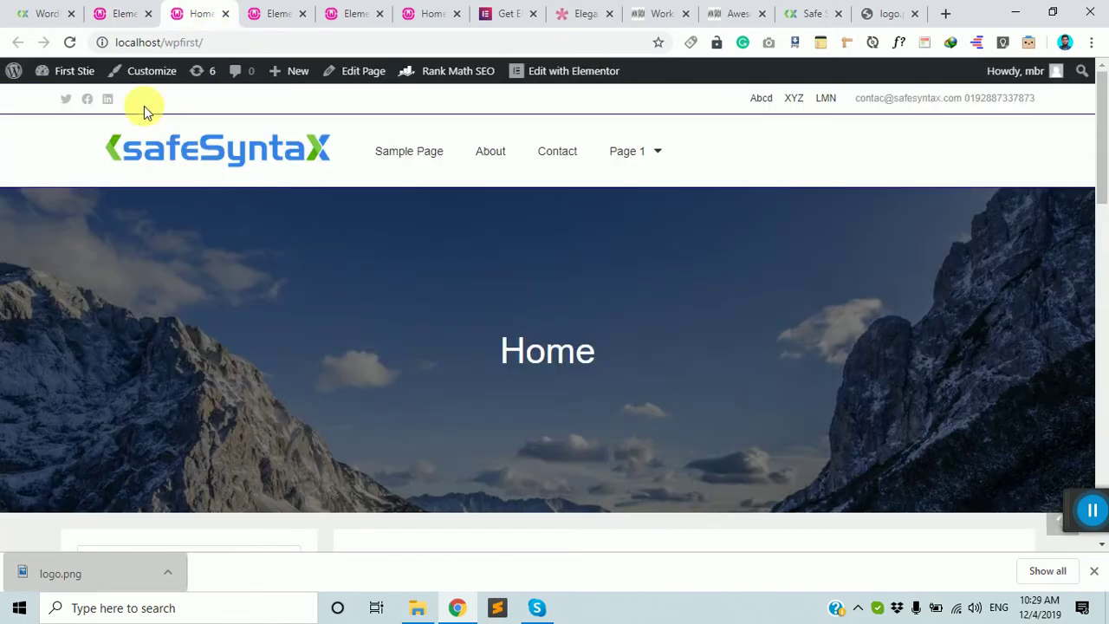
left_click(69, 42)
scroll(404, 345, "down", 1)
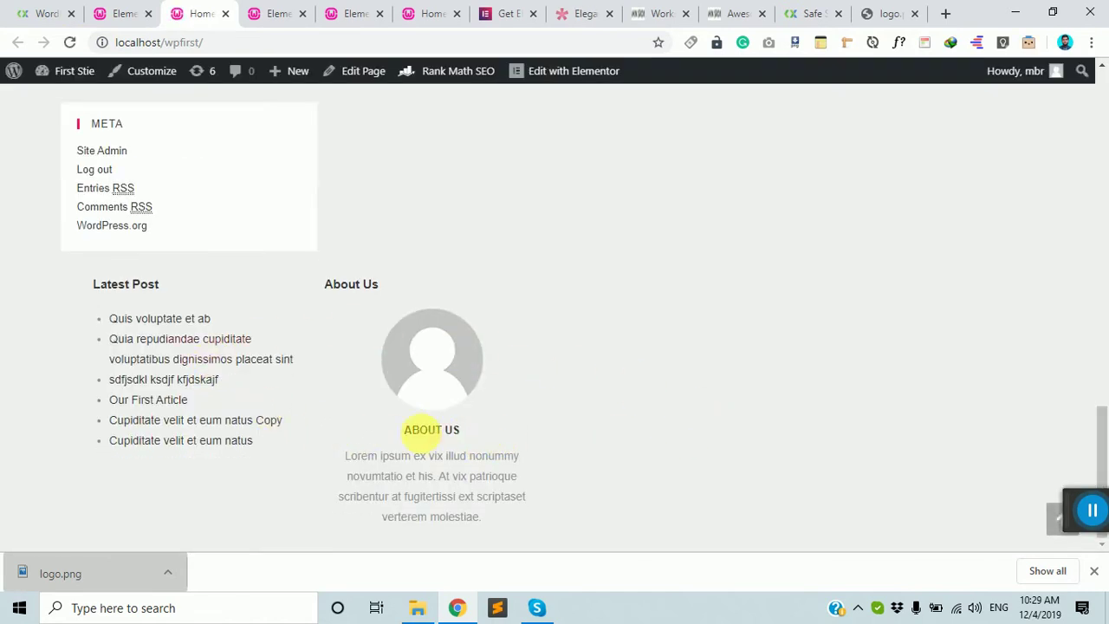
scroll(411, 407, "up", 10)
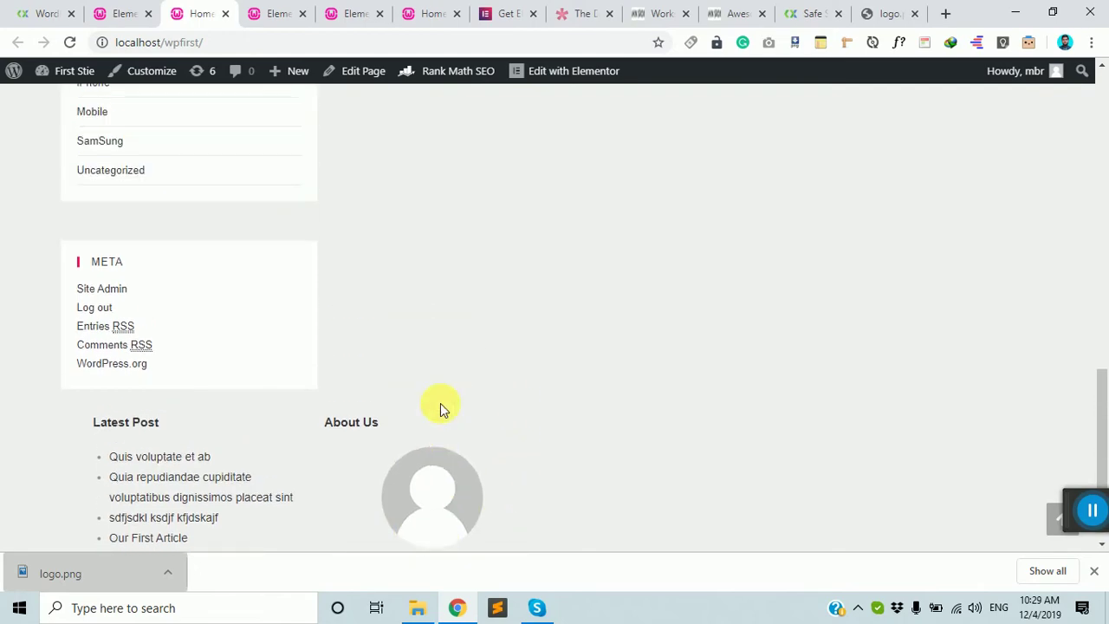
scroll(472, 403, "up", 3)
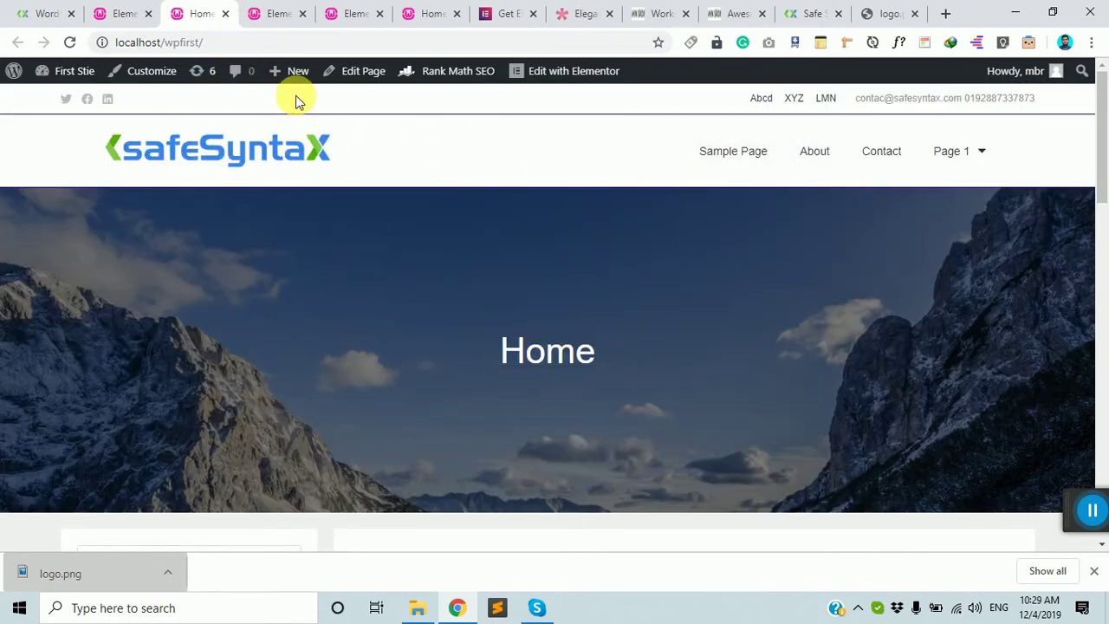
scroll(448, 362, "down", 4)
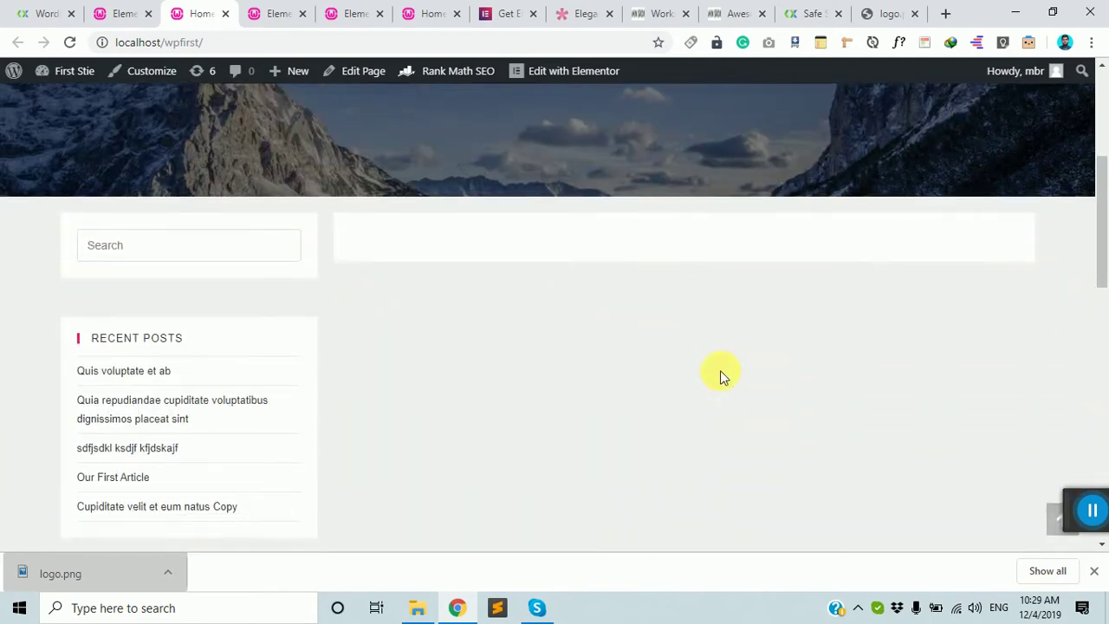
scroll(679, 373, "up", 4)
scroll(681, 383, "down", 10)
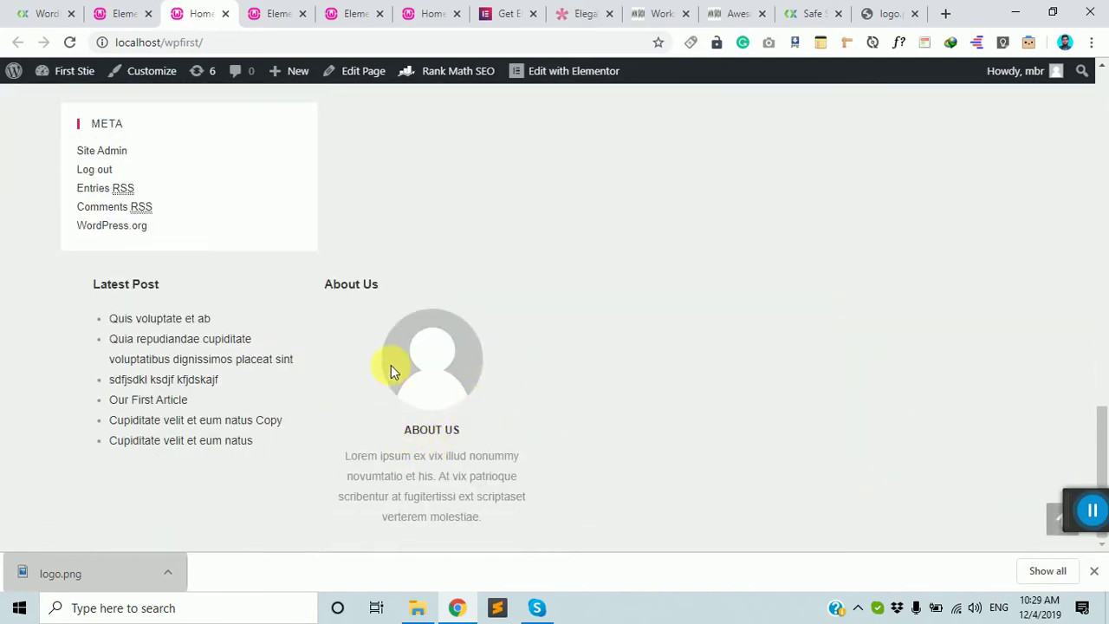
scroll(653, 287, "up", 10)
scroll(659, 364, "down", 6)
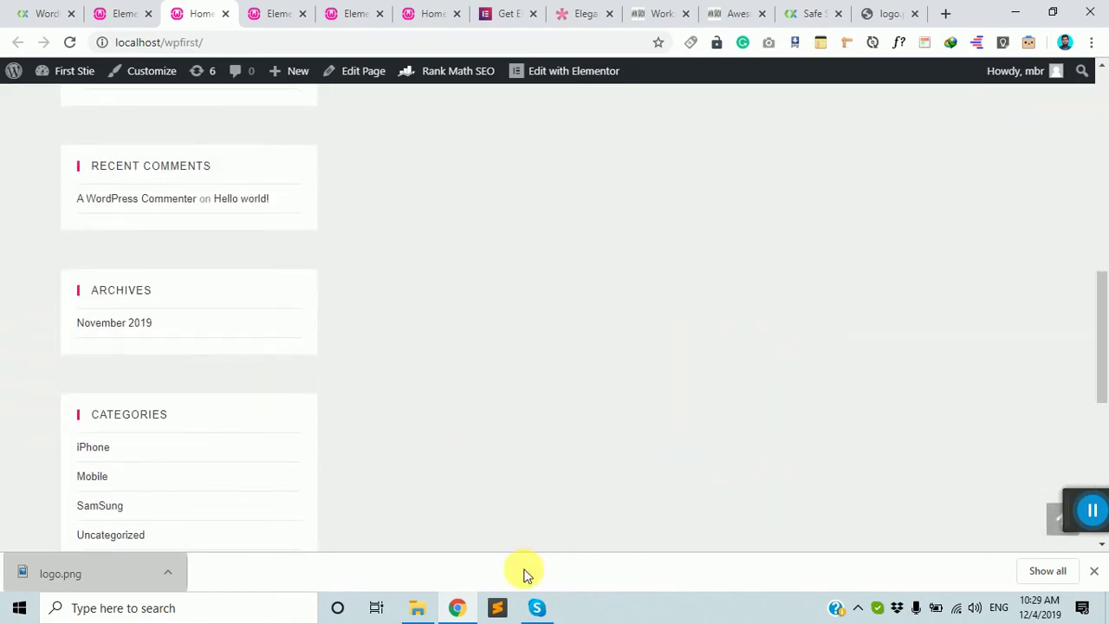
scroll(546, 494, "down", 4)
- Change the About Me widget's image URL to the woman's portrait in the 2019 uploads, and update the footer template
left_click(97, 10)
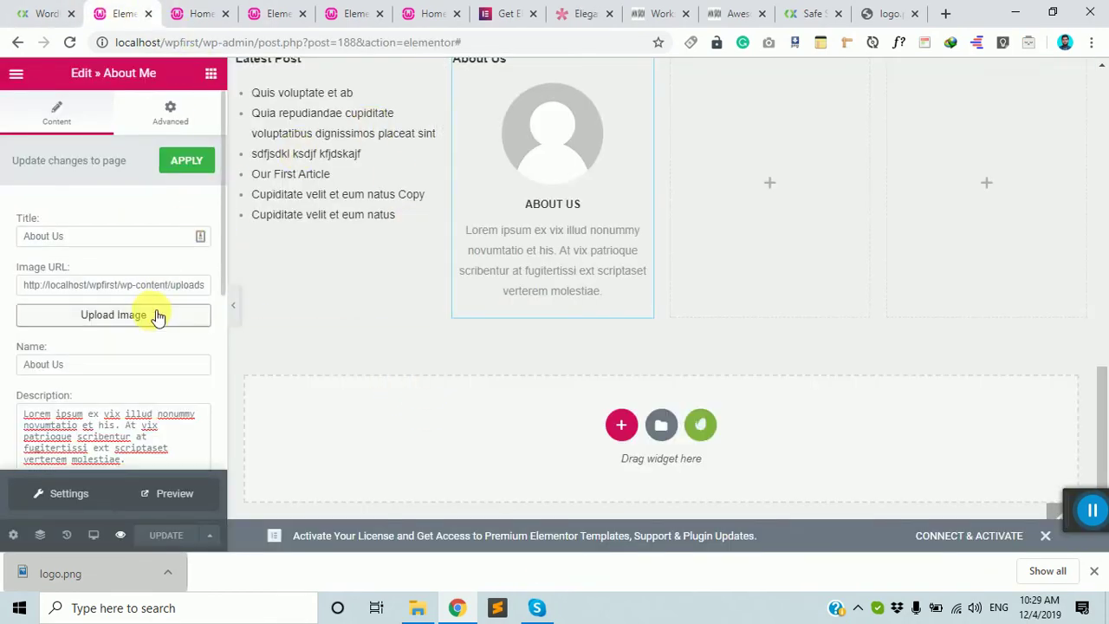
left_click(177, 285)
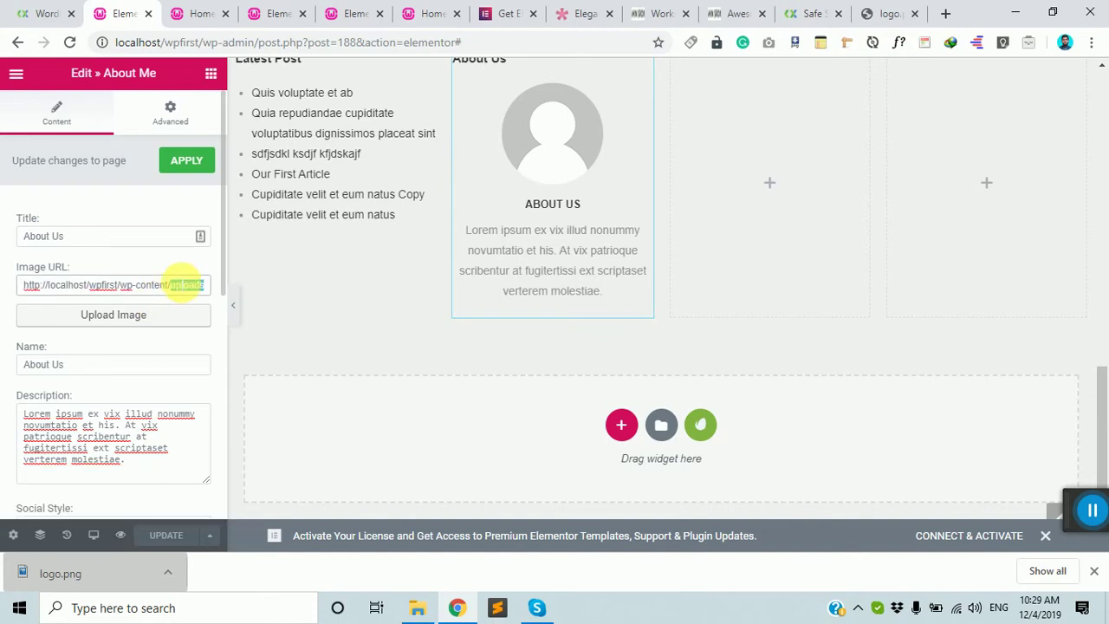
type("/2019")
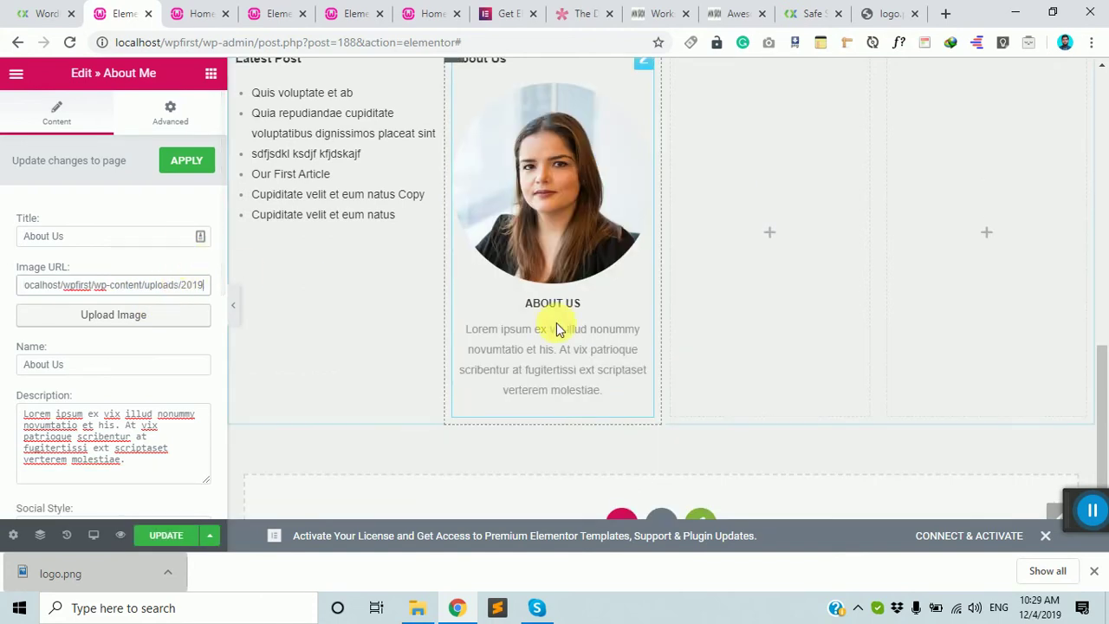
left_click(180, 530)
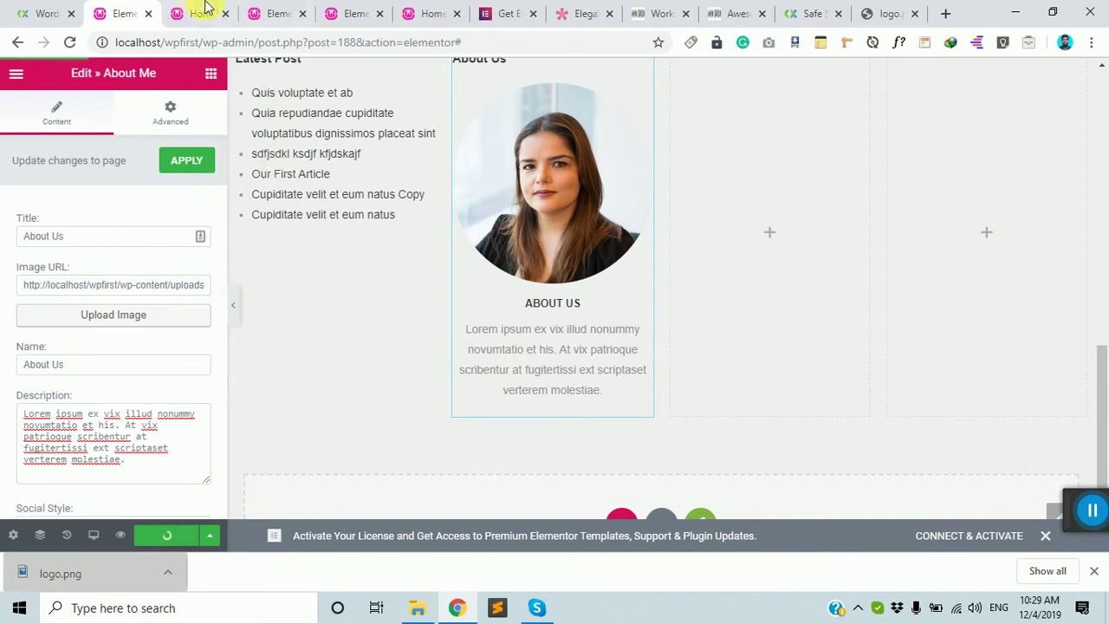
- Reload the live home page and check the About Us image in the footer
left_click(205, 13)
left_click(66, 43)
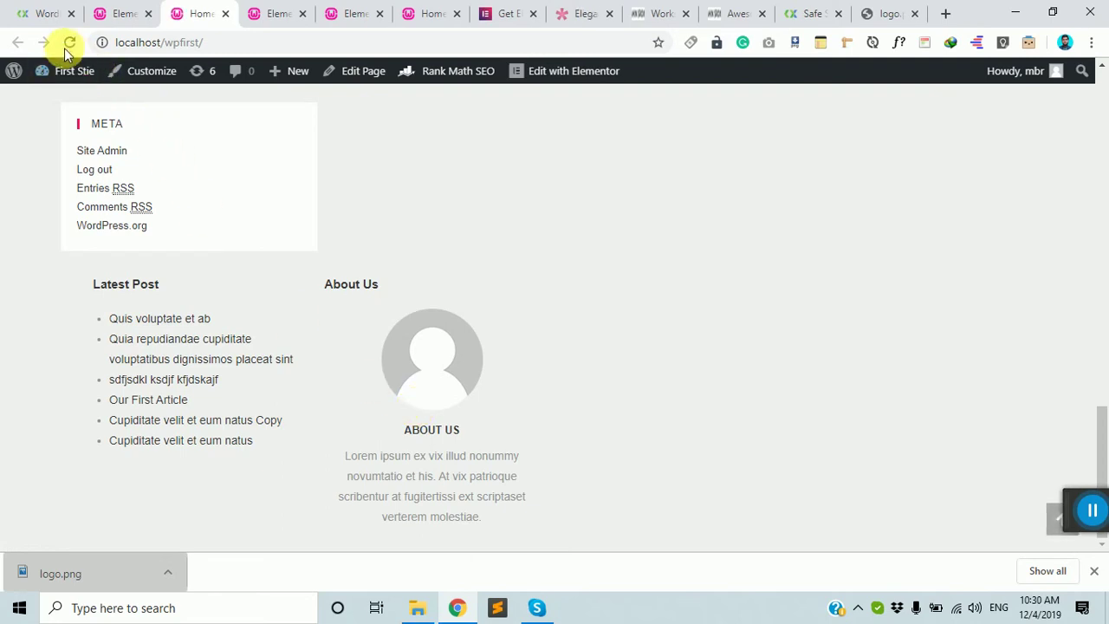
left_click(69, 43)
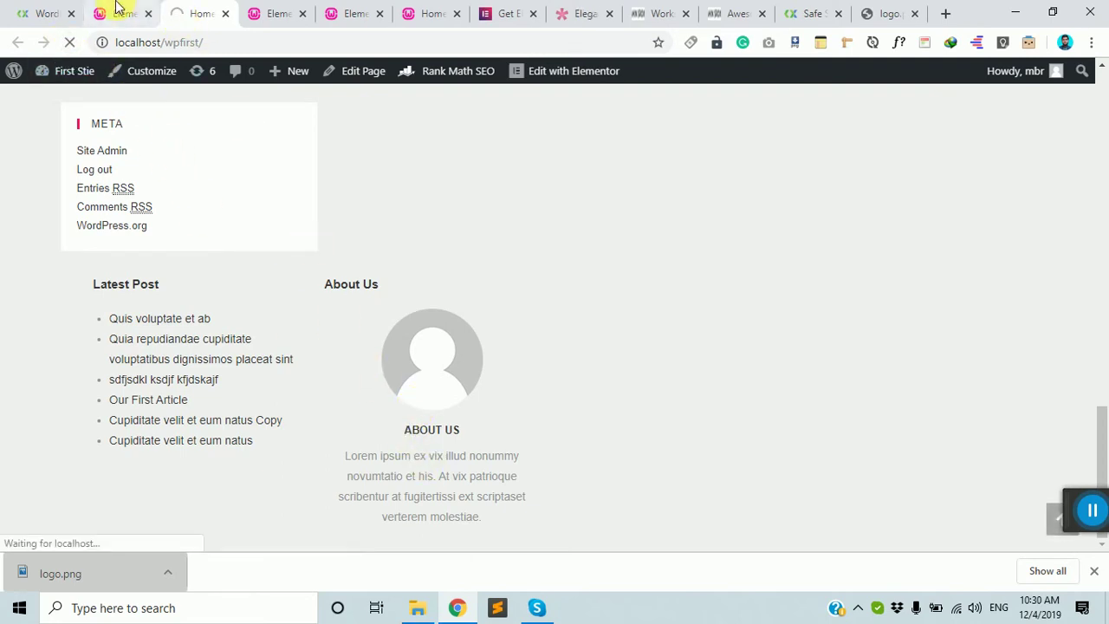
left_click(114, 13)
left_click(201, 14)
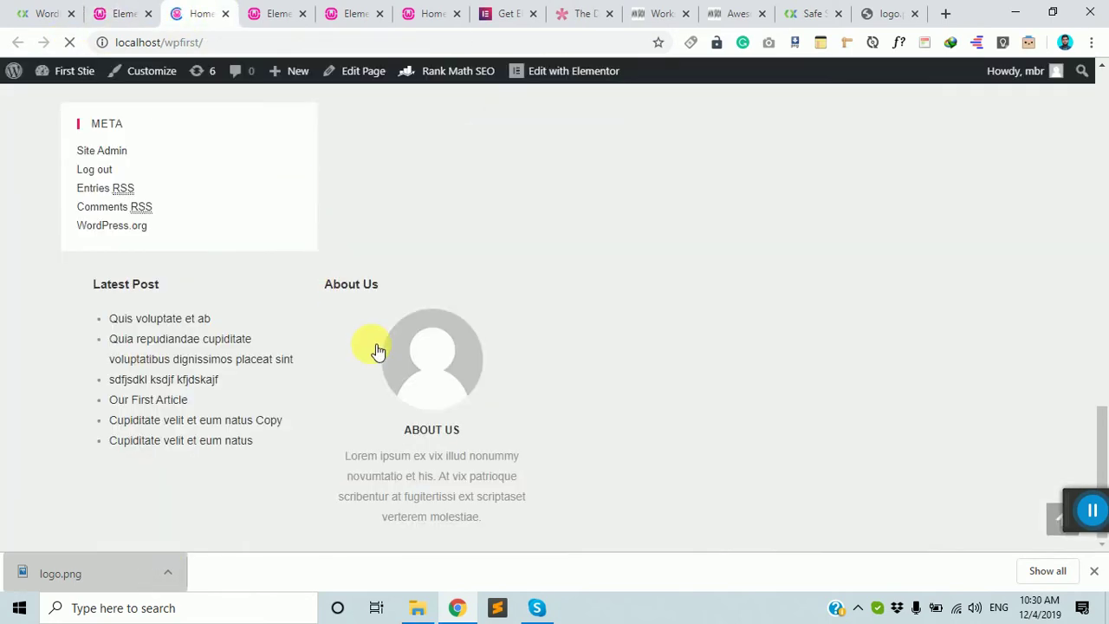
scroll(448, 421, "down", 2)
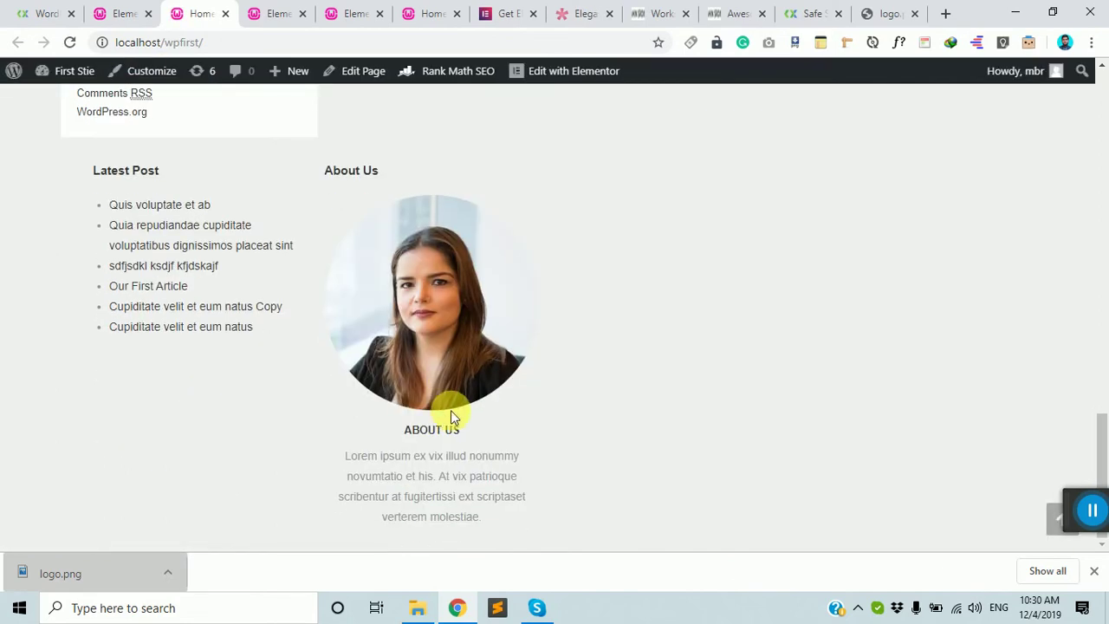
- Set the About Me widget's Facebook, GooglePlus, Instagram and LinkedIn links to "#" and update the footer template
left_click(119, 13)
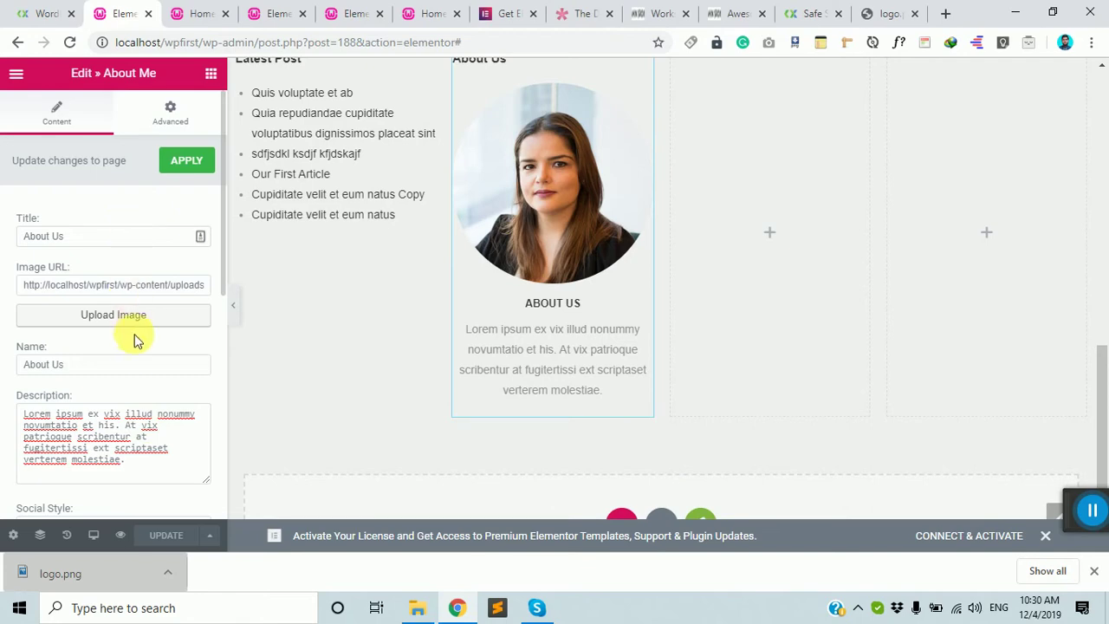
scroll(160, 382, "down", 5)
scroll(165, 381, "up", 3)
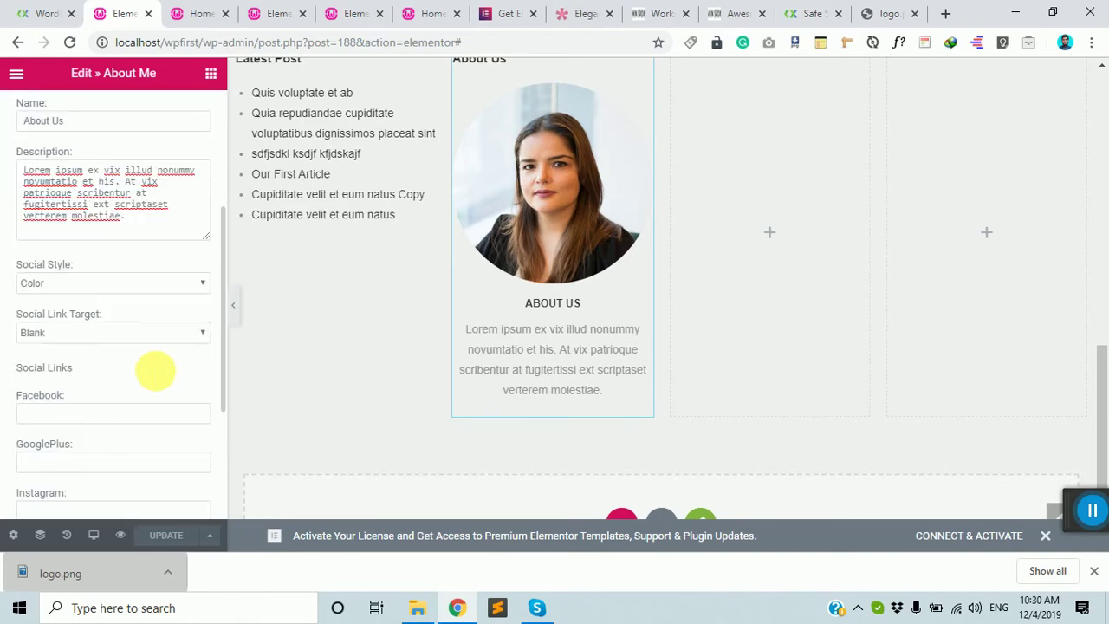
scroll(154, 373, "down", 1)
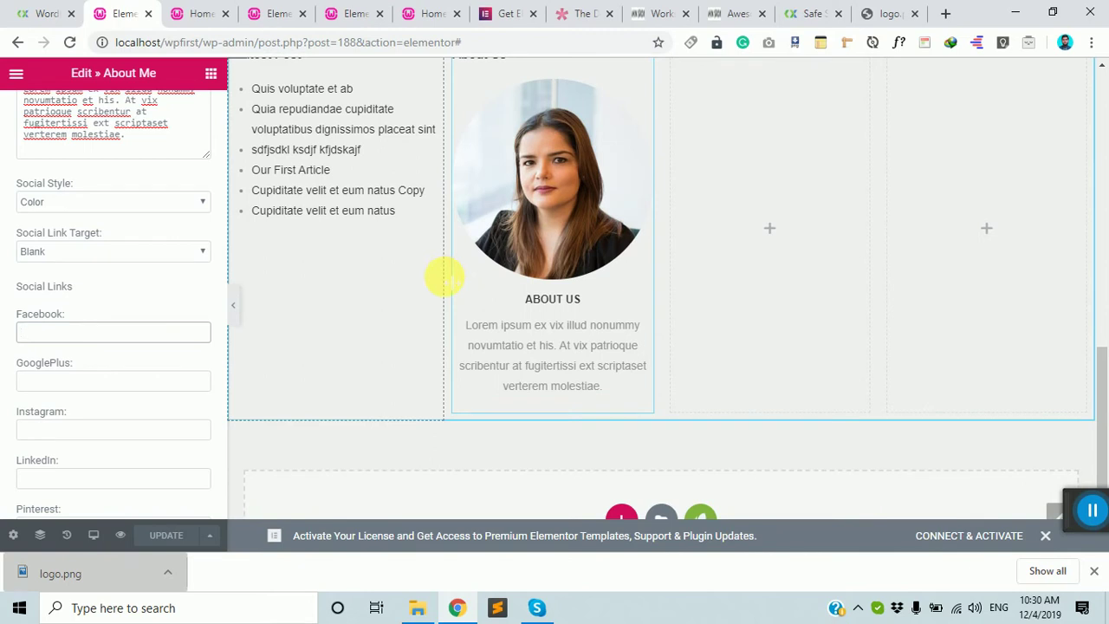
type("#")
left_click(169, 380)
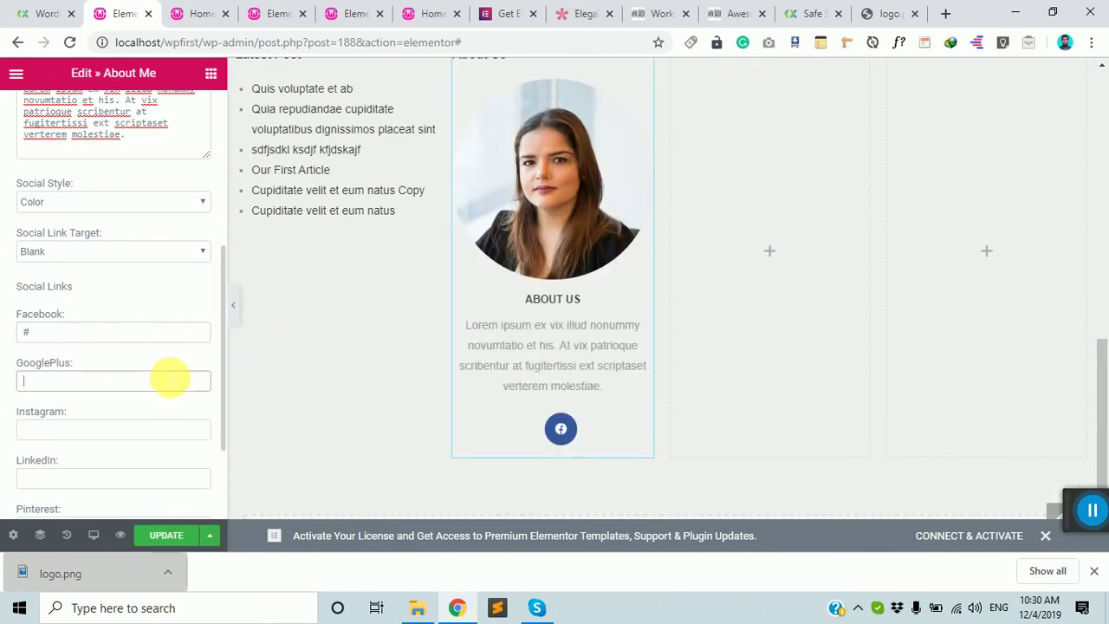
type("#")
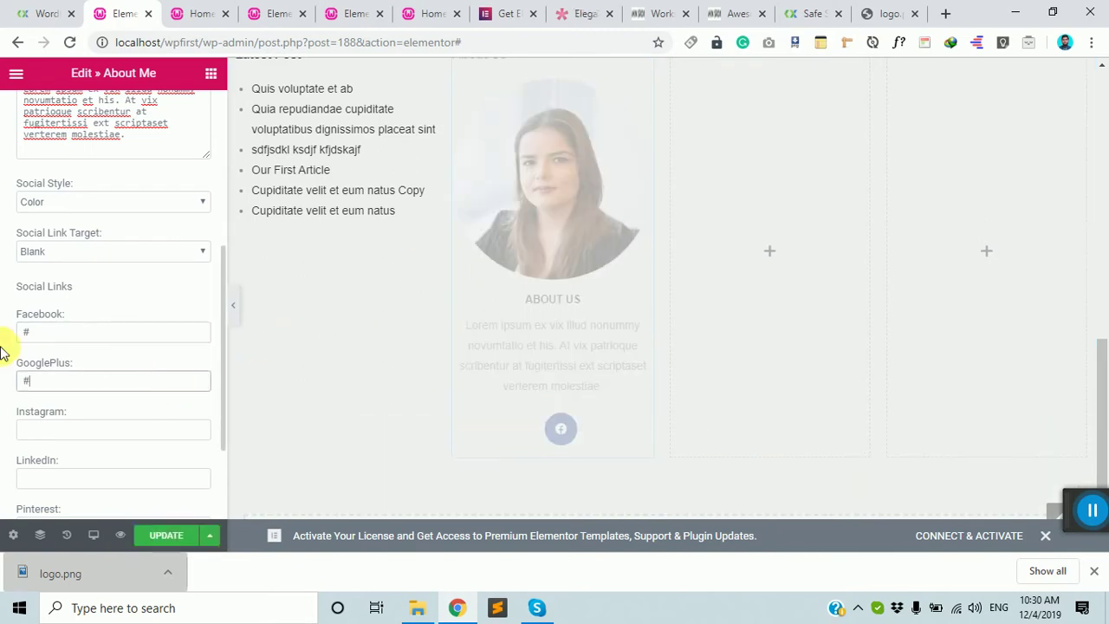
left_click(98, 433)
type("#")
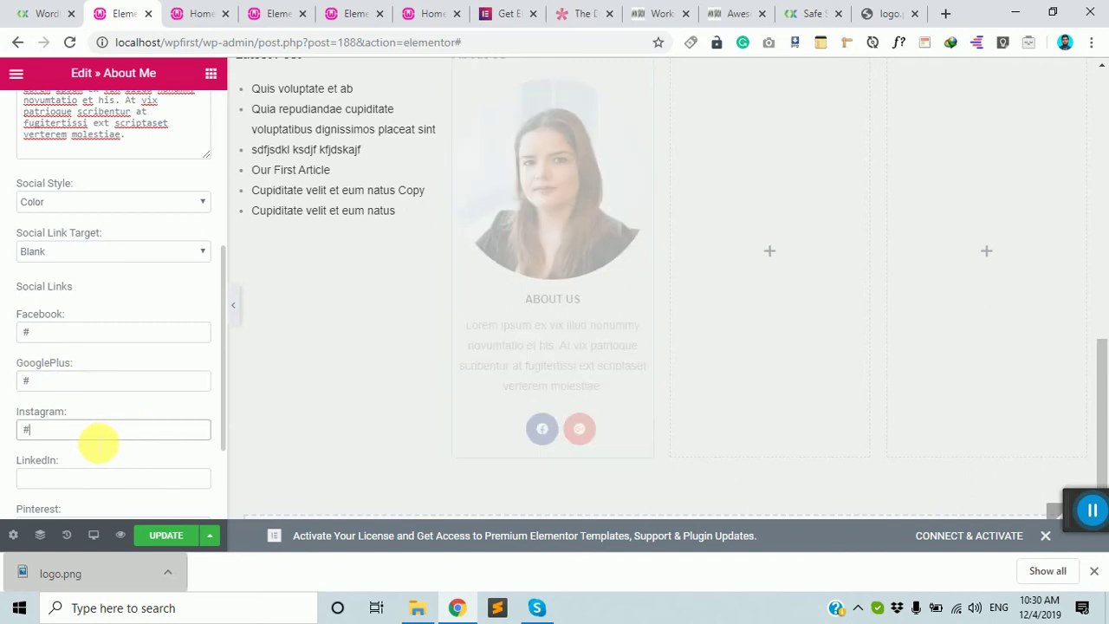
left_click(88, 479)
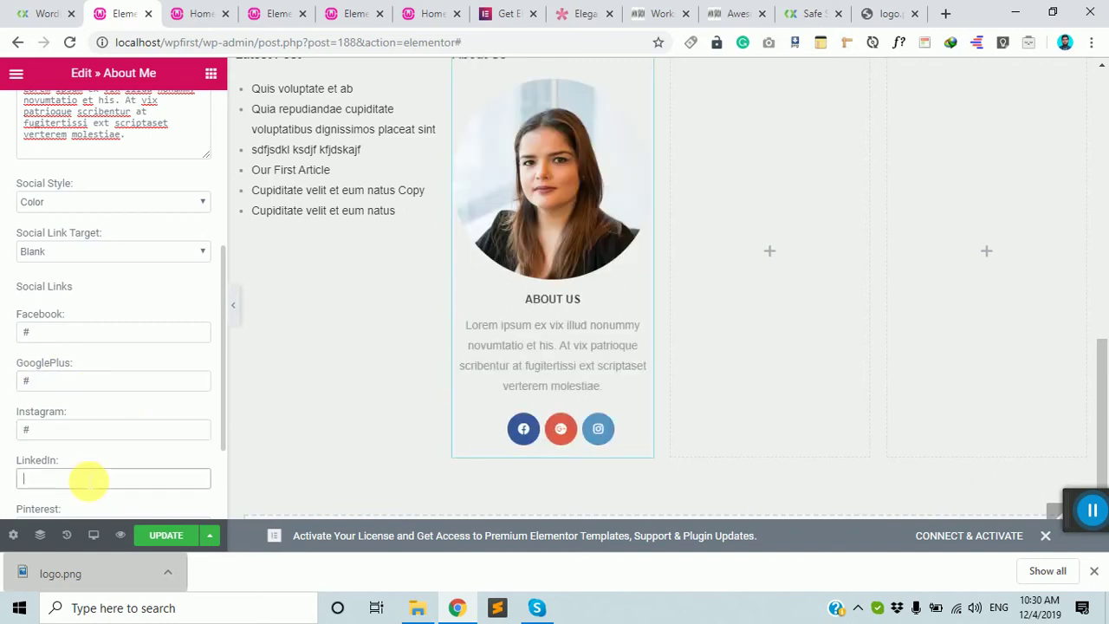
type("#")
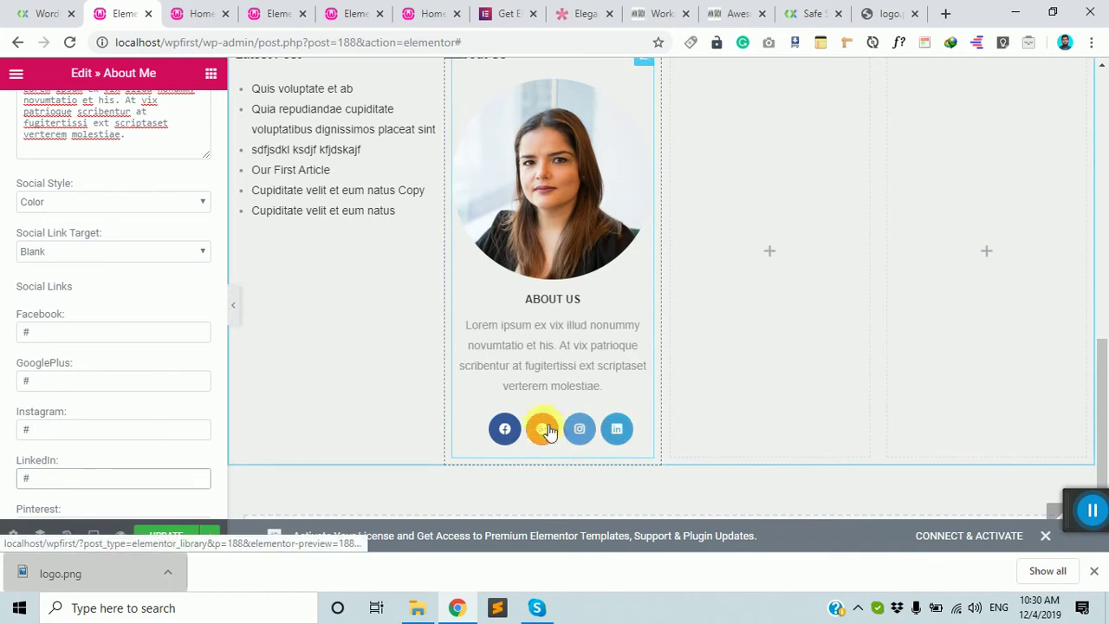
scroll(537, 381, "up", 2)
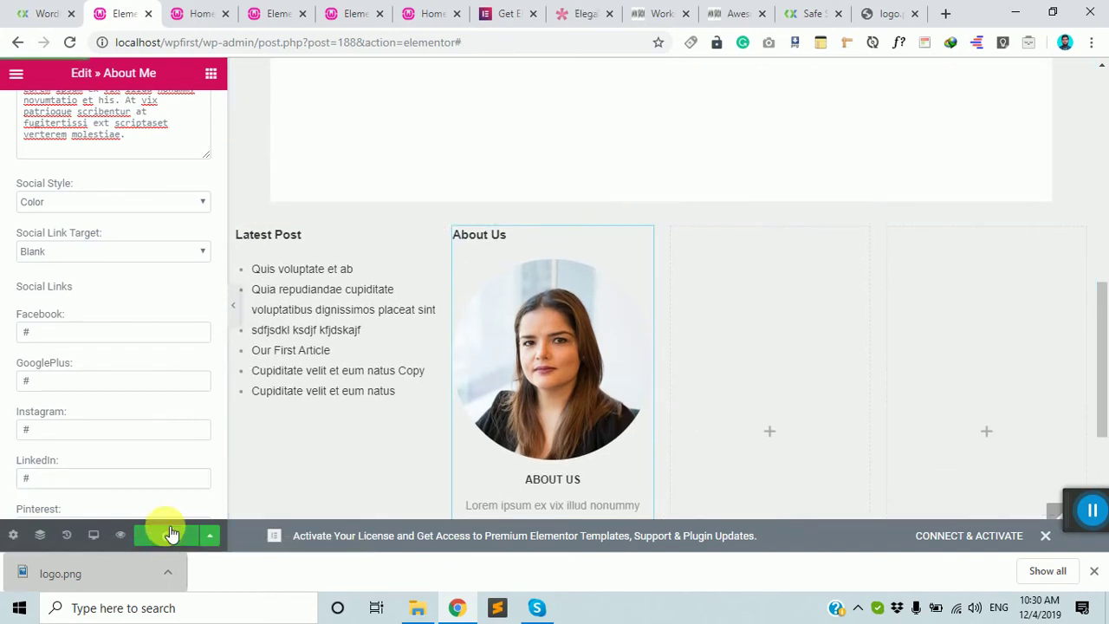
left_click(171, 530)
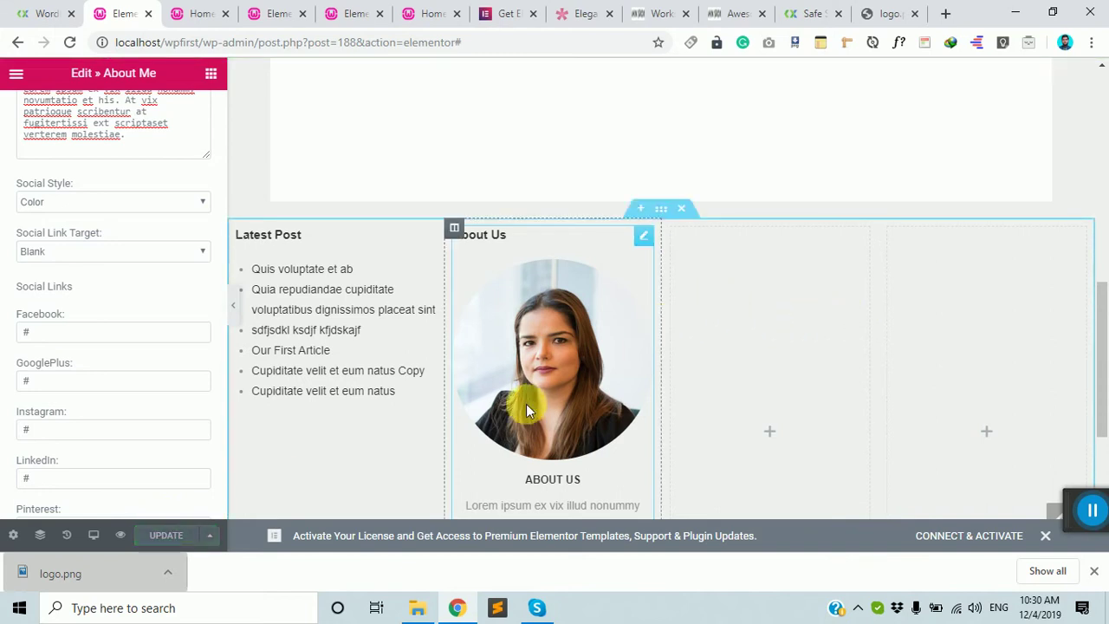
- Add a Custom Menu widget to the empty third column of the footer
scroll(596, 421, "up", 1)
scroll(607, 418, "down", 2)
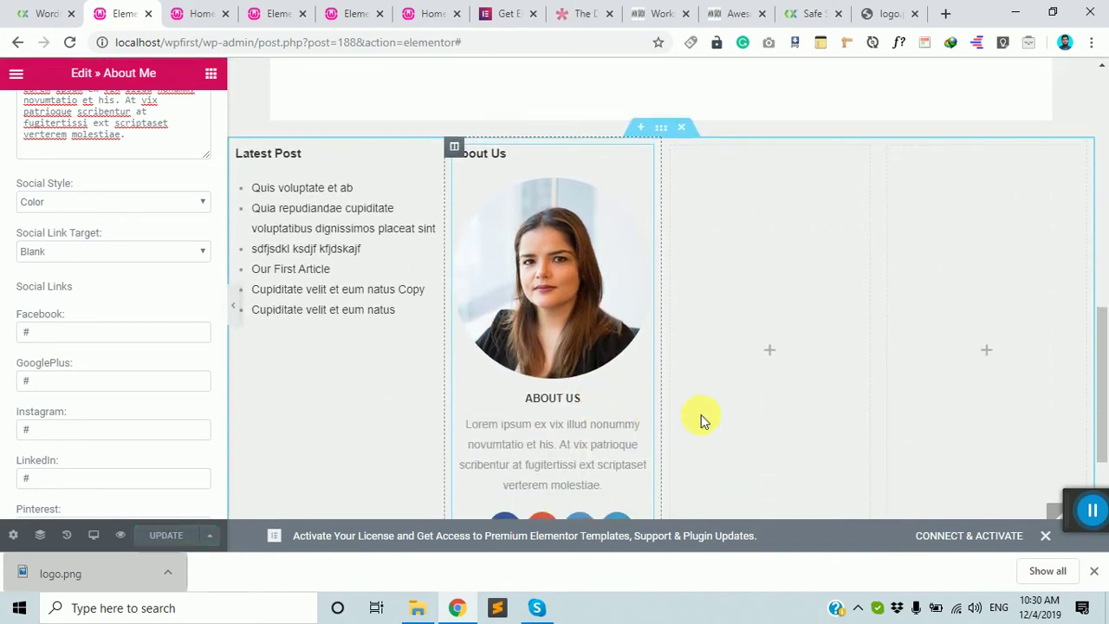
scroll(799, 358, "down", 3)
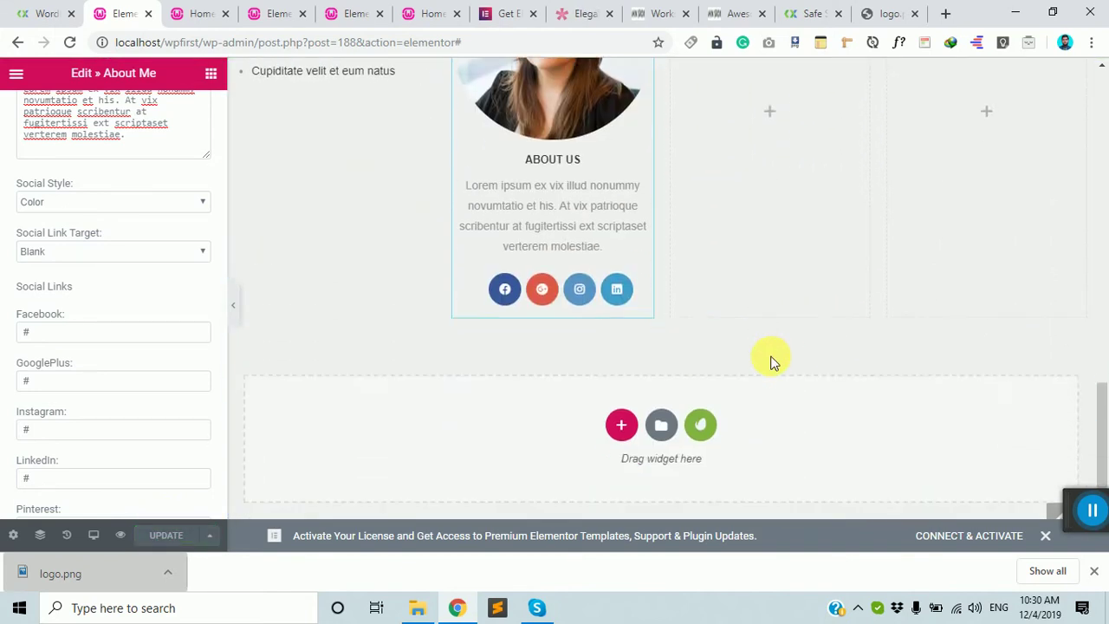
scroll(772, 362, "up", 3)
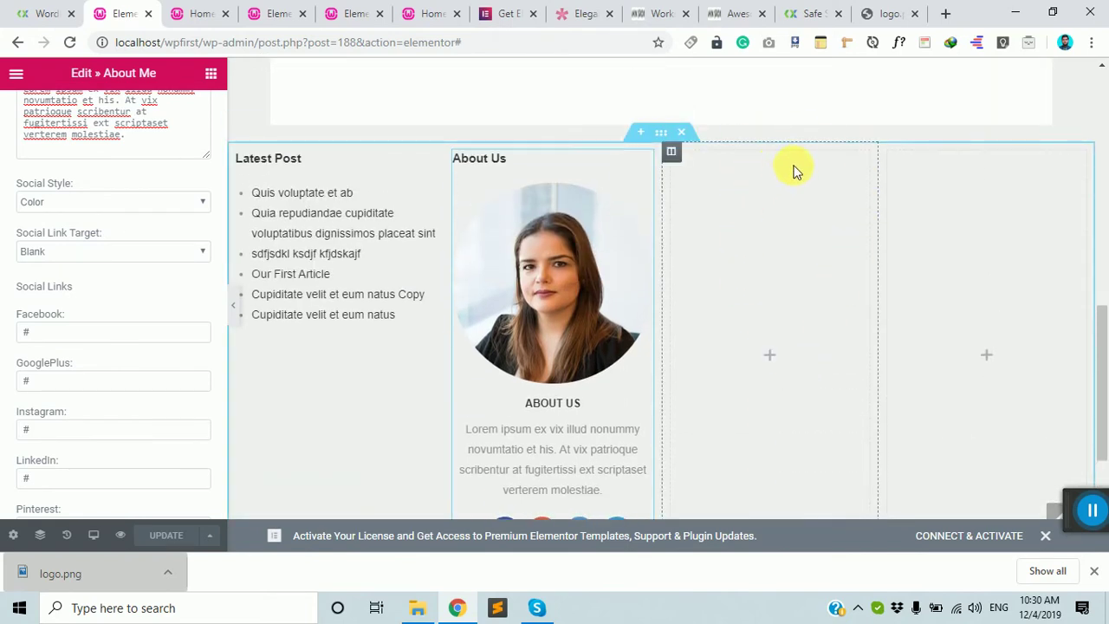
scroll(208, 129, "up", 4)
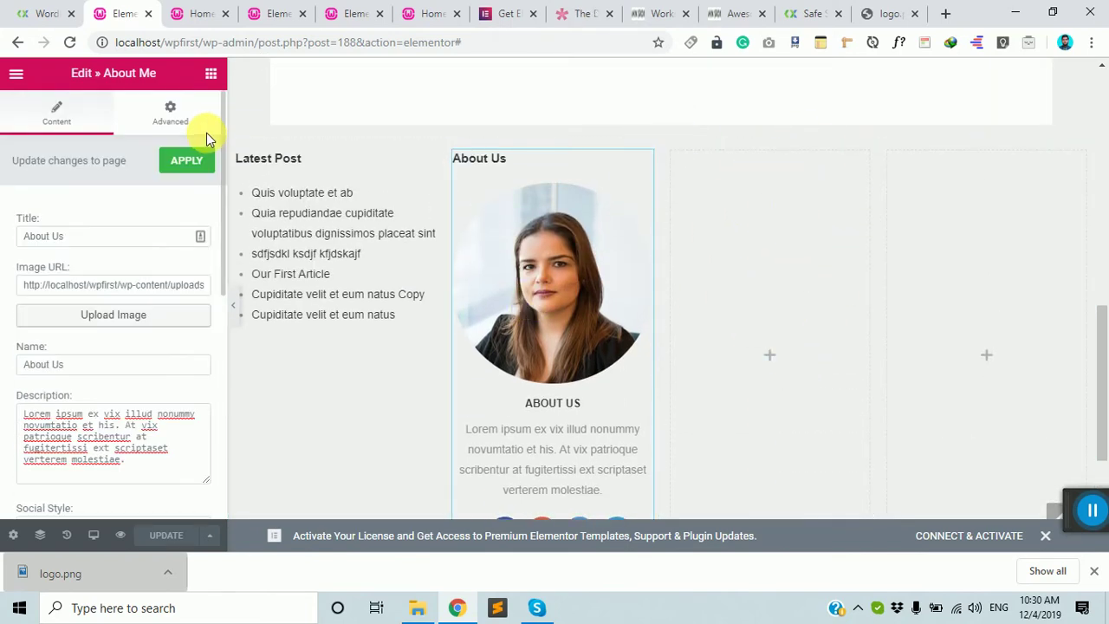
left_click(212, 78)
scroll(140, 286, "down", 10)
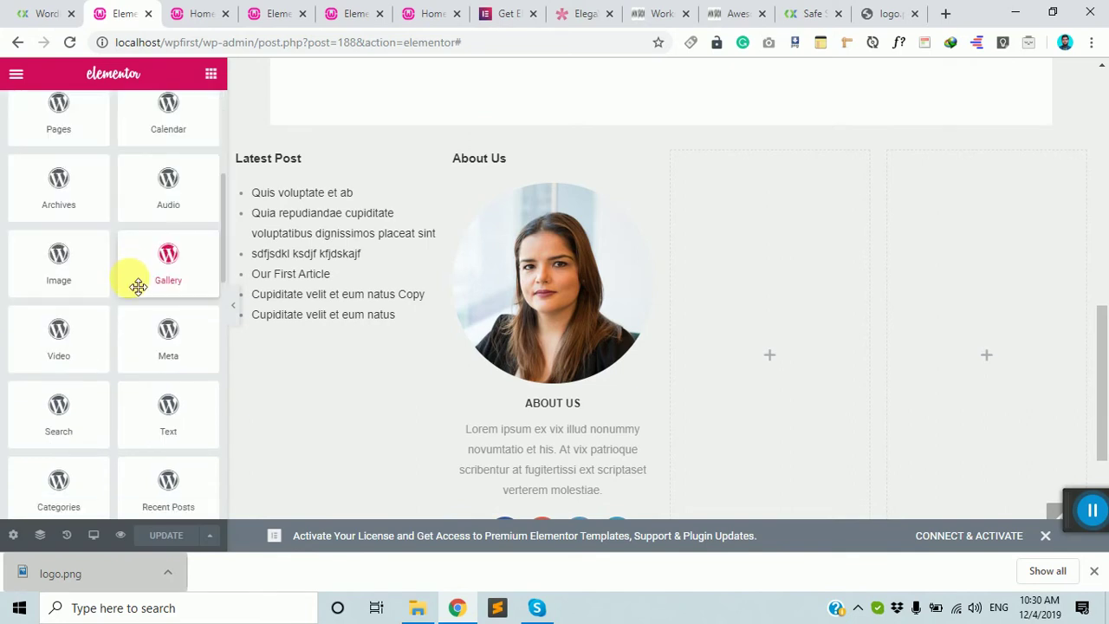
scroll(145, 312, "down", 4)
scroll(146, 314, "up", 3)
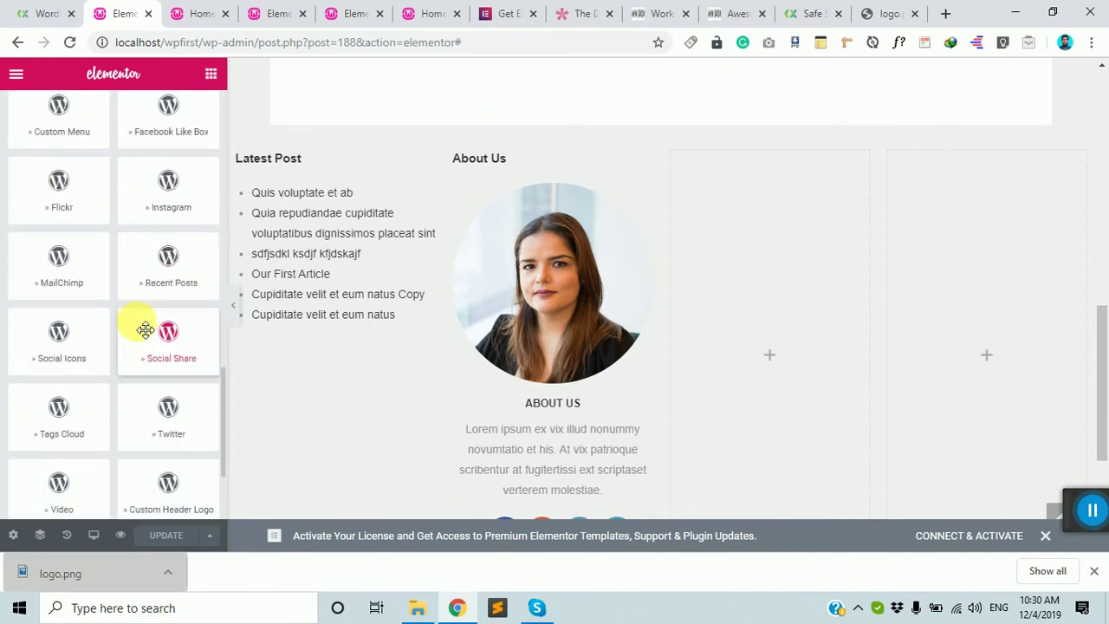
scroll(90, 255, "up", 2)
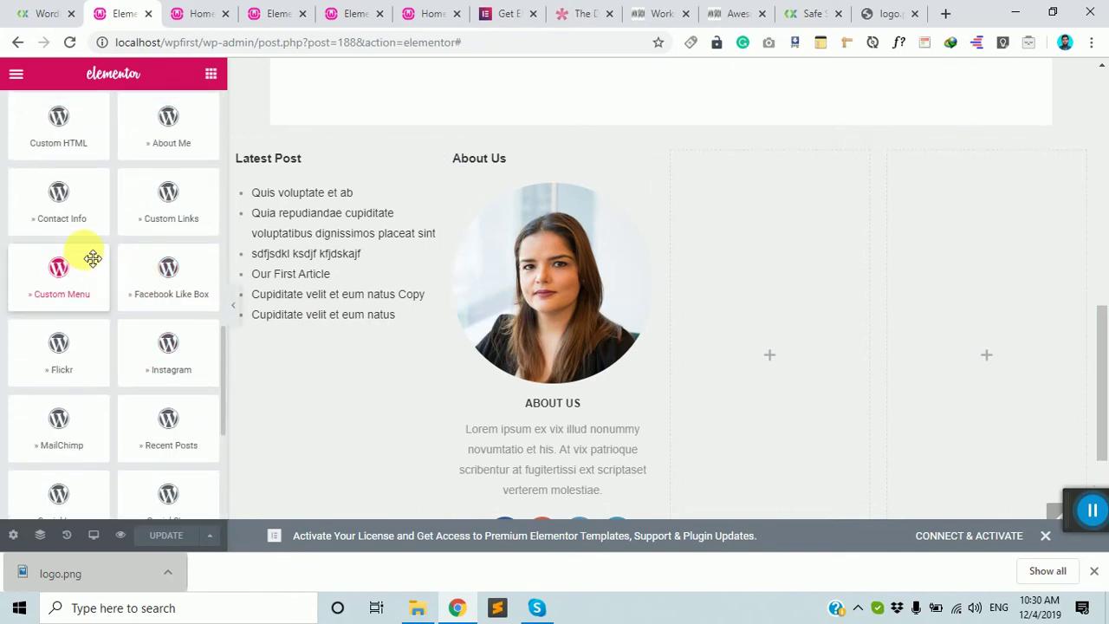
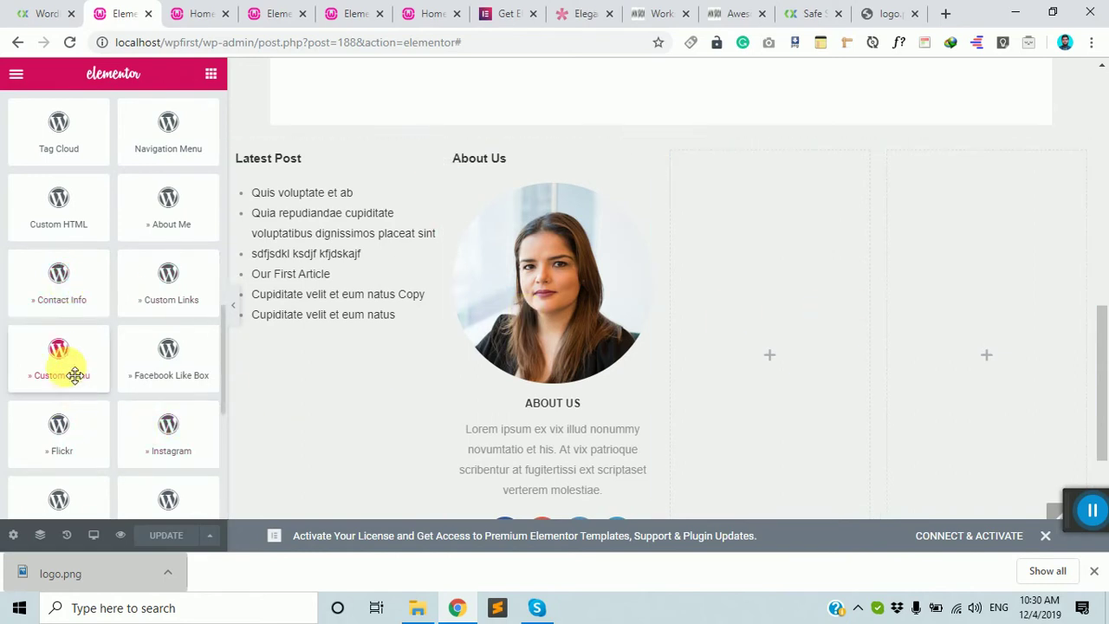
left_click_drag(59, 363, 795, 236)
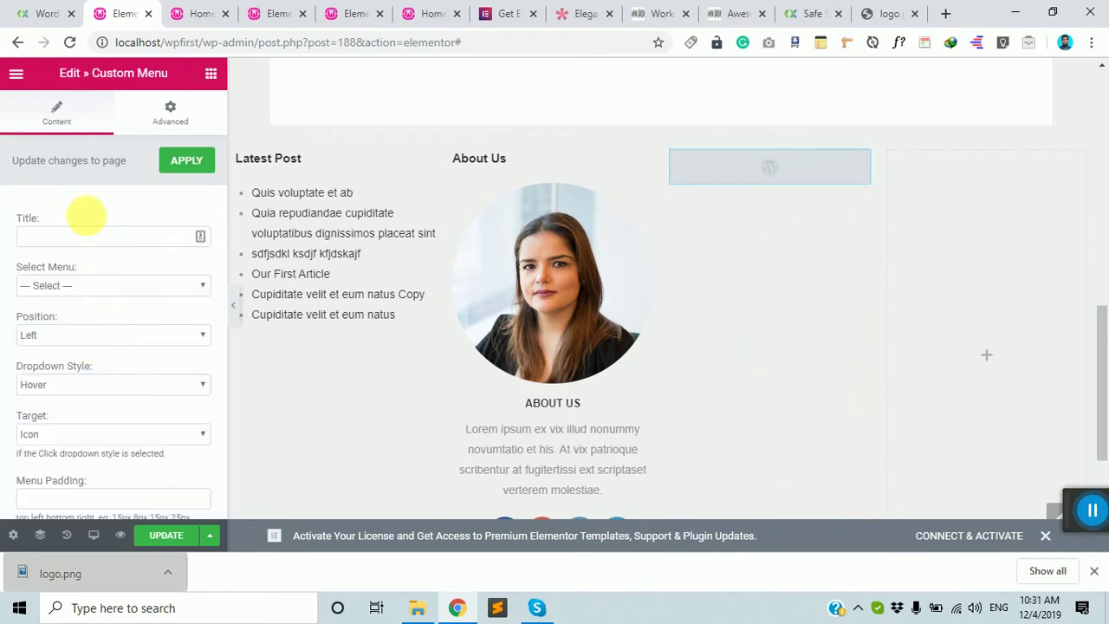
- Title the third column's Custom Menu widget "Useful Link" and select Primary Menu for it
left_click(82, 236)
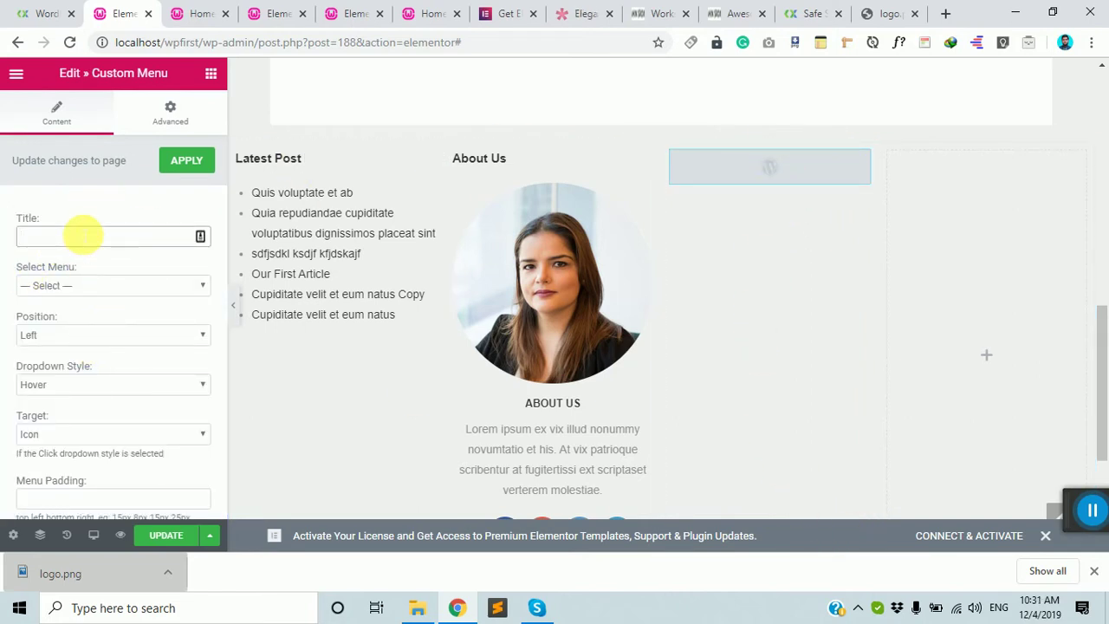
type("Useful Link")
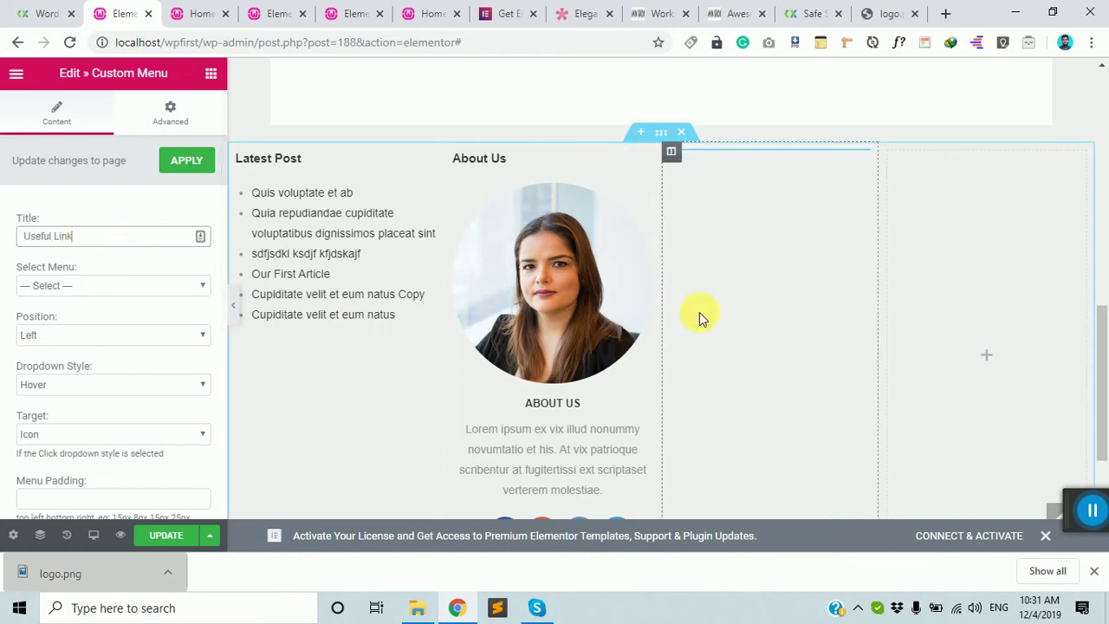
left_click(105, 280)
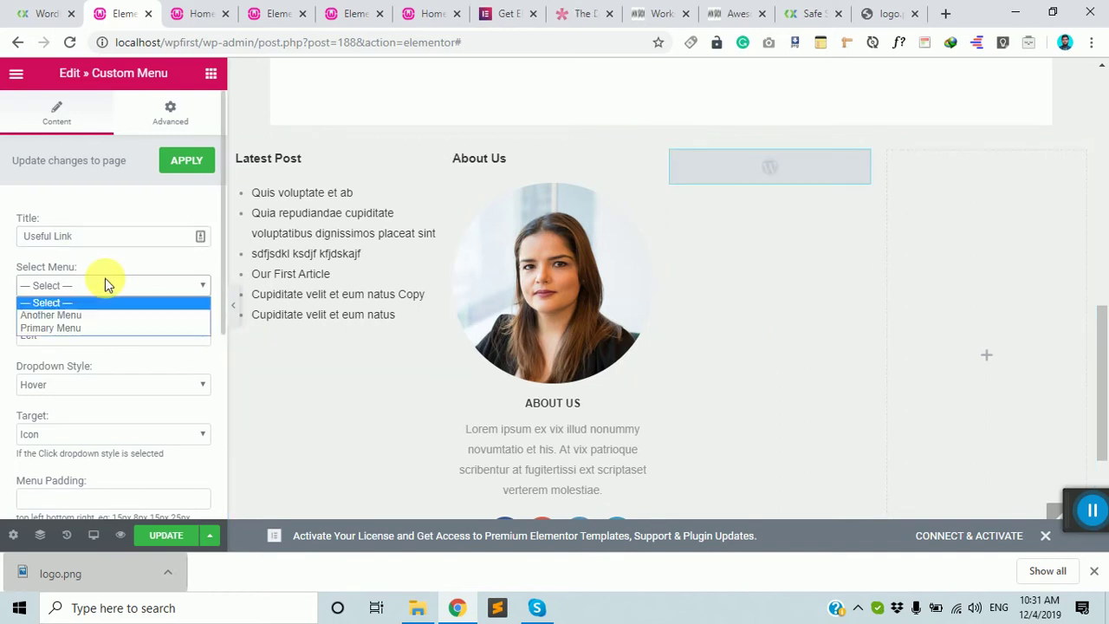
left_click(80, 327)
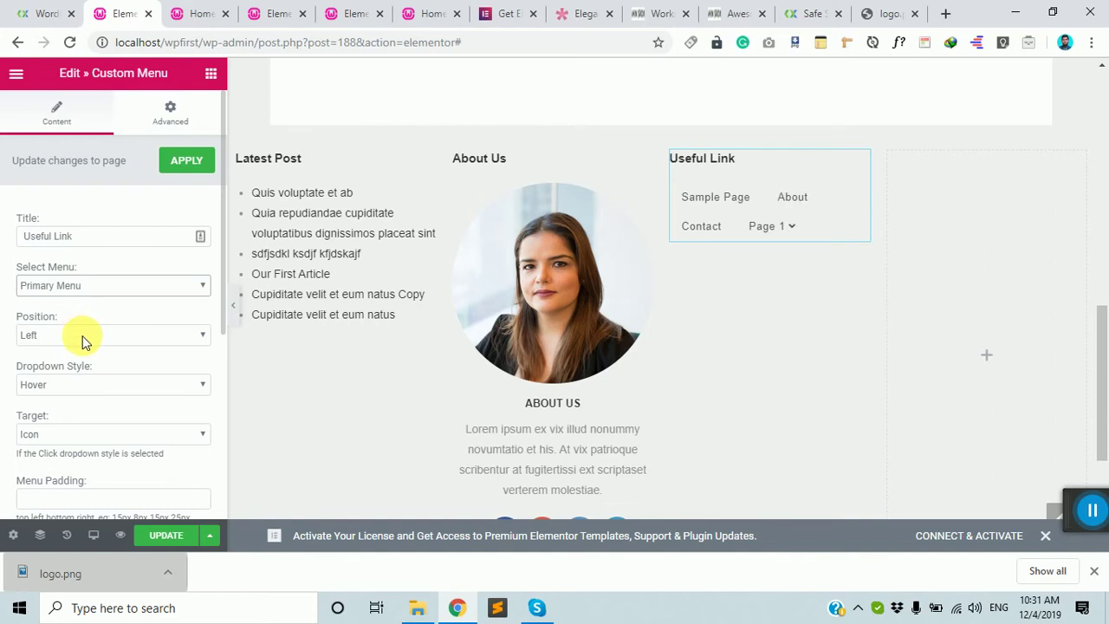
mouse_move(804, 237)
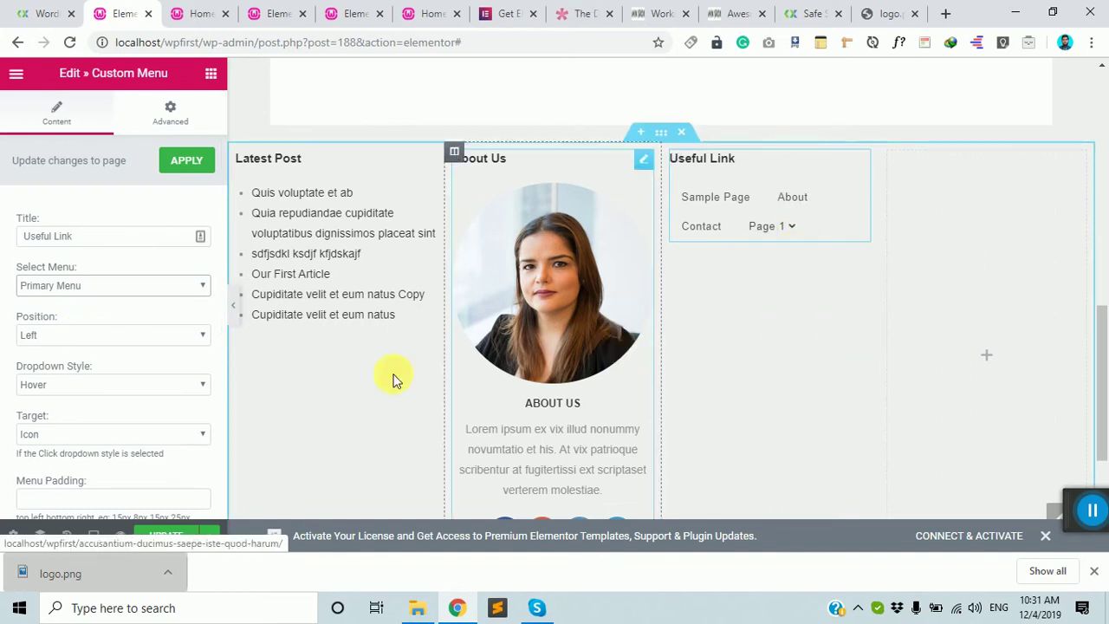
- Set the Custom Menu widget's position to Center and switch its menu to Another Menu
left_click(133, 336)
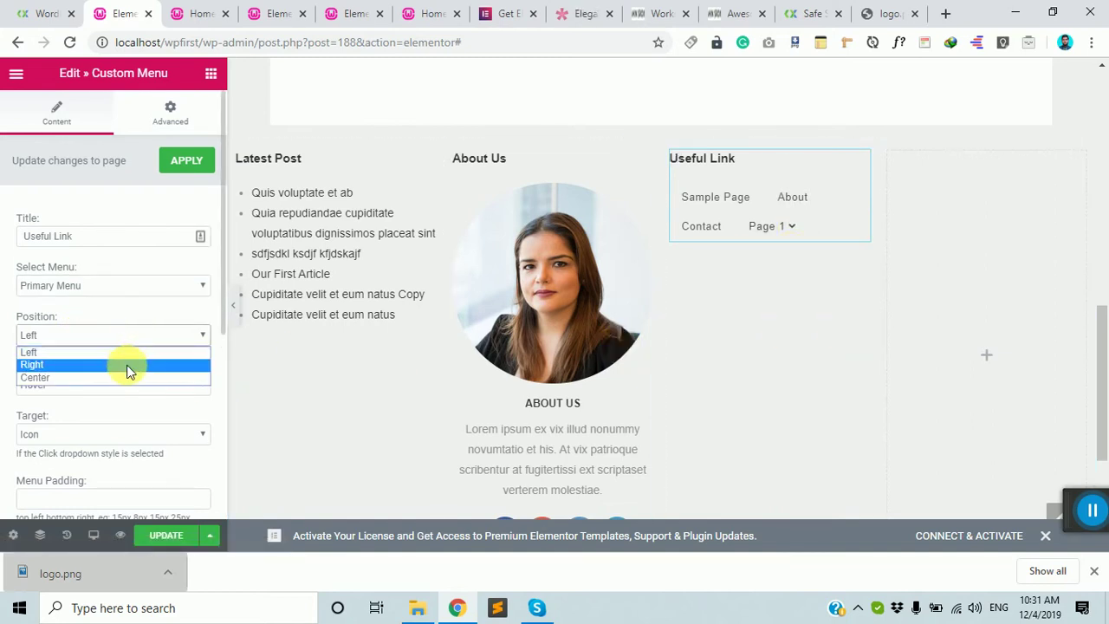
left_click(127, 376)
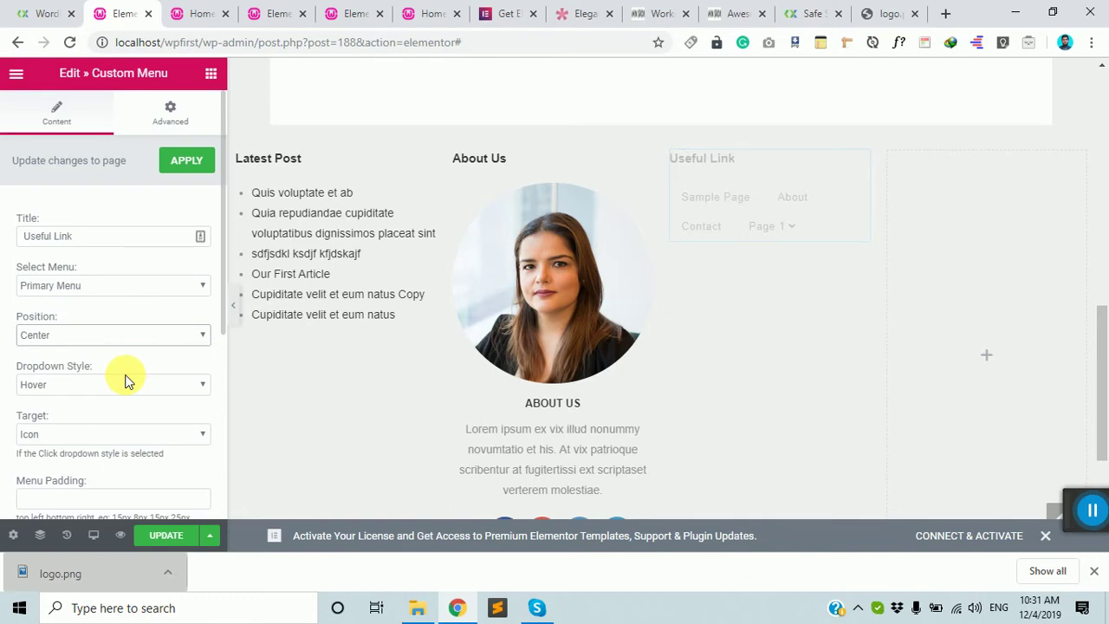
left_click(147, 287)
left_click(129, 314)
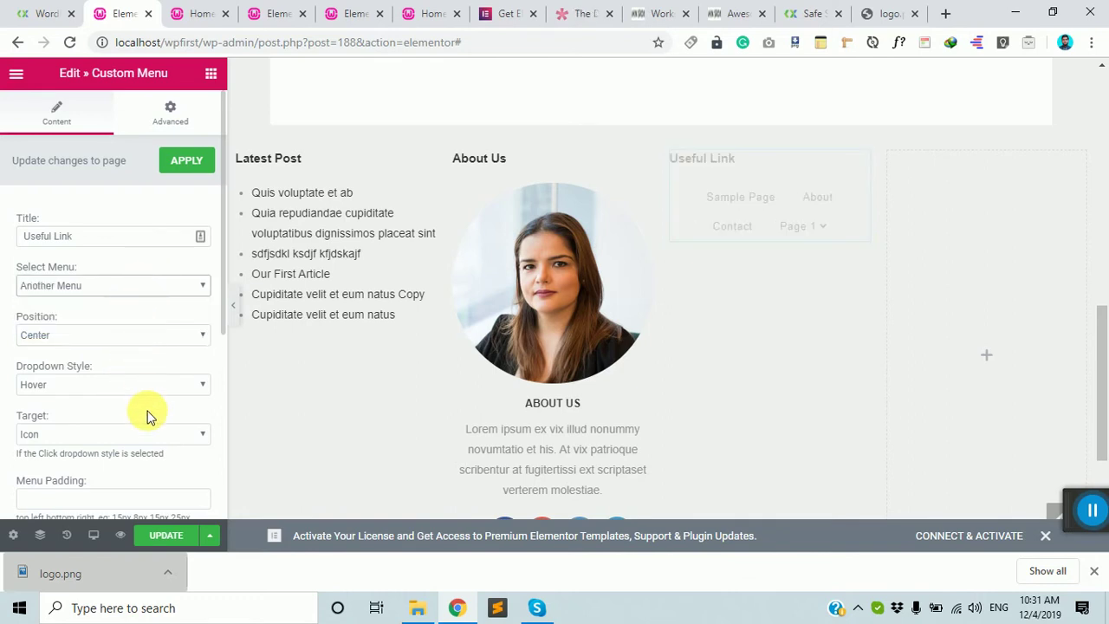
left_click(156, 391)
left_click(156, 390)
scroll(146, 430, "down", 2)
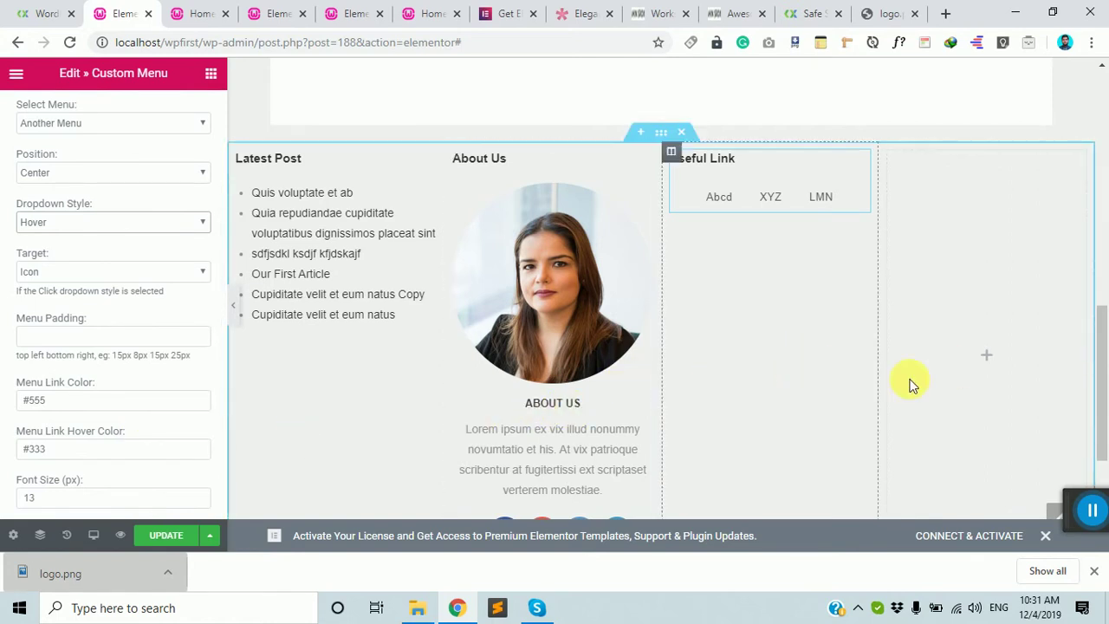
scroll(164, 416, "down", 2)
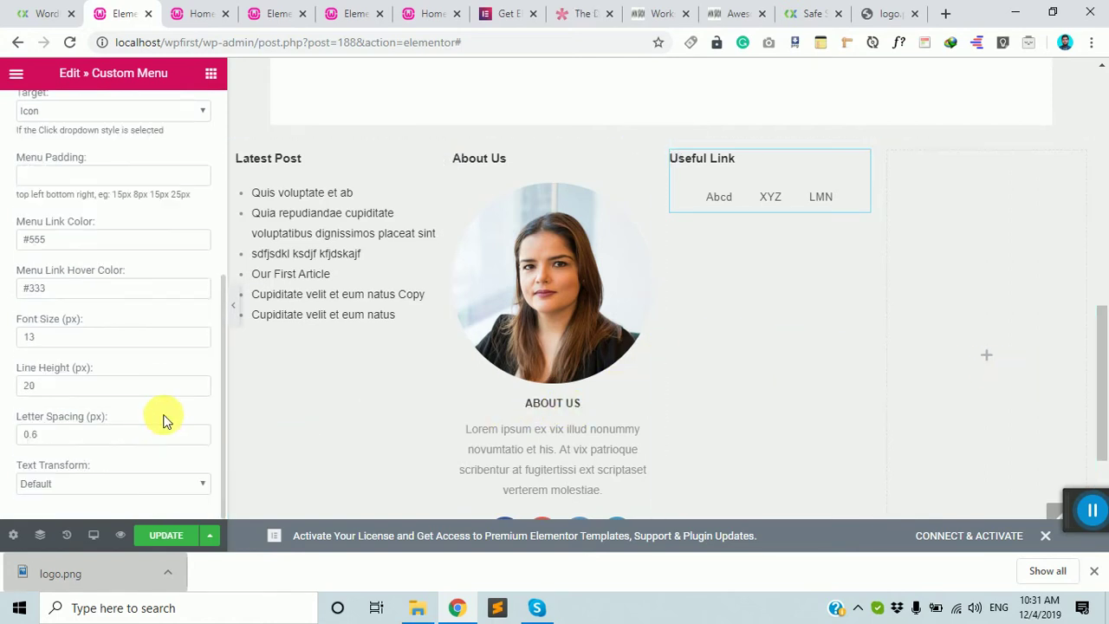
scroll(164, 416, "up", 5)
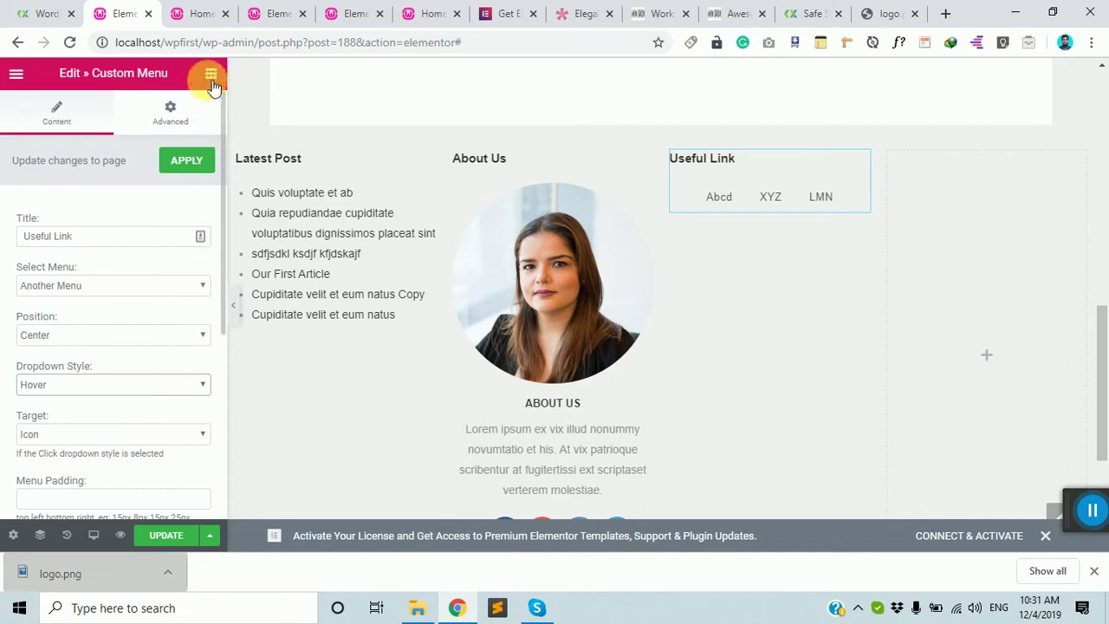
- Add an HTMega Progress Bar widget to the empty fourth column of the footer
scroll(104, 384, "down", 5)
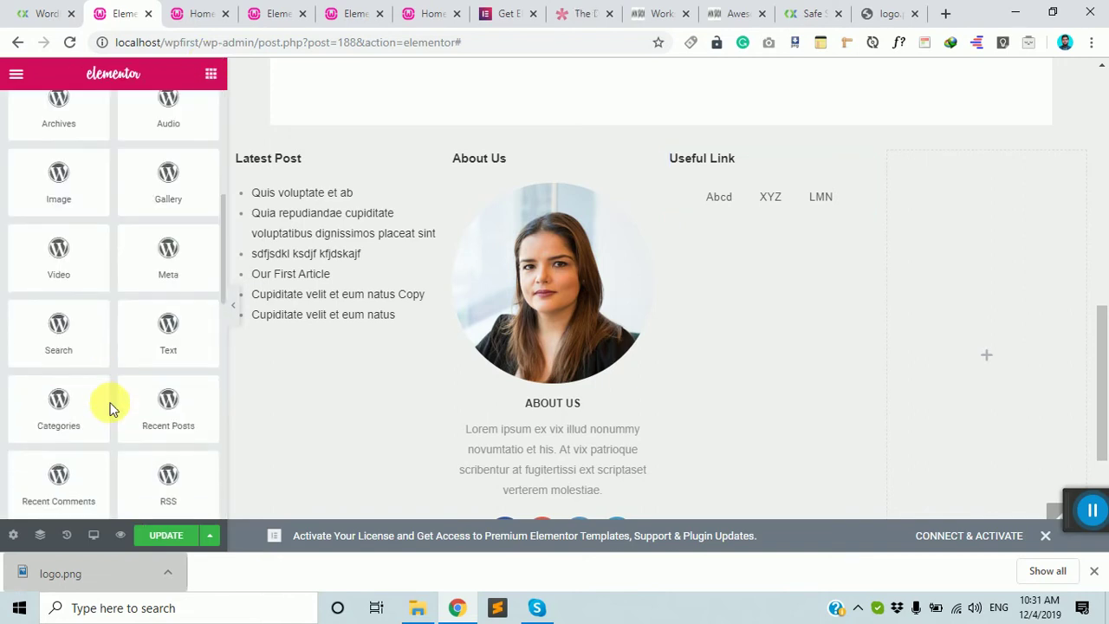
scroll(436, 260, "up", 4)
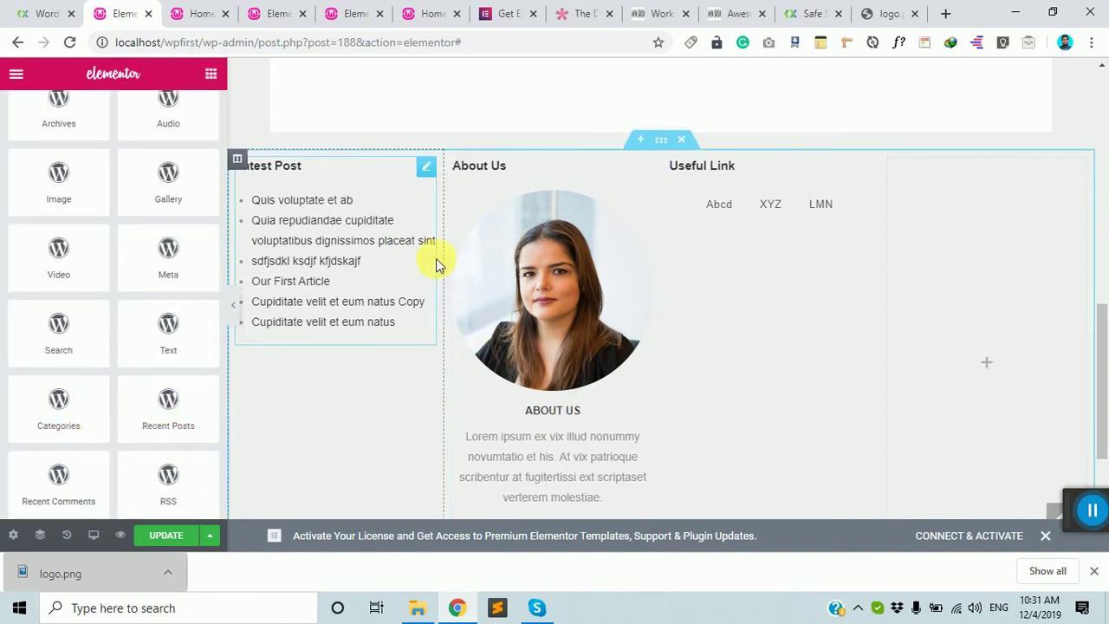
scroll(142, 364, "up", 5)
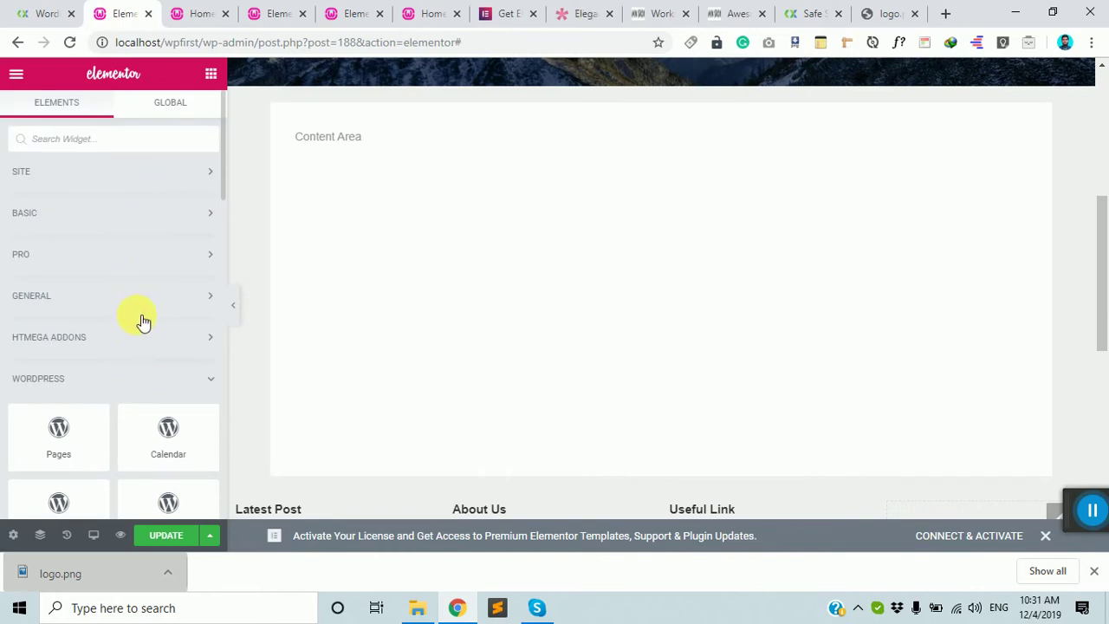
left_click(138, 345)
scroll(143, 360, "down", 4)
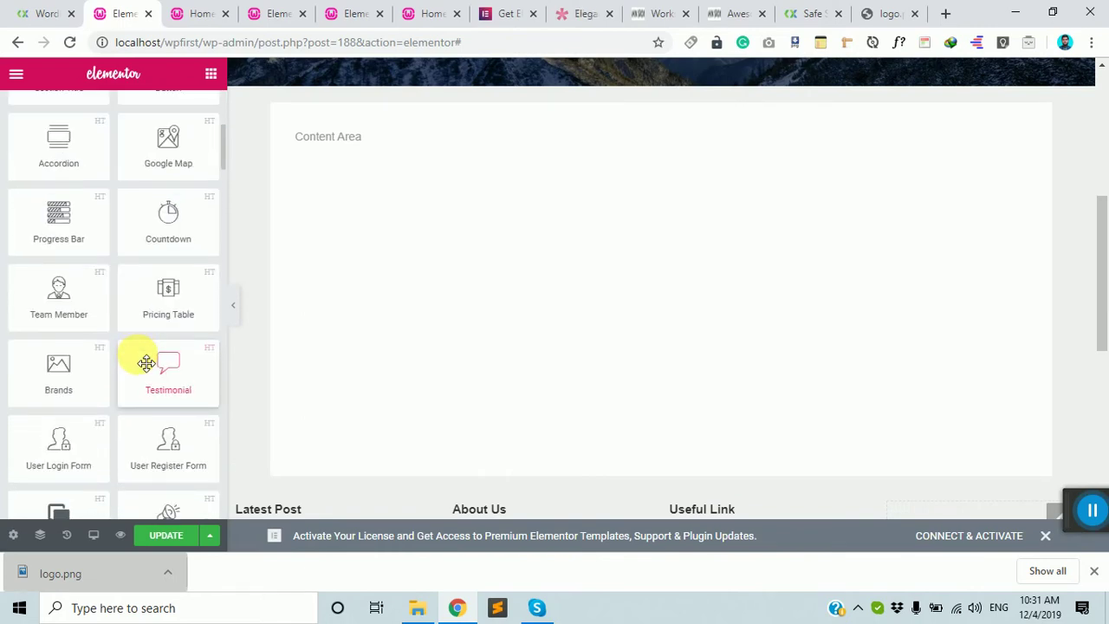
scroll(683, 389, "down", 7)
scroll(940, 304, "up", 3)
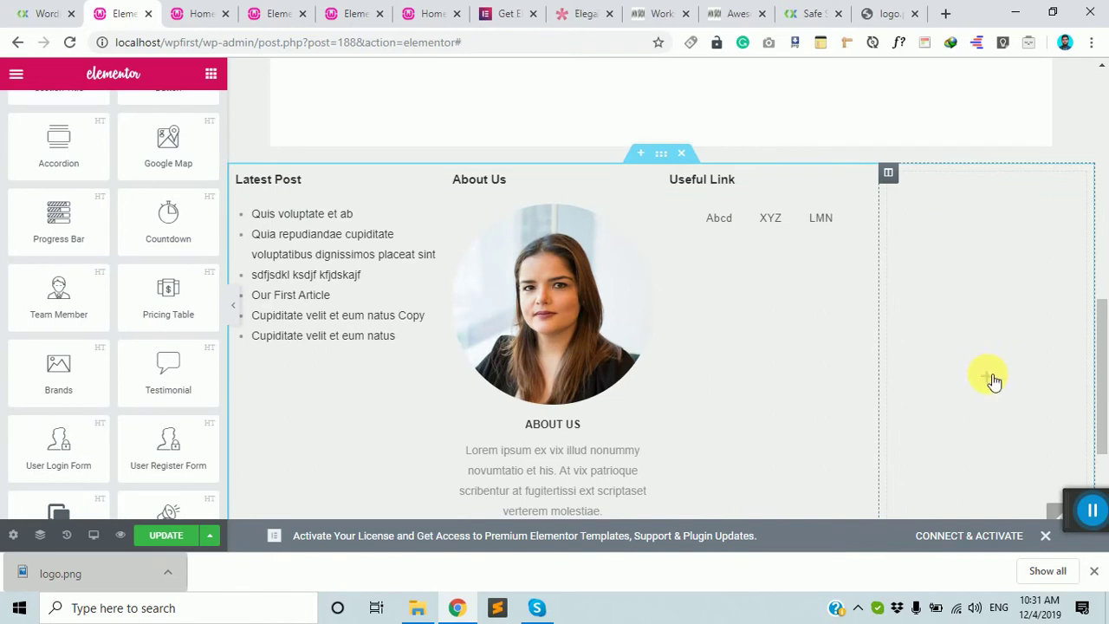
left_click_drag(58, 230, 925, 317)
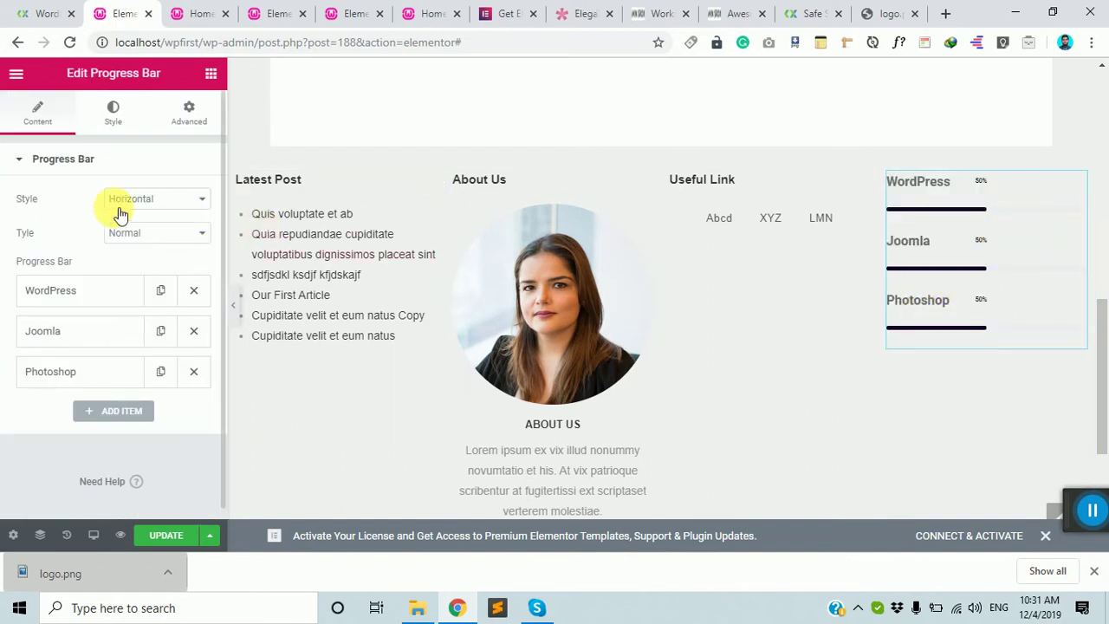
- Duplicate the WordPress progress bar item twice, and set the first item's value to 89 and its bar color to green #00e012
left_click(160, 291)
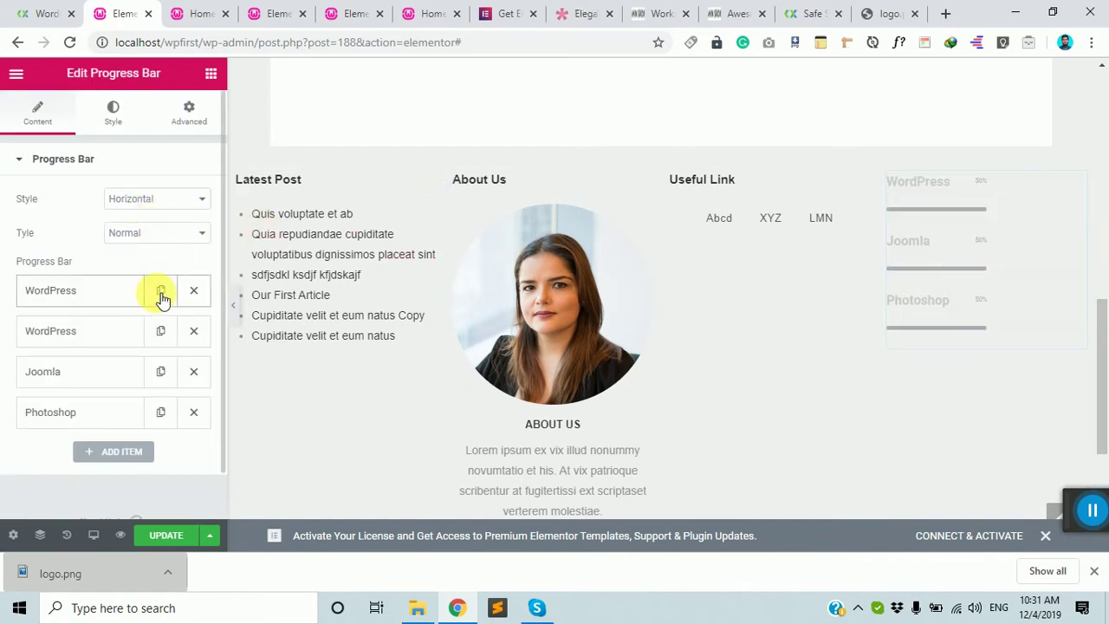
left_click(160, 291)
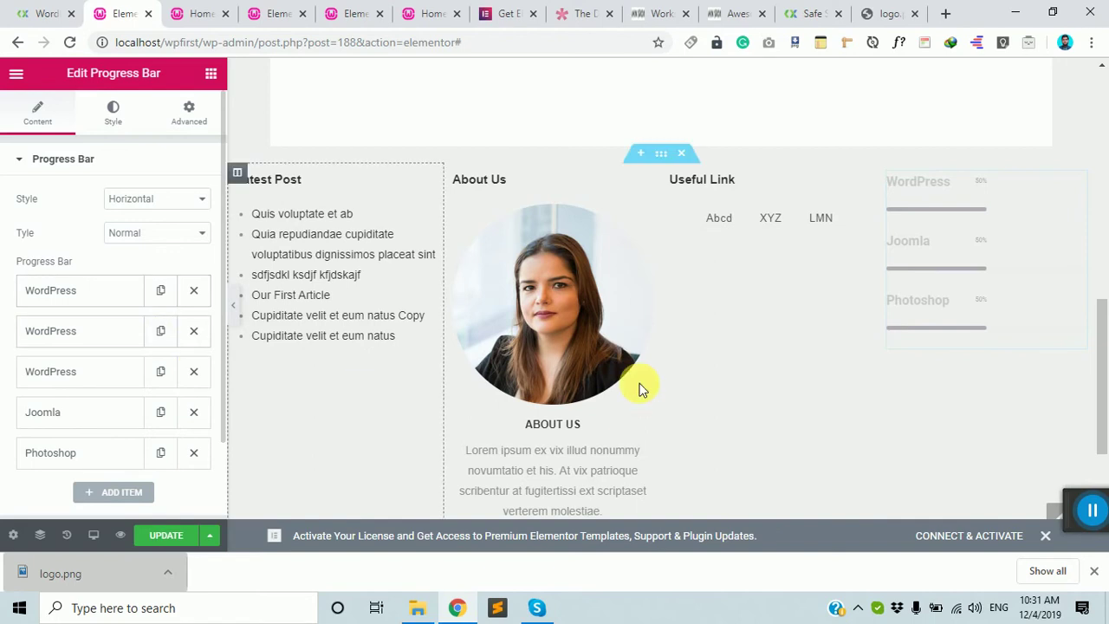
left_click(69, 291)
left_click_drag(88, 380, 135, 383)
left_click(181, 417)
left_click_drag(111, 457, 68, 460)
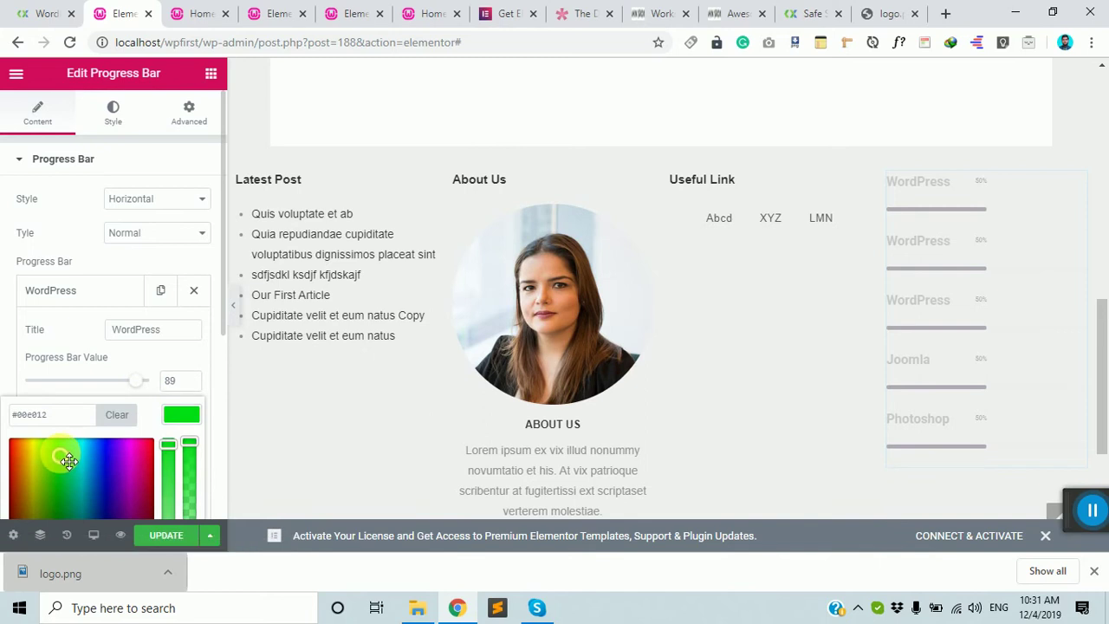
left_click(106, 257)
scroll(882, 339, "up", 1)
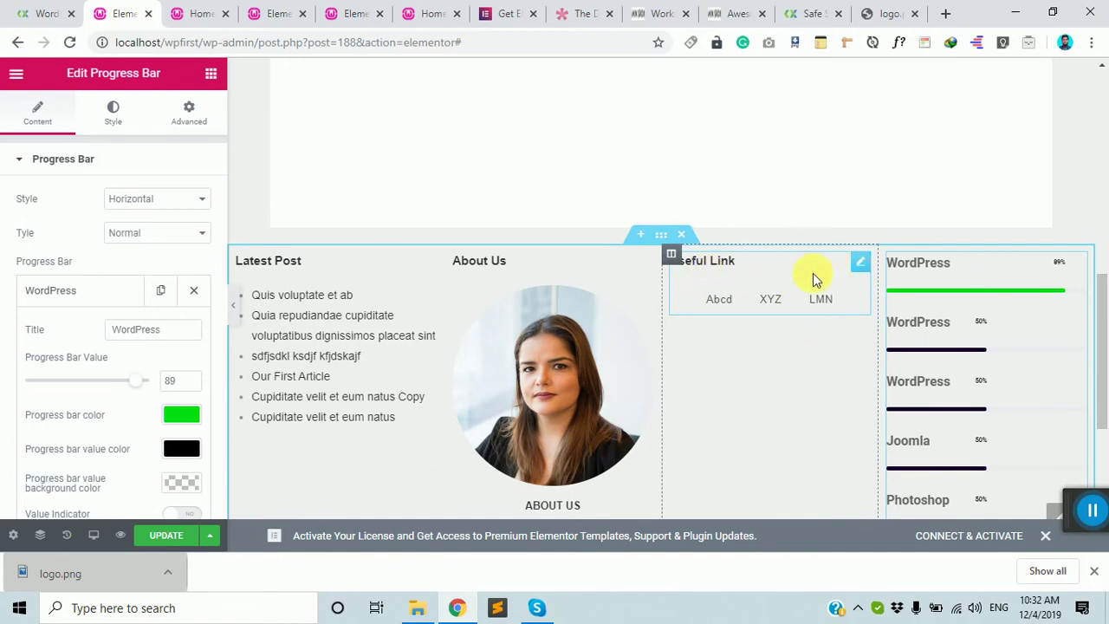
- Delete the footer column holding the Useful Link menu and update the footer template
right_click(672, 257)
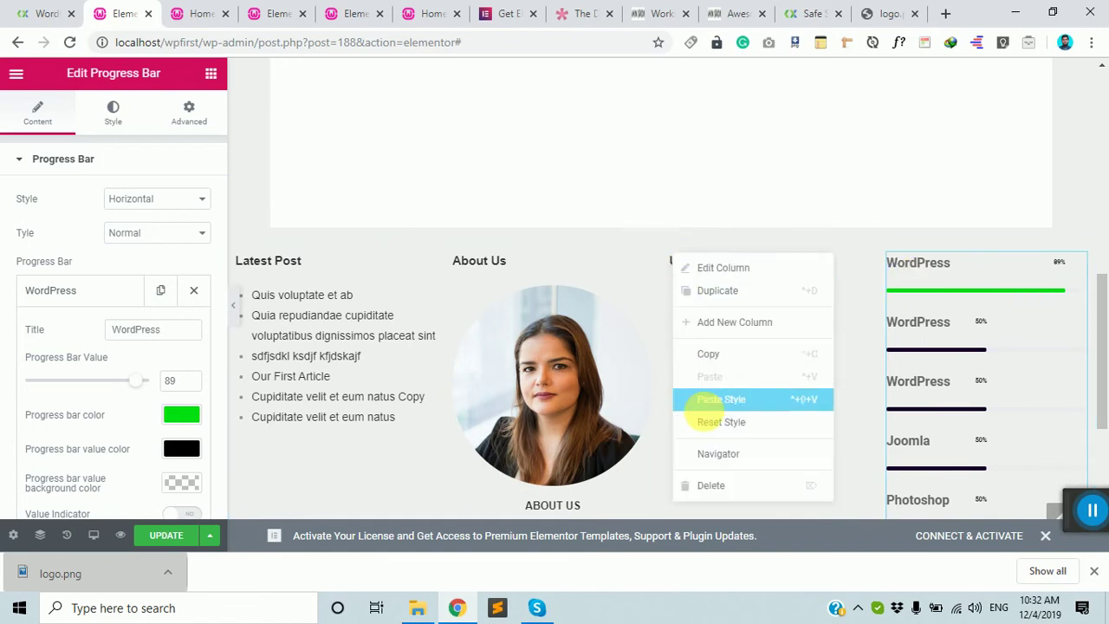
left_click(703, 482)
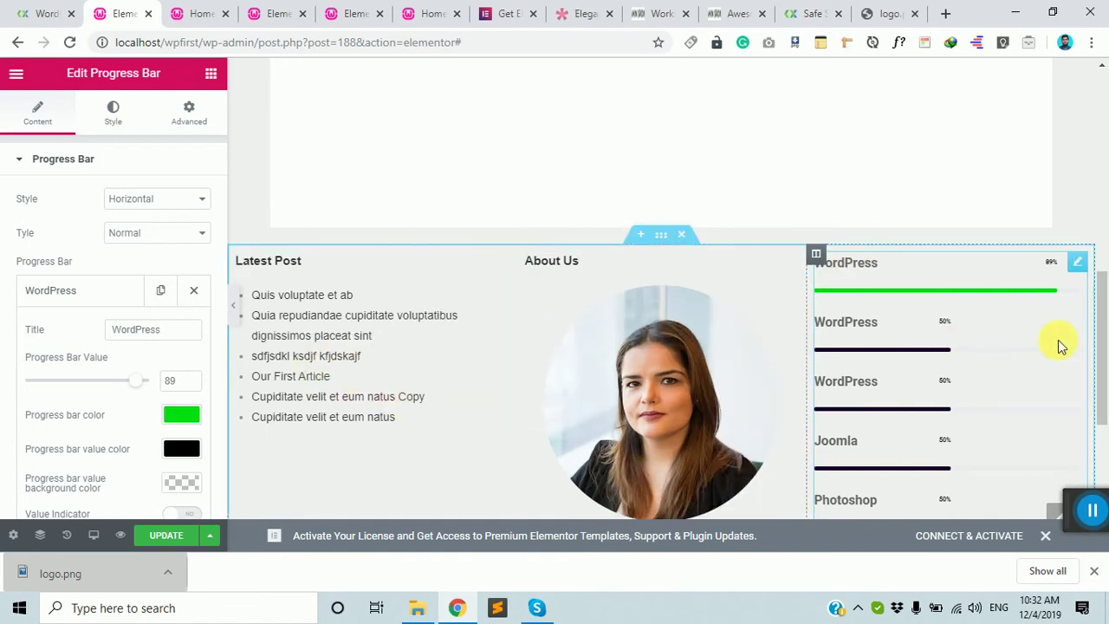
left_click(156, 533)
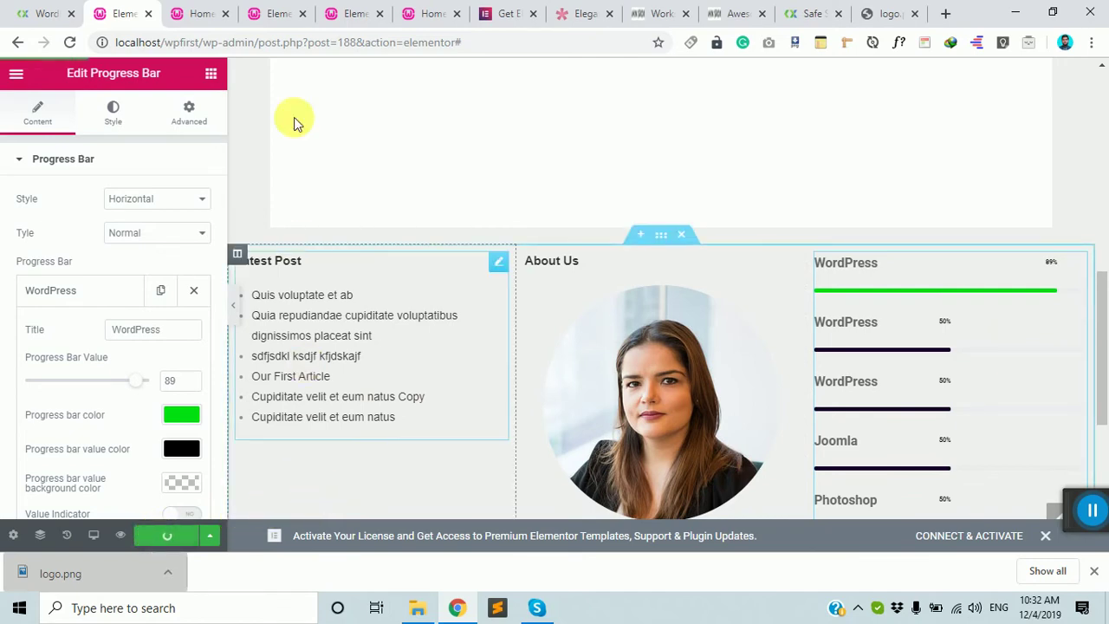
- Reload the live home page and check its footer for the progress bars
left_click(197, 10)
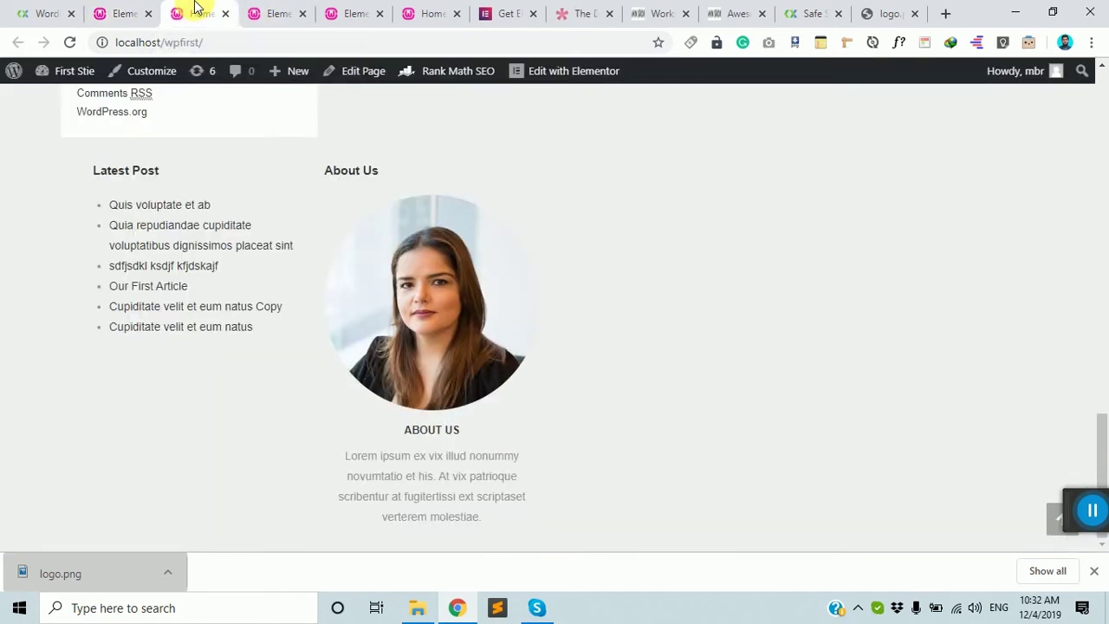
left_click(70, 42)
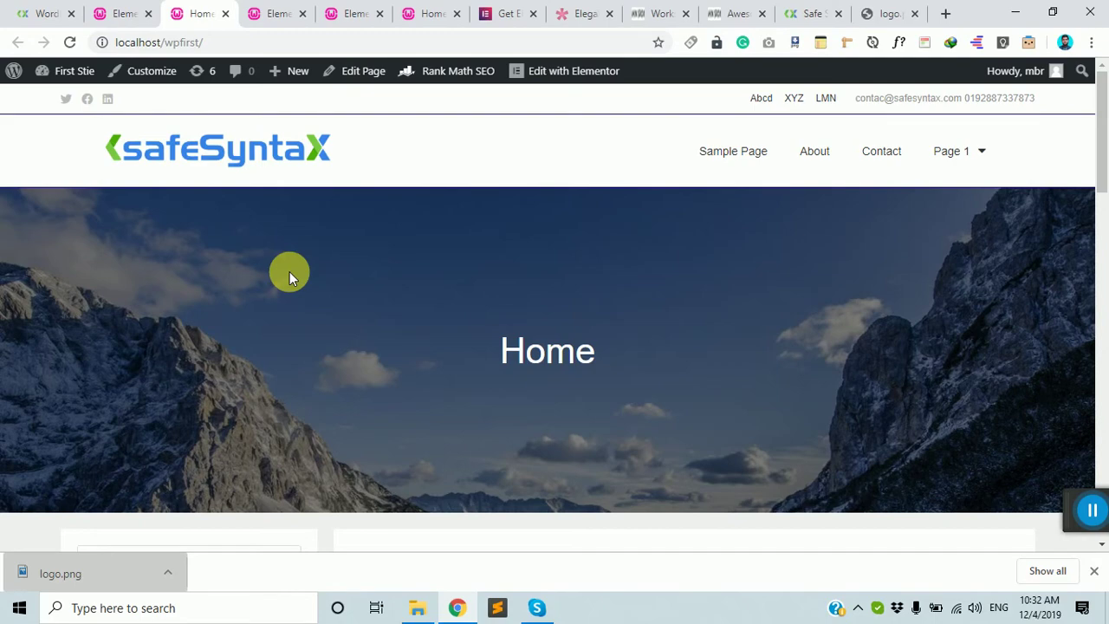
scroll(362, 291, "down", 10)
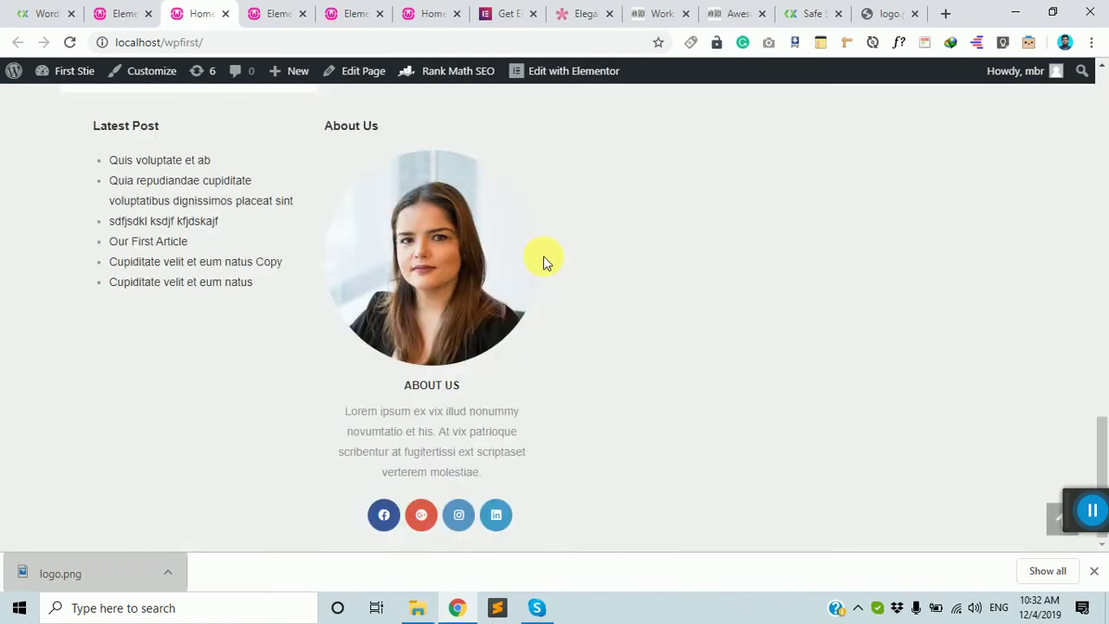
scroll(543, 255, "up", 10)
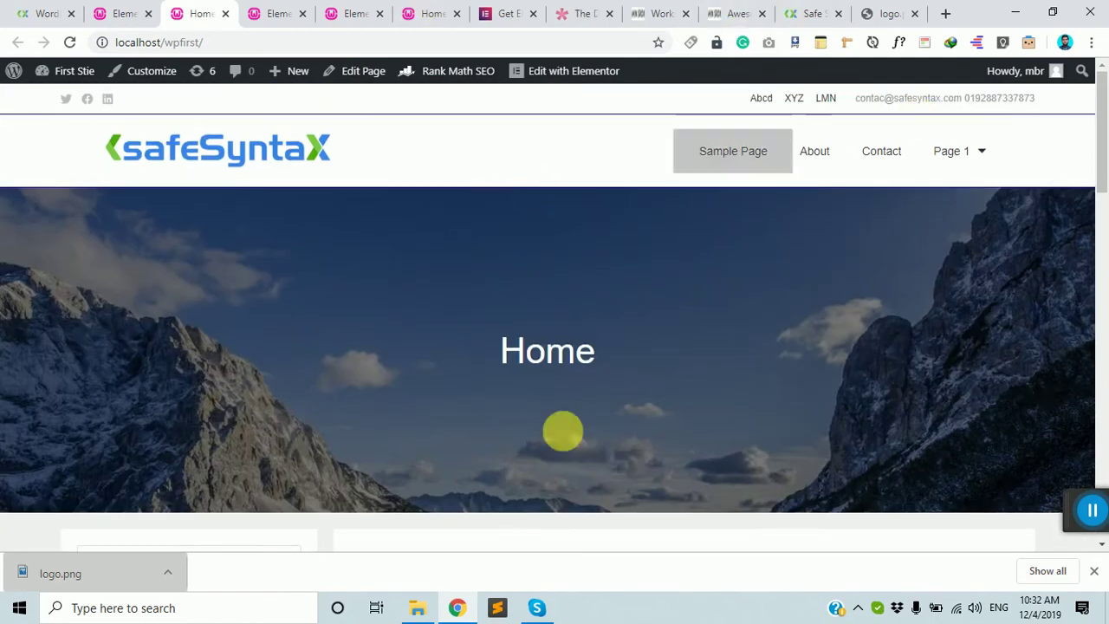
scroll(563, 431, "down", 10)
scroll(421, 485, "up", 10)
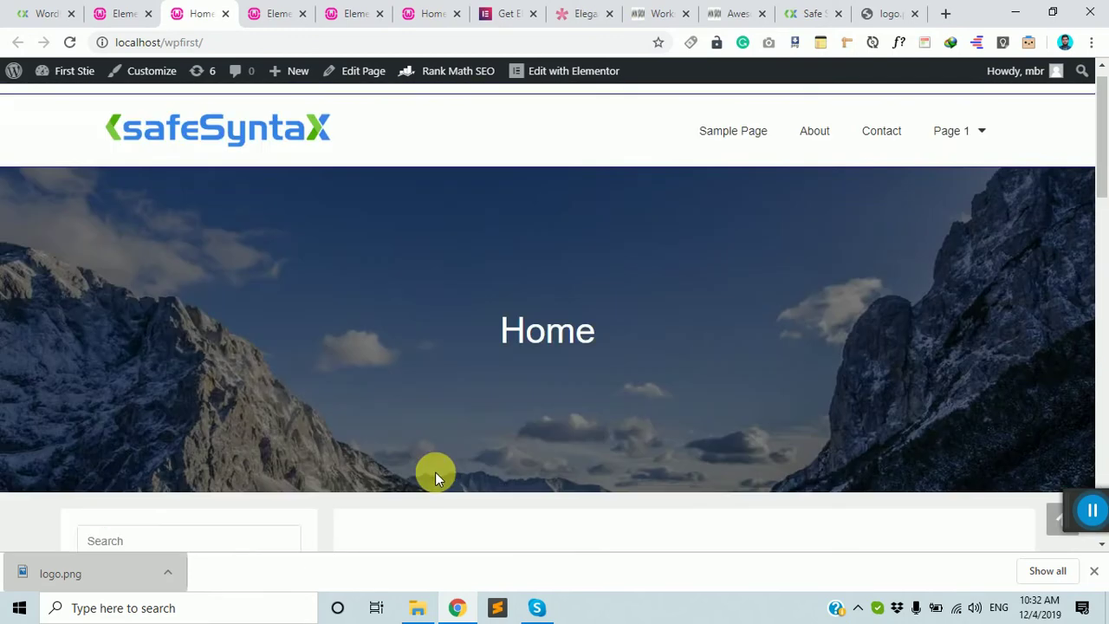
scroll(437, 475, "up", 1)
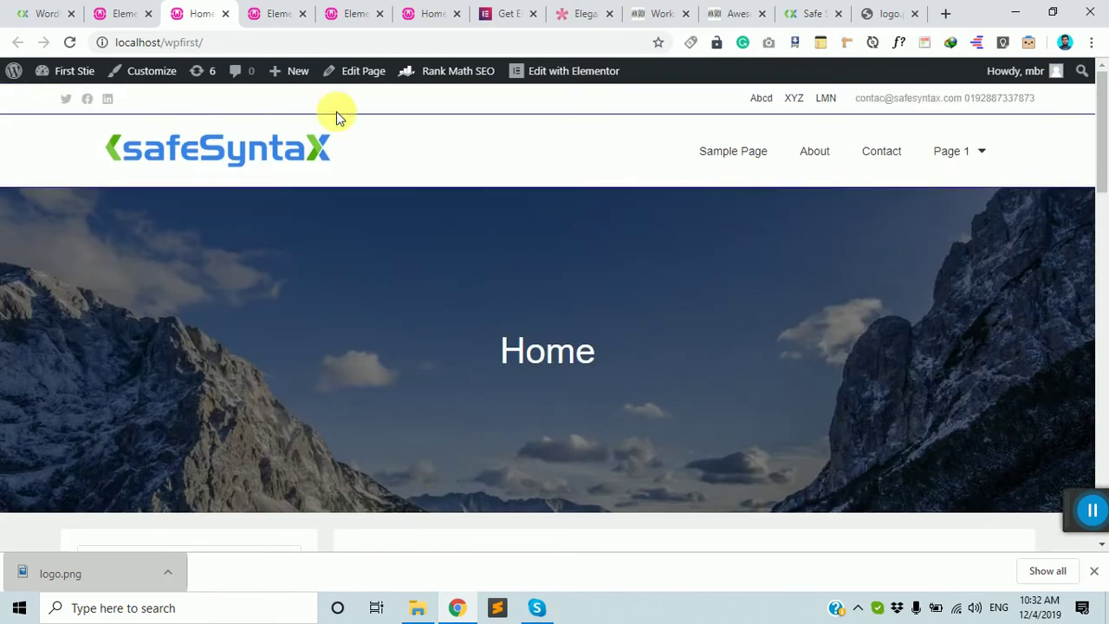
- Exit the footer template's editor to the WordPress dashboard
left_click(115, 10)
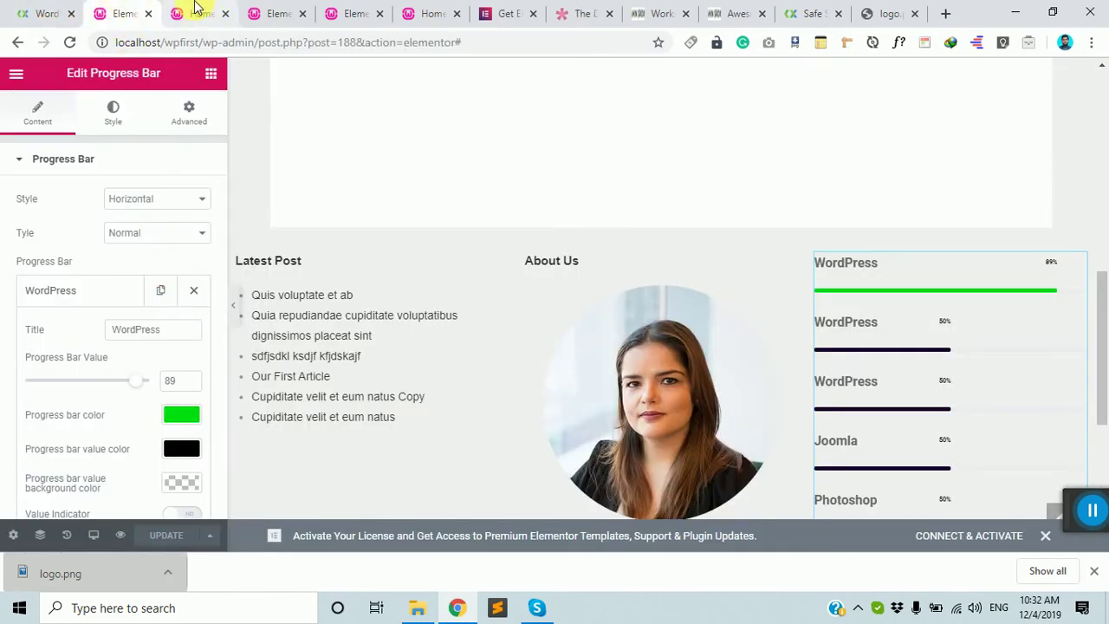
left_click(17, 74)
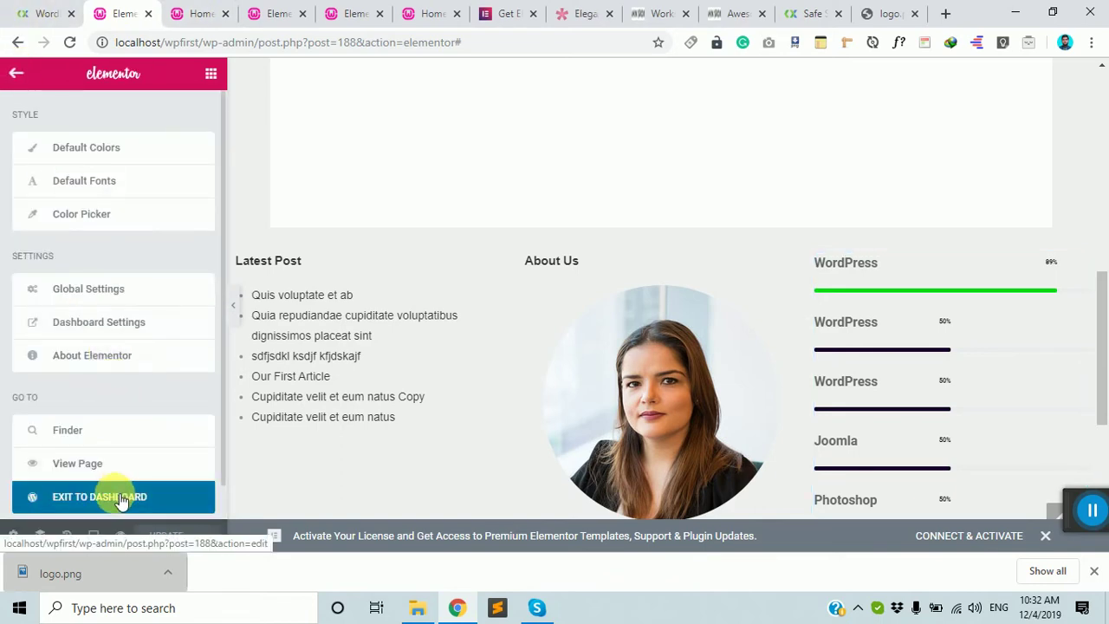
left_click(124, 494)
- Reload the live home page and check its footer columns and progress bars at full and narrow browser window widths
left_click(246, 10)
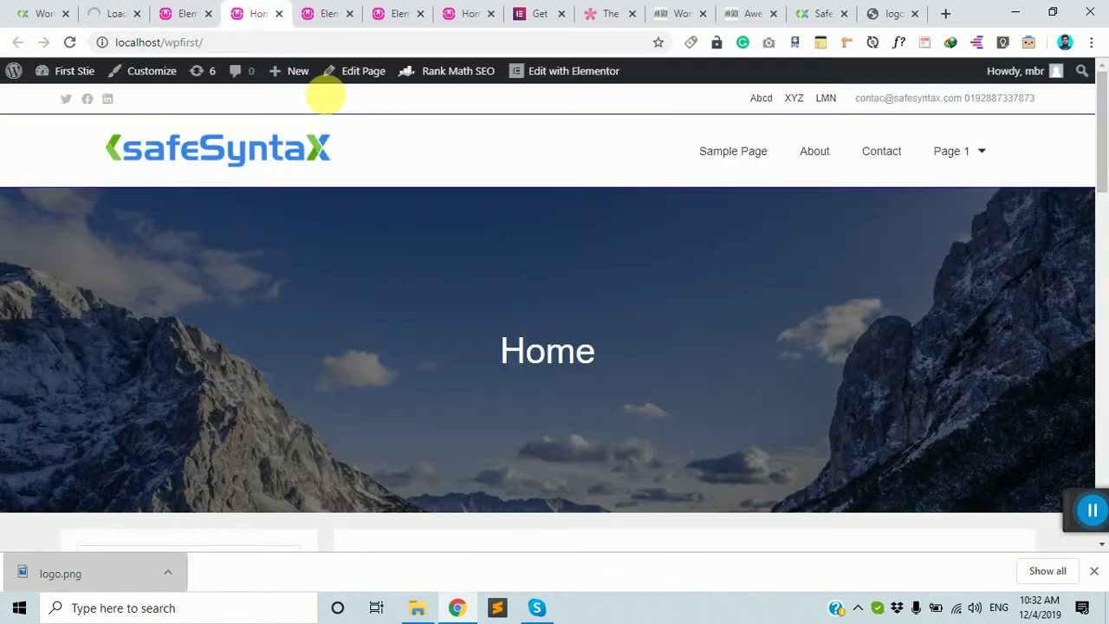
scroll(574, 369, "down", 10)
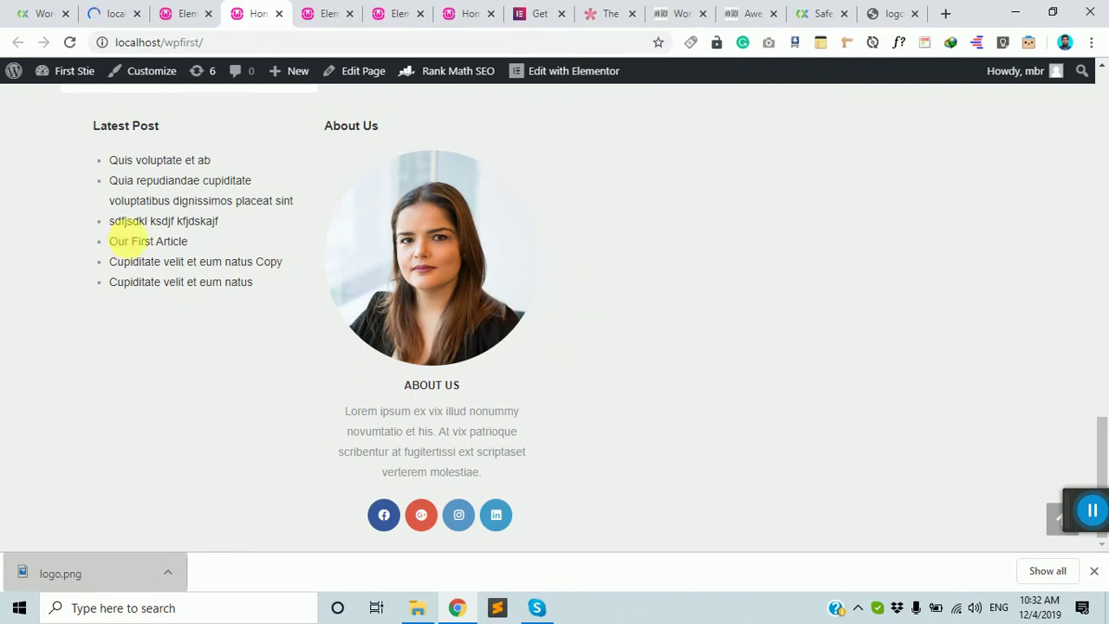
left_click(70, 43)
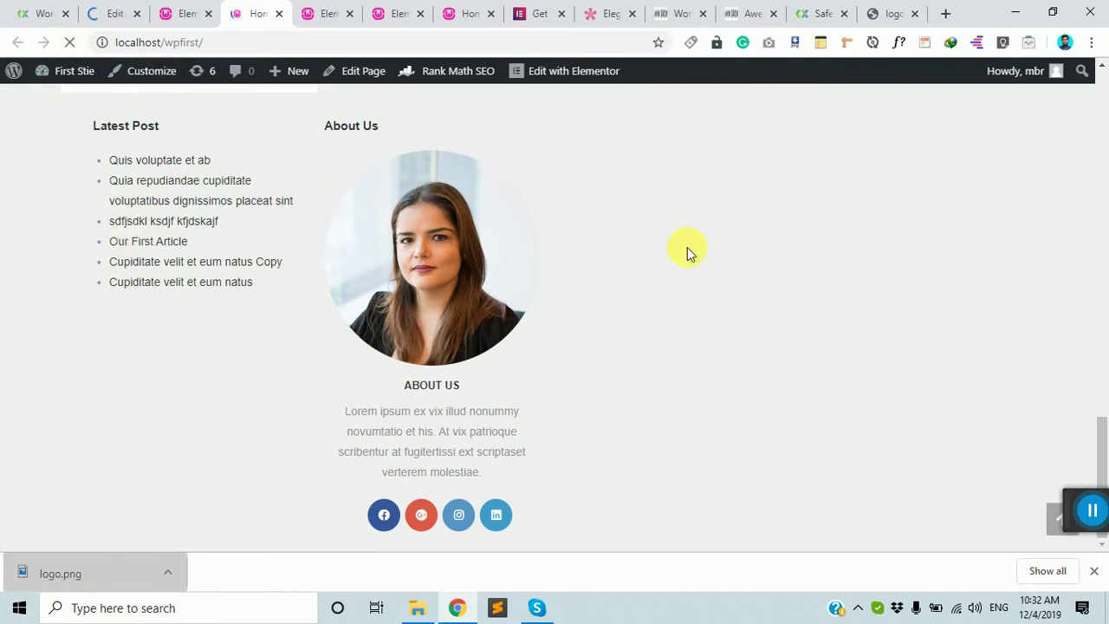
left_click(1059, 12)
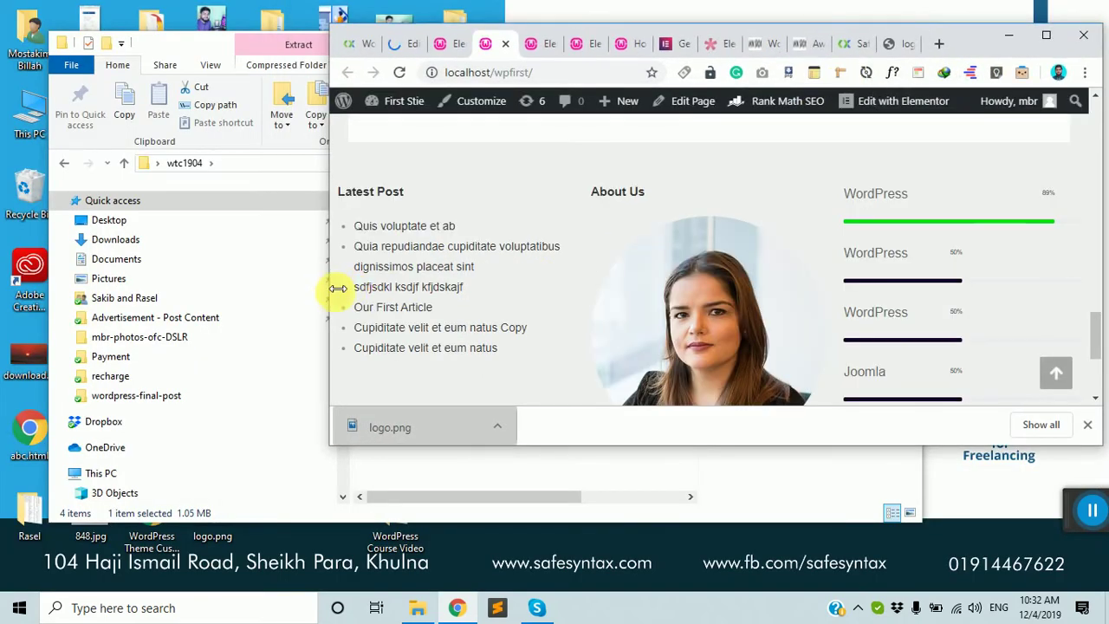
left_click_drag(338, 288, 682, 295)
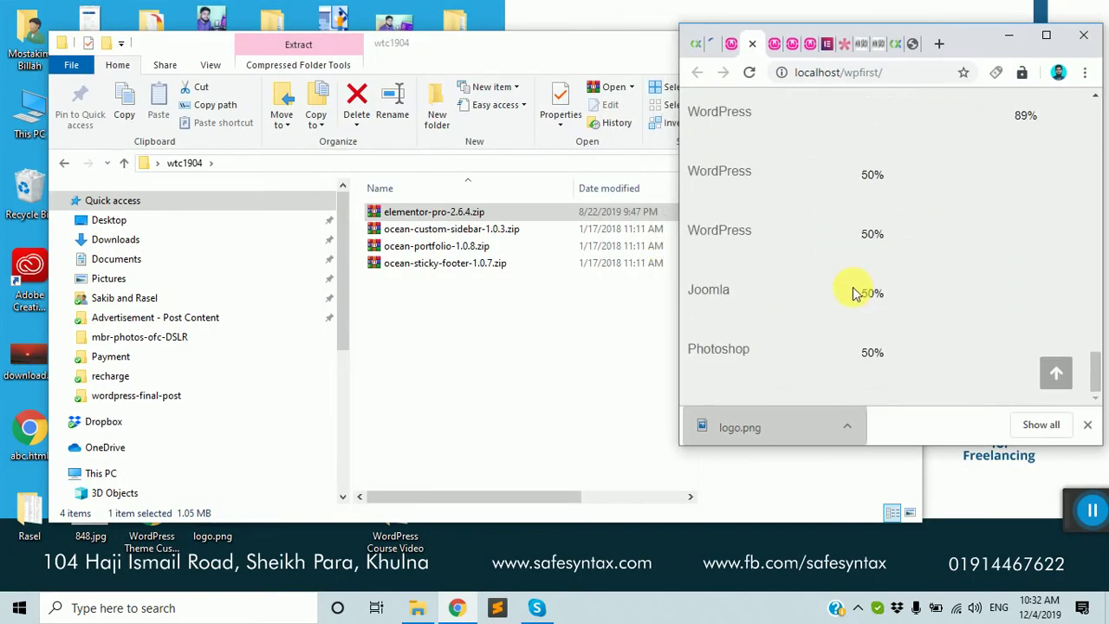
scroll(853, 293, "up", 5)
left_click(1046, 34)
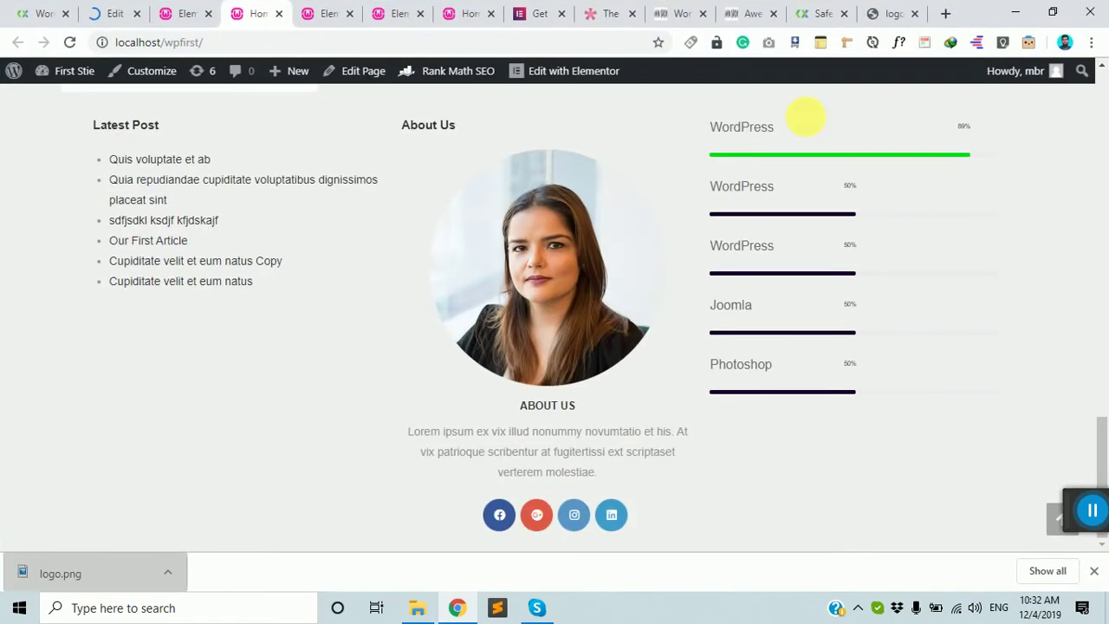
scroll(631, 363, "up", 15)
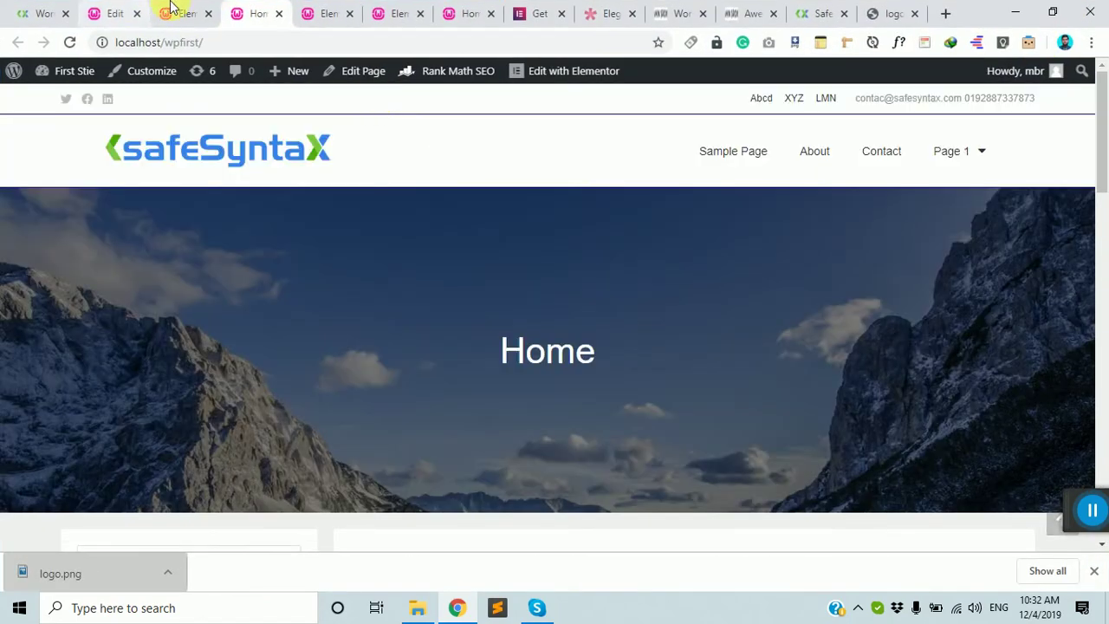
- Return to the footer template's dashboard page and create a new Page template named "Our Main Page"
left_click(170, 10)
left_click(116, 10)
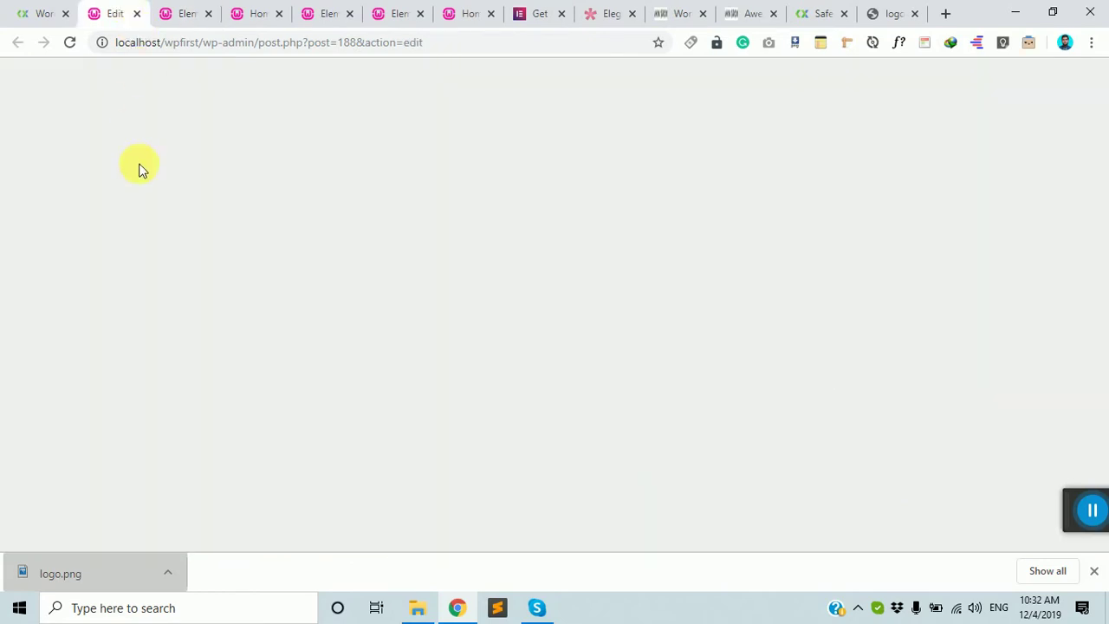
scroll(213, 416, "down", 5)
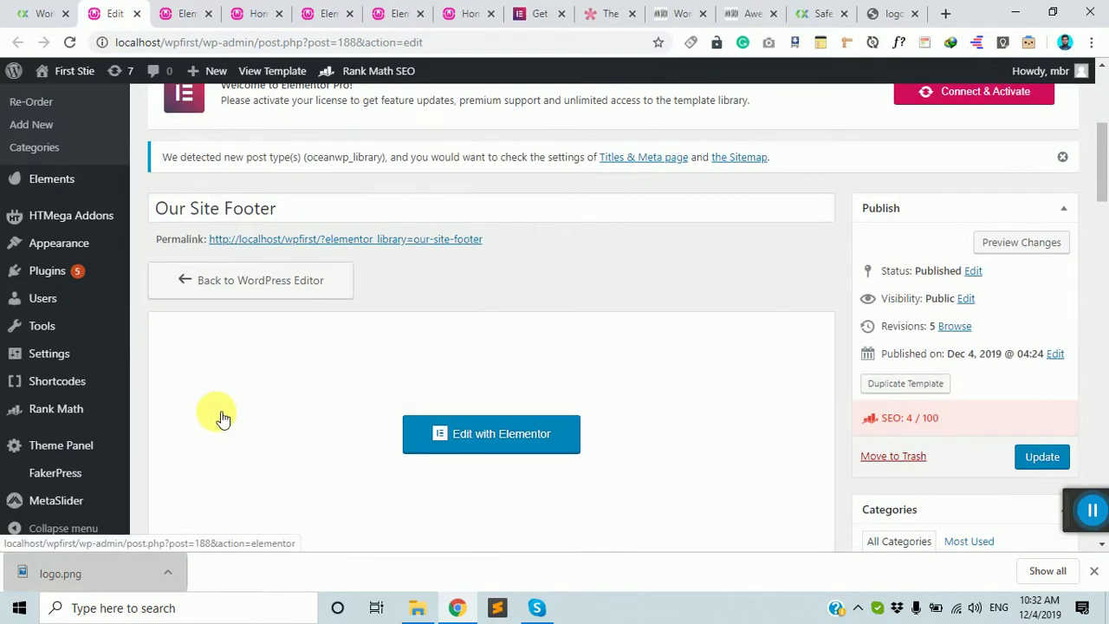
scroll(222, 419, "up", 3)
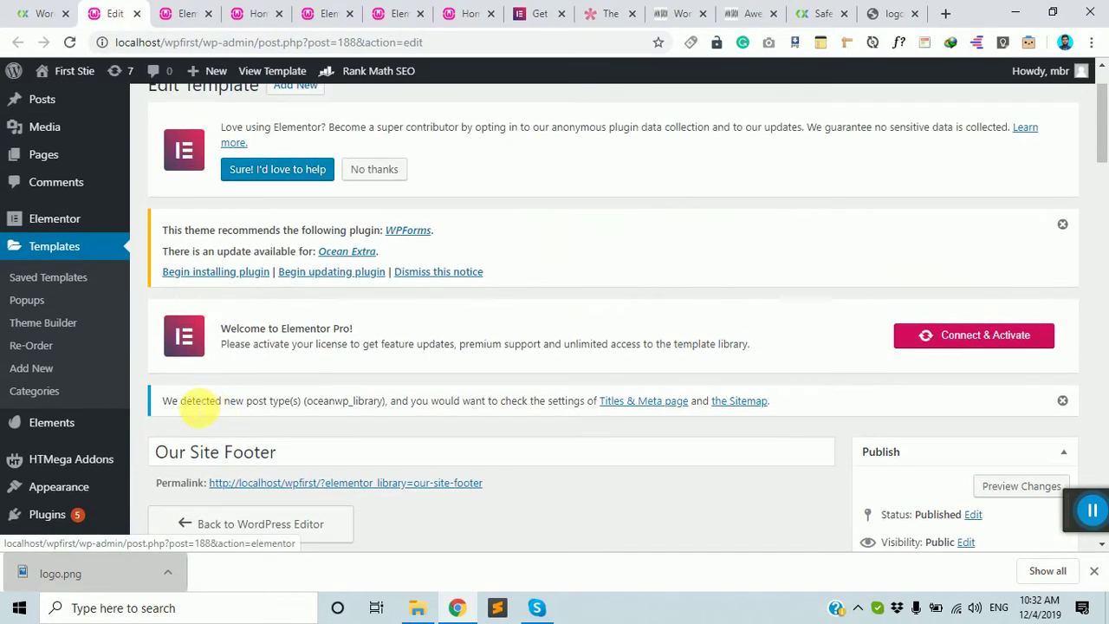
left_click(44, 373)
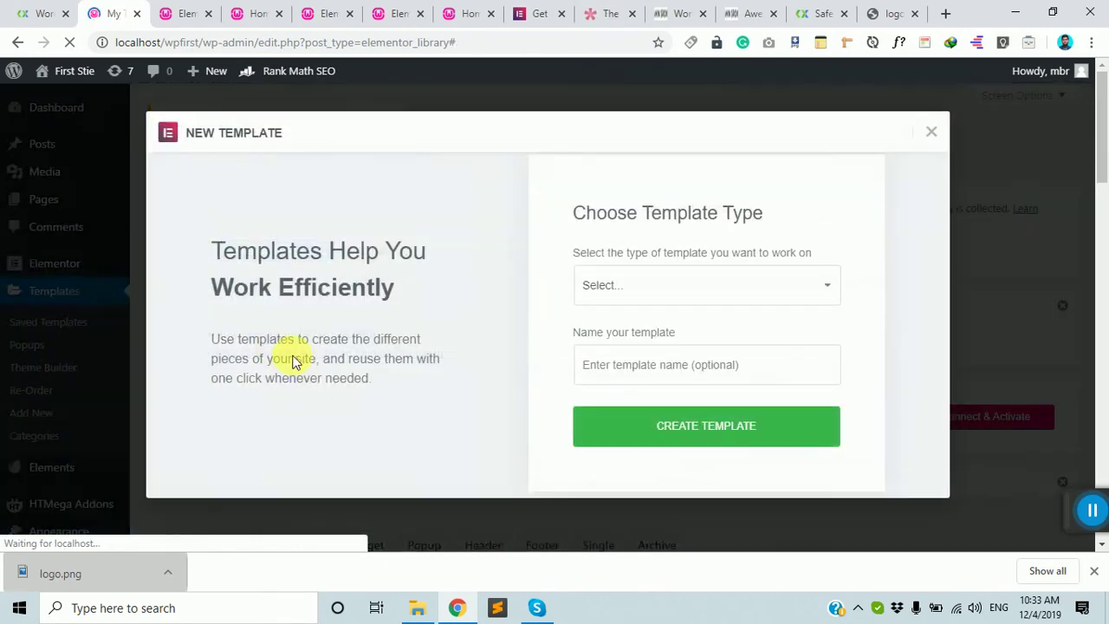
left_click(760, 282)
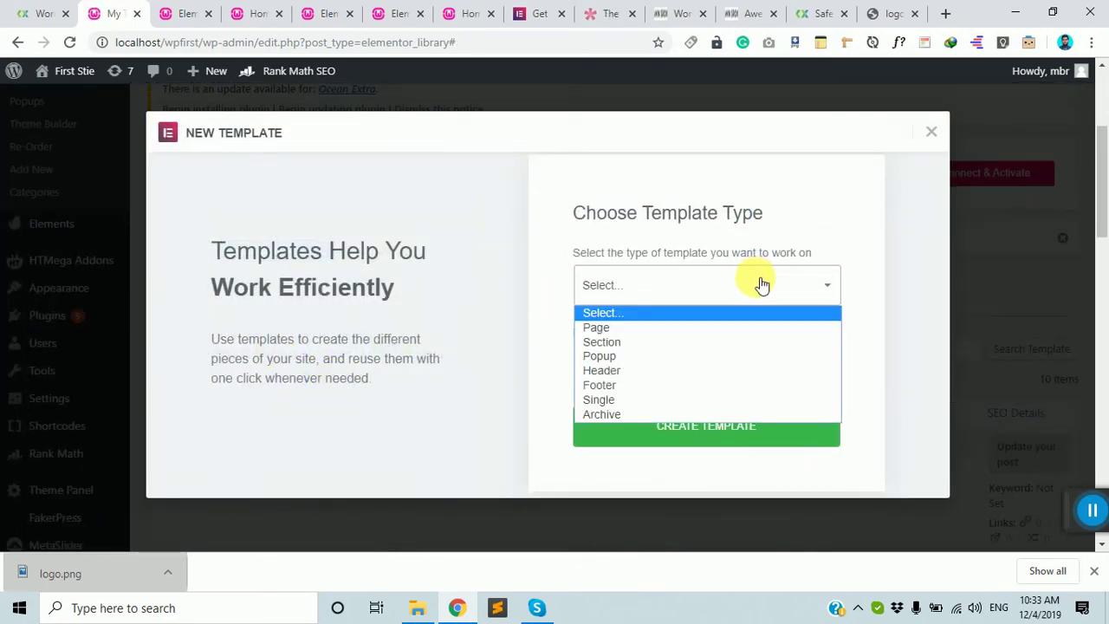
left_click(748, 330)
left_click(710, 370)
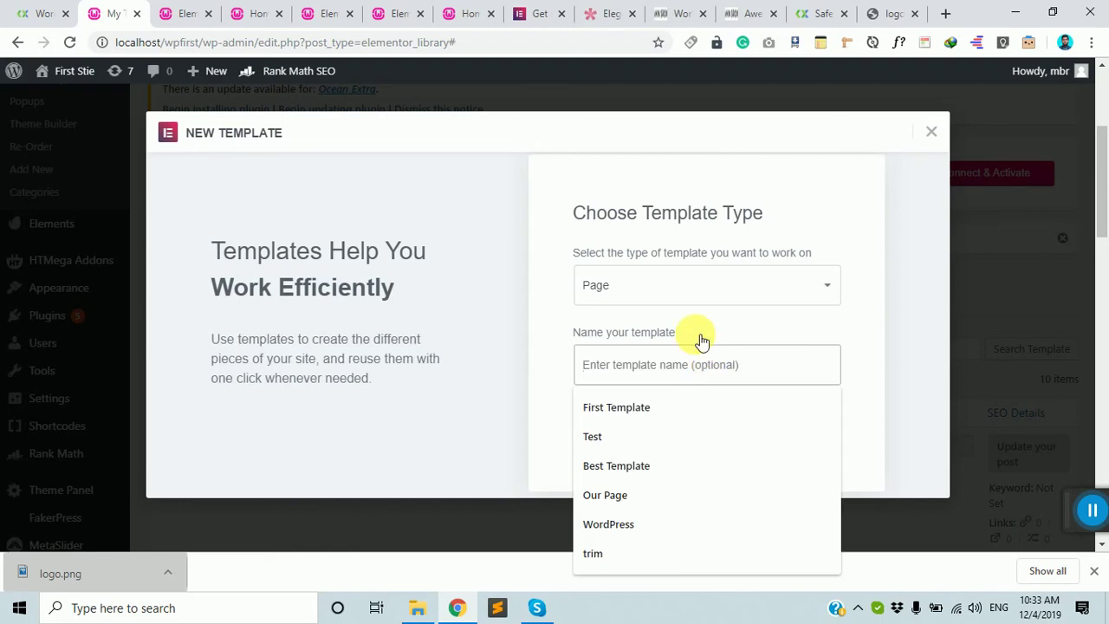
type("OU")
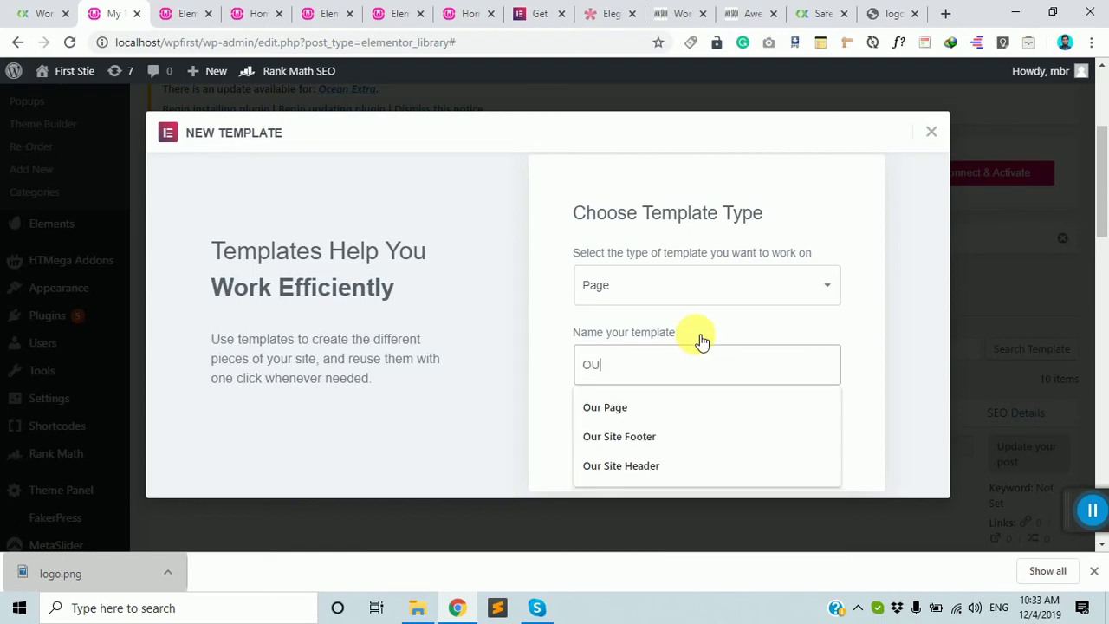
type("r Main Page")
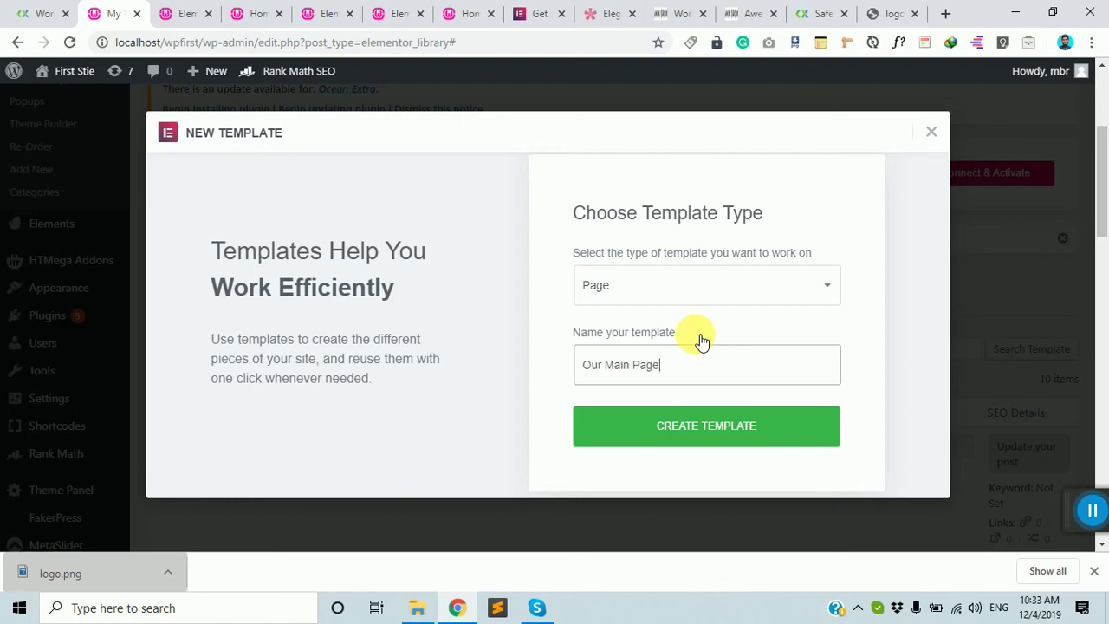
left_click(702, 437)
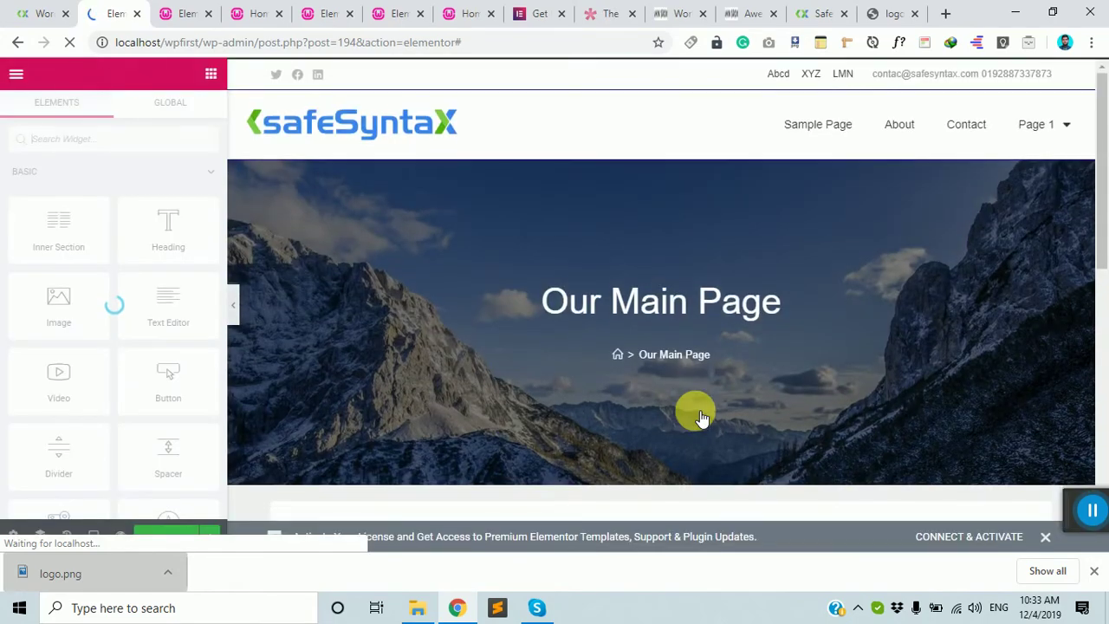
- Set the Our Main Page layout to Elementor Full Width, publish the page and review its preview
scroll(696, 410, "down", 7)
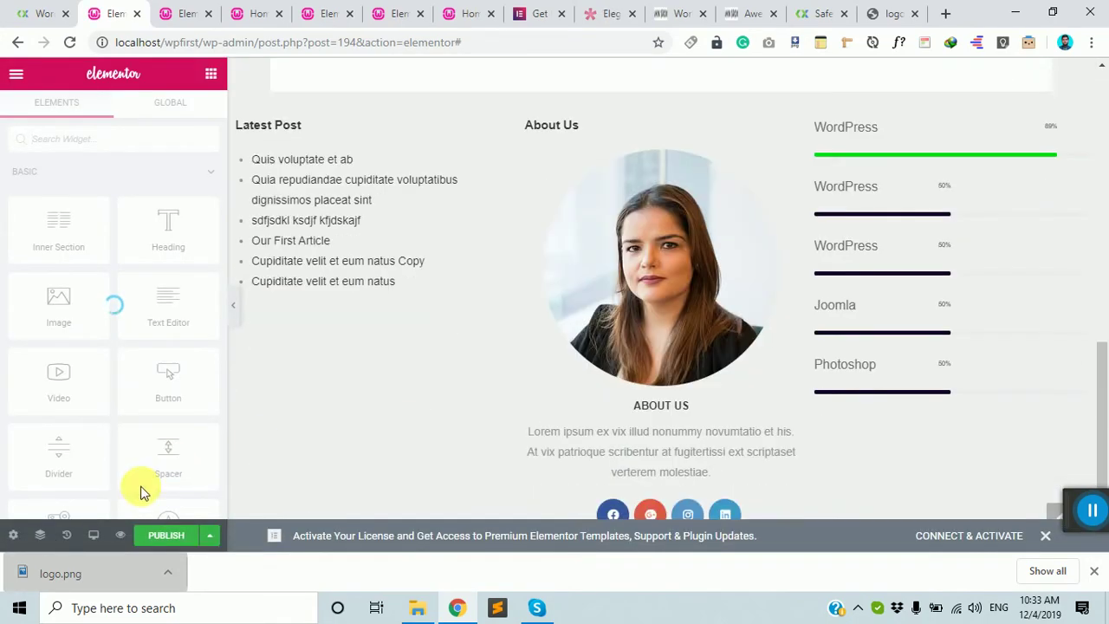
left_click(11, 535)
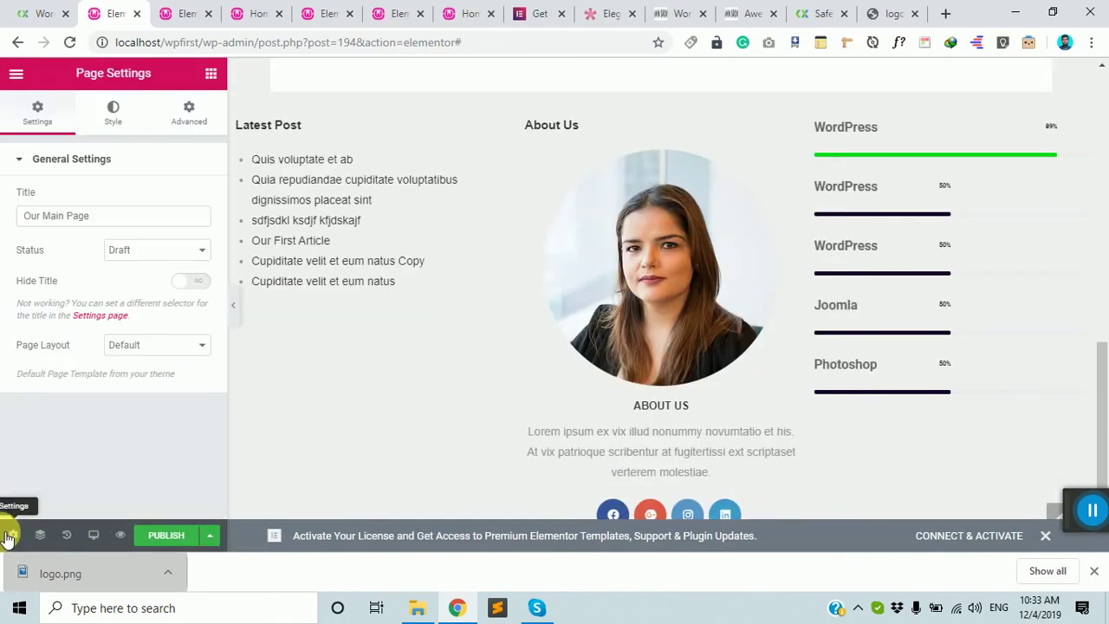
left_click(174, 347)
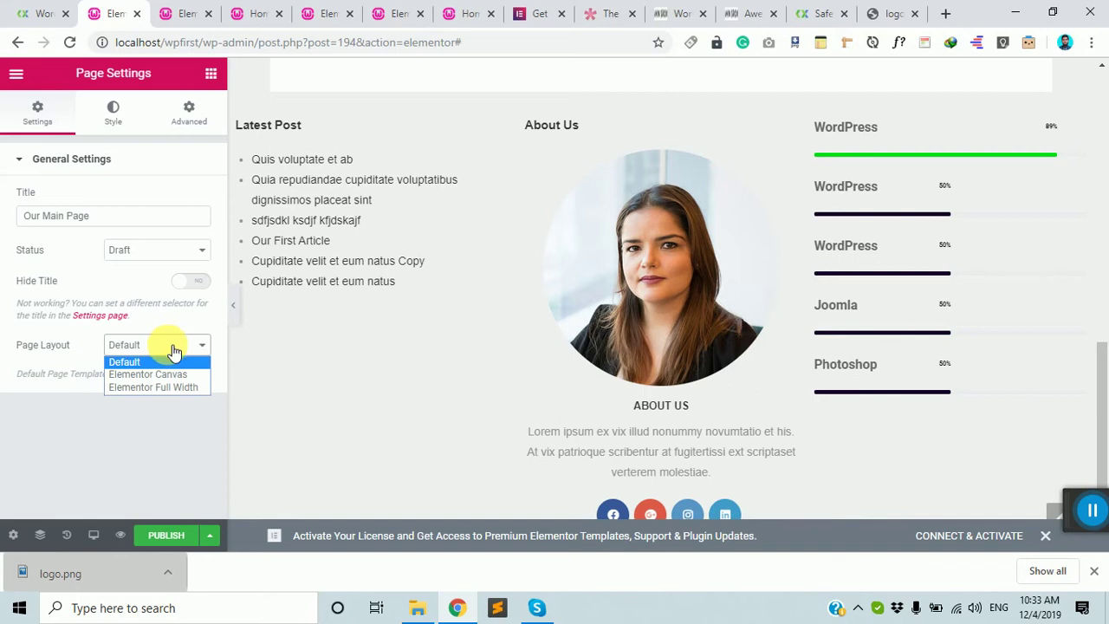
left_click(159, 387)
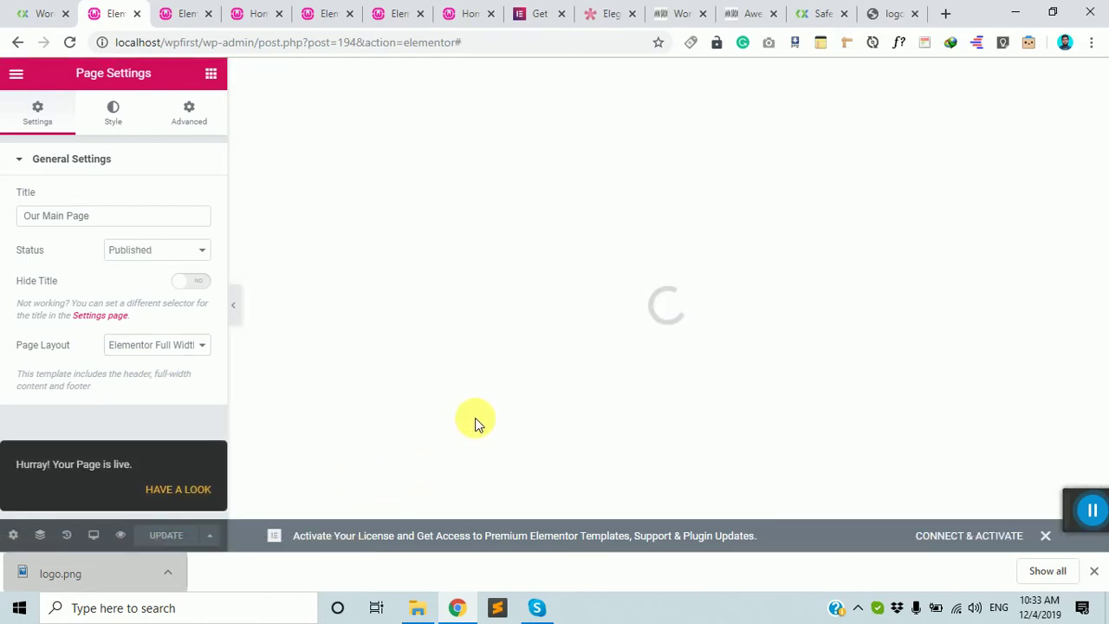
scroll(479, 418, "up", 5)
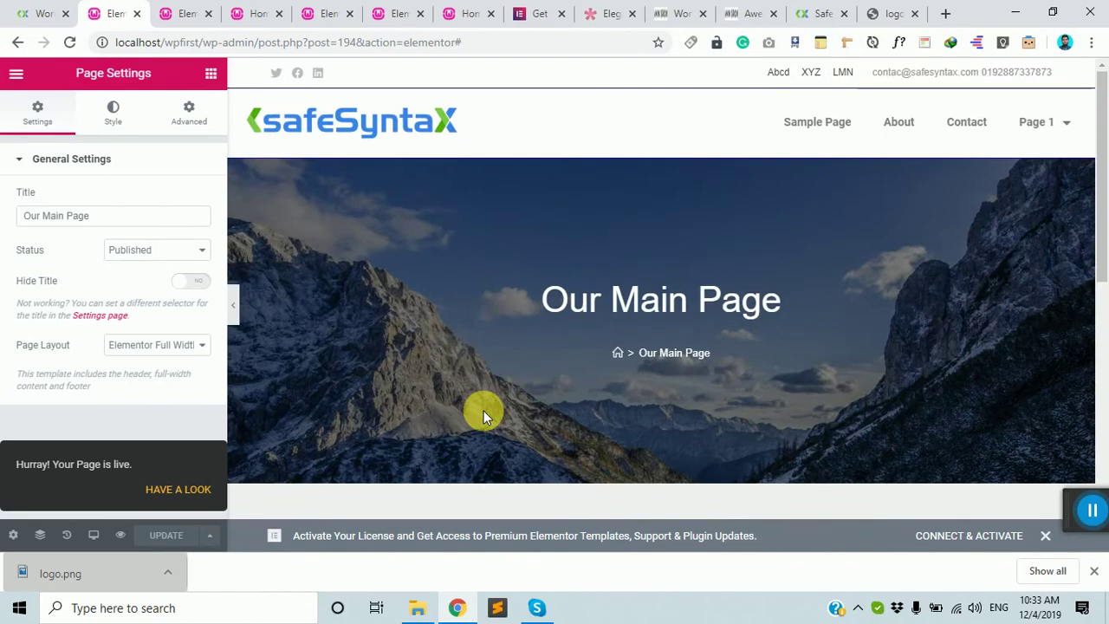
scroll(520, 399, "down", 2)
scroll(606, 260, "up", 2)
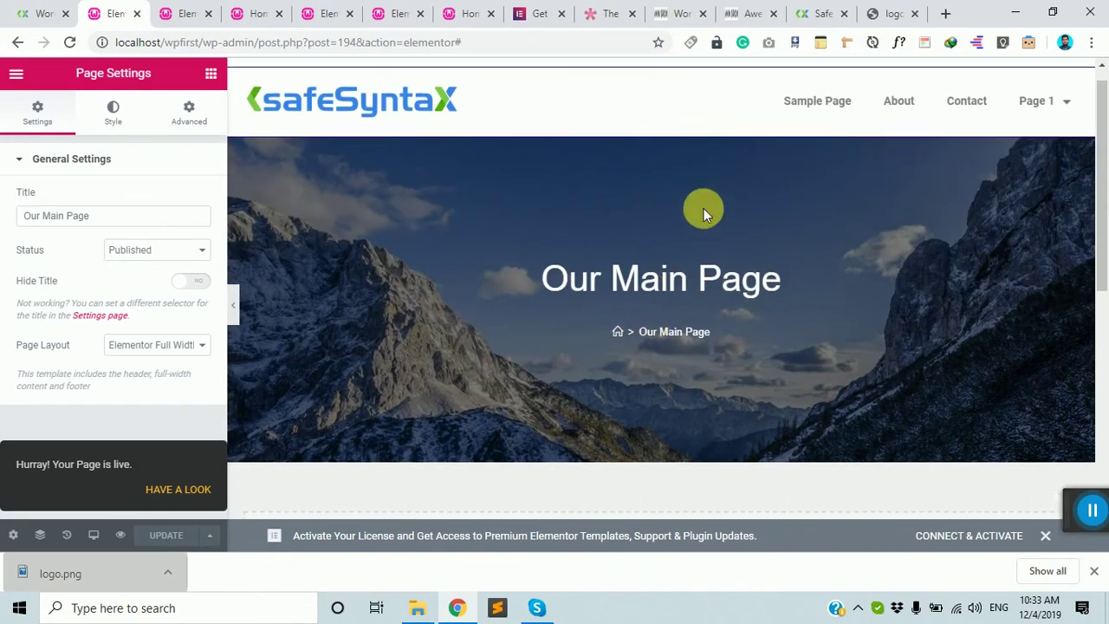
scroll(598, 340, "down", 1)
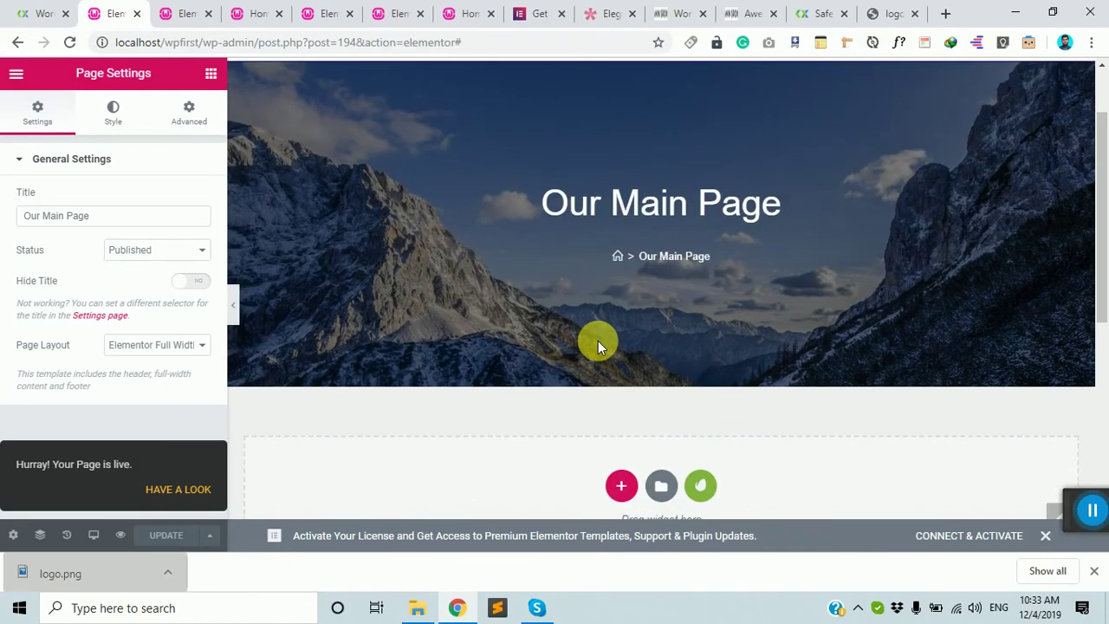
scroll(544, 287, "up", 1)
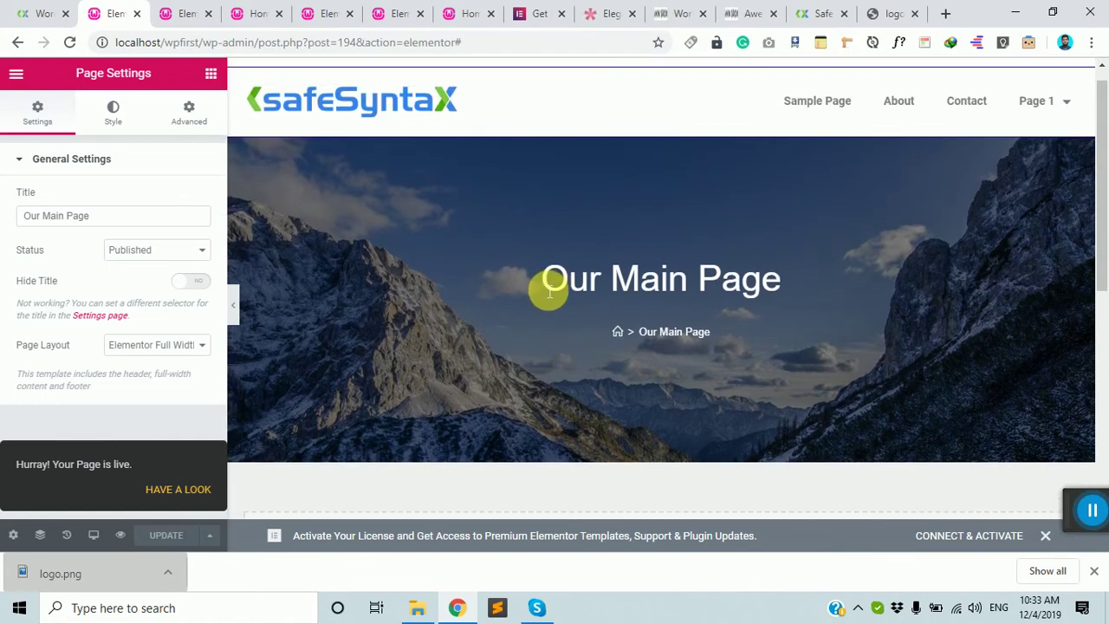
- Set the page layout to Elementor Canvas and update the page
left_click(143, 347)
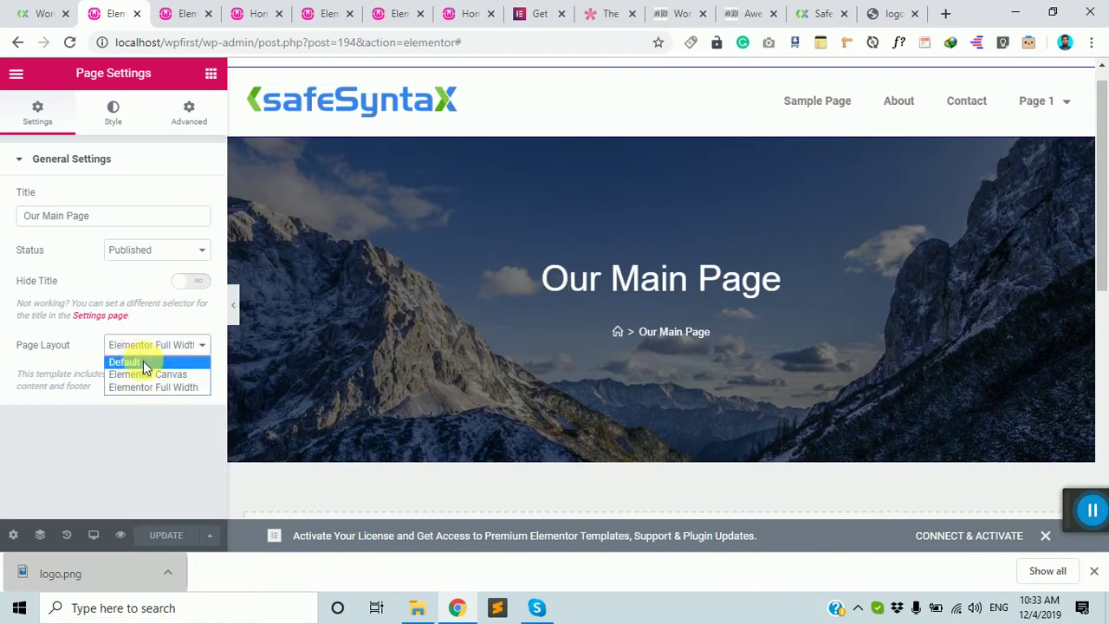
left_click(146, 374)
left_click(167, 536)
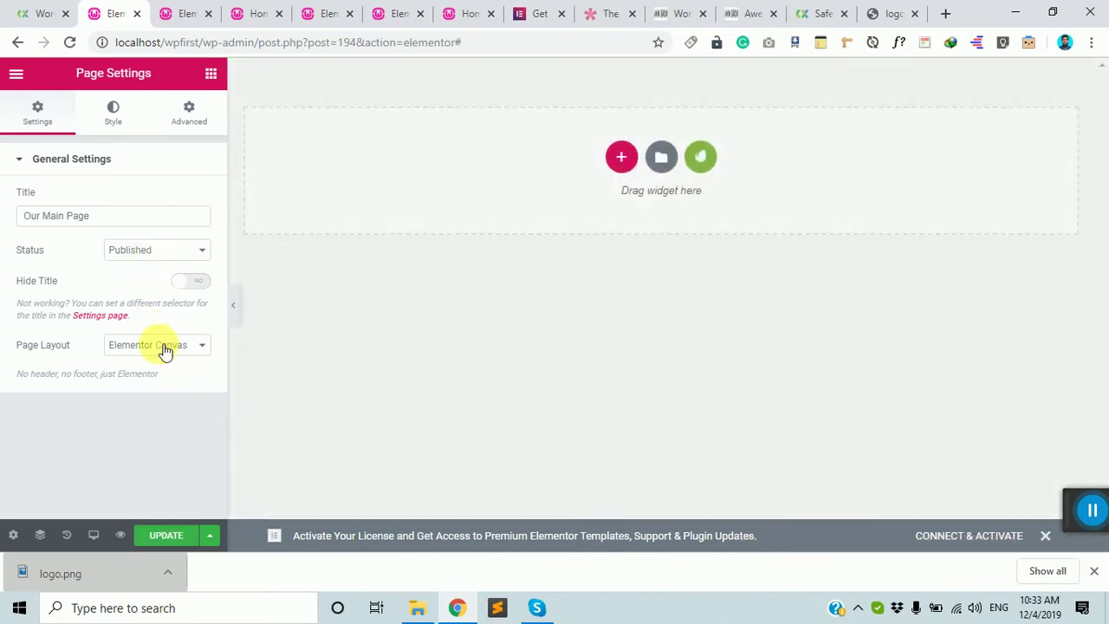
- Switch the page layout back to Elementor Full Width and update the page
left_click(151, 251)
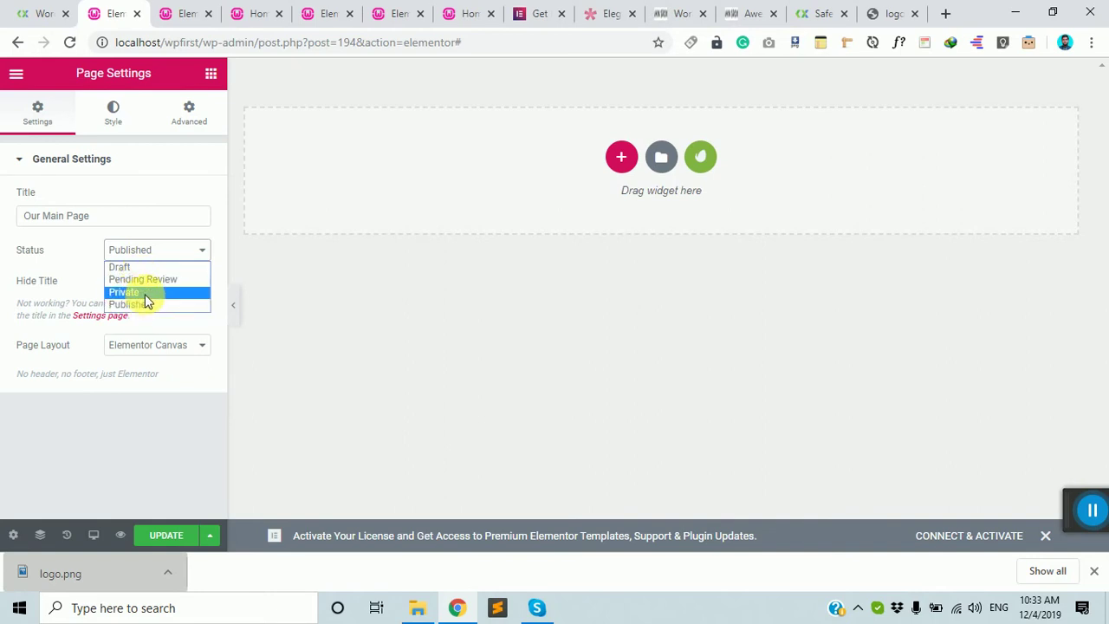
left_click(150, 348)
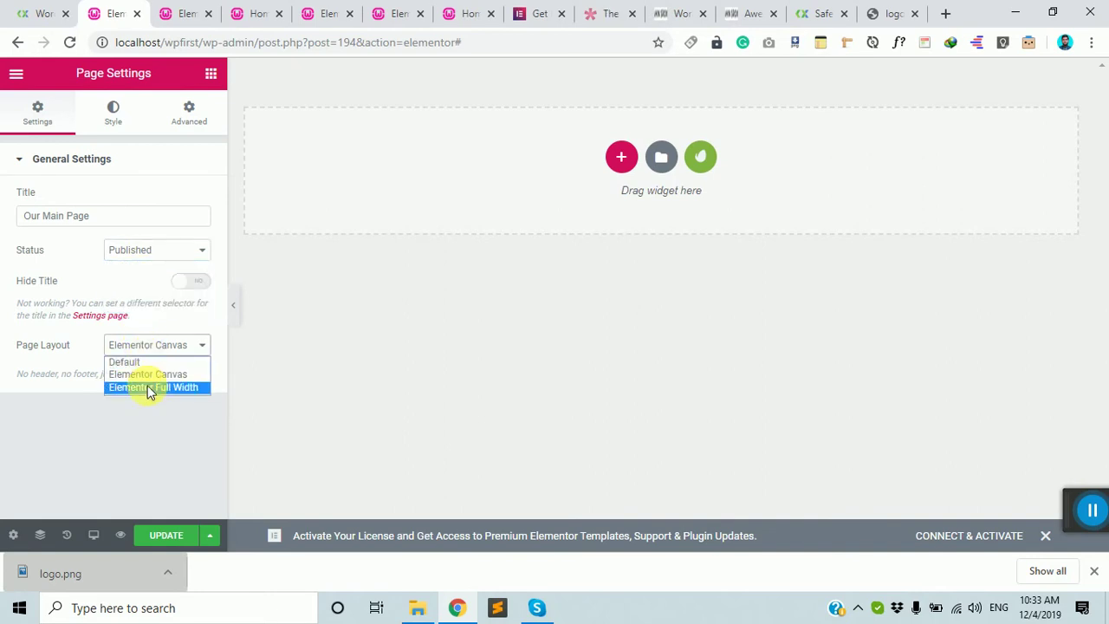
left_click(151, 387)
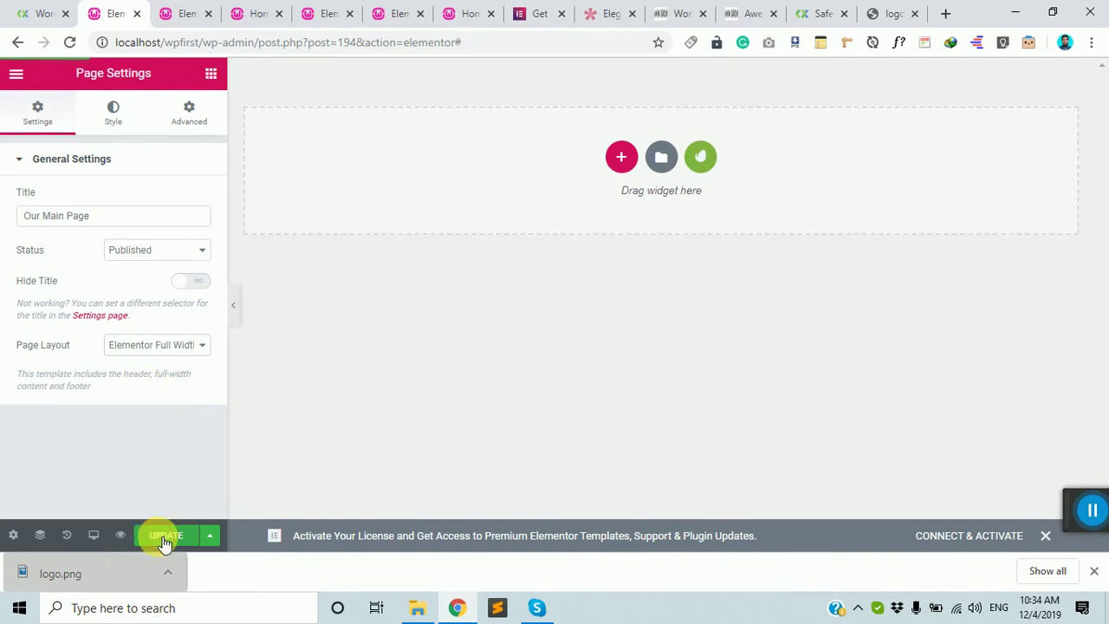
left_click(170, 538)
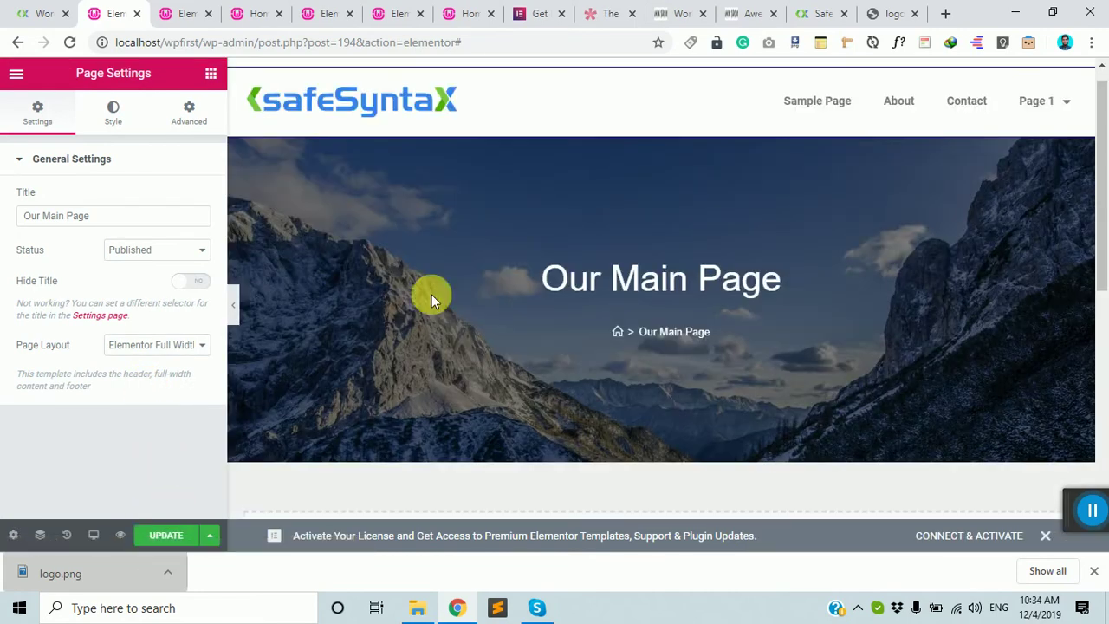
- Examine the full-width page preview from its title banner through the empty content area to the custom footer
scroll(641, 227, "down", 4)
scroll(641, 227, "down", 1)
scroll(624, 235, "up", 5)
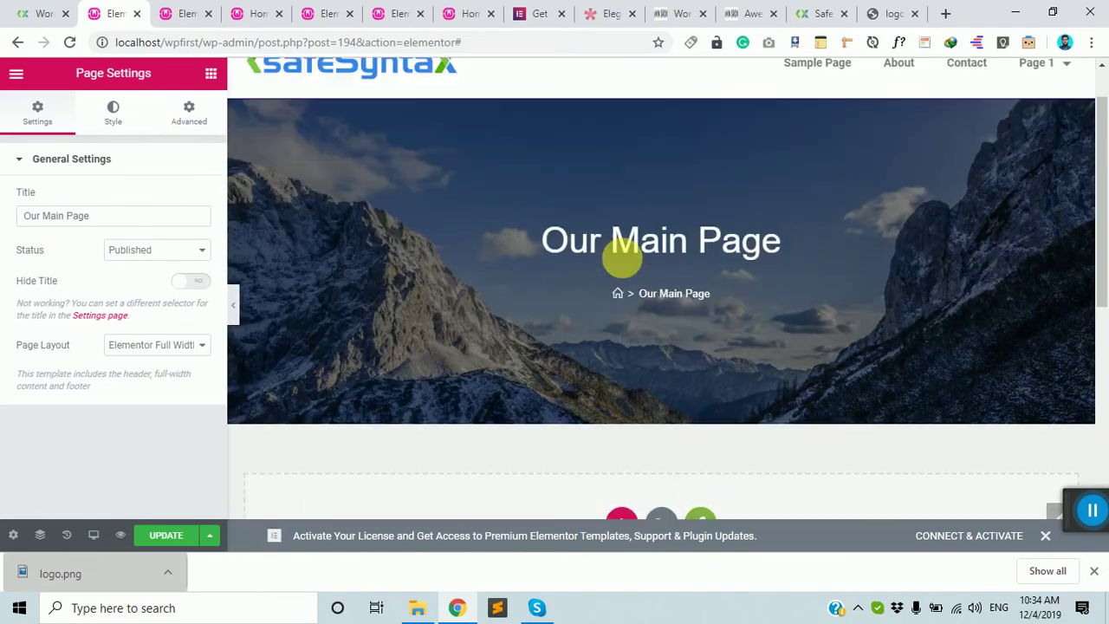
scroll(666, 183, "down", 5)
scroll(656, 255, "up", 1)
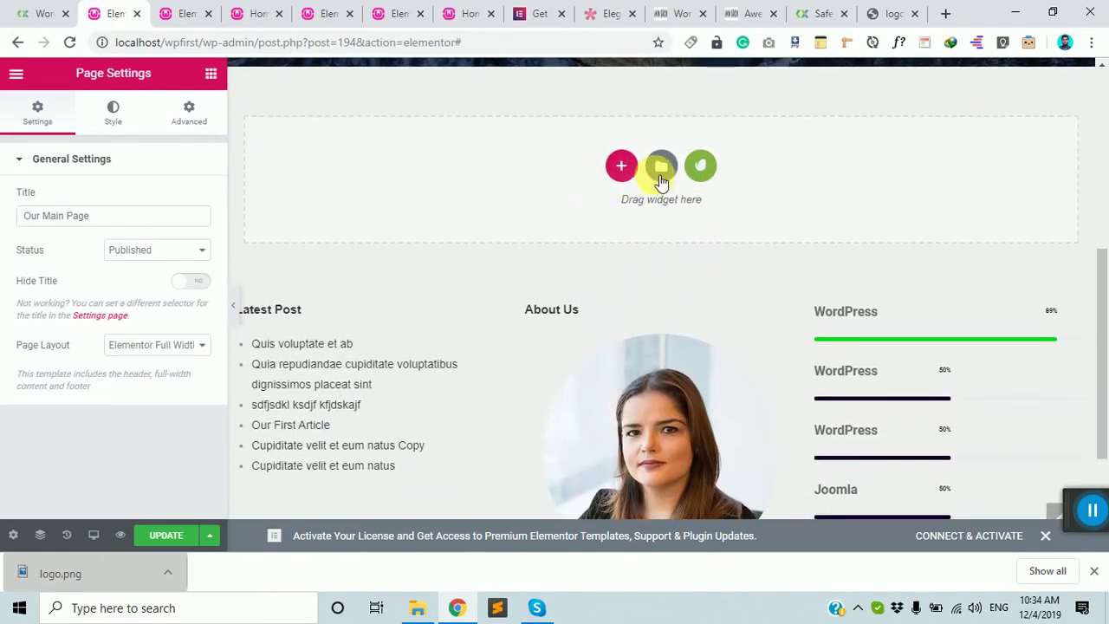
scroll(661, 168, "down", 1)
scroll(659, 260, "down", 1)
scroll(718, 314, "up", 4)
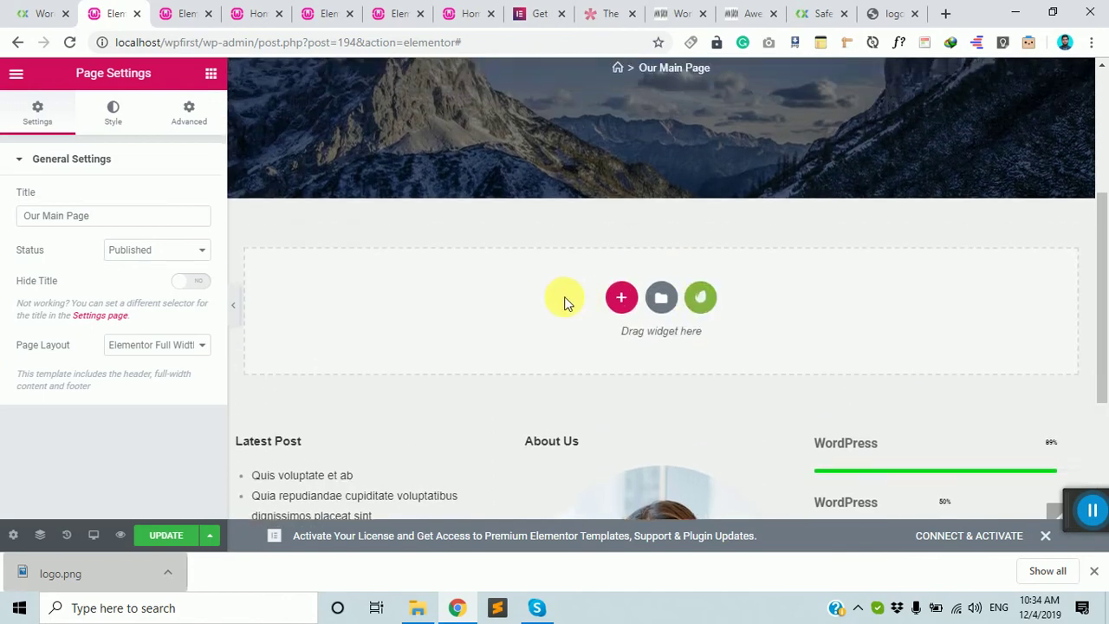
- Open the structure choices for a new section in the empty content area and review the page up to its header
left_click(621, 299)
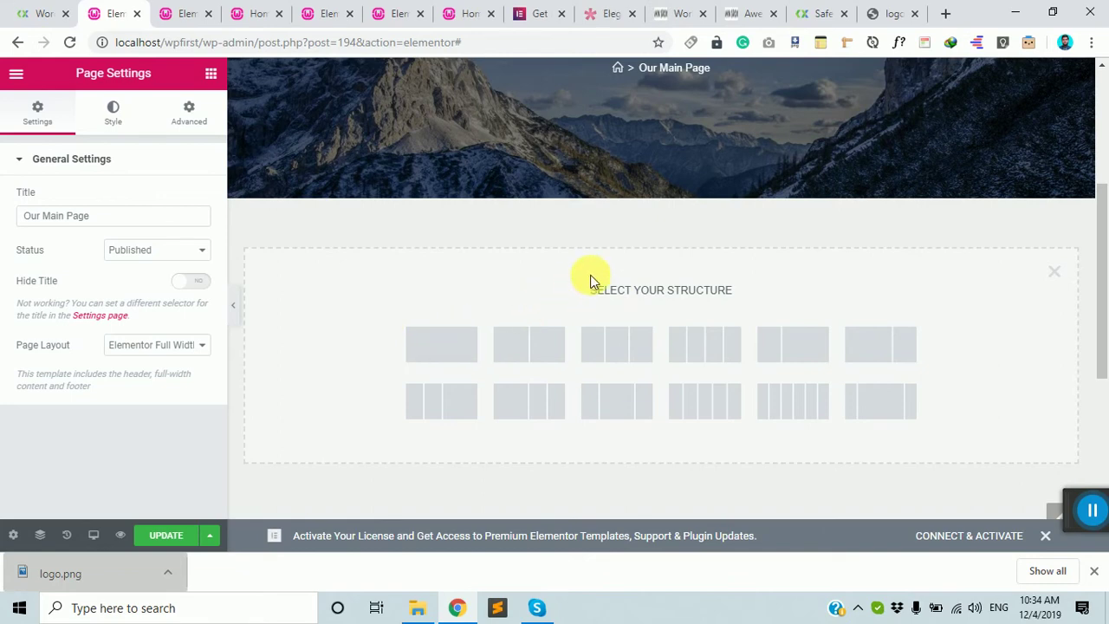
scroll(598, 260, "up", 3)
scroll(676, 251, "down", 3)
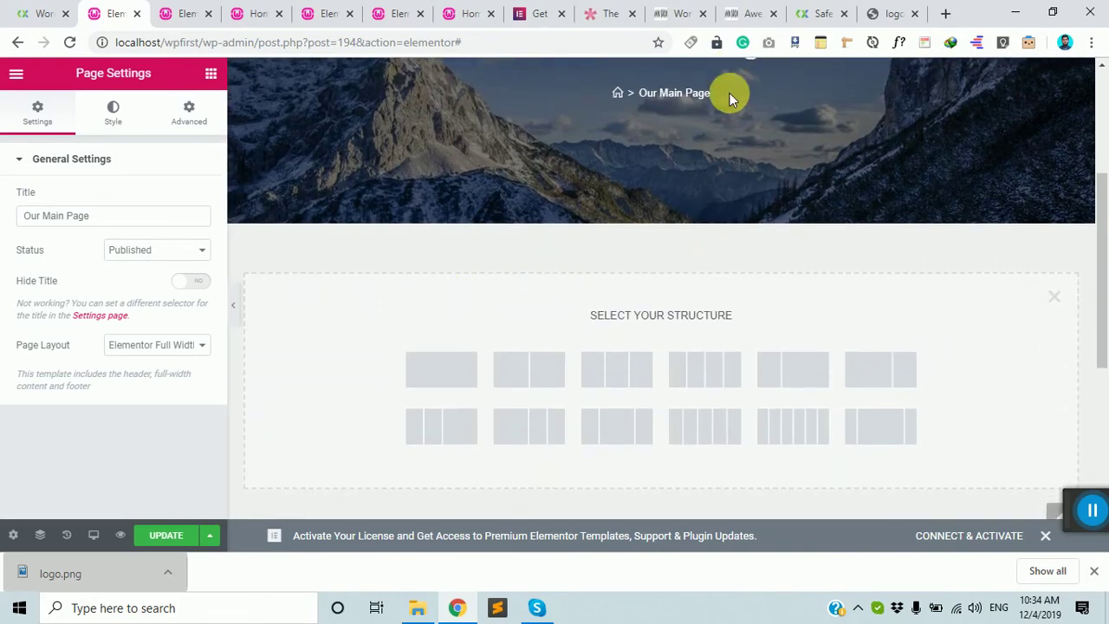
scroll(508, 217, "up", 3)
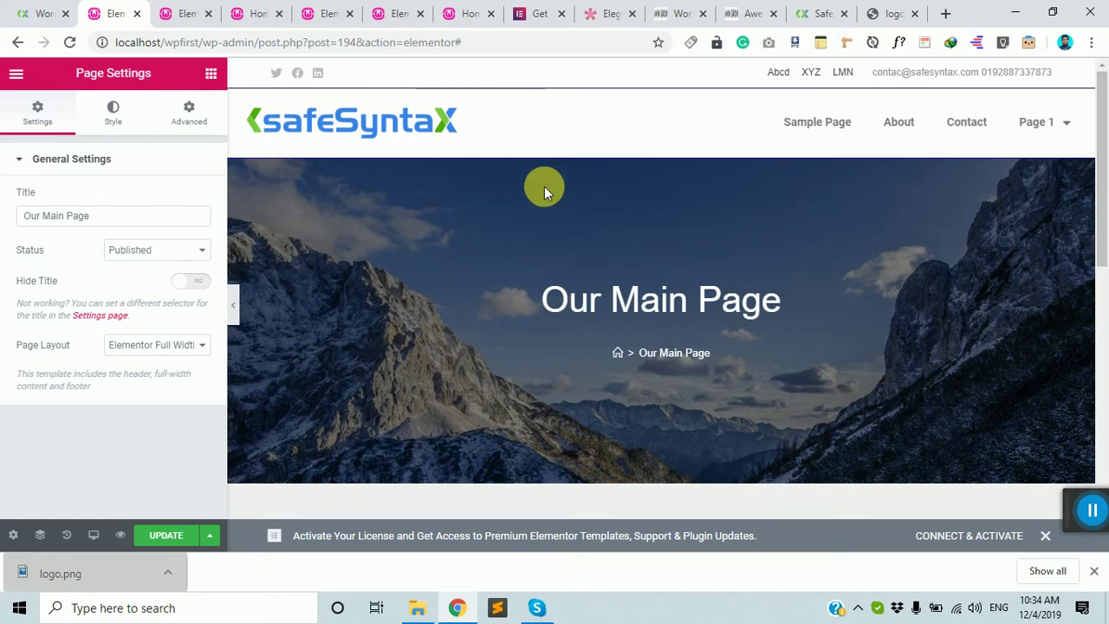
- Open the template's WordPress dashboard edit screen in a separate browser tab and return to the Elementor editor
left_click(17, 73)
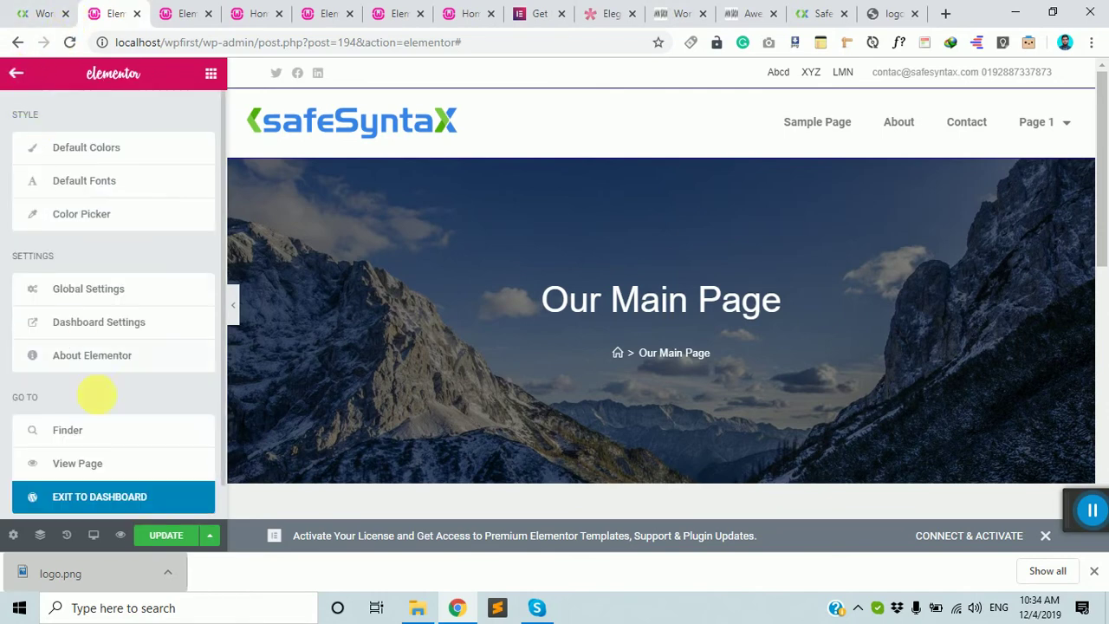
left_click(102, 499)
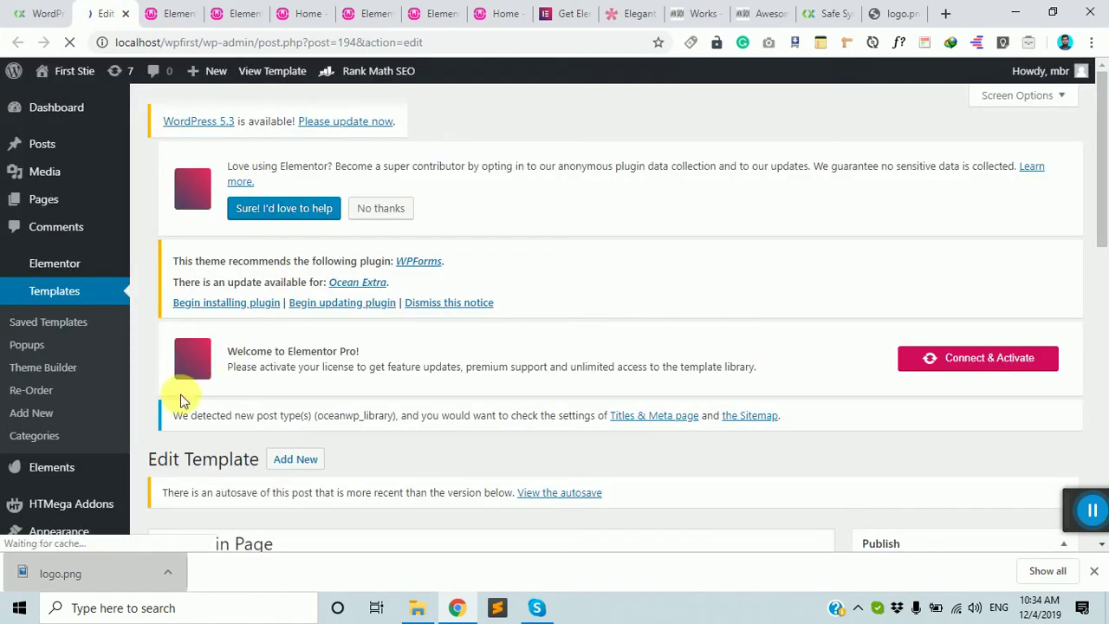
left_click(160, 13)
- Add a Slides widget to the empty content area between the title banner and the footer
scroll(425, 447, "down", 5)
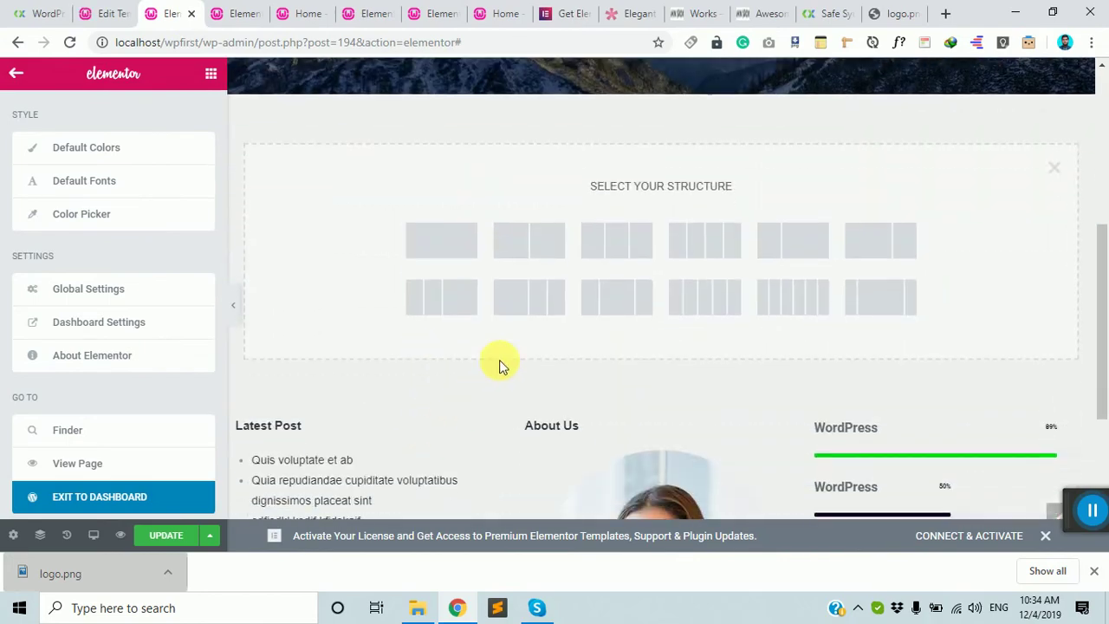
scroll(715, 200, "up", 1)
scroll(404, 124, "up", 4)
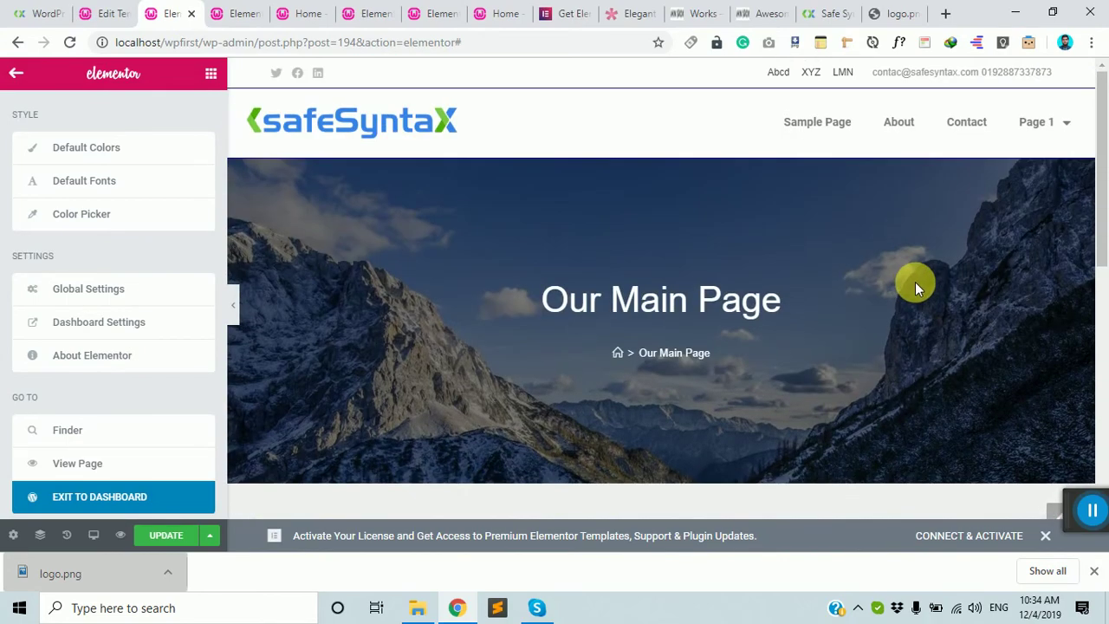
scroll(915, 282, "down", 3)
scroll(901, 243, "up", 3)
scroll(832, 260, "down", 4)
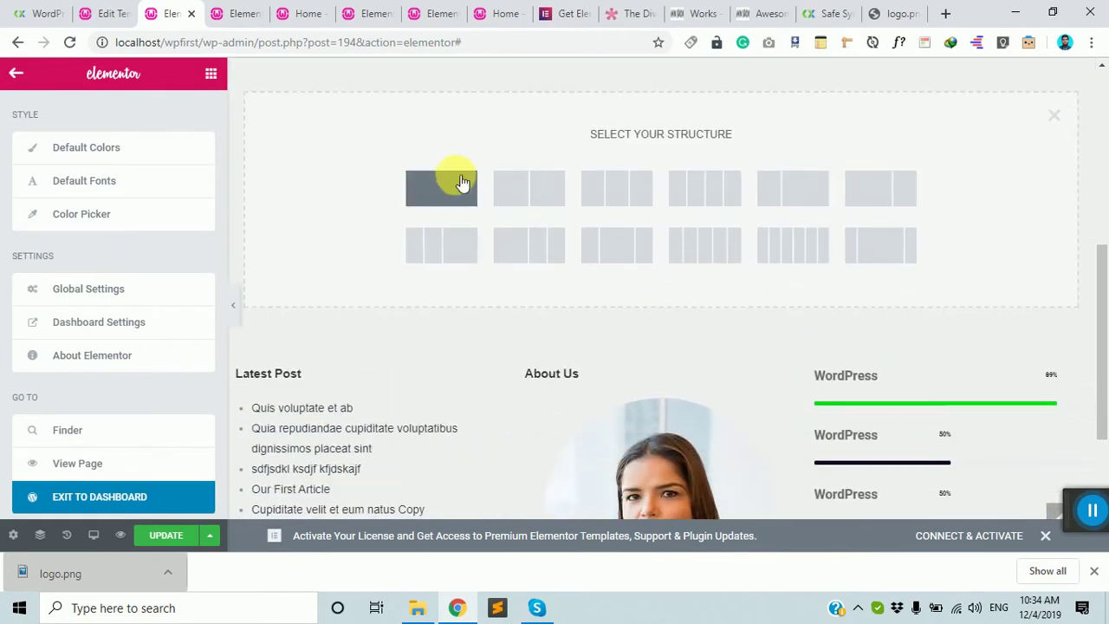
left_click(218, 71)
scroll(133, 416, "down", 5)
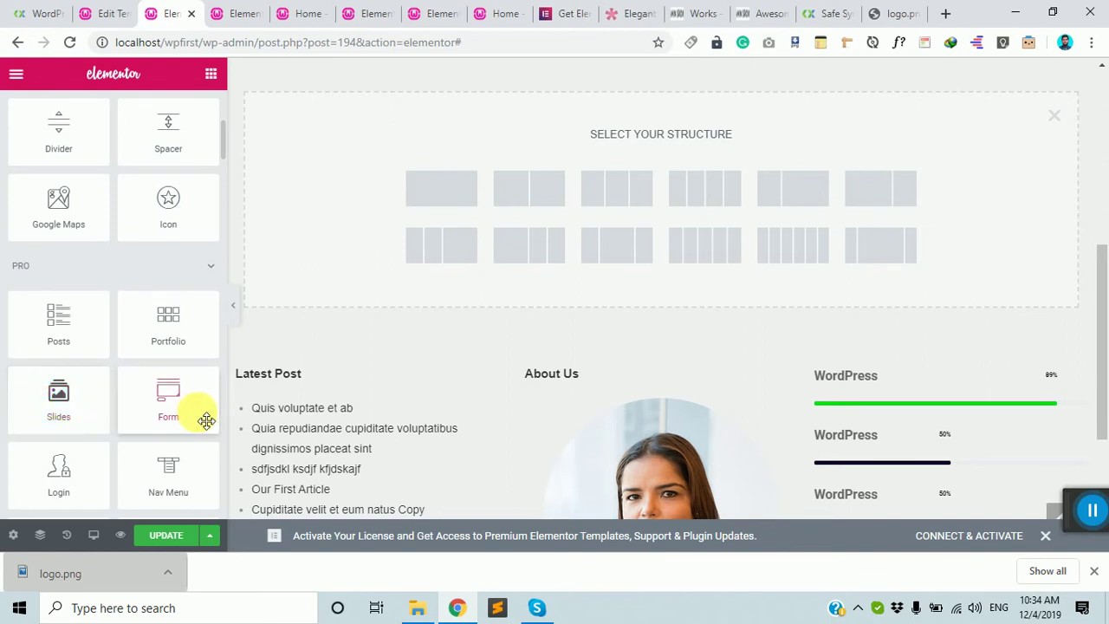
left_click_drag(62, 413, 511, 157)
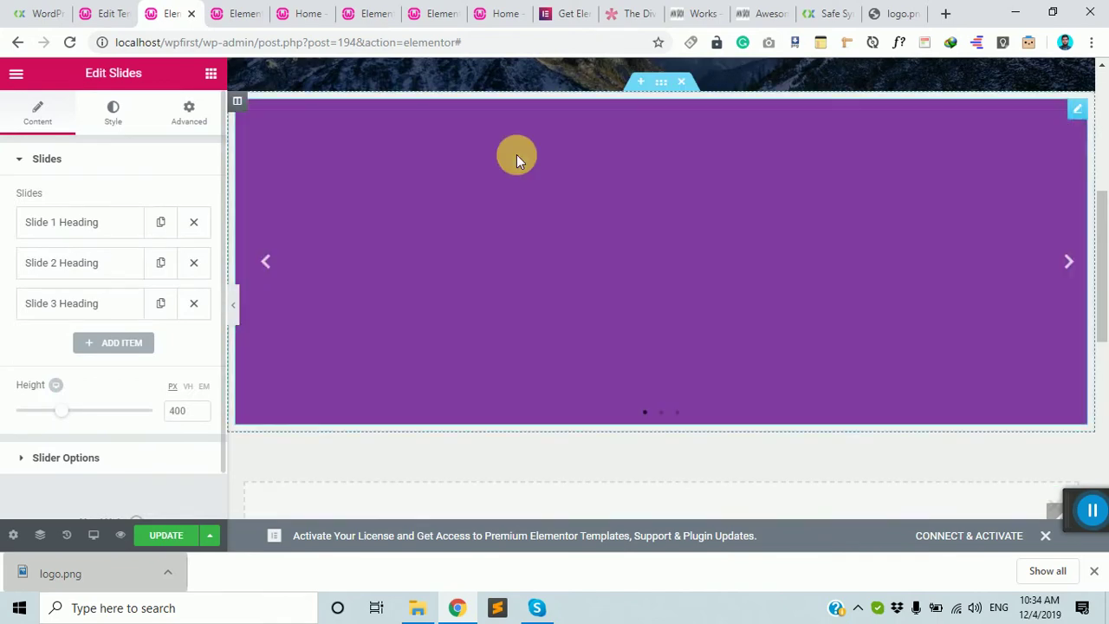
- Advance the slider to the third slide and preview its width without the editing controls
left_click(1069, 262)
left_click(1069, 263)
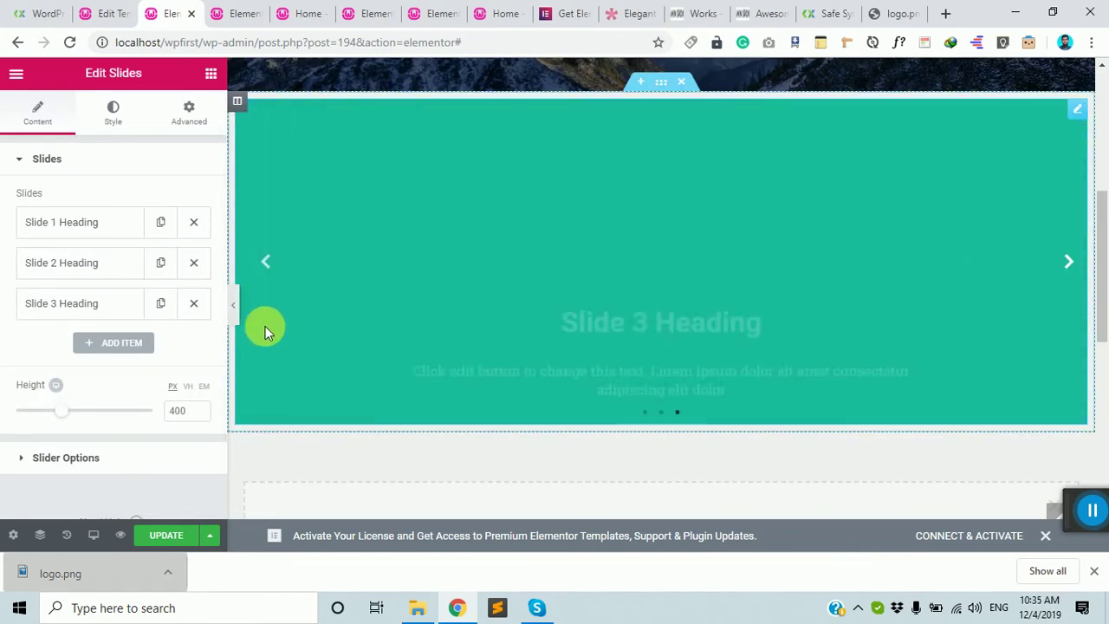
left_click(242, 306)
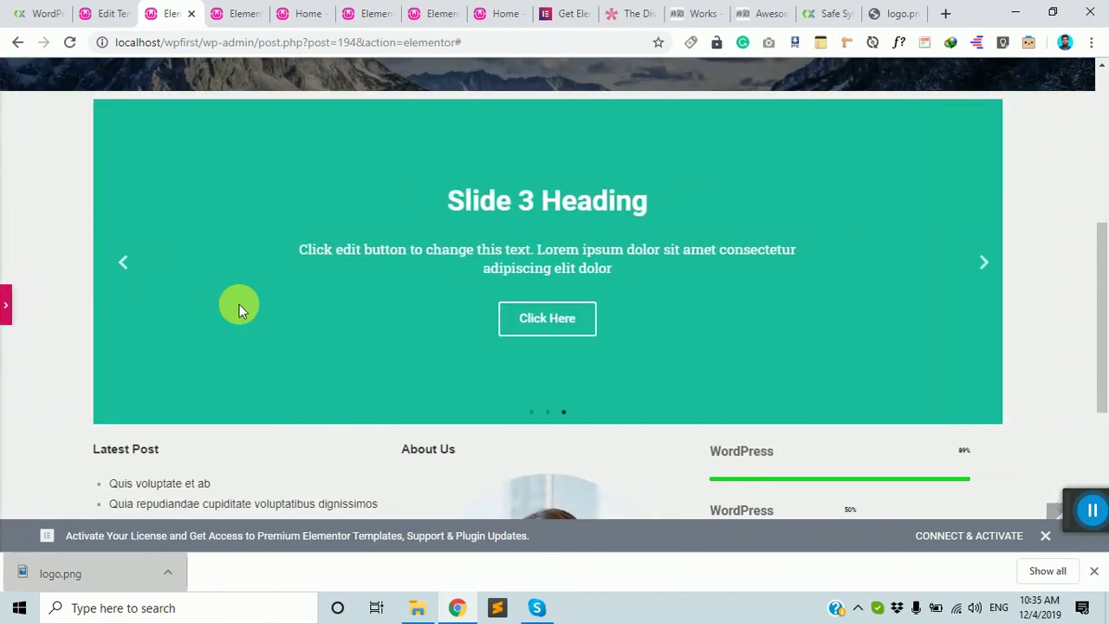
left_click(9, 305)
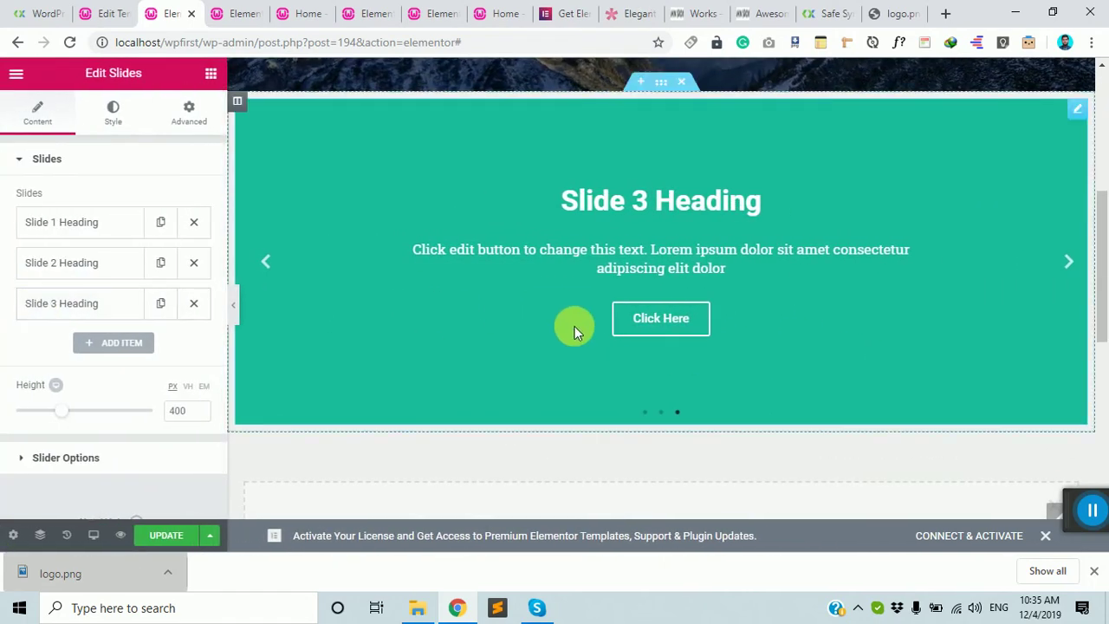
- Enable Stretch Section for the section holding the slider and preview the result
left_click(661, 85)
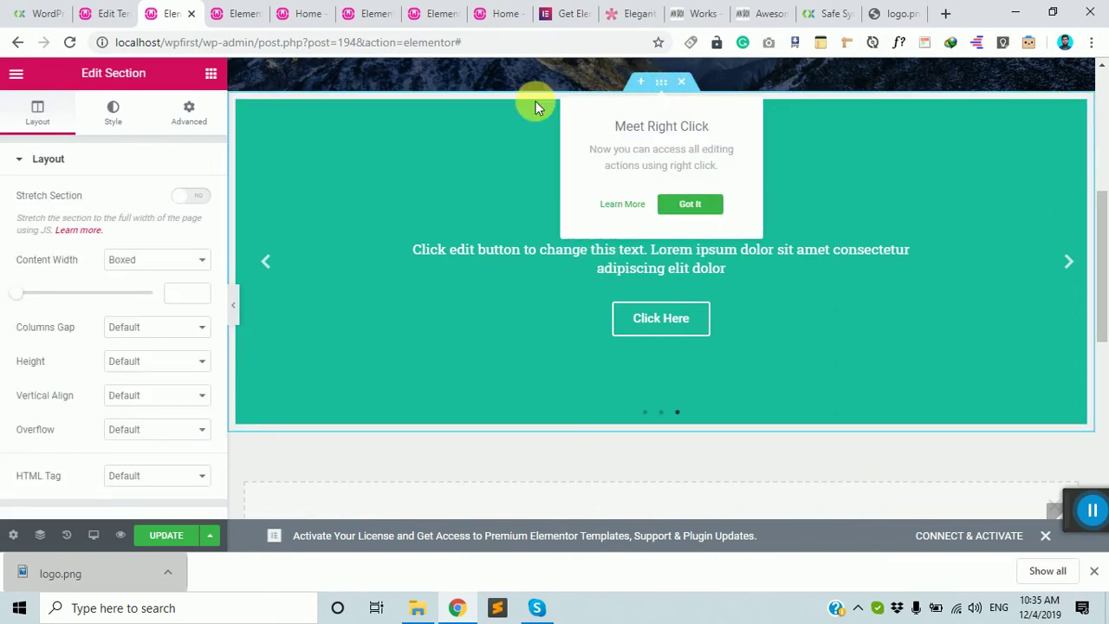
left_click(197, 204)
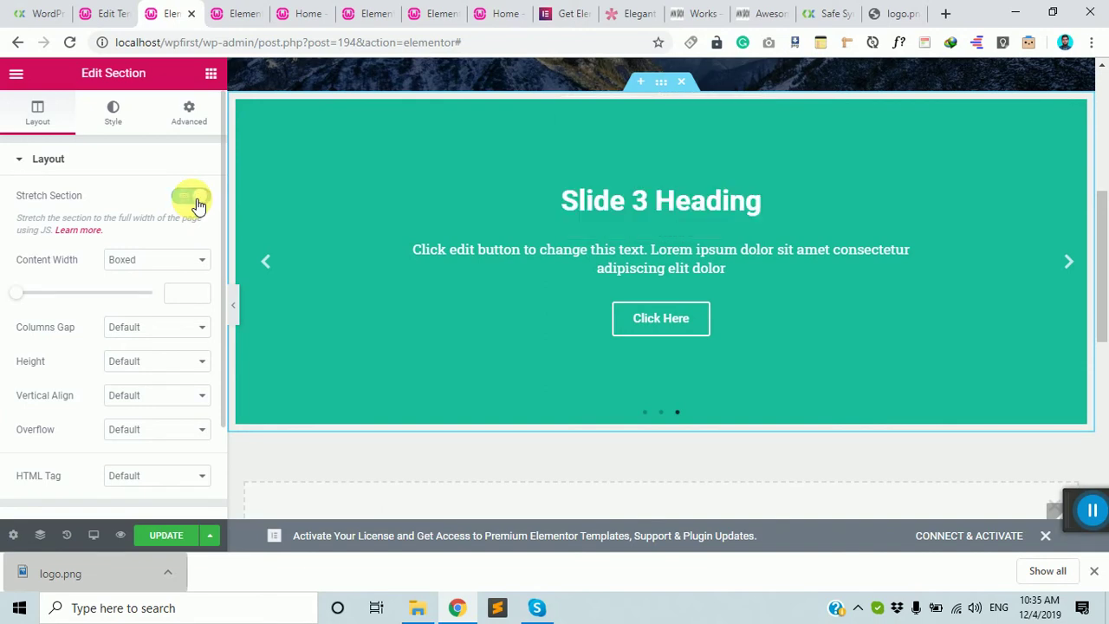
left_click(233, 305)
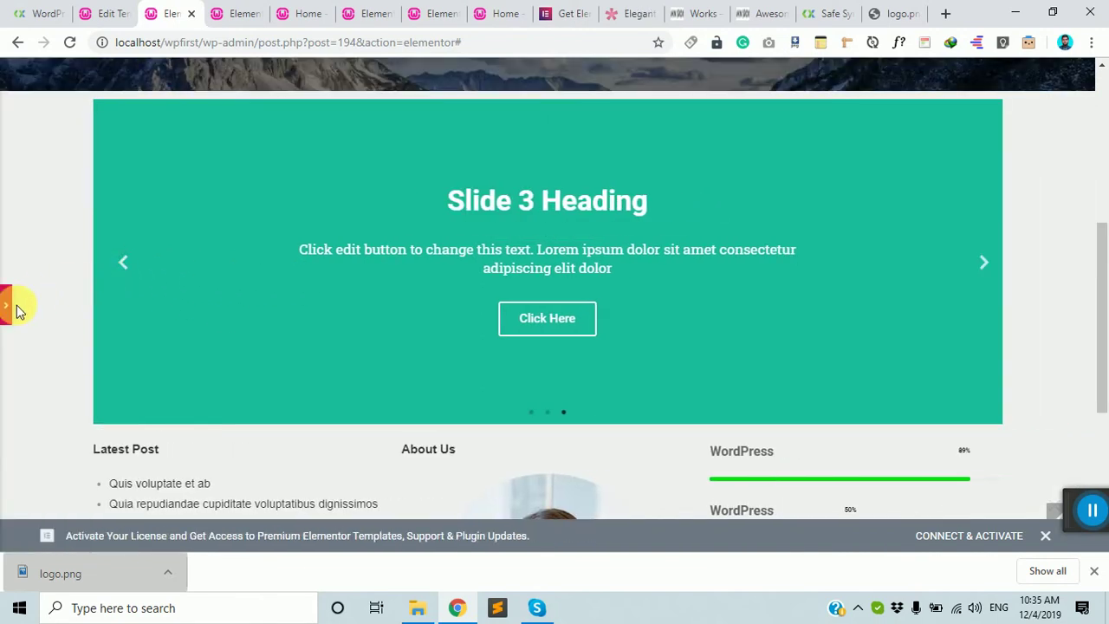
left_click(6, 305)
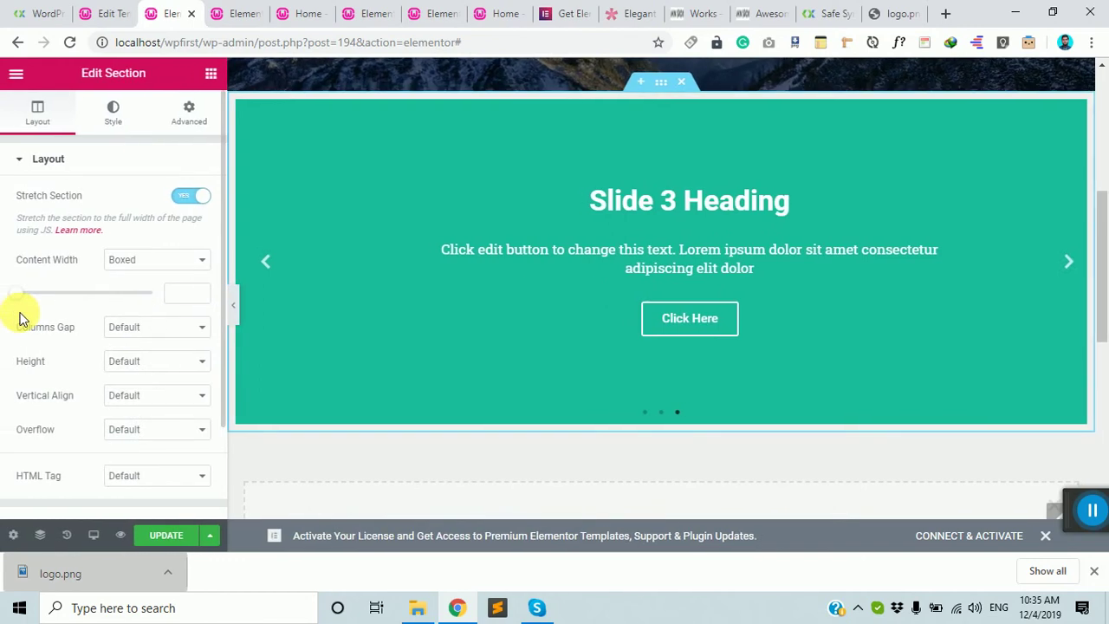
- Set the slider section's Content Width to Full Width and preview the result
left_click(166, 264)
left_click(156, 291)
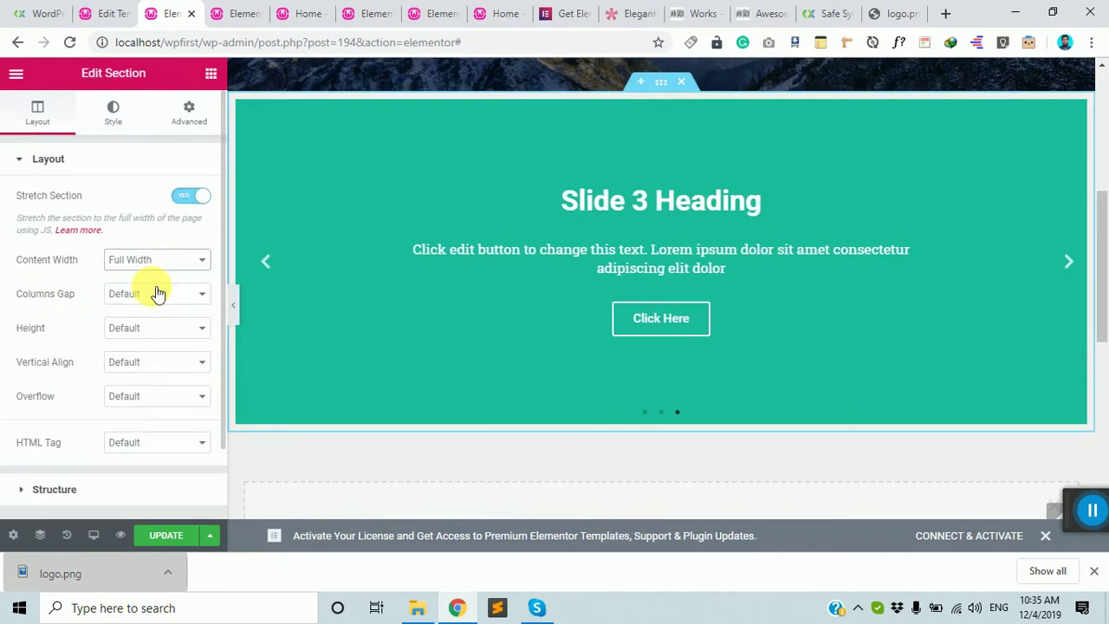
left_click(233, 303)
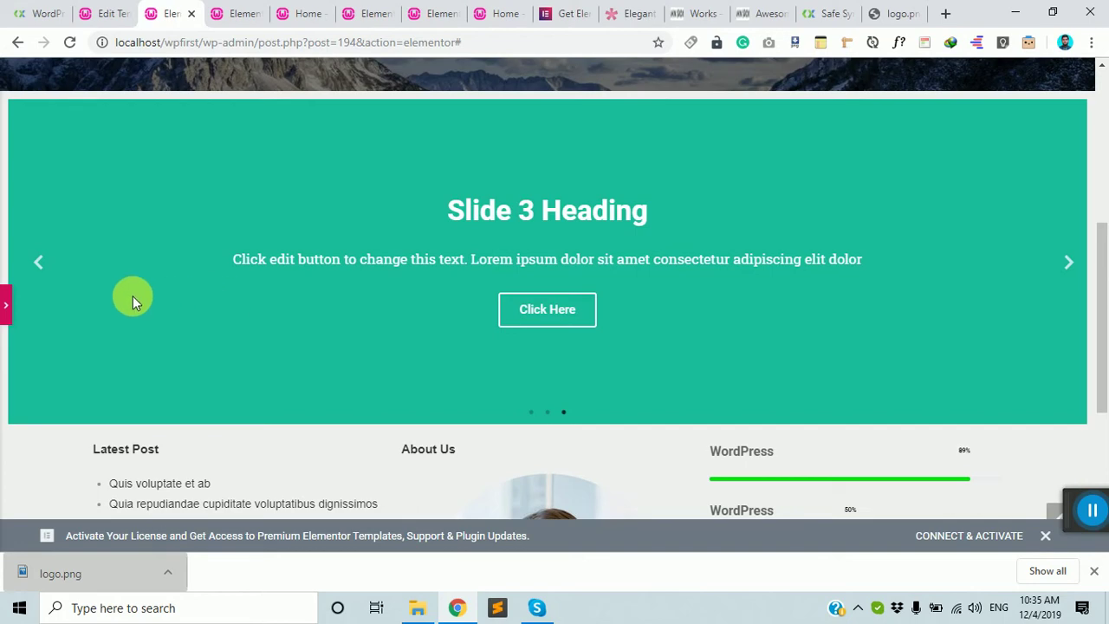
left_click(6, 304)
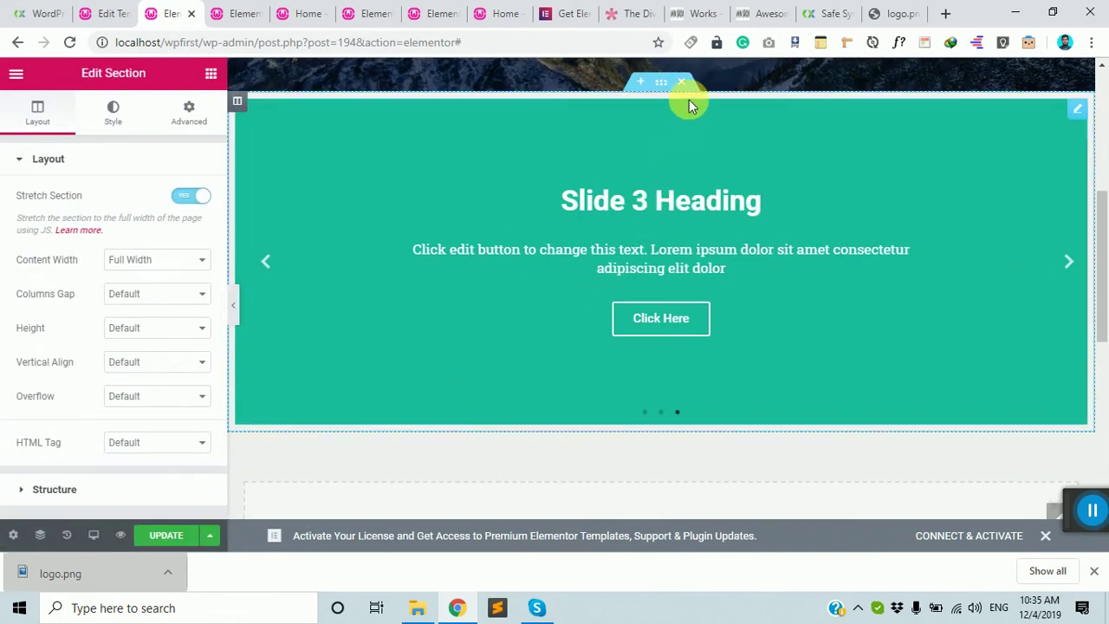
- Edit the background of Slide 1 and start uploading an image file for it
left_click(1081, 113)
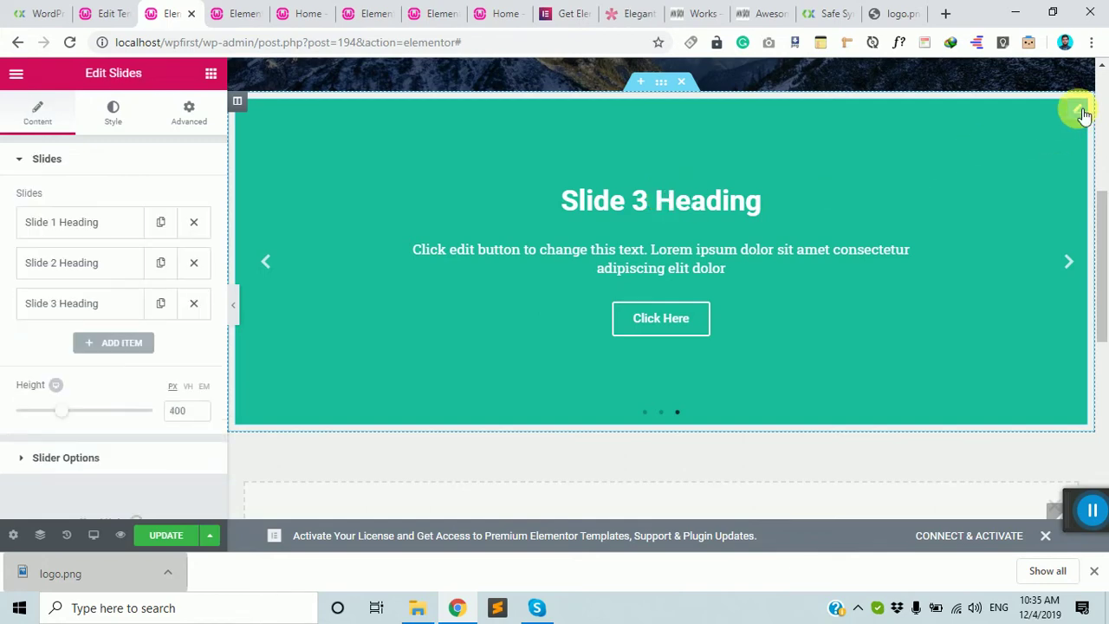
left_click(90, 222)
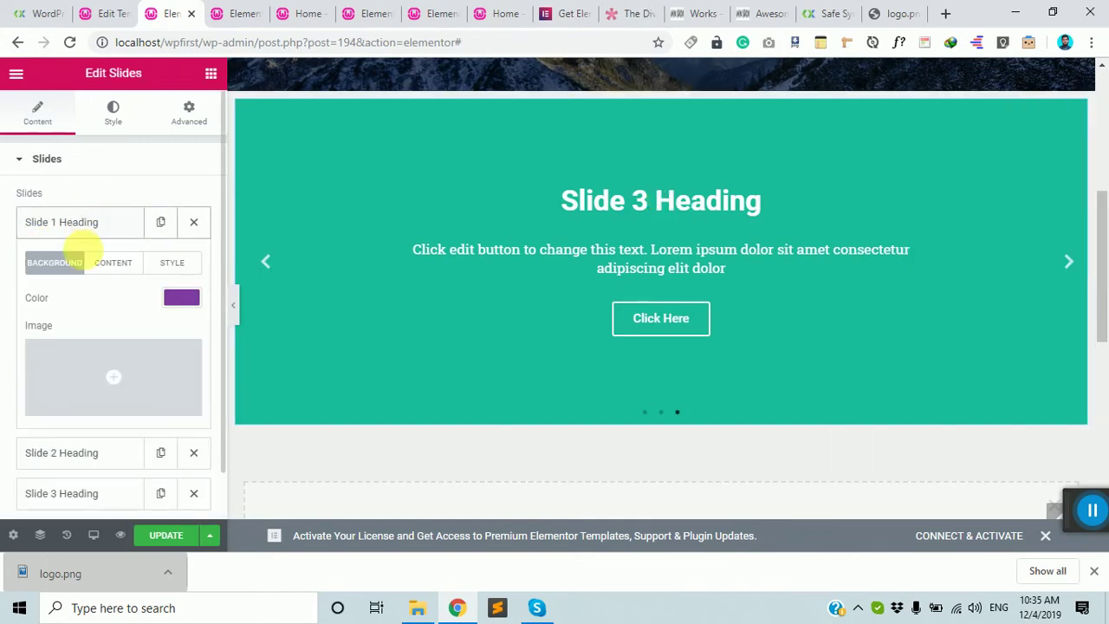
left_click(92, 370)
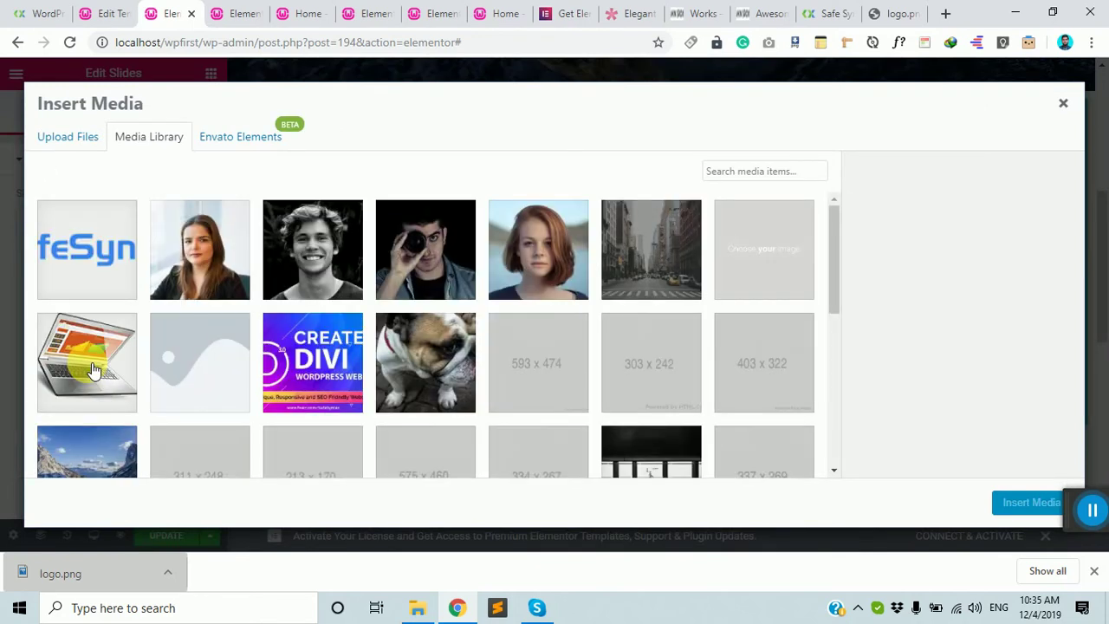
left_click(78, 136)
left_click(539, 334)
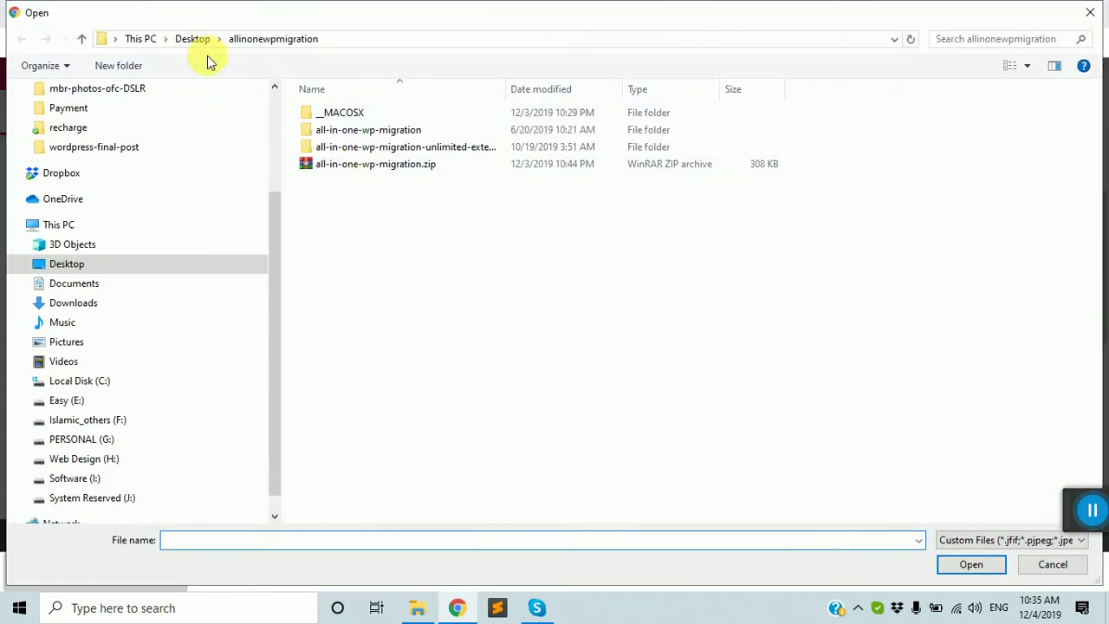
- Look through the Desktop and its images folder for a suitable slide background image
left_click(192, 38)
left_click(601, 329)
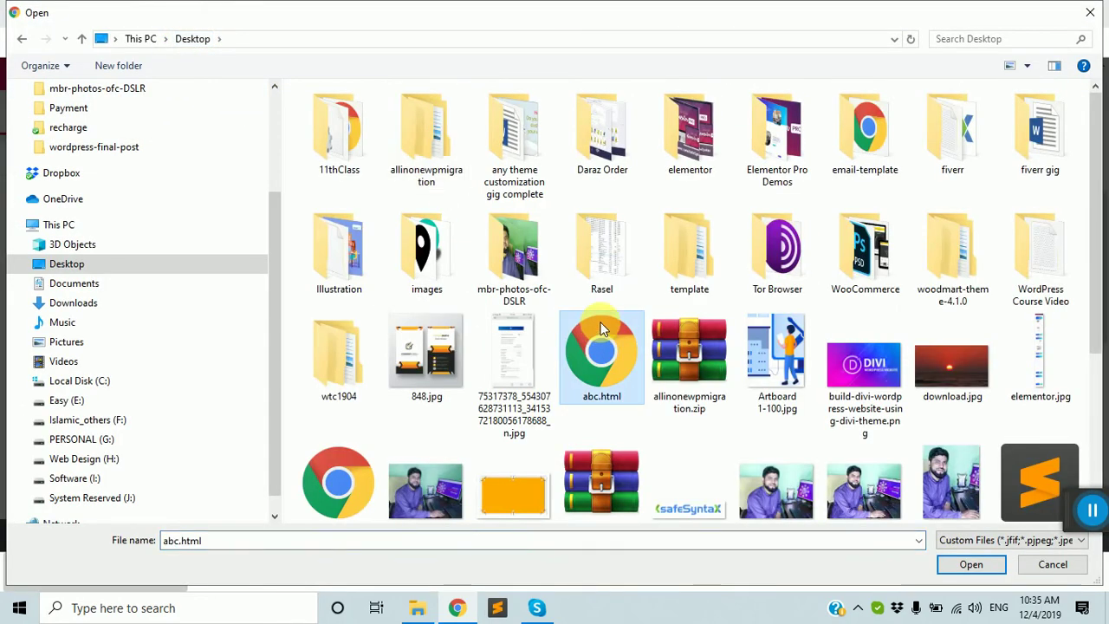
double_click(411, 260)
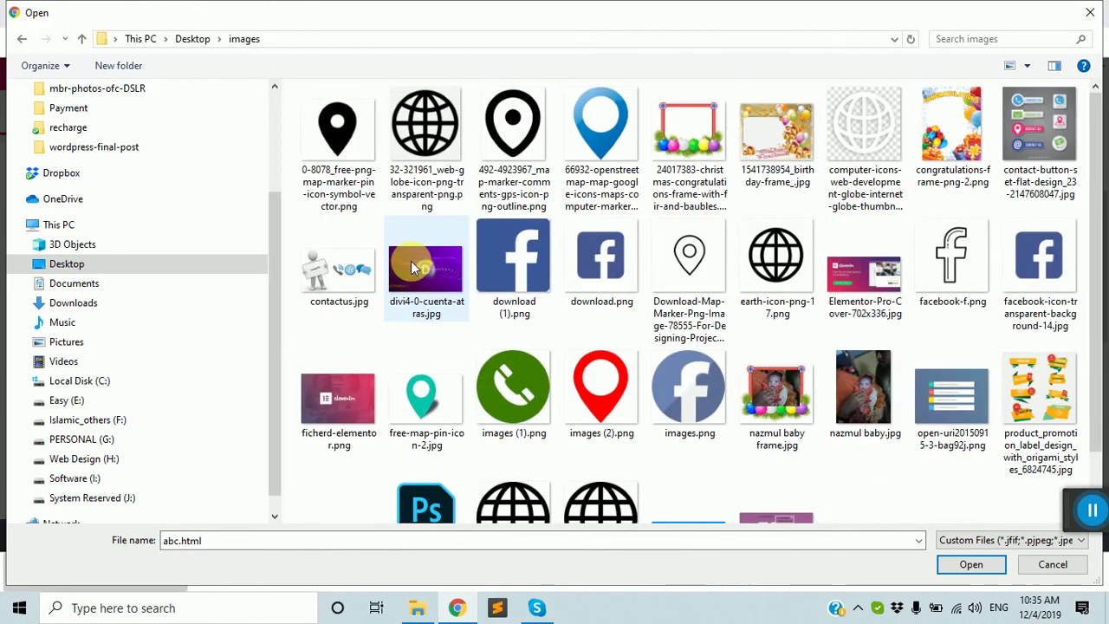
left_click(220, 39)
left_click(192, 39)
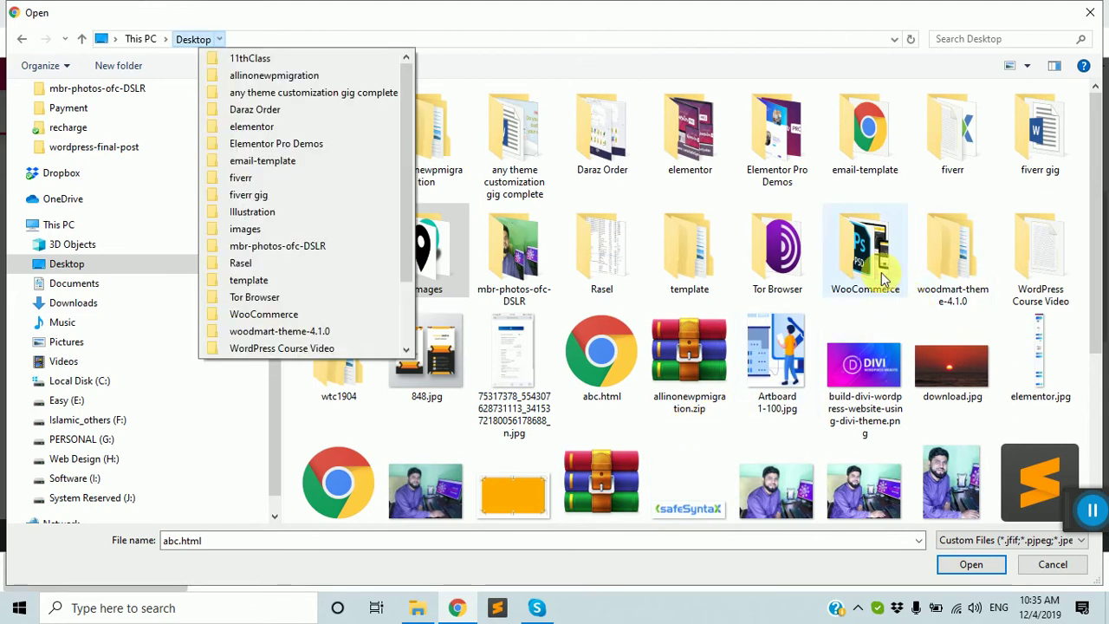
type("do")
type("d.jpg")
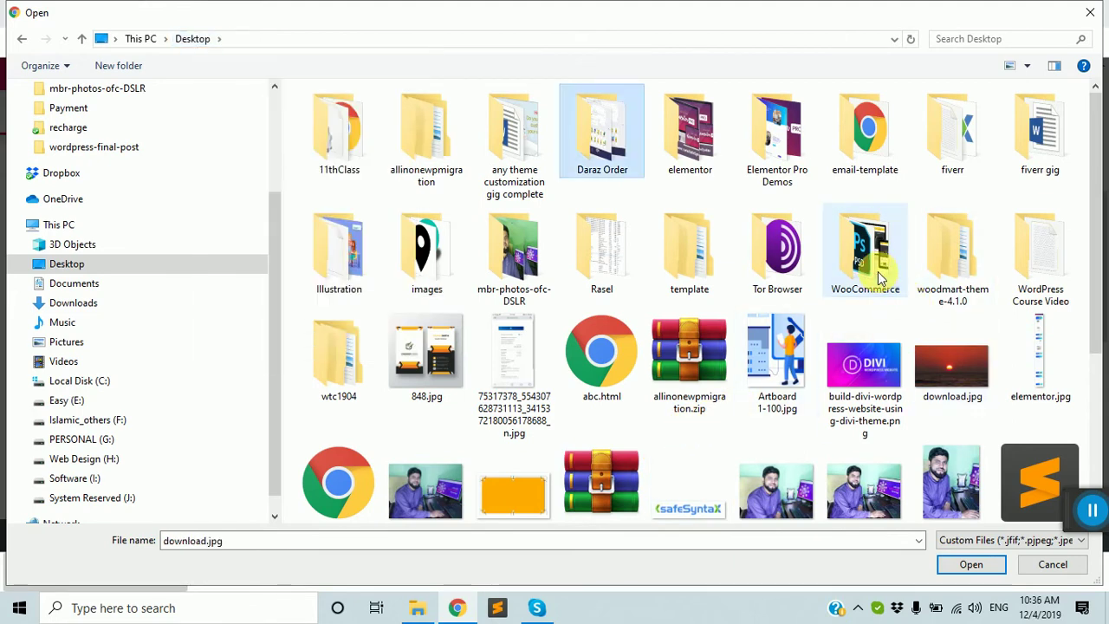
scroll(878, 277, "down", 1)
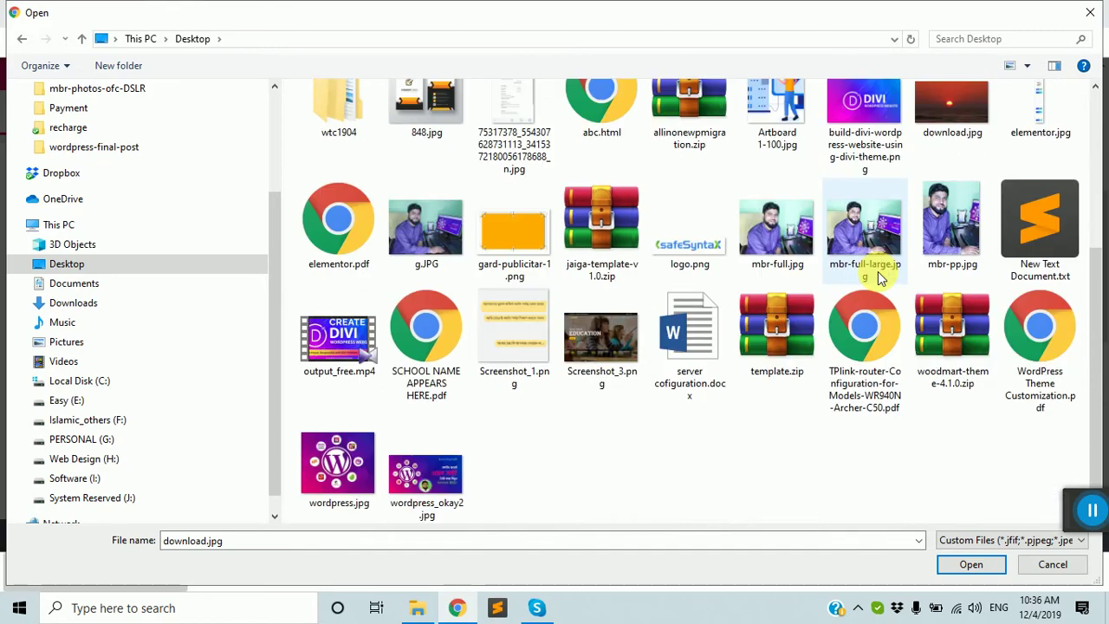
scroll(877, 276, "up", 2)
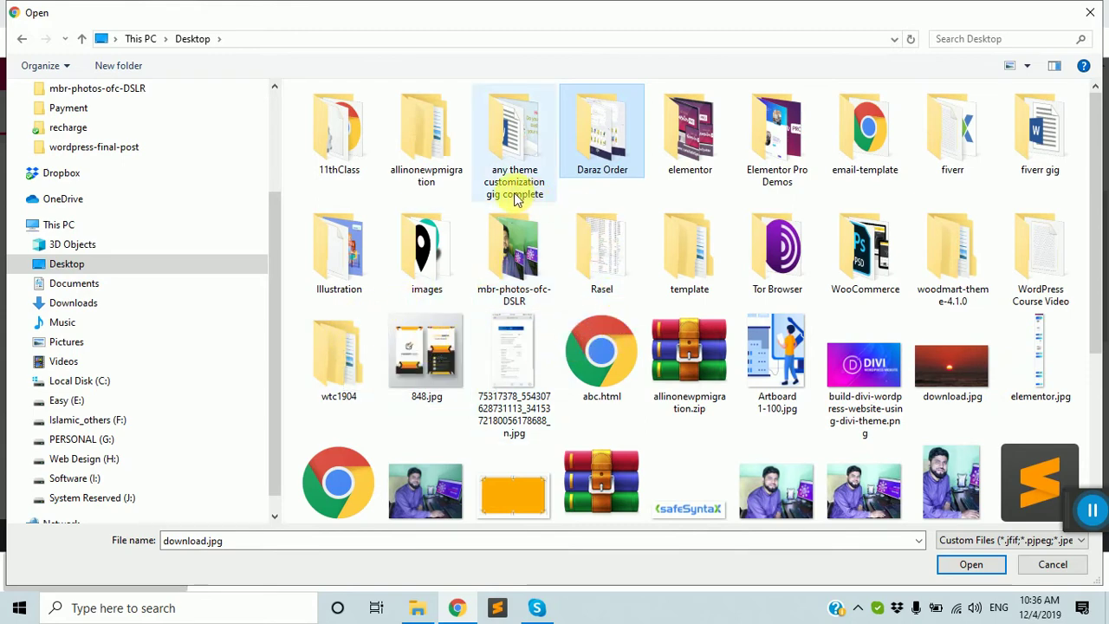
scroll(408, 407, "down", 3)
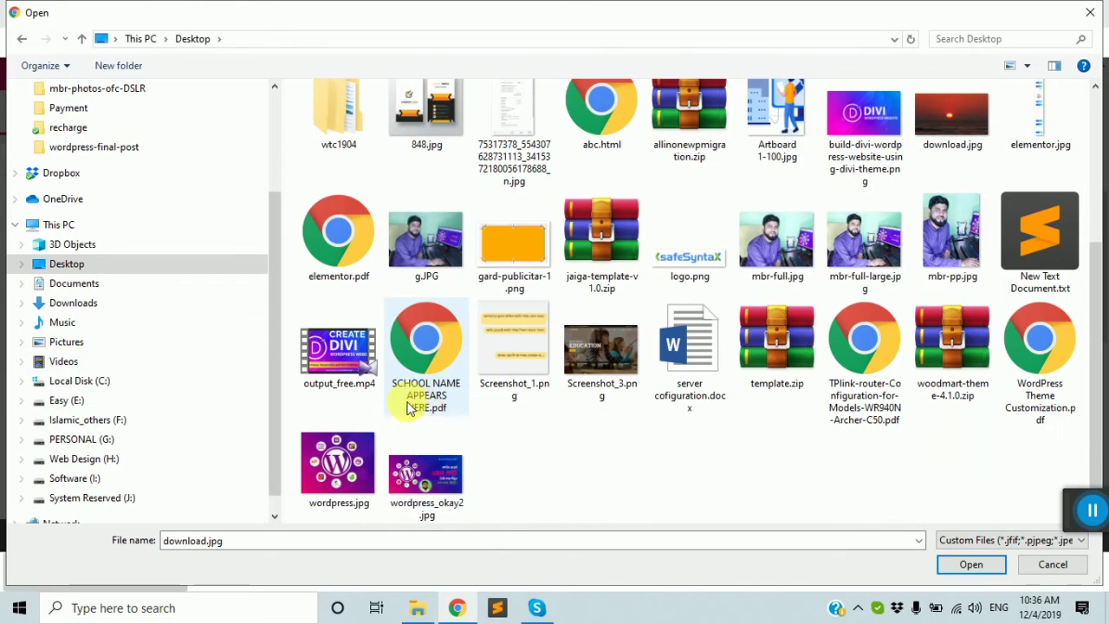
scroll(69, 290, "up", 3)
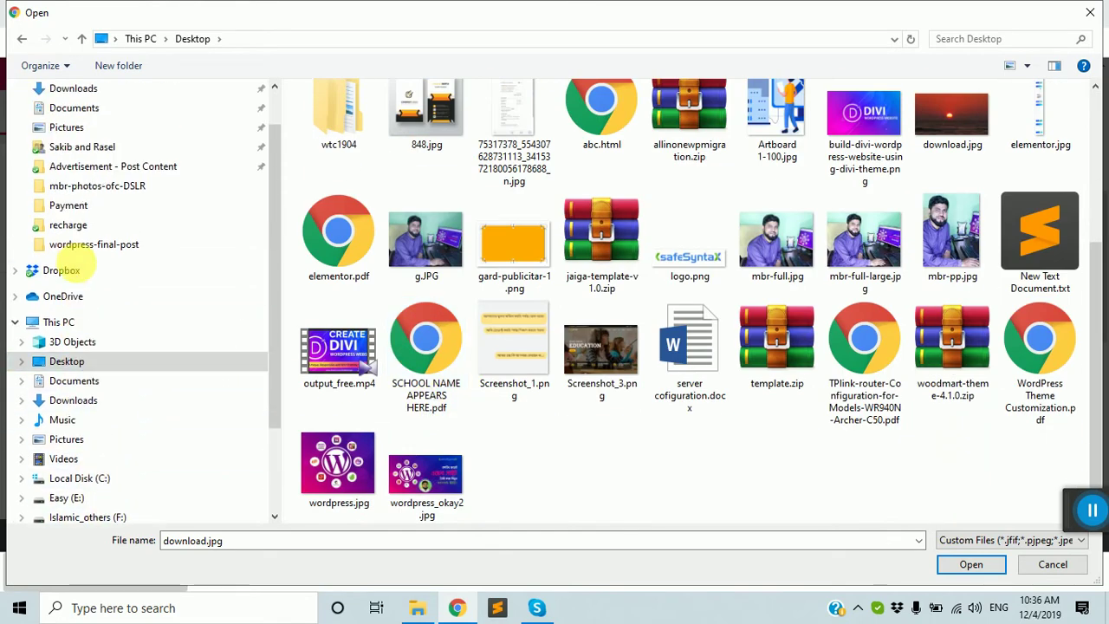
- Browse Dropbox's WebDesign template projects to the assets/images folder of travelove-10-28-18 under ThemeForestProject/travelove
left_click(65, 270)
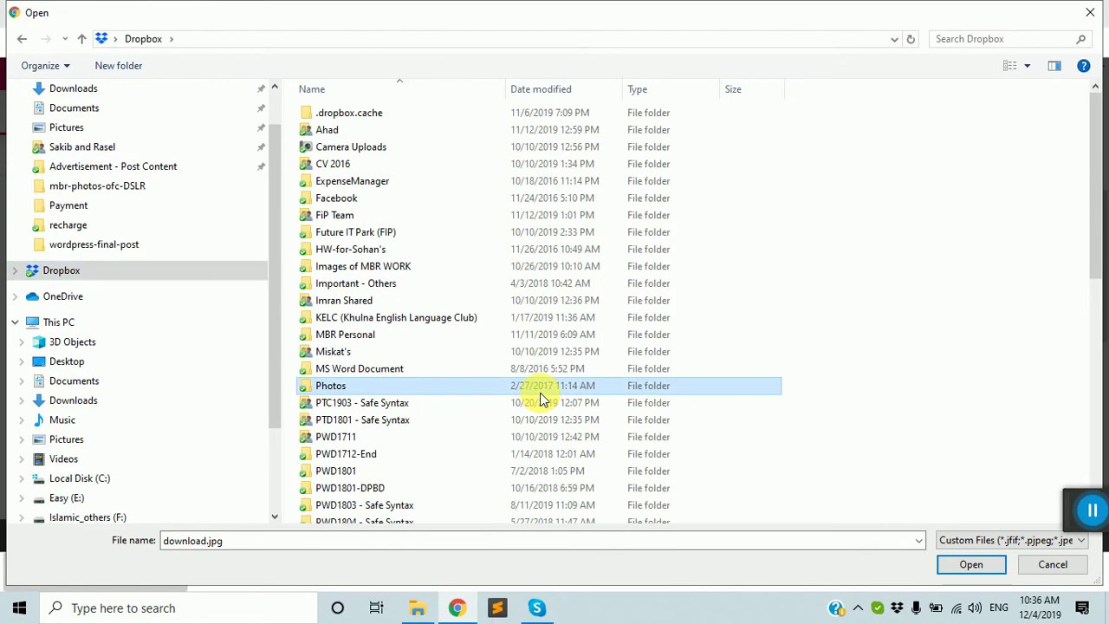
scroll(540, 399, "down", 10)
key("Return")
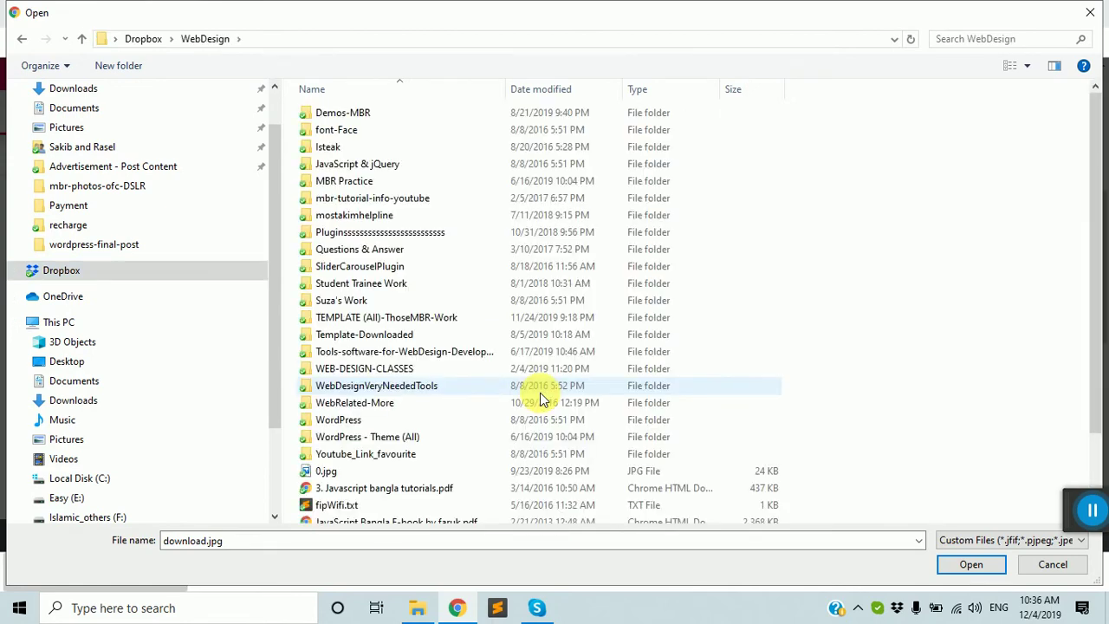
double_click(402, 318)
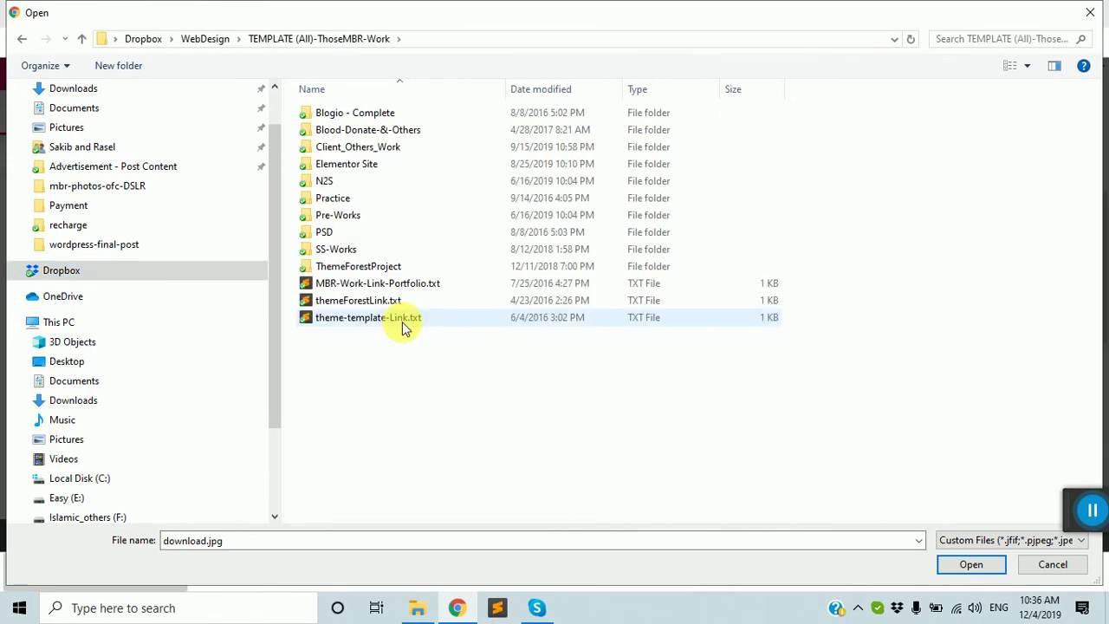
double_click(364, 265)
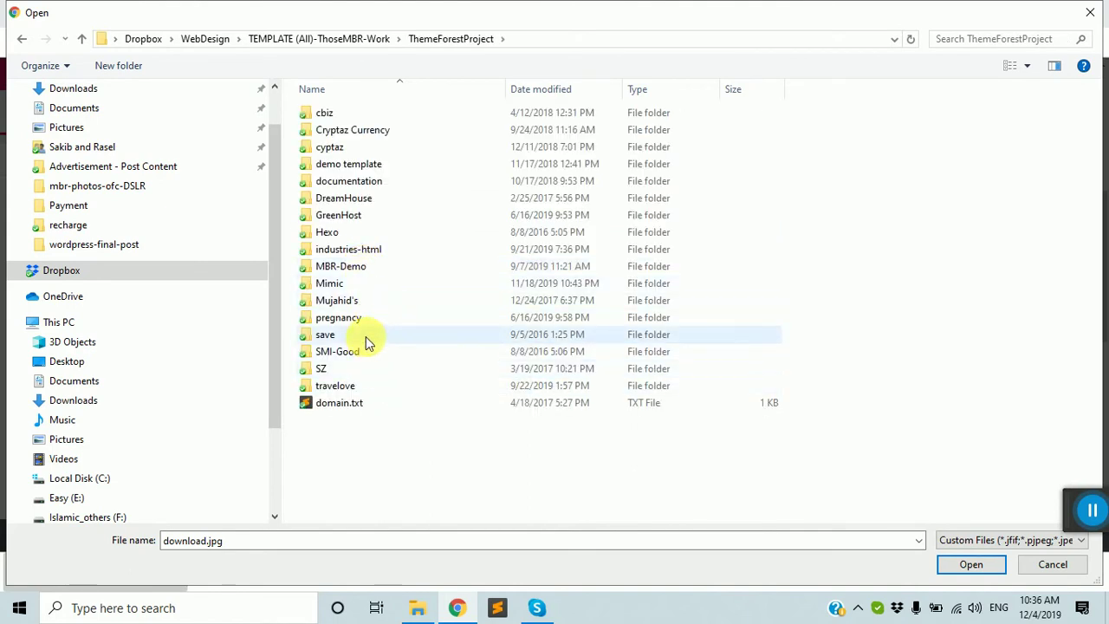
double_click(370, 387)
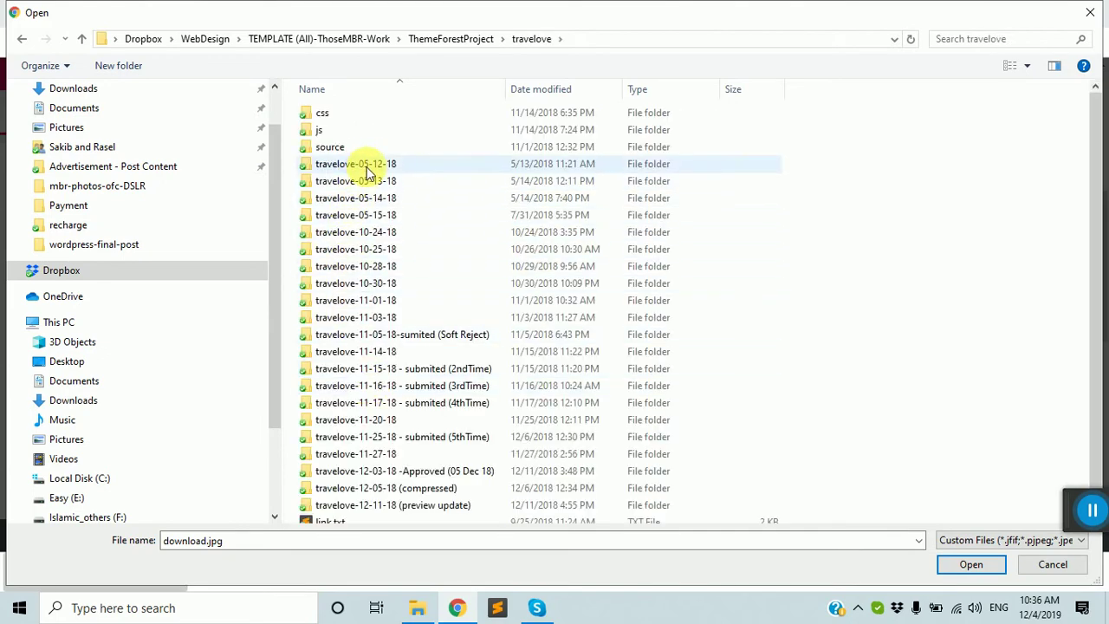
double_click(351, 265)
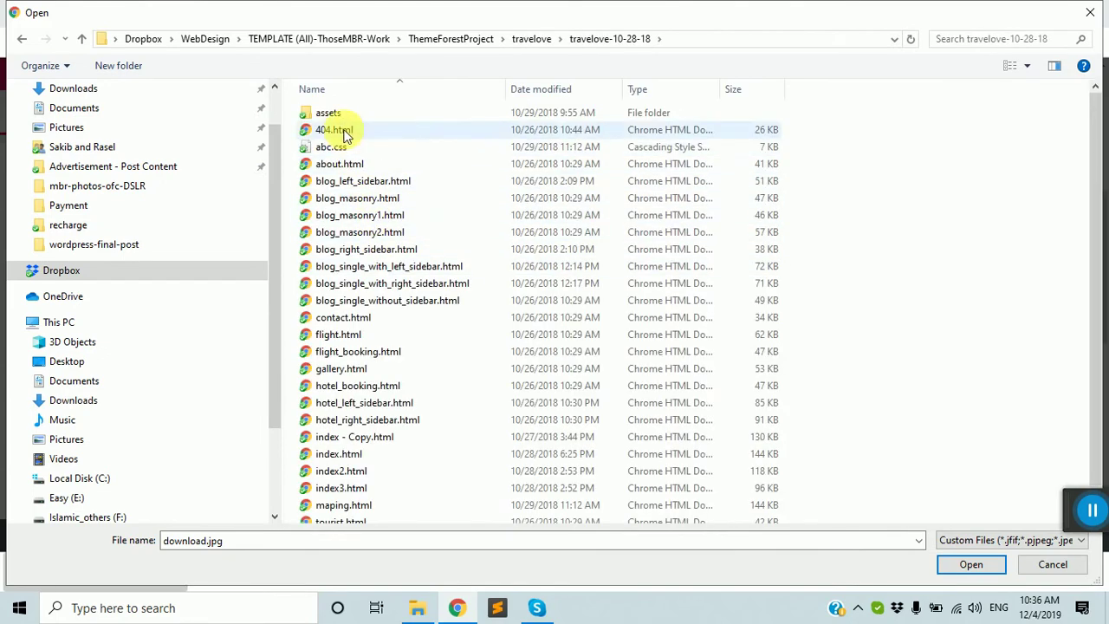
double_click(342, 112)
double_click(349, 183)
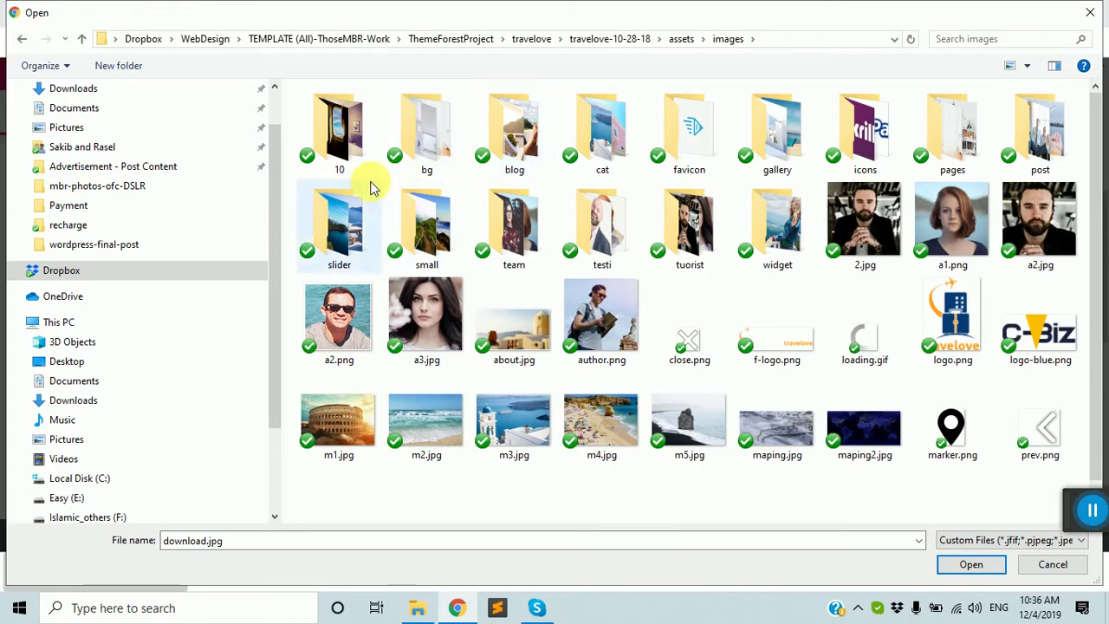
- Upload 1.jpg, 2.jpg and 3.jpg from the slider subfolder to the media library
key("s")
key("m")
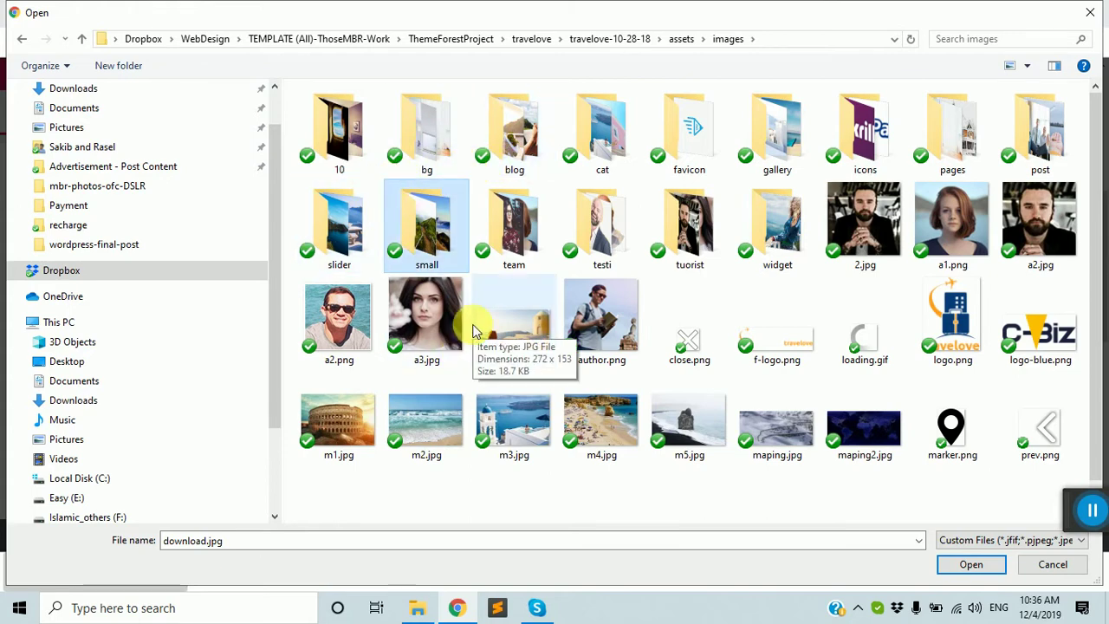
double_click(340, 224)
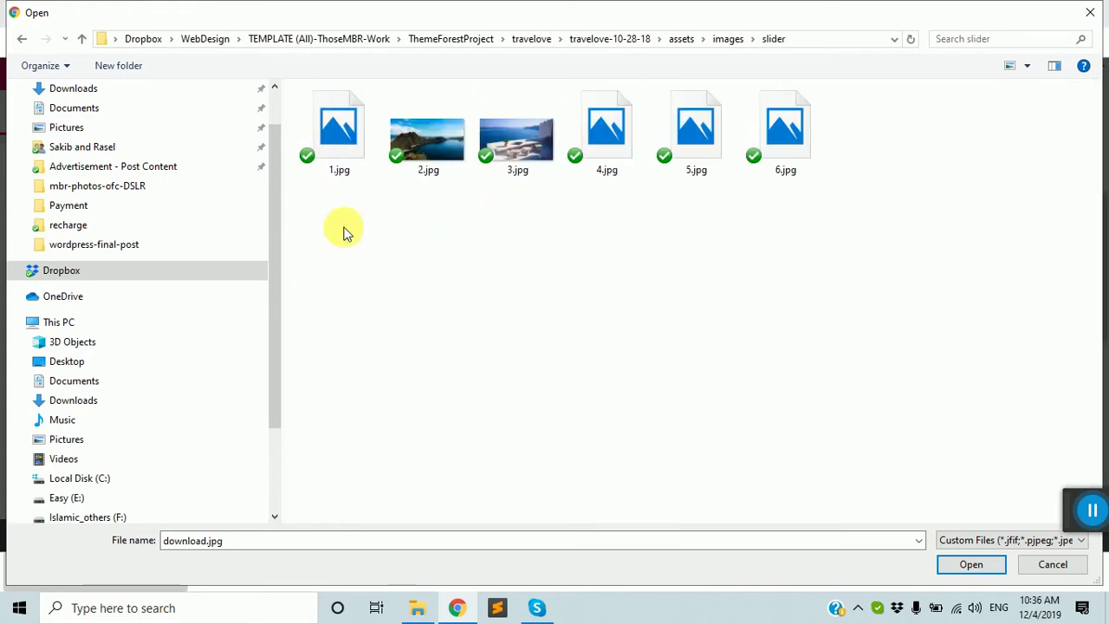
left_click_drag(537, 274, 334, 136)
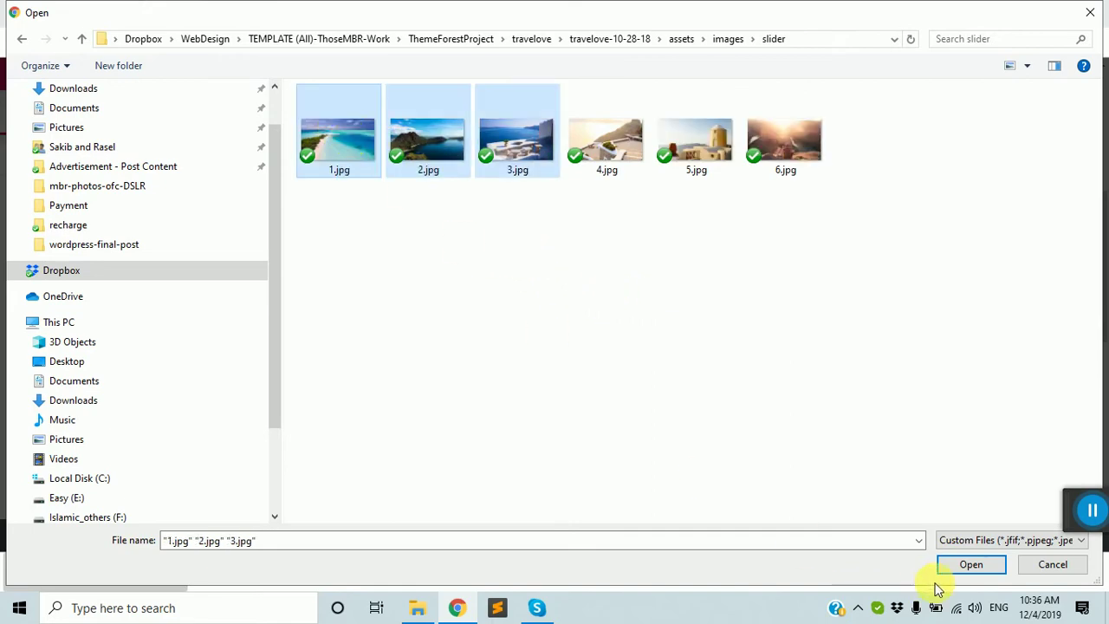
left_click(975, 567)
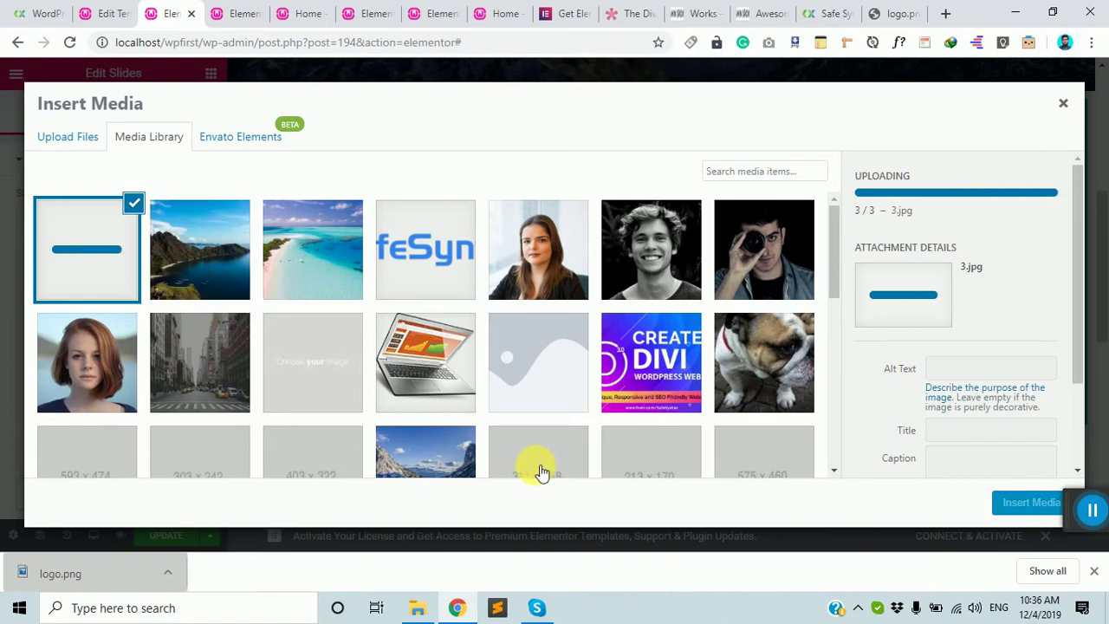
- Insert the uploaded 2.jpg as the background image of Slide 1 and check its background options
left_click(243, 251)
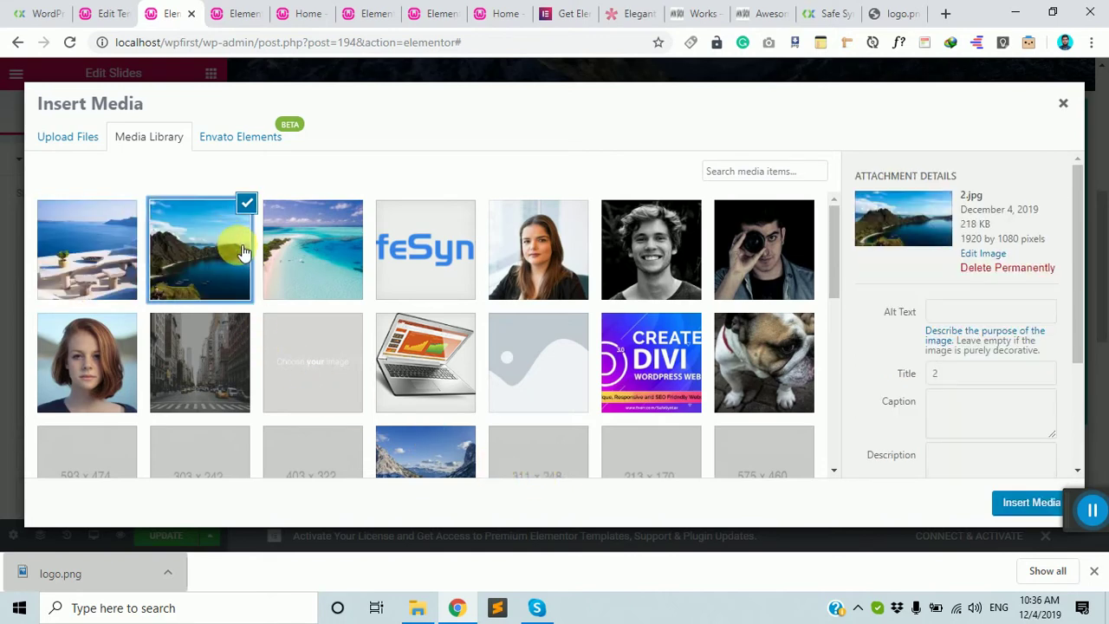
left_click(1015, 510)
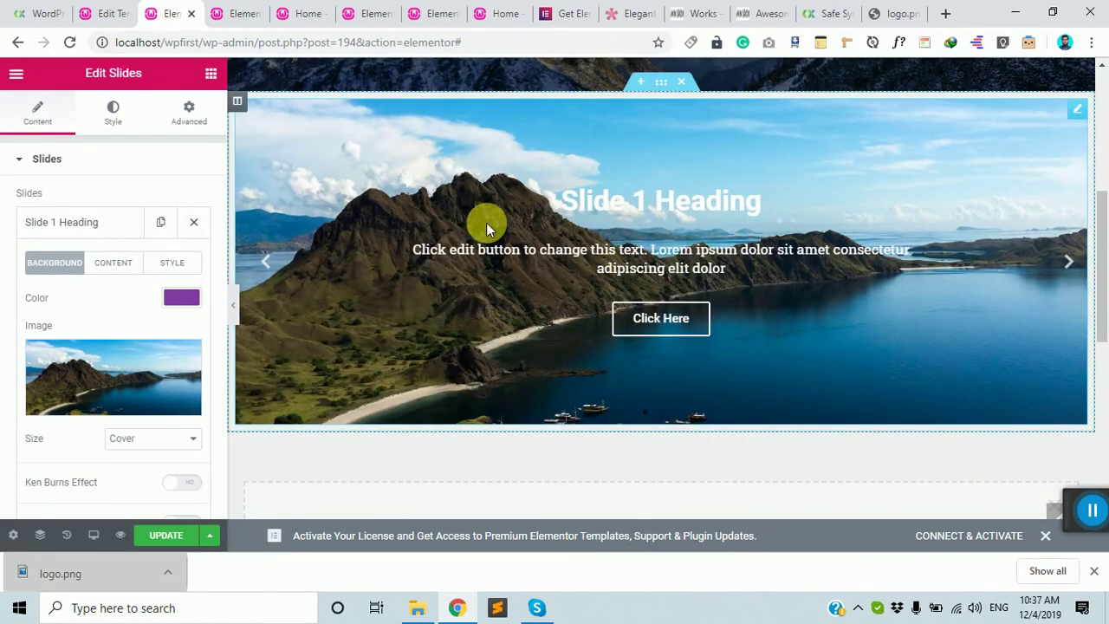
scroll(107, 340, "down", 1)
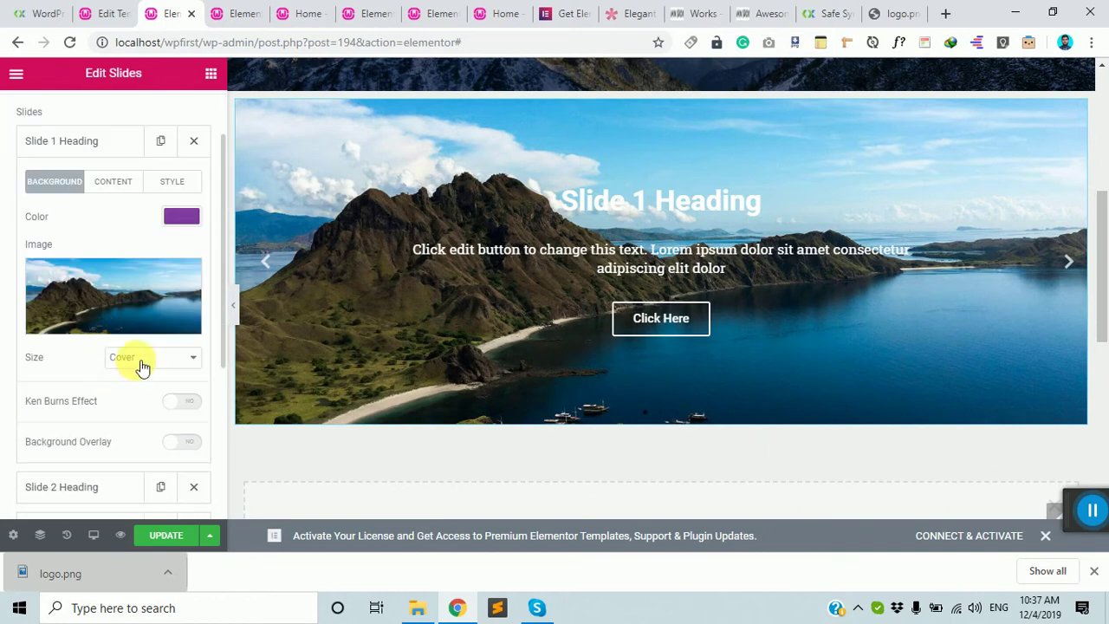
scroll(111, 408, "up", 1)
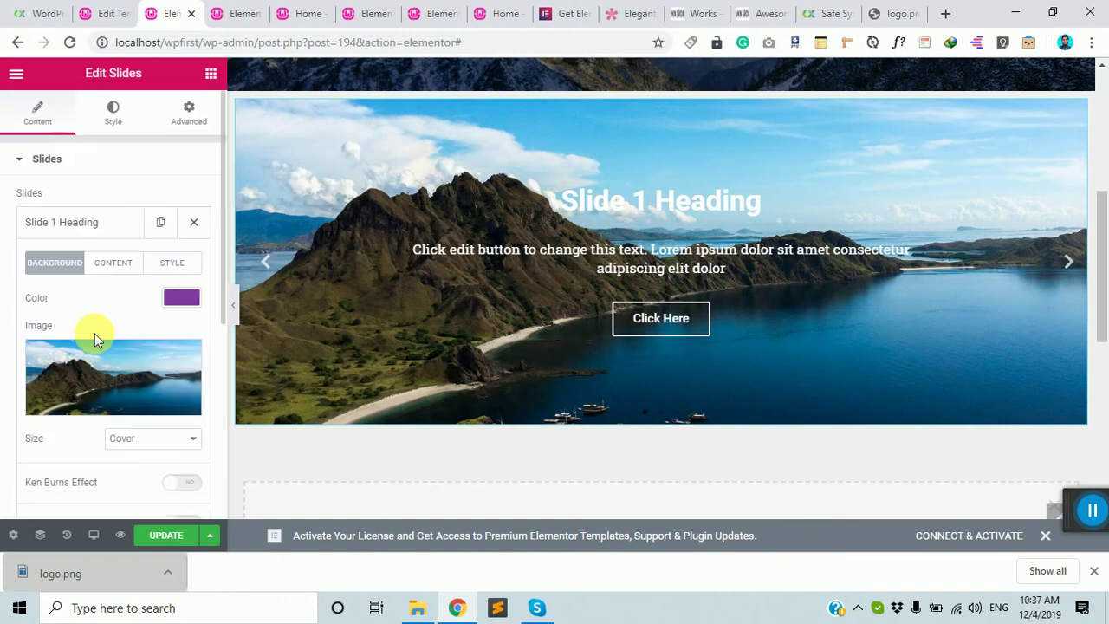
- Review Slide 1's background settings and its content settings for title, description, button text and link
left_click(83, 222)
left_click(89, 224)
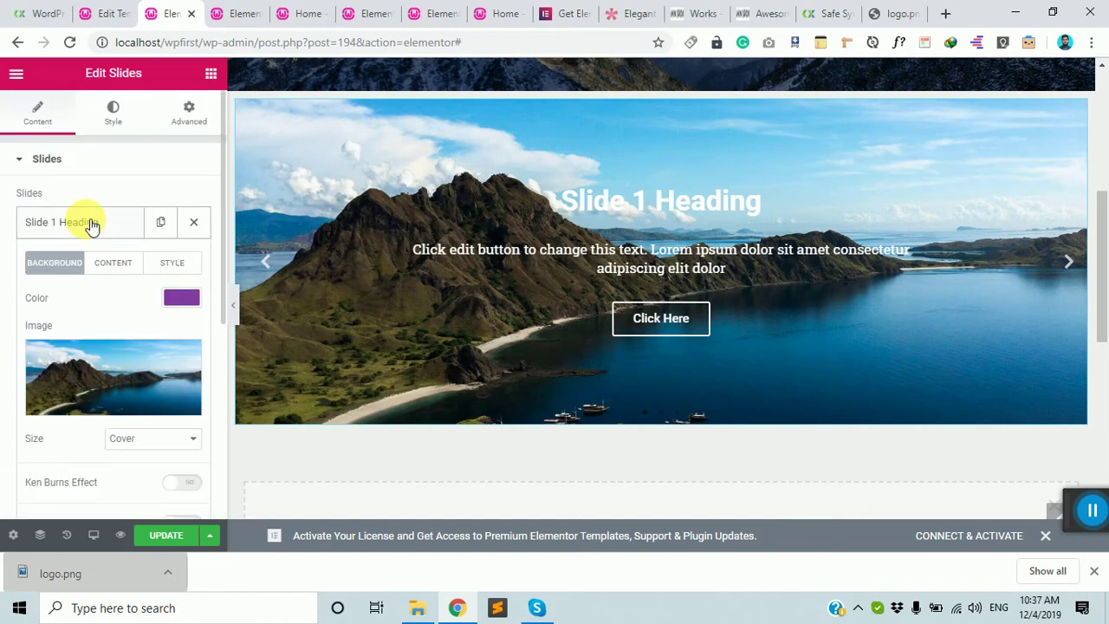
left_click(117, 268)
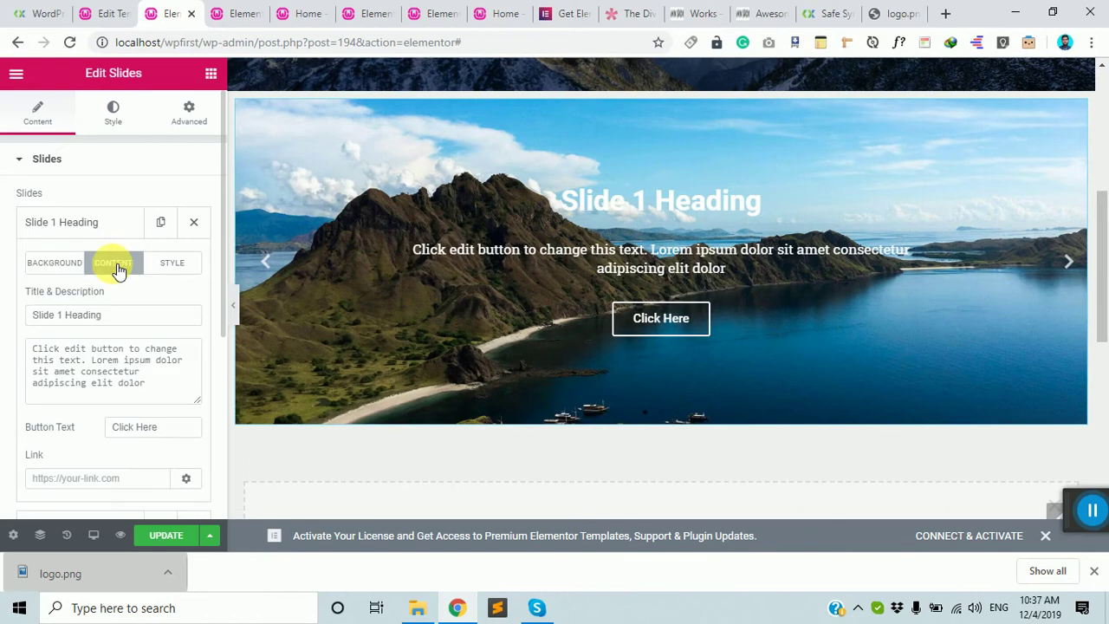
left_click(69, 275)
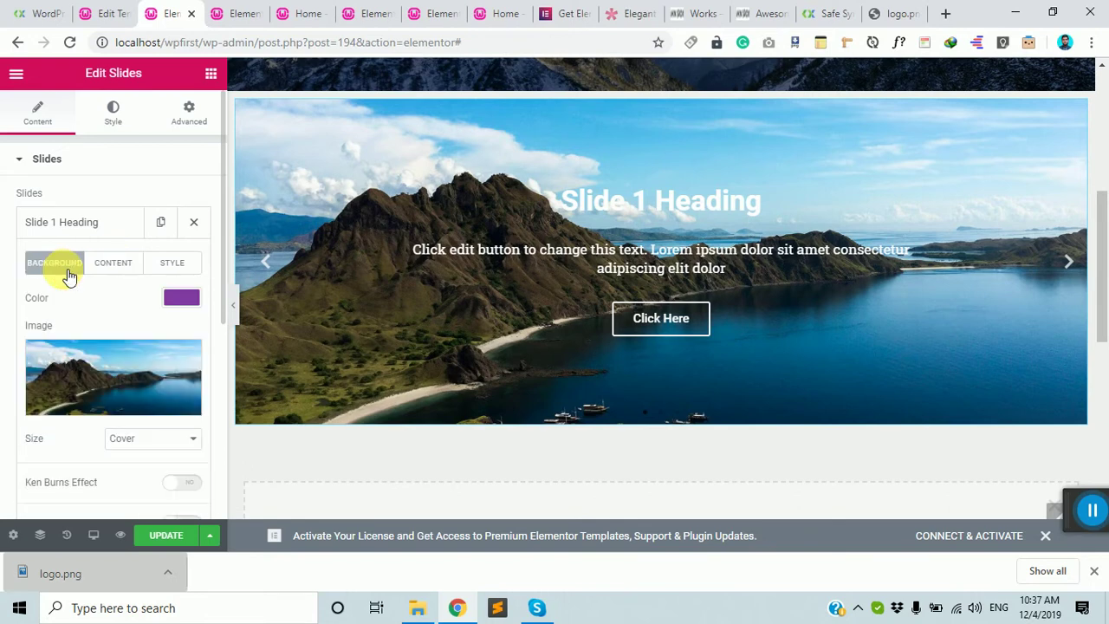
left_click(122, 270)
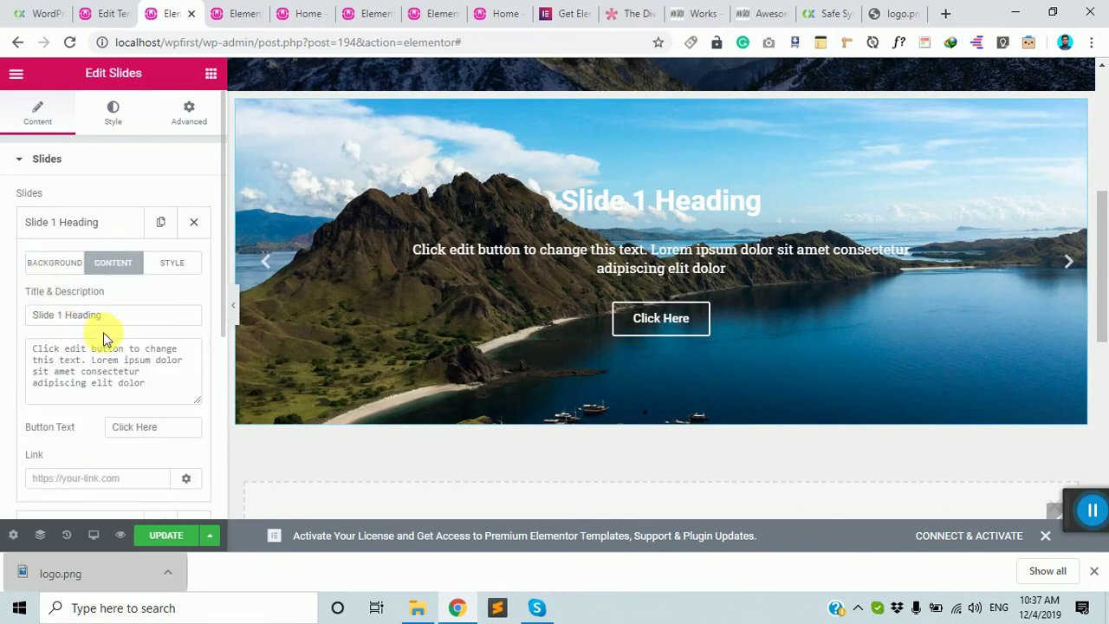
- Set the first slide's title to "Your Title Here"
triple_click(50, 315)
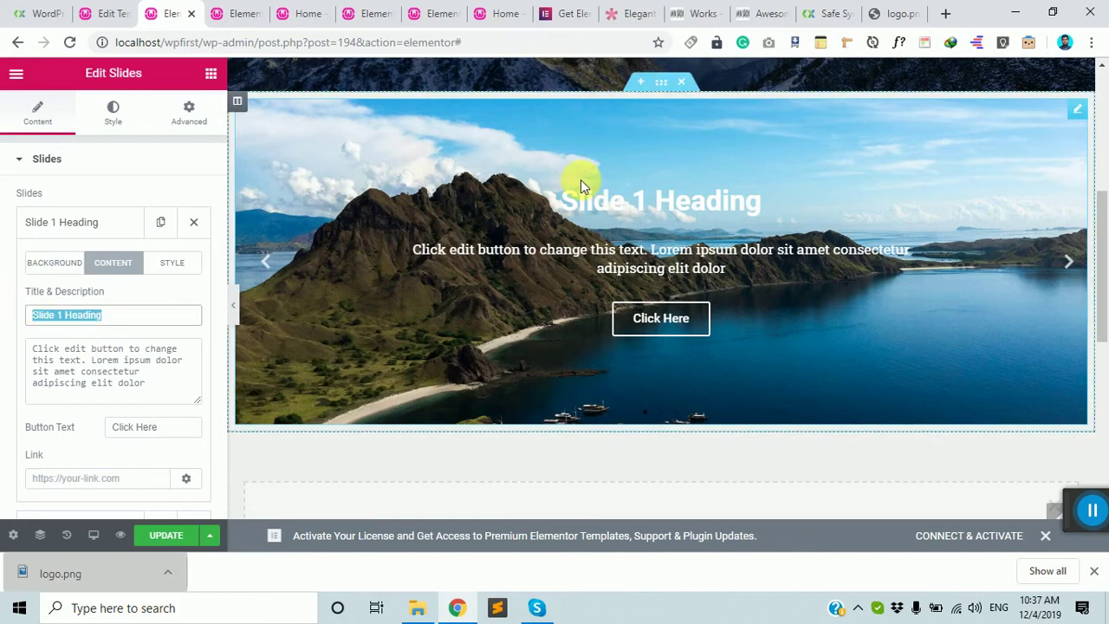
type("Your")
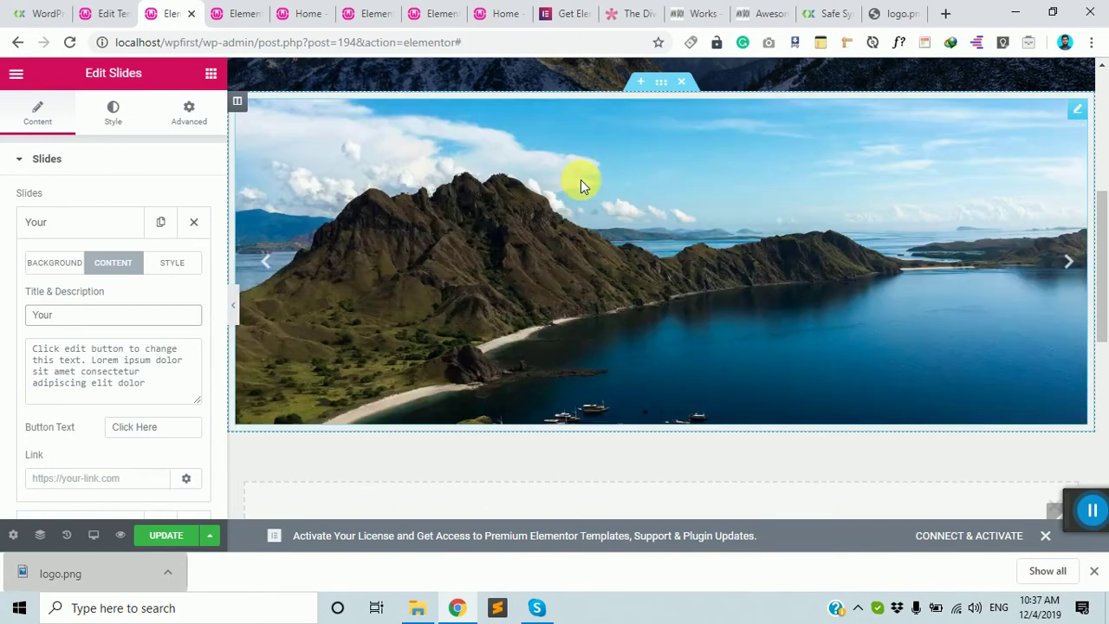
type(" Title Here")
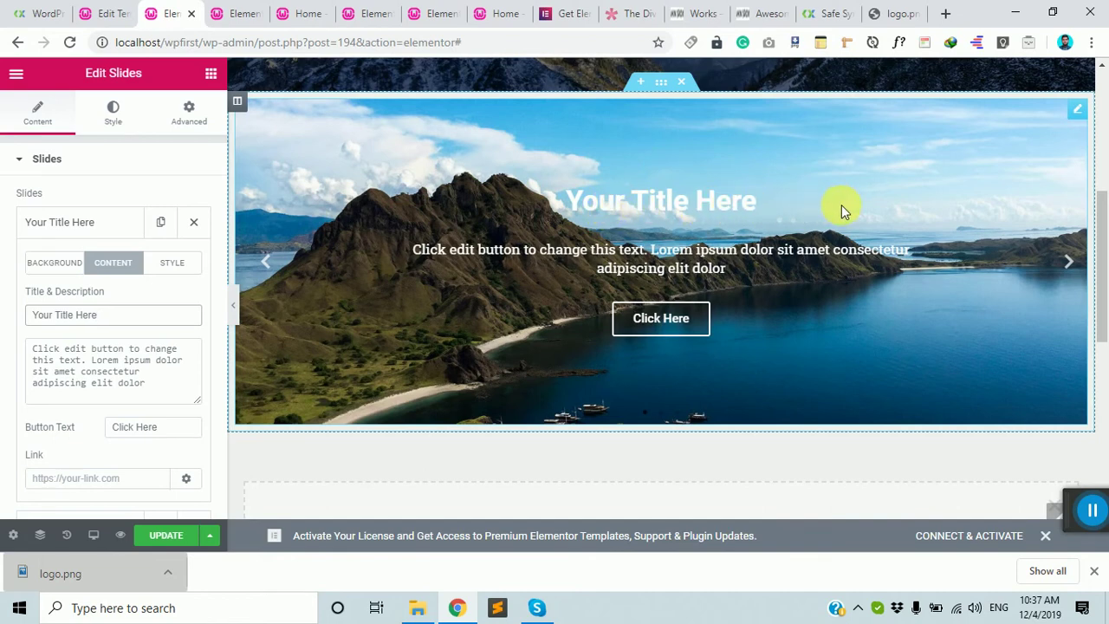
left_click_drag(191, 384, 33, 350)
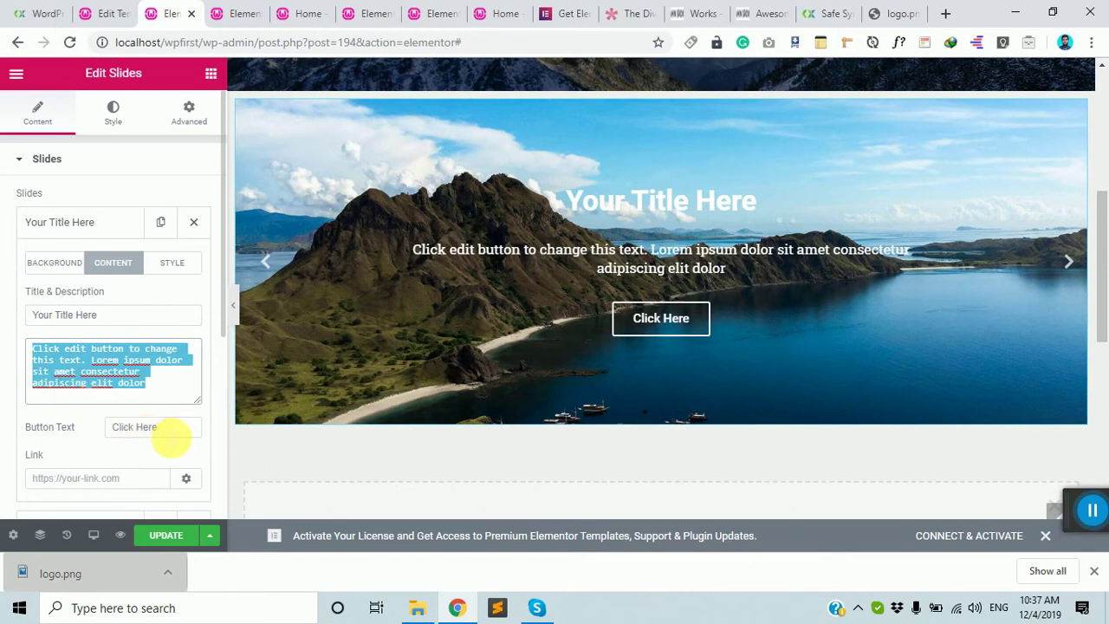
left_click_drag(182, 428, 84, 426)
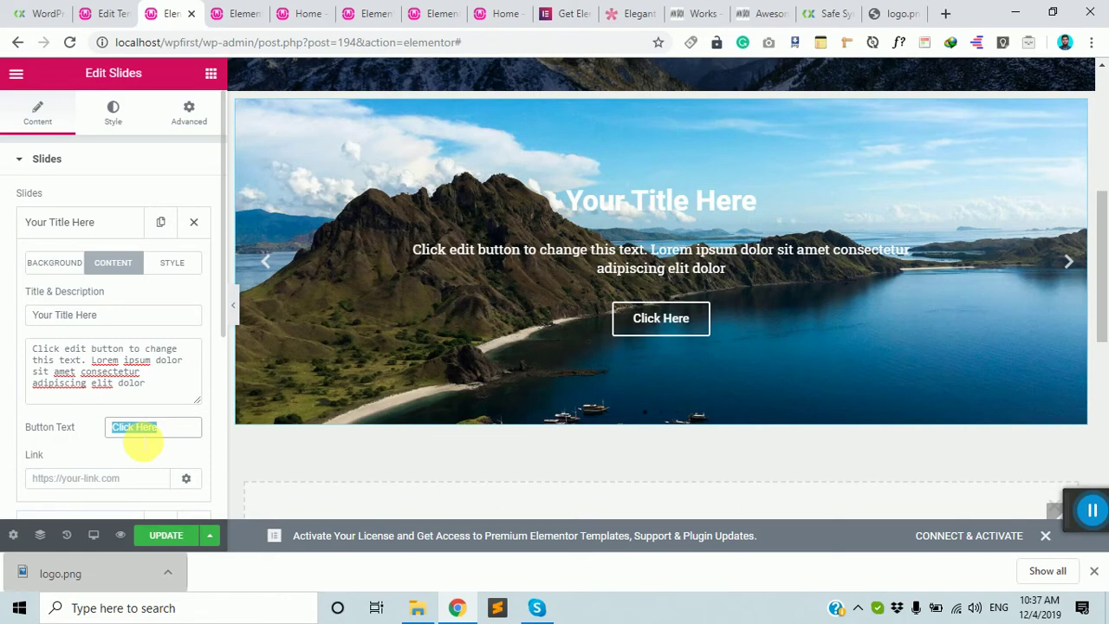
- Preview the slider at full width without the editing panel, switching to the second slide and back to the first
left_click(242, 309)
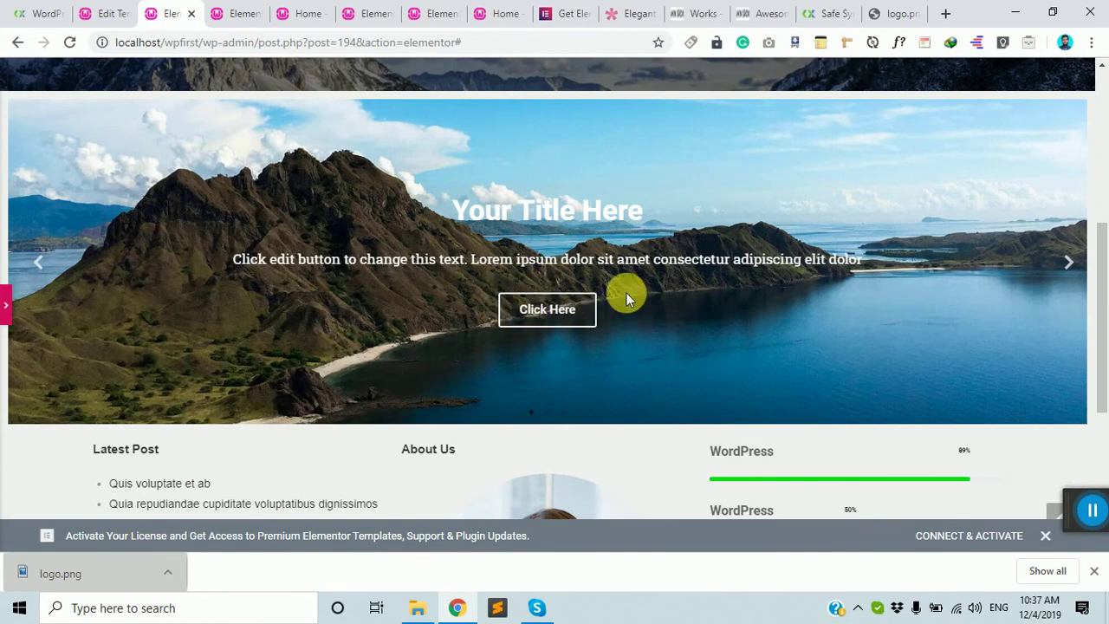
scroll(626, 303, "up", 3)
scroll(626, 303, "down", 4)
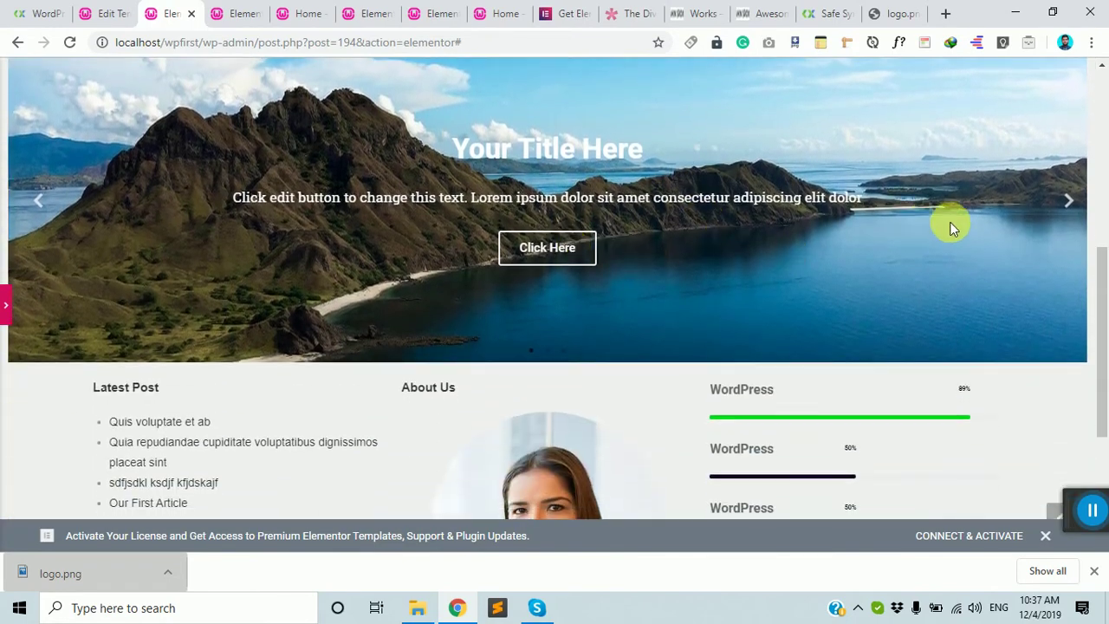
left_click(1068, 208)
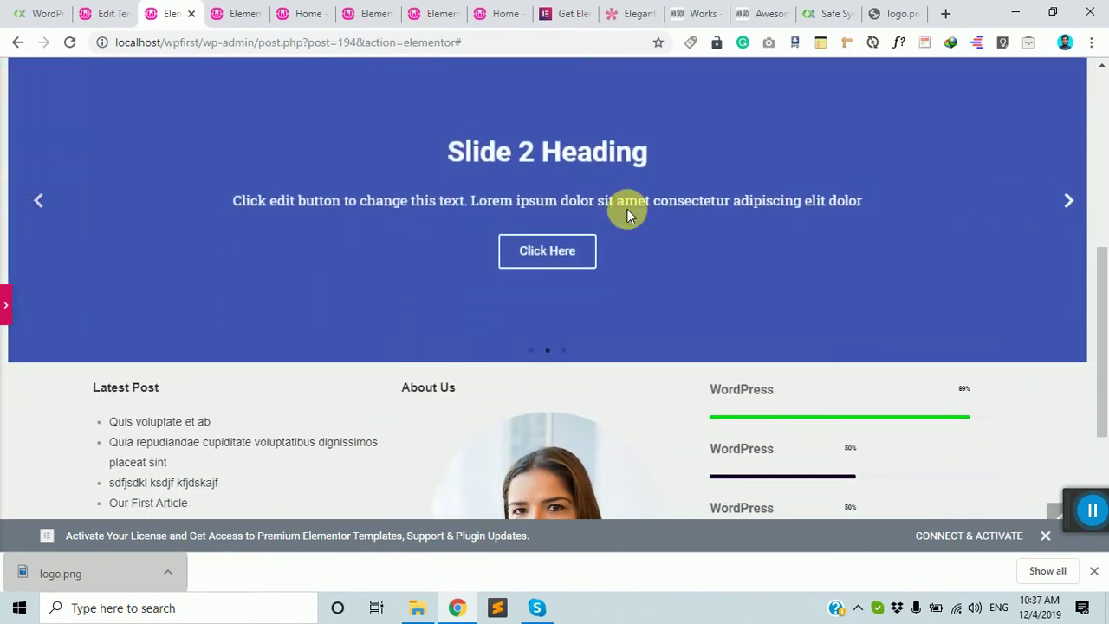
left_click(38, 202)
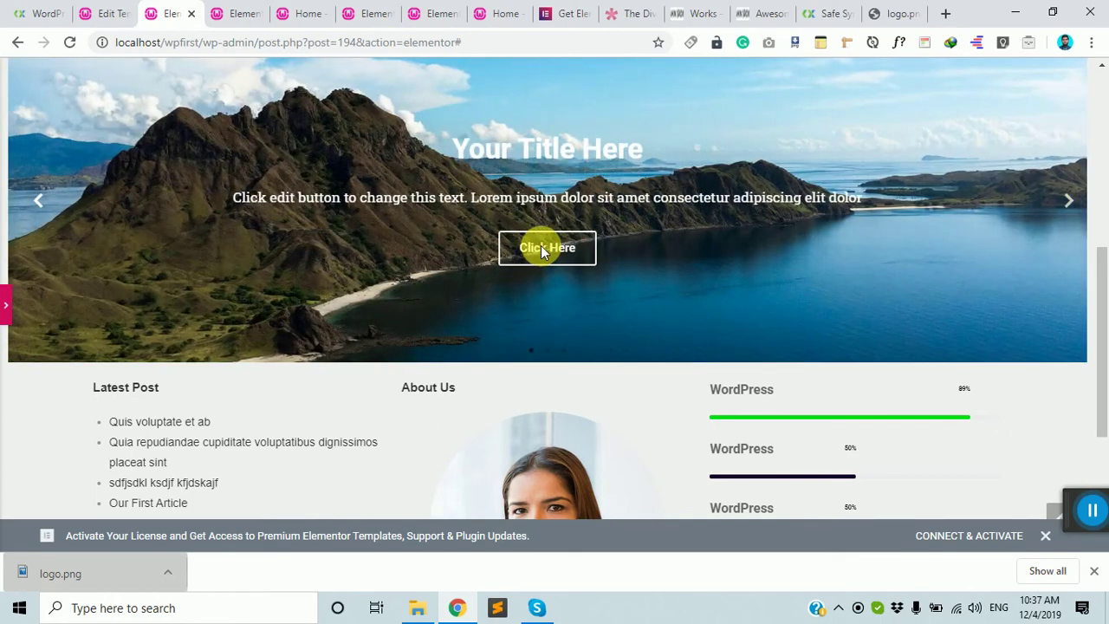
scroll(540, 246, "up", 1)
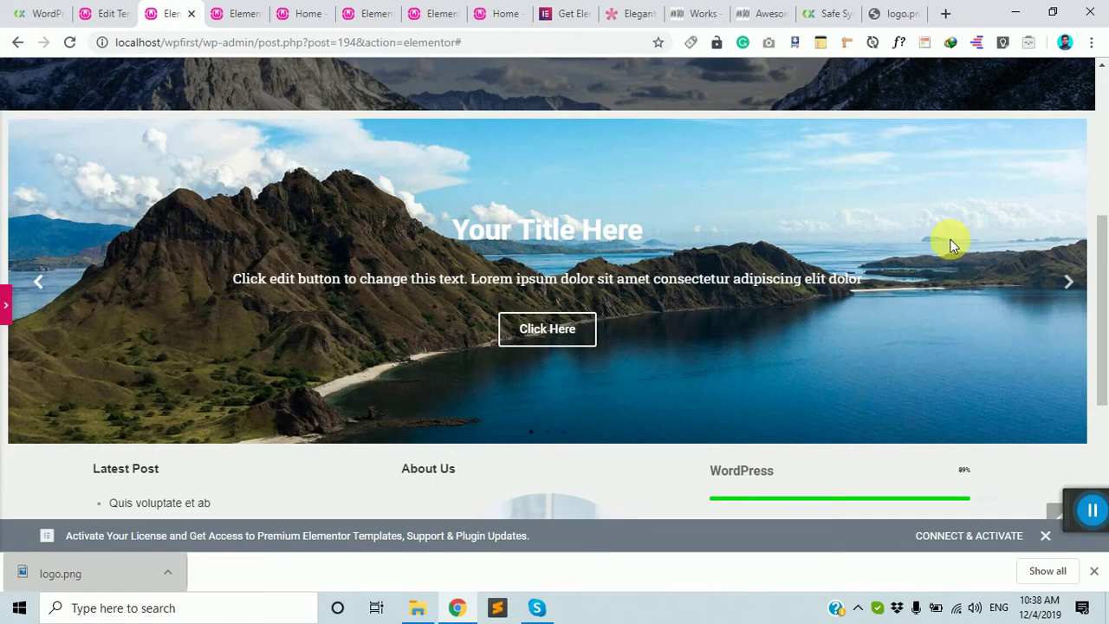
- Restore the editing panel and set the first slide's link to "#"
left_click(4, 311)
left_click(149, 481)
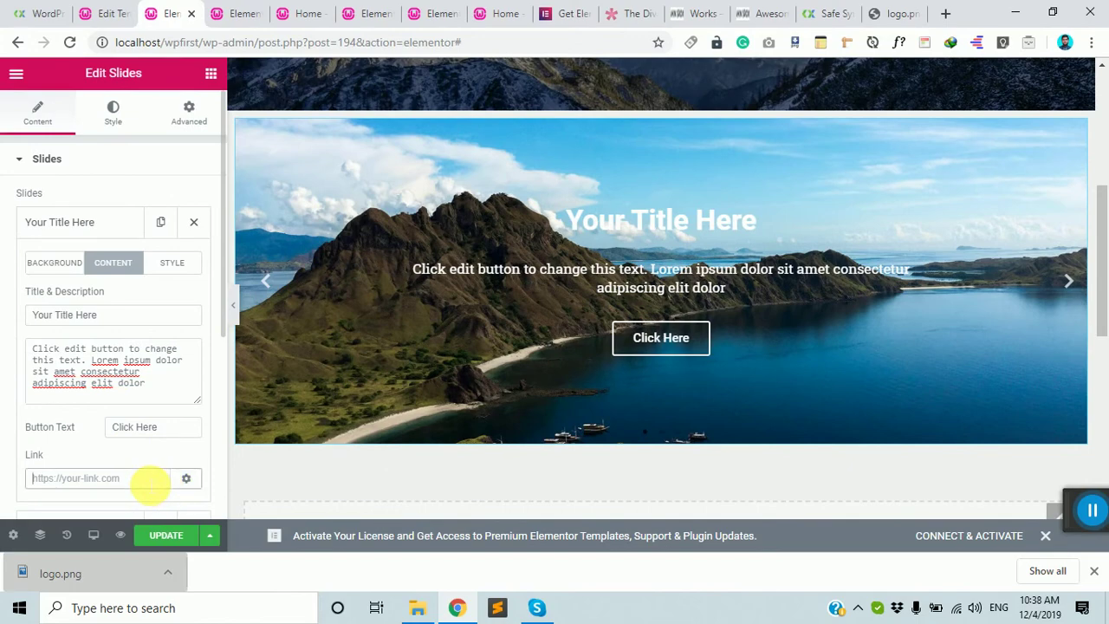
type("#")
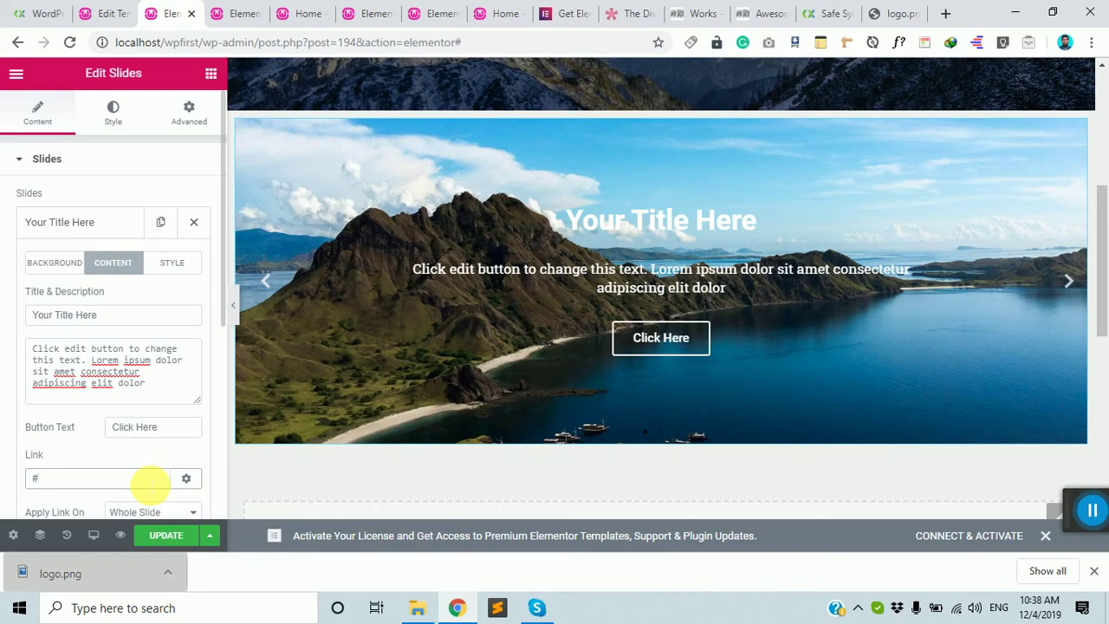
- Try "Read More" as the first slide's button text and clear the field again
left_click_drag(195, 426, 107, 426)
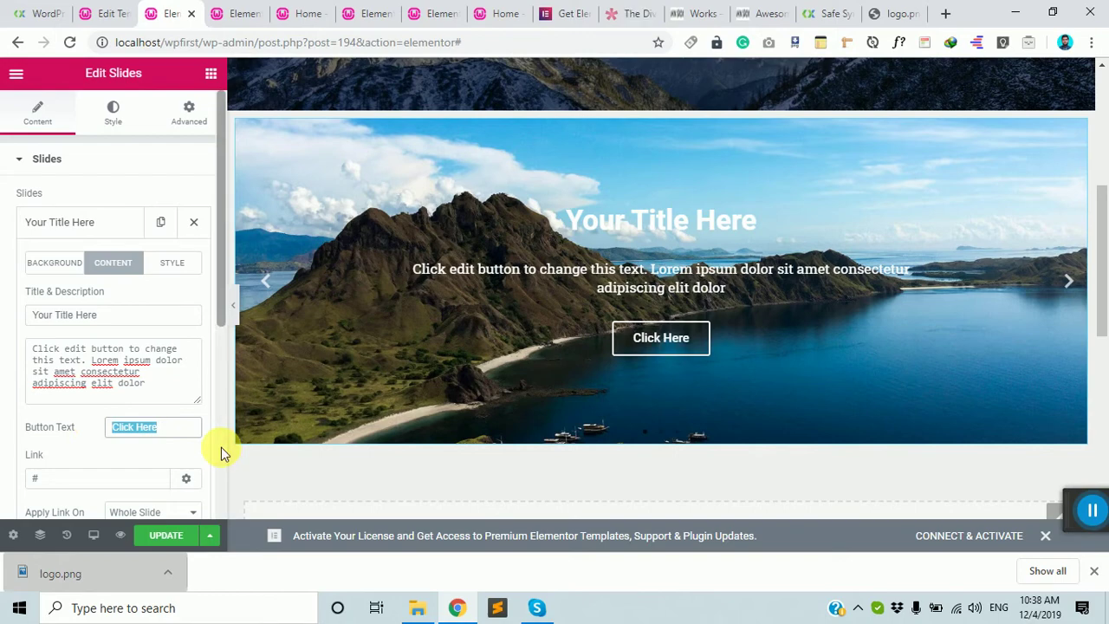
type("Read ")
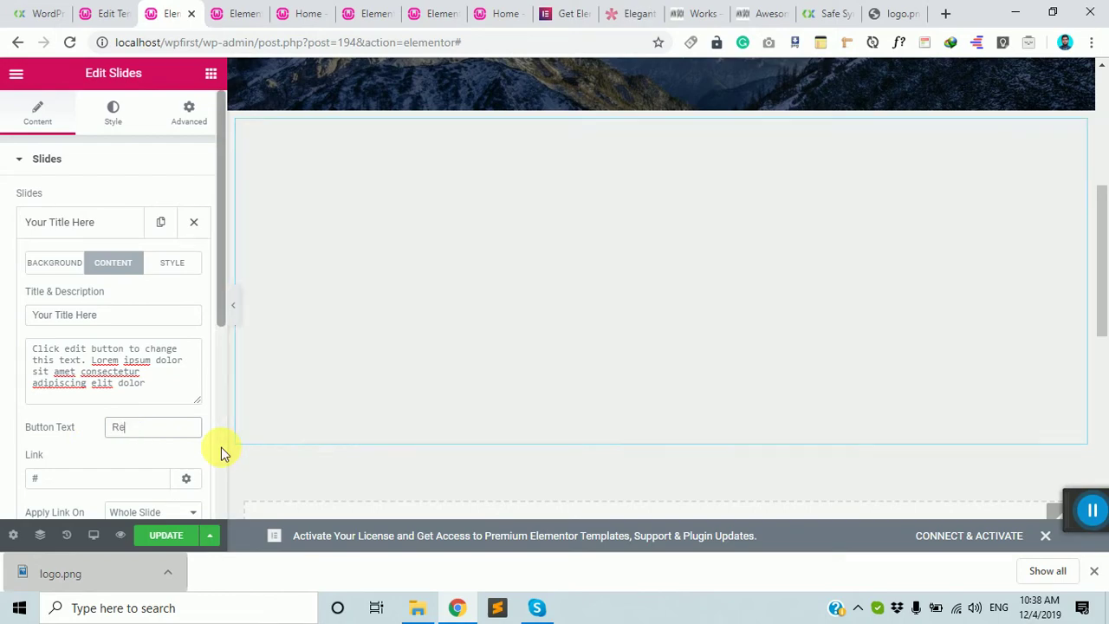
type("More")
key("BackSpace")
key("BackSpace")
key("BackSpace")
key("BackSpace")
key("BackSpace")
key("BackSpace")
key("BackSpace")
key("BackSpace")
key("BackSpace")
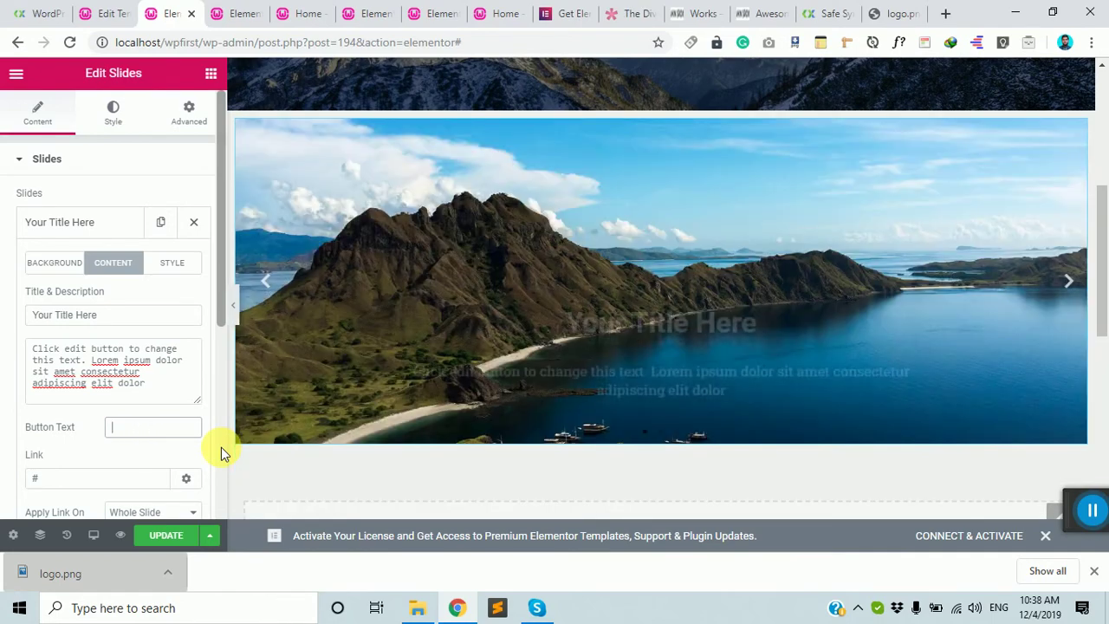
type("REad")
key("BackSpace")
key("BackSpace")
key("BackSpace")
key("BackSpace")
- Set the first slide's button text to "Details"
type("De")
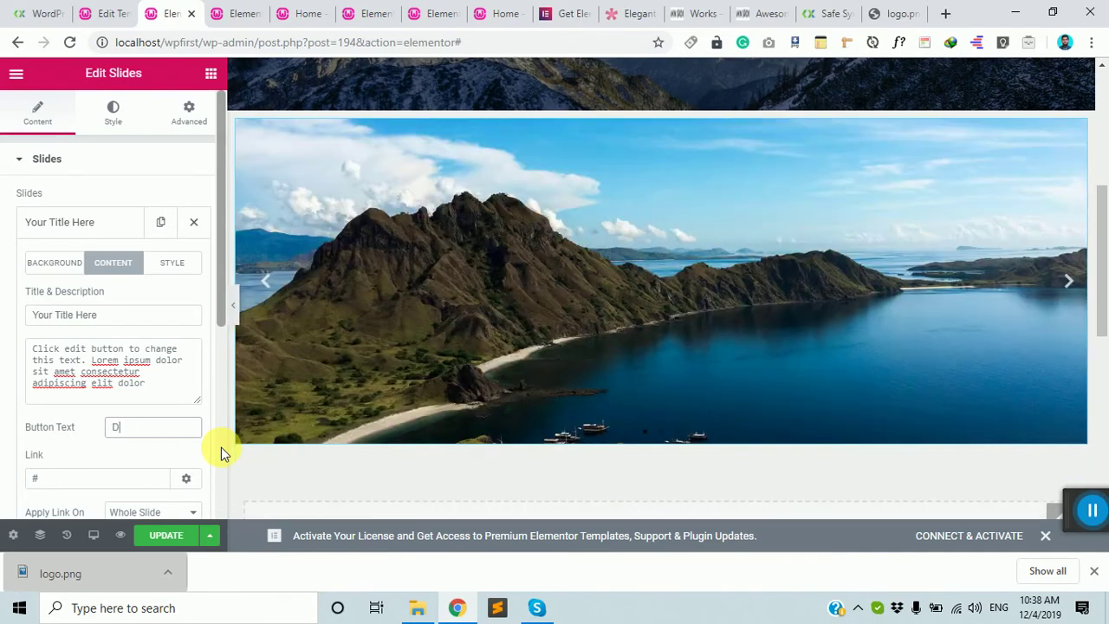
type("tails")
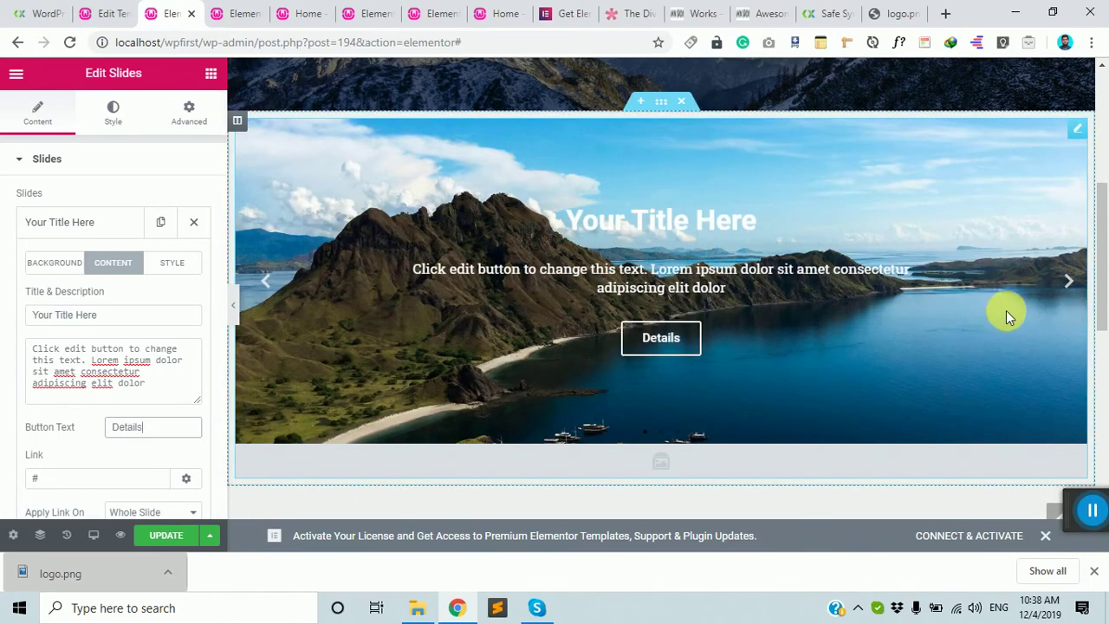
scroll(95, 364, "down", 2)
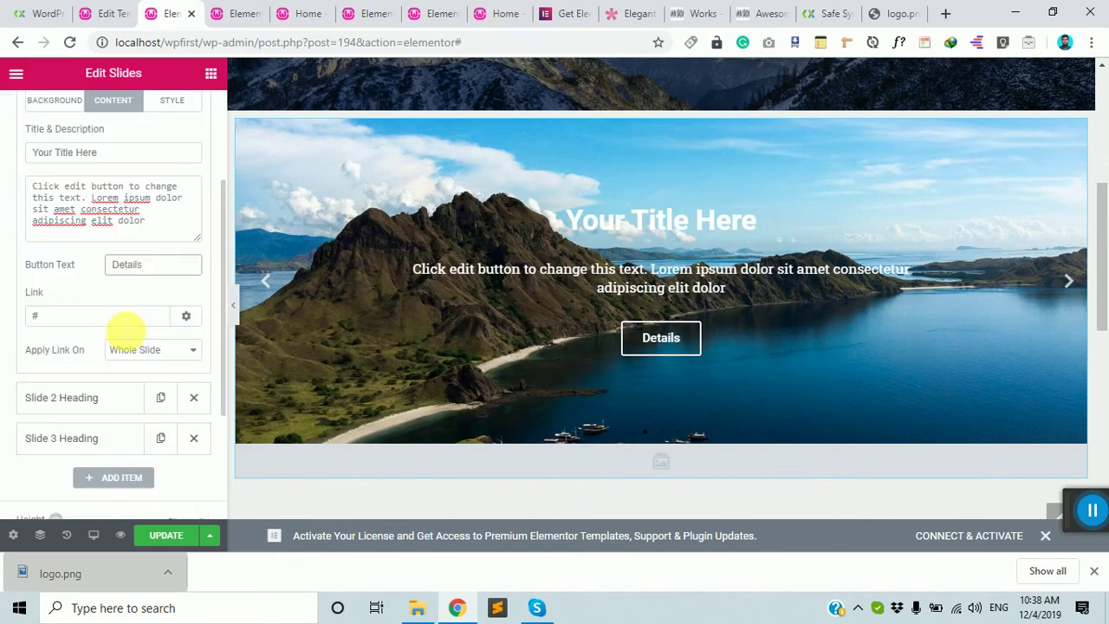
scroll(136, 304, "up", 2)
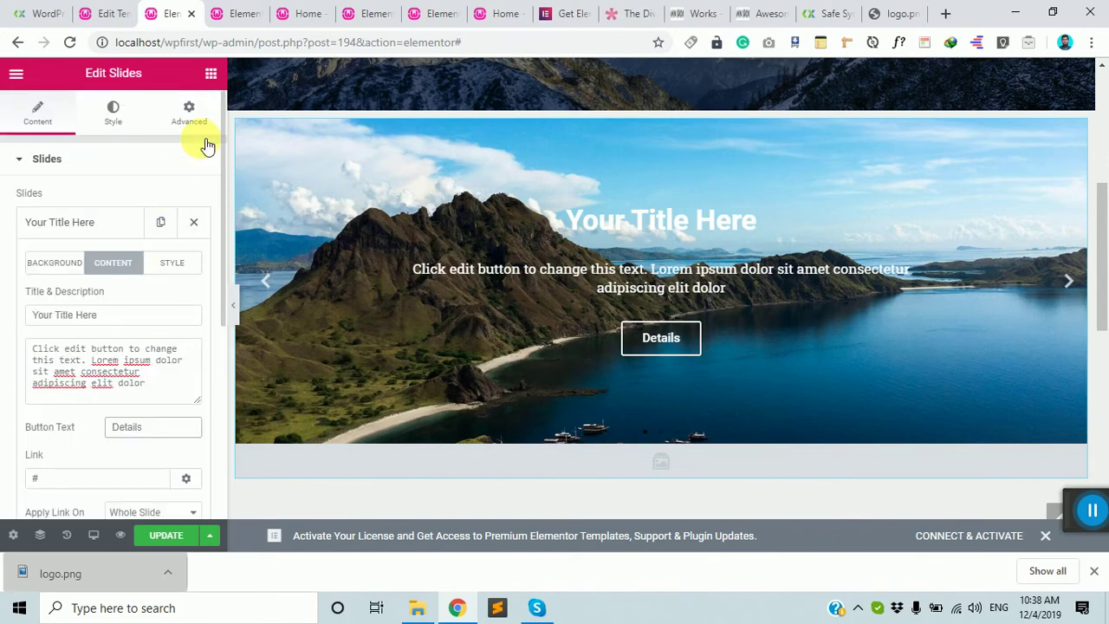
- Add the HTMega Carousel widget in a new section directly below the slider
left_click(211, 75)
scroll(165, 286, "down", 5)
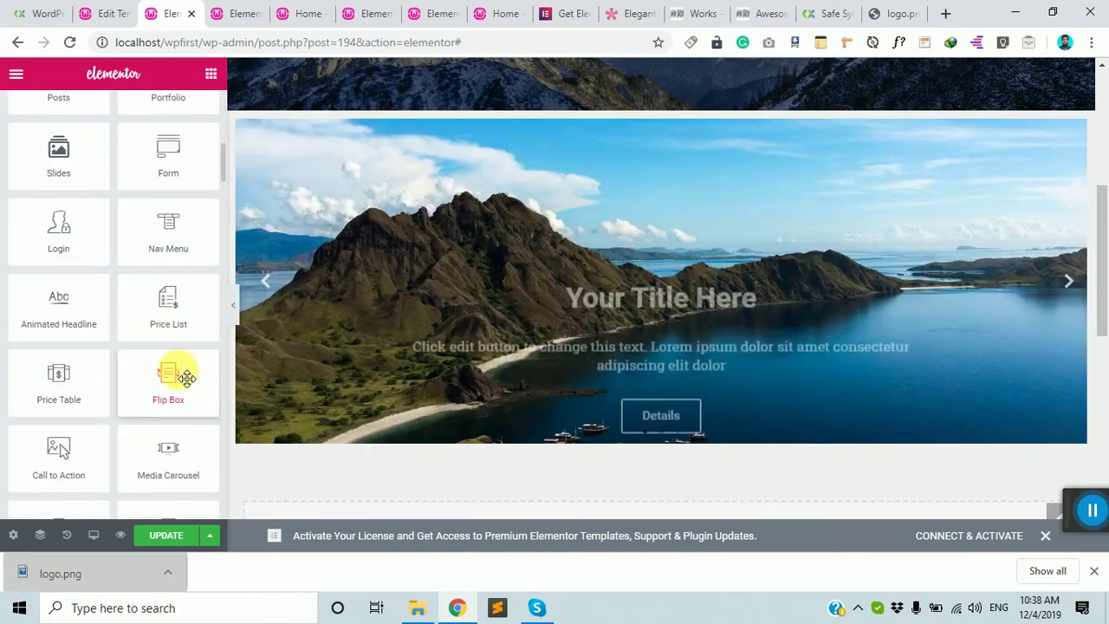
scroll(184, 379, "up", 3)
scroll(184, 379, "down", 15)
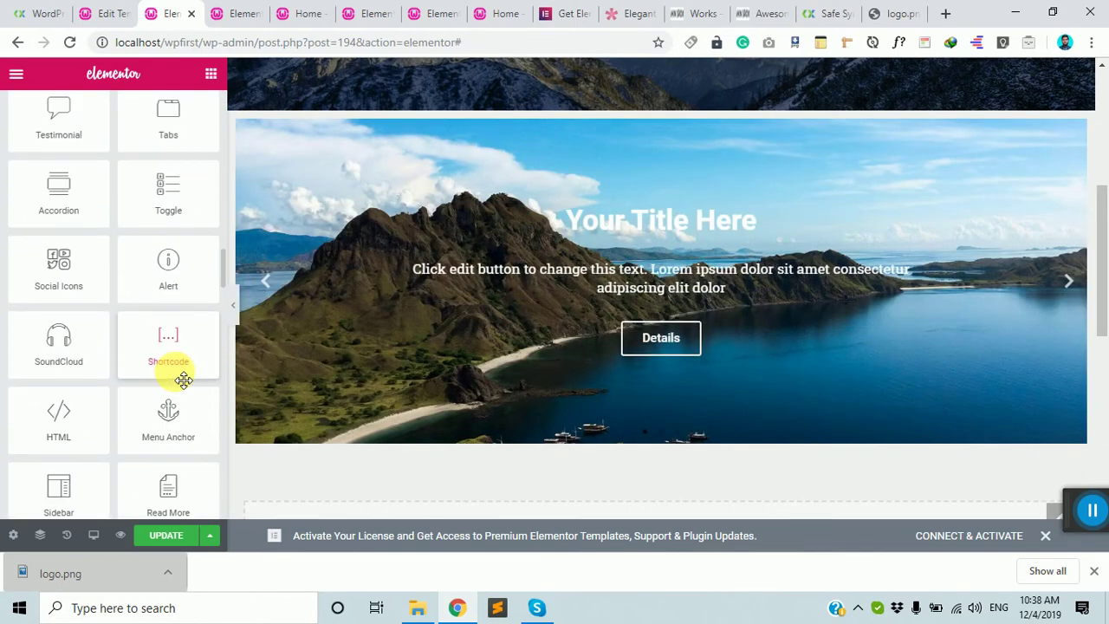
scroll(184, 379, "down", 5)
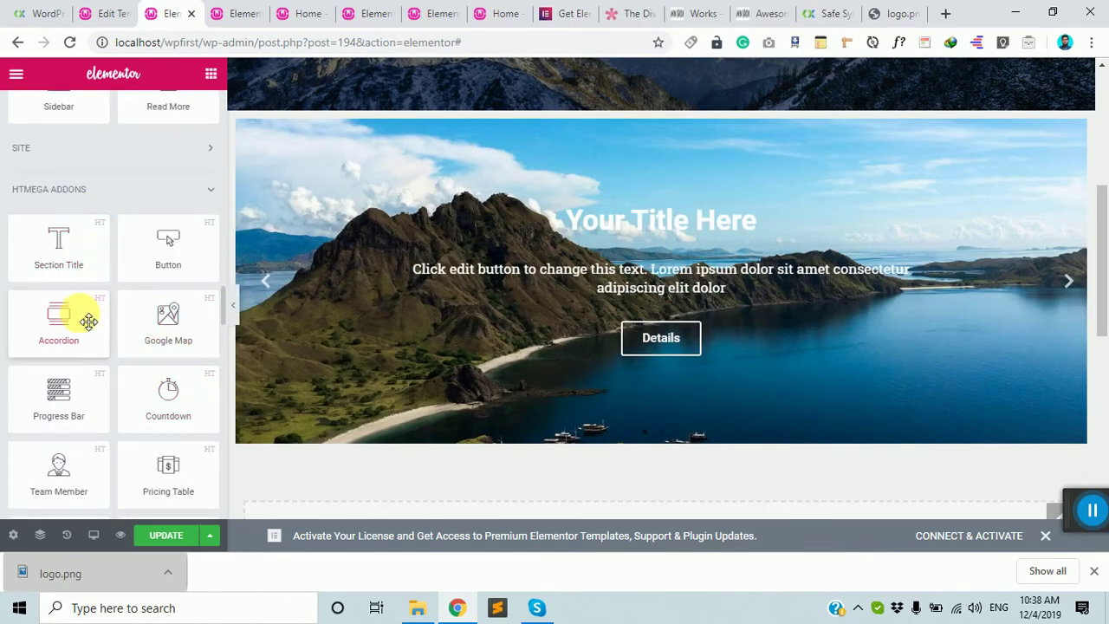
scroll(60, 372, "down", 3)
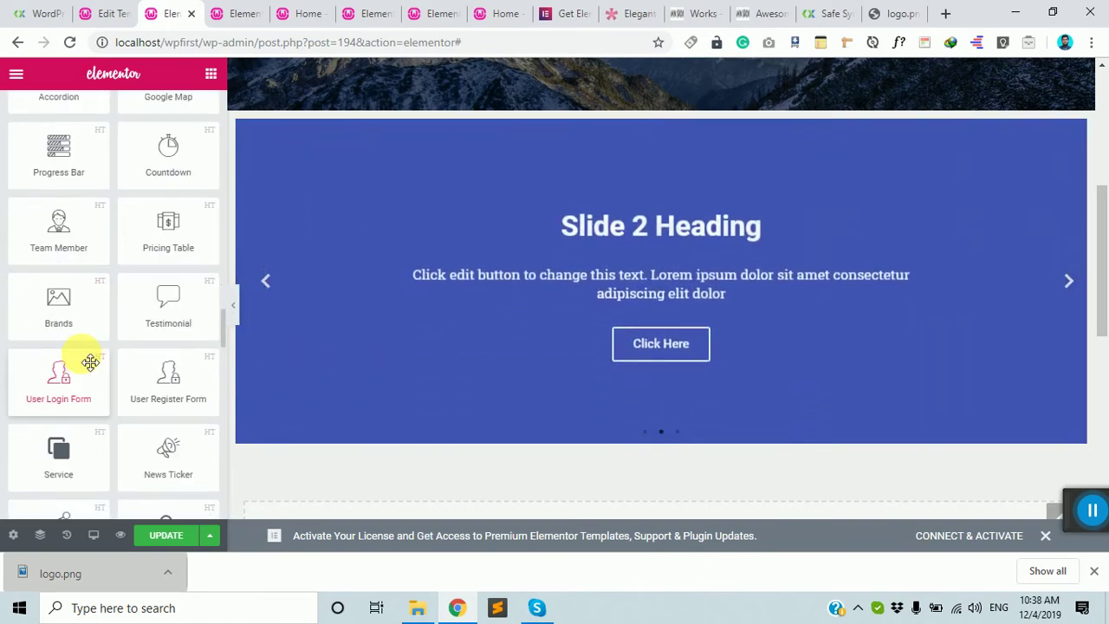
scroll(82, 364, "down", 1)
scroll(111, 396, "down", 1)
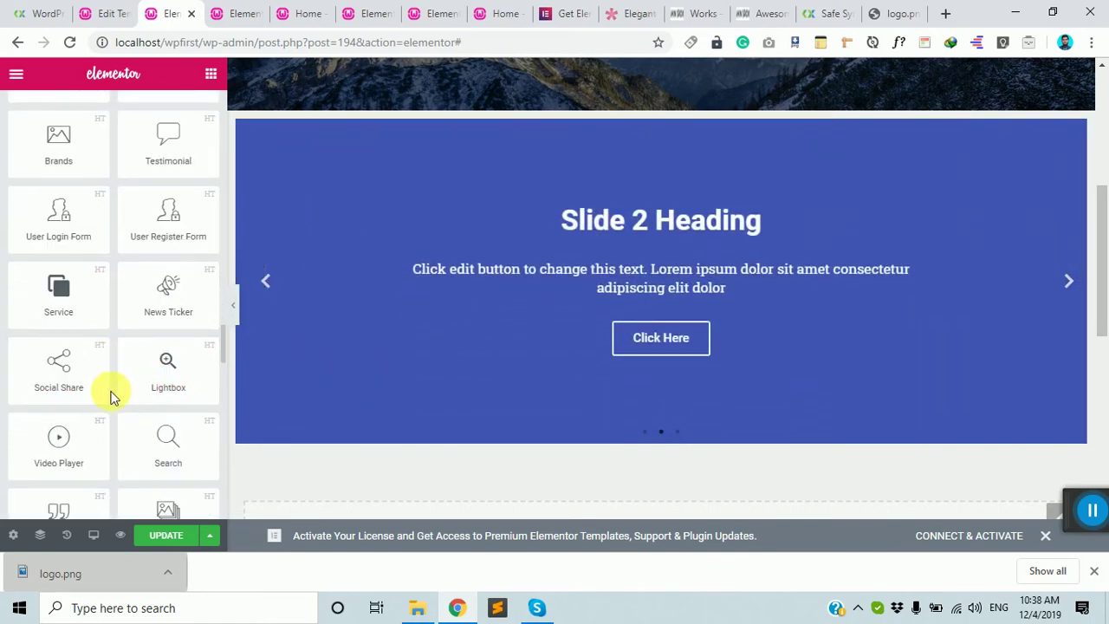
scroll(111, 396, "down", 6)
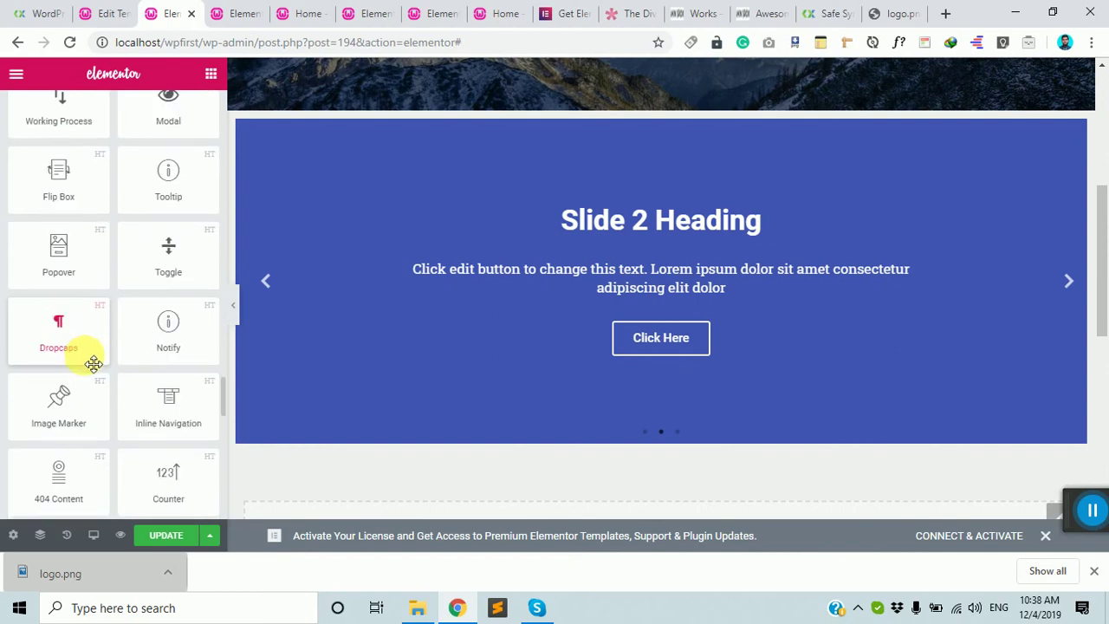
scroll(94, 364, "down", 4)
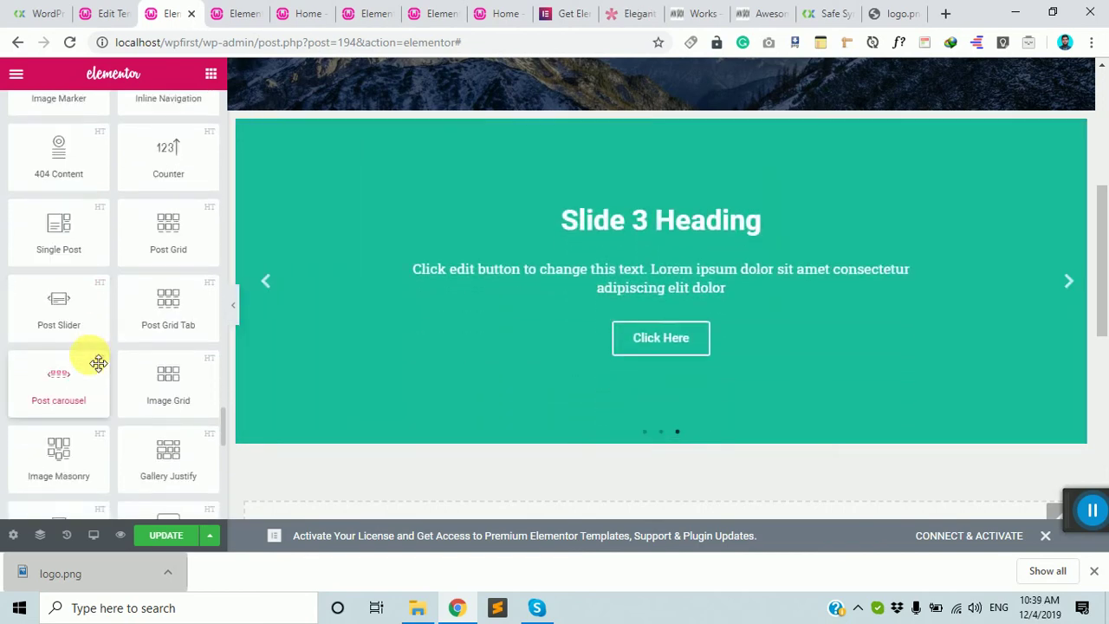
scroll(137, 338, "down", 1)
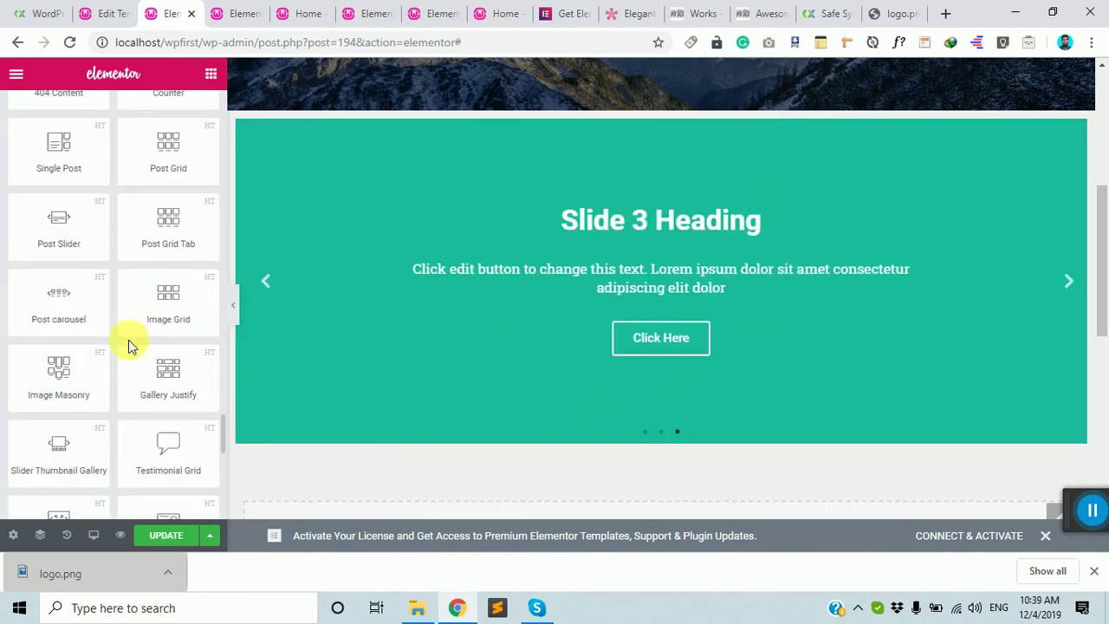
scroll(130, 346, "down", 1)
scroll(137, 348, "down", 2)
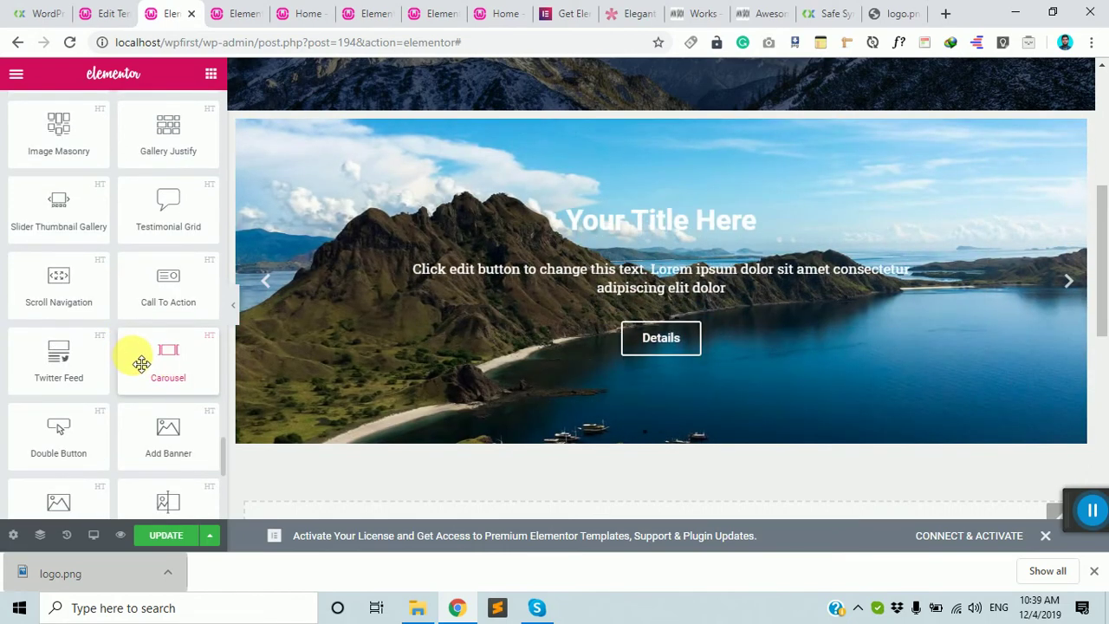
left_click_drag(141, 354, 539, 453)
left_click_drag(165, 362, 571, 520)
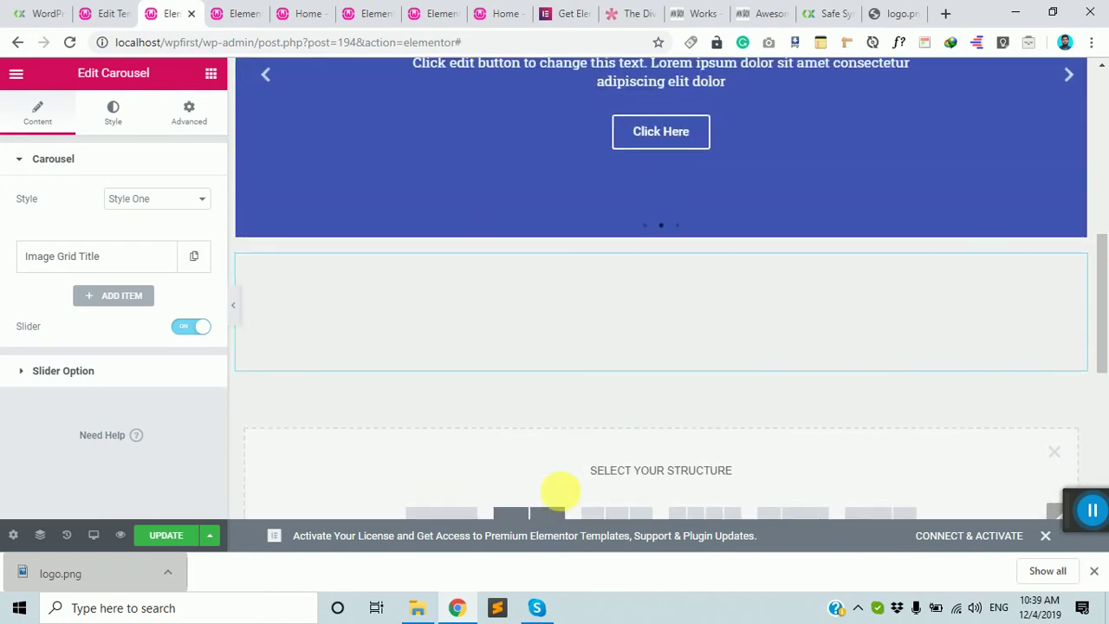
- Duplicate the carousel's item and insert 1.jpg from the media library as the first item's image
left_click(193, 256)
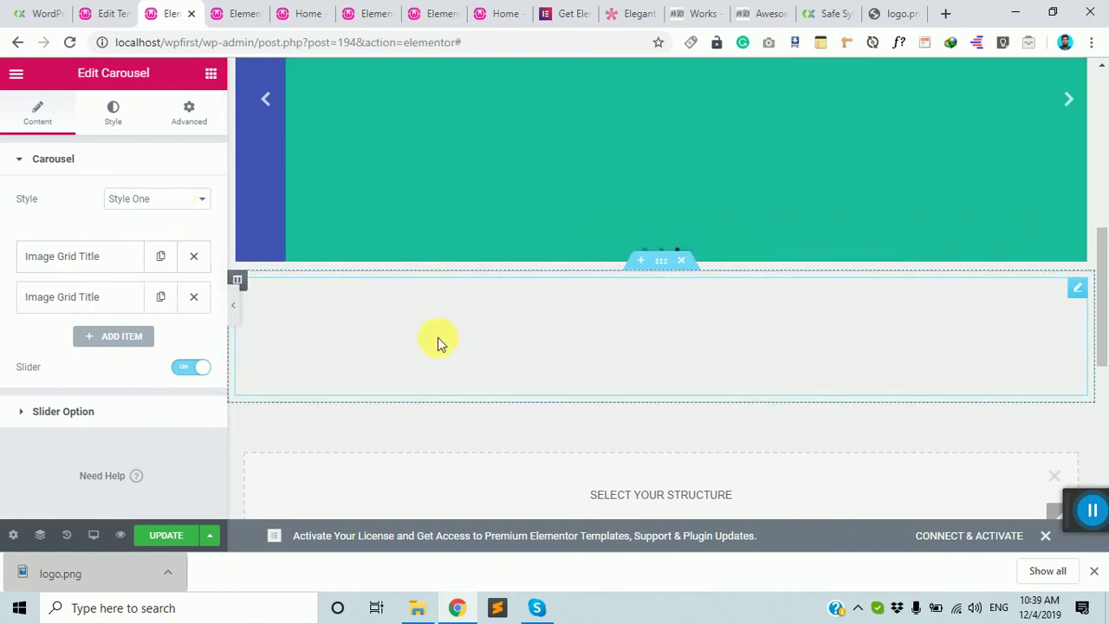
scroll(441, 333, "down", 5)
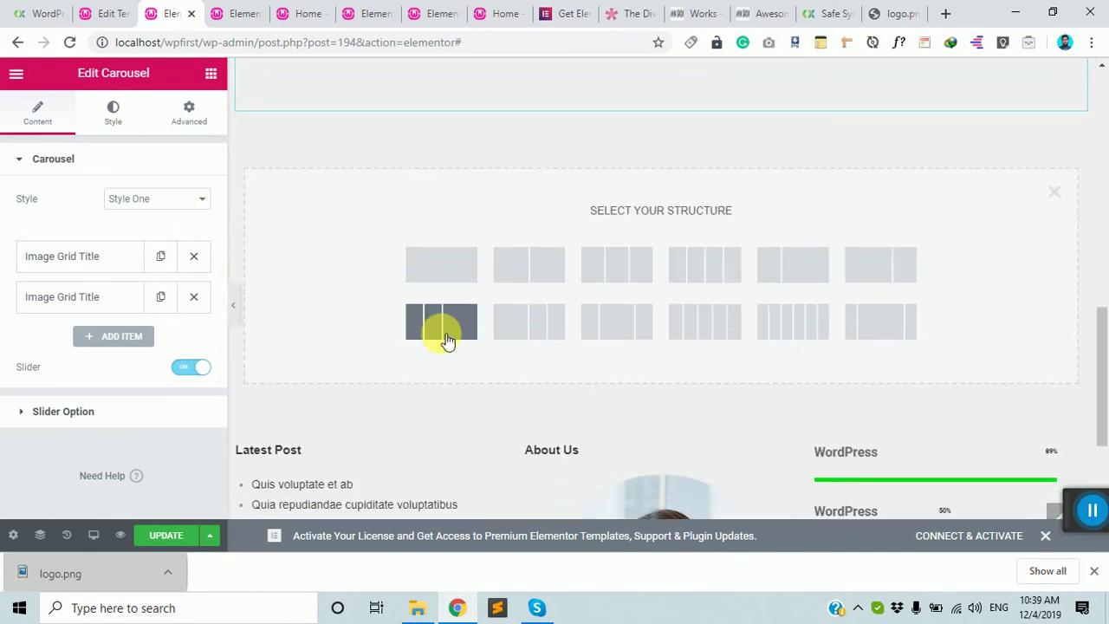
left_click(87, 258)
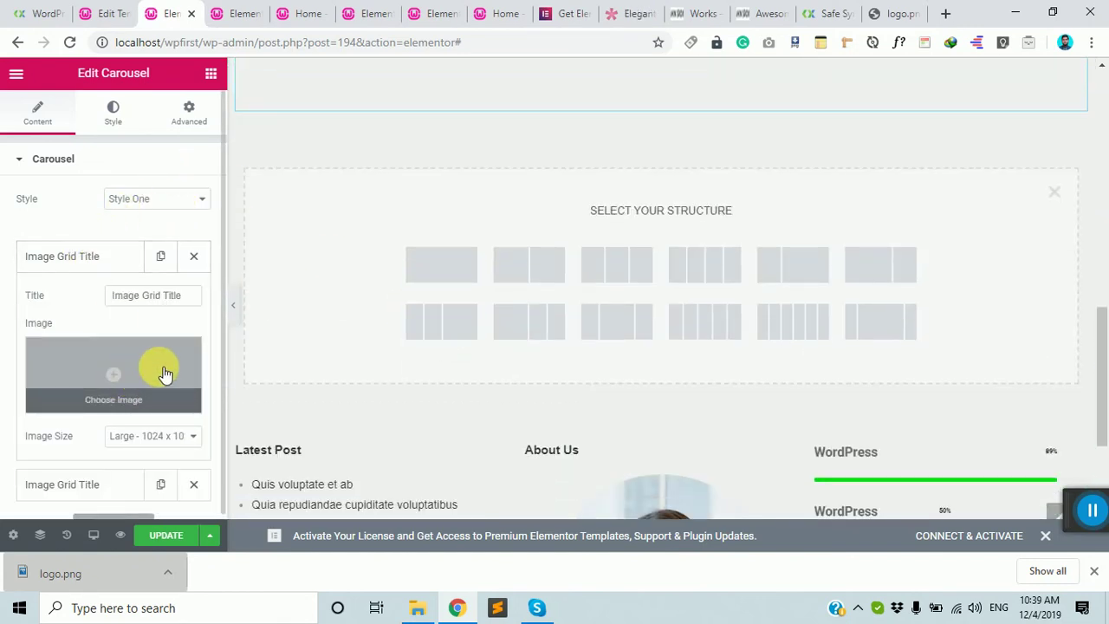
left_click(165, 374)
left_click(311, 250)
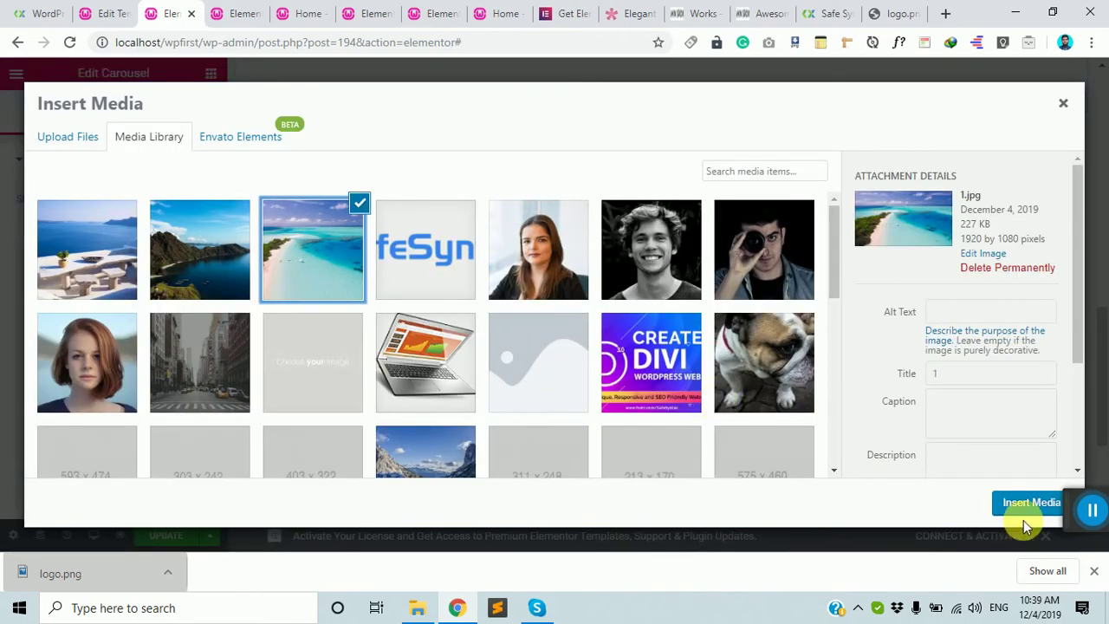
left_click(1014, 504)
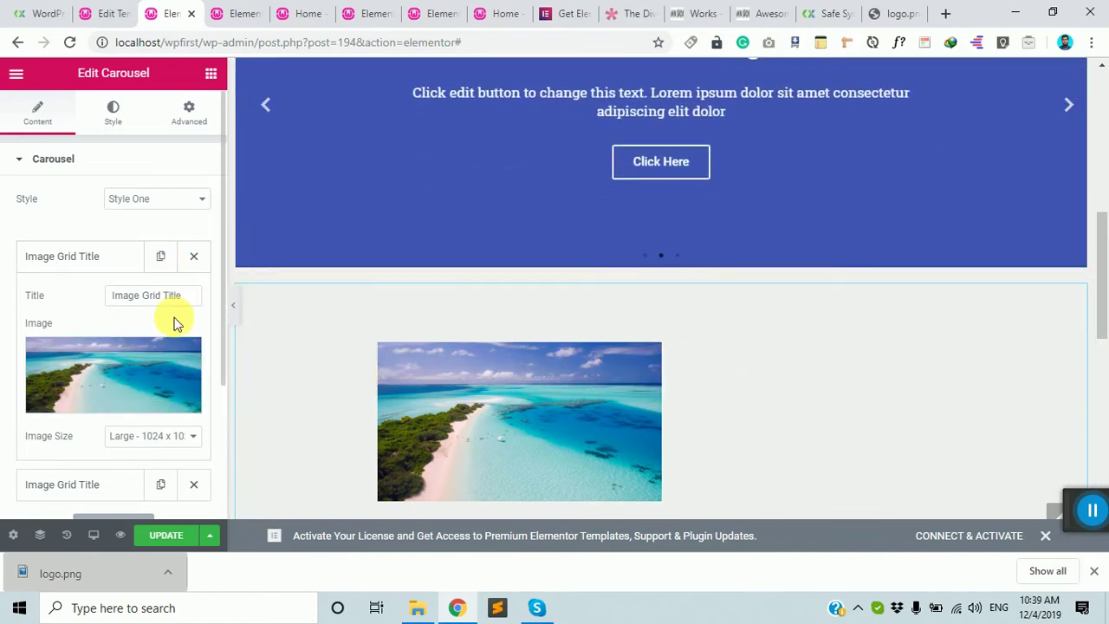
scroll(185, 389, "down", 3)
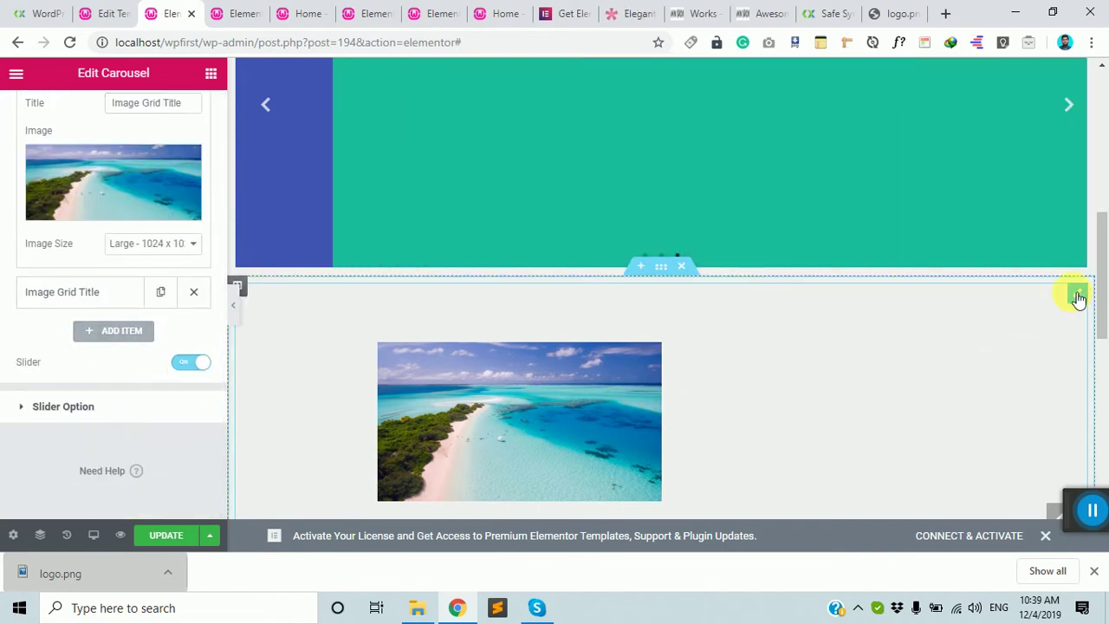
- Delete the HTMega Carousel widget from the section below the slider
right_click(1072, 294)
left_click(985, 525)
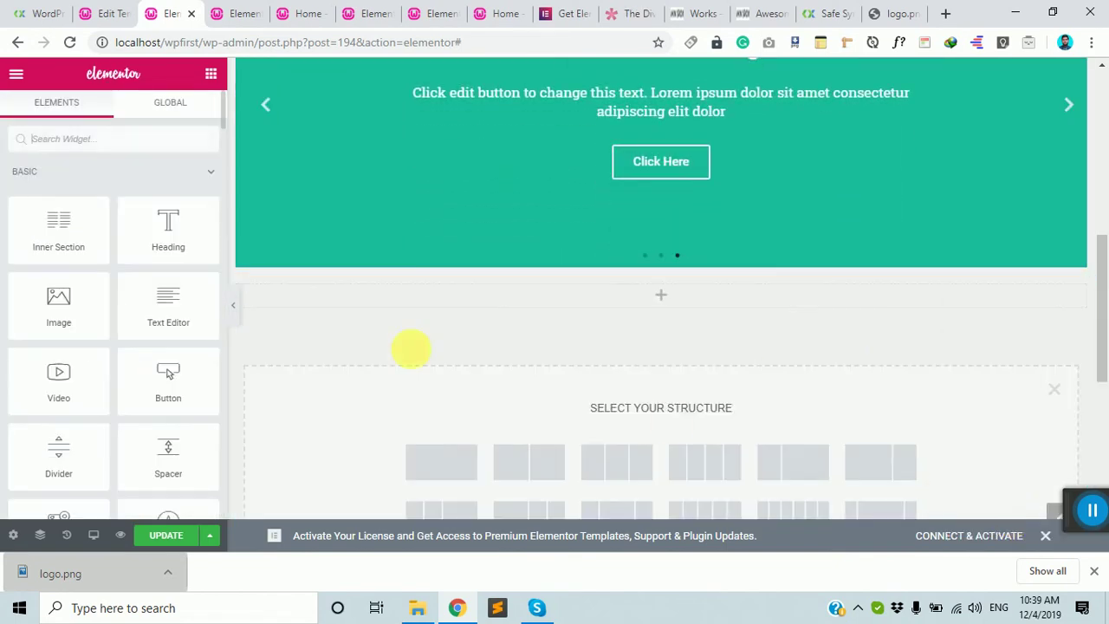
scroll(149, 269, "down", 1)
scroll(141, 264, "up", 1)
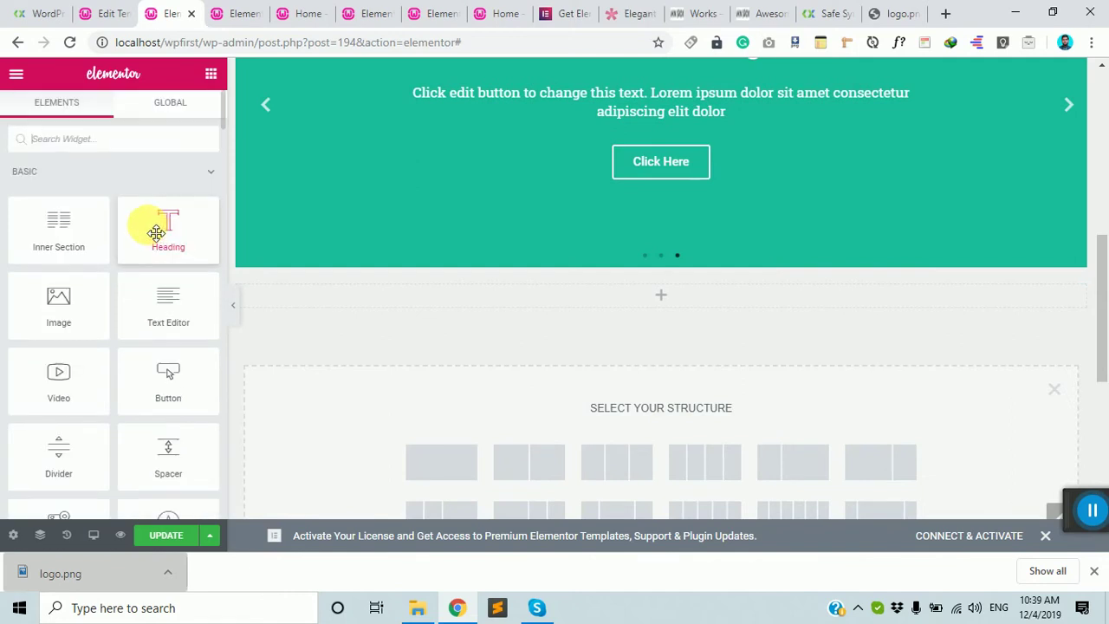
scroll(474, 268, "up", 2)
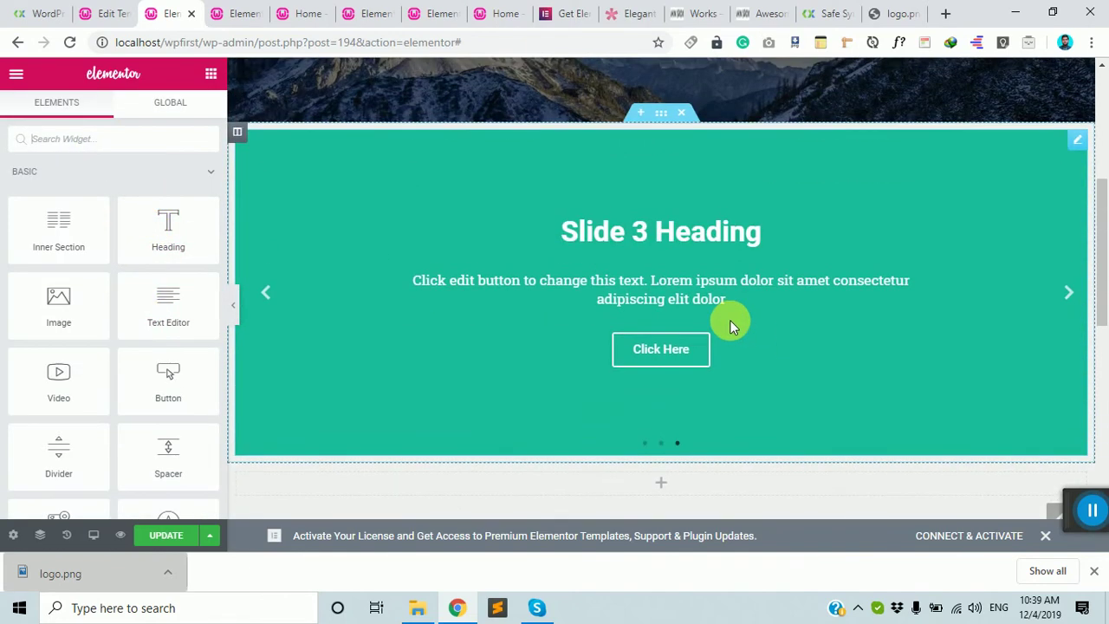
scroll(730, 321, "down", 2)
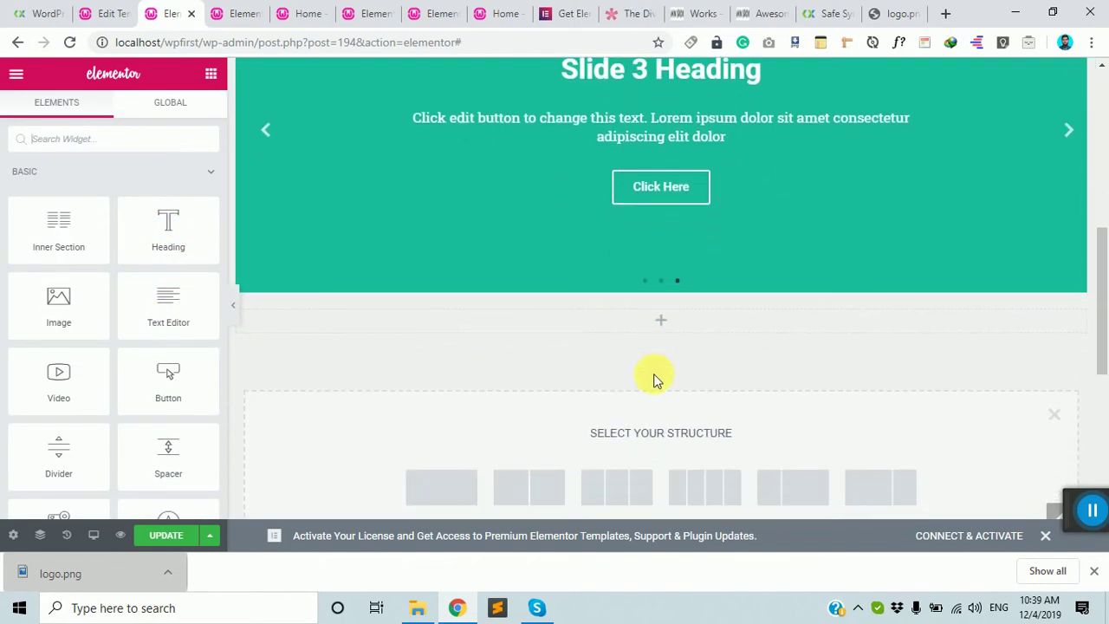
- Switch to the WordPress admin and open the MetaSlider plugin's page
left_click(119, 12)
scroll(62, 386, "down", 4)
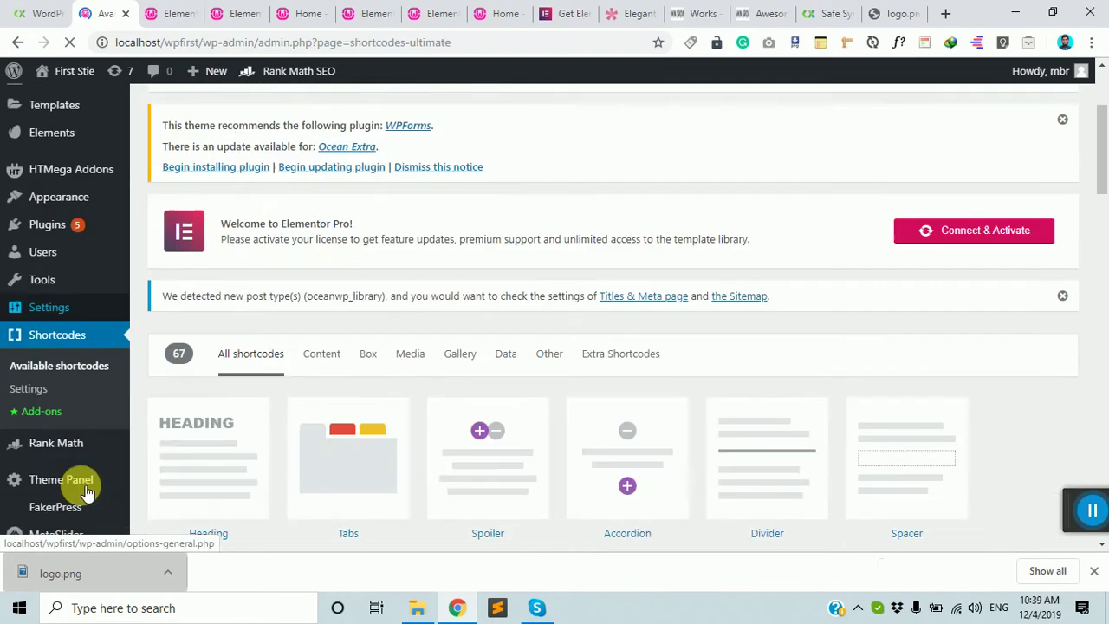
mouse_move(78, 457)
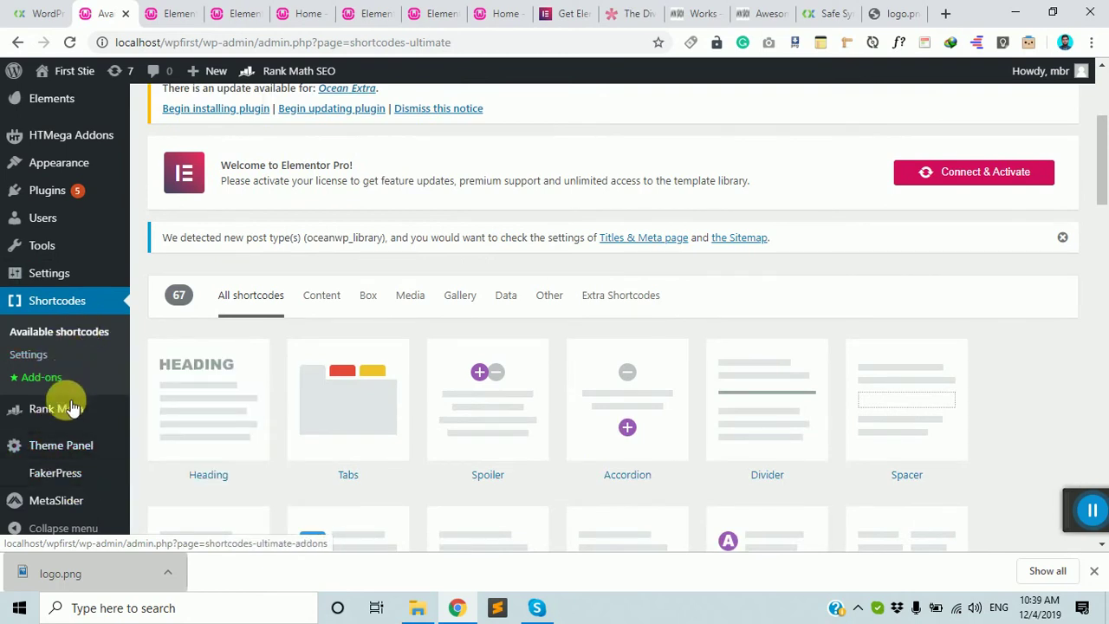
mouse_move(113, 446)
scroll(470, 458, "down", 2)
scroll(248, 453, "down", 2)
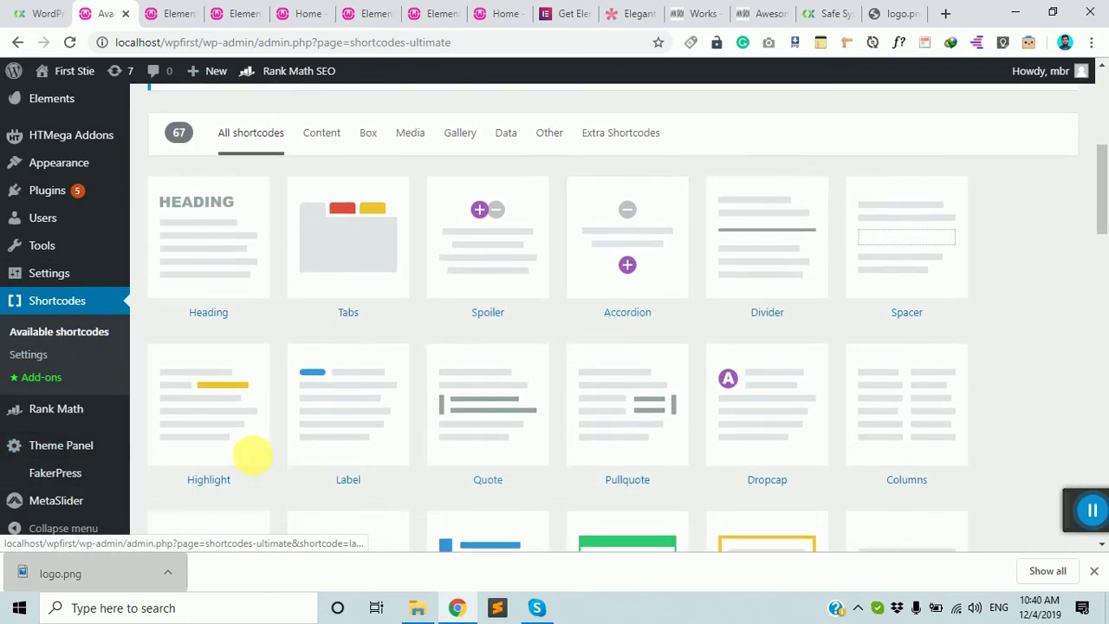
scroll(67, 476, "down", 2)
mouse_move(67, 507)
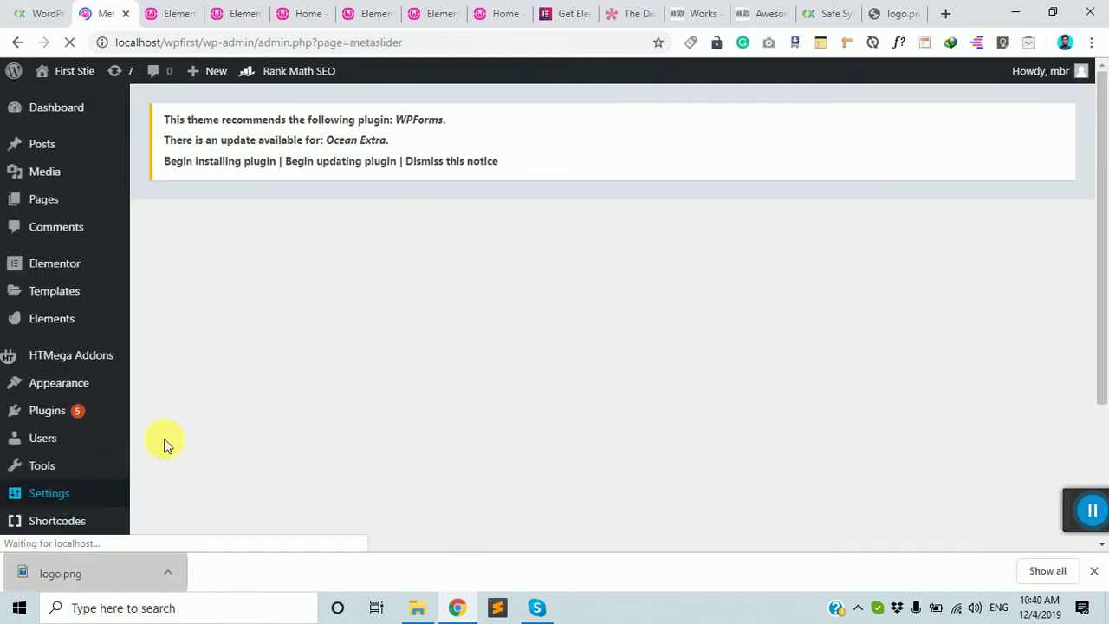
- Copy the Amader Slider slideshow's shortcode, [metaslider id="67"], from its usage instructions
scroll(267, 376, "down", 1)
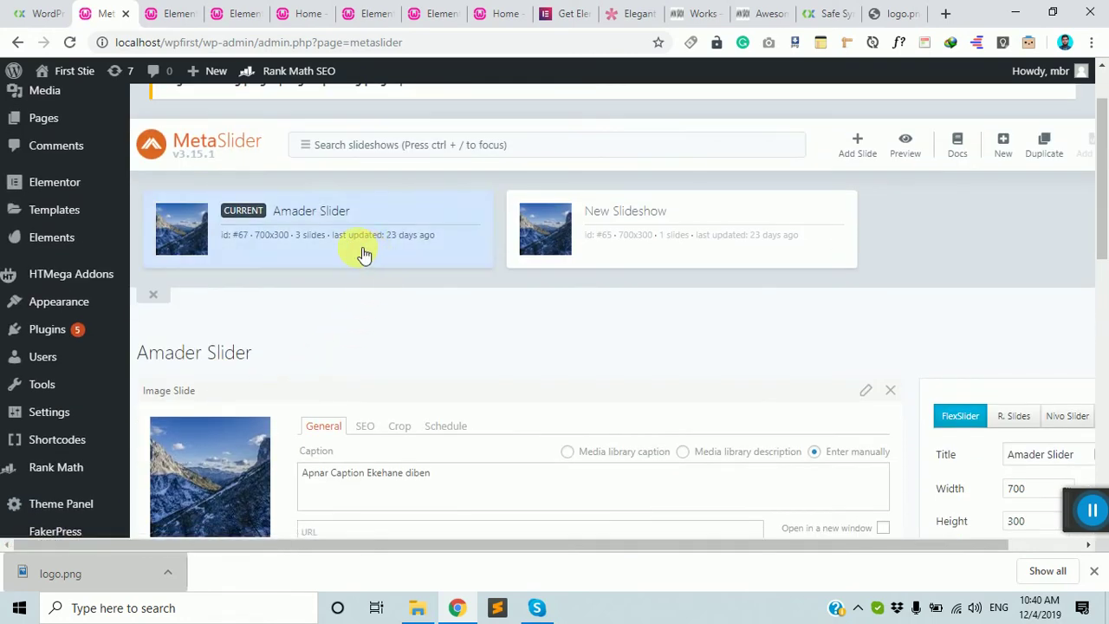
scroll(282, 398, "down", 2)
scroll(649, 421, "down", 6)
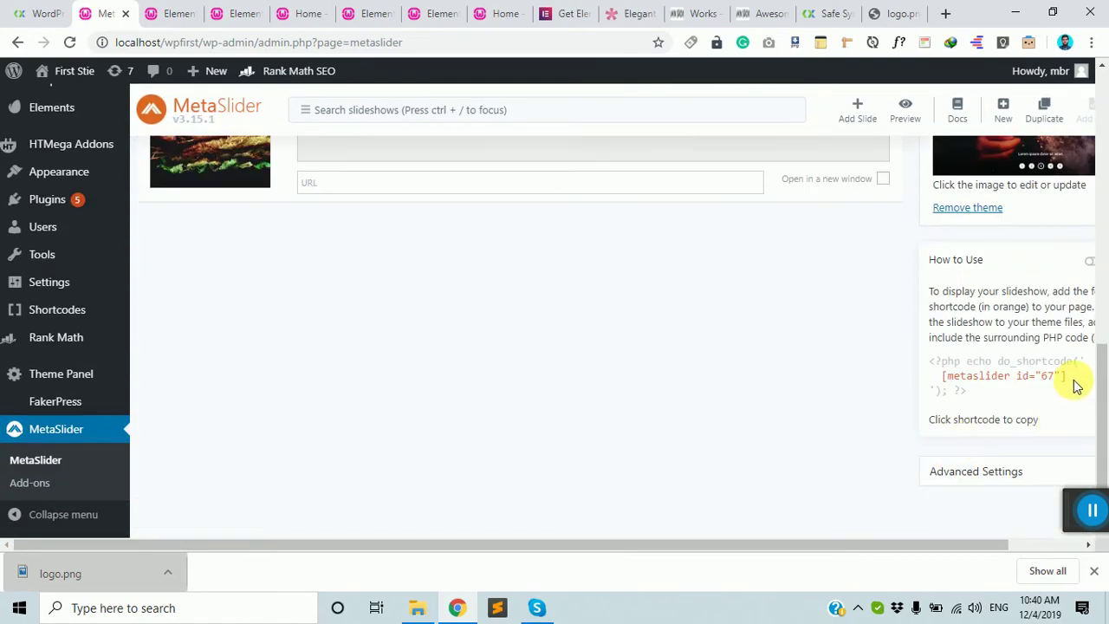
left_click_drag(1074, 383, 950, 380)
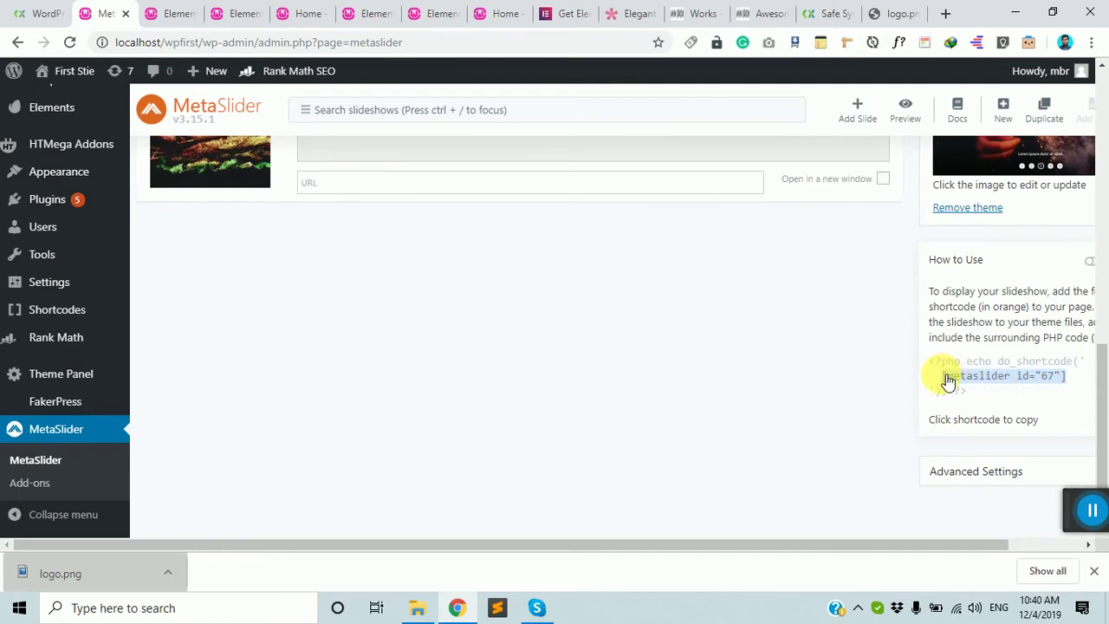
right_click(962, 382)
left_click(862, 389)
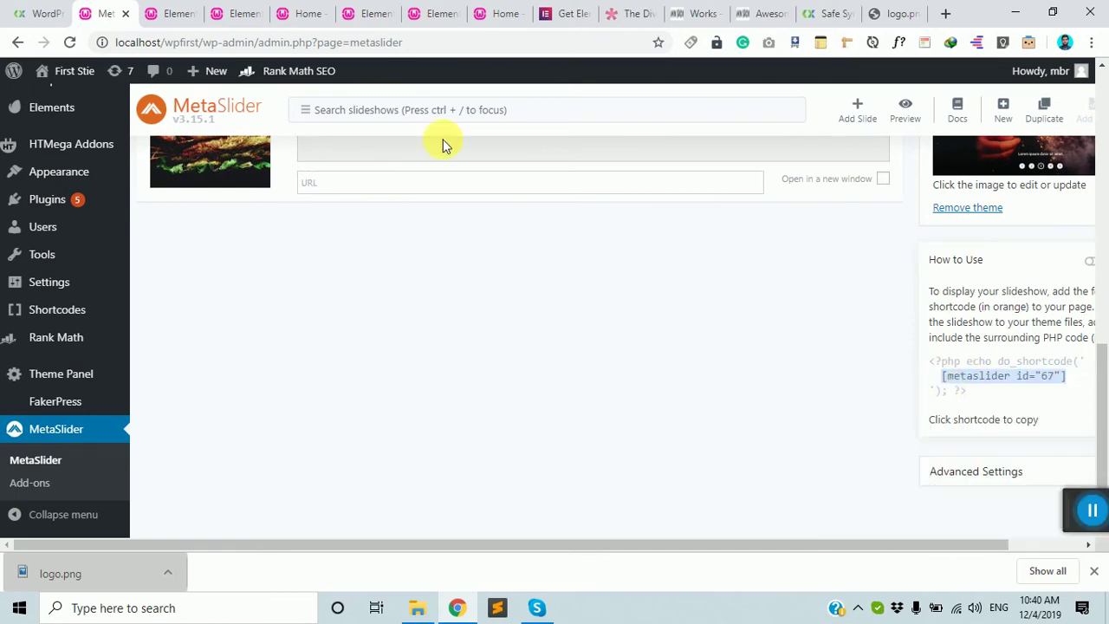
- Return to the Elementor editor, search the widgets for "shor" and add the Shortcode widget to the empty section below the slider
left_click(178, 13)
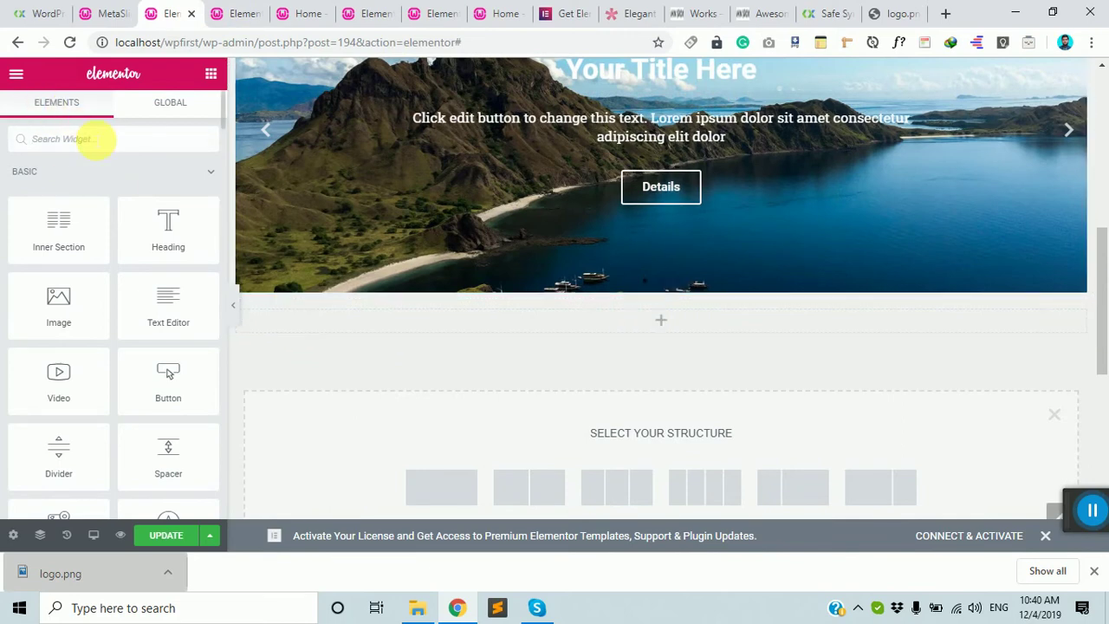
left_click(95, 138)
type("shor")
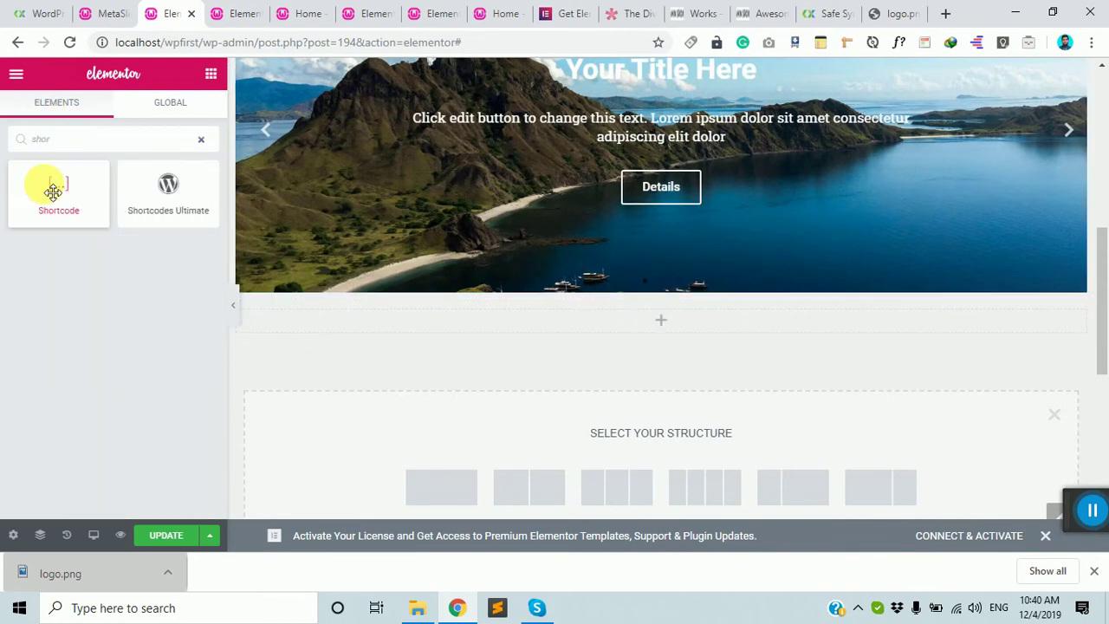
left_click_drag(50, 185, 607, 321)
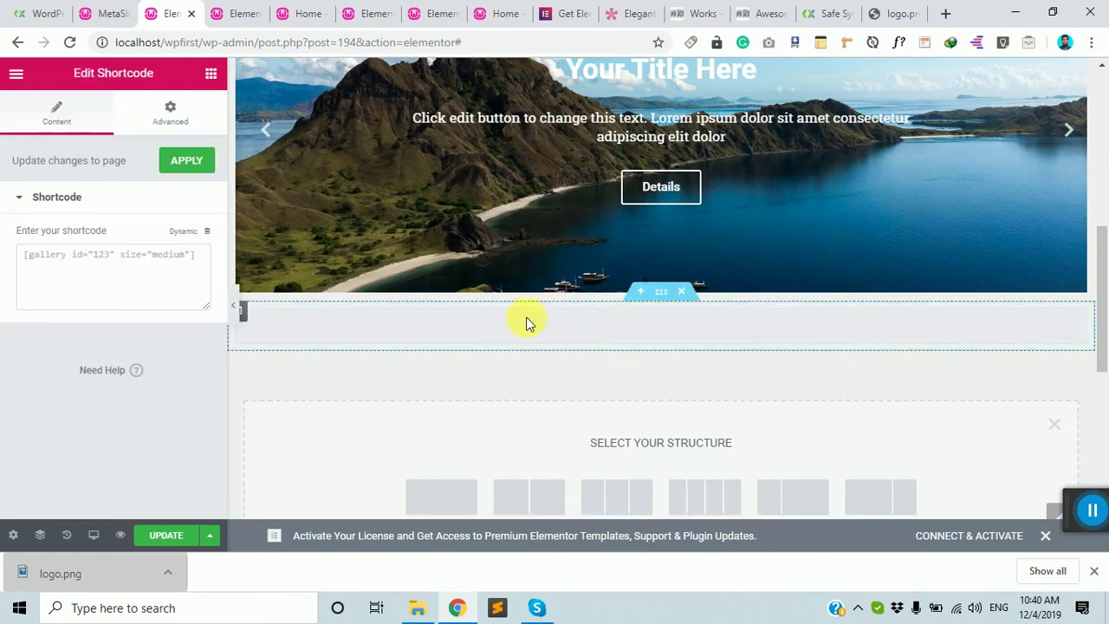
- Paste [metaslider id="67"] as the Shortcode widget's shortcode and check the rendered slideshow
left_click(75, 272)
key("ctrl+v")
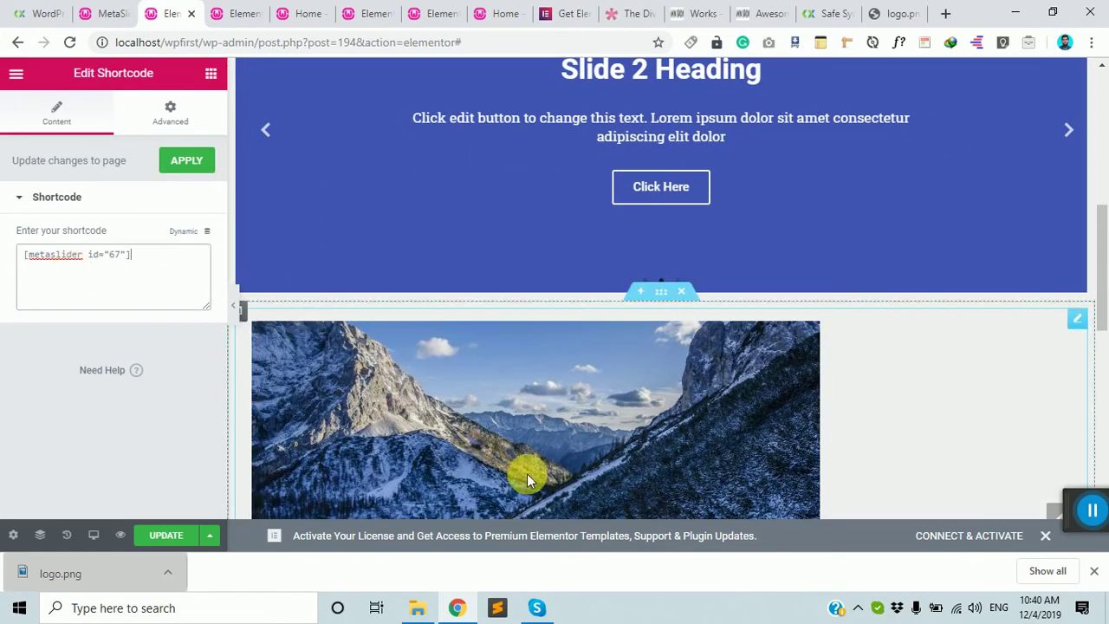
scroll(546, 451, "down", 2)
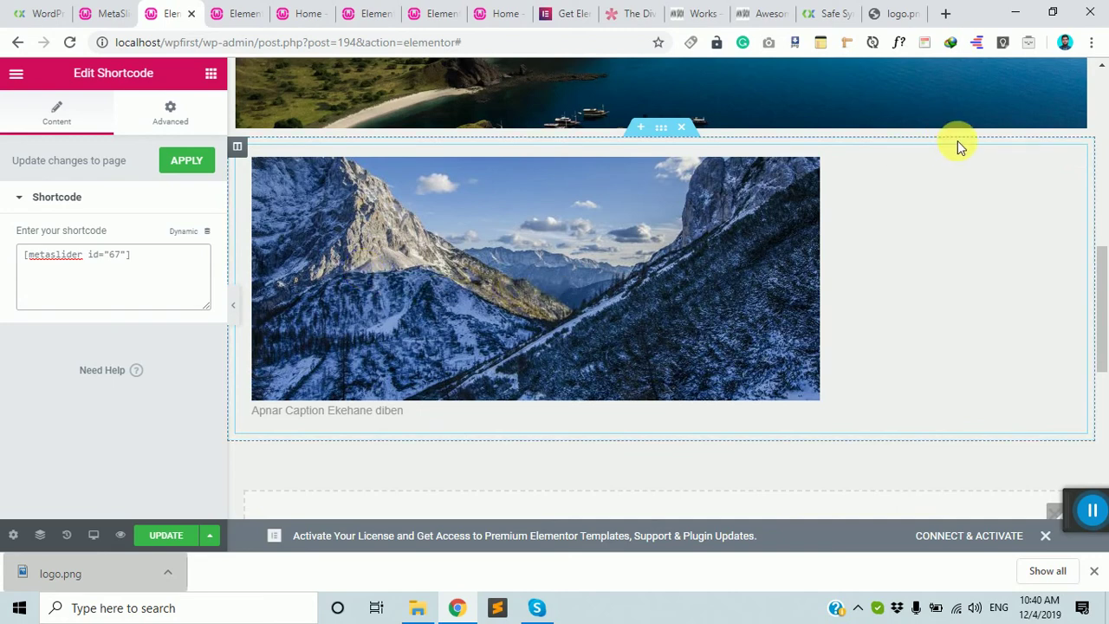
- Delete the Shortcode widget holding the MetaSlider slideshow below the slider
right_click(1079, 165)
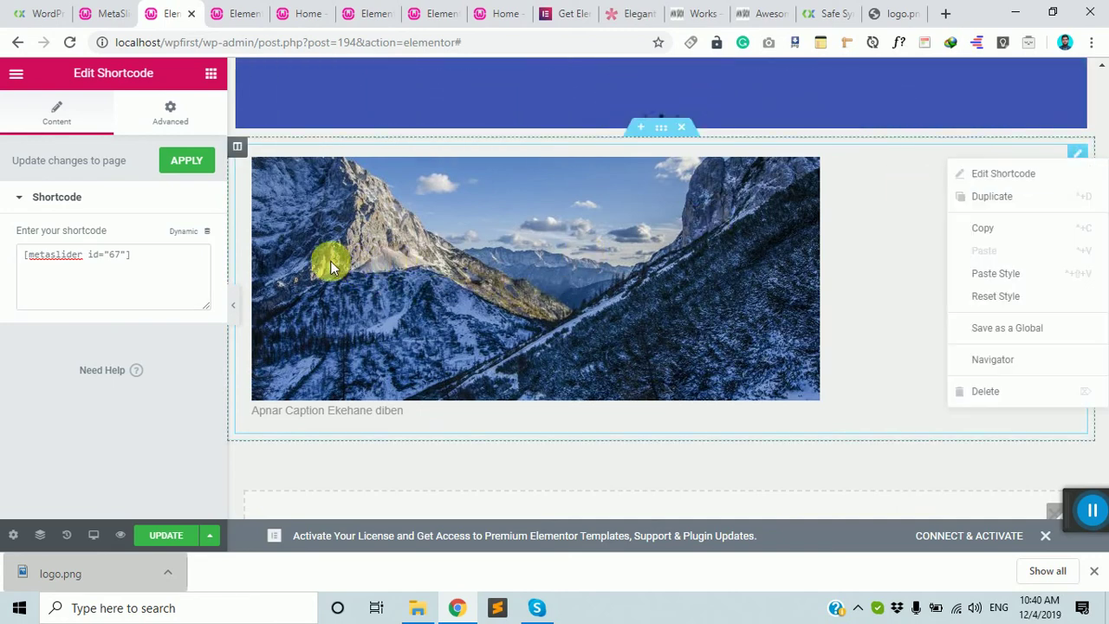
left_click_drag(131, 254, 45, 255)
left_click(104, 270)
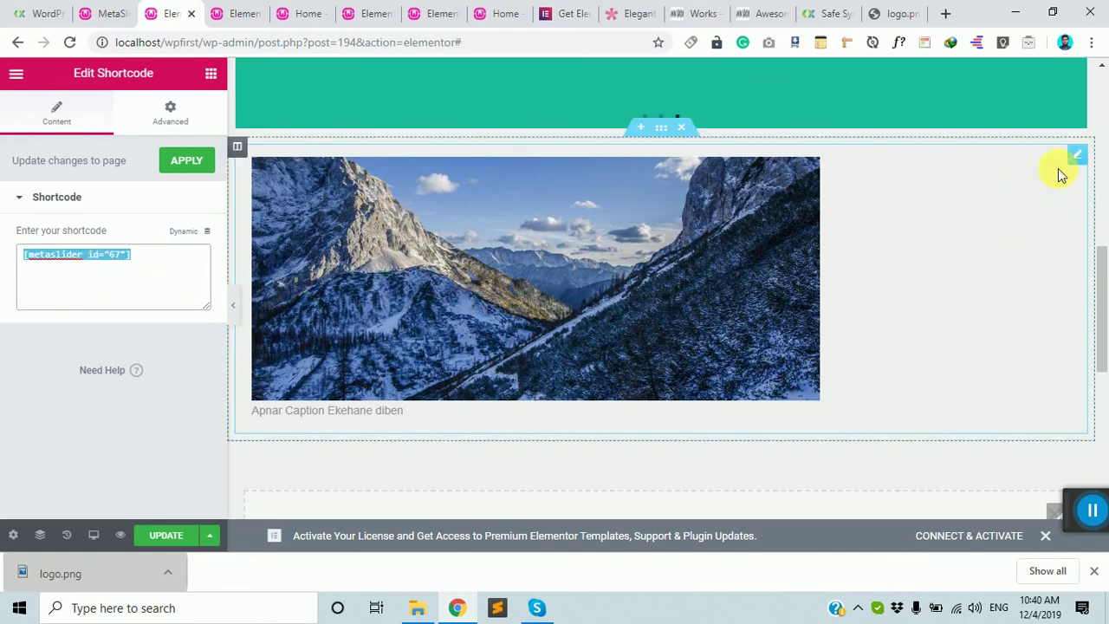
right_click(1071, 155)
left_click(1001, 390)
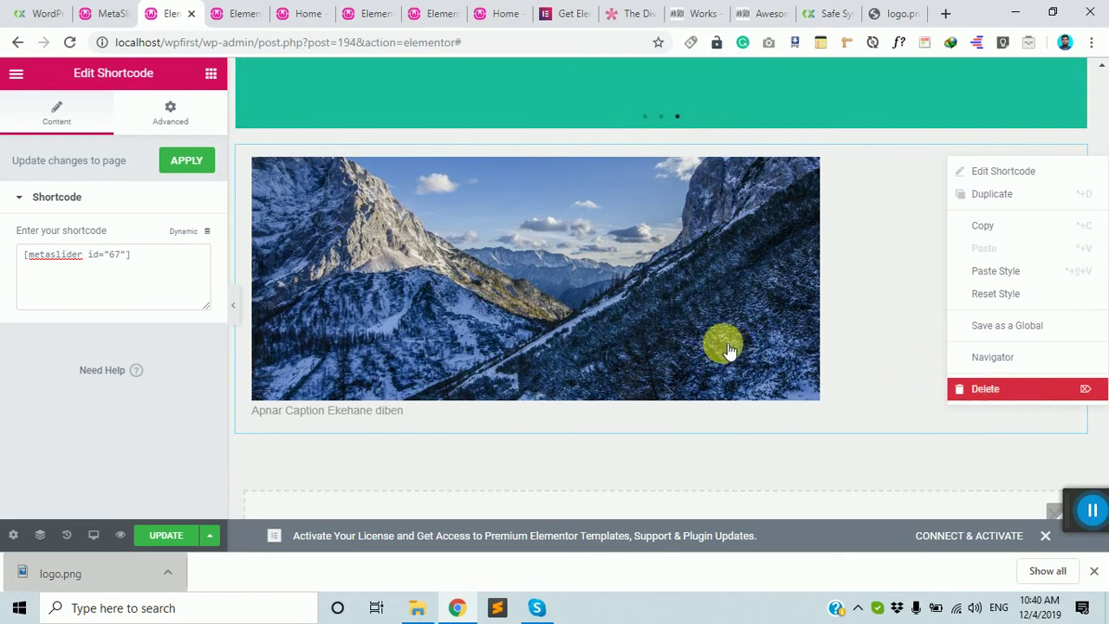
- Open the Slides widget's first slide, "Your Title Here", for editing and enable its custom style
scroll(698, 247, "up", 3)
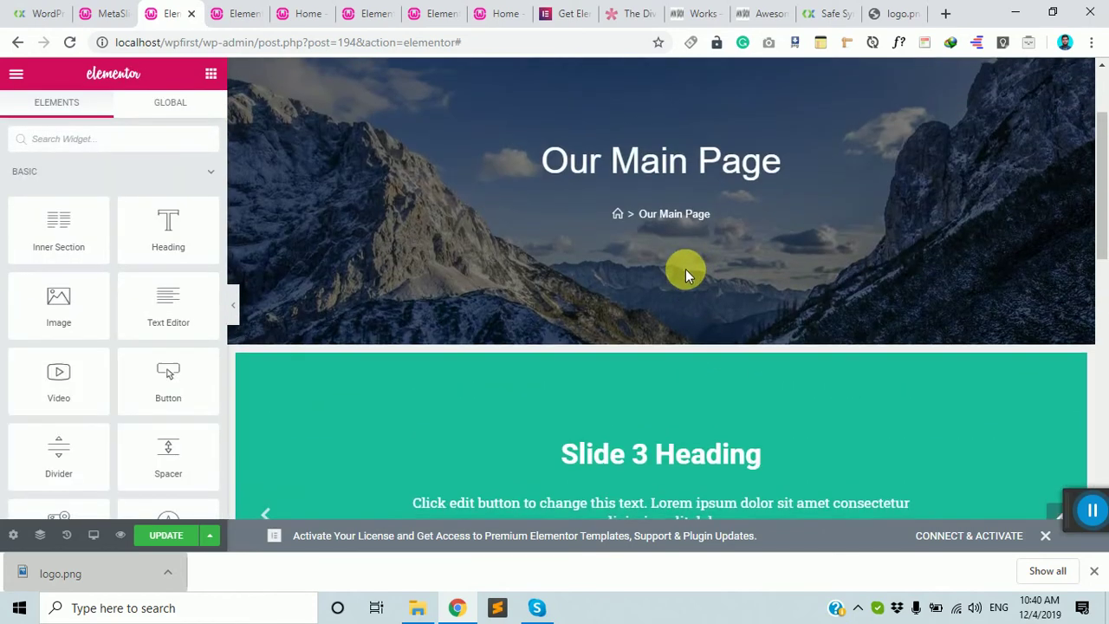
scroll(686, 269, "down", 2)
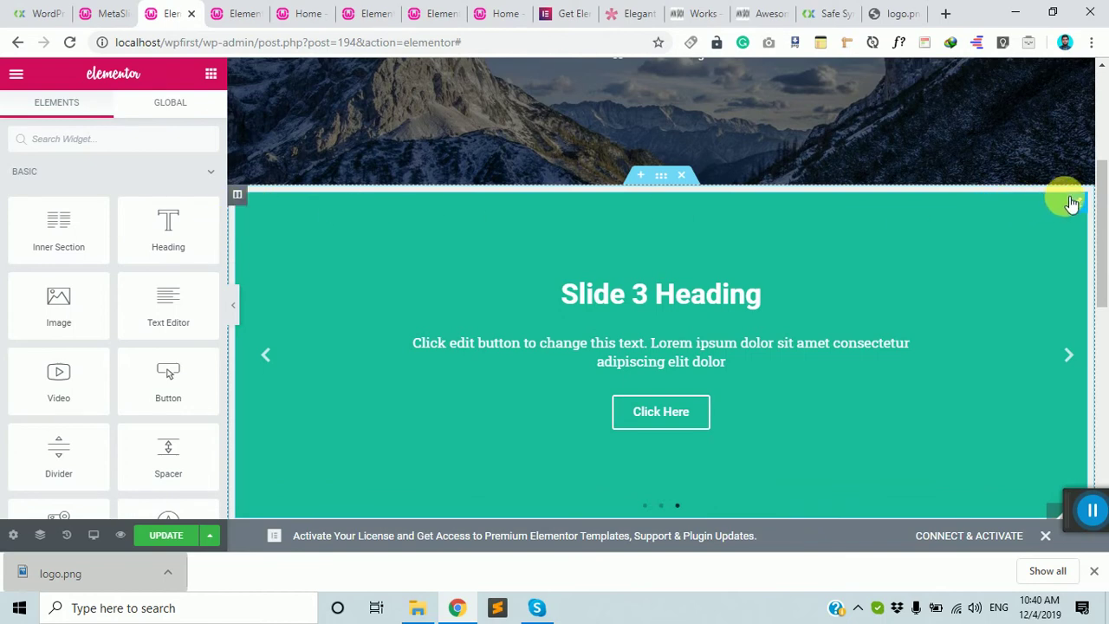
left_click(1072, 202)
left_click(117, 223)
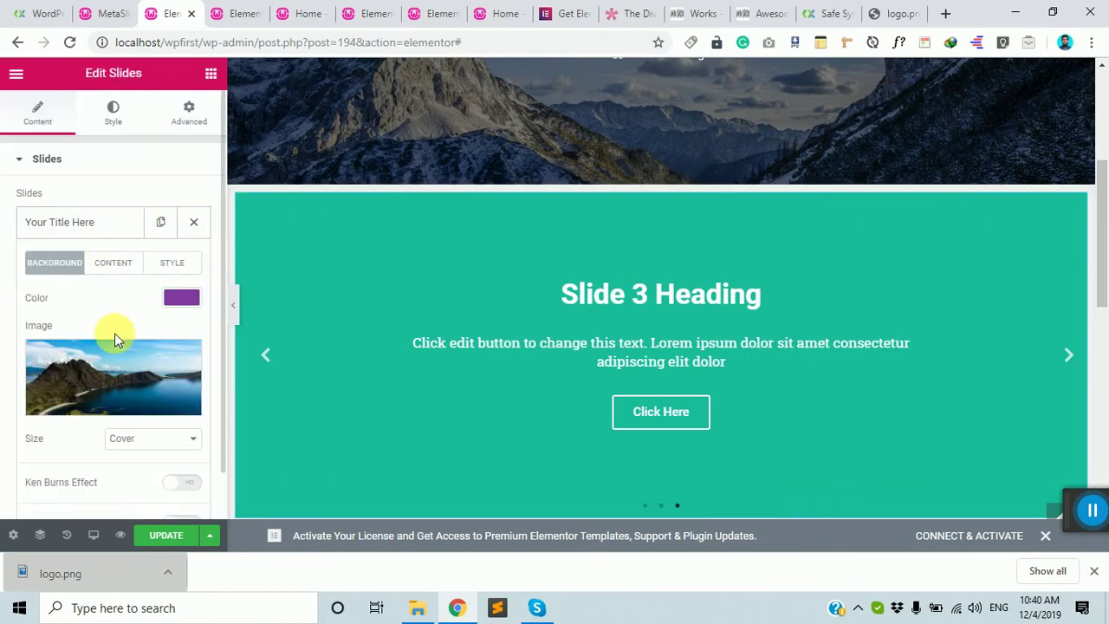
left_click(116, 265)
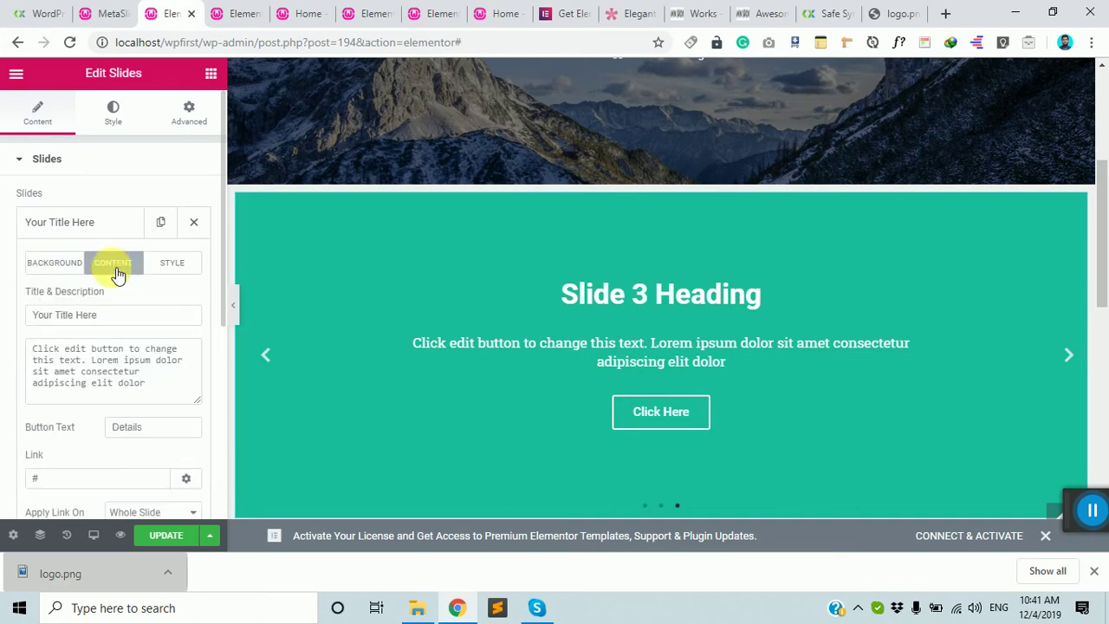
left_click(166, 267)
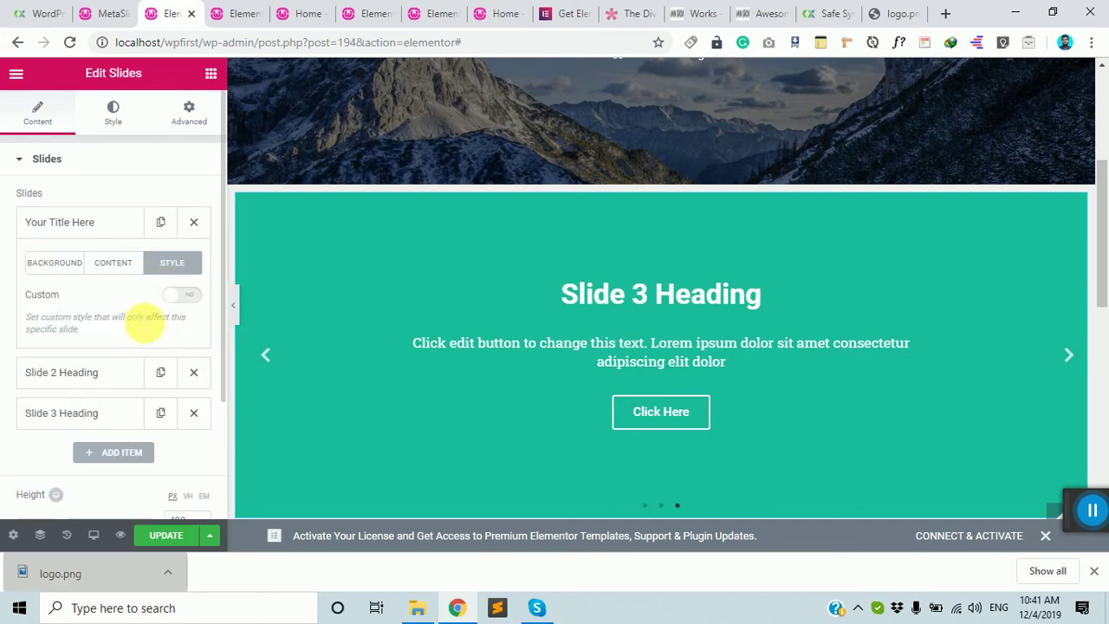
left_click(184, 298)
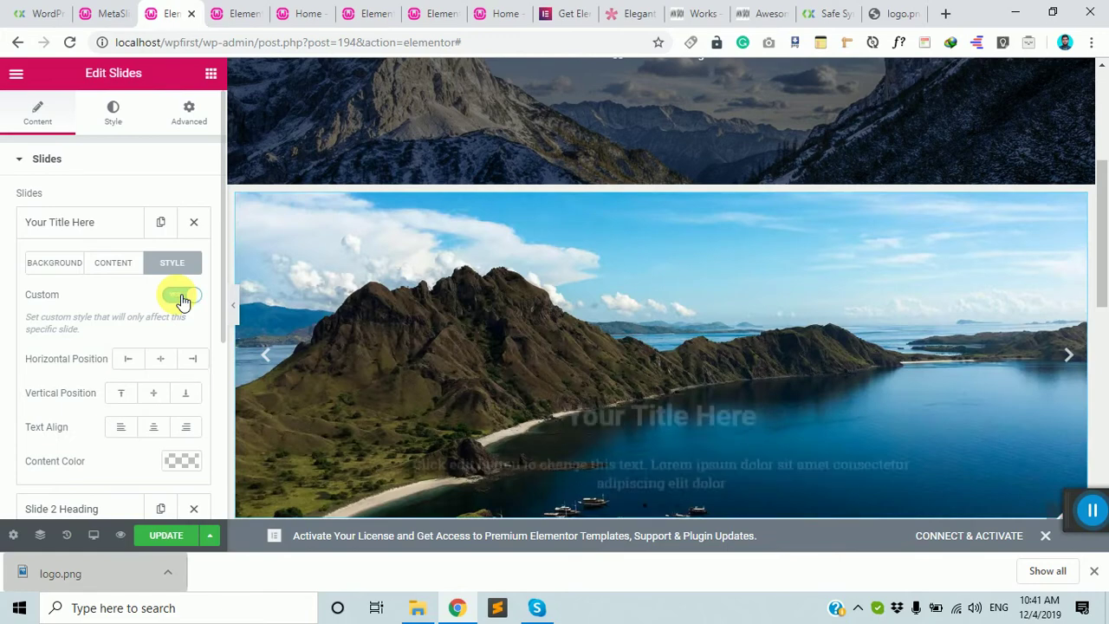
- Try center, right and left horizontal positions and the top vertical position for the first slide's content, and clear both settings
left_click(161, 361)
left_click(197, 368)
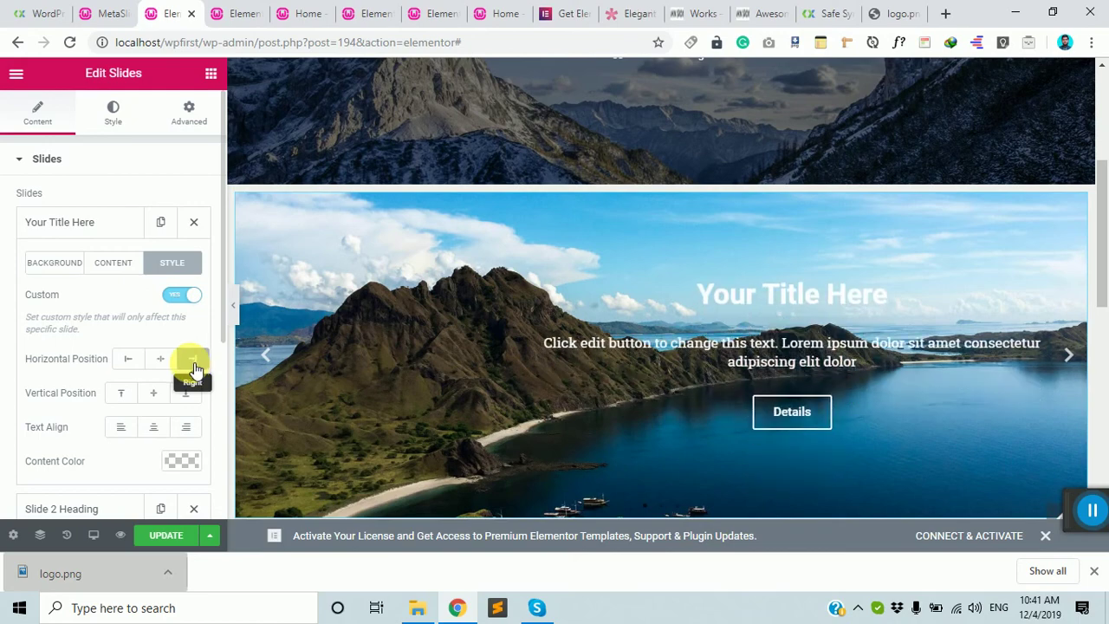
left_click(130, 359)
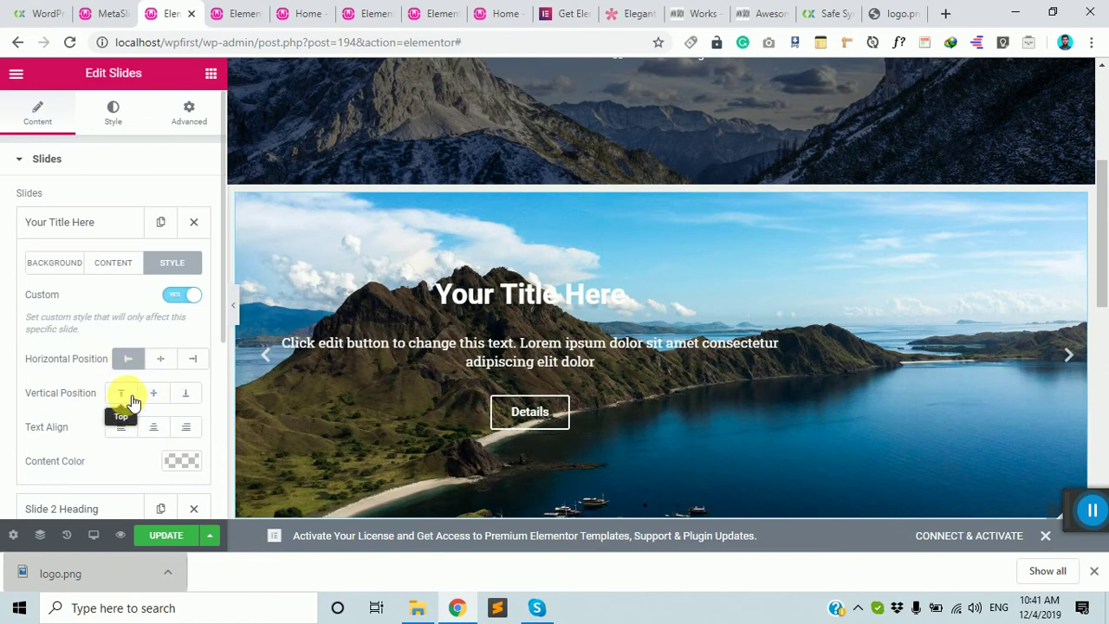
left_click(133, 402)
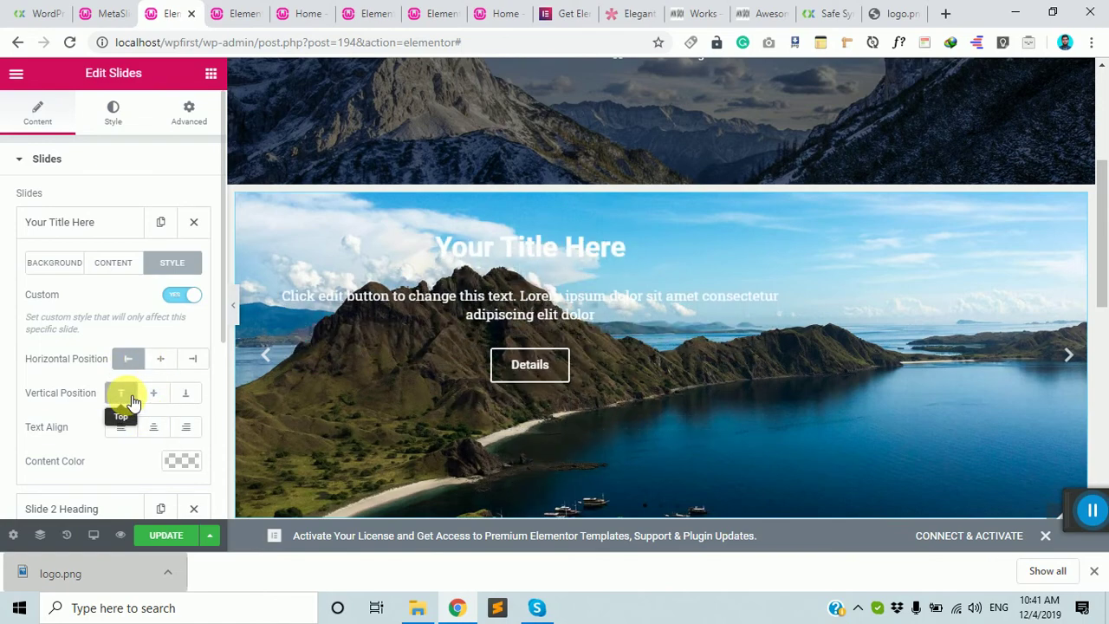
left_click(121, 396)
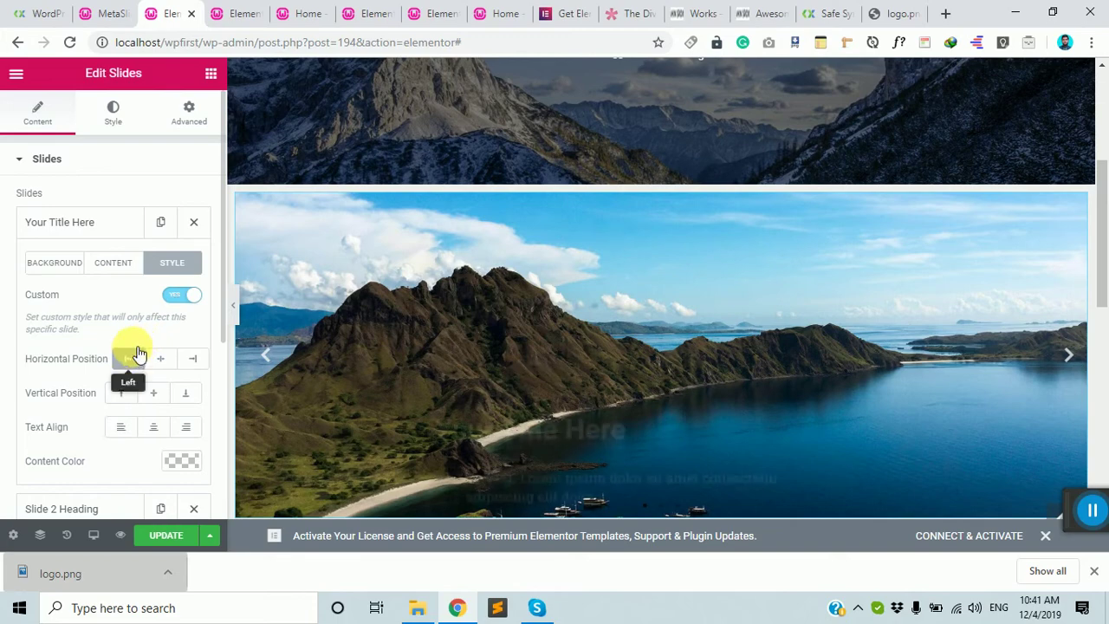
left_click(129, 358)
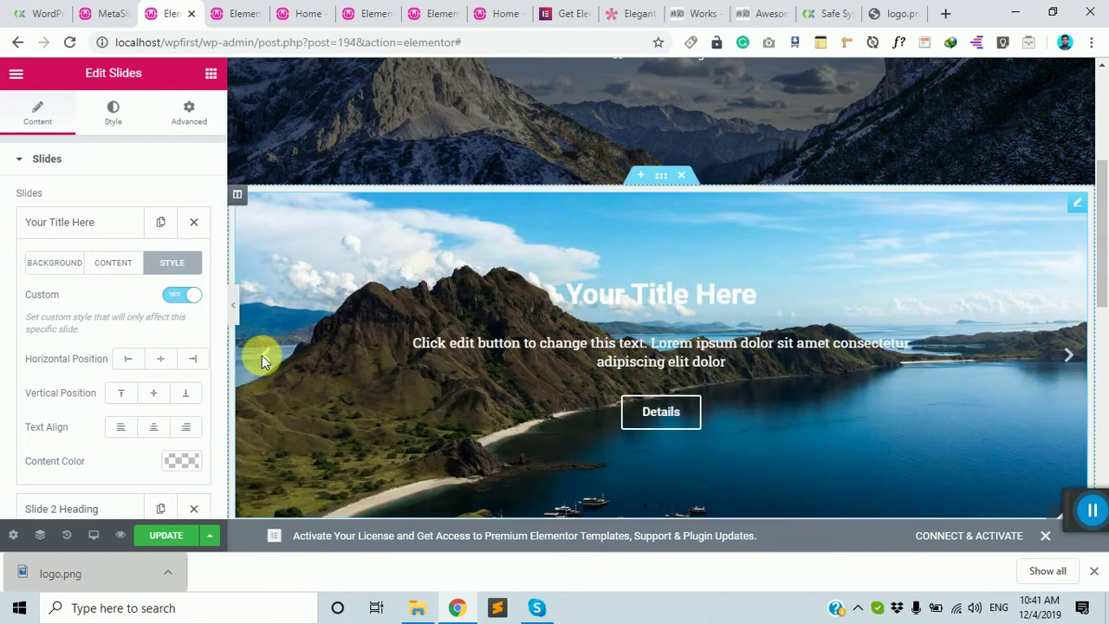
- Check the Slides widget's overall style settings and return to its slide list and height settings
scroll(190, 359, "down", 2)
scroll(141, 324, "up", 2)
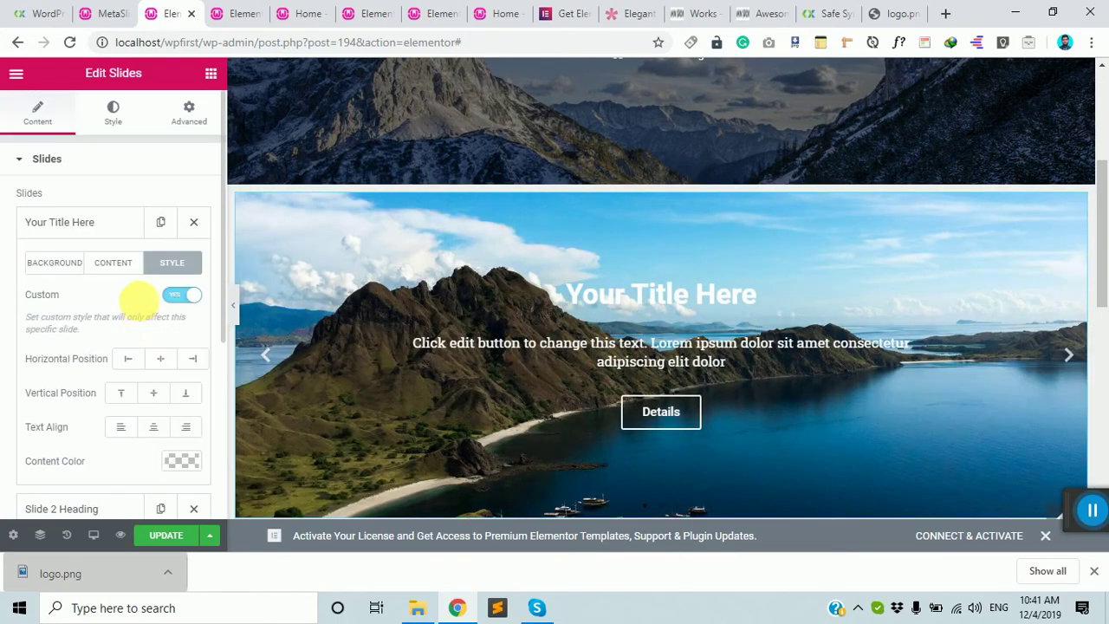
left_click(121, 113)
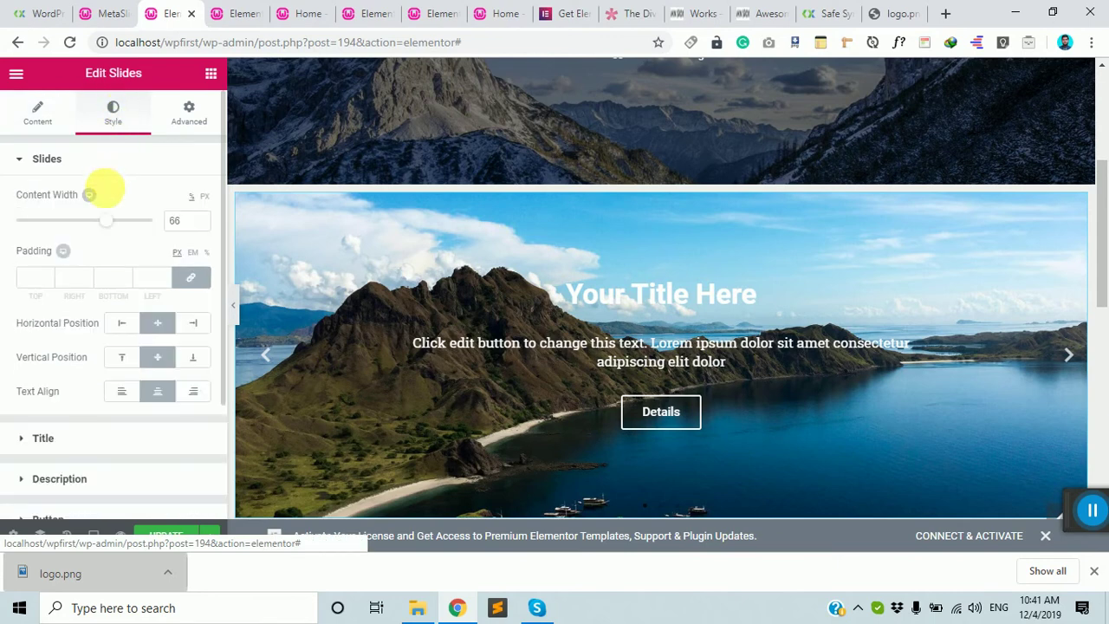
left_click(39, 115)
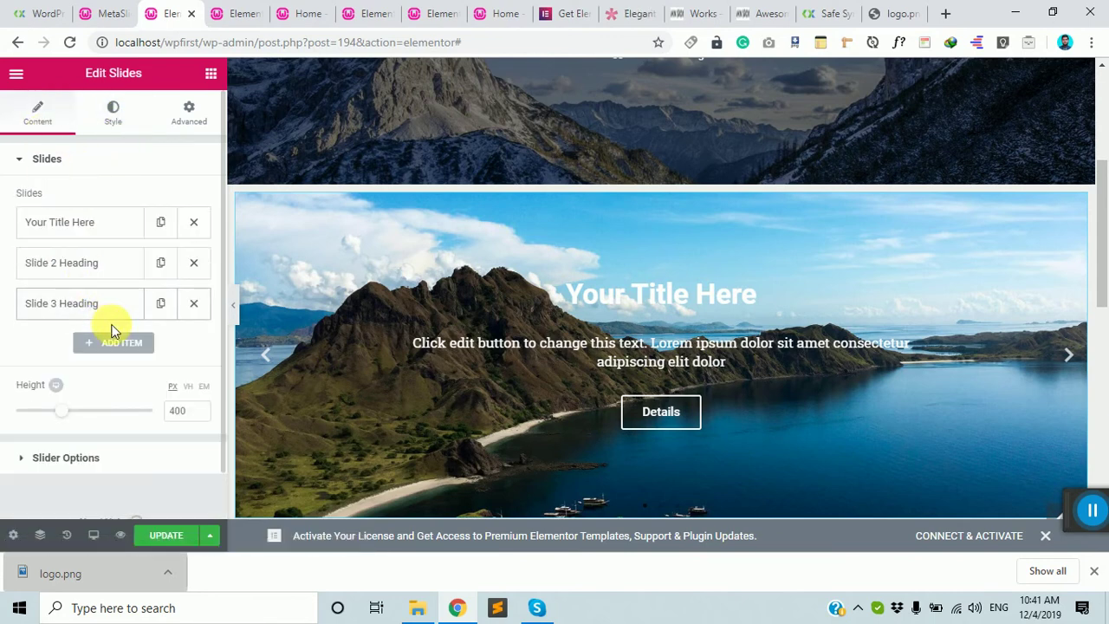
scroll(111, 329, "down", 1)
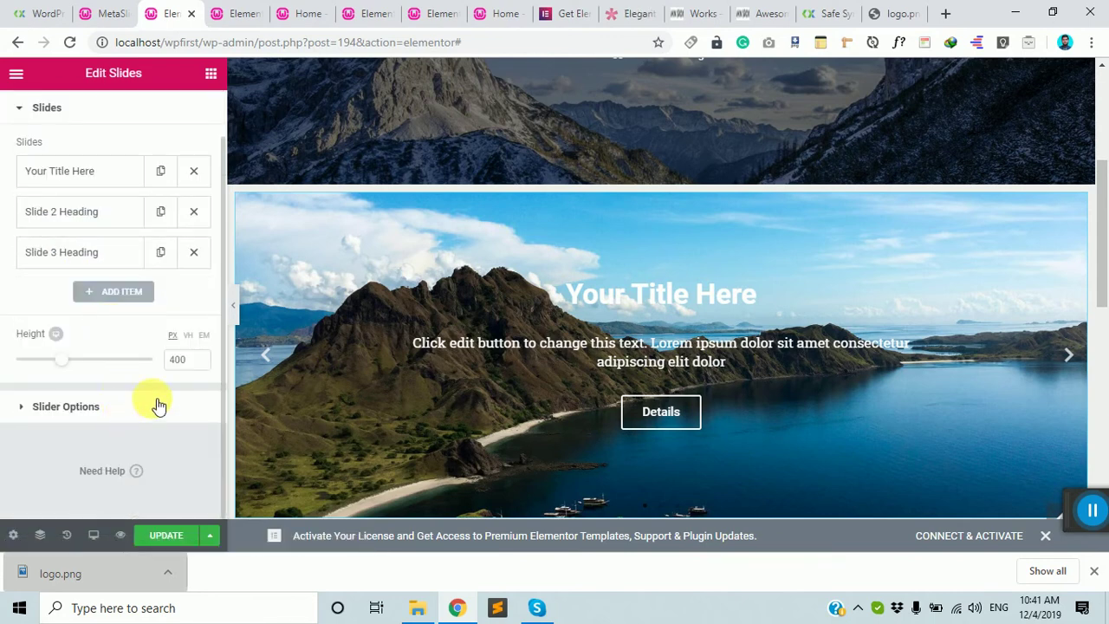
- Set the Slides widget's height to 689 px
scroll(809, 347, "down", 4)
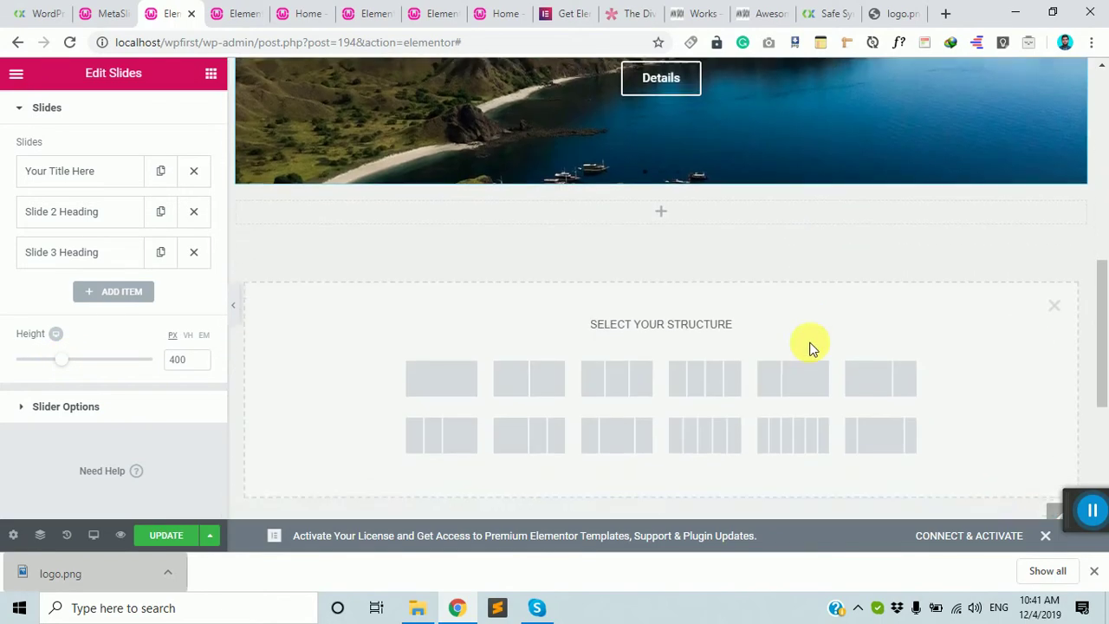
scroll(809, 346, "up", 1)
left_click_drag(73, 365, 112, 372)
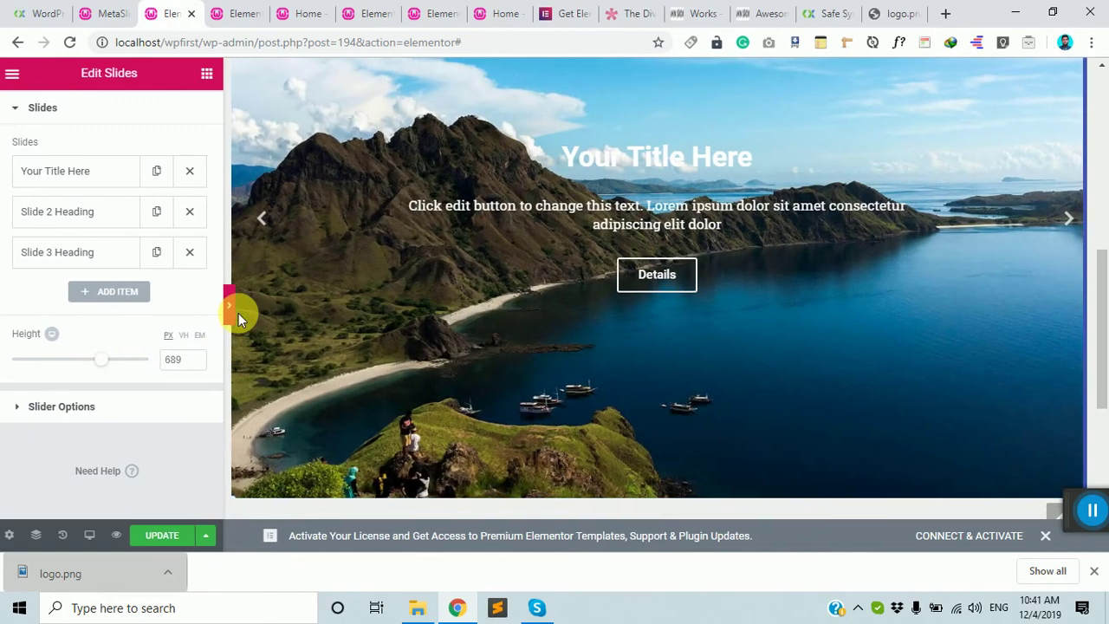
- Preview the taller slider without the editing panel, switch slides with the arrows and dots, and bring the panel back
left_click(236, 310)
scroll(577, 366, "down", 1)
scroll(580, 321, "up", 4)
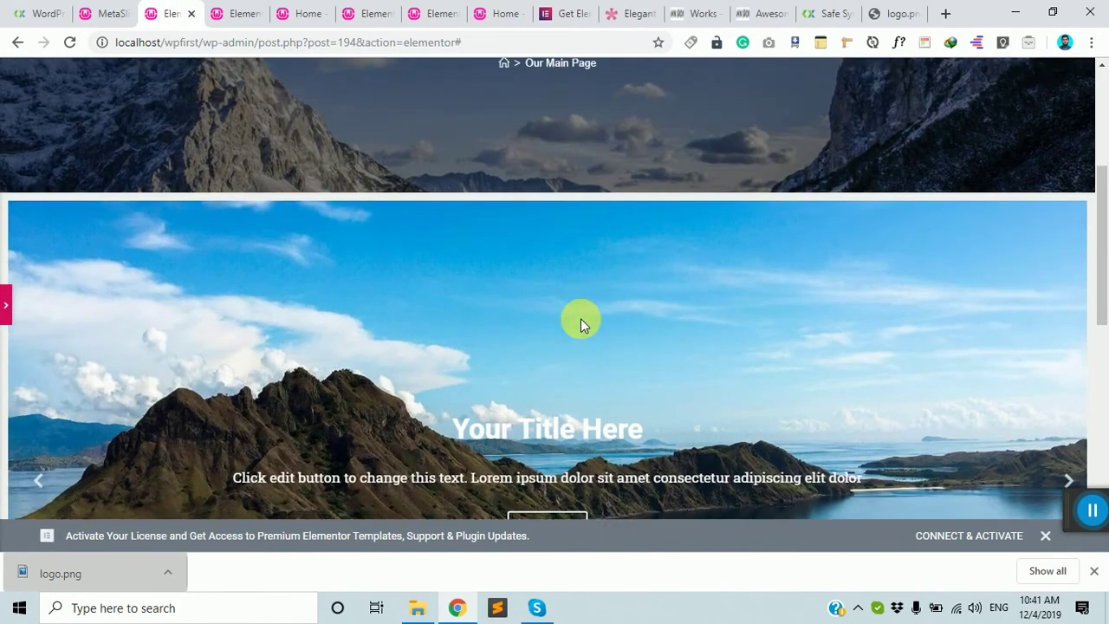
scroll(580, 317, "down", 2)
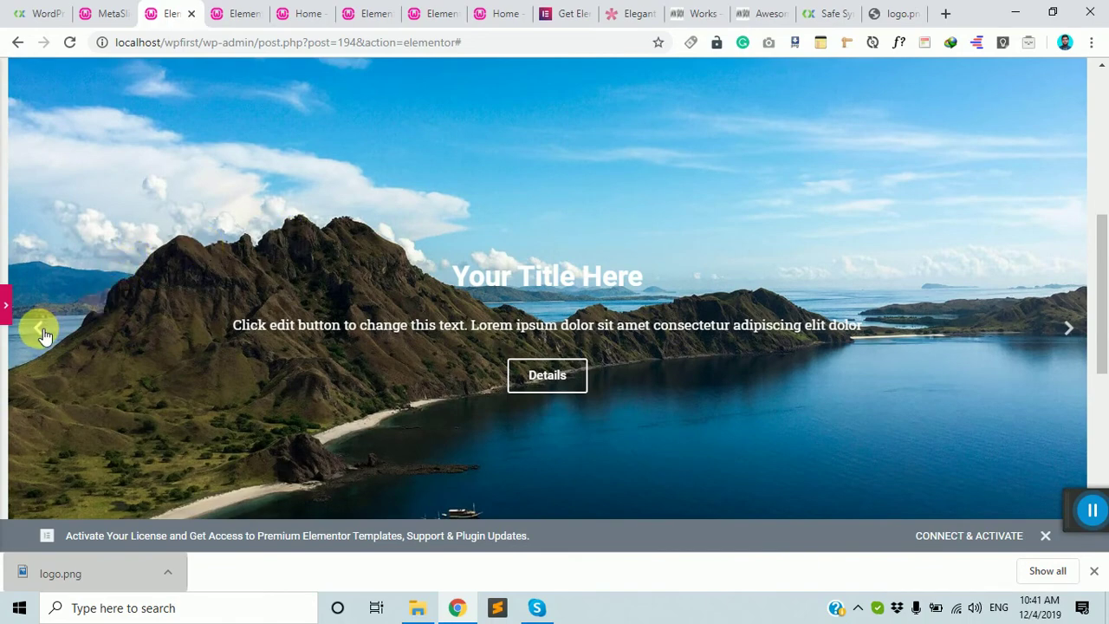
left_click(41, 330)
left_click(1069, 327)
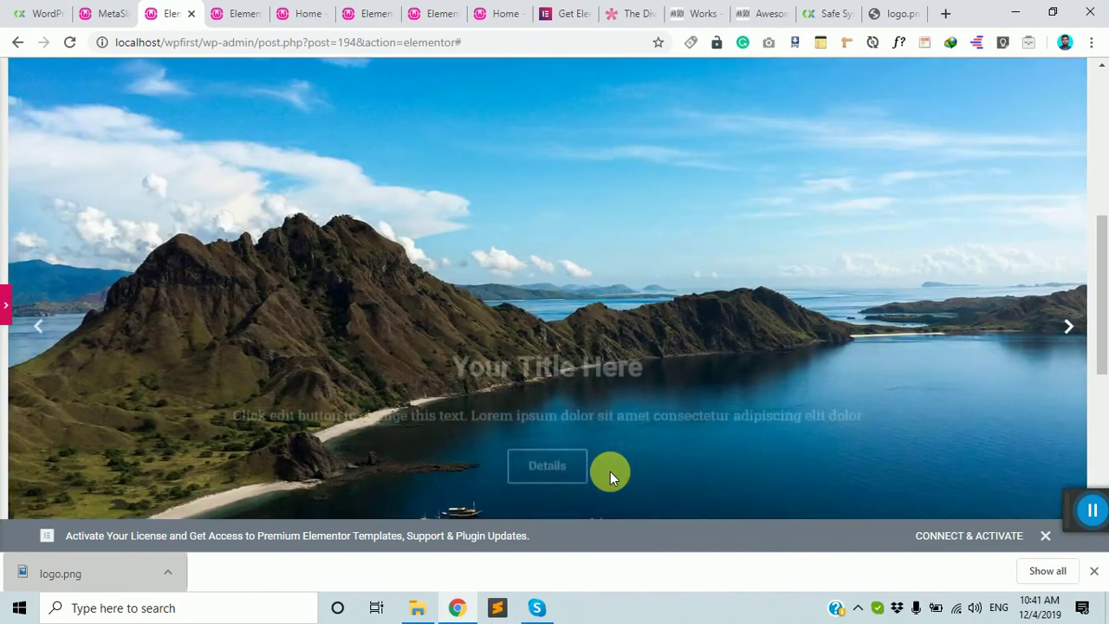
scroll(610, 478, "down", 2)
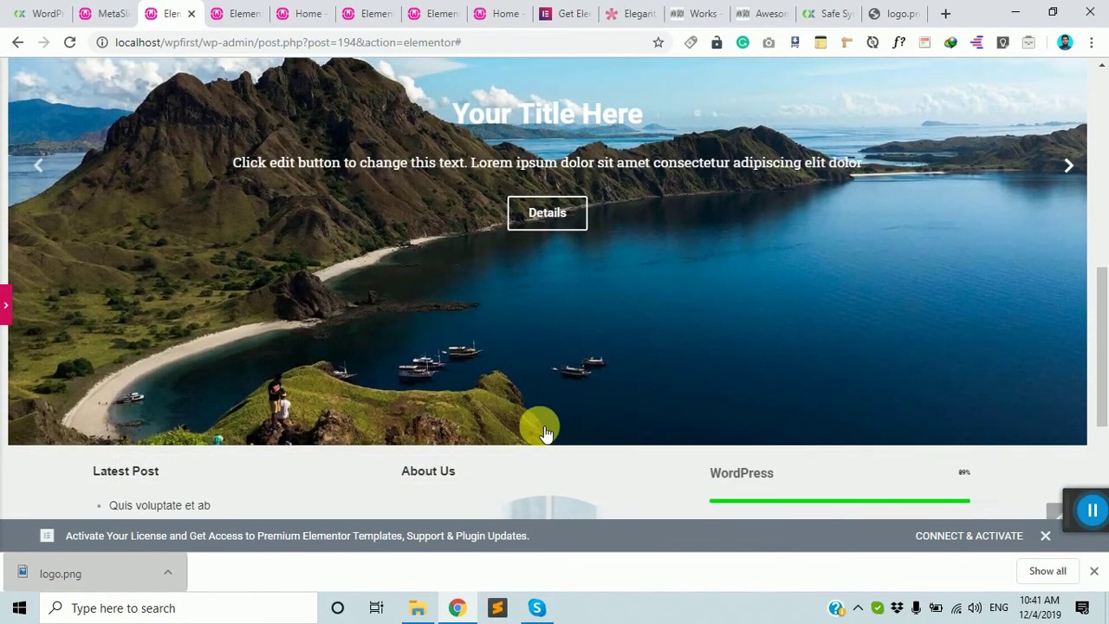
left_click(544, 433)
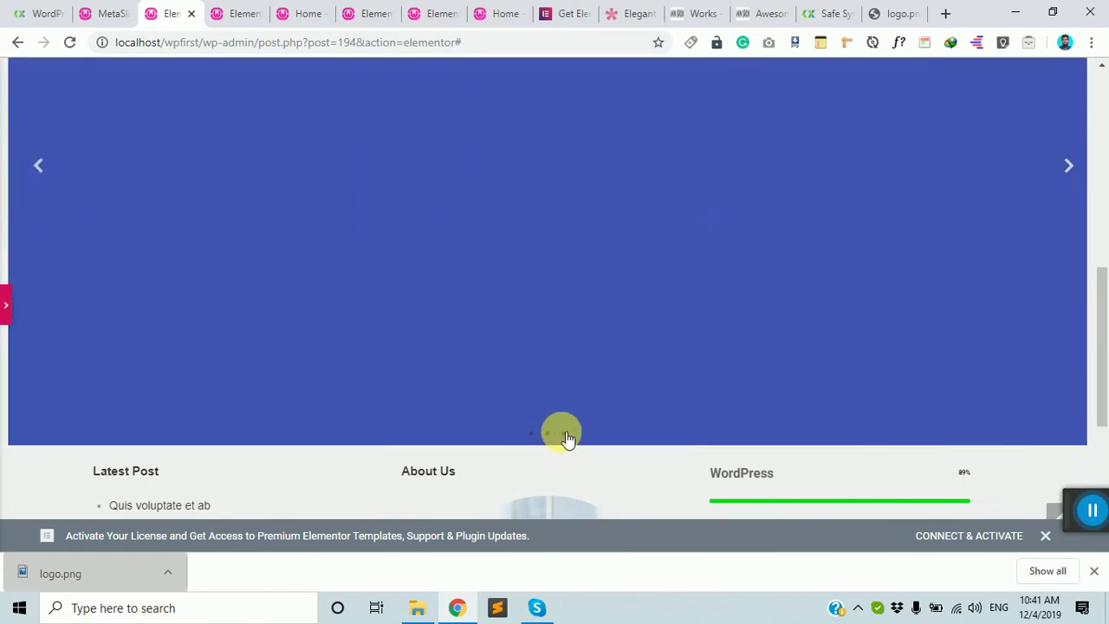
left_click(565, 437)
left_click(531, 436)
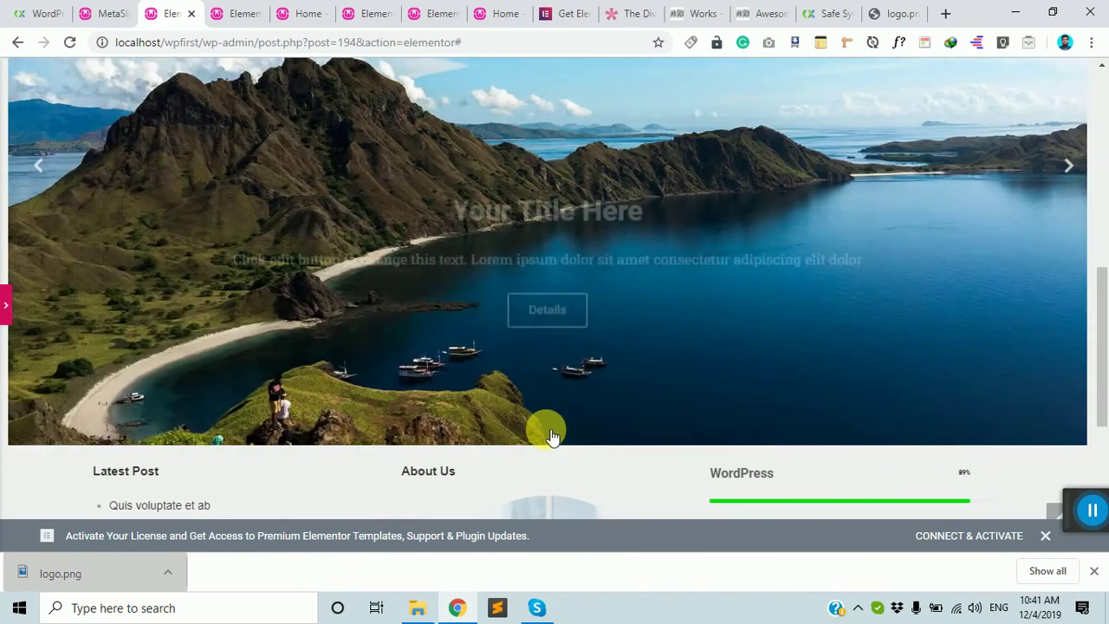
left_click(8, 308)
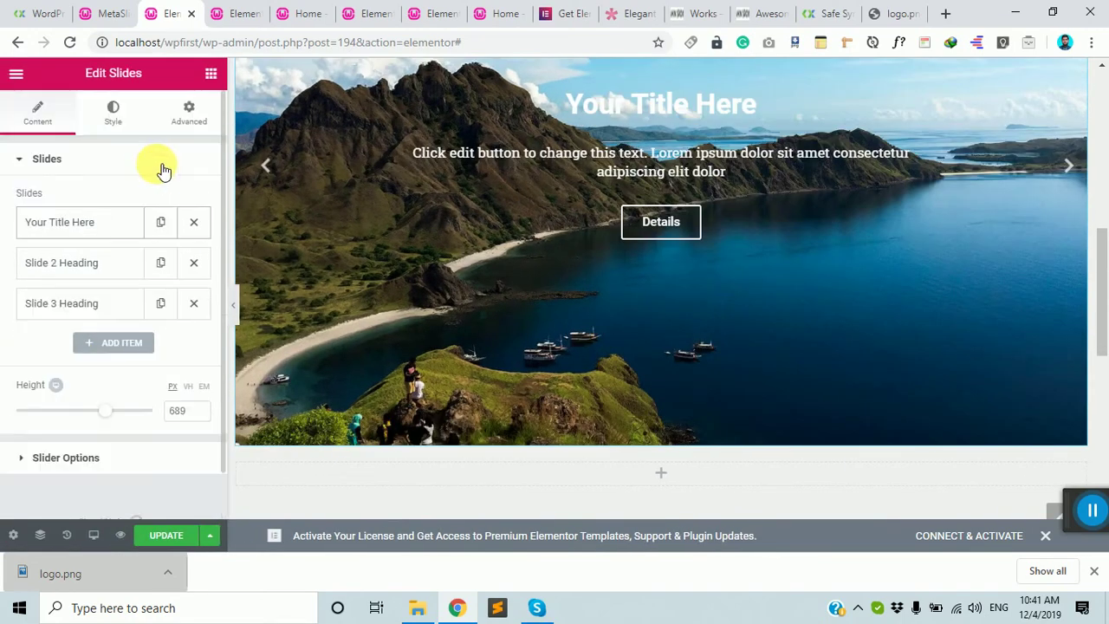
- Review the Slides widget's title, description and button styles, its advanced options and its Motion Effects settings
left_click(114, 106)
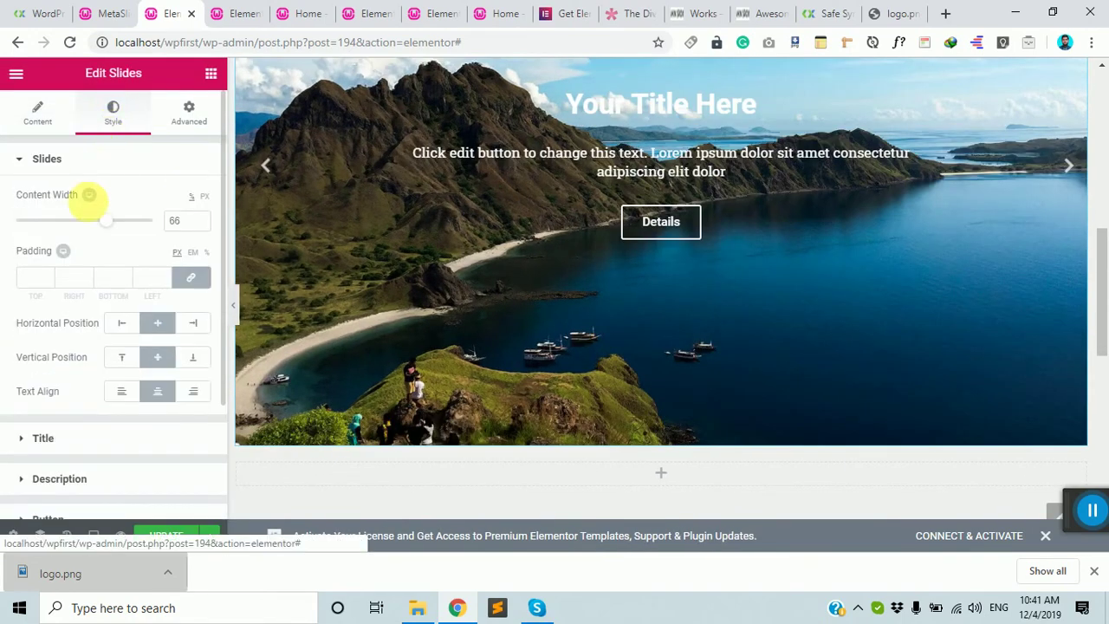
scroll(102, 347, "down", 1)
left_click(103, 357)
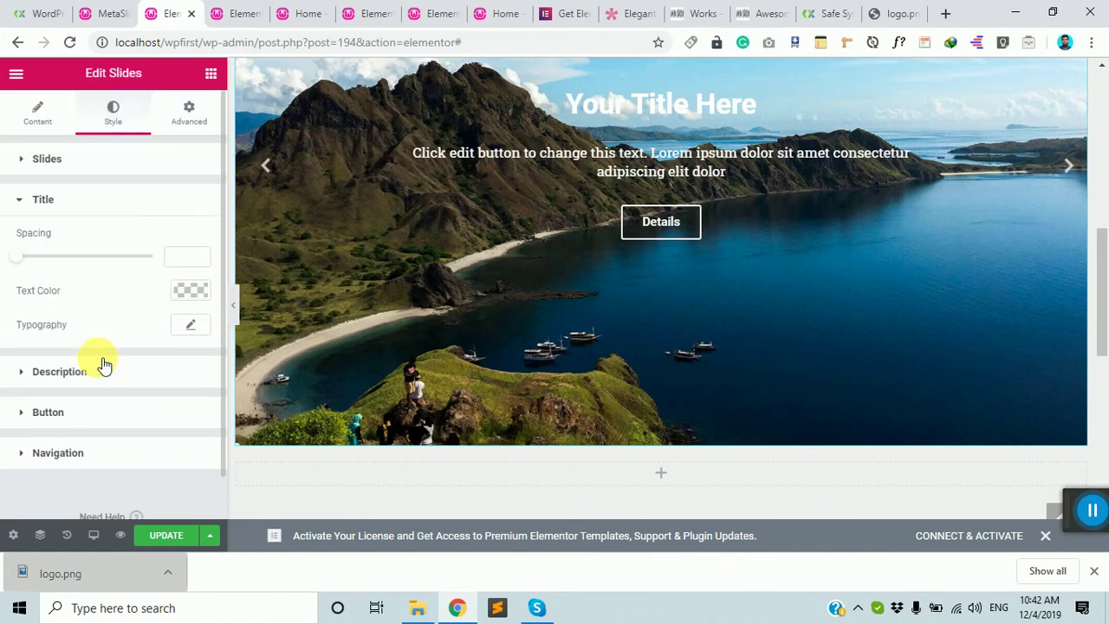
left_click(109, 334)
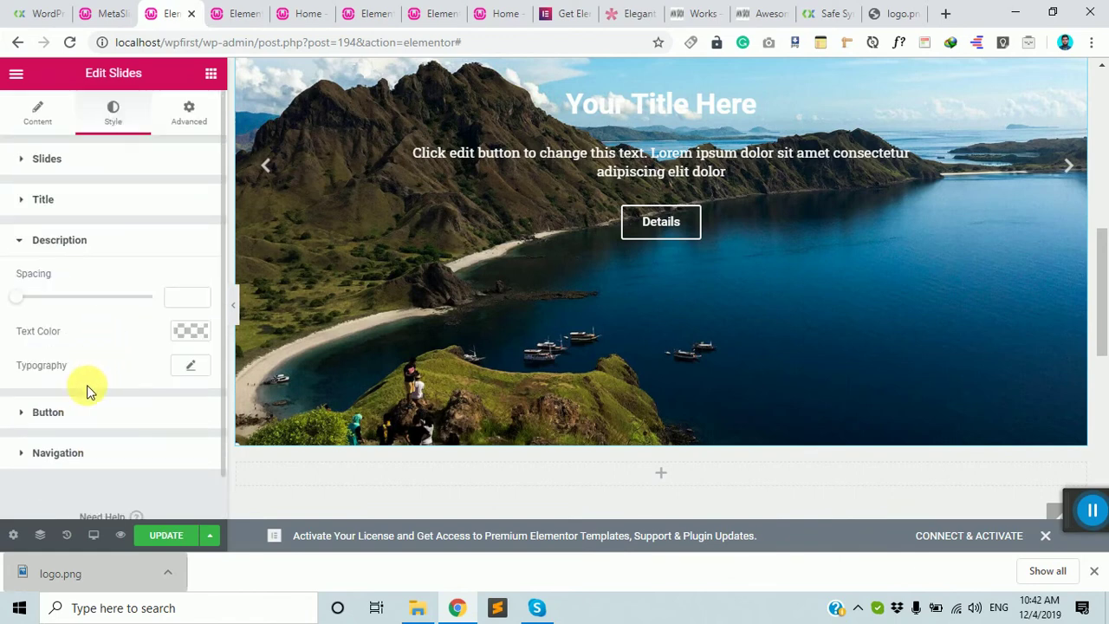
left_click(90, 423)
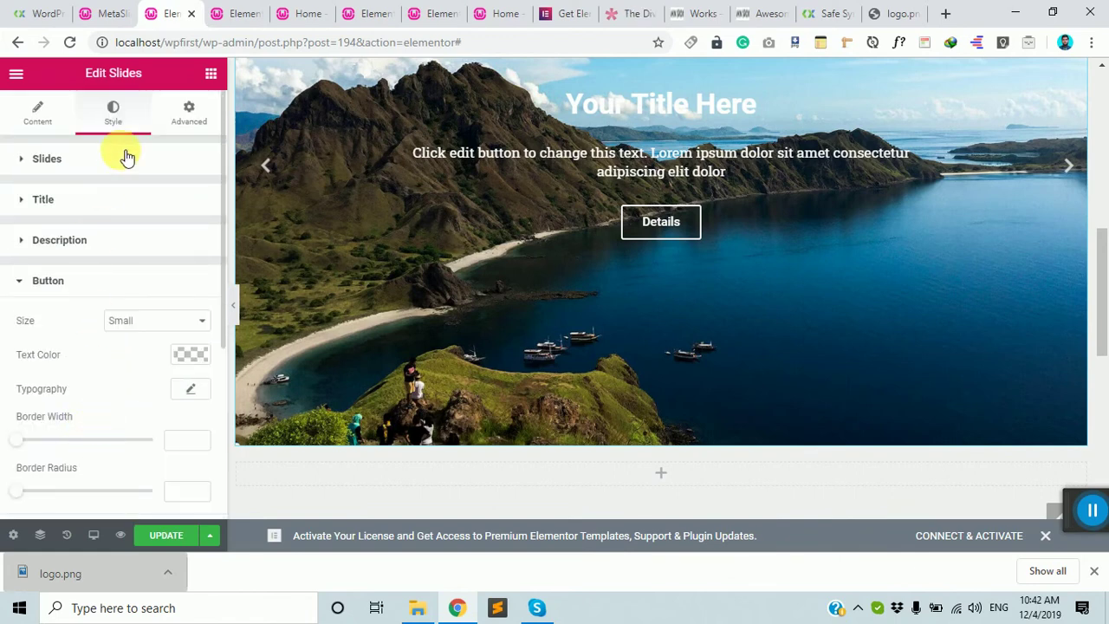
left_click(185, 113)
scroll(151, 277, "down", 2)
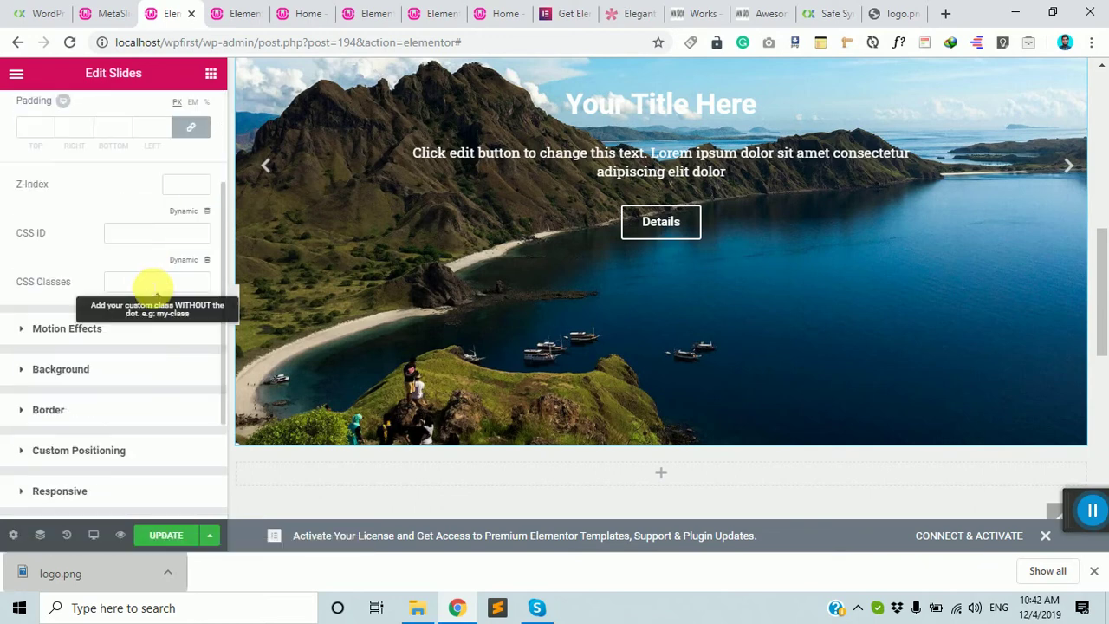
left_click(113, 330)
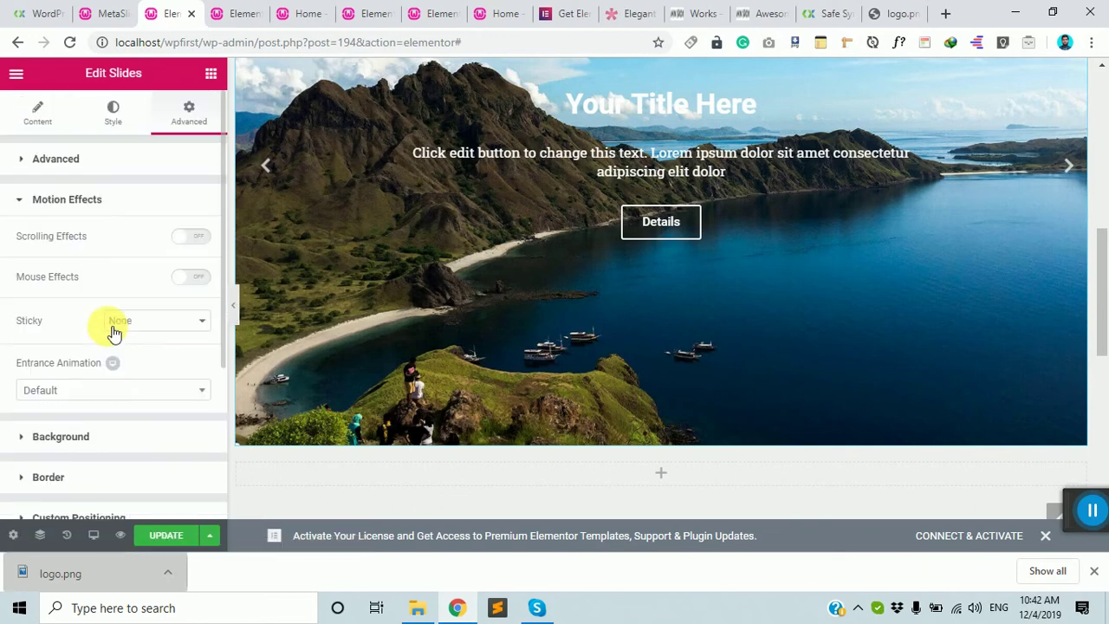
scroll(122, 312, "down", 2)
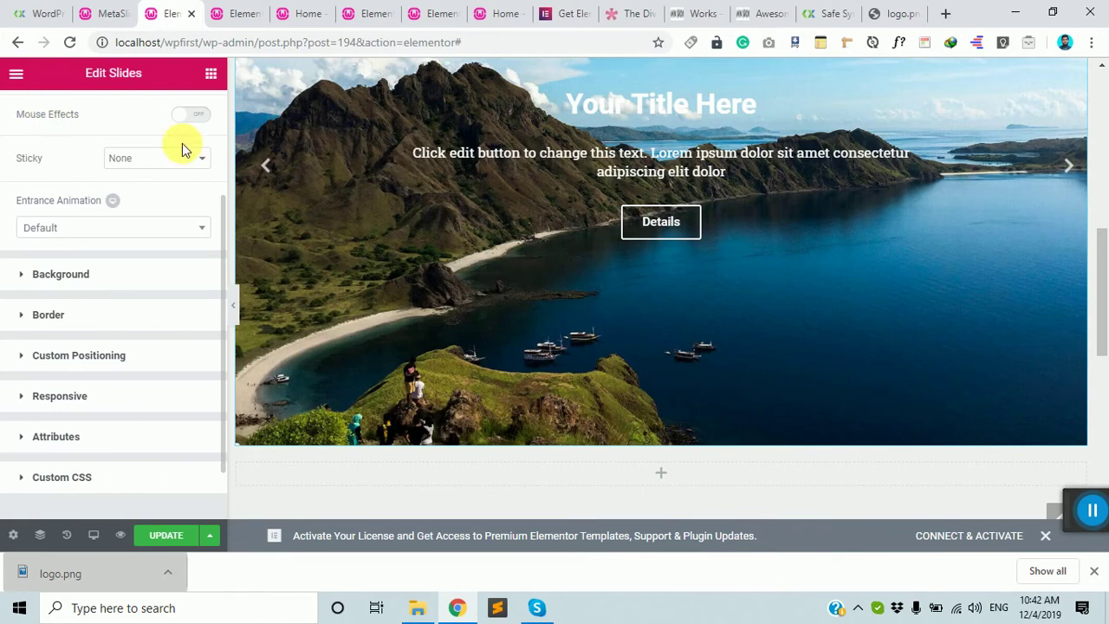
scroll(302, 216, "up", 5)
scroll(192, 202, "up", 2)
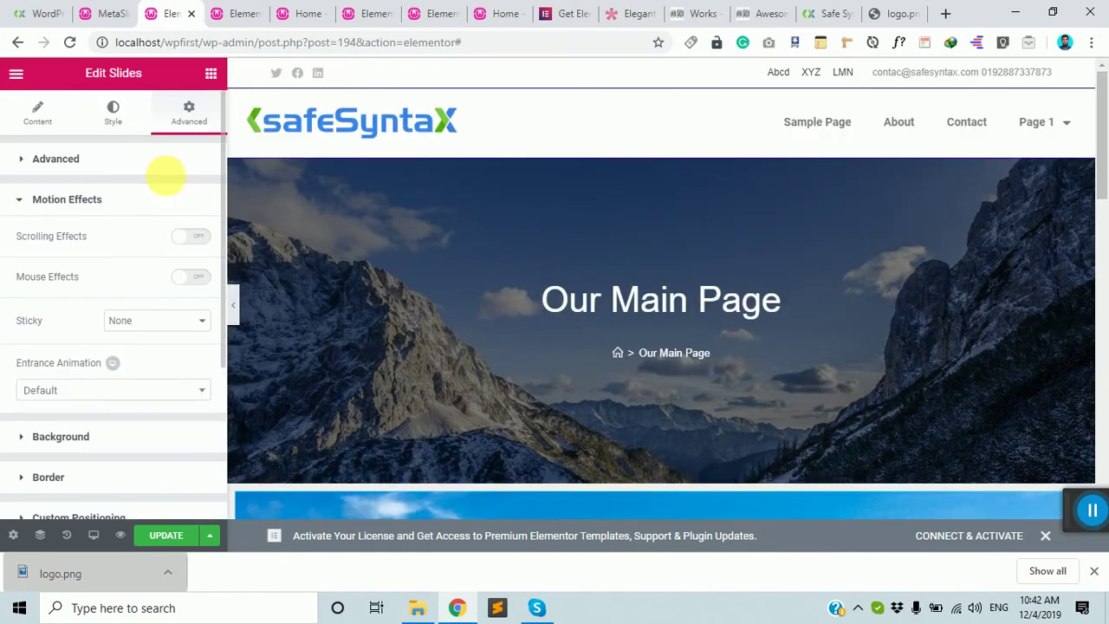
- Open the widget's Slider Options, check the navigation choices, and examine the slider's arrows and dots in a full-width preview
left_click(38, 109)
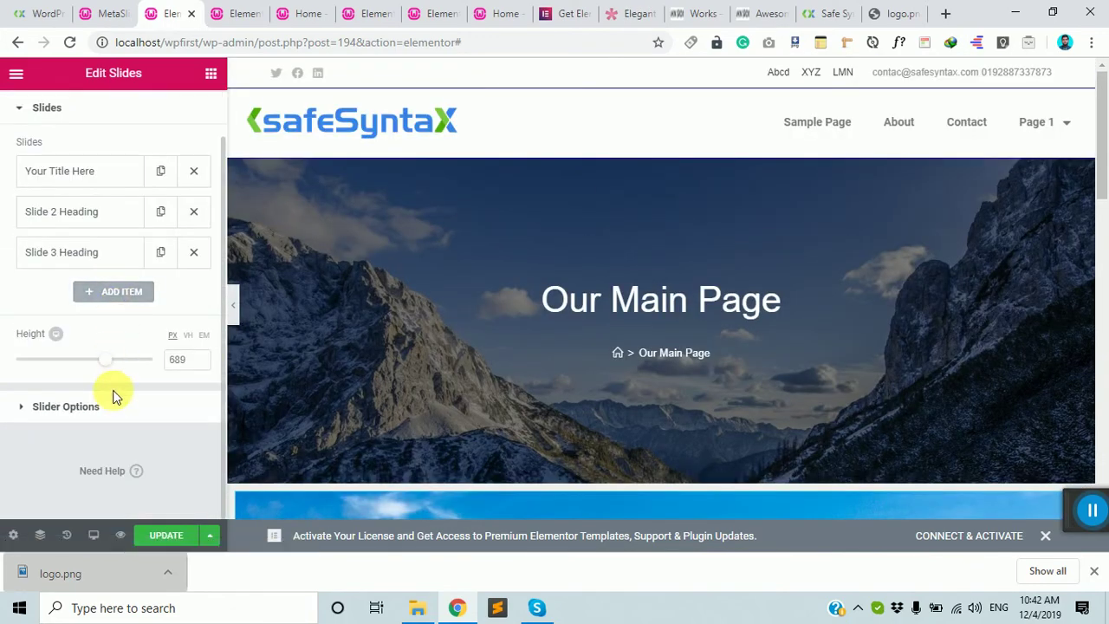
left_click(115, 409)
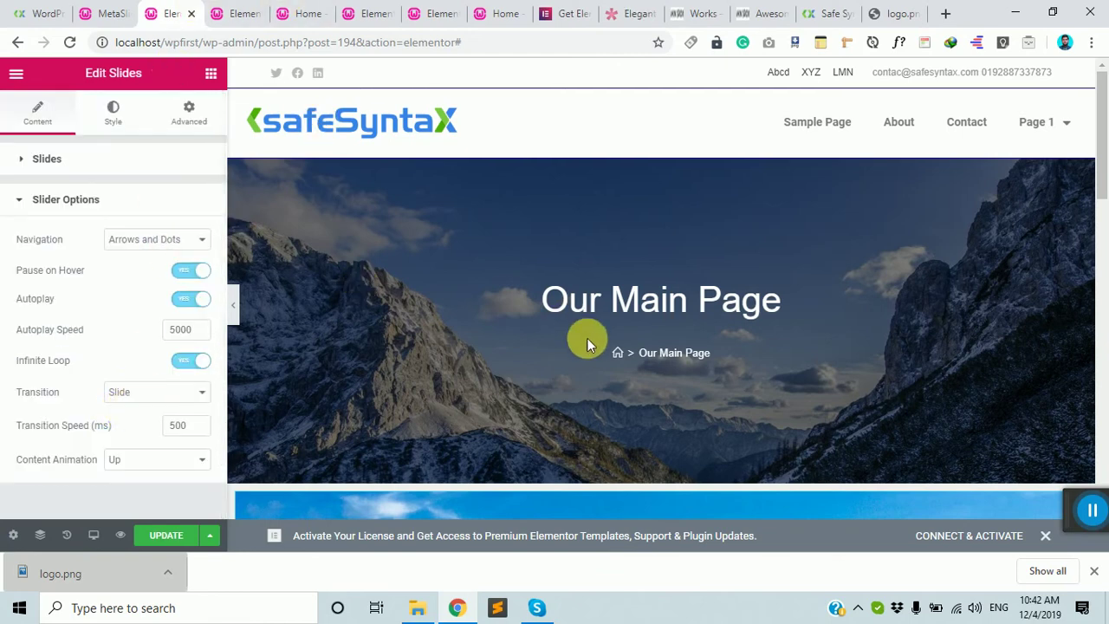
scroll(587, 338, "down", 2)
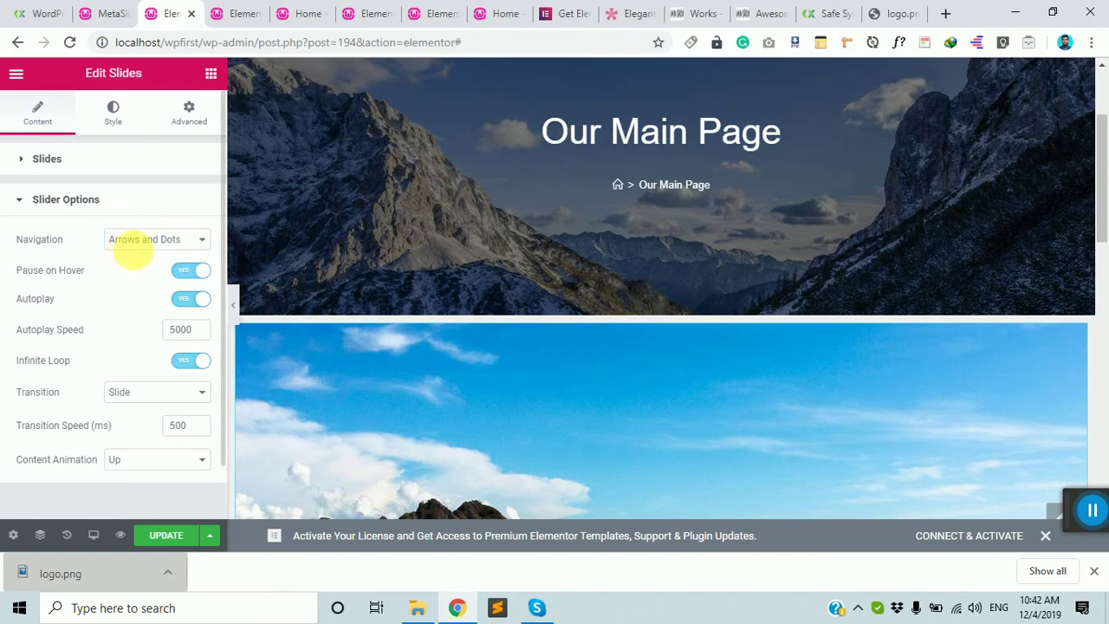
left_click(197, 242)
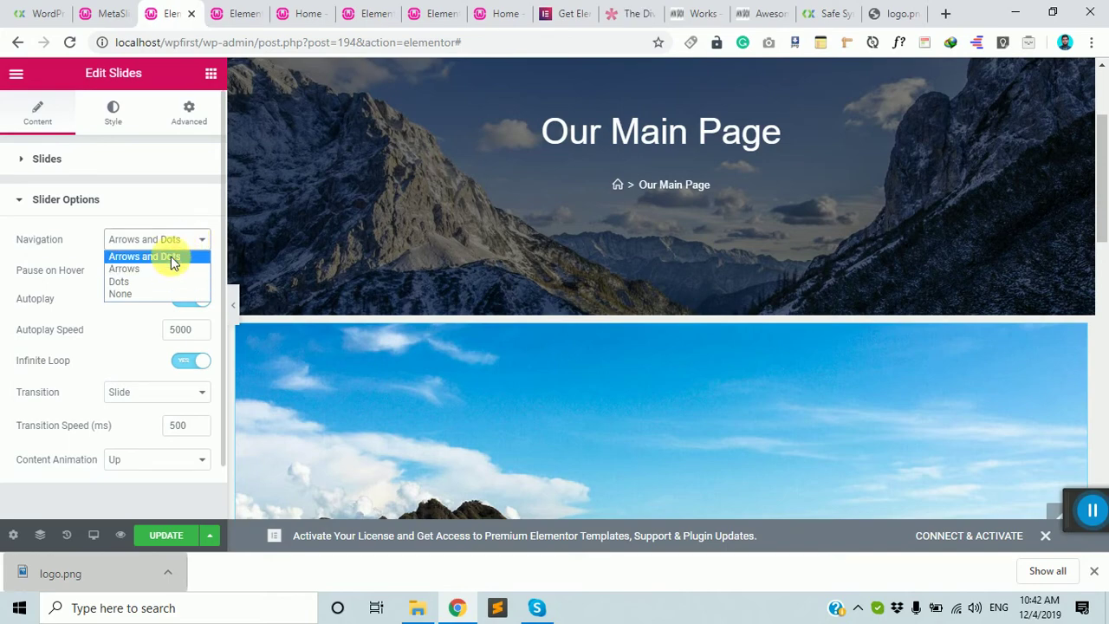
left_click(566, 239)
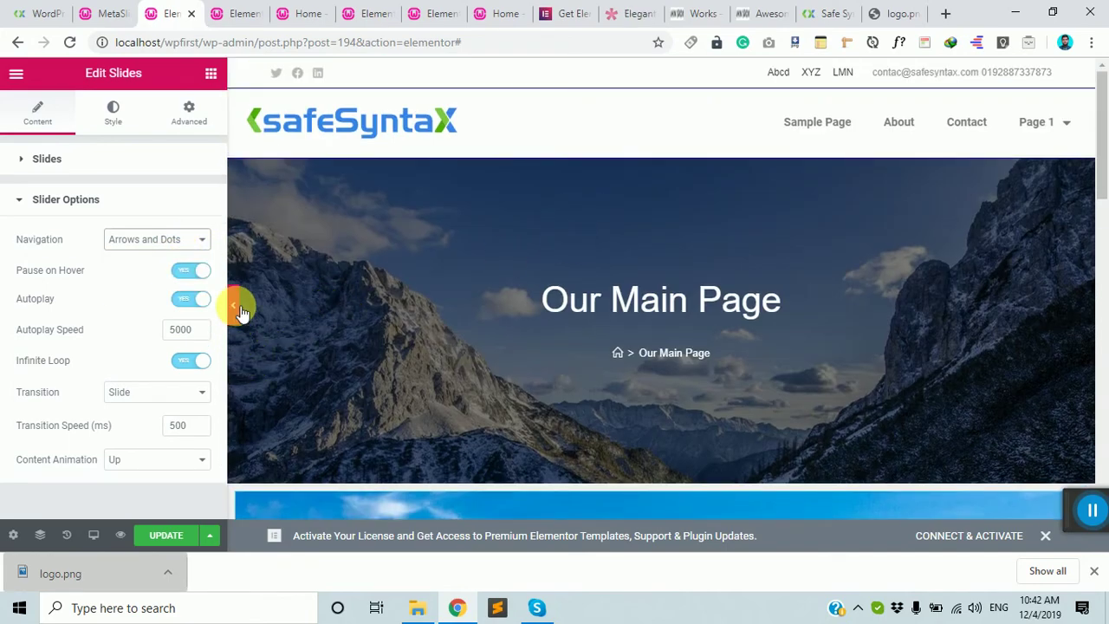
left_click(233, 307)
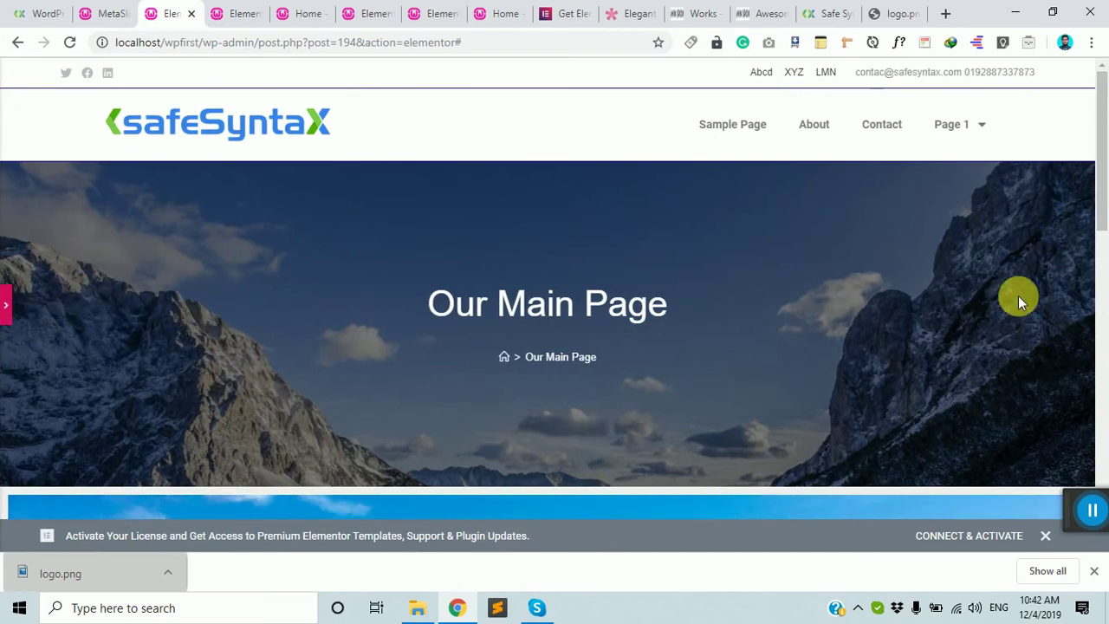
scroll(984, 335, "down", 5)
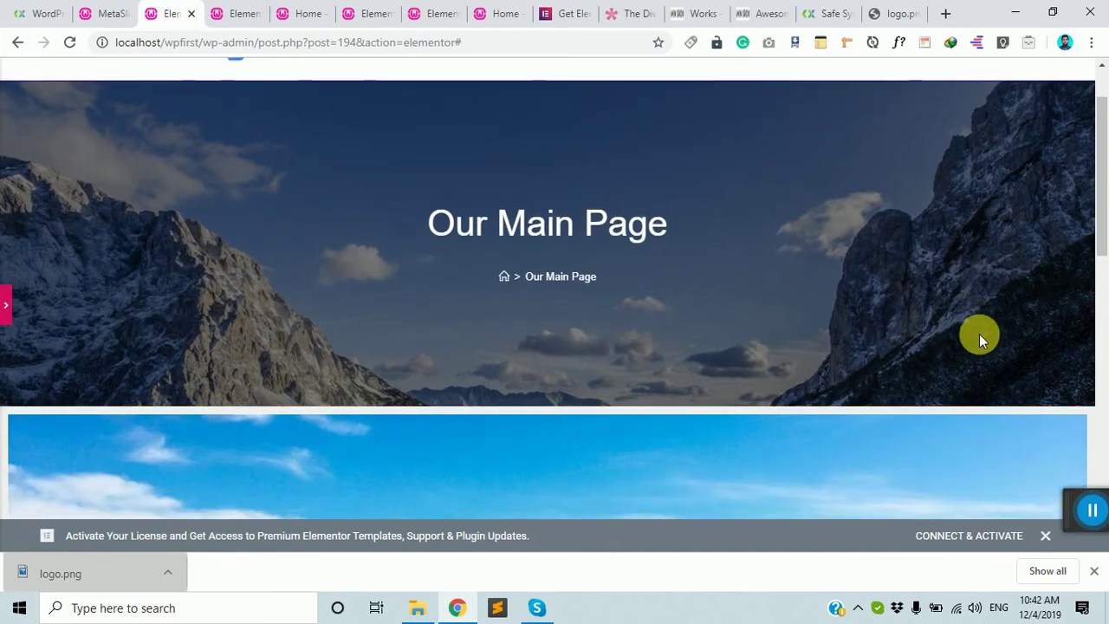
scroll(666, 413, "down", 5)
scroll(584, 314, "up", 1)
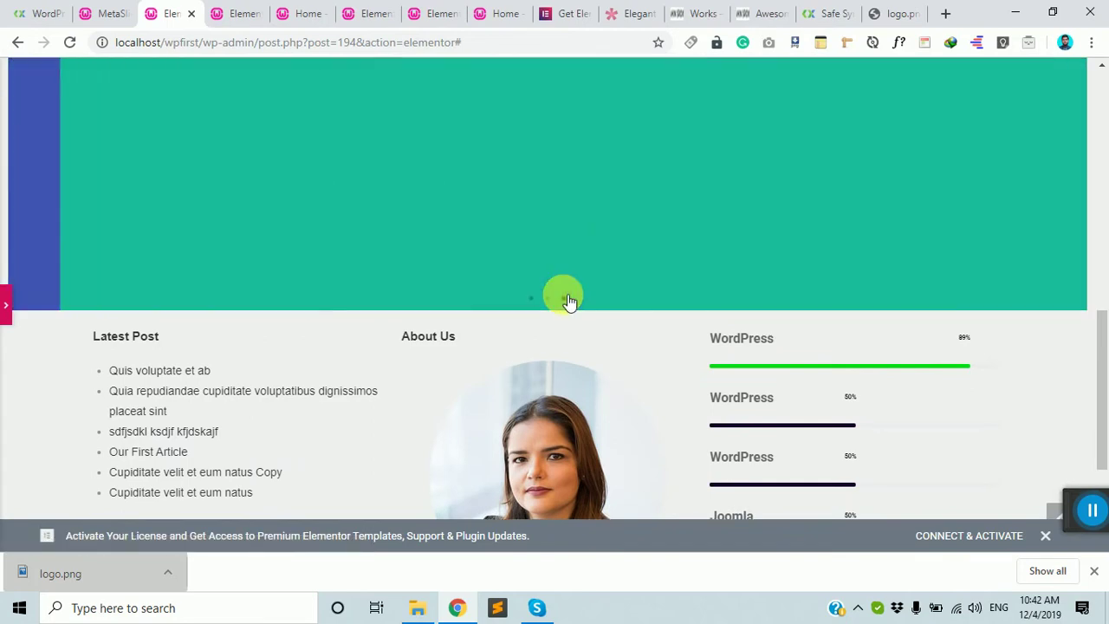
- Restore the editing panel and reopen the Slides widget for editing
left_click(7, 313)
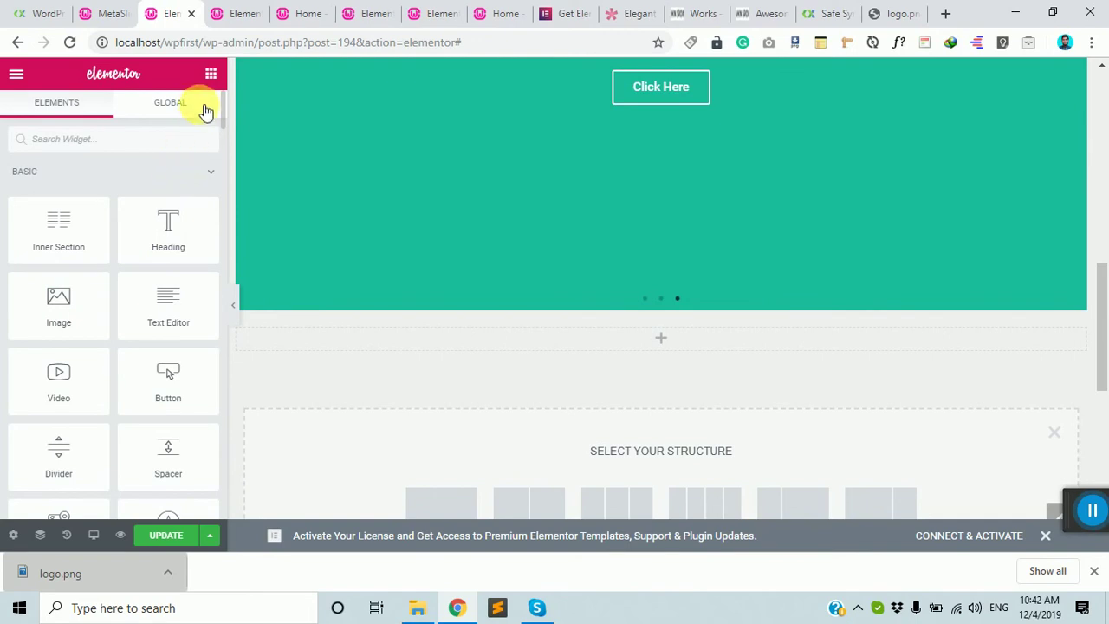
scroll(961, 231, "up", 2)
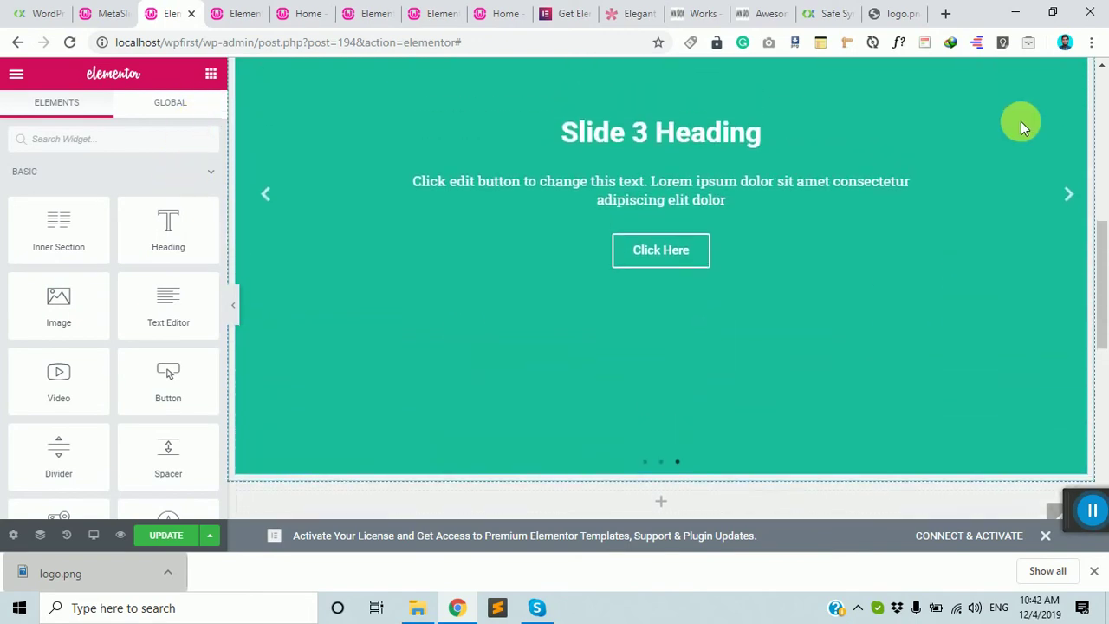
scroll(1027, 129, "up", 4)
scroll(1042, 188, "down", 1)
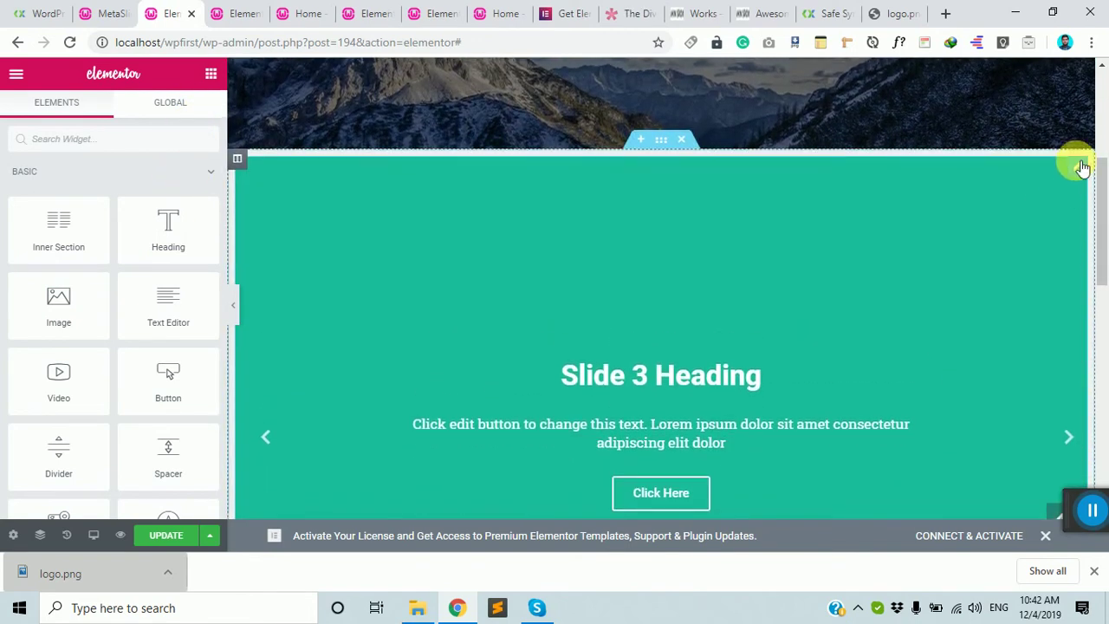
left_click(1082, 167)
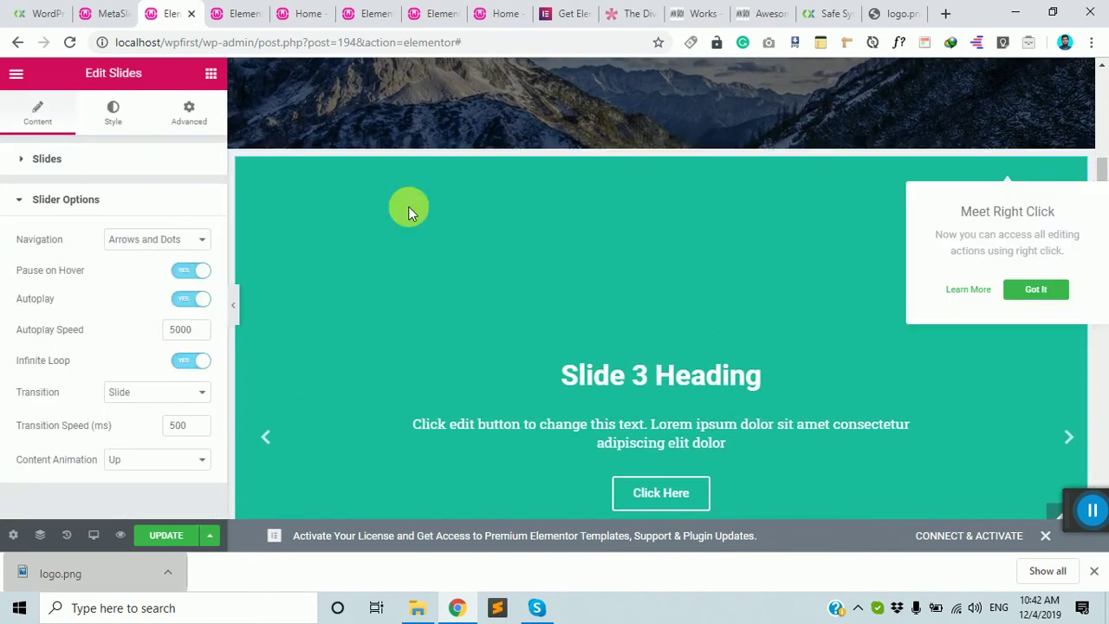
- Try Arrows and Dots in turn as the slider's navigation type and check each on the page
left_click(164, 249)
left_click(154, 271)
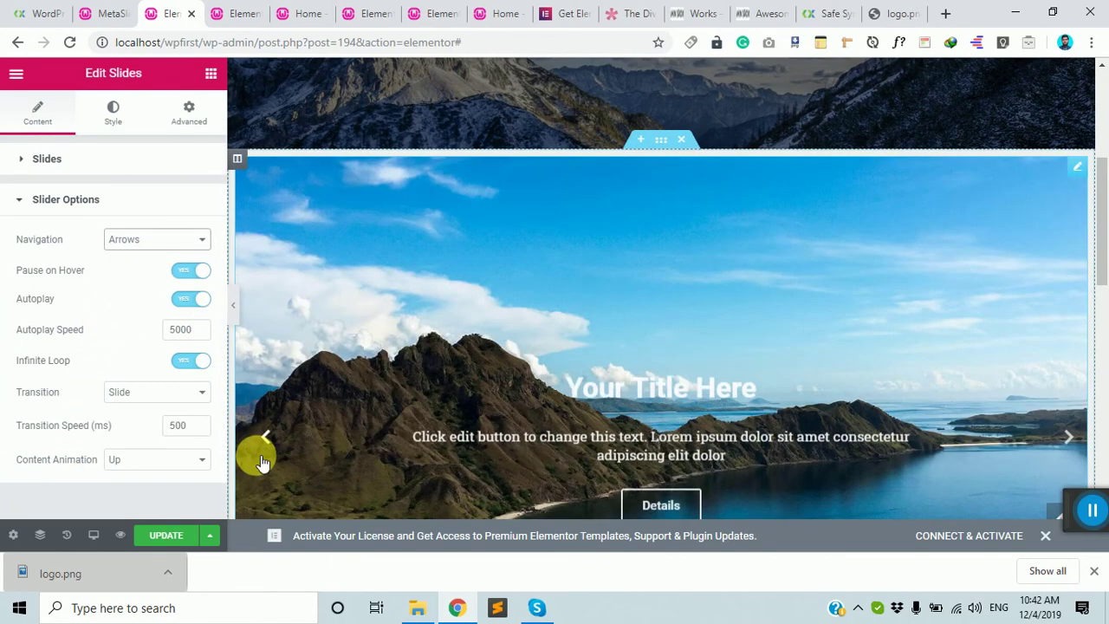
left_click(165, 239)
left_click(152, 284)
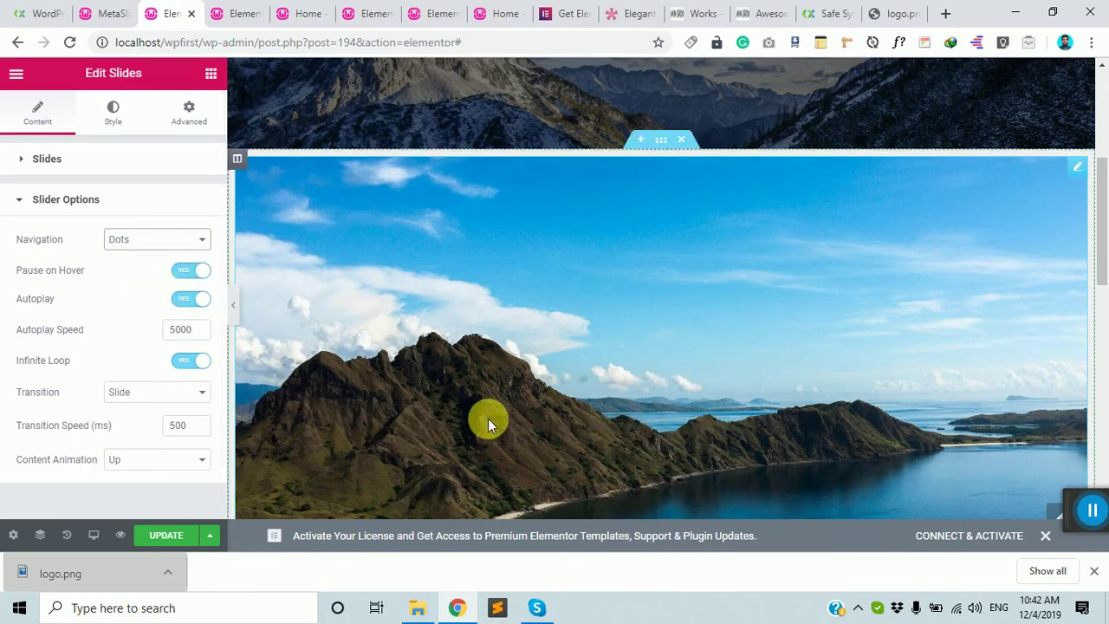
scroll(1061, 359, "down", 2)
scroll(826, 398, "down", 2)
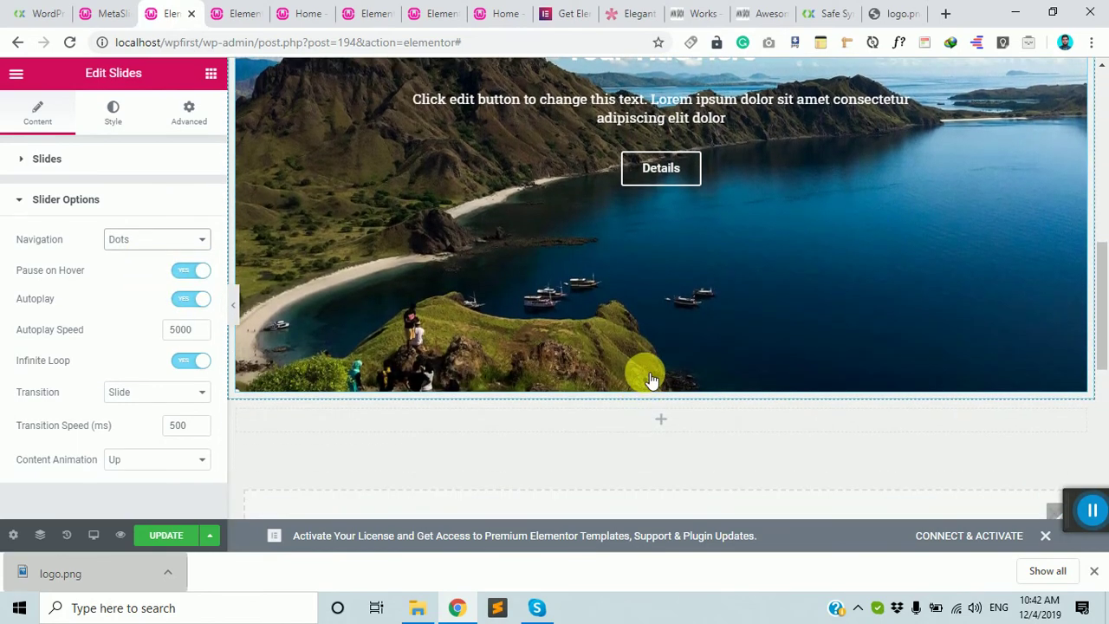
- Set the slider's navigation to None and preview the page at full width
left_click(173, 246)
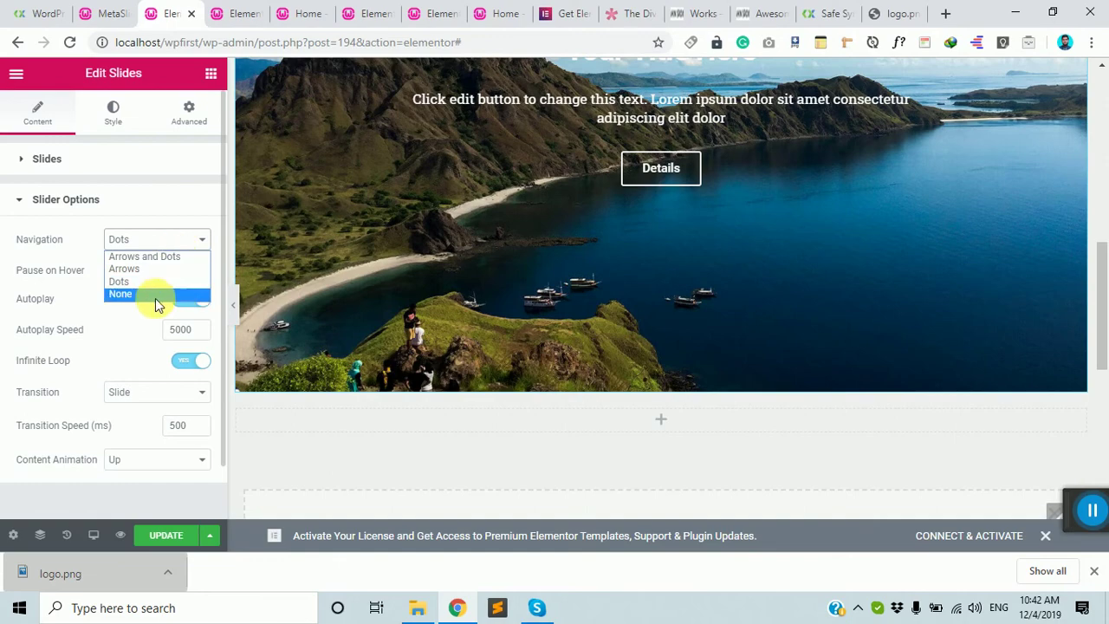
left_click(155, 294)
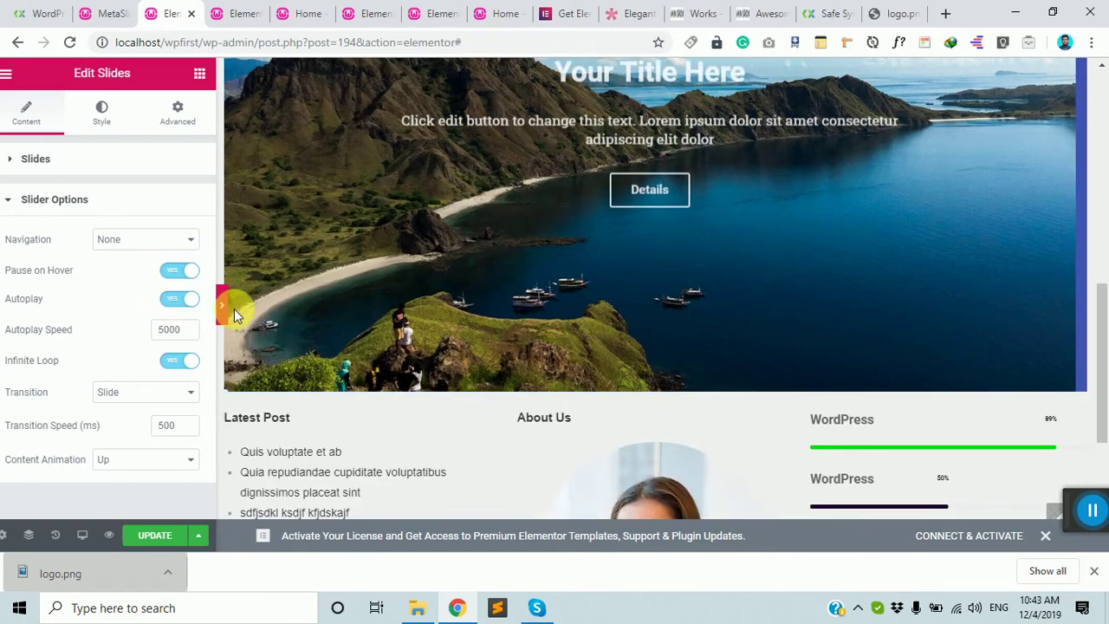
left_click(227, 308)
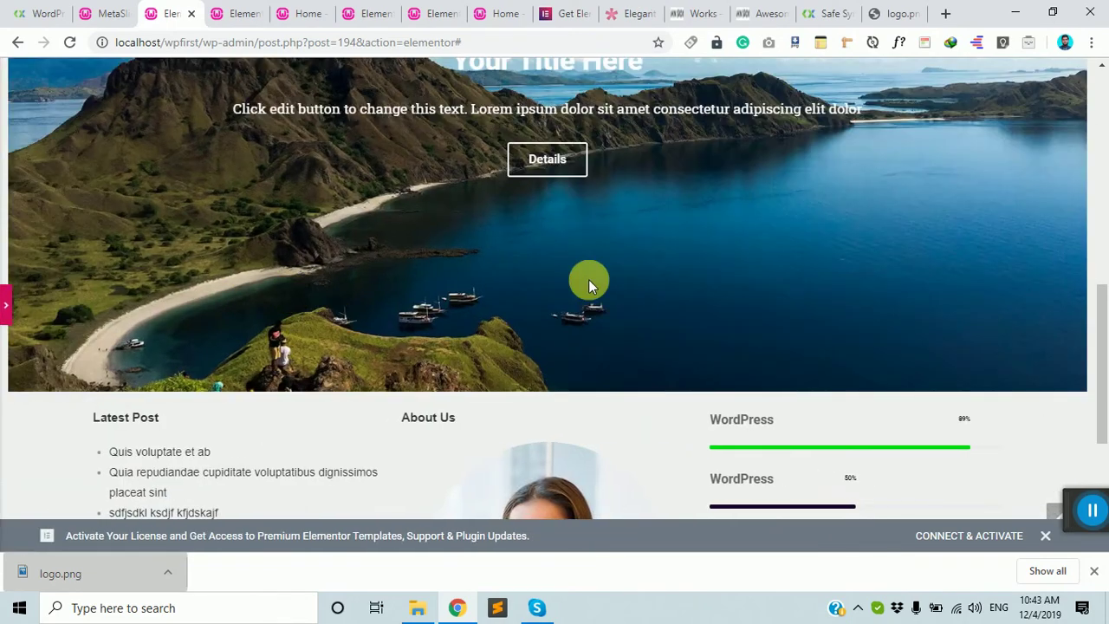
- Restore the editing panel and review the Slides widget's style settings for the button, title and slides
left_click(11, 308)
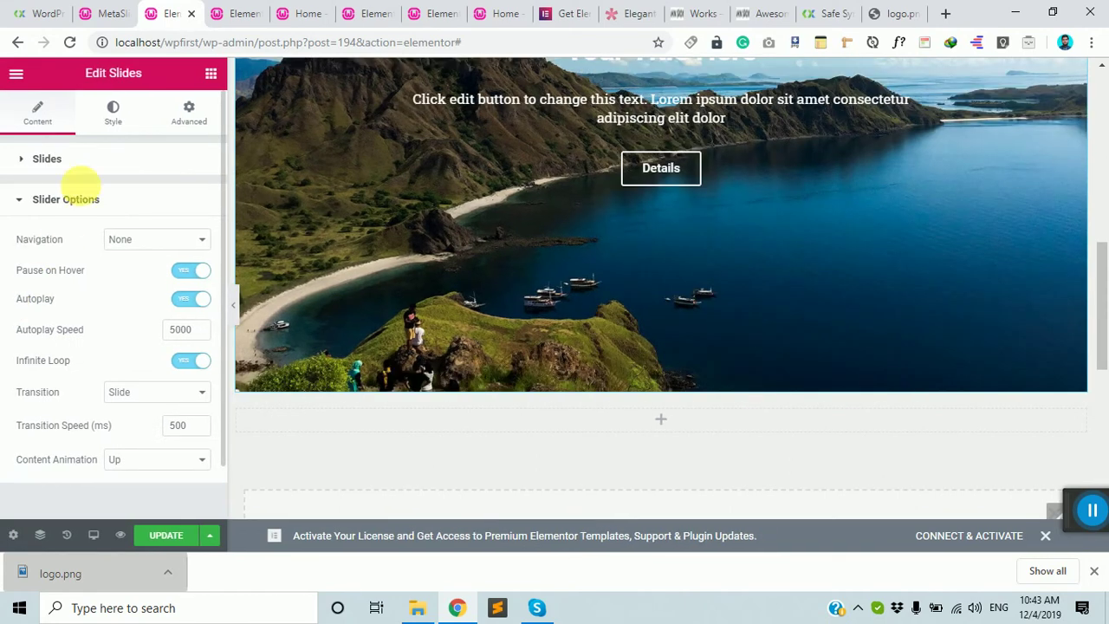
left_click(114, 113)
scroll(91, 362, "down", 2)
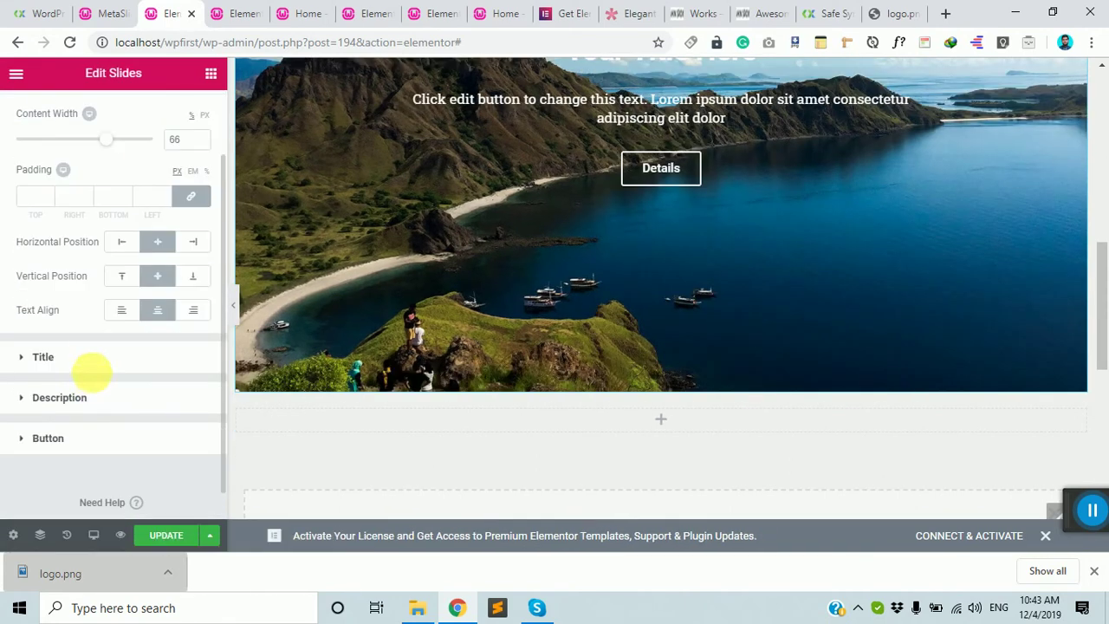
left_click(92, 438)
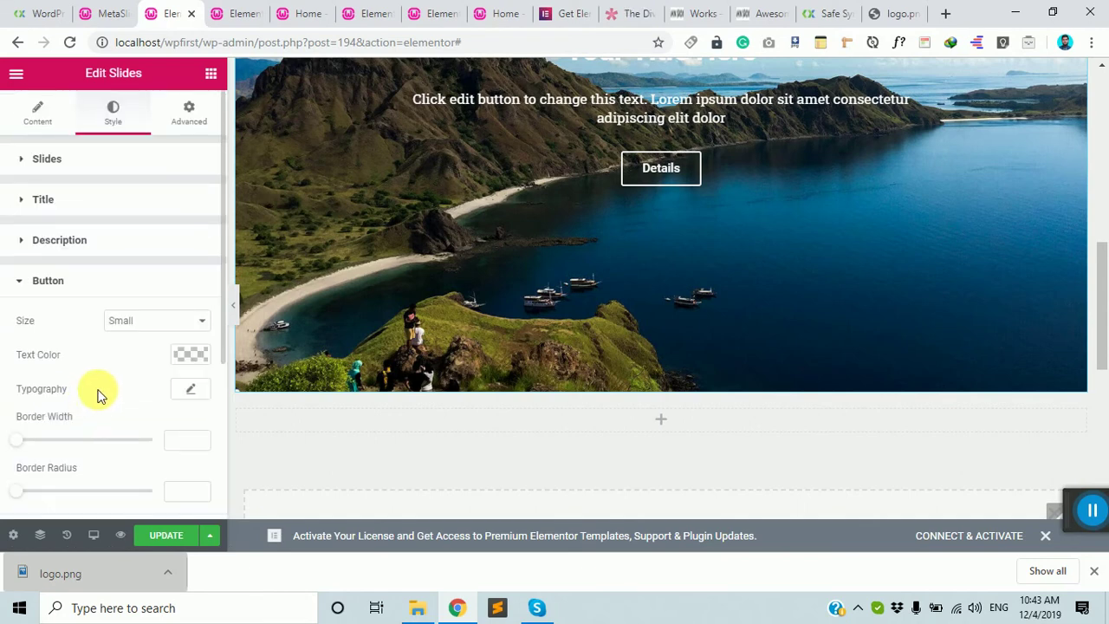
left_click(119, 192)
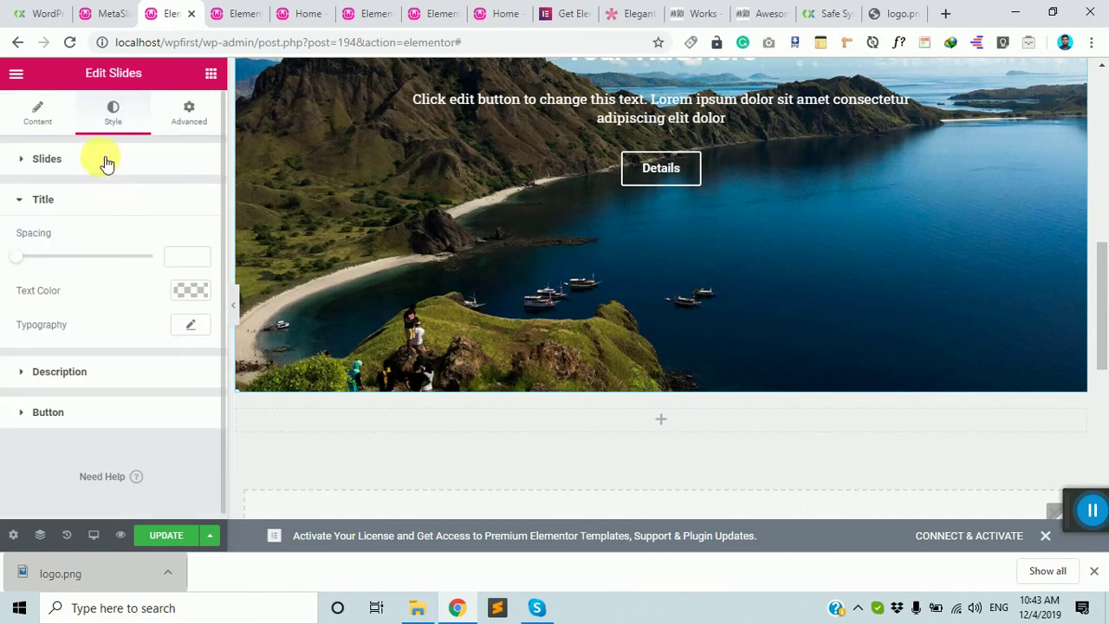
left_click(102, 160)
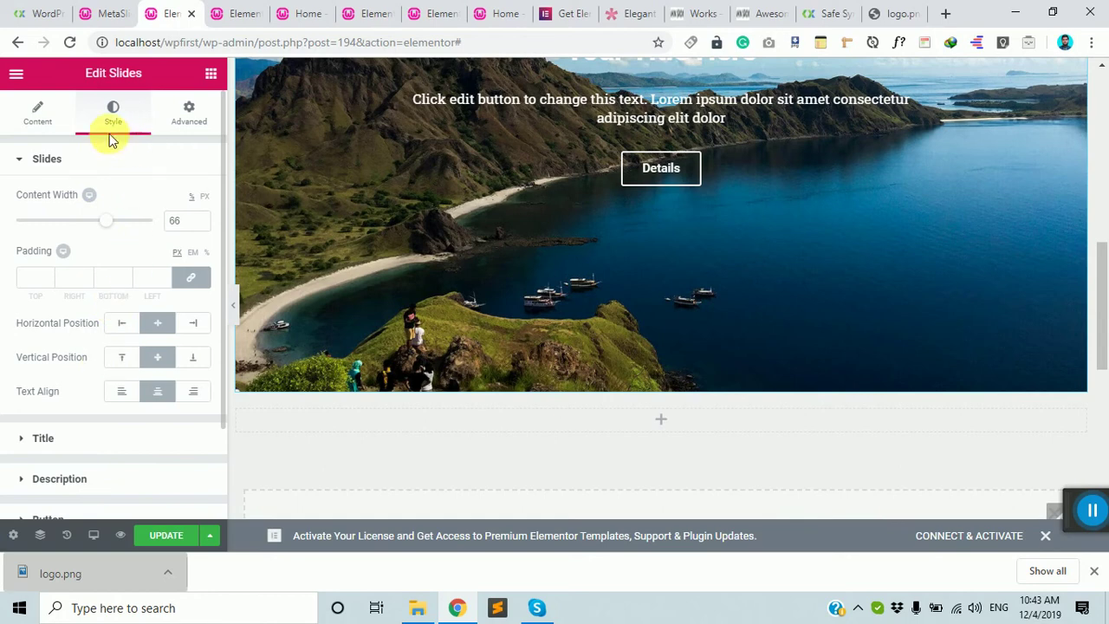
- Examine the background settings of the first slide, "Your Title Here", in the widget's content options
left_click(53, 109)
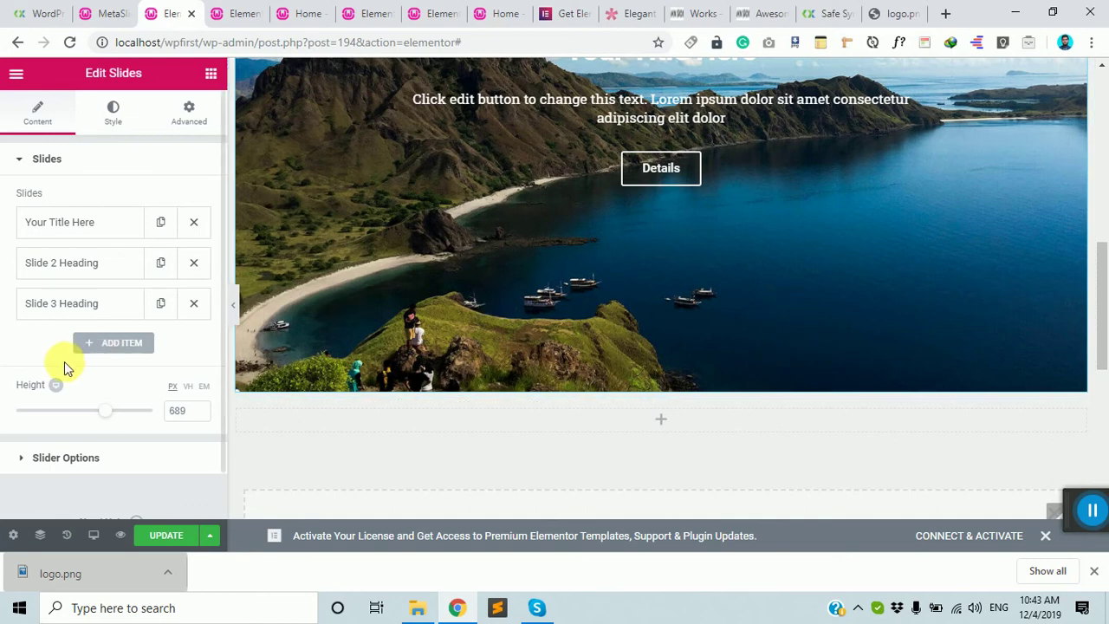
scroll(102, 355, "down", 1)
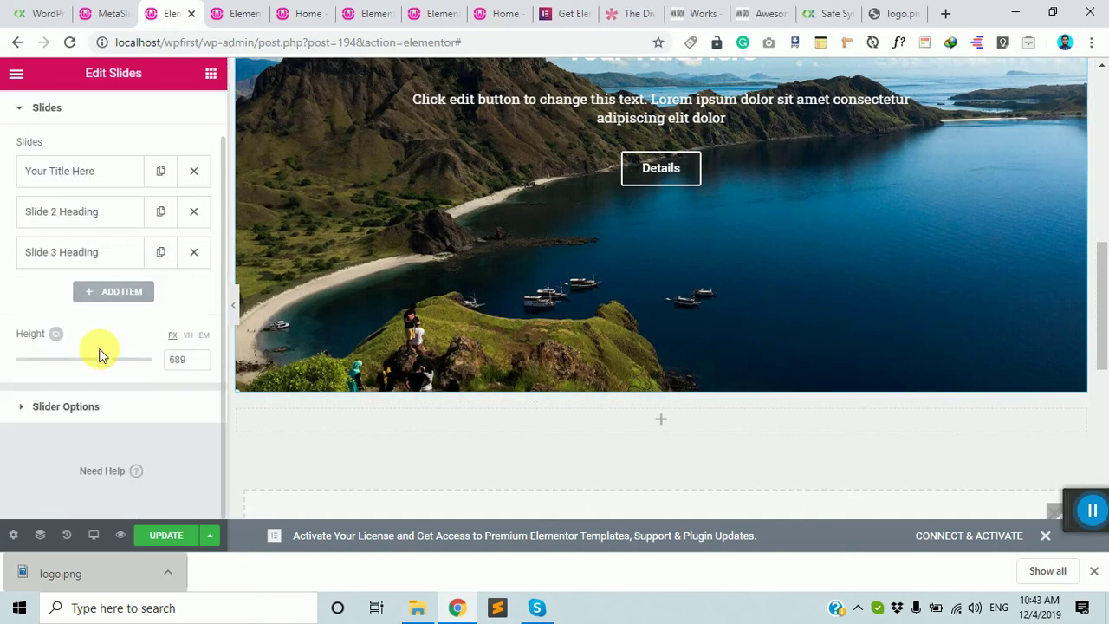
left_click(118, 169)
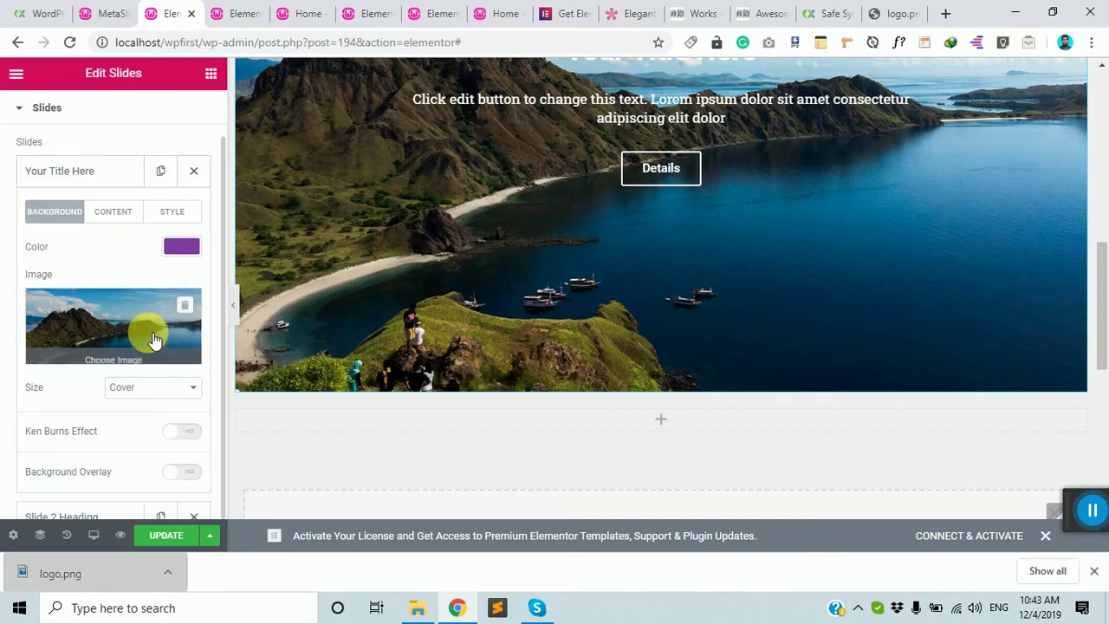
scroll(174, 296, "down", 3)
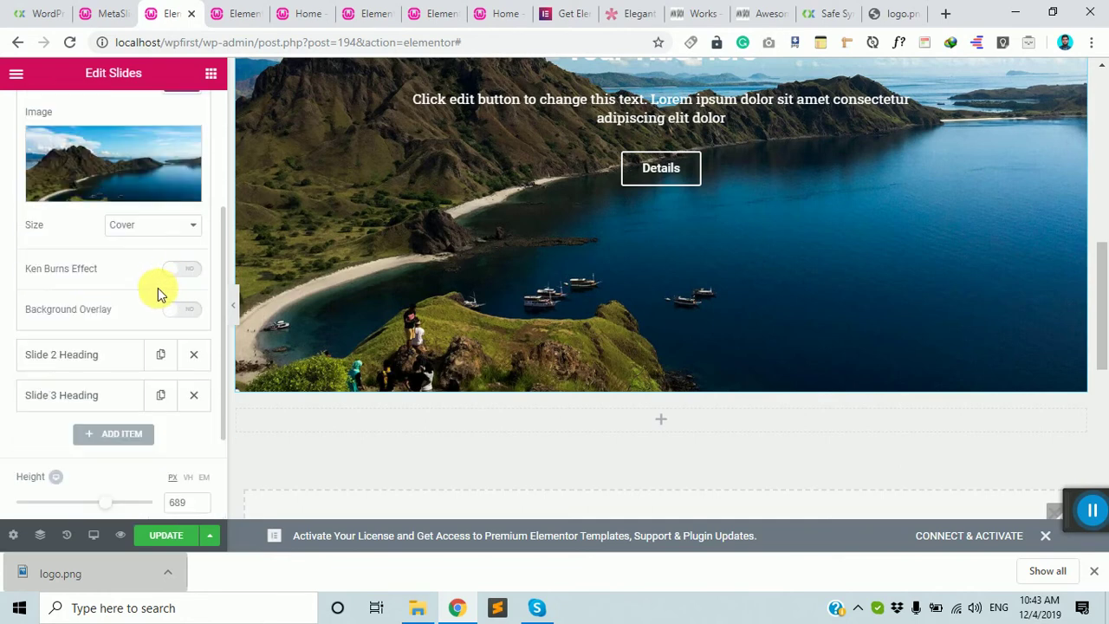
scroll(358, 255, "up", 2)
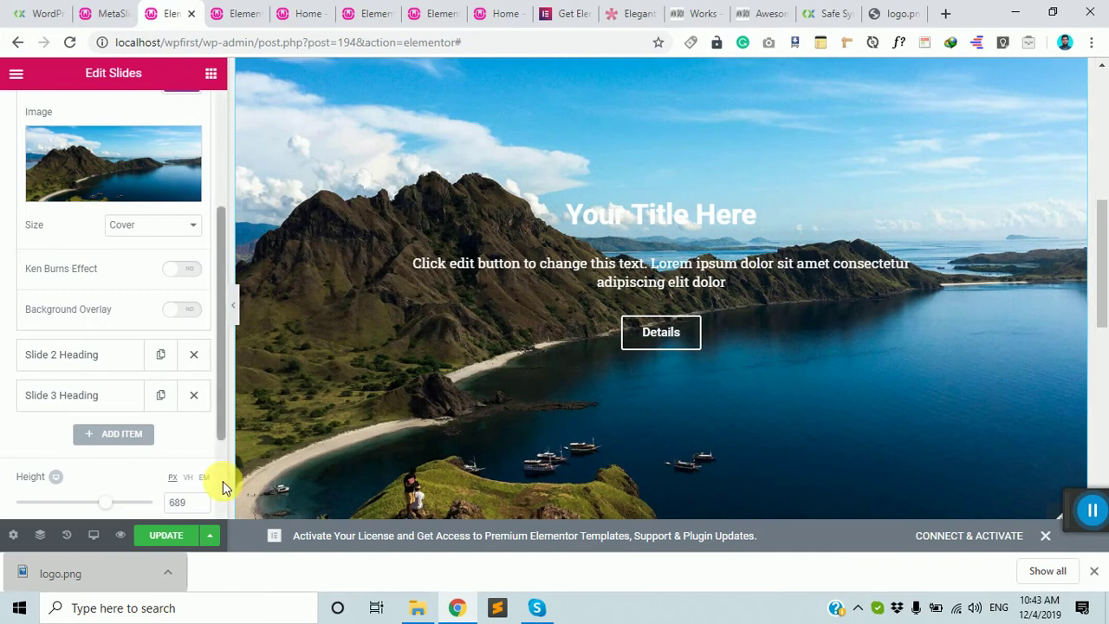
scroll(184, 142, "up", 3)
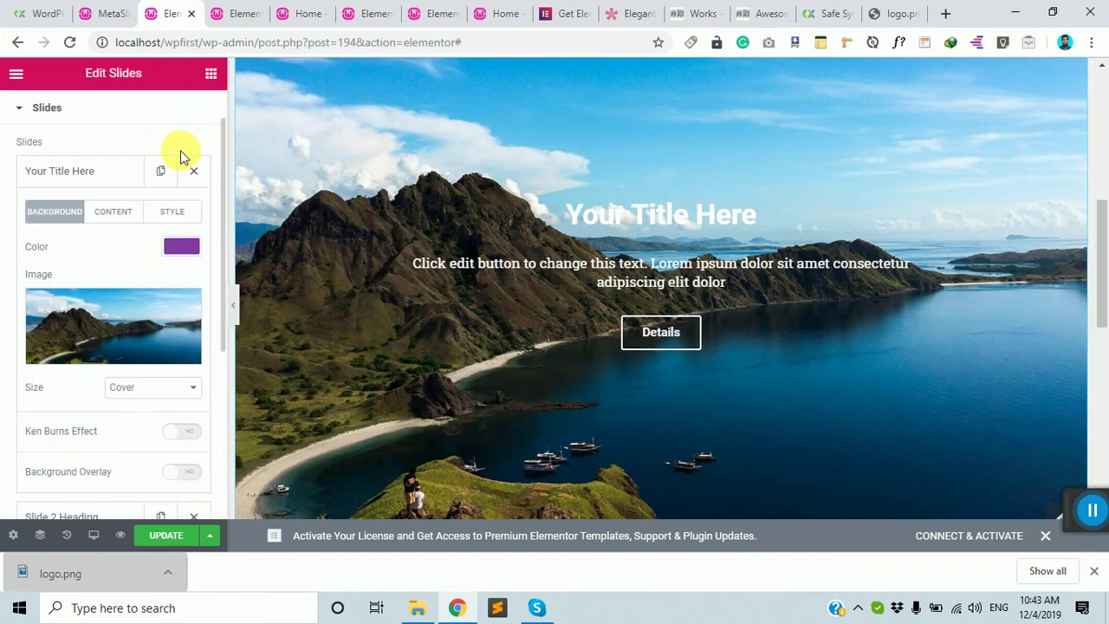
scroll(129, 282, "down", 4)
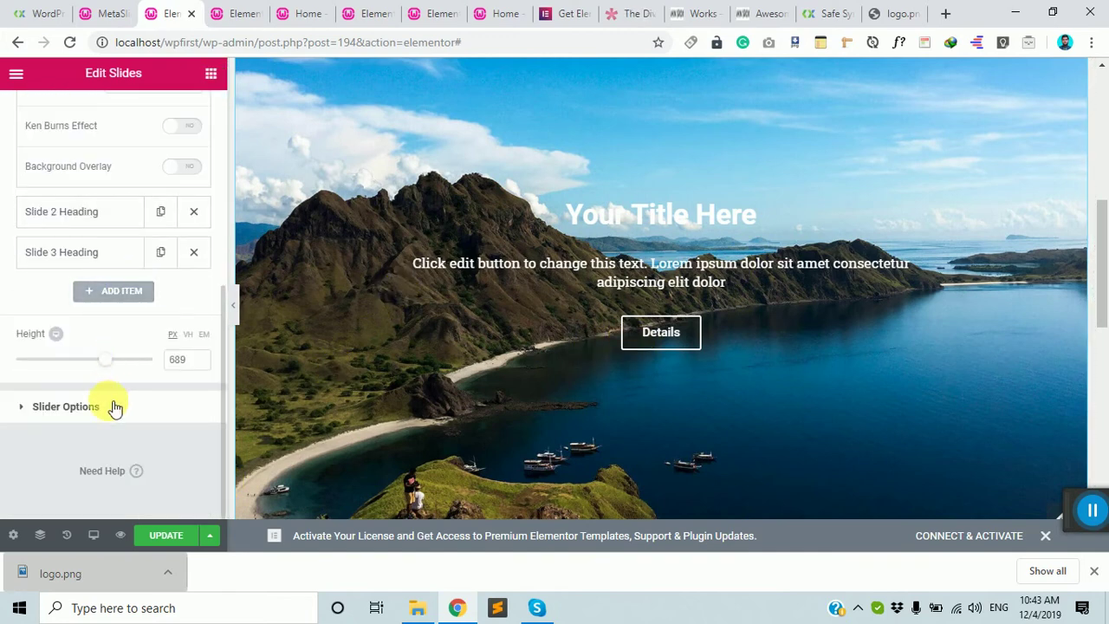
- Set the slider's navigation to Arrows and Dots and advance the slider to its next slide
left_click(112, 408)
left_click(169, 239)
left_click(153, 253)
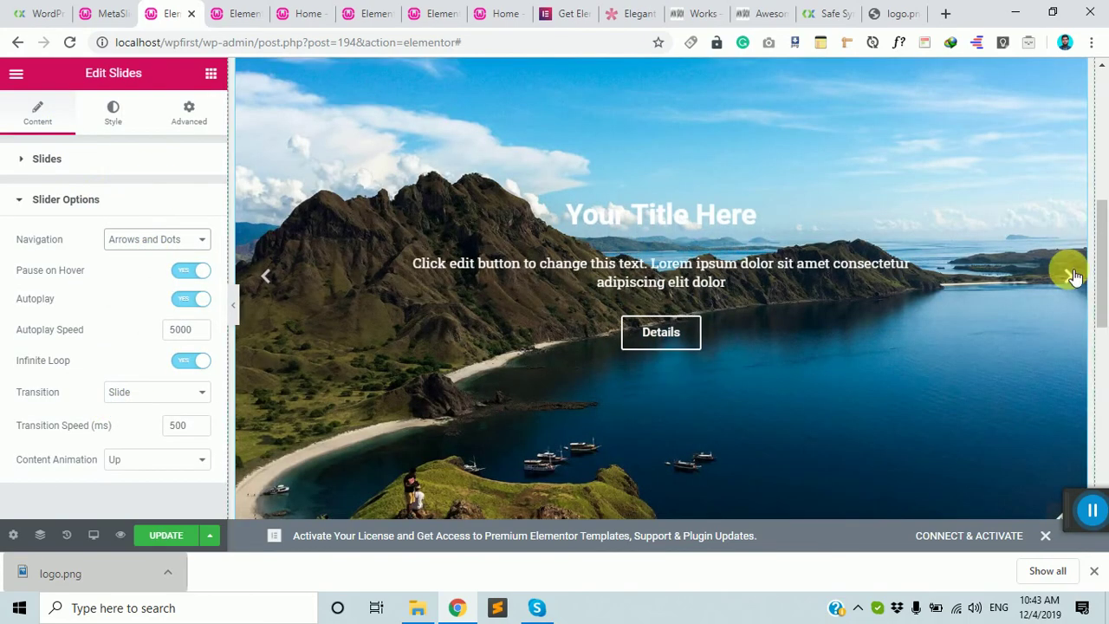
left_click(1067, 274)
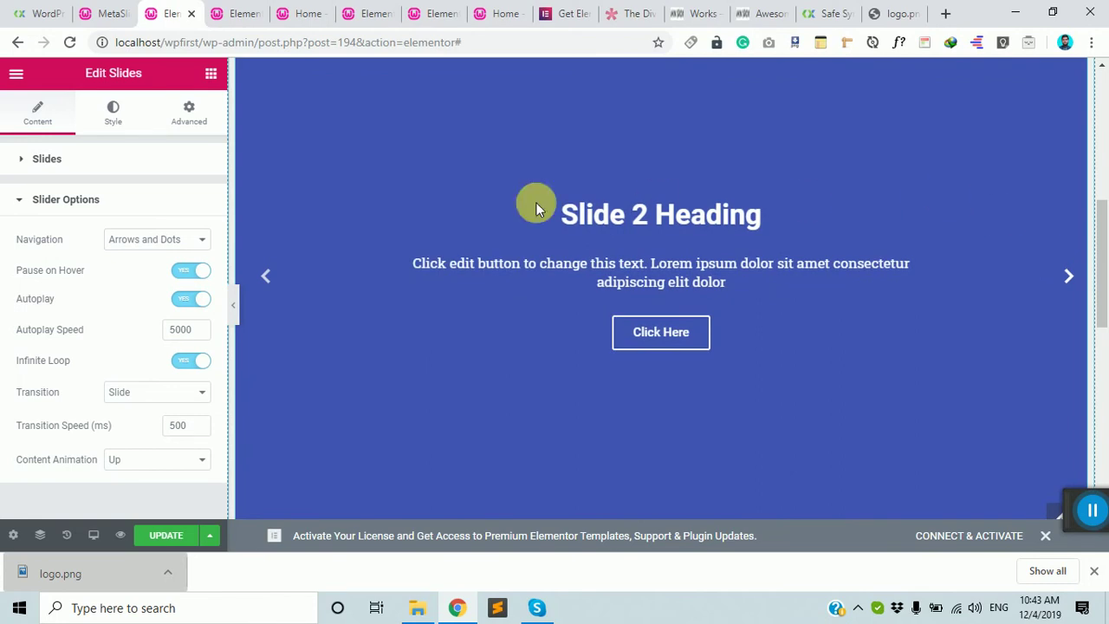
- Enable the Ken Burns Effect on the first slide with the zoom direction set to Out
left_click(82, 159)
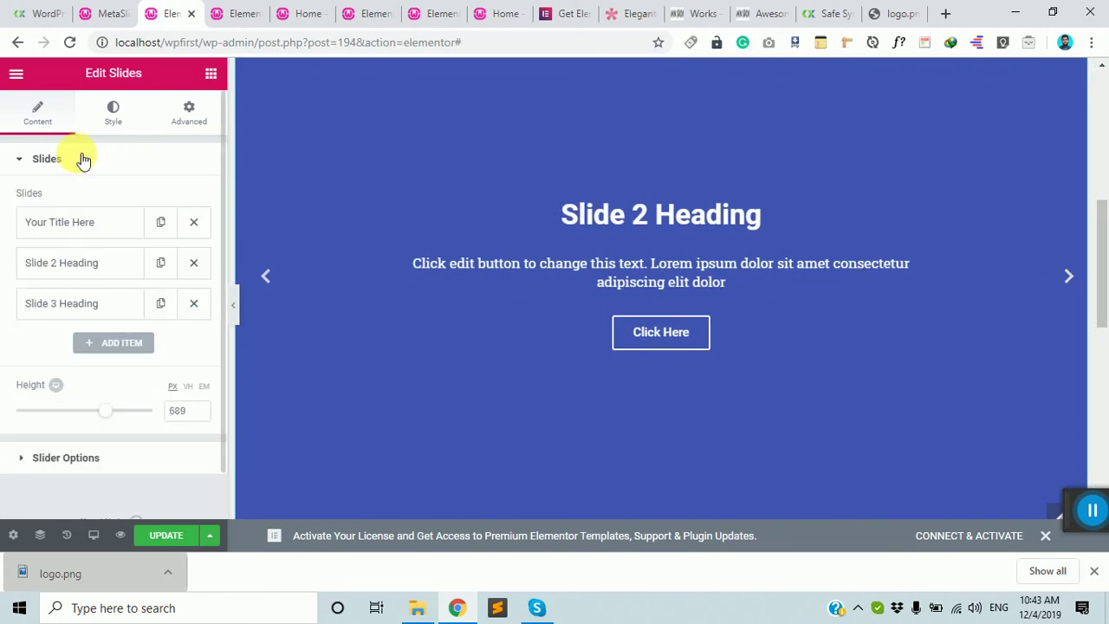
left_click(102, 228)
scroll(98, 315, "down", 3)
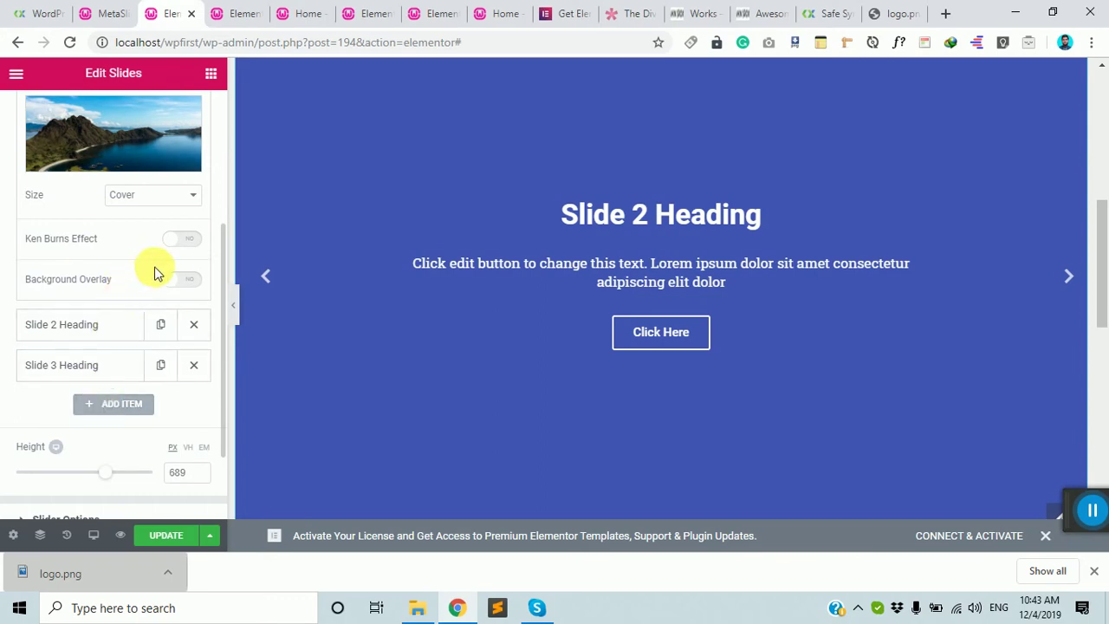
left_click(181, 240)
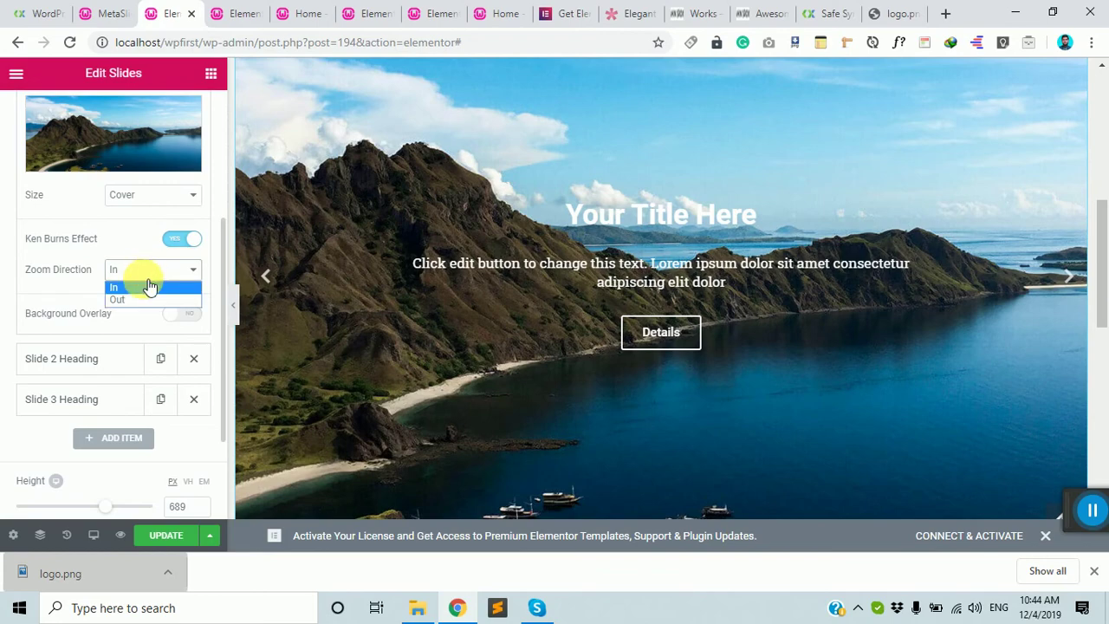
left_click(139, 298)
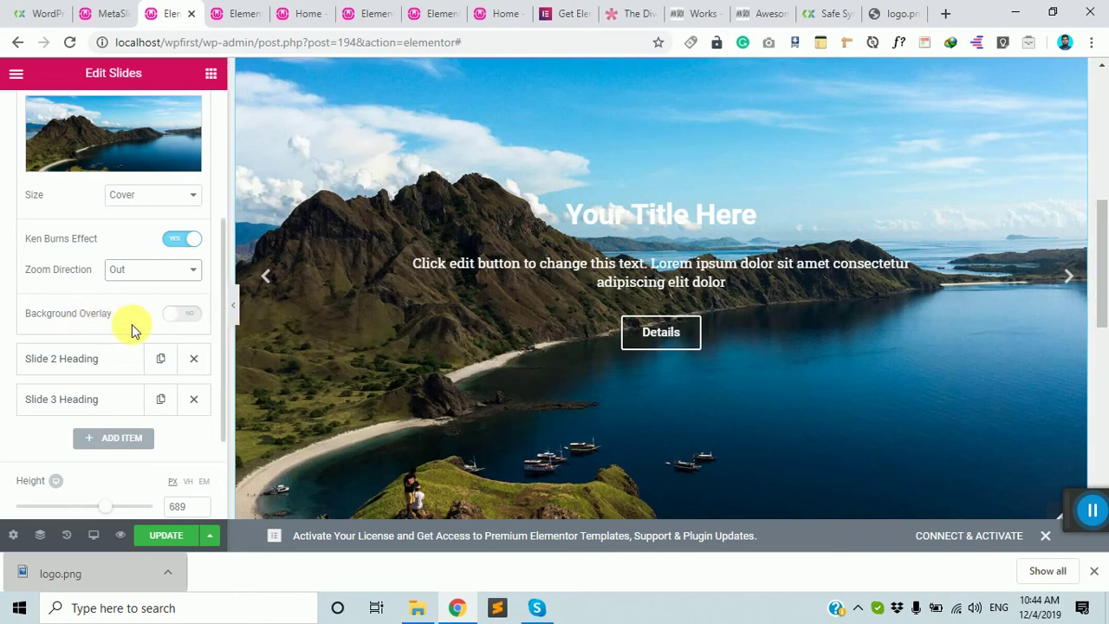
- Enable the first slide's background overlay and try a grey and a pink overlay color
left_click(183, 317)
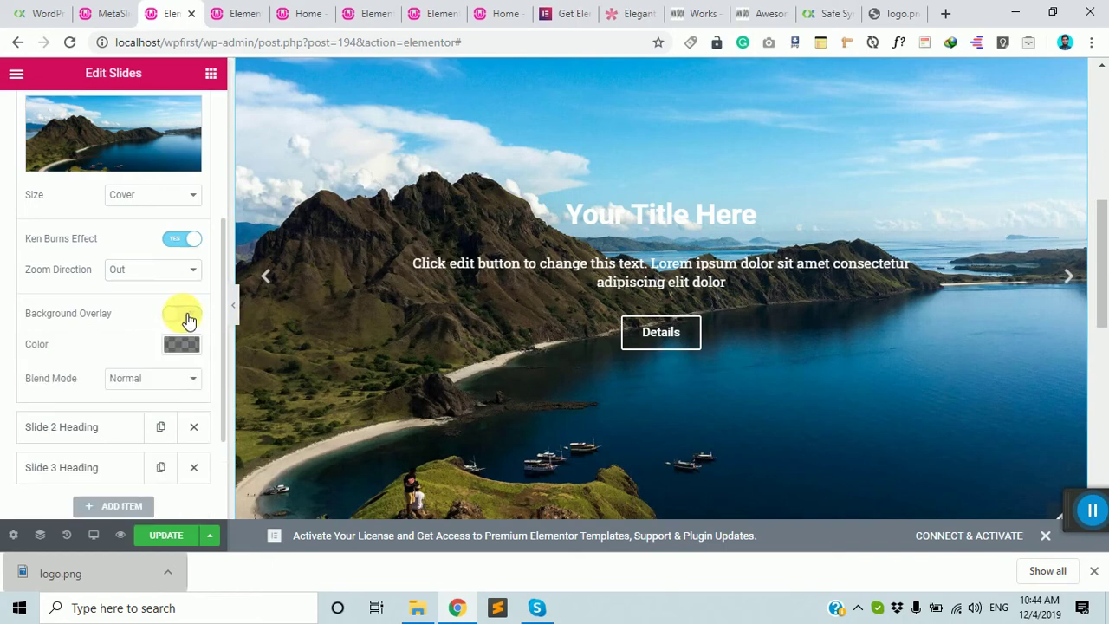
left_click(182, 346)
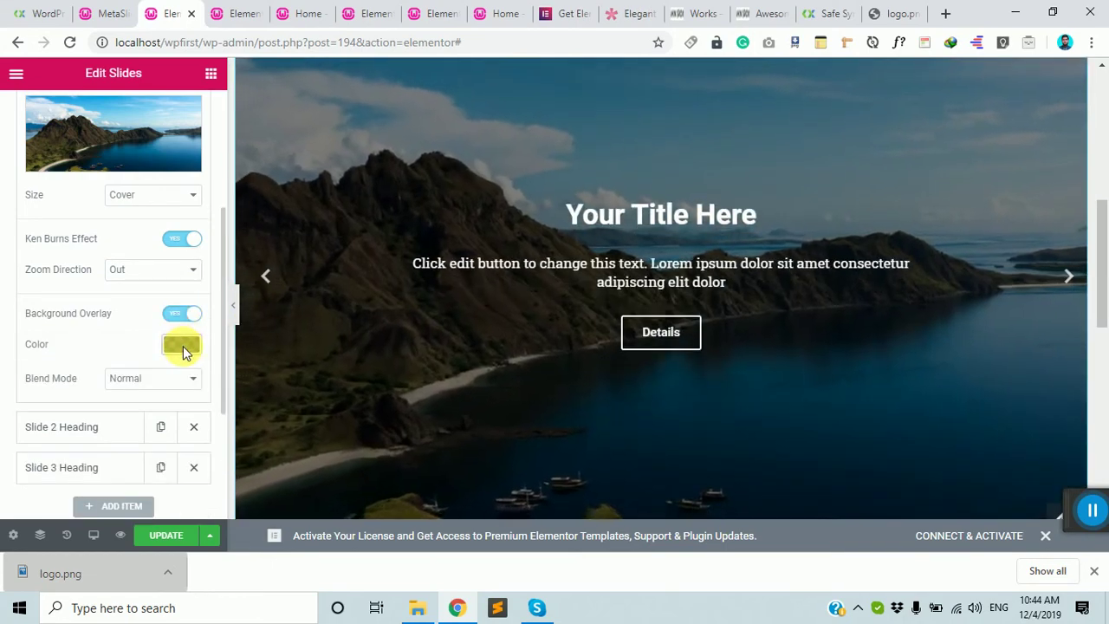
left_click(109, 447)
mouse_move(109, 447)
left_mouse_down()
mouse_move(81, 404)
mouse_move(104, 436)
left_mouse_up()
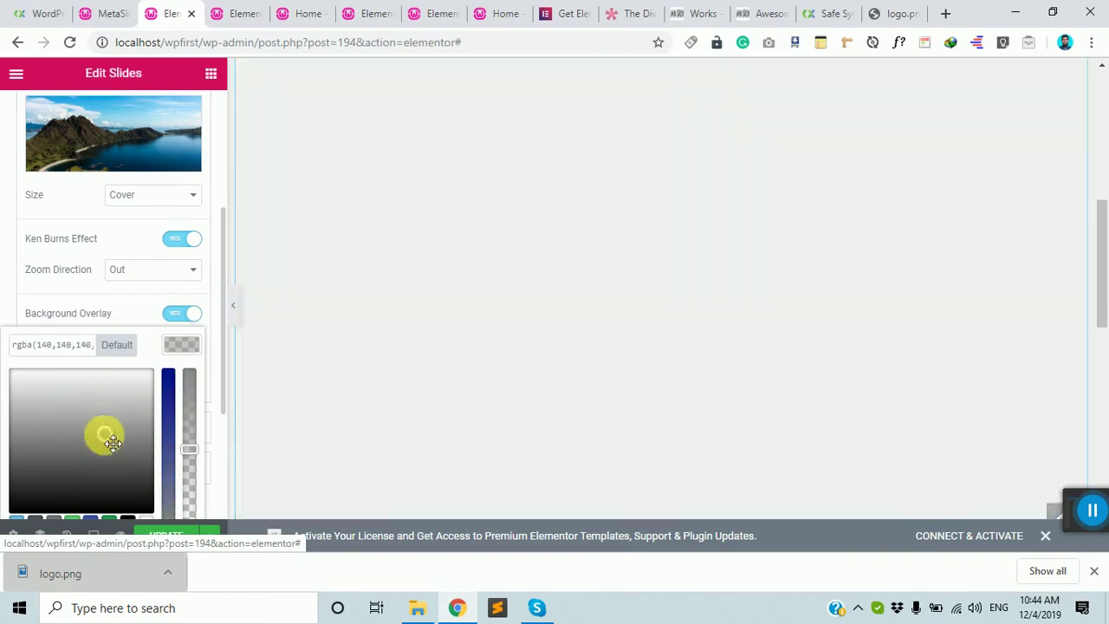
scroll(153, 321, "down", 2)
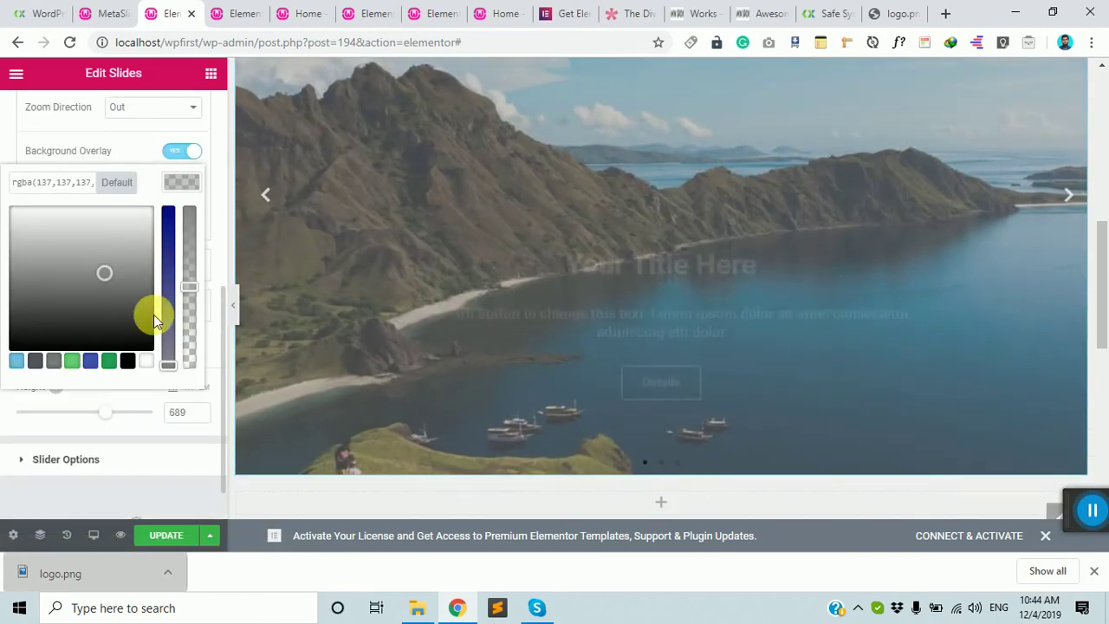
left_click(168, 270)
left_click(152, 244)
left_click_drag(151, 244, 148, 213)
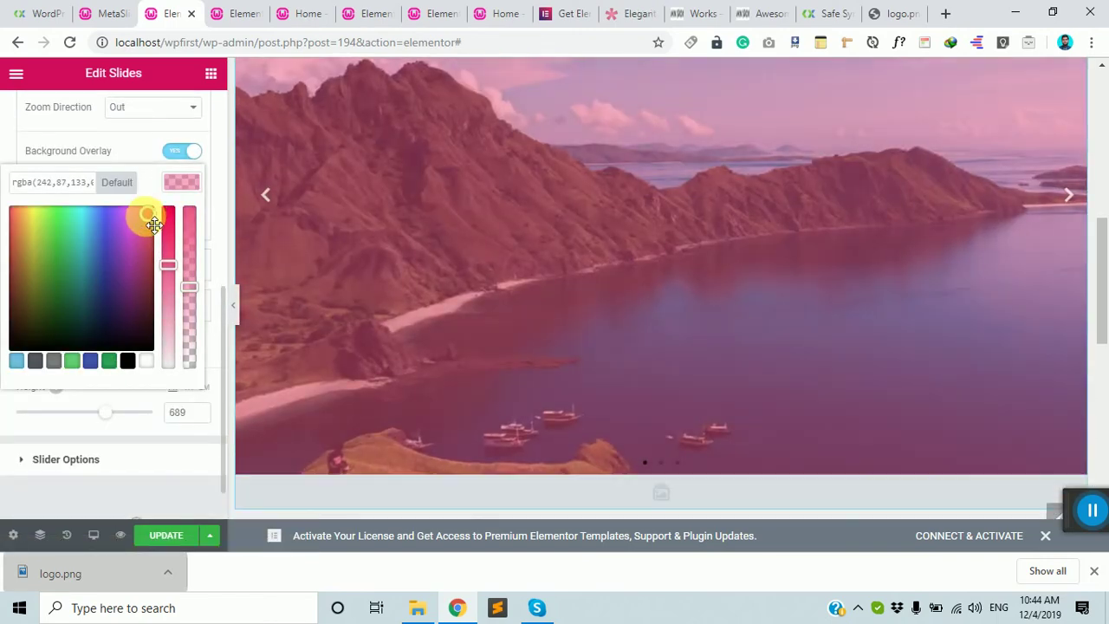
- Try a black overlay on the first slide, raising it to full opacity and returning it to 0.5
left_click(127, 360)
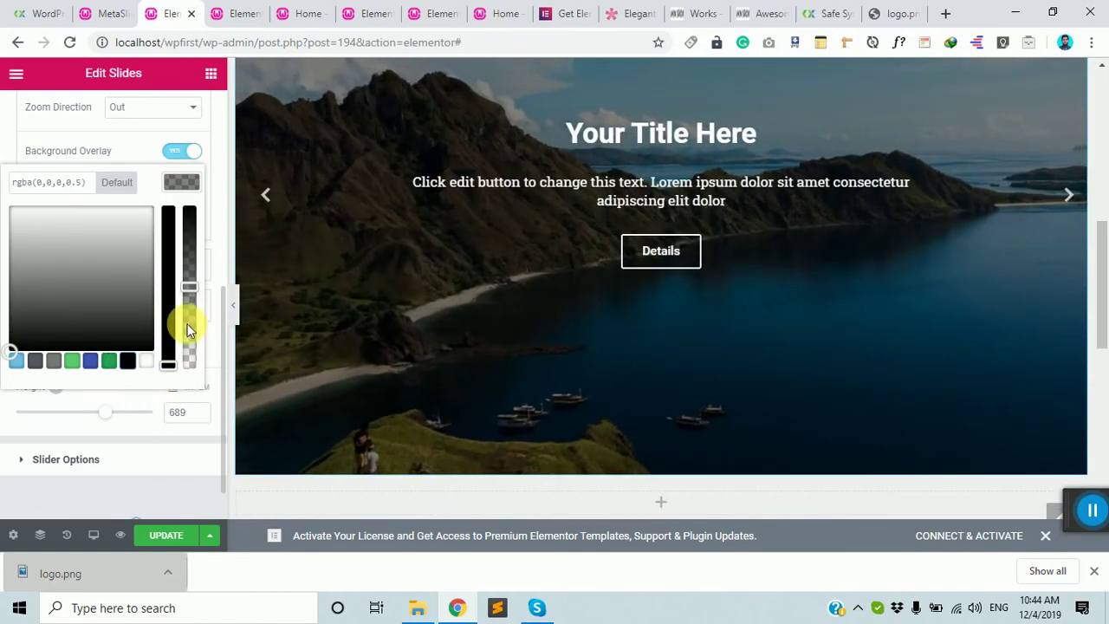
left_click_drag(188, 289, 194, 207)
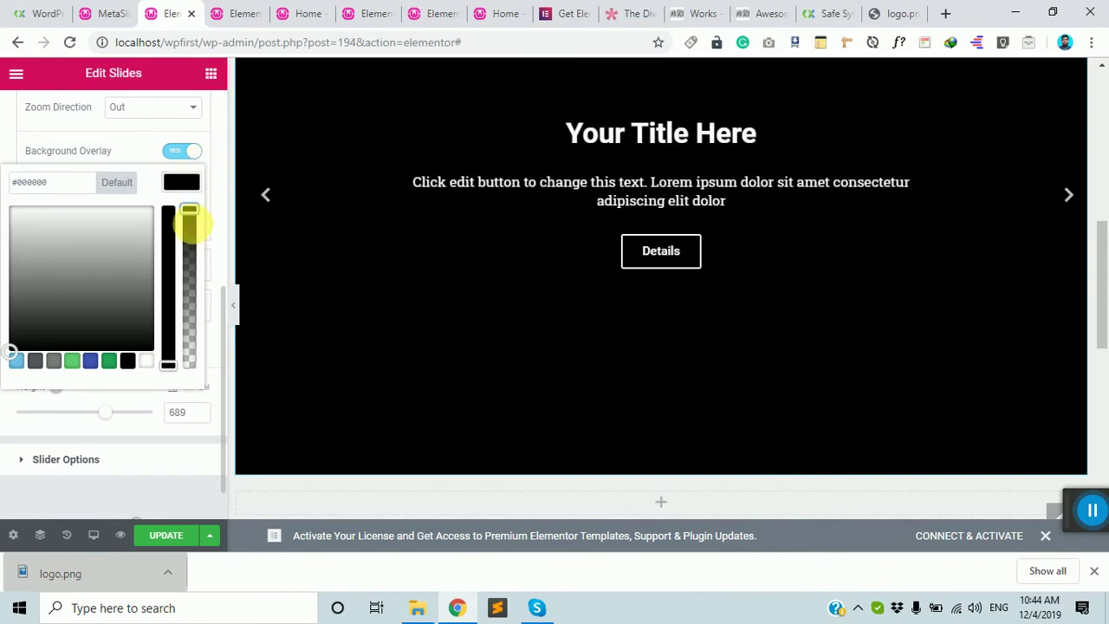
left_click_drag(190, 211, 189, 292)
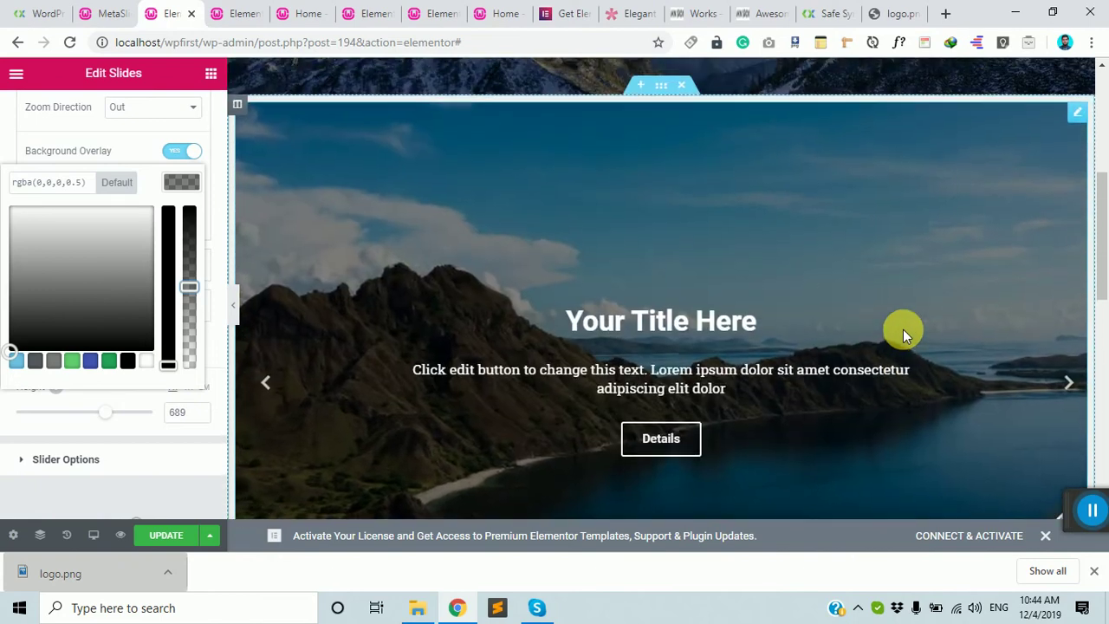
scroll(720, 328, "down", 3)
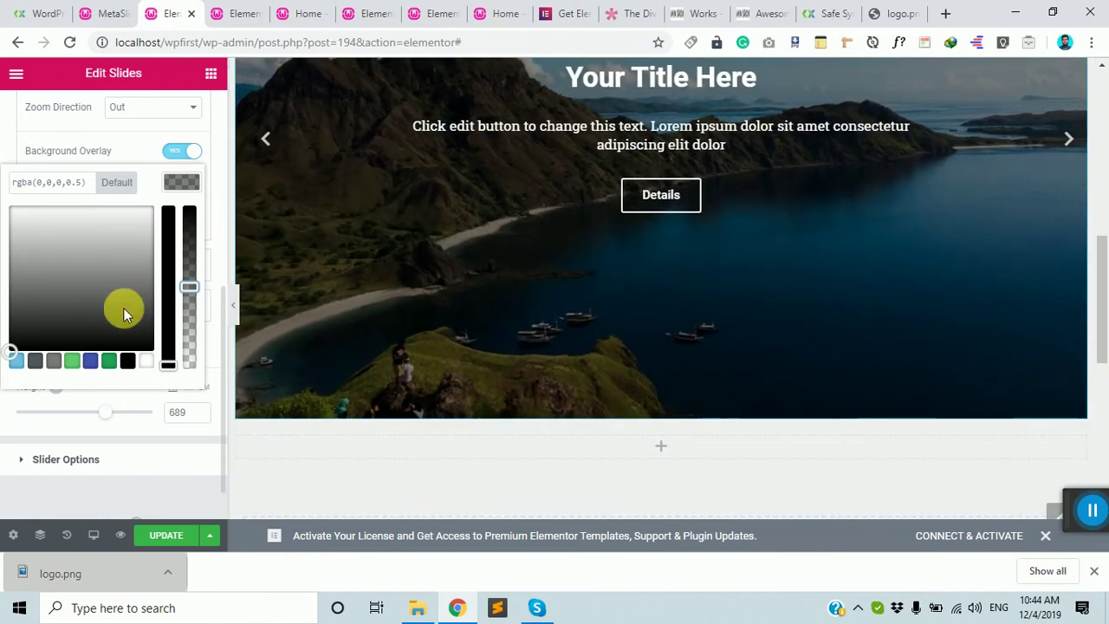
- Change the first slide's overlay color to the preset dark blue
left_click(91, 362)
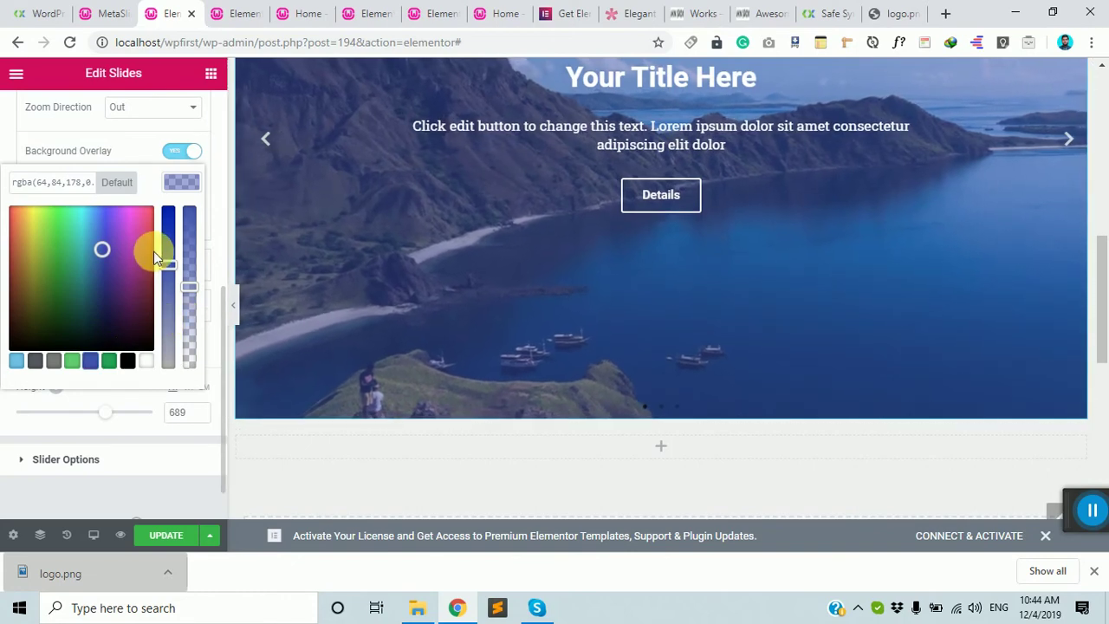
scroll(154, 251, "up", 1)
scroll(154, 252, "down", 2)
scroll(154, 251, "up", 3)
scroll(154, 252, "down", 3)
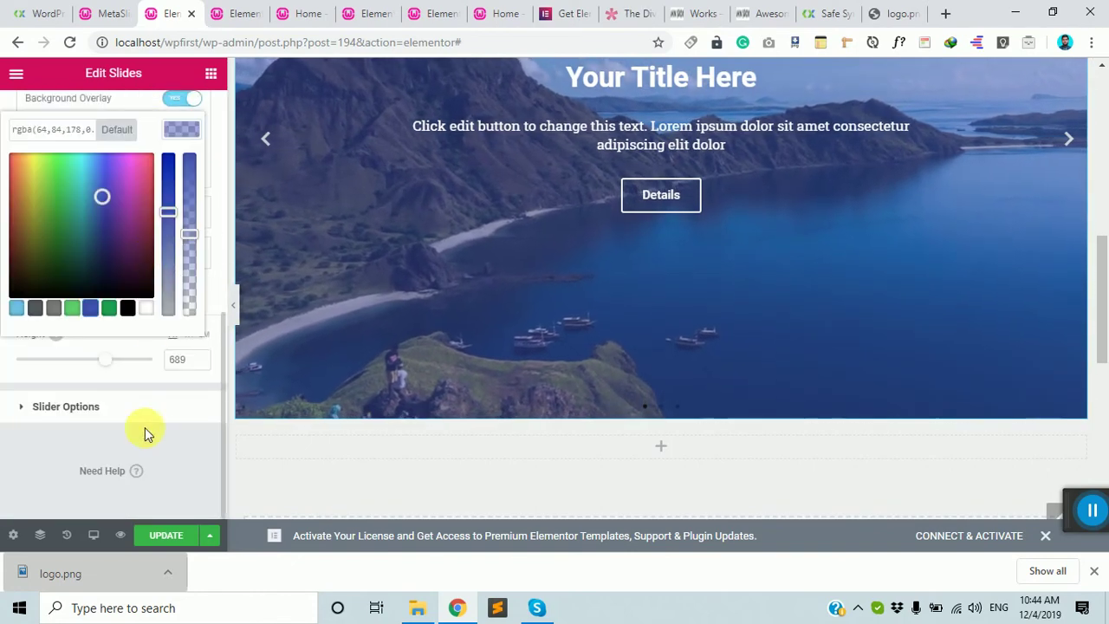
- Check the slider's Slide transition, set the transition to Fade, and step through the slides to compare it
left_click(104, 406)
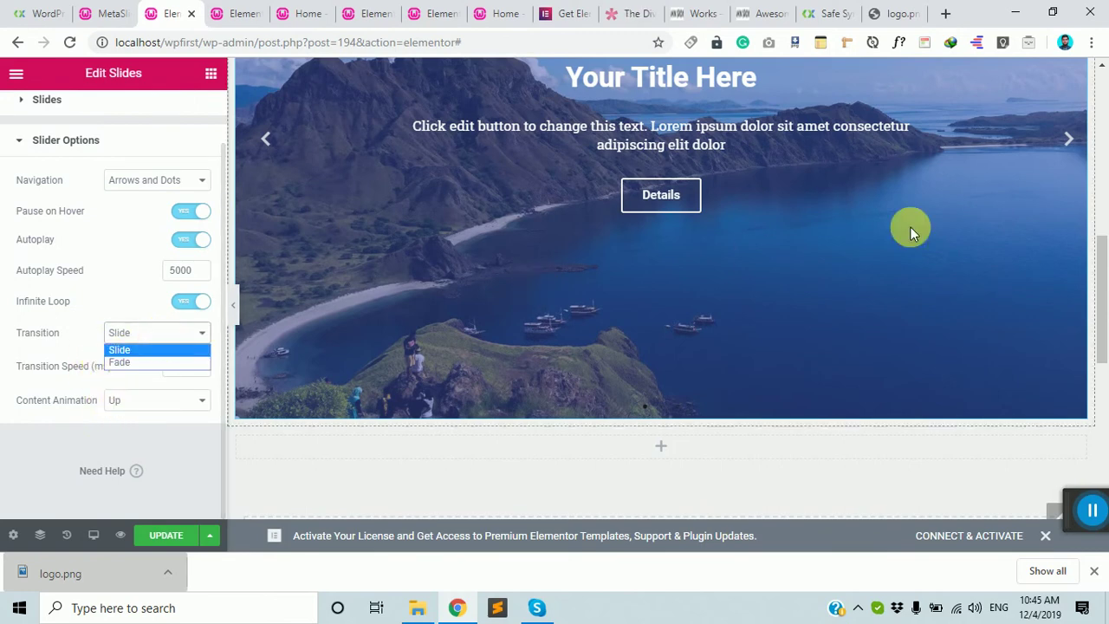
left_click(1070, 141)
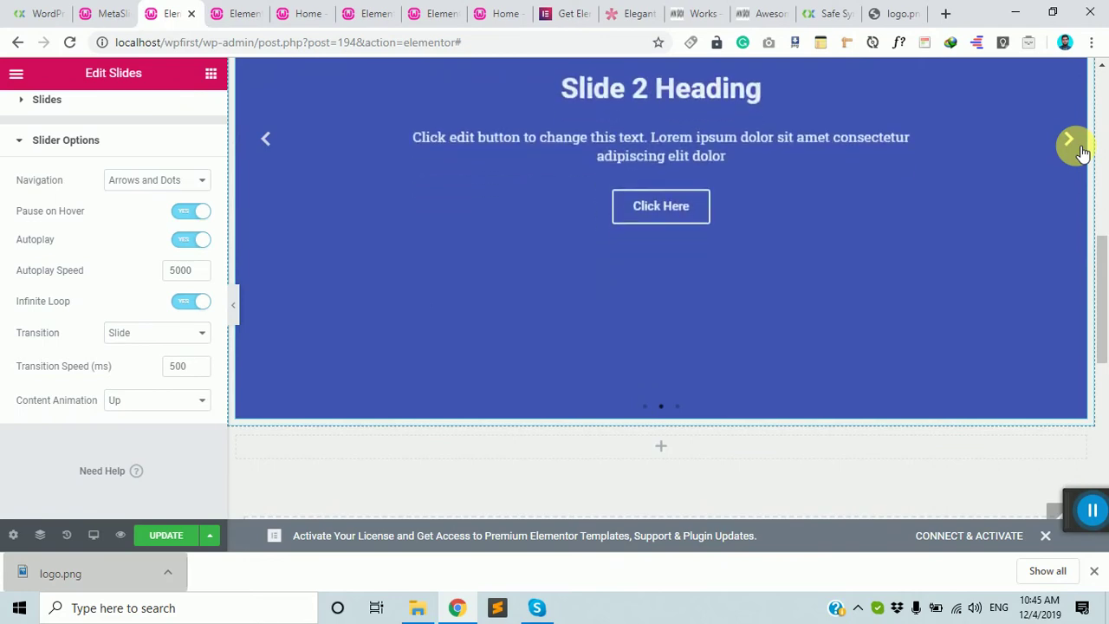
left_click(147, 337)
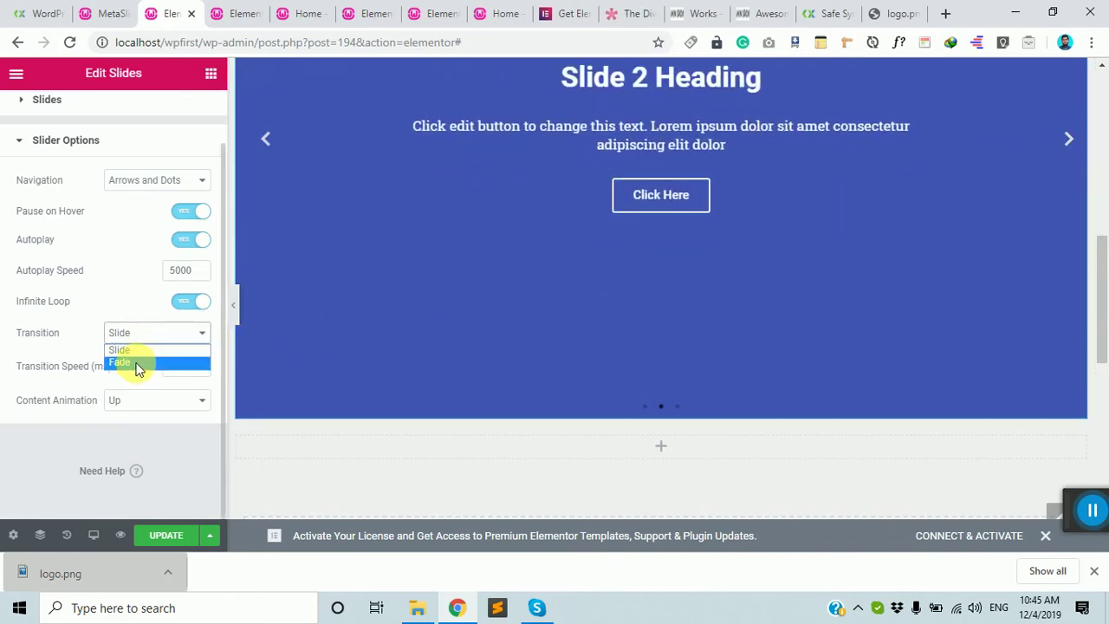
left_click(136, 368)
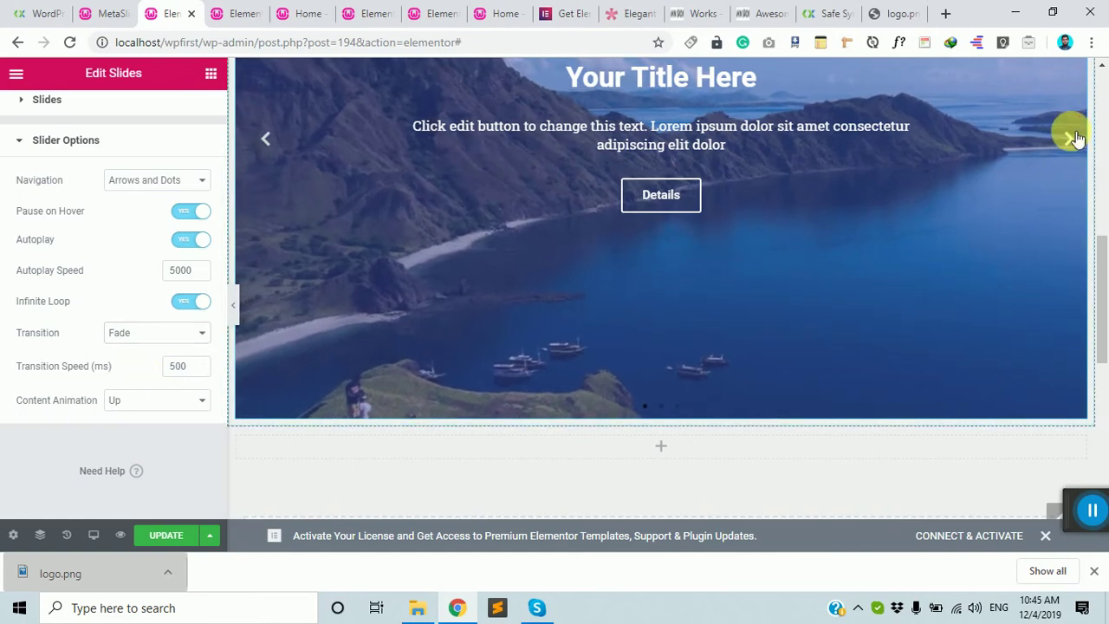
left_click(1074, 138)
left_click(1075, 139)
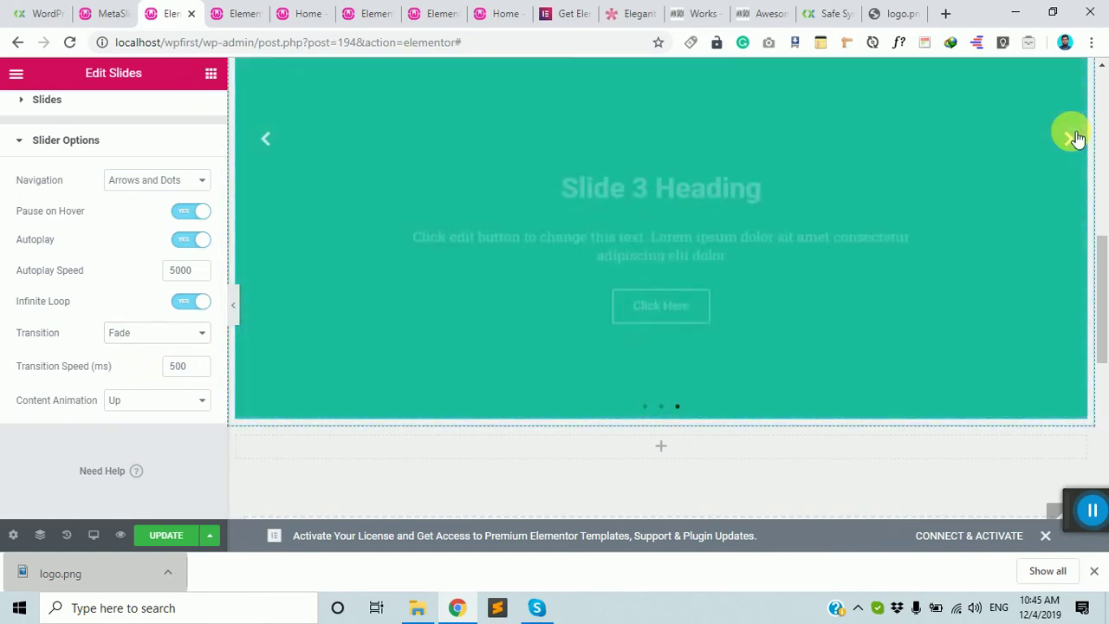
left_click(1074, 139)
left_click(1074, 139)
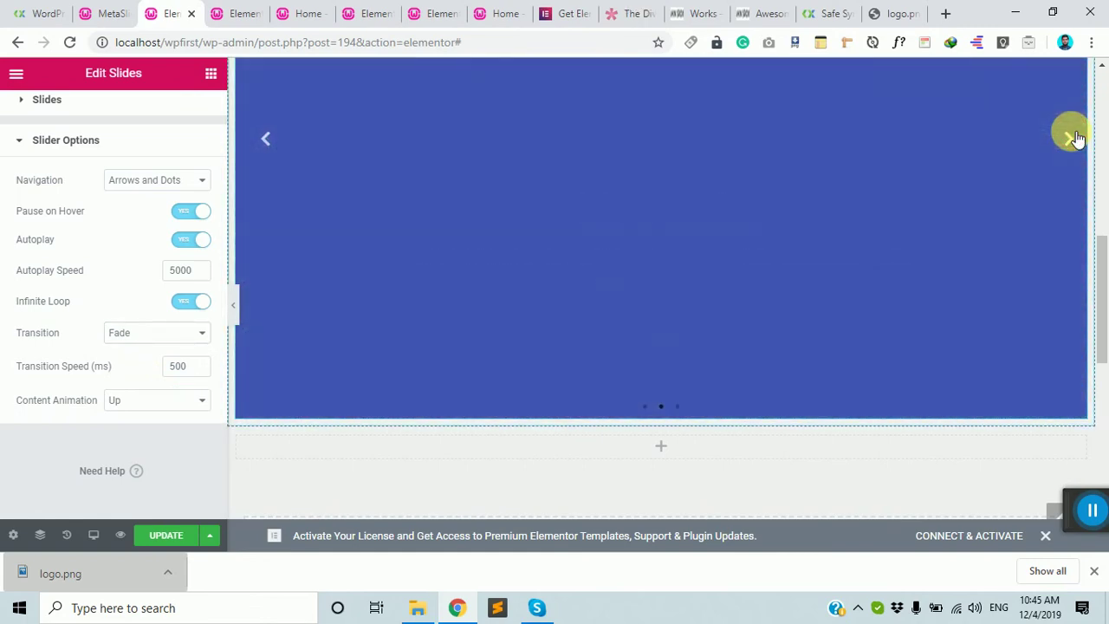
- Replace the second and third slides with two duplicates of the first slide, and try adding a new slide before removing it
left_click(1069, 137)
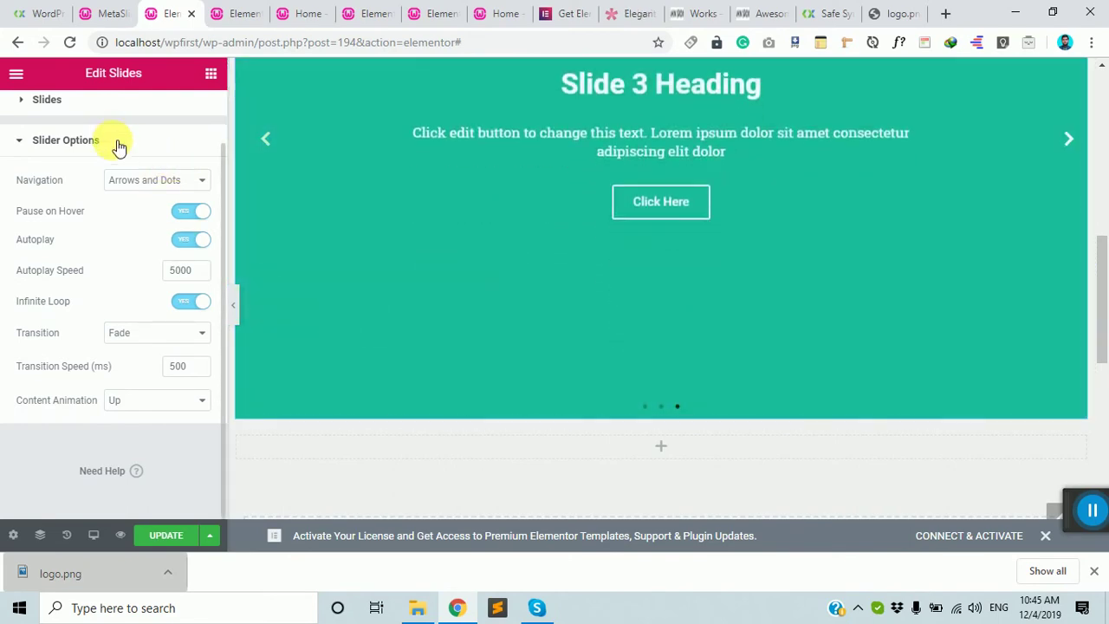
scroll(123, 173, "up", 1)
left_click(121, 165)
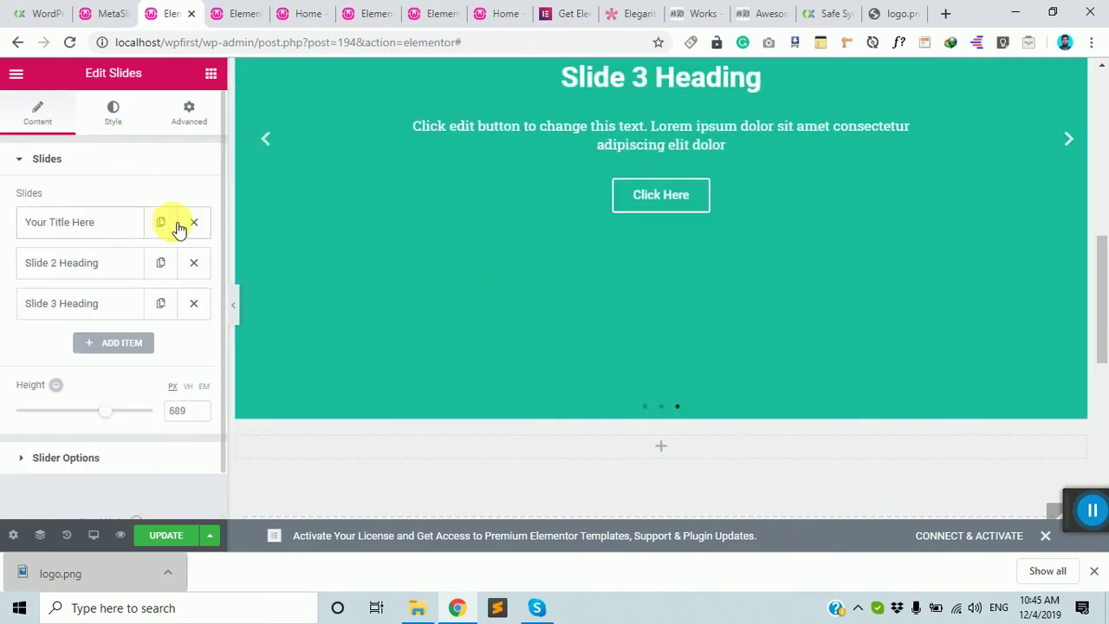
left_click(211, 263)
left_click(199, 266)
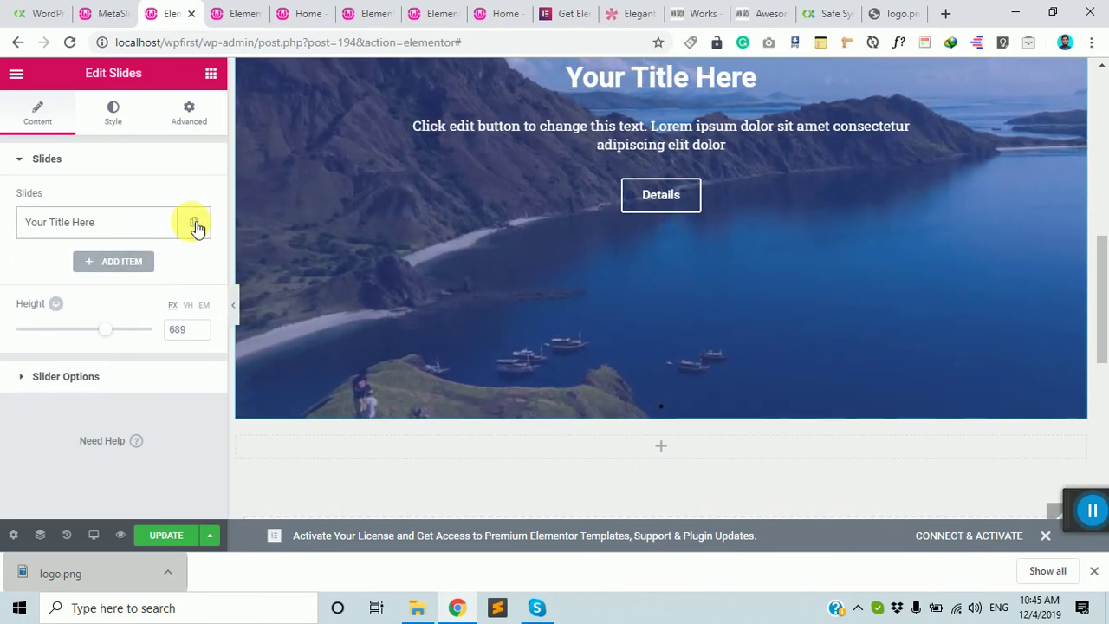
left_click(195, 225)
left_click(161, 265)
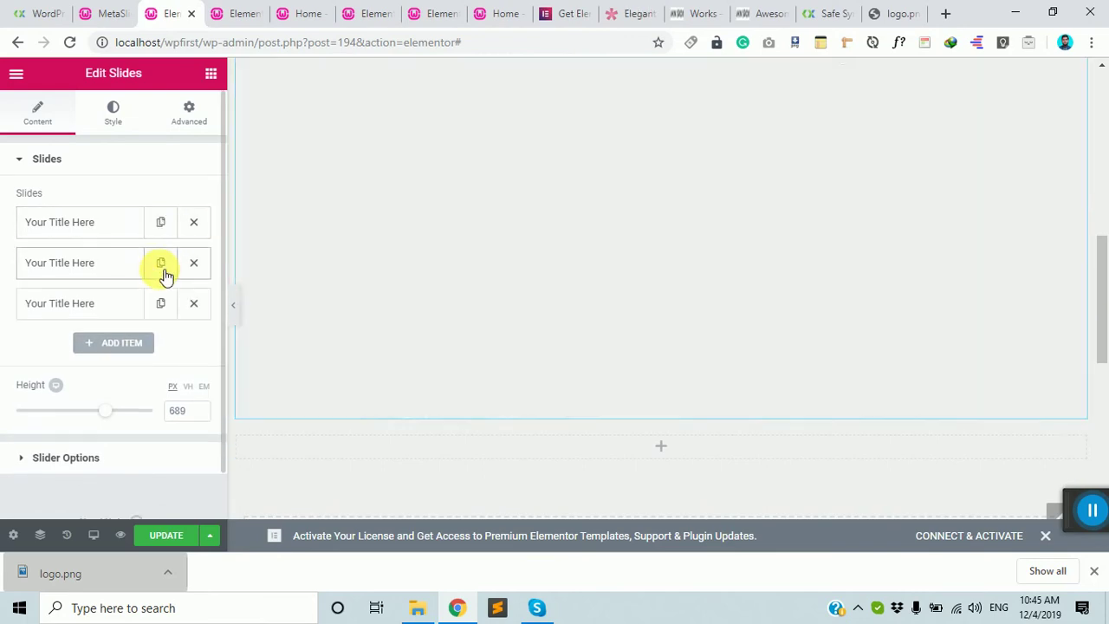
left_click(107, 346)
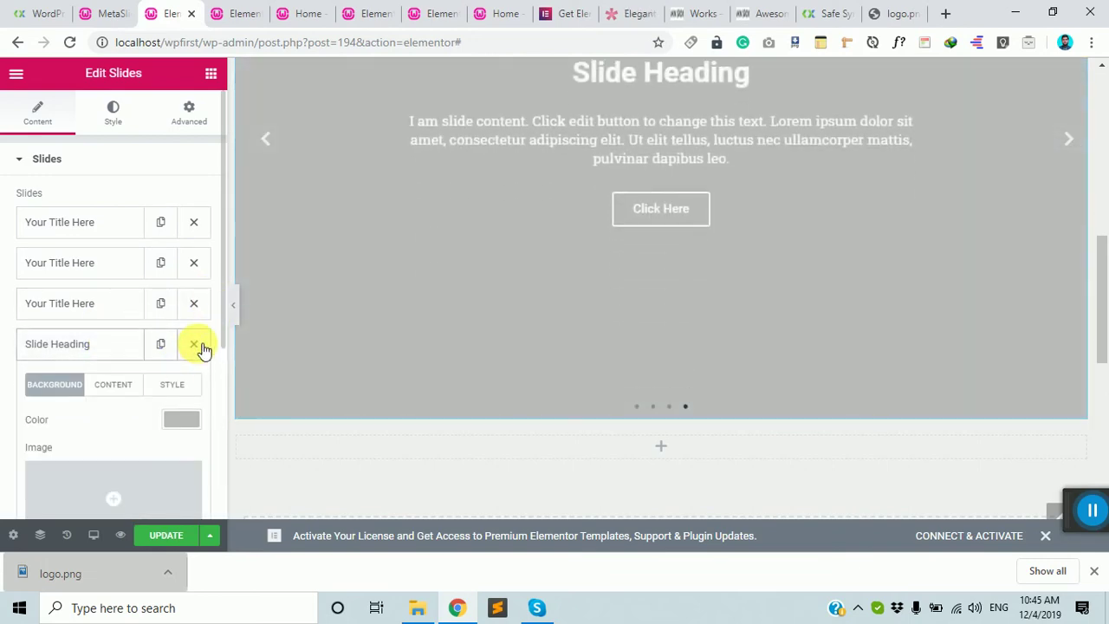
left_click(194, 344)
- Review the duplicated slides and the whole page with the editing panel hidden, and update the page
scroll(533, 277, "up", 2)
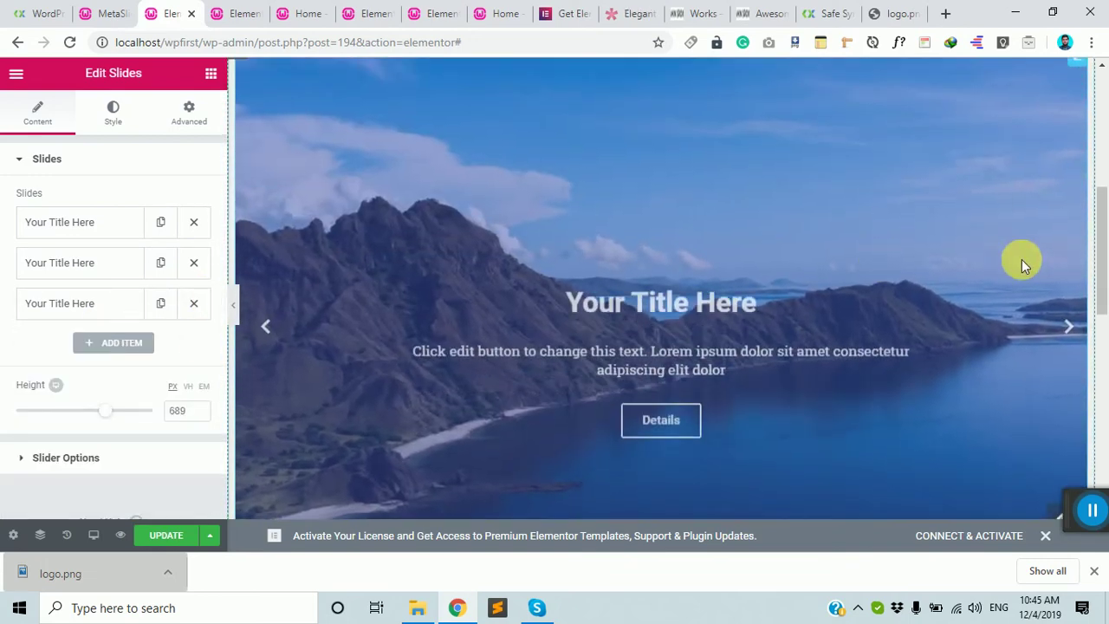
left_click(1069, 326)
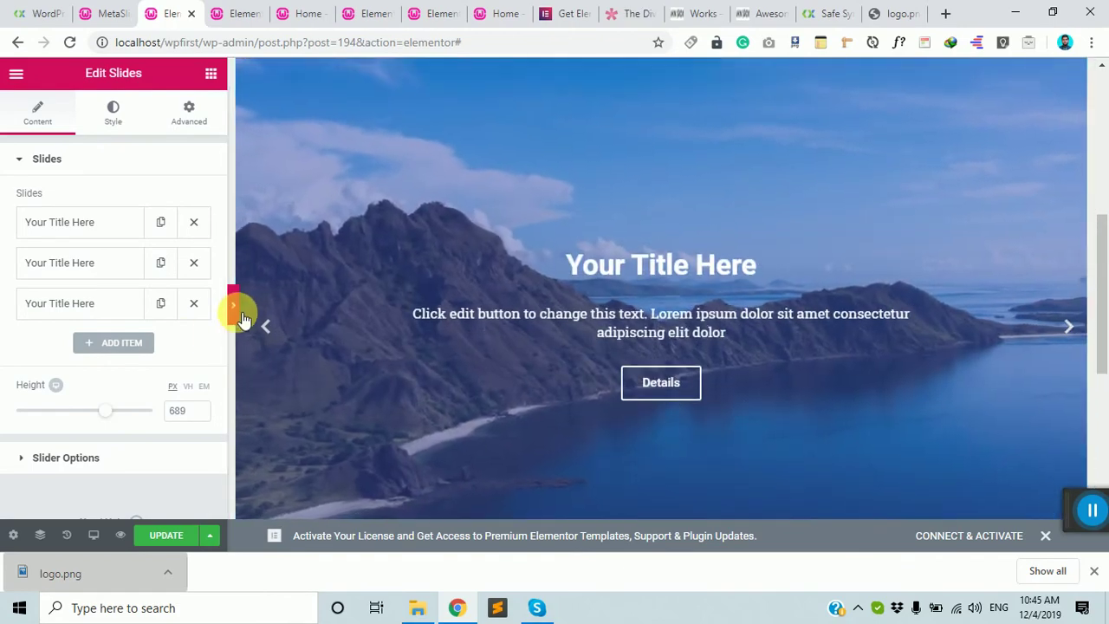
left_click(233, 309)
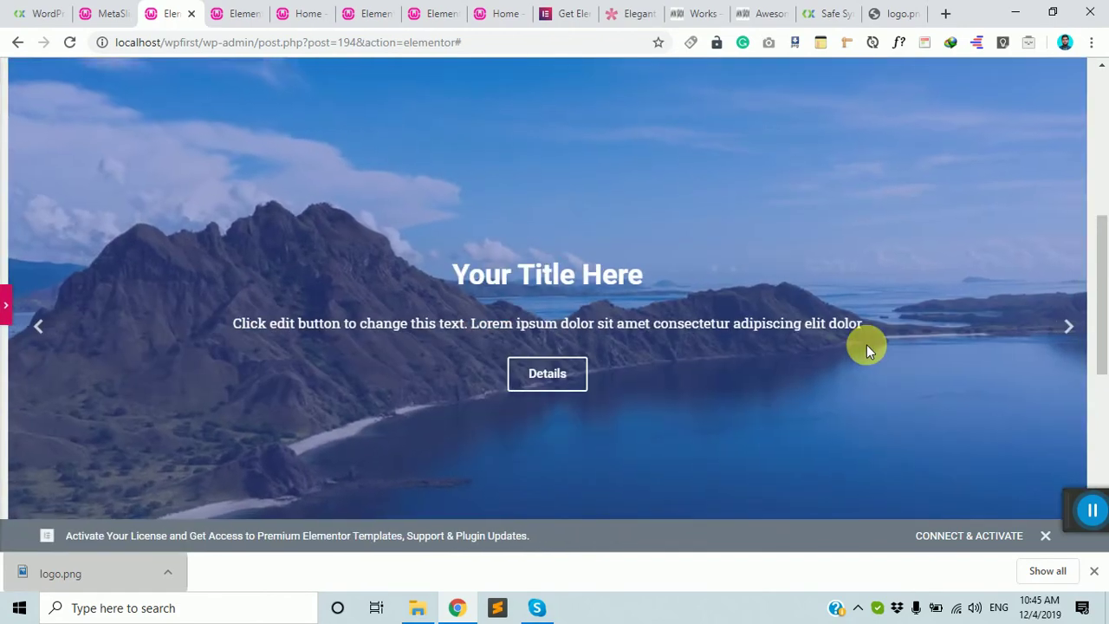
scroll(867, 345, "down", 3)
scroll(871, 309, "down", 1)
scroll(863, 298, "up", 3)
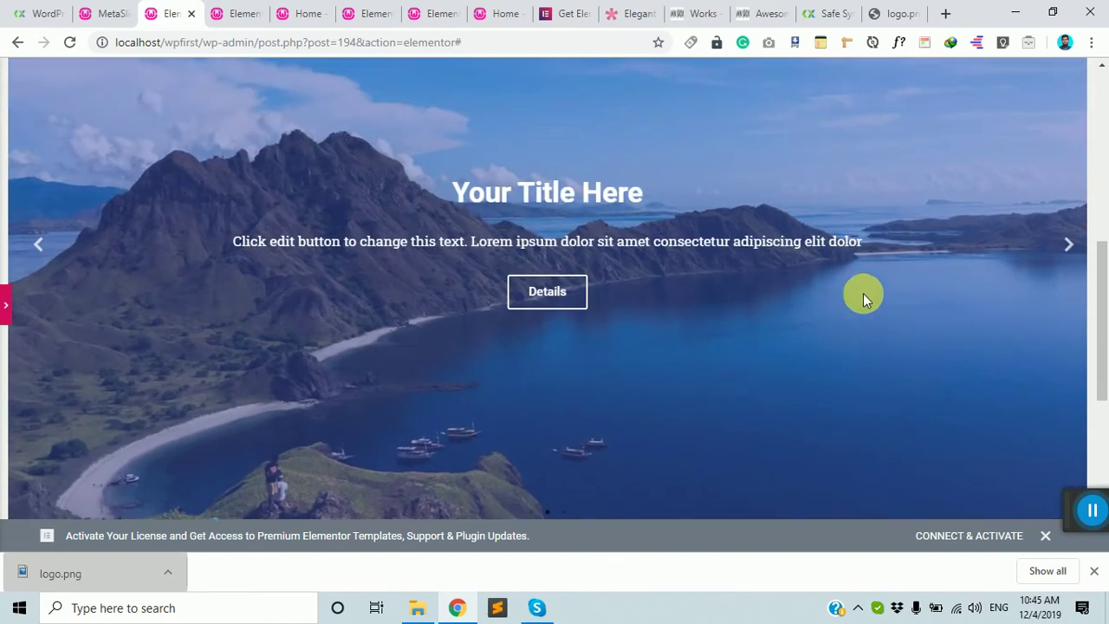
scroll(648, 319, "up", 1)
scroll(647, 315, "up", 5)
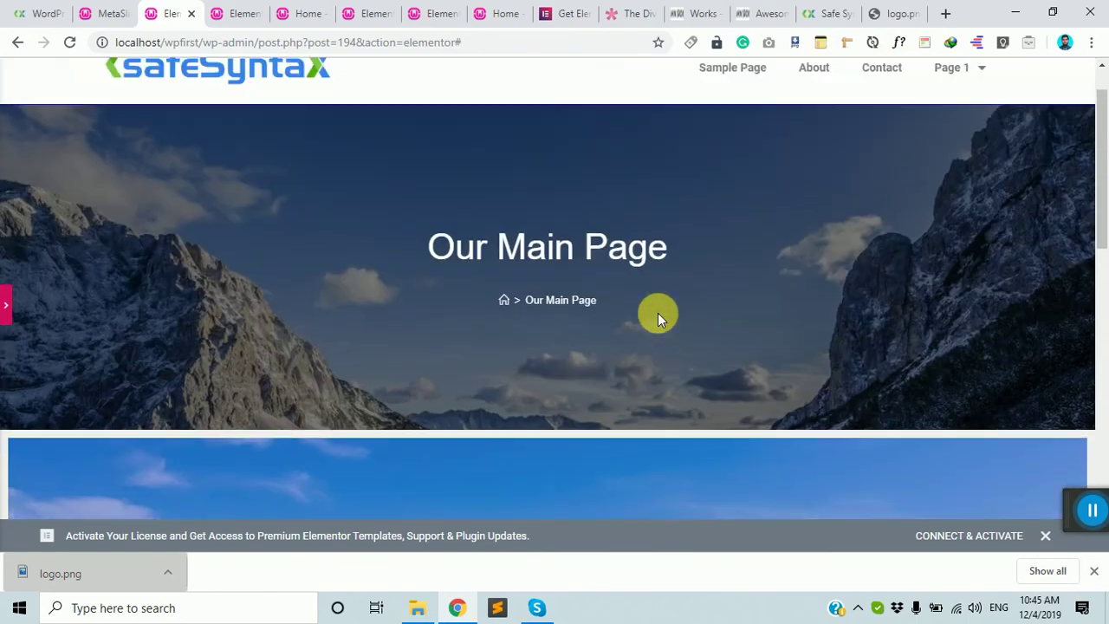
scroll(656, 314, "down", 5)
scroll(50, 322, "down", 7)
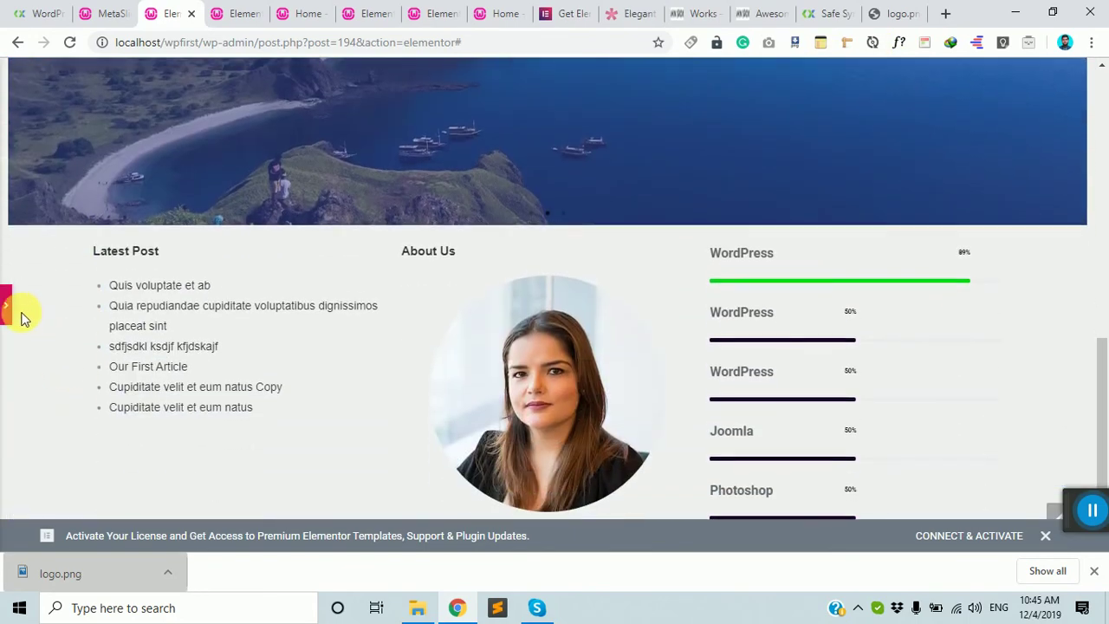
left_click(6, 305)
scroll(195, 490, "down", 1)
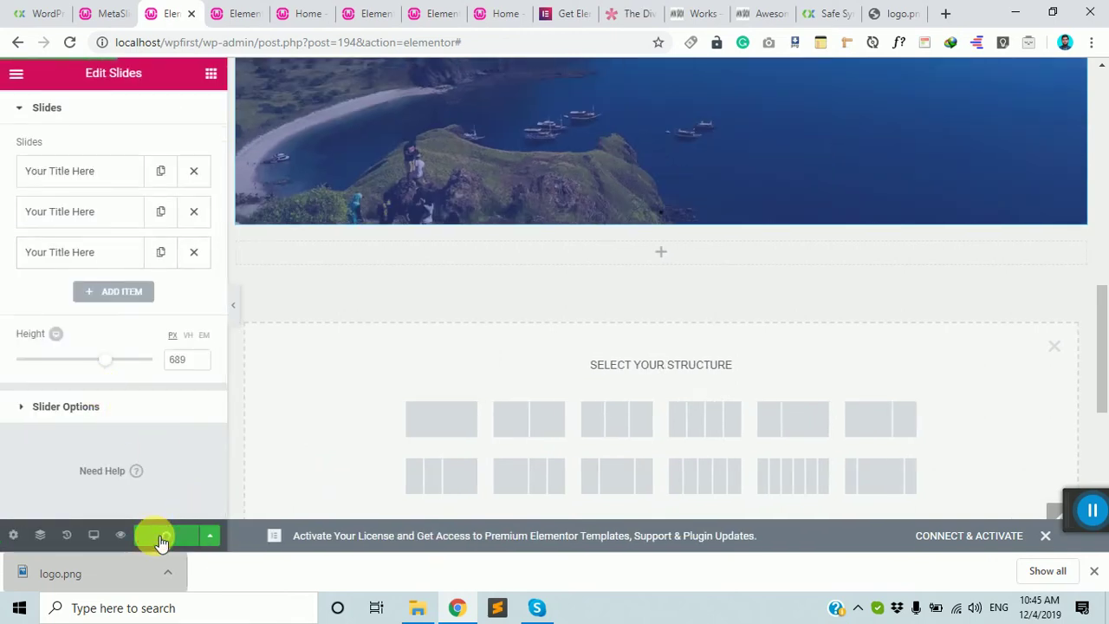
- Add a new WordPress page from the admin dashboard and title it "Our Home Page"
left_click(104, 12)
scroll(98, 346, "up", 10)
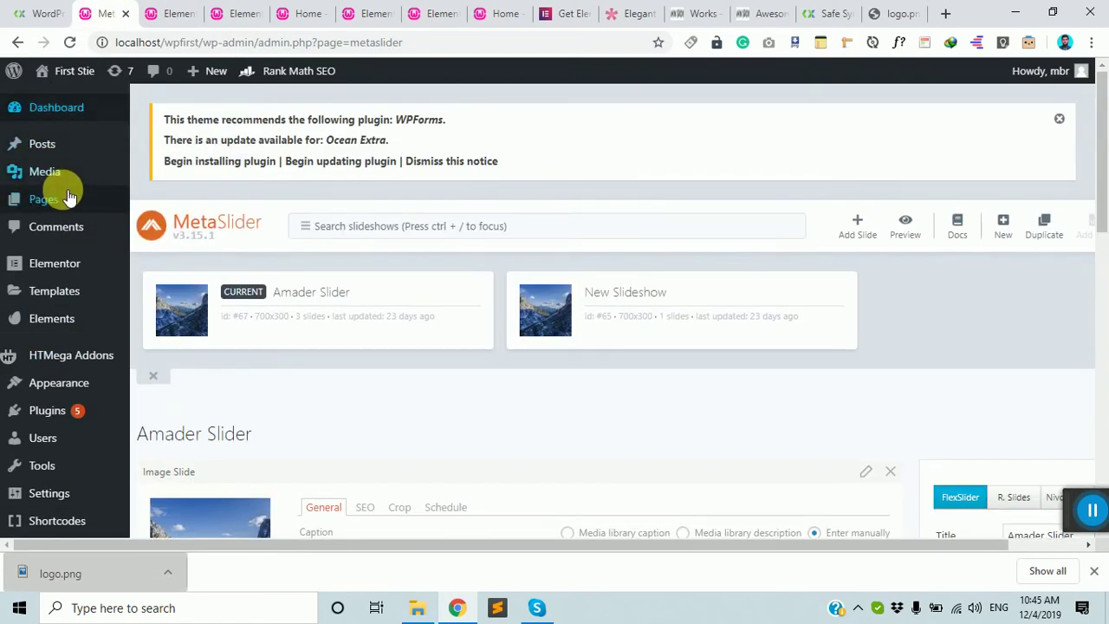
mouse_move(94, 199)
left_click(169, 224)
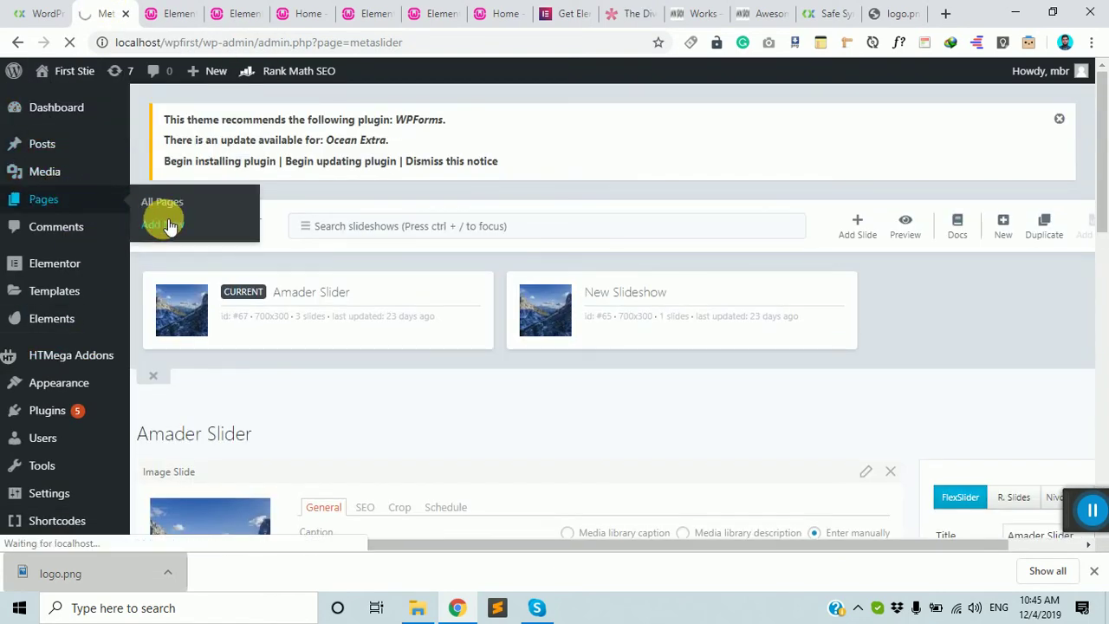
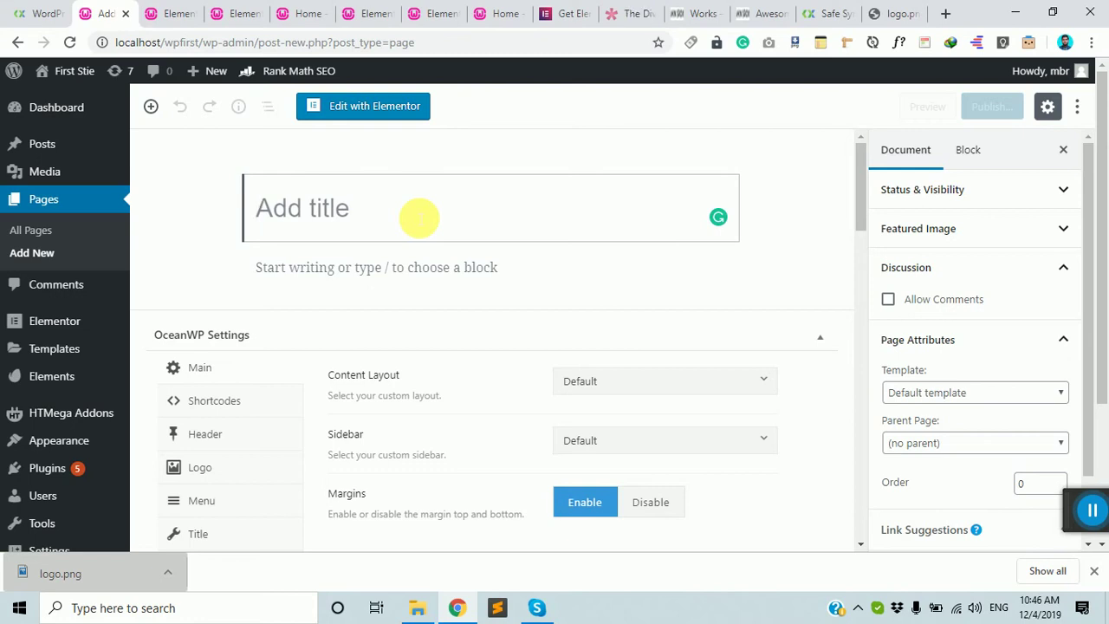
type("Y")
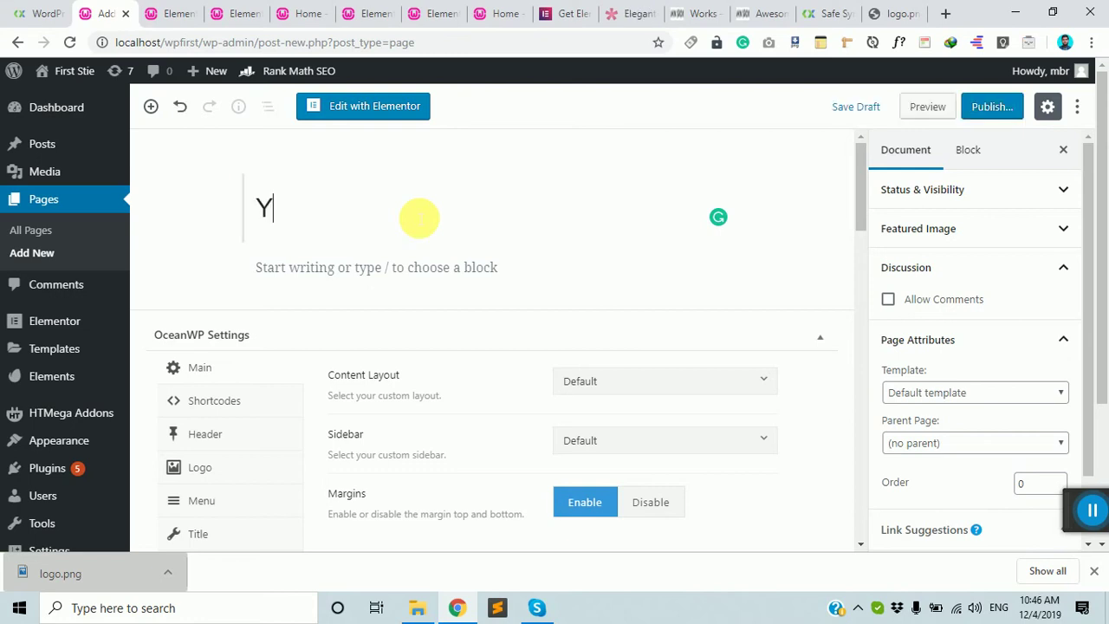
key("BackSpace")
type("Our Home Page")
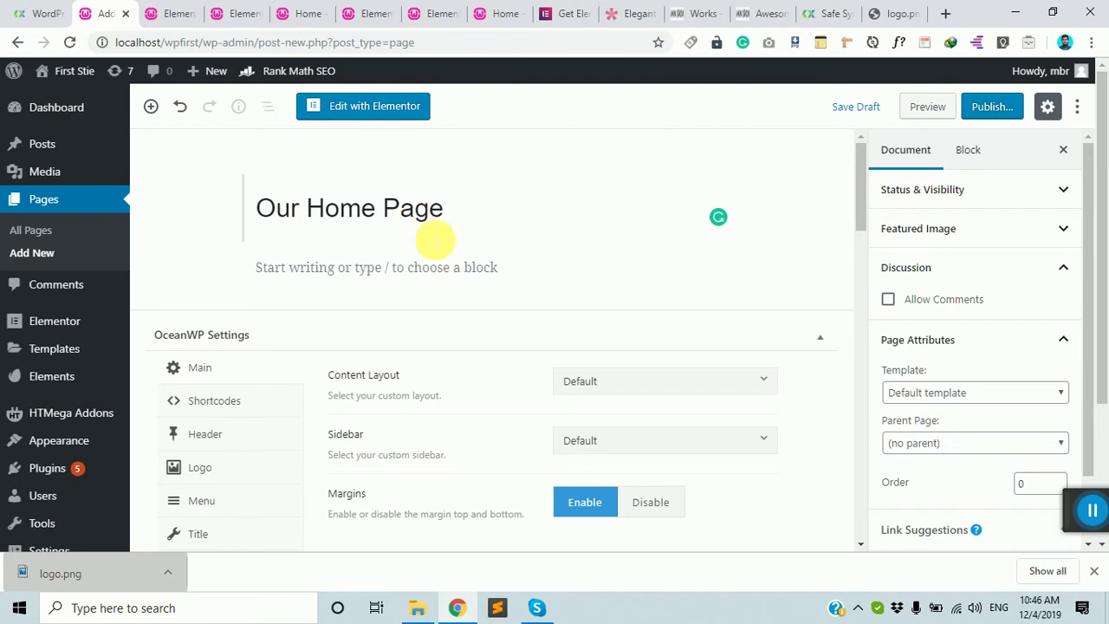
- Disable the page title display in the OceanWP settings and set the page template to Elementor Full Width
scroll(433, 240, "down", 2)
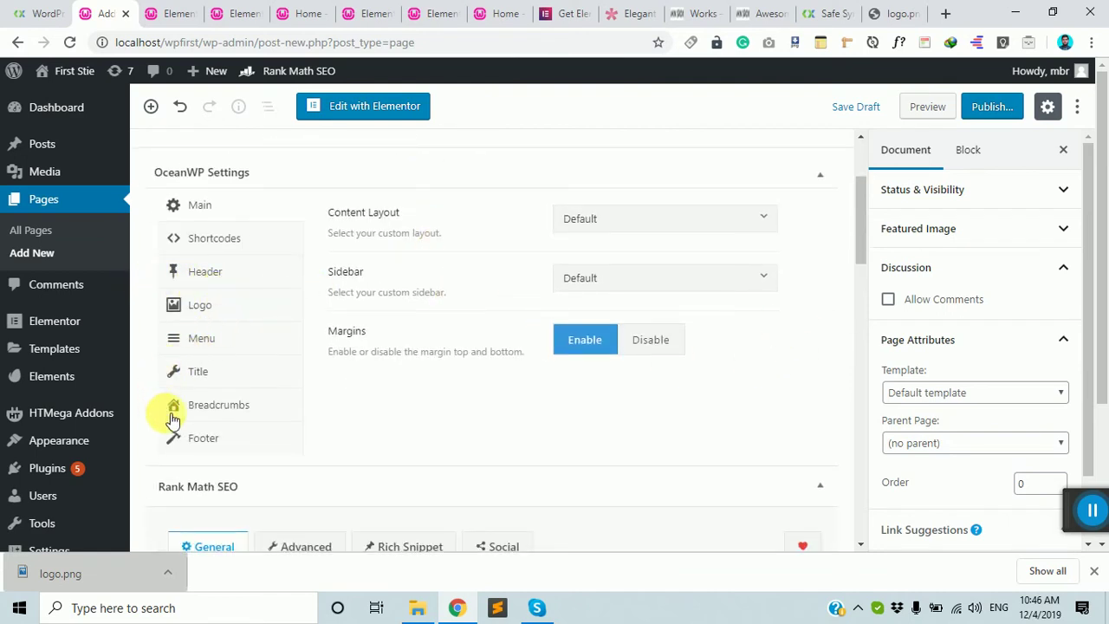
left_click(202, 375)
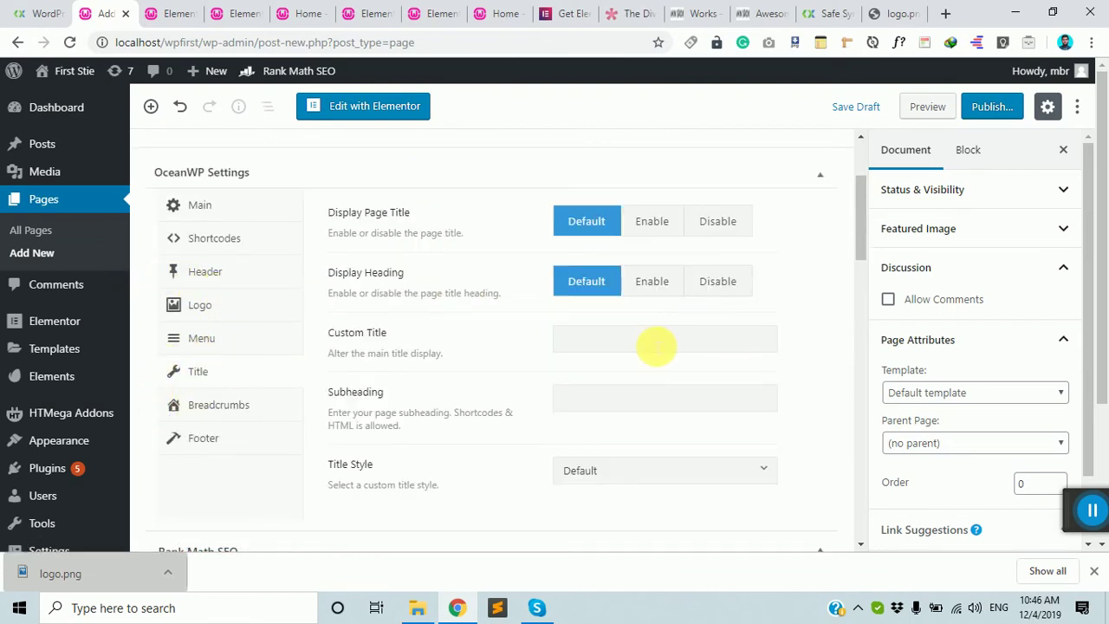
left_click(731, 223)
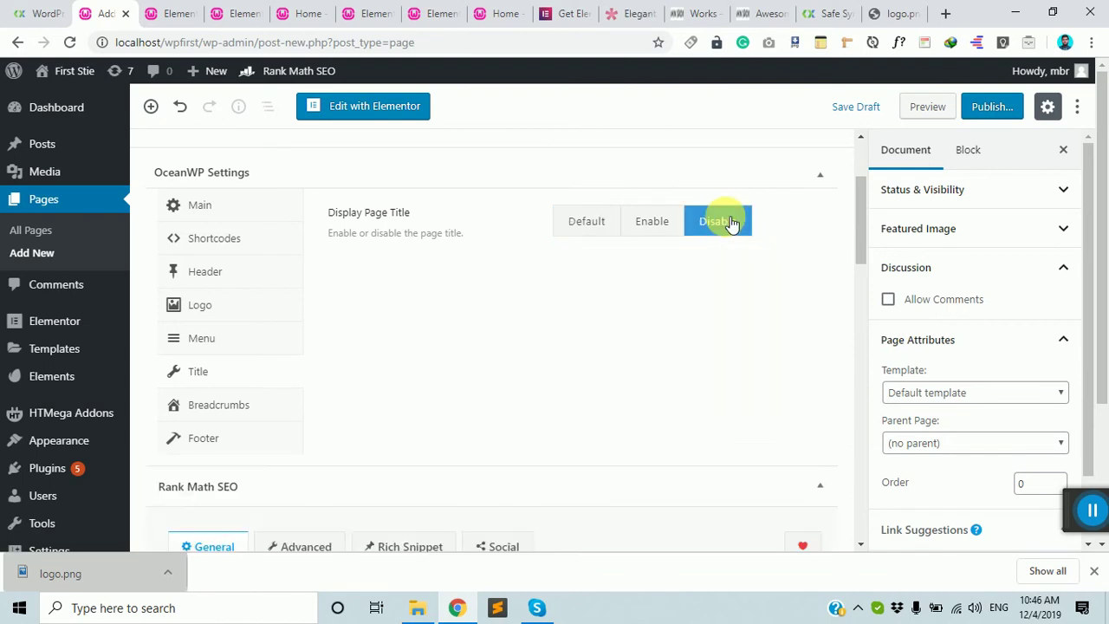
left_click(992, 395)
left_click(986, 442)
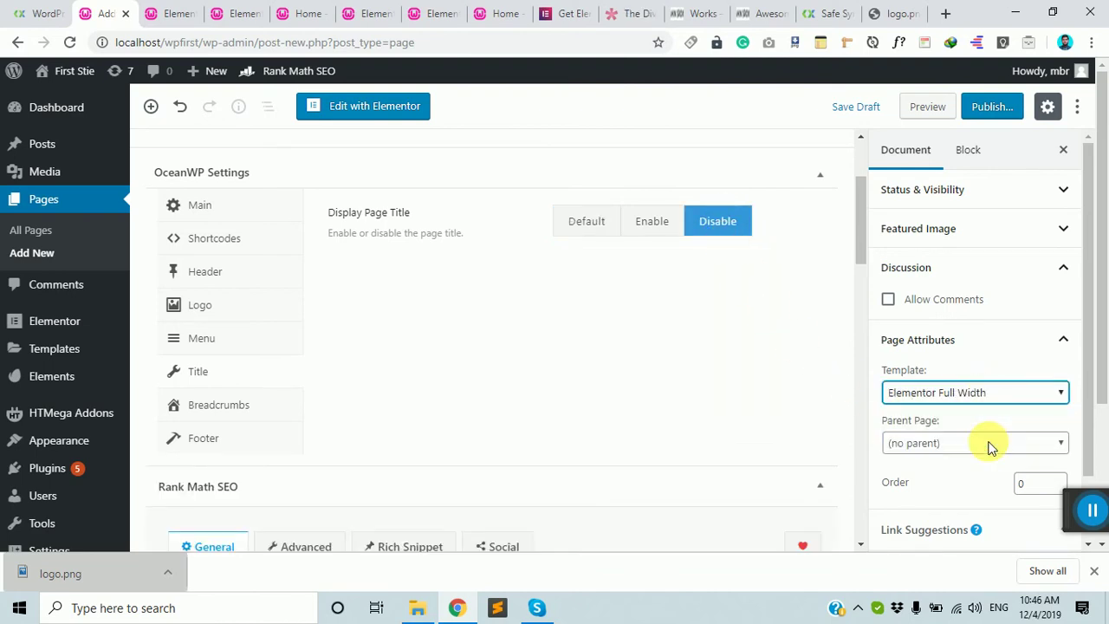
- Publish the new page, close the publish summary and check over its settings
left_click(992, 105)
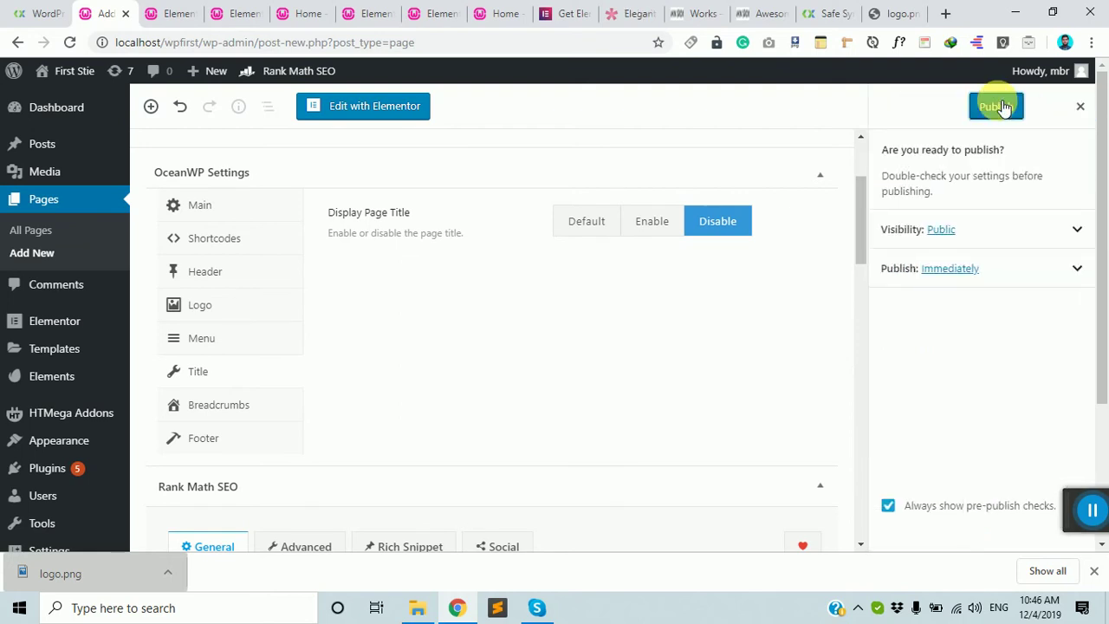
left_click(995, 104)
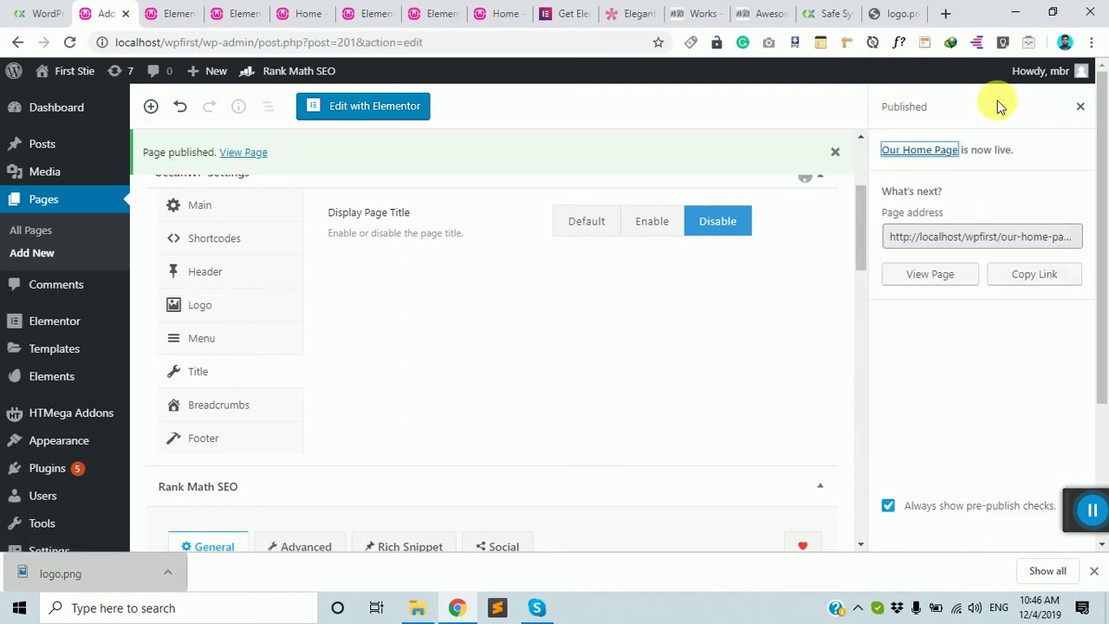
scroll(456, 359, "up", 2)
scroll(459, 362, "down", 5)
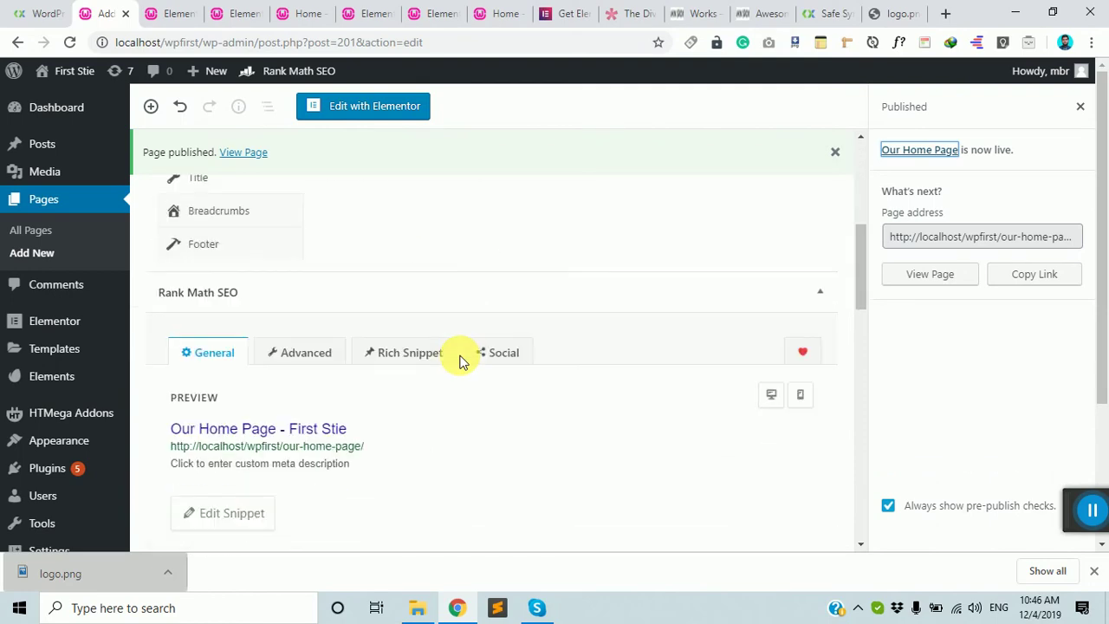
scroll(461, 359, "up", 5)
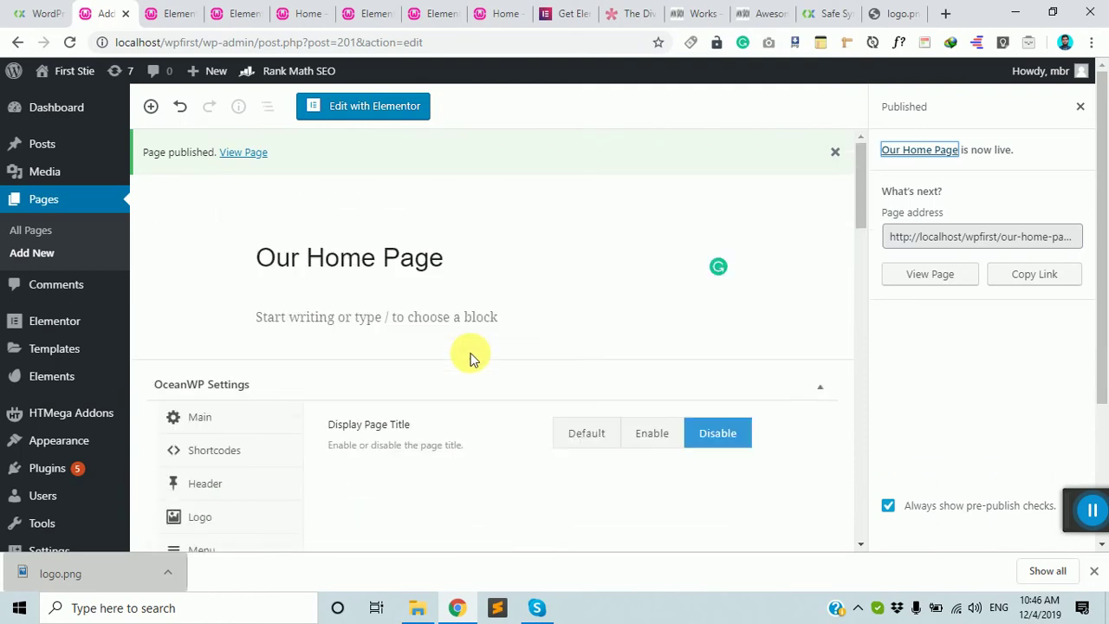
left_click(1080, 108)
scroll(223, 475, "down", 4)
scroll(255, 448, "up", 4)
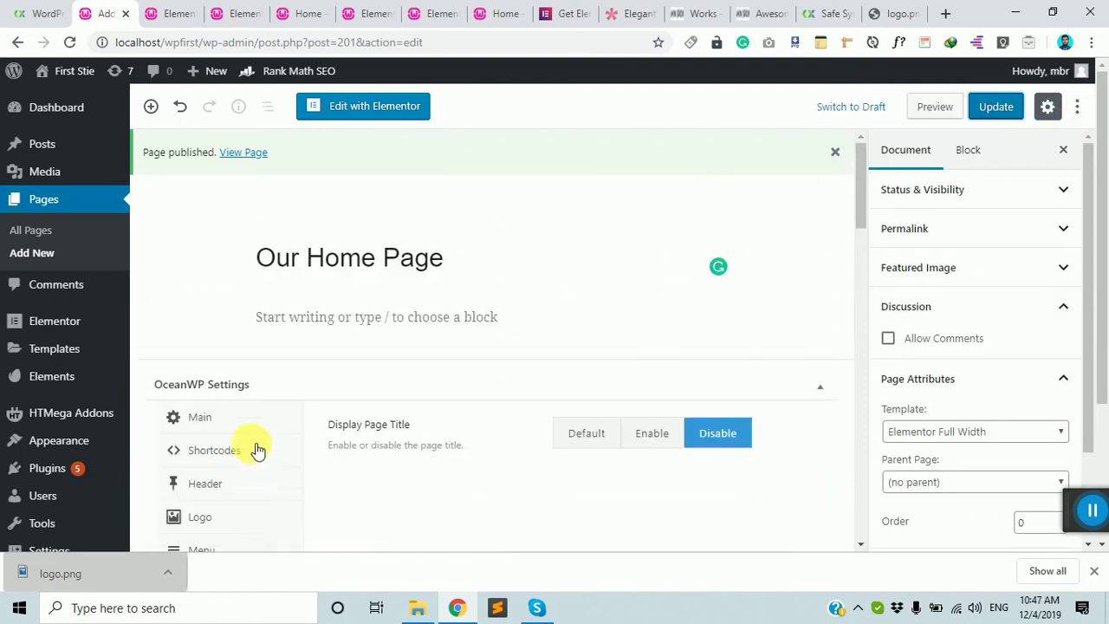
- Open the new page for editing in Elementor and look over its empty layout
left_click(368, 110)
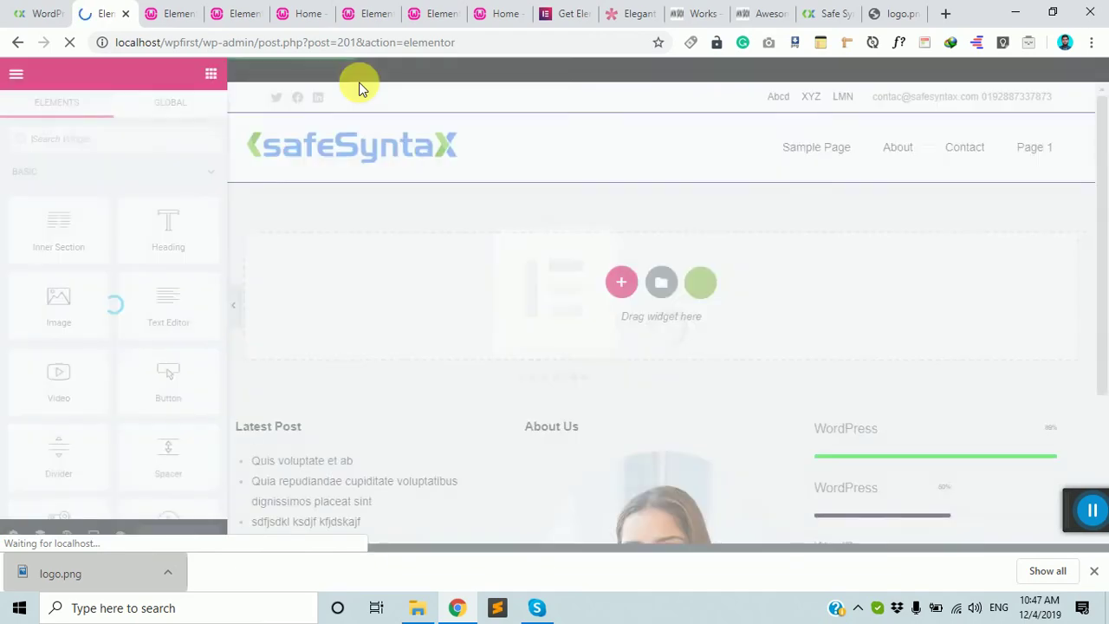
scroll(555, 276, "down", 1)
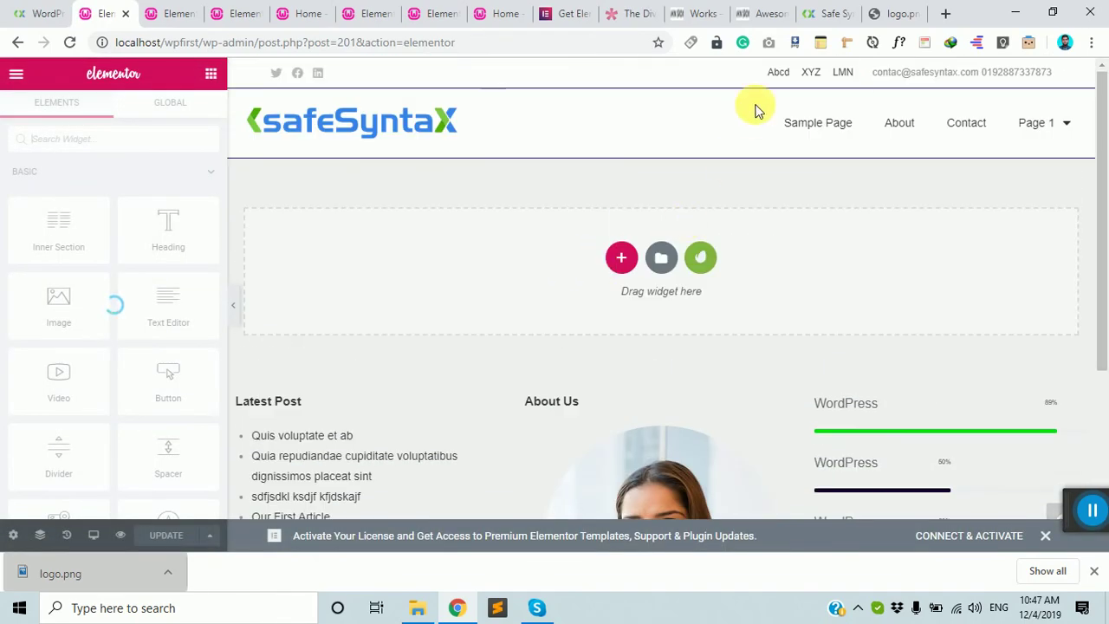
scroll(719, 338, "down", 2)
scroll(724, 341, "up", 2)
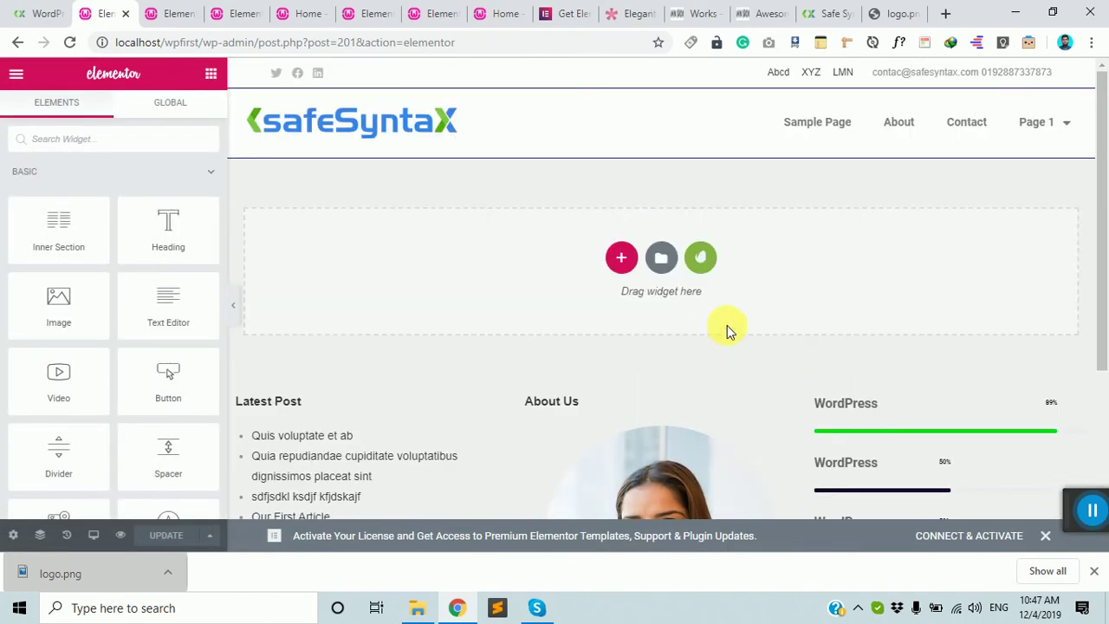
- Insert the saved page template "Our Main Page" from My Templates and open its Slides widget for editing
left_click(662, 257)
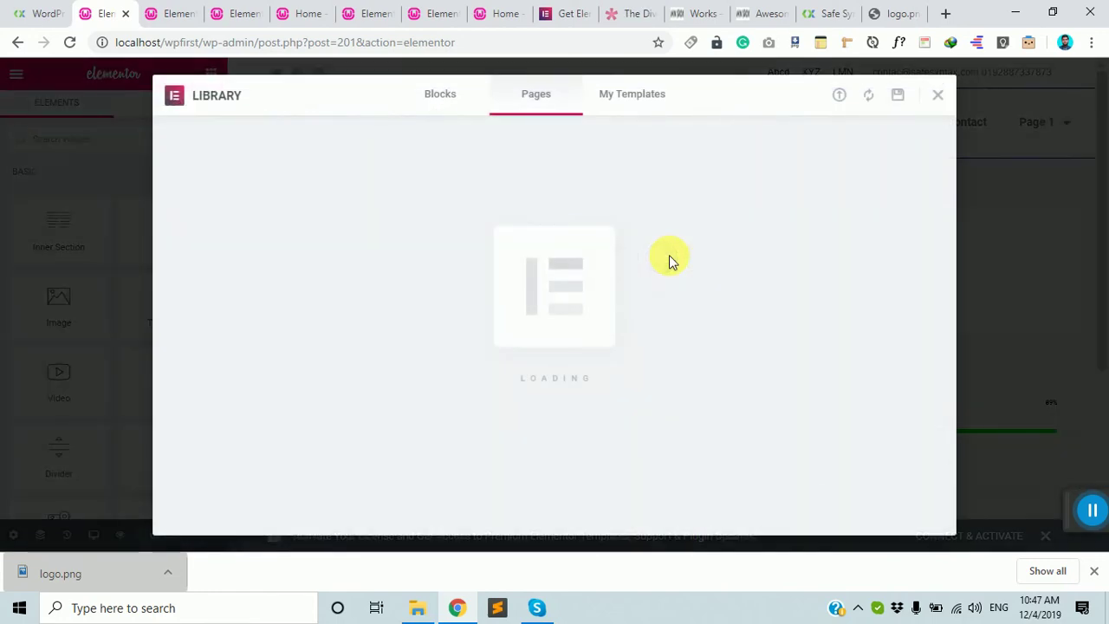
left_click(638, 101)
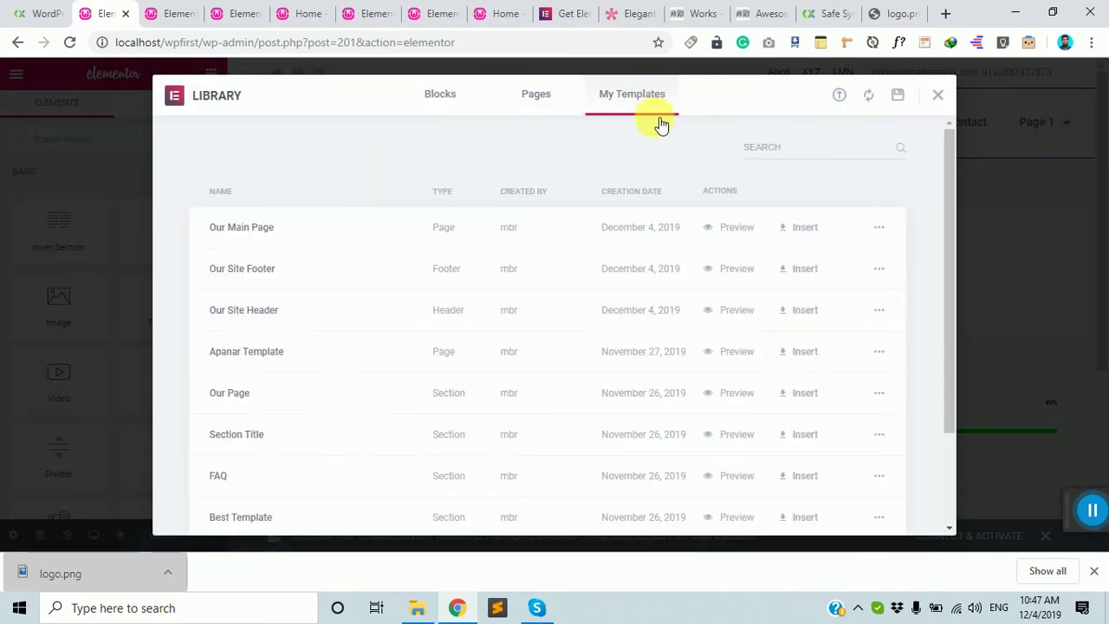
scroll(322, 216, "down", 1)
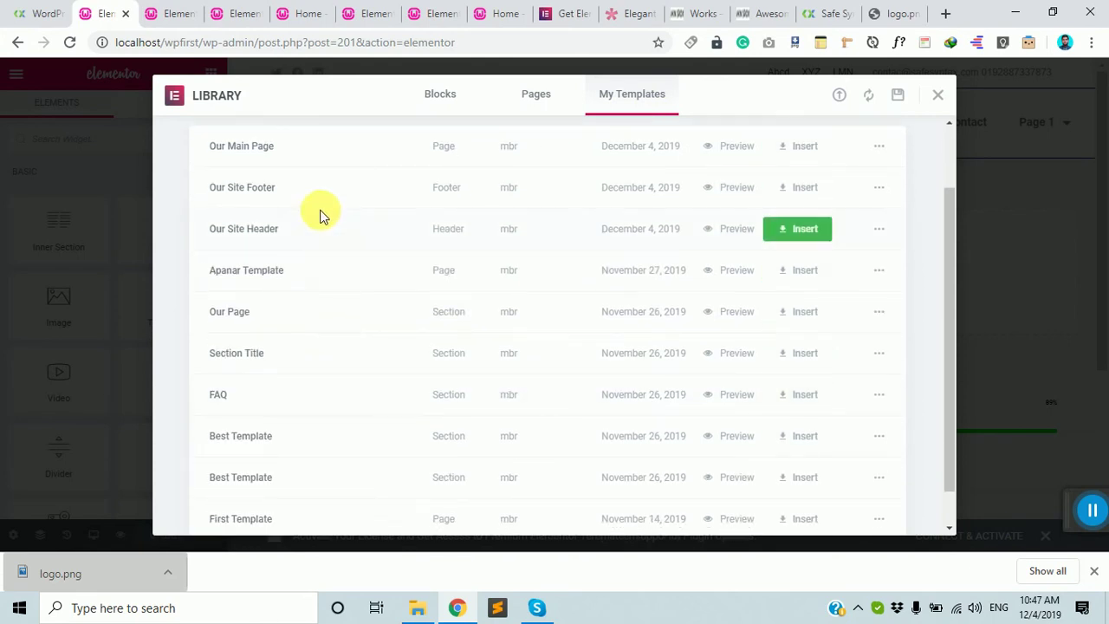
scroll(292, 235, "up", 1)
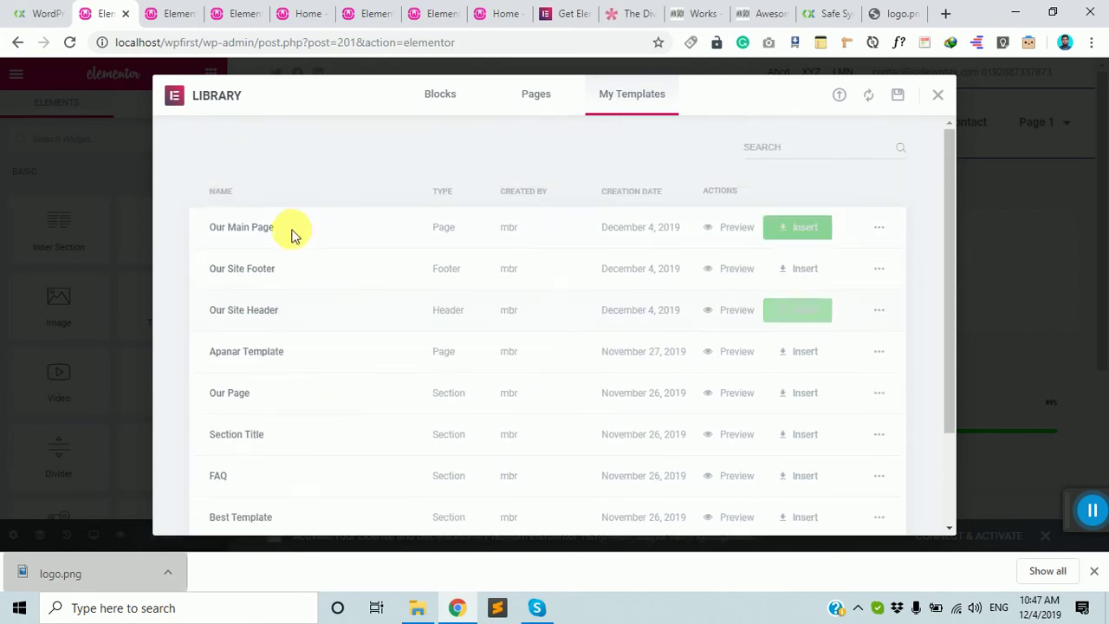
left_click(795, 229)
left_click(619, 363)
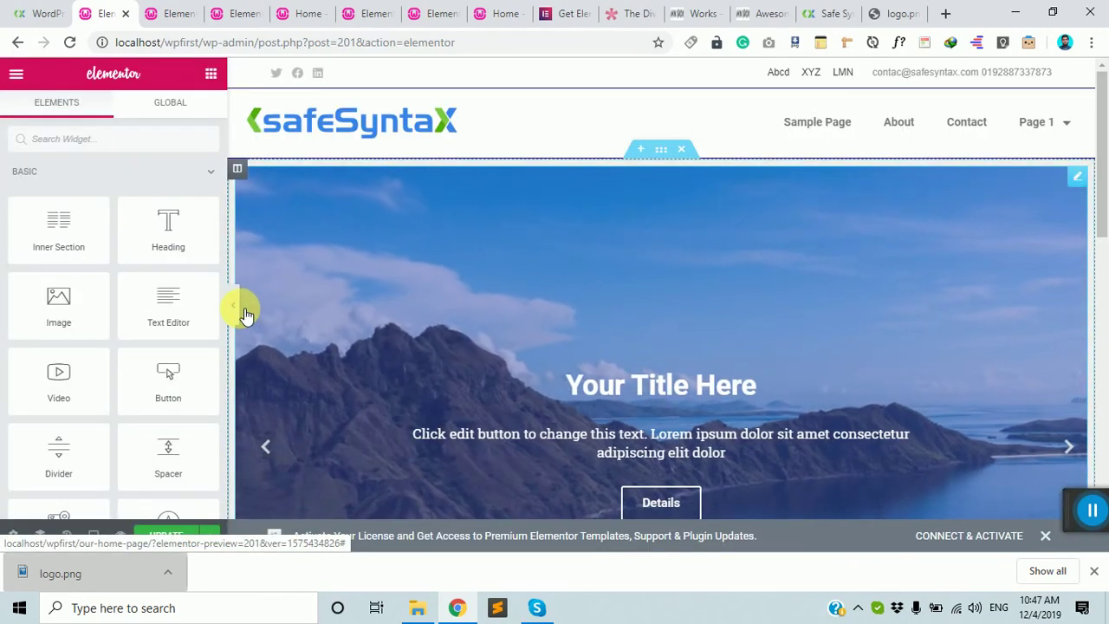
left_click(268, 334)
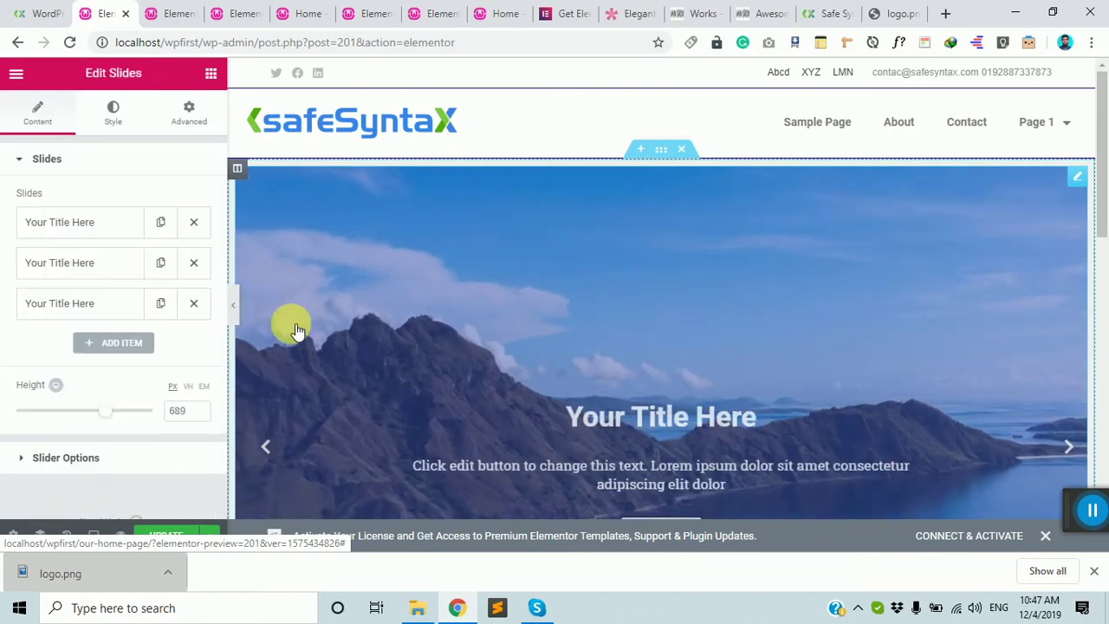
- Preview the inserted slider section at full width without the editing panel, checking its whole height
left_click(240, 307)
scroll(524, 408, "down", 5)
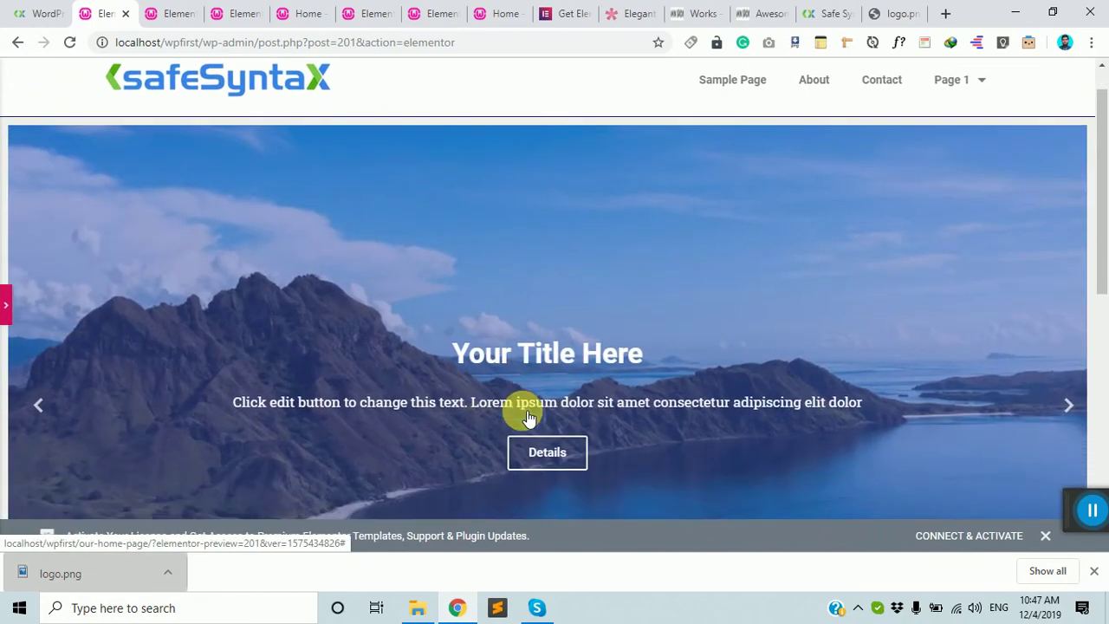
scroll(523, 390, "down", 2)
scroll(525, 372, "up", 7)
scroll(522, 376, "down", 6)
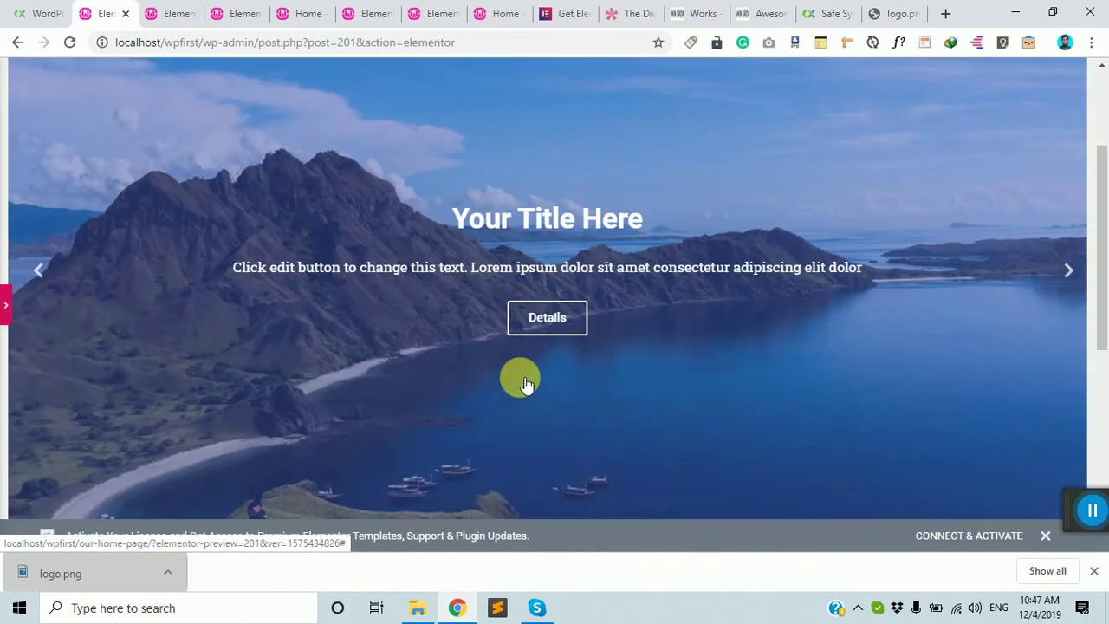
scroll(515, 369, "up", 7)
left_click(6, 305)
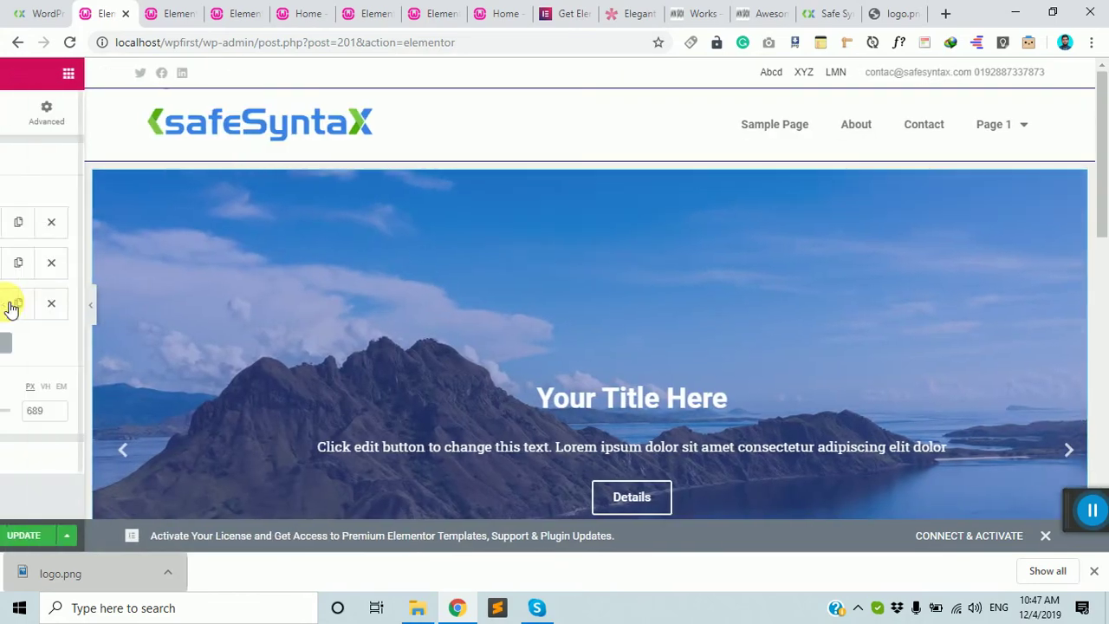
- Add a Heading widget to the empty section below the slider with the title "Our Services"
scroll(399, 388, "down", 7)
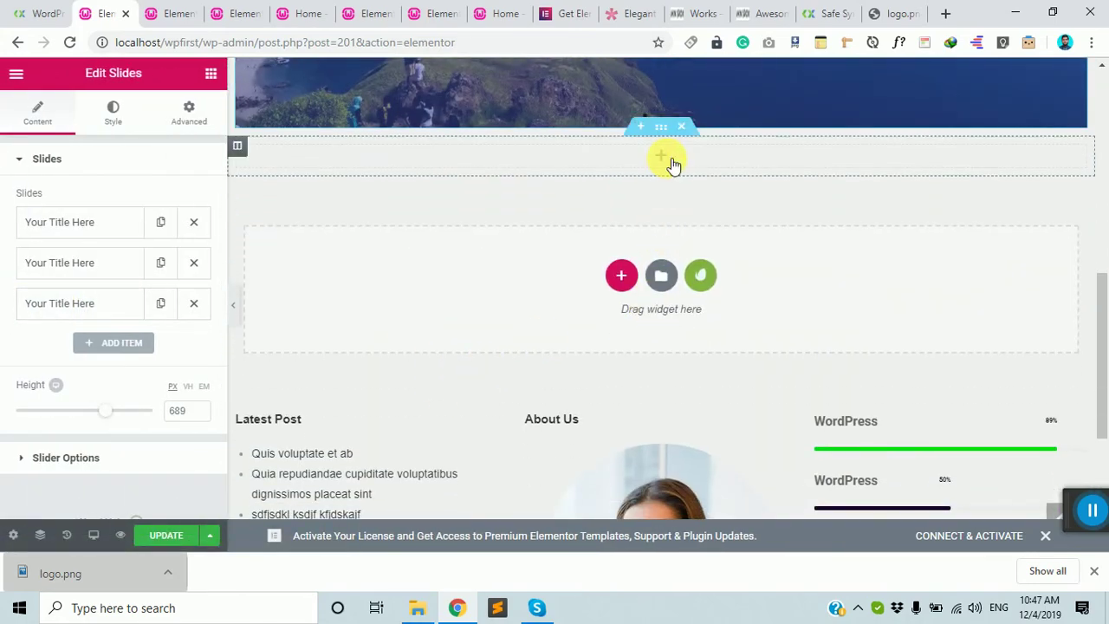
scroll(643, 184, "up", 2)
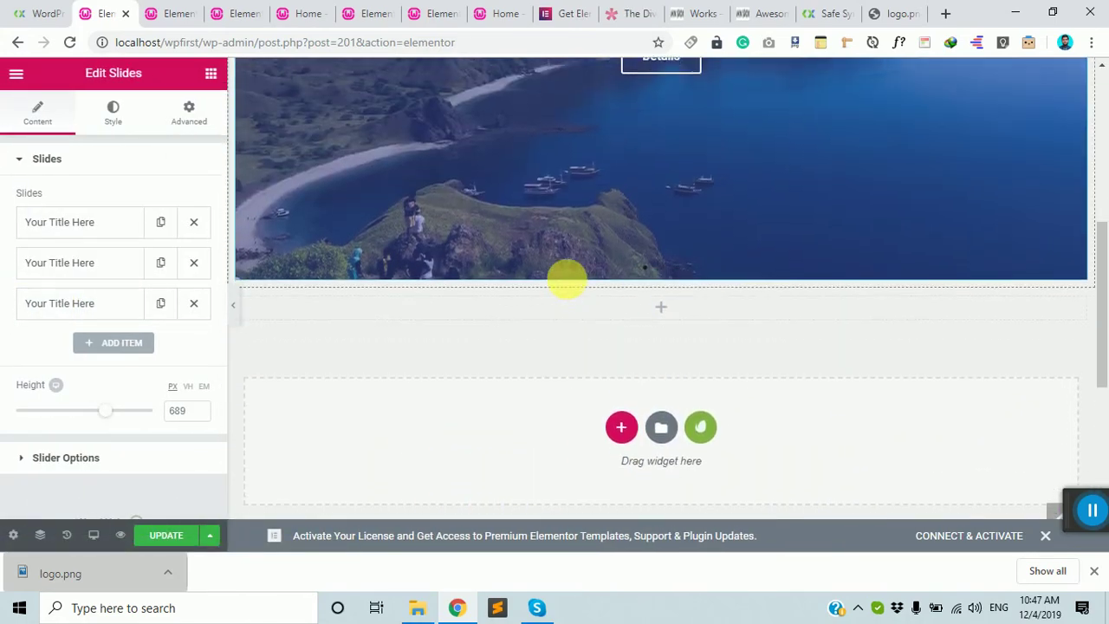
left_click(673, 321)
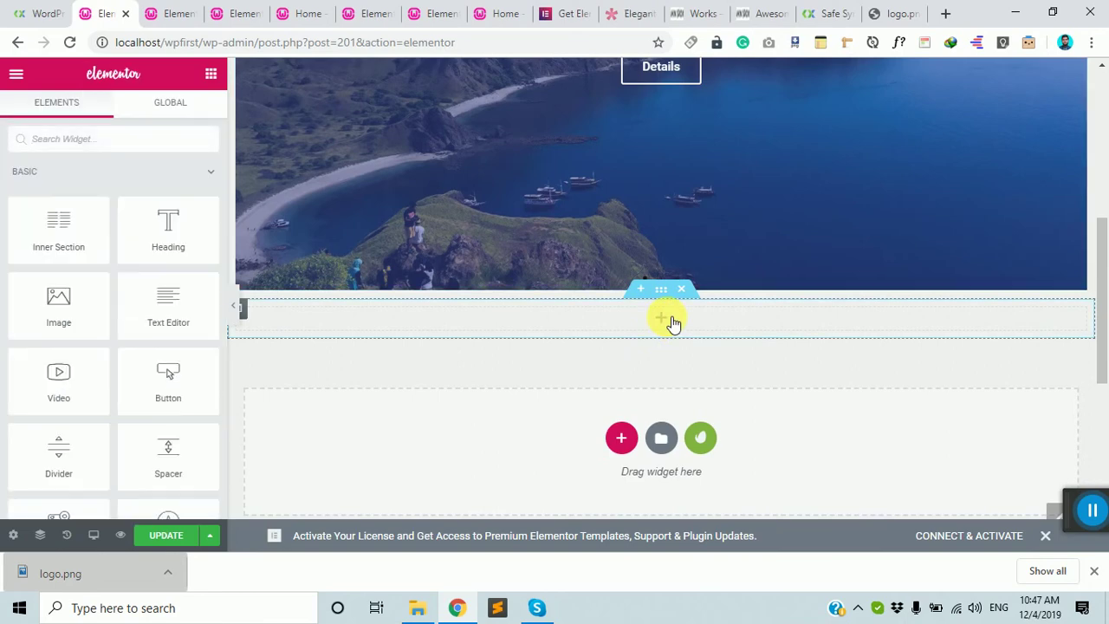
left_click_drag(208, 220, 654, 316)
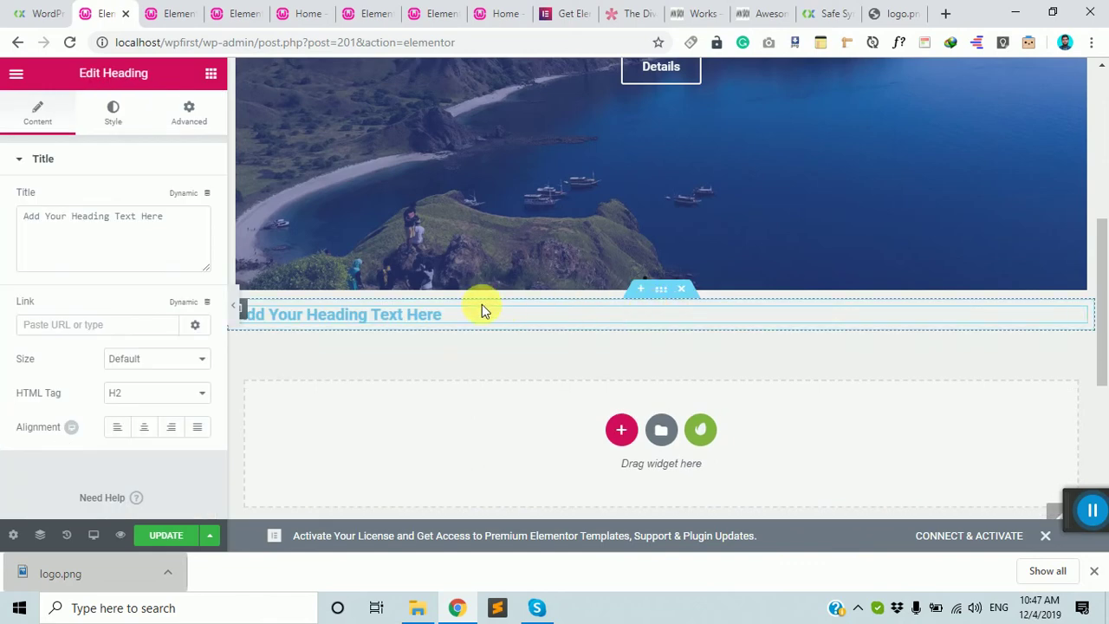
triple_click(445, 318)
type("O")
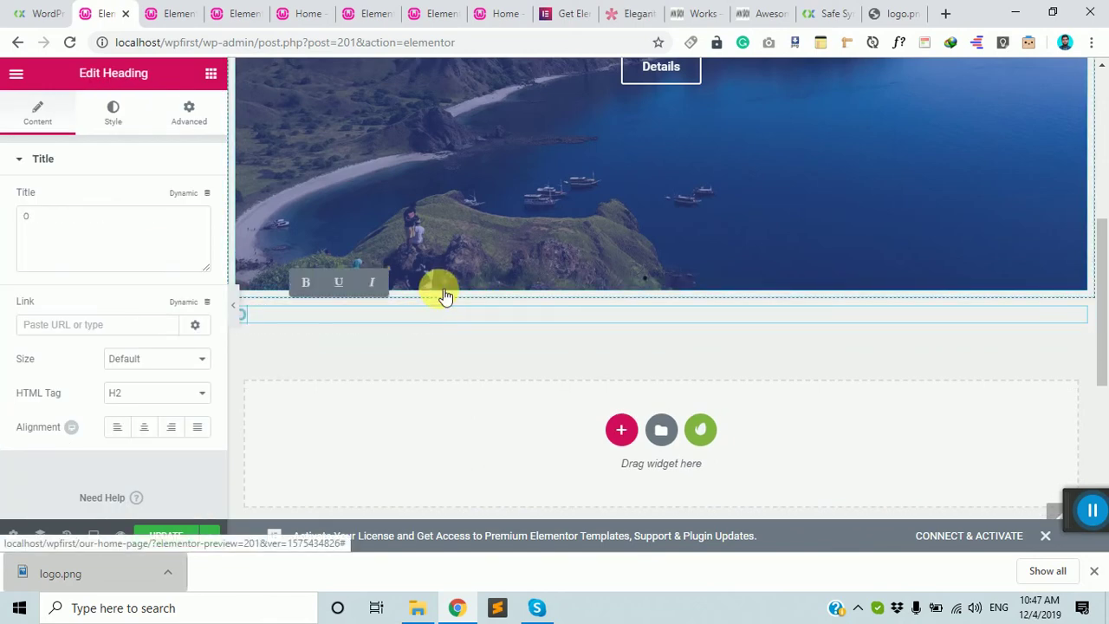
type("ur Services")
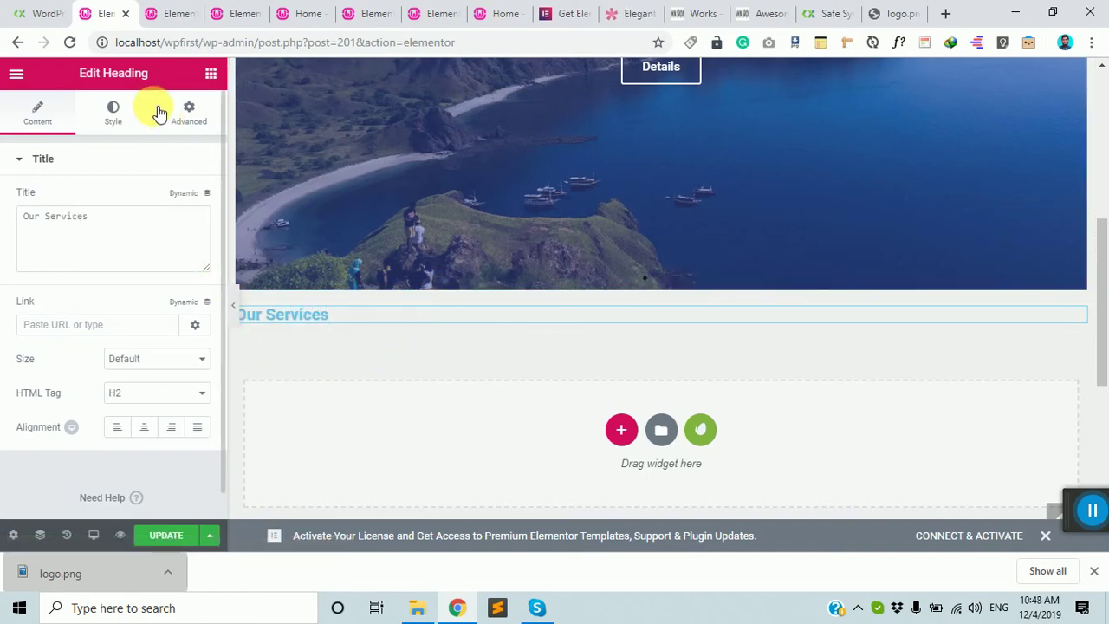
- Look through the typography options of the Our Services heading and set its alignment to center
left_click(115, 110)
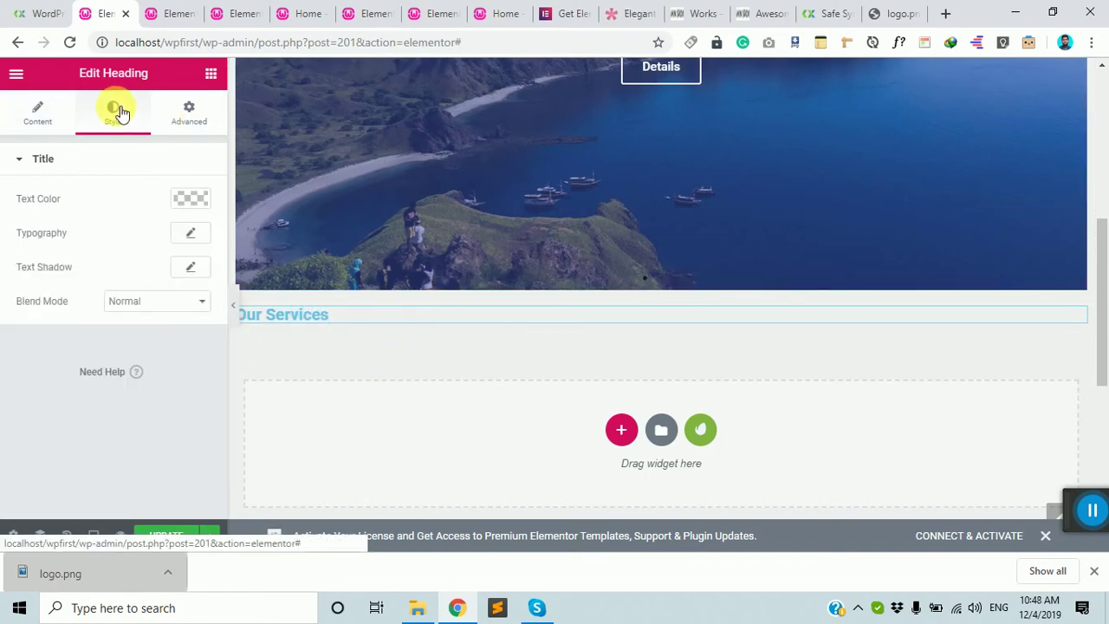
left_click(196, 233)
scroll(141, 431, "down", 1)
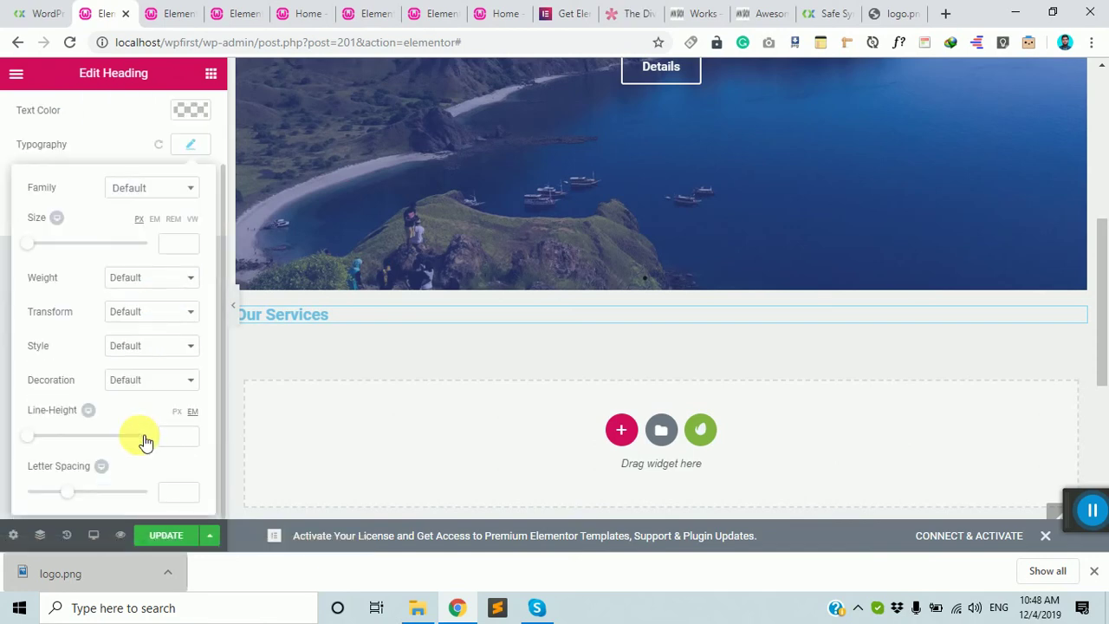
scroll(145, 441, "up", 1)
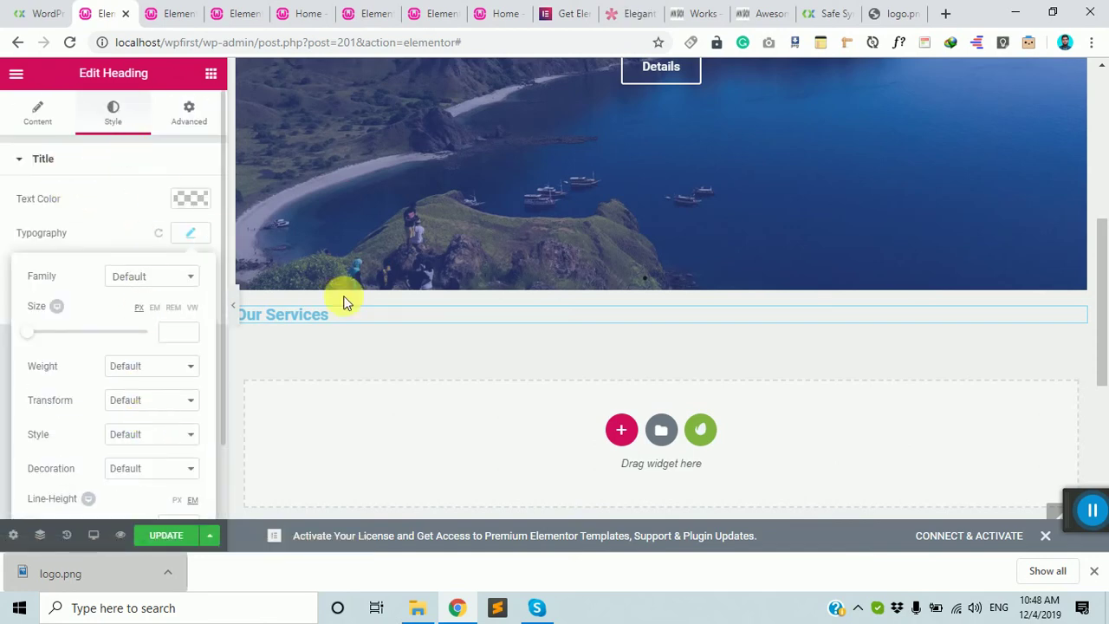
scroll(101, 386, "down", 1)
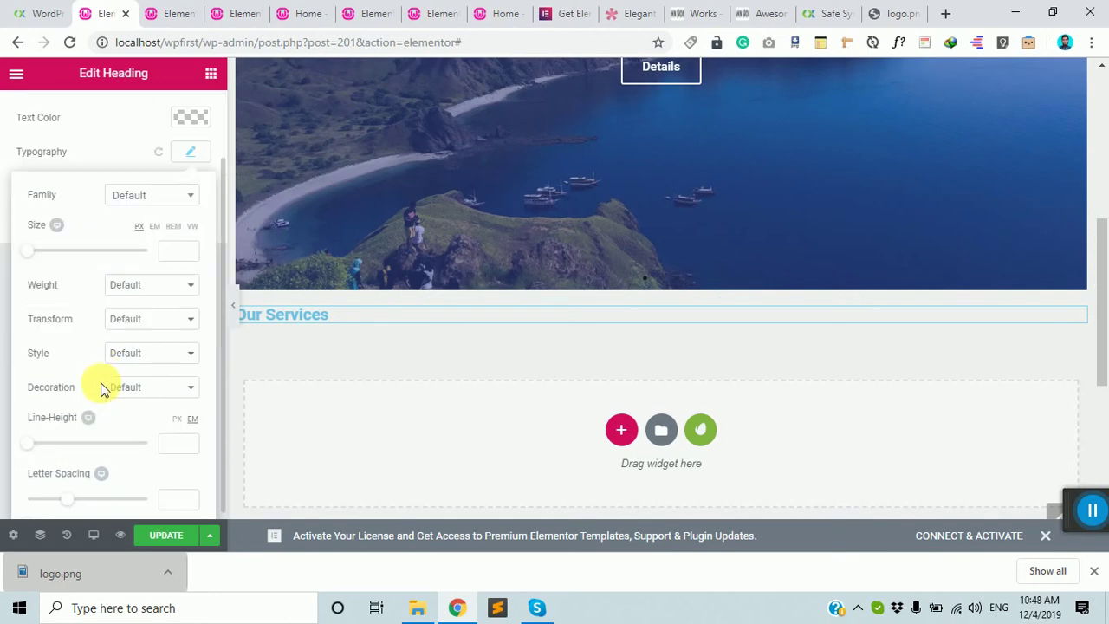
scroll(20, 124, "up", 1)
left_click(39, 110)
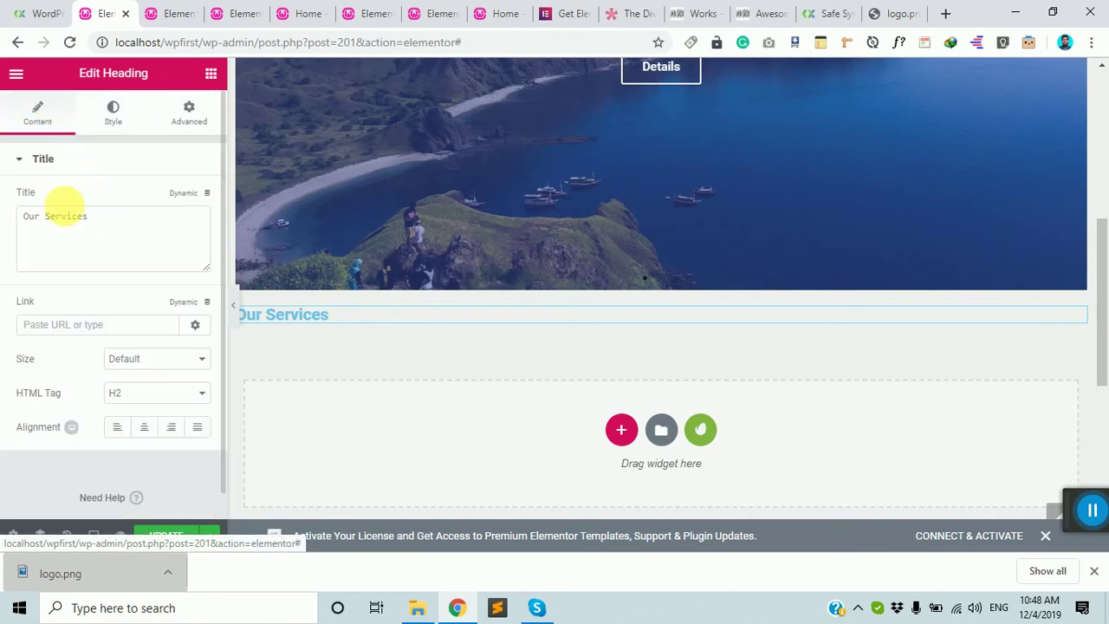
left_click(151, 429)
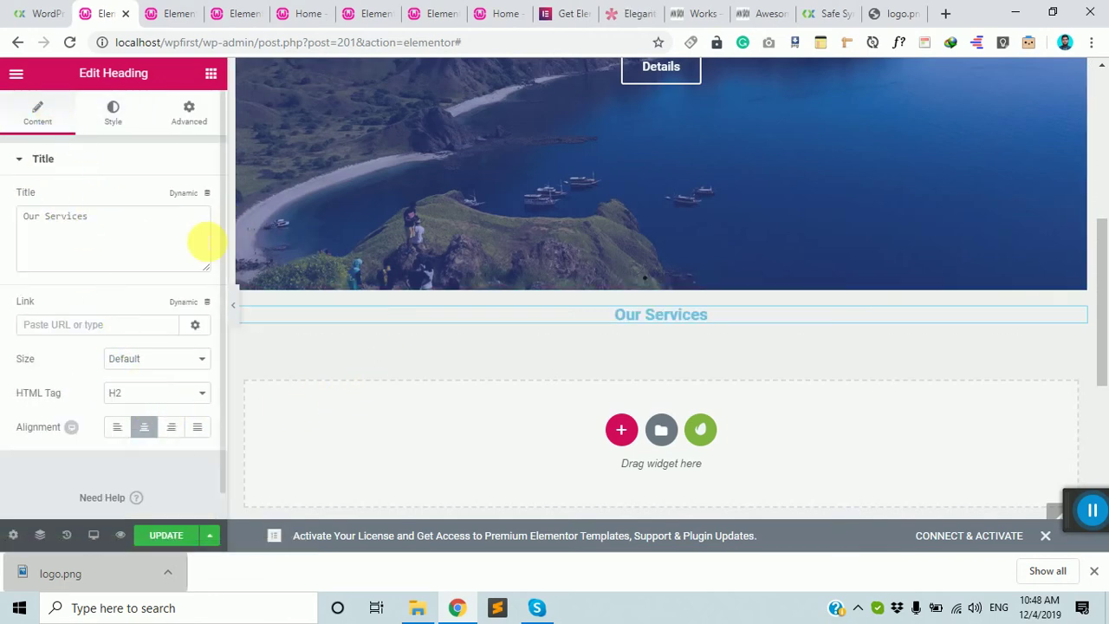
- Set the Our Services heading's font size to 48 px and its text color to blue #4054b2
left_click(114, 111)
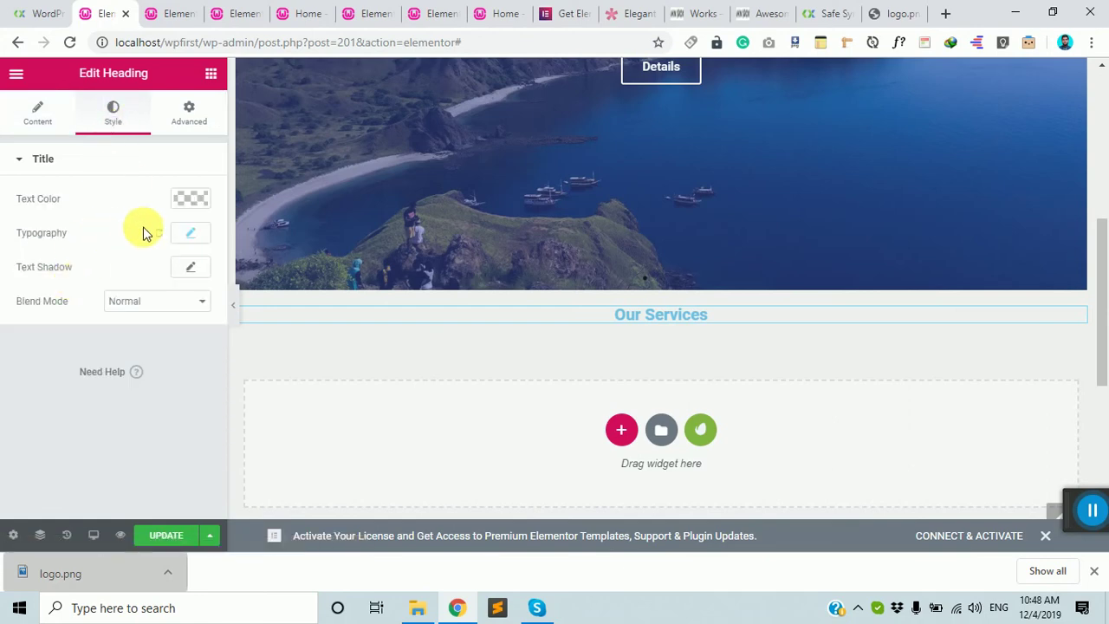
left_click(198, 235)
left_click_drag(32, 332, 63, 341)
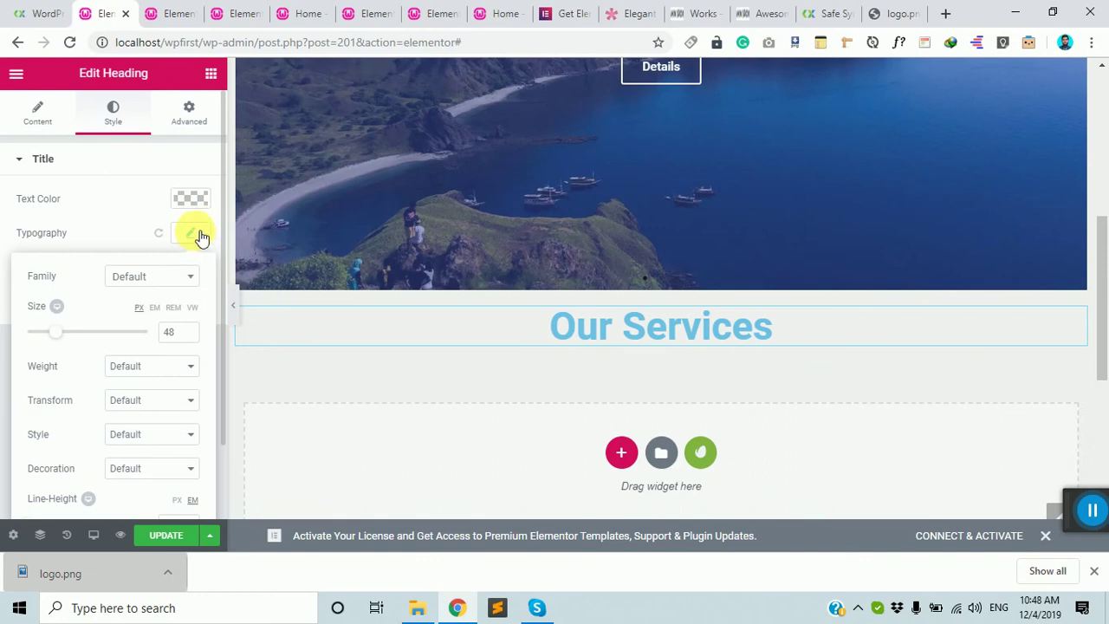
left_click(193, 199)
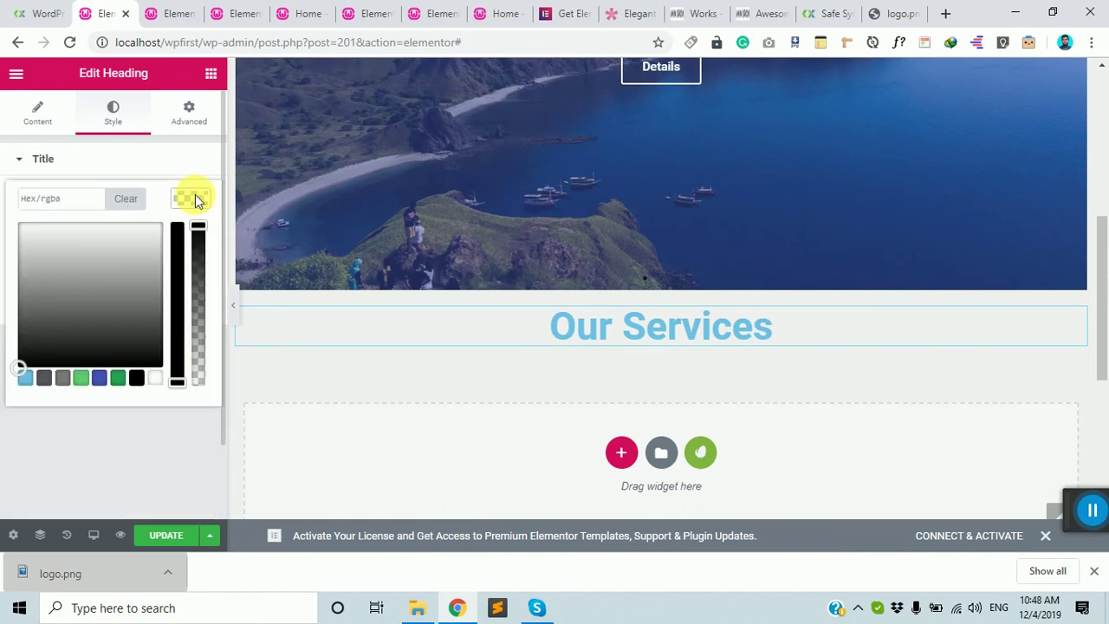
left_click(100, 377)
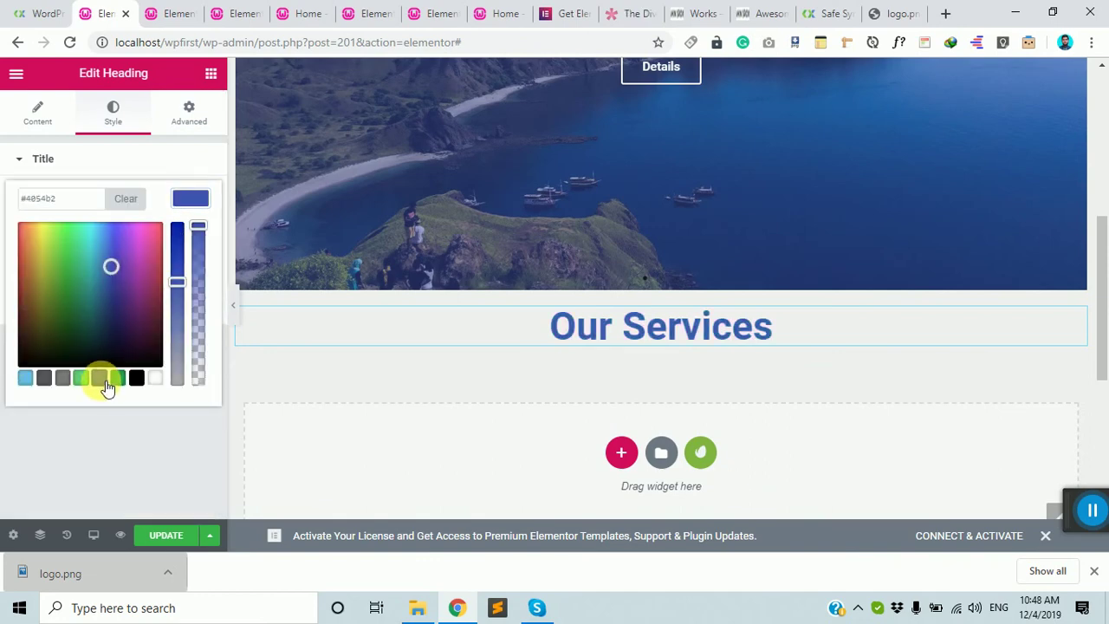
- Add a Divider widget below the Our Services heading, center it and set its width to 17%
left_click(217, 78)
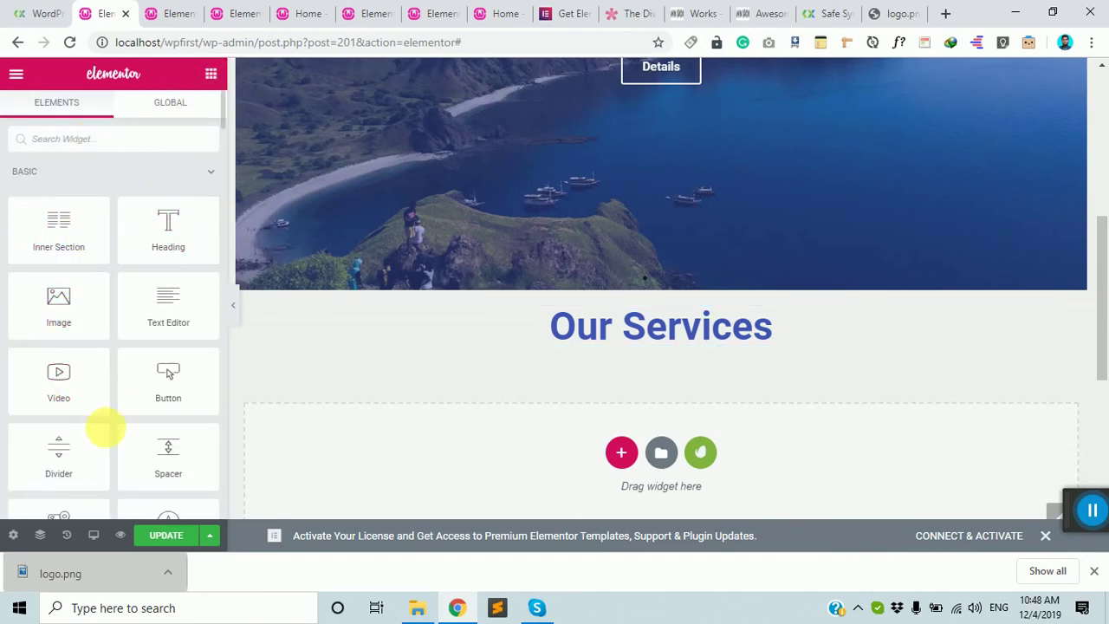
left_click_drag(59, 446, 659, 338)
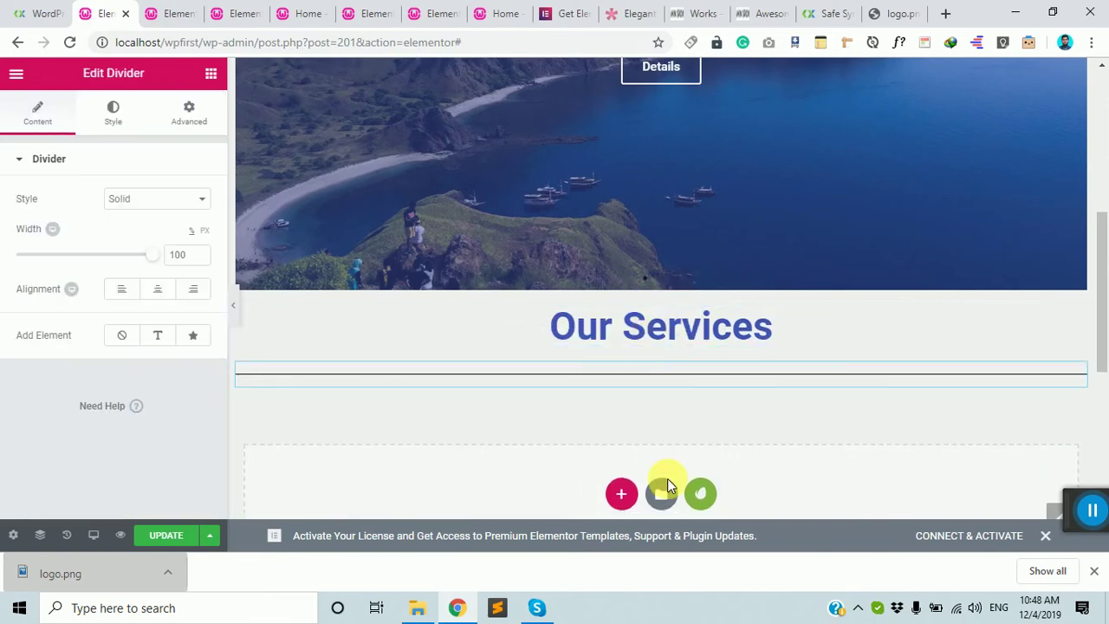
left_click(164, 288)
left_click_drag(156, 255, 64, 264)
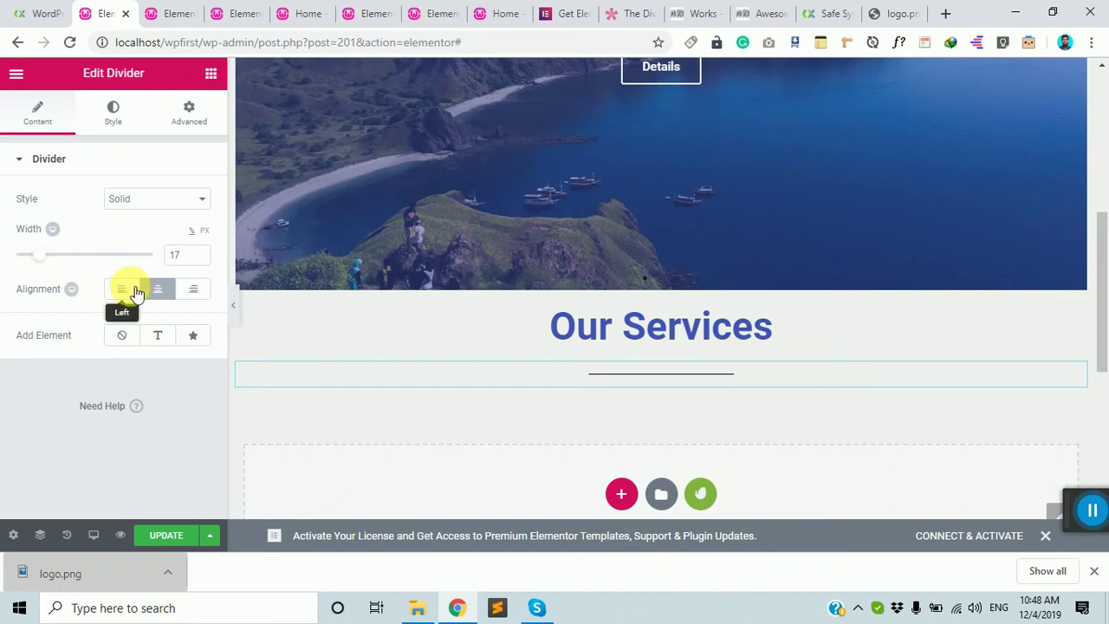
- Set the divider's color to the same blue as the heading, #4054b2
left_click(112, 117)
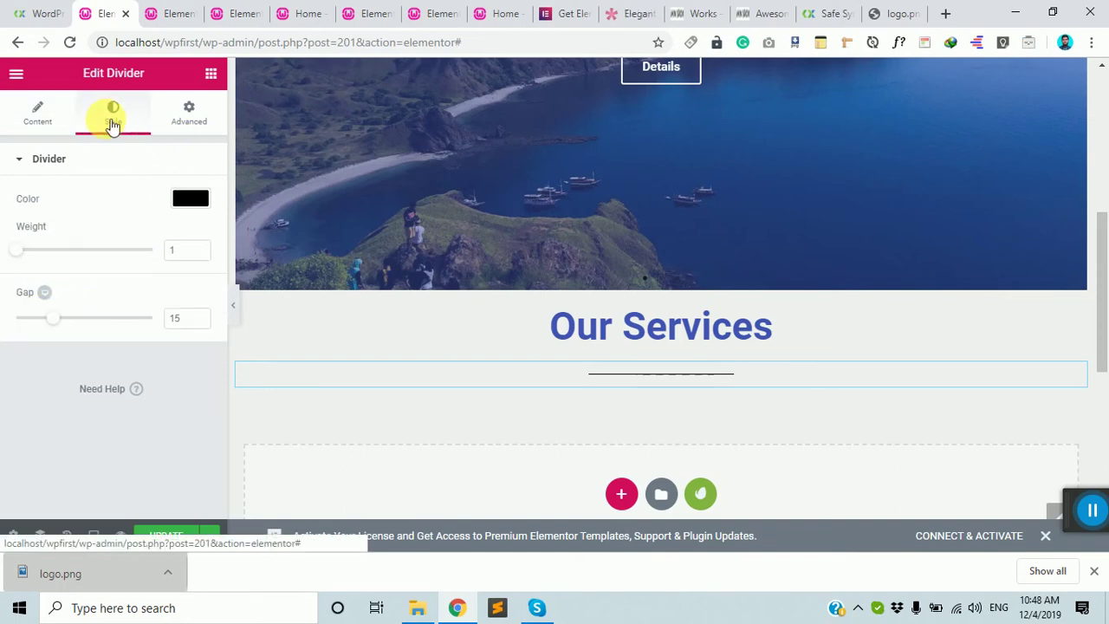
left_click(190, 199)
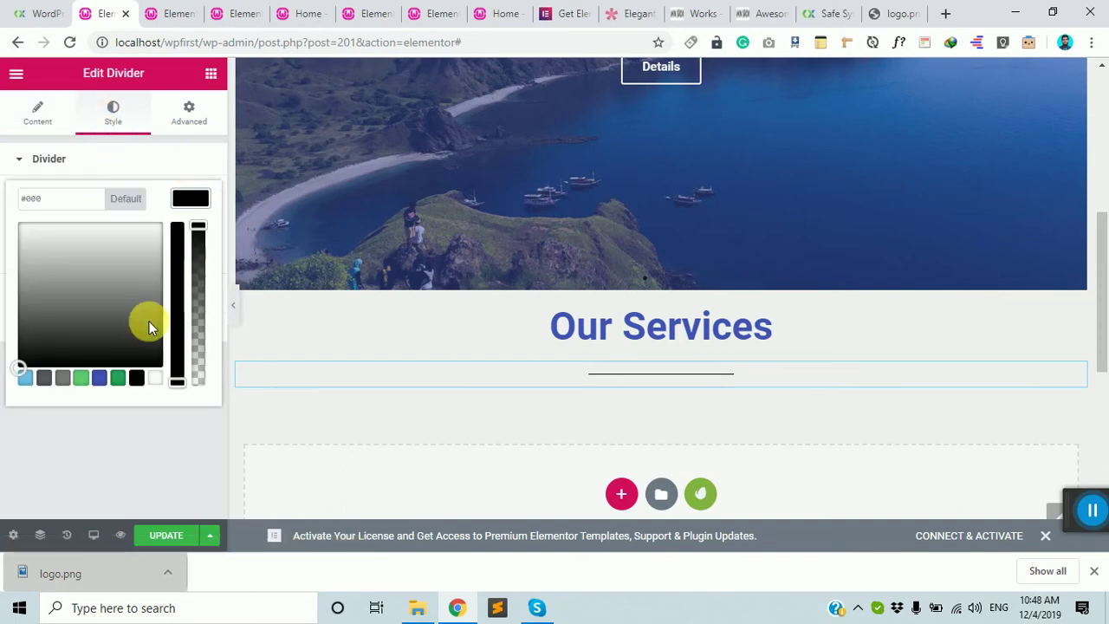
left_click(99, 377)
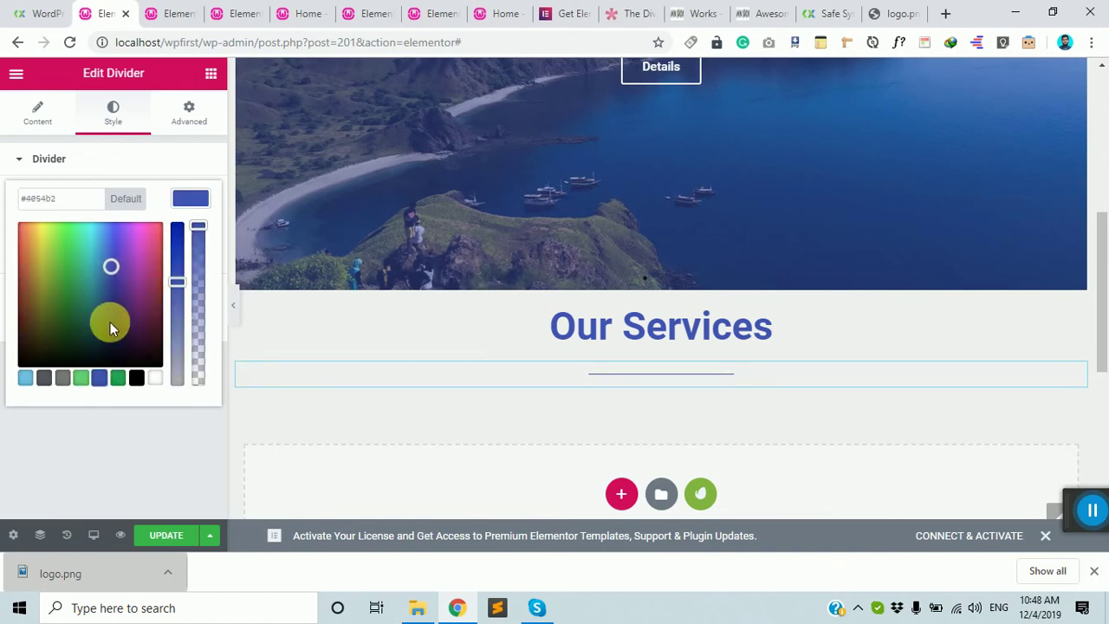
left_click(174, 141)
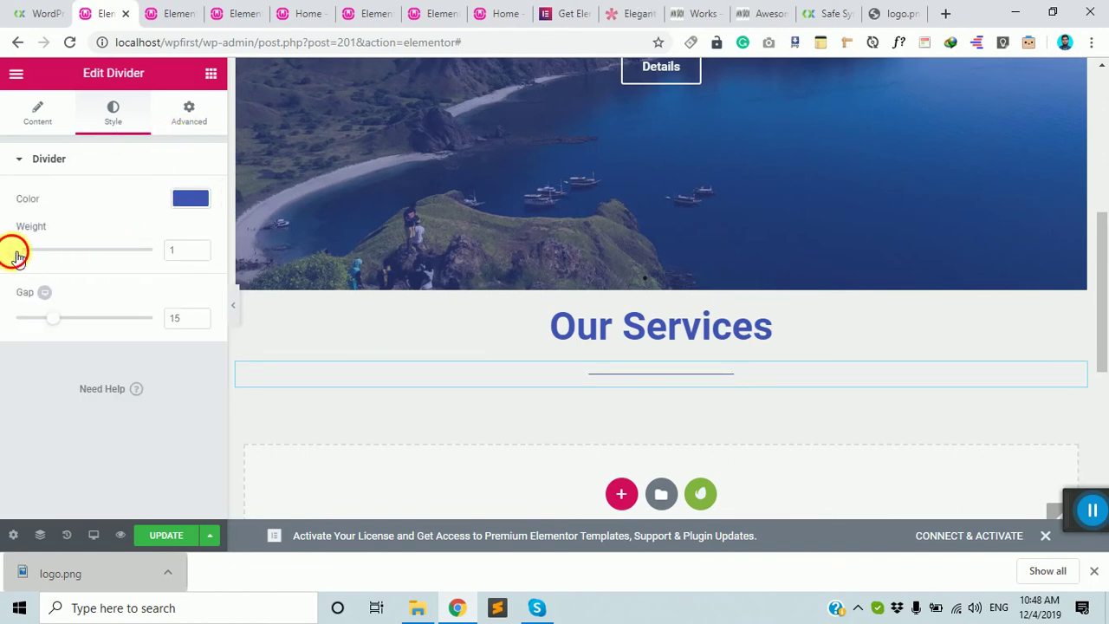
- Set the divider's weight to 3 and its gap to 2, and save the page update
left_click_drag(17, 256, 35, 254)
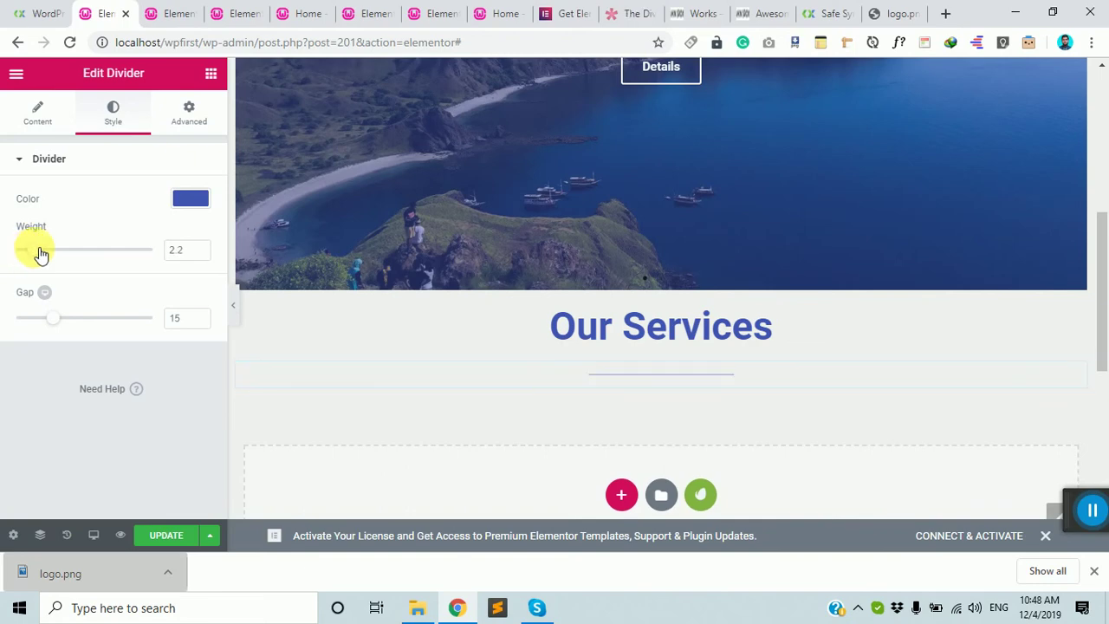
left_click_drag(36, 255, 50, 255)
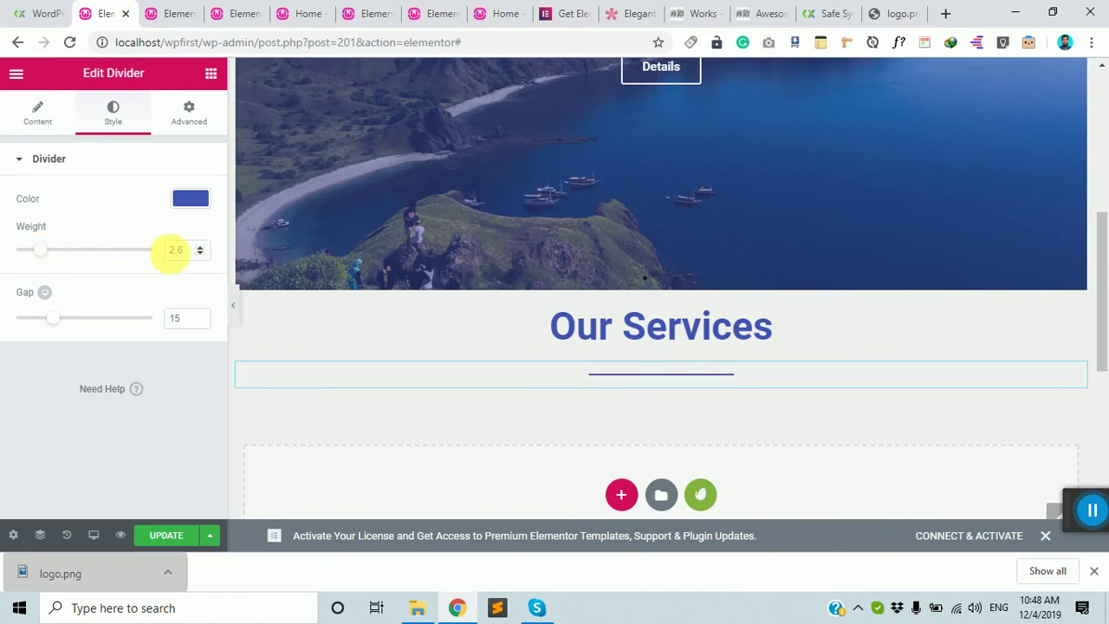
left_click_drag(187, 249, 134, 249)
type("3")
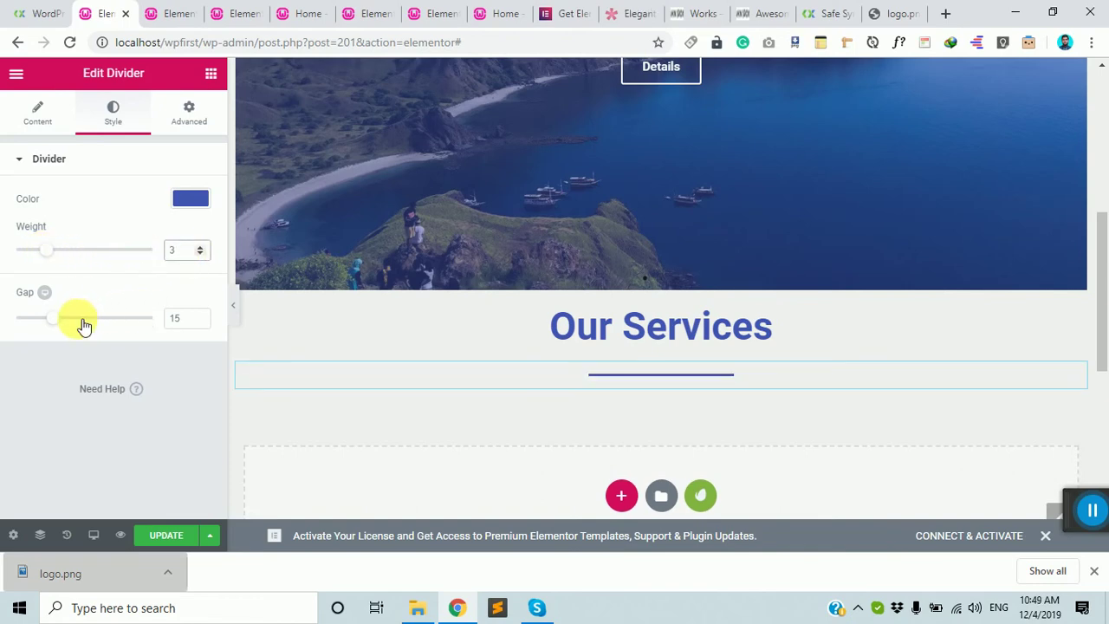
left_click_drag(63, 325, 20, 324)
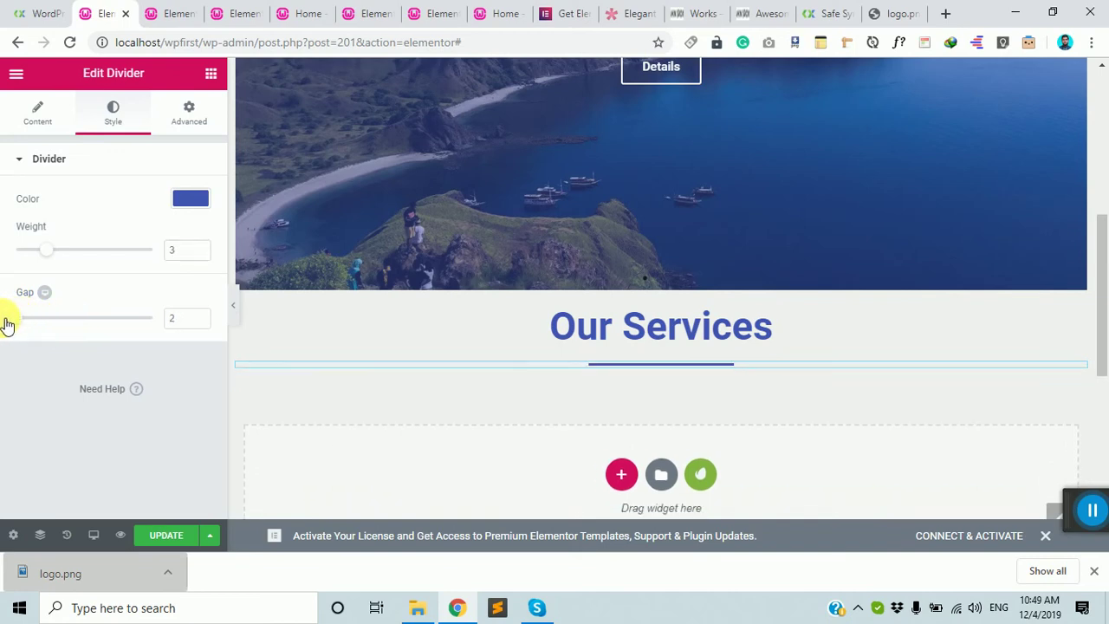
left_click(166, 537)
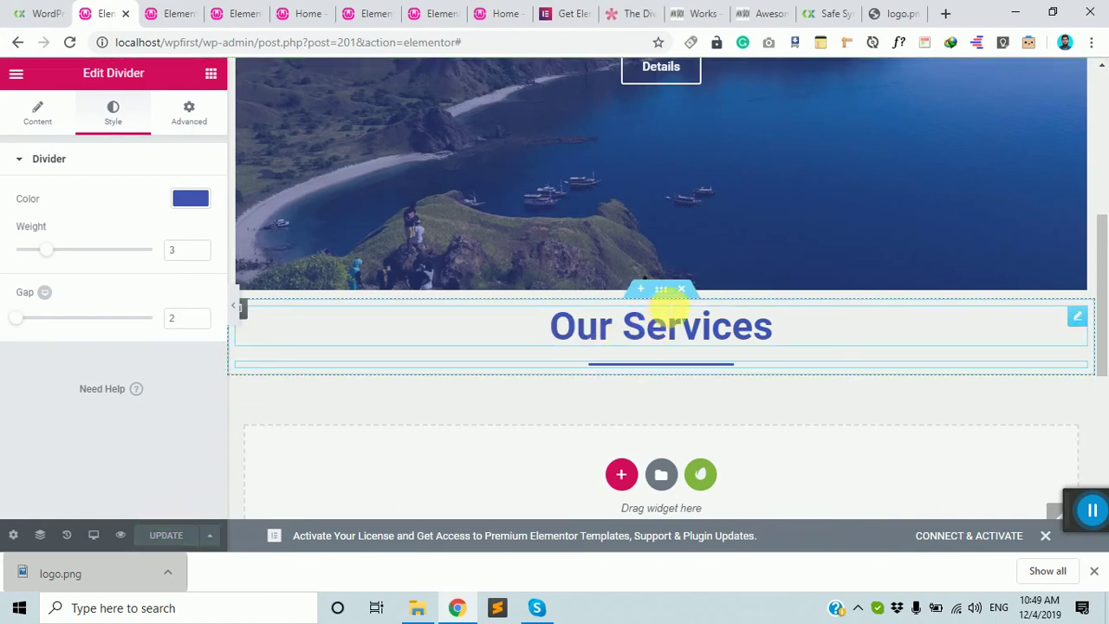
- Preview the updated page at full width, checking the Our Services section and the slider at the page's top
left_click(238, 307)
scroll(509, 358, "down", 2)
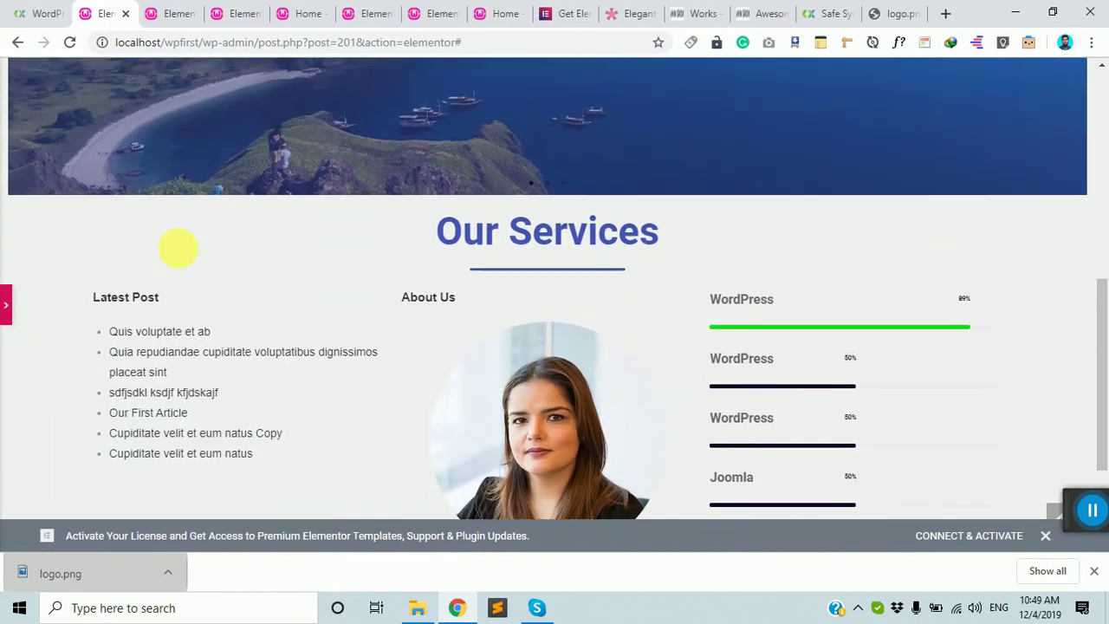
left_click(6, 310)
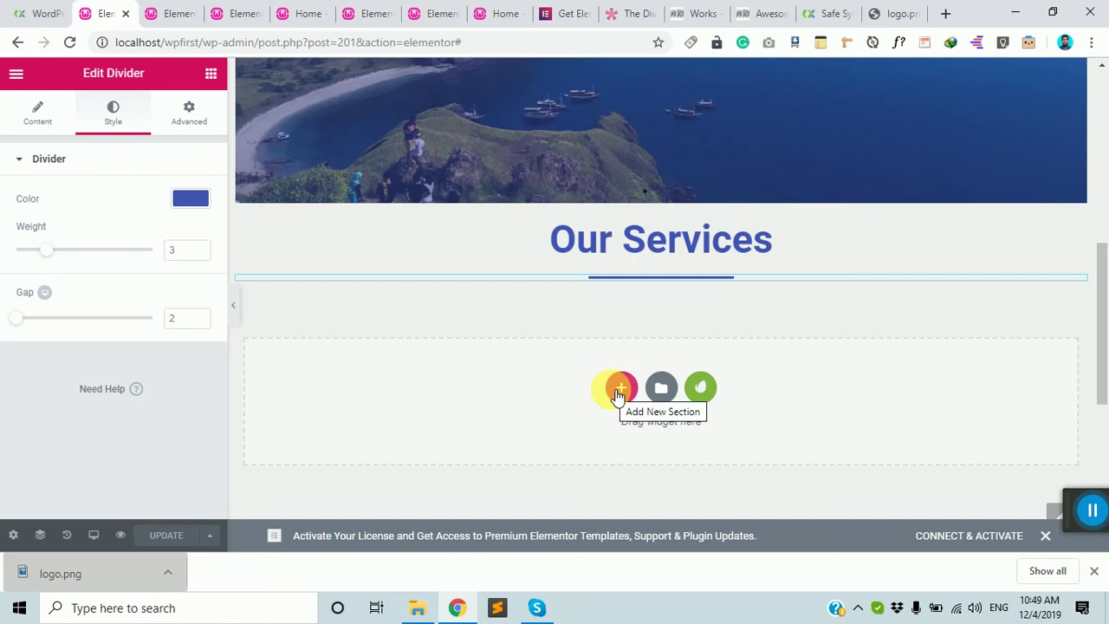
scroll(611, 389, "up", 10)
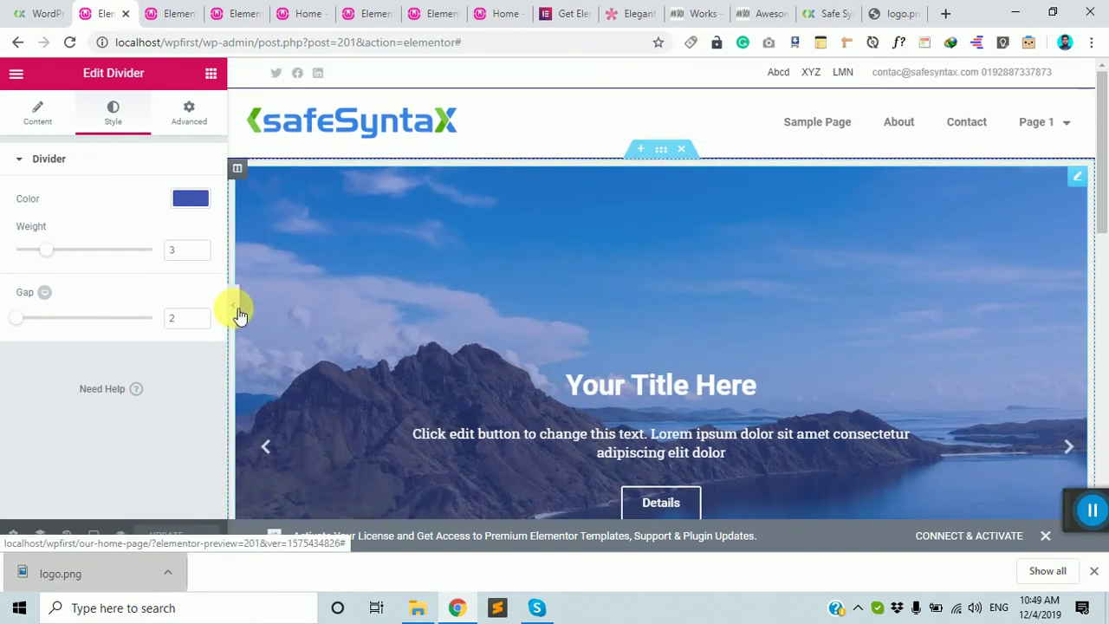
left_click(235, 310)
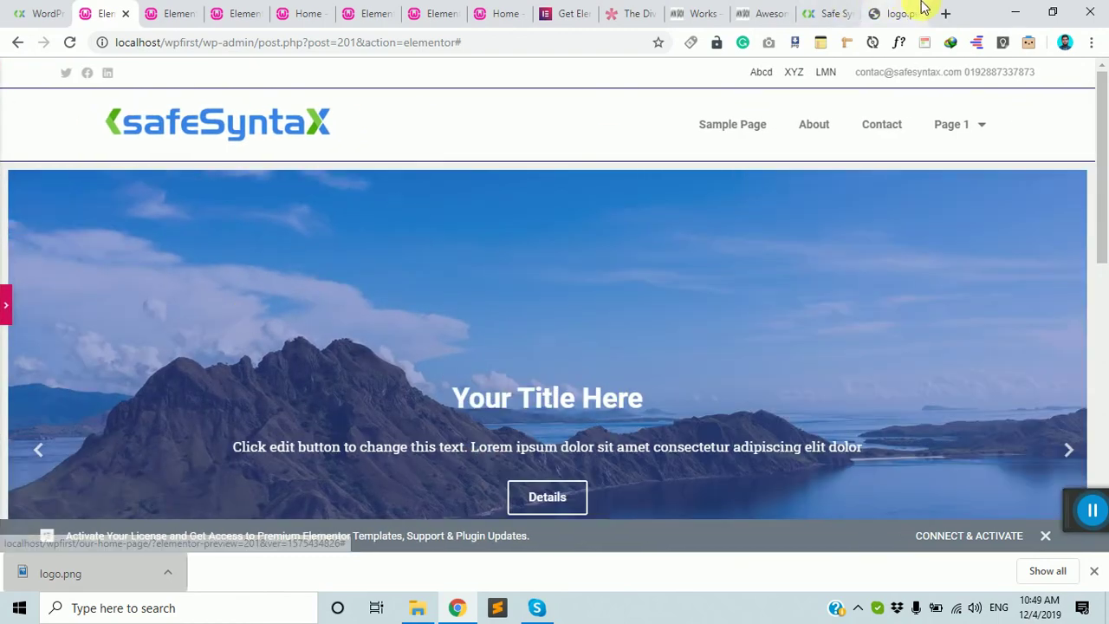
- Review the built home page from its header and slider down to the Our Services columns
scroll(760, 362, "down", 10)
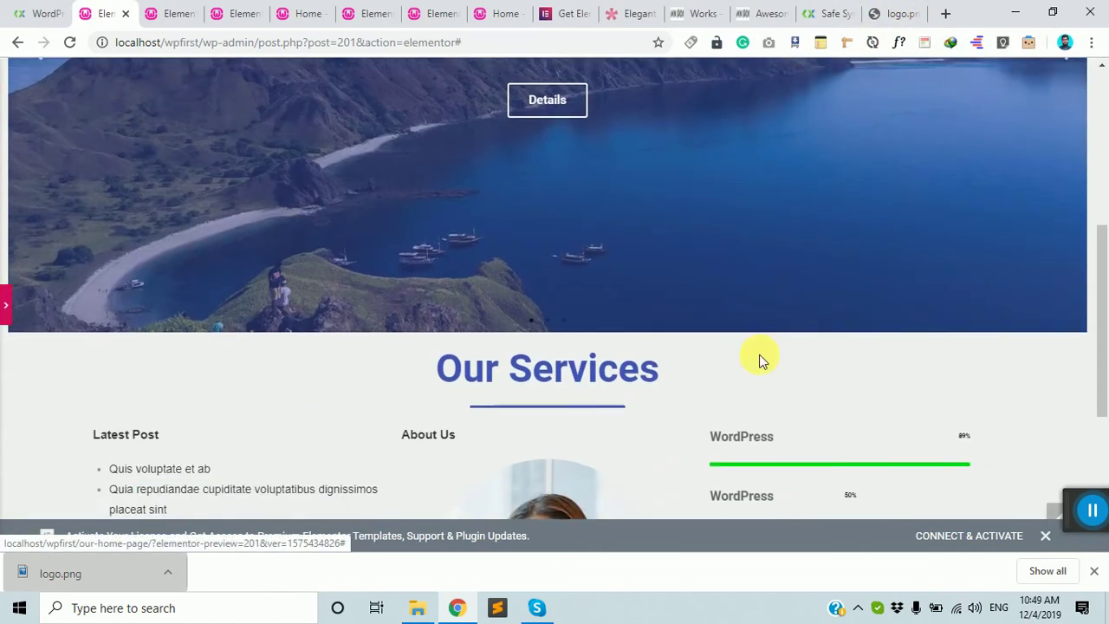
scroll(762, 346, "up", 10)
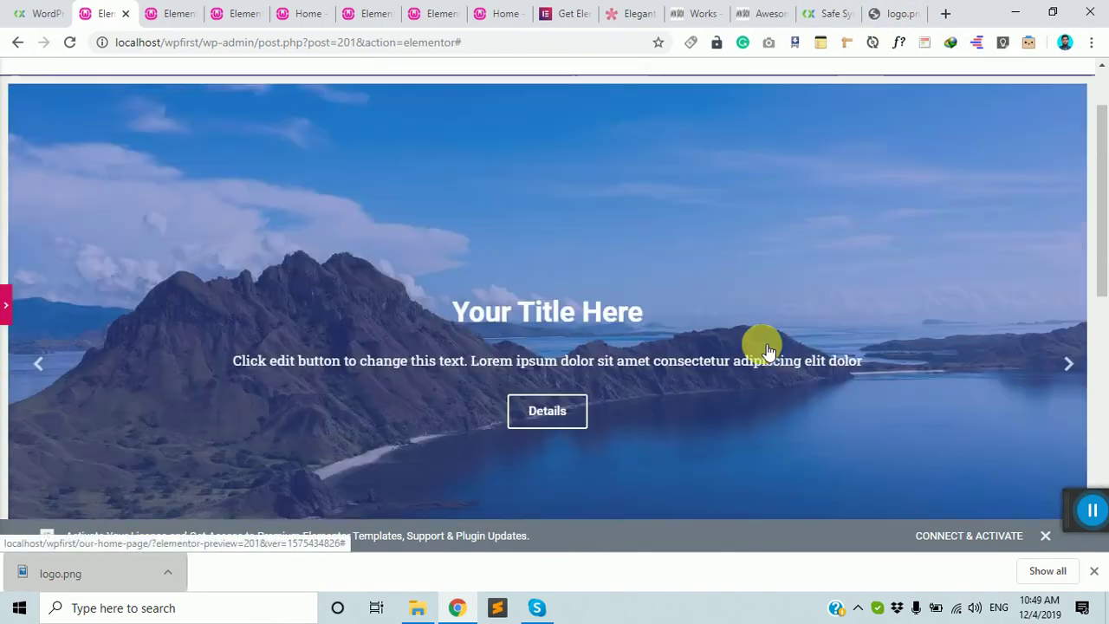
scroll(759, 334, "down", 8)
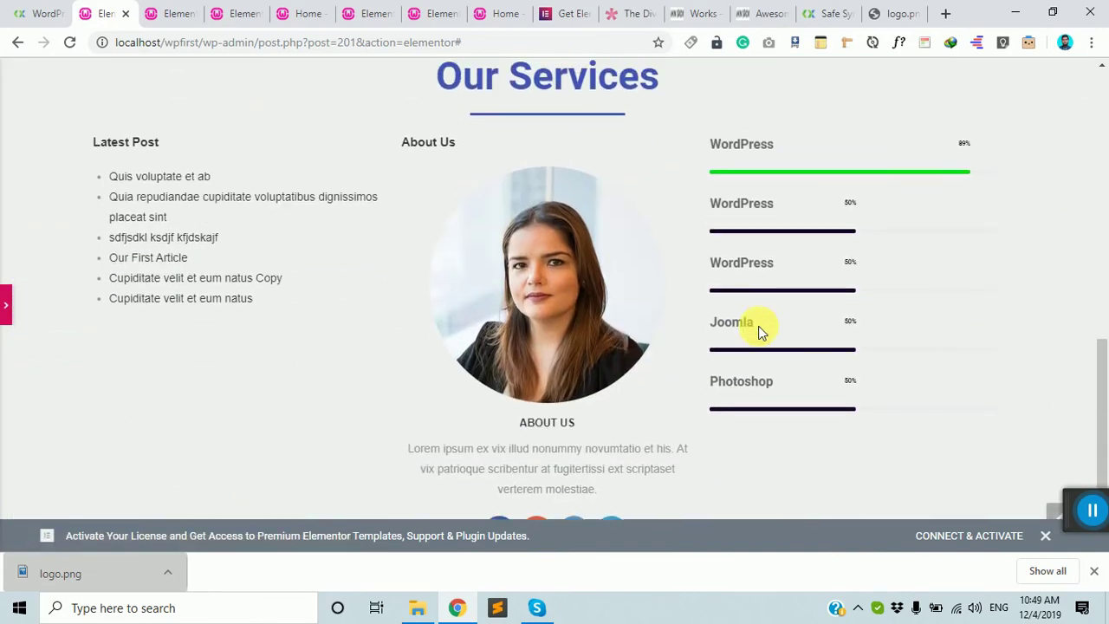
scroll(759, 332, "up", 2)
scroll(760, 327, "up", 5)
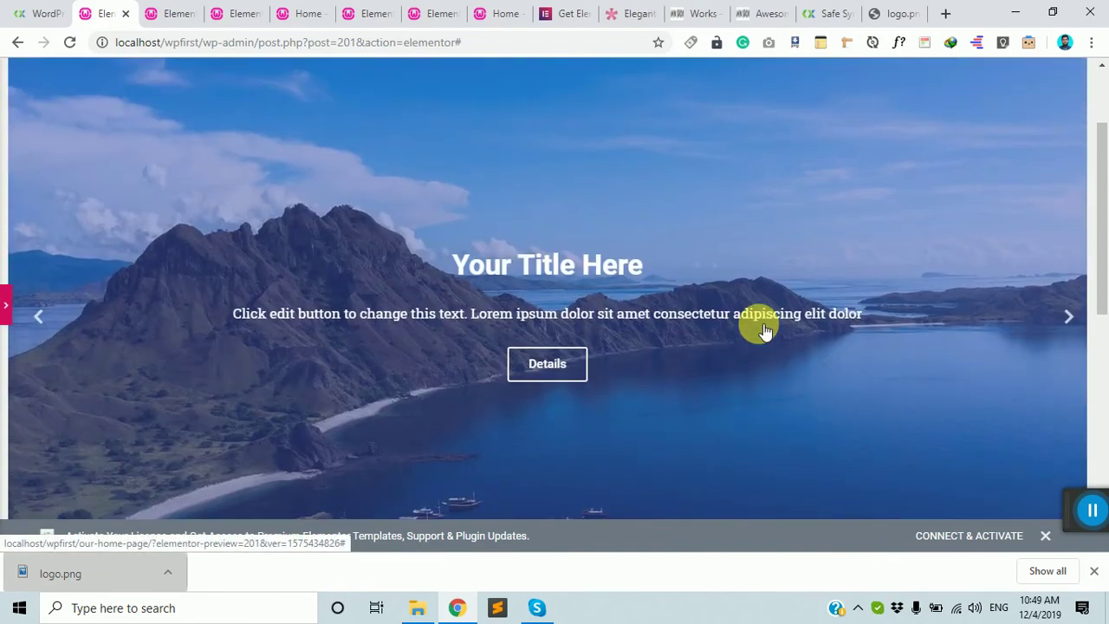
scroll(746, 312, "up", 3)
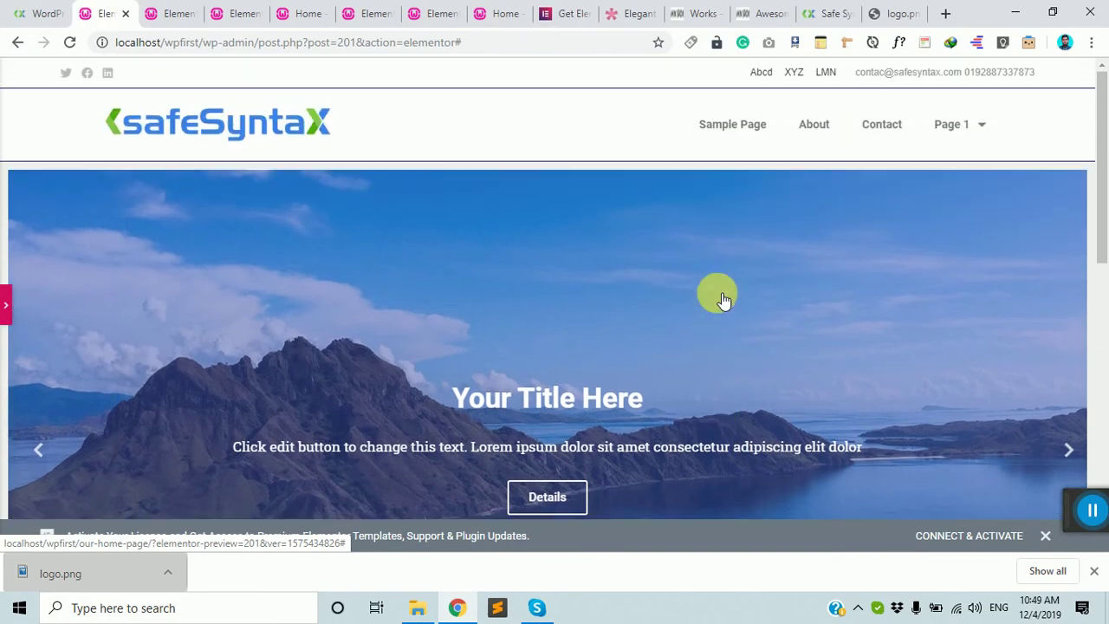
scroll(725, 262, "down", 6)
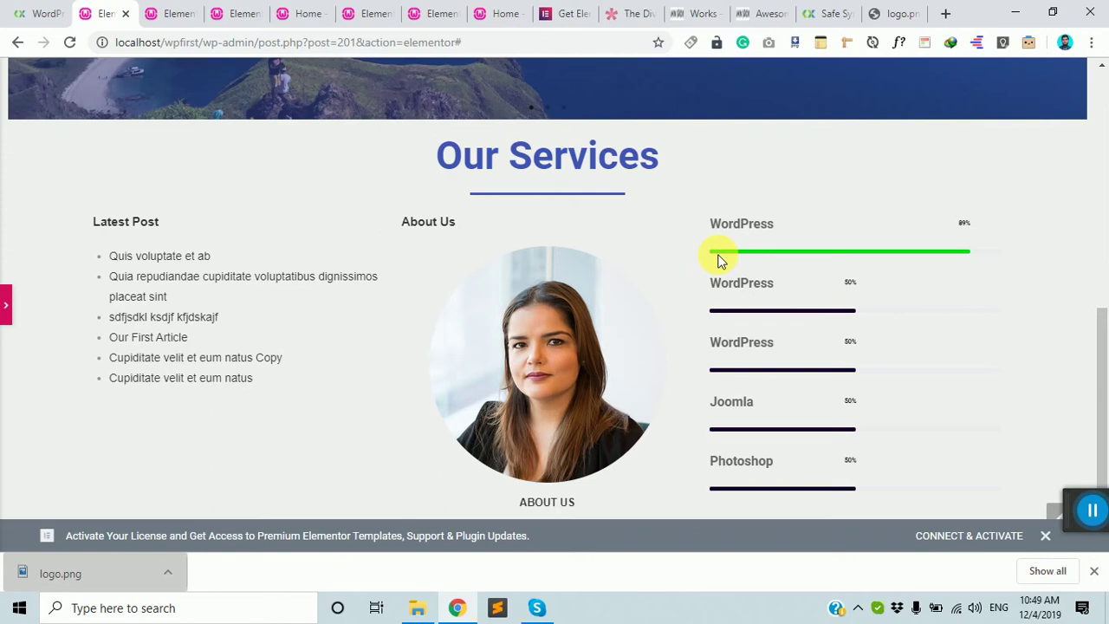
scroll(717, 260, "up", 3)
left_click(39, 13)
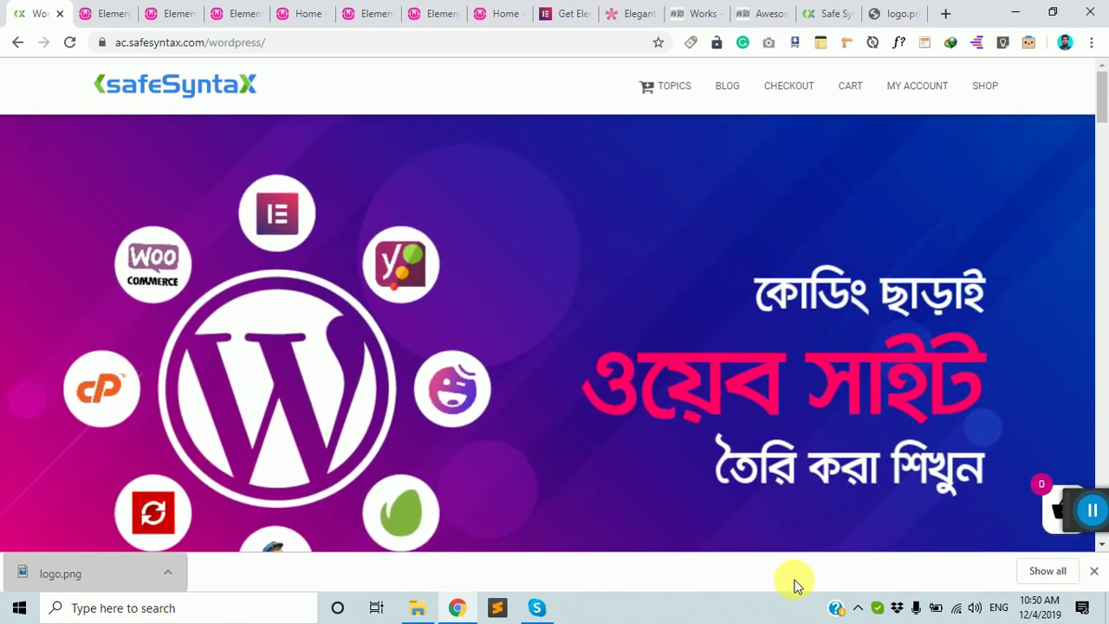
left_click(114, 10)
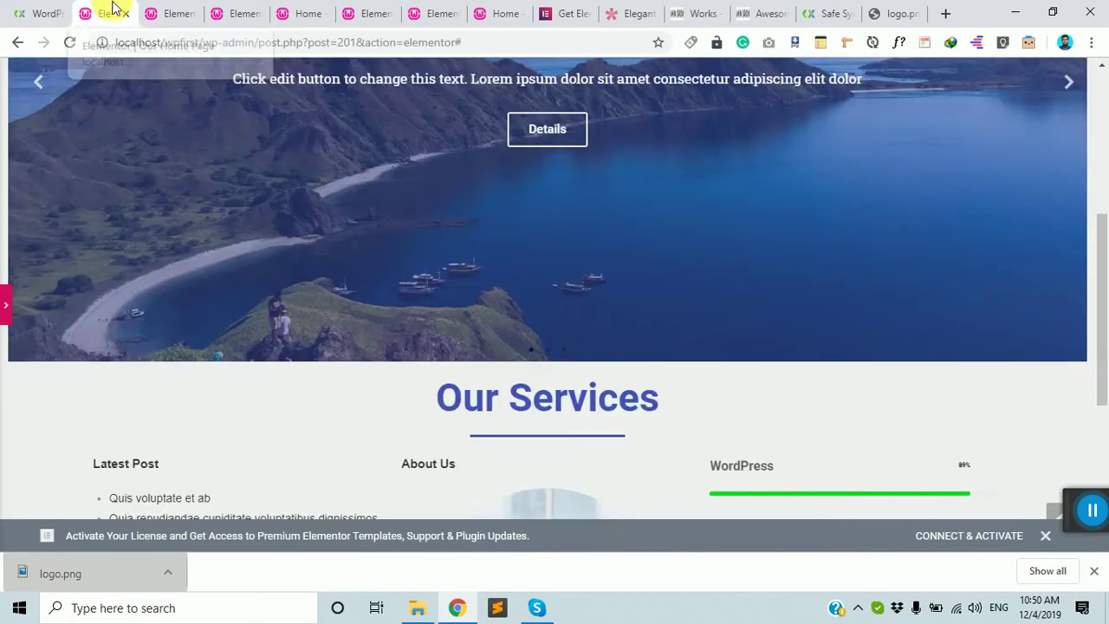
- Open designsraw.com in a new browser tab and examine the slider on its home page
left_click(910, 10)
left_click(946, 14)
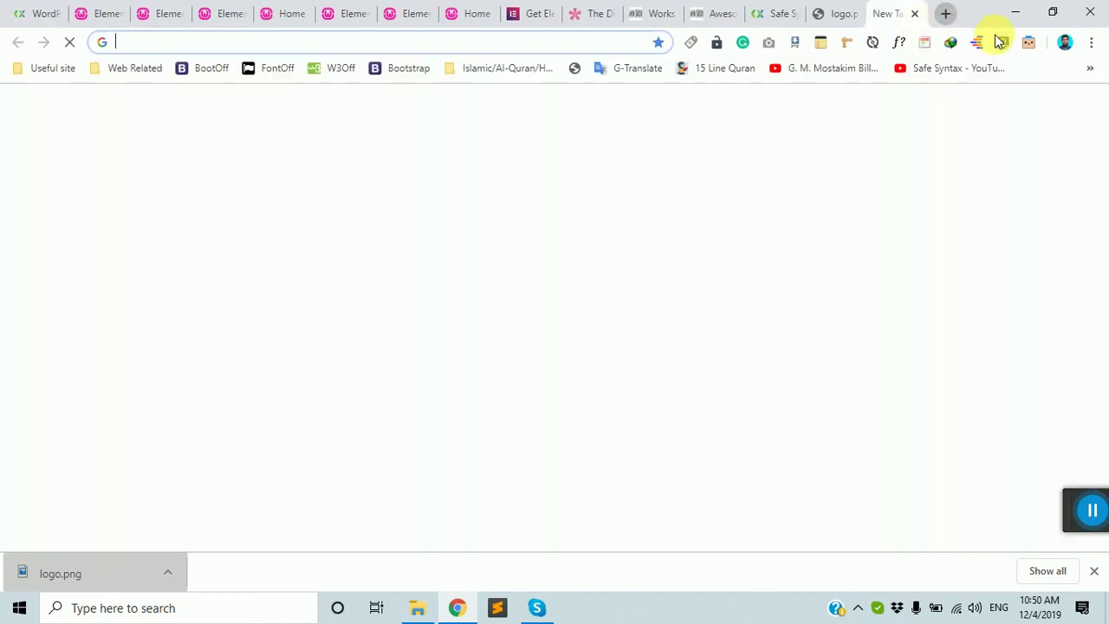
type("de")
key("Return")
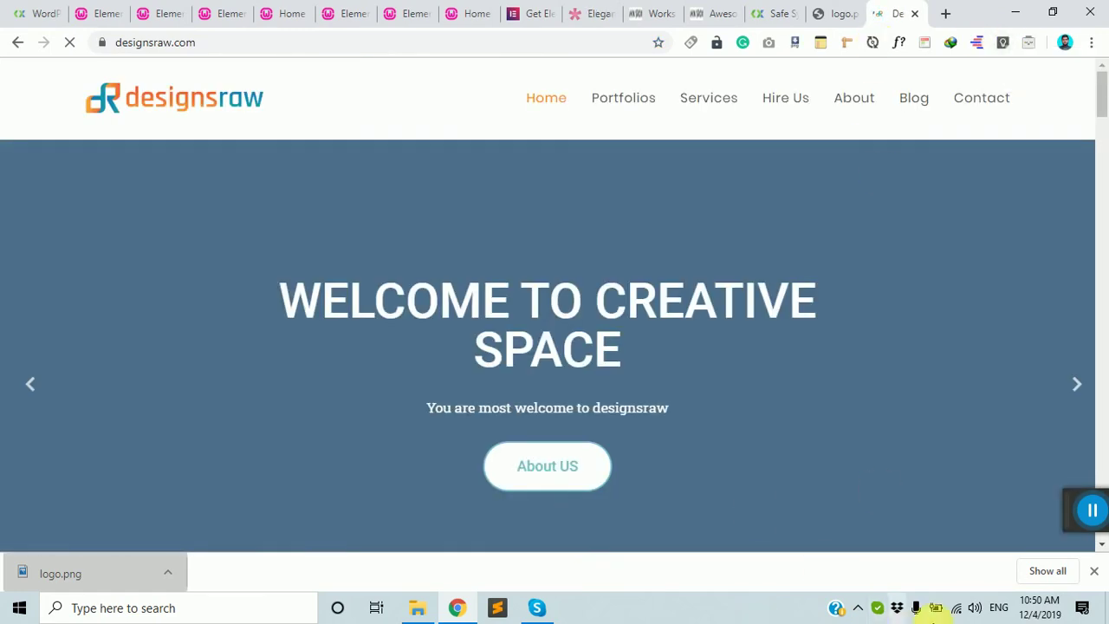
scroll(485, 490, "down", 2)
scroll(485, 491, "up", 2)
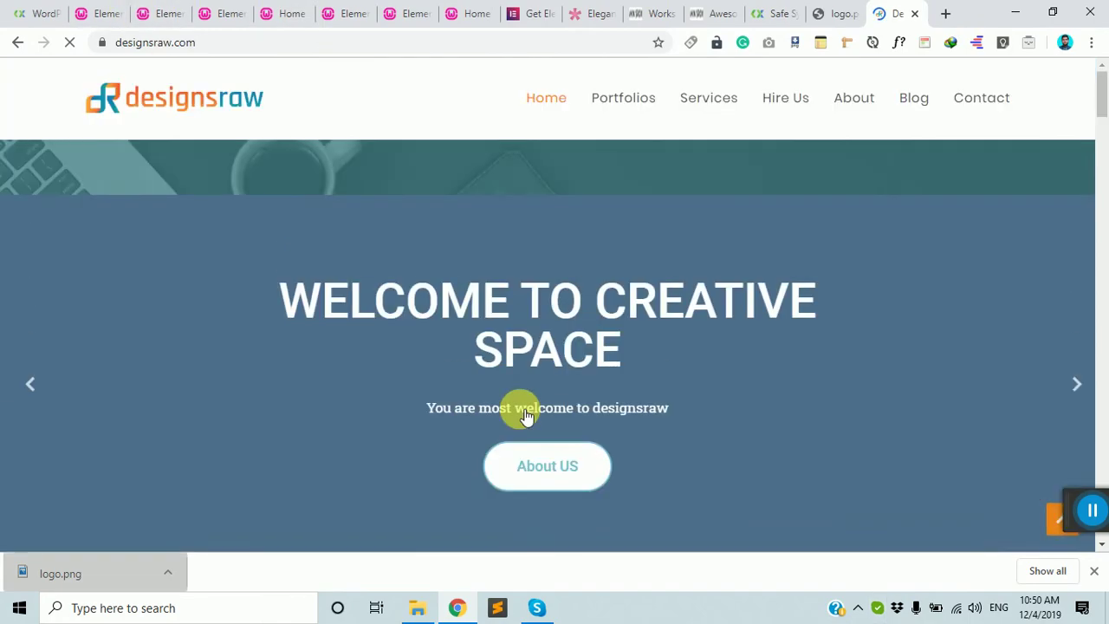
scroll(895, 379, "down", 5)
scroll(858, 347, "up", 4)
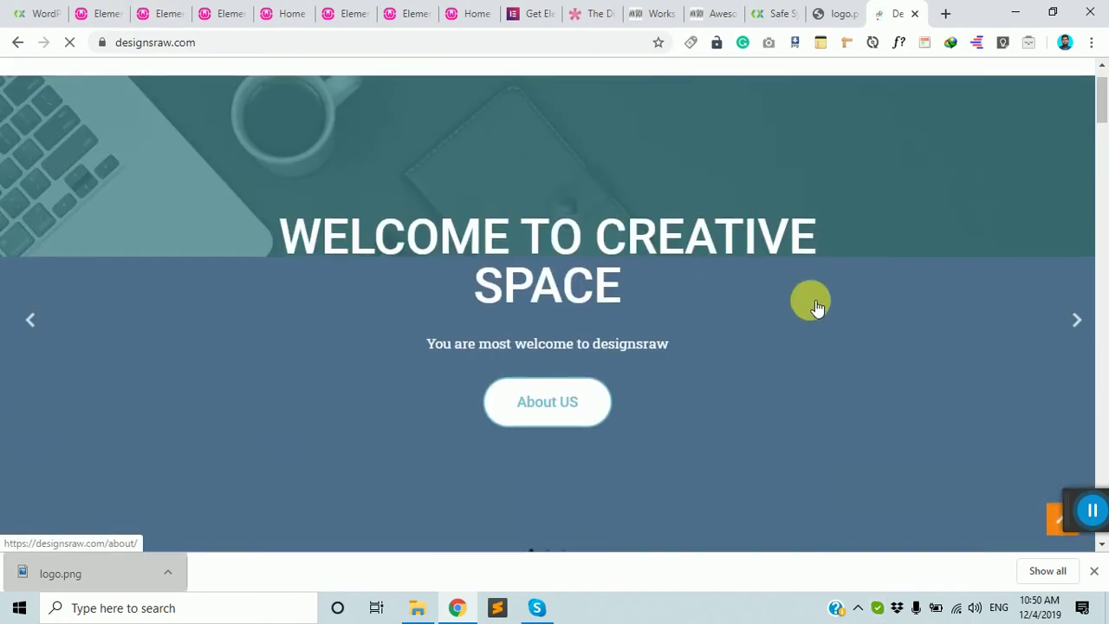
- Examine the designsraw.com home page's services, contact, counter, customer review and team sections as a layout reference
scroll(806, 320, "down", 8)
scroll(800, 341, "down", 7)
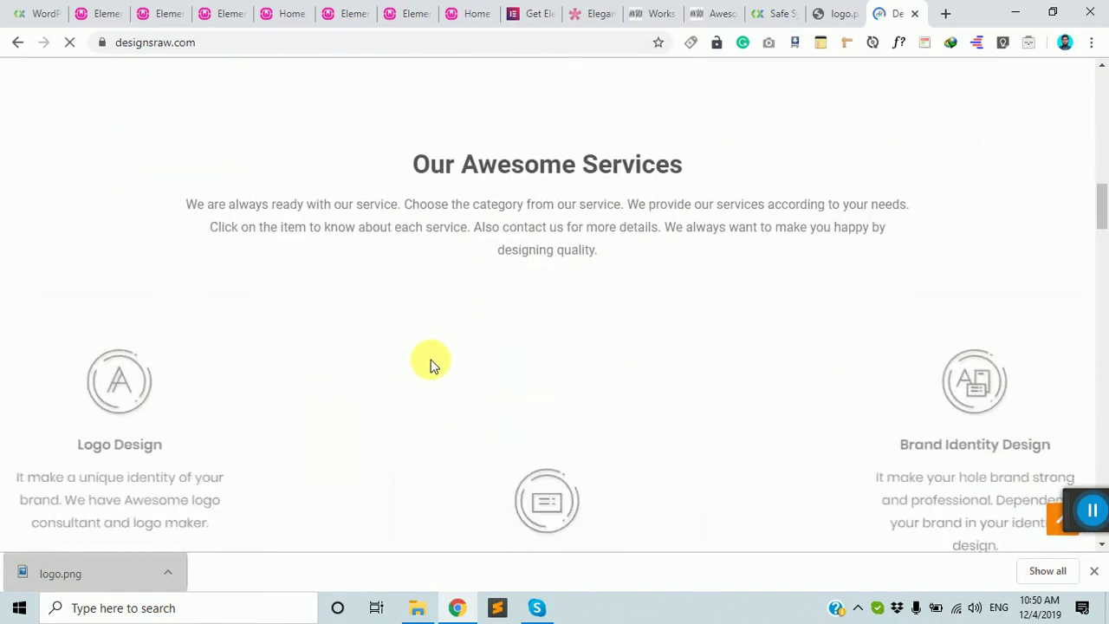
scroll(762, 353, "down", 8)
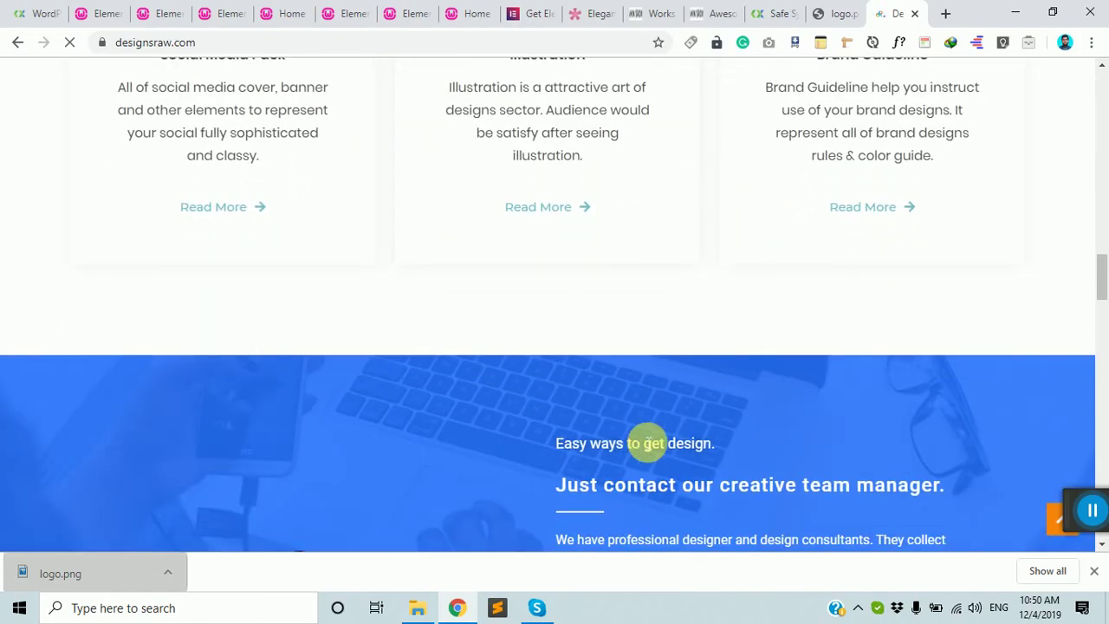
scroll(640, 433, "down", 1)
scroll(641, 433, "down", 8)
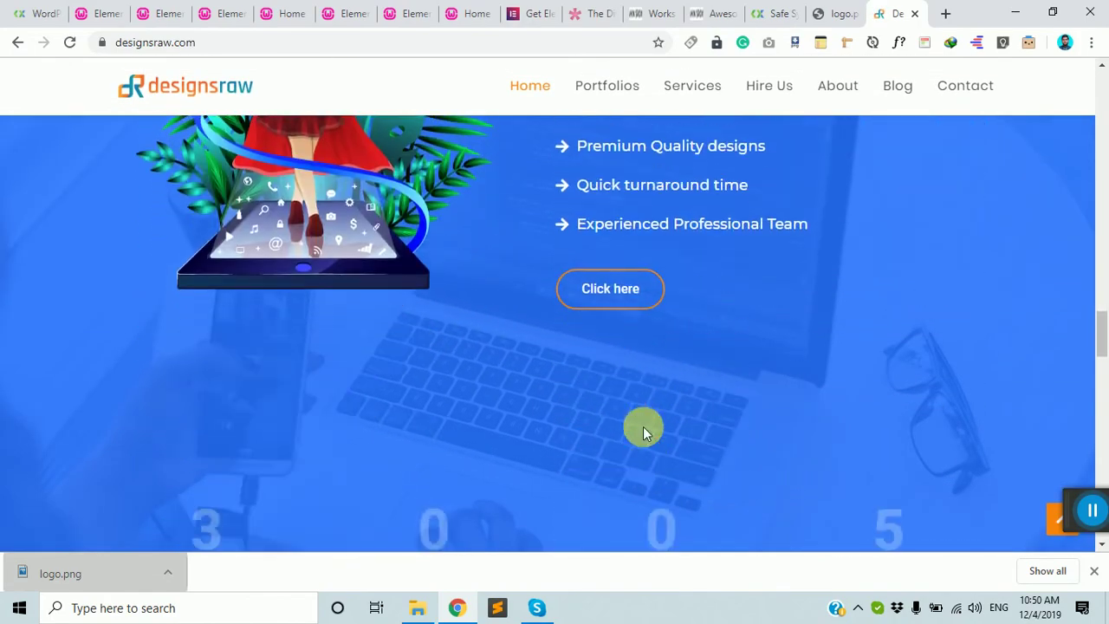
scroll(644, 425, "down", 6)
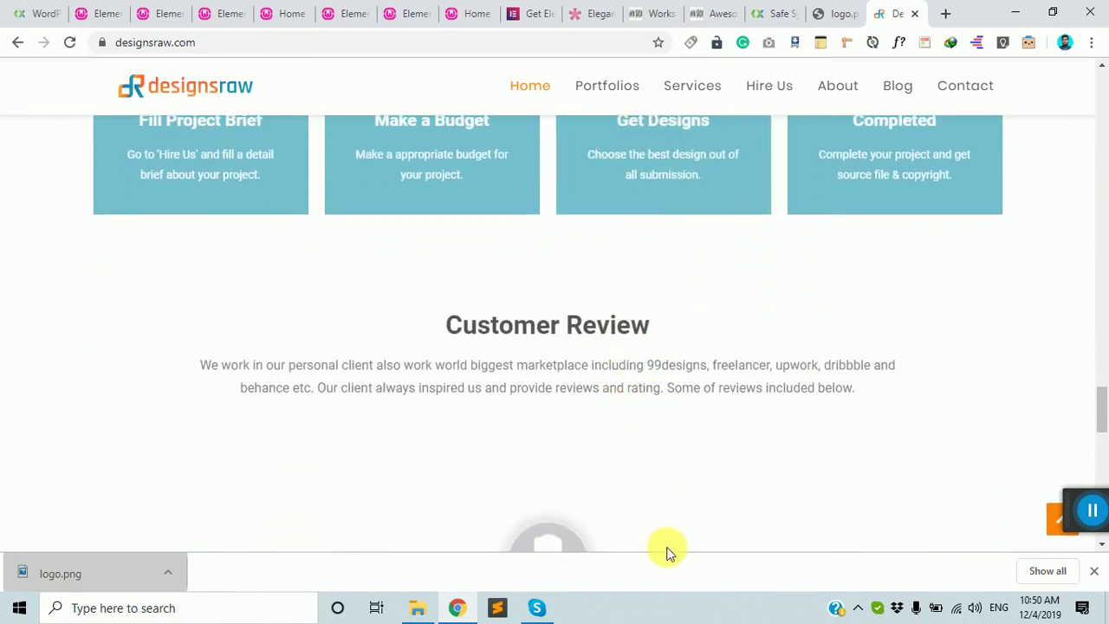
scroll(686, 470, "down", 10)
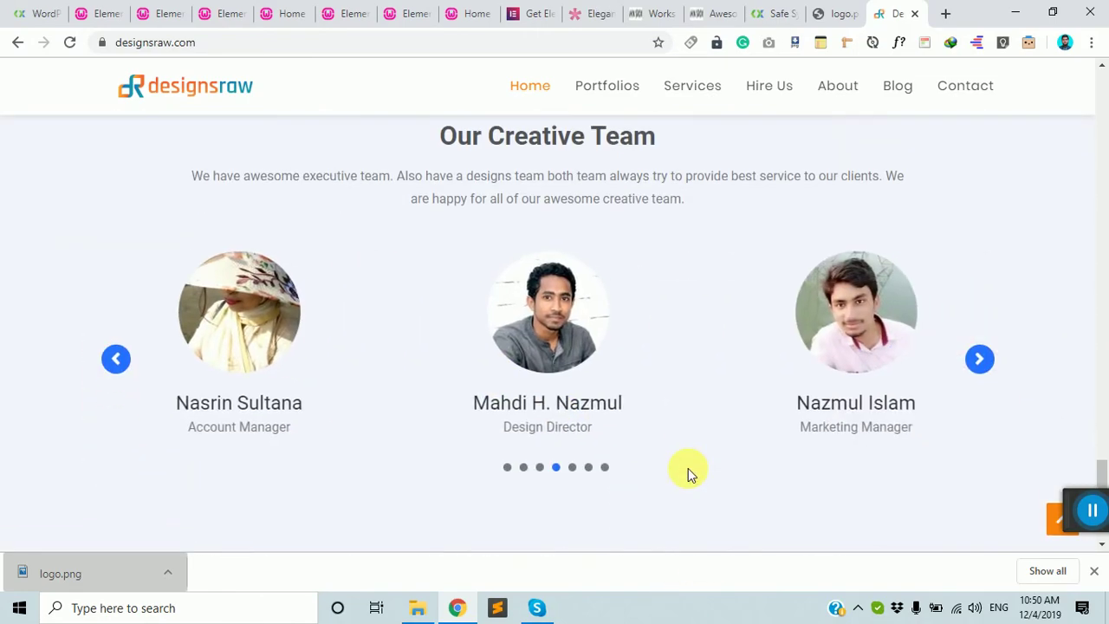
scroll(688, 468, "up", 20)
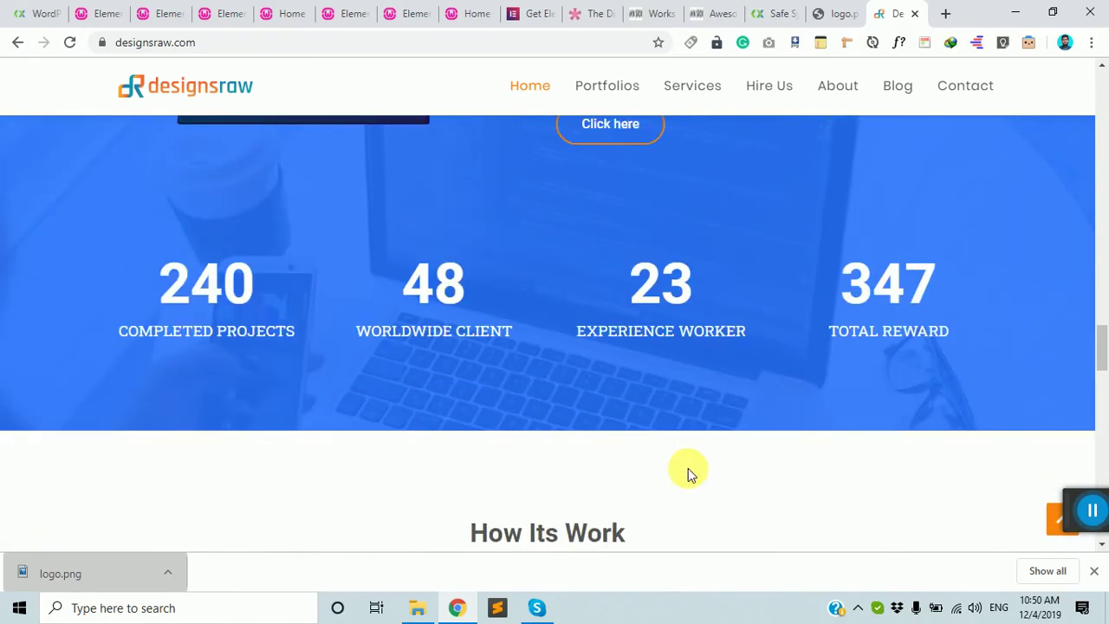
scroll(688, 467, "up", 15)
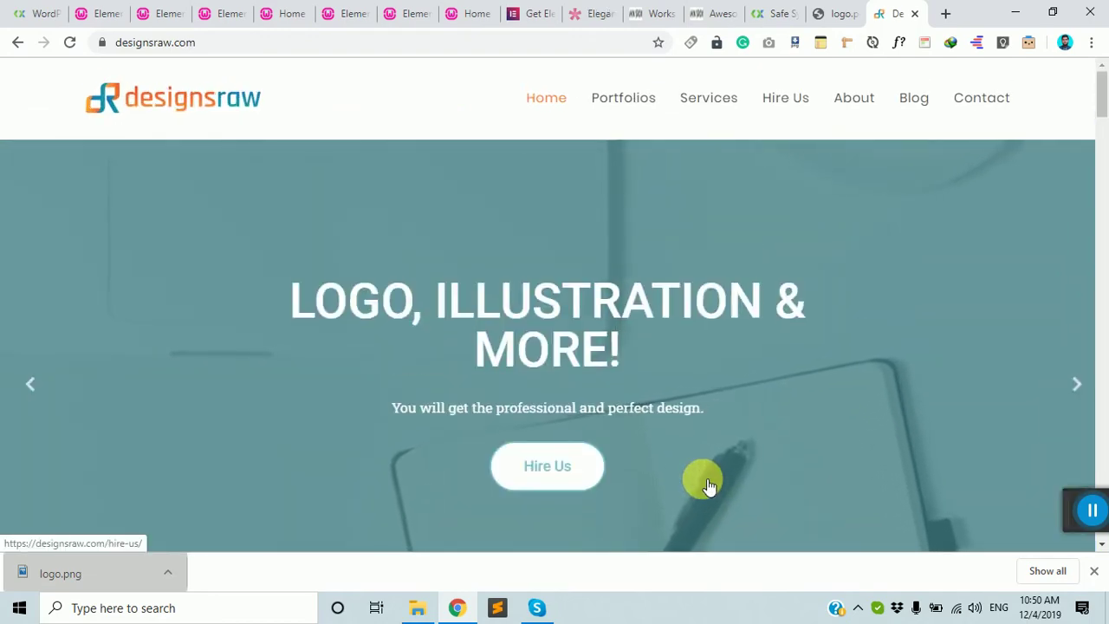
- Compare the built page's header, slider and Our Services section with the top sections of the designsraw.com home page
left_click(93, 12)
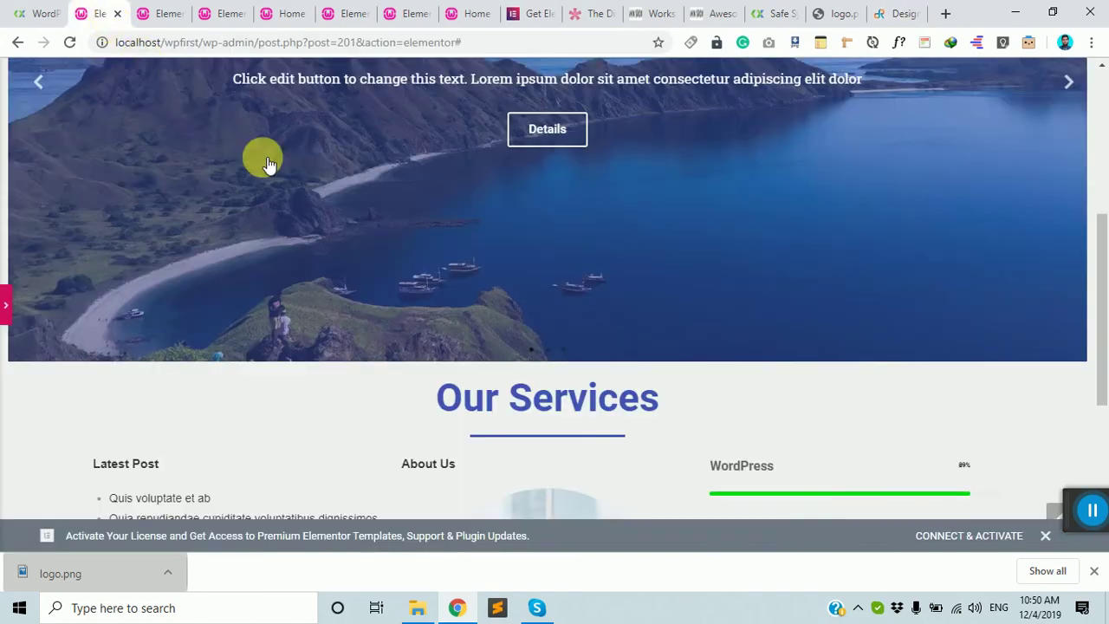
scroll(567, 471, "down", 3)
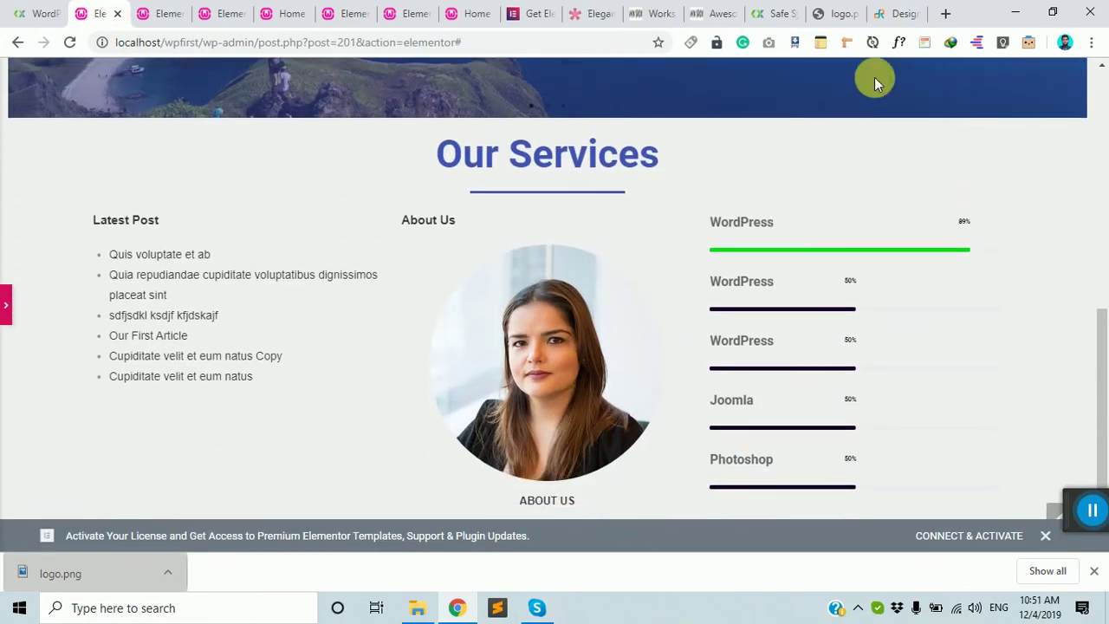
left_click(899, 13)
scroll(664, 485, "down", 9)
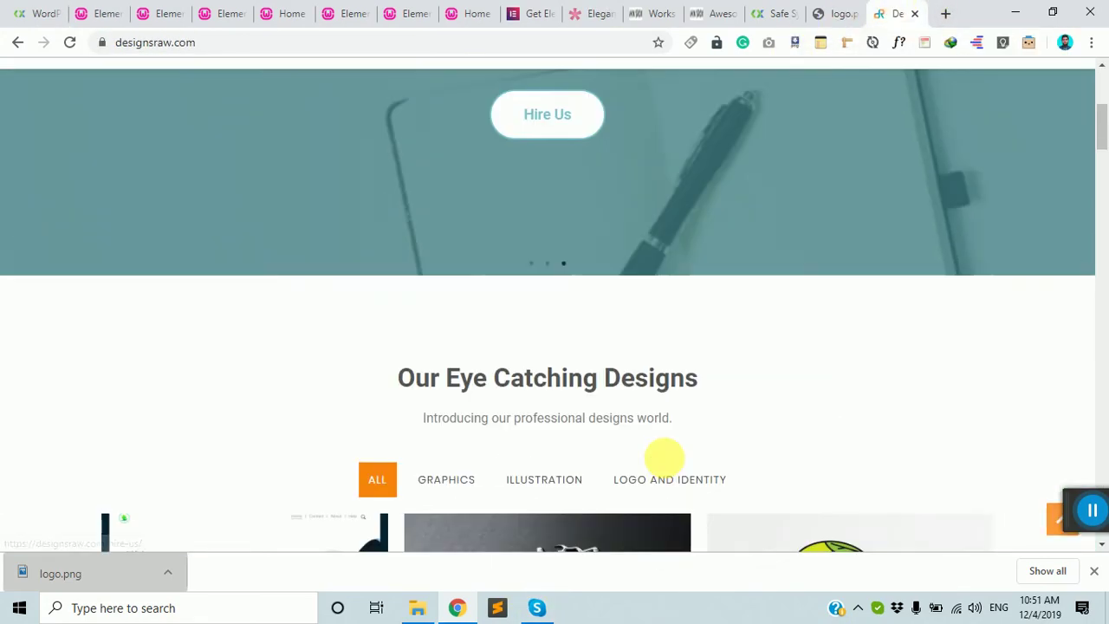
scroll(665, 433, "up", 9)
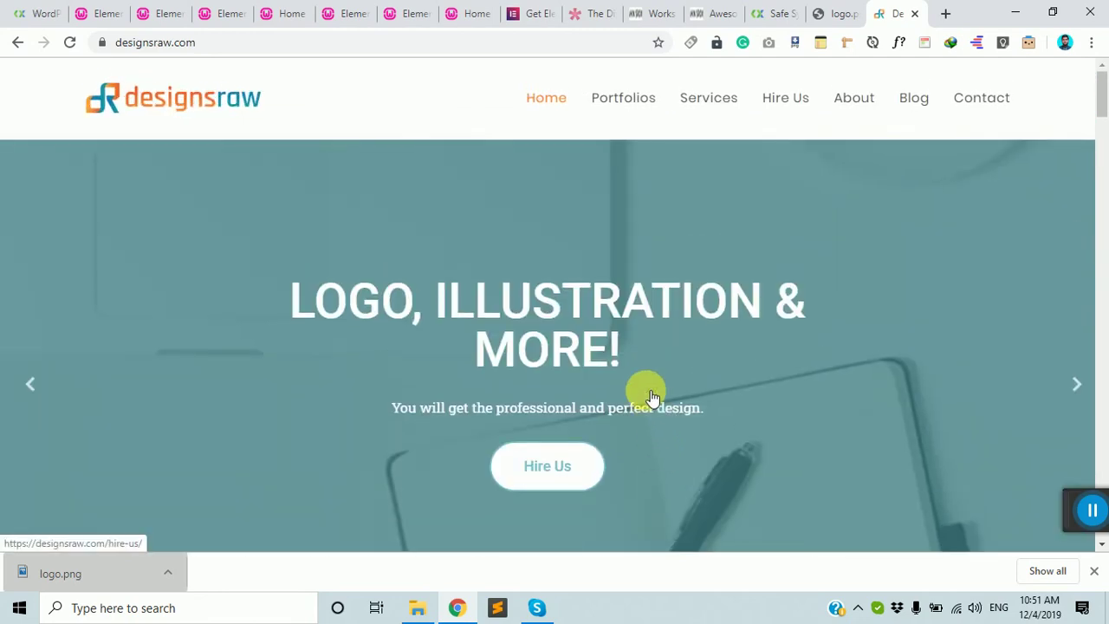
scroll(681, 522, "down", 3)
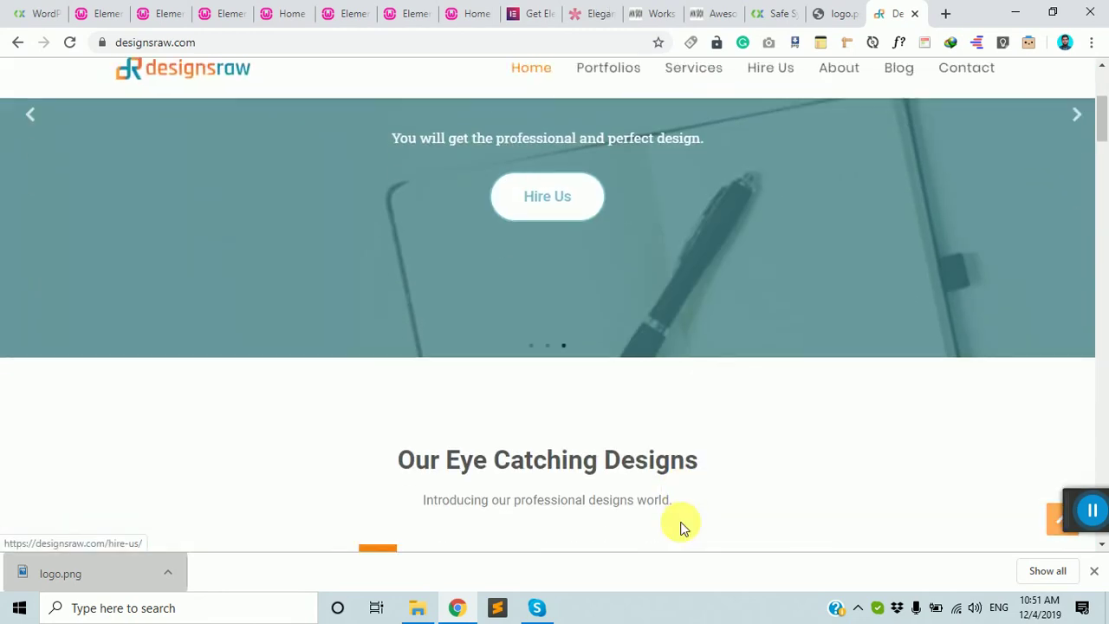
scroll(682, 520, "up", 3)
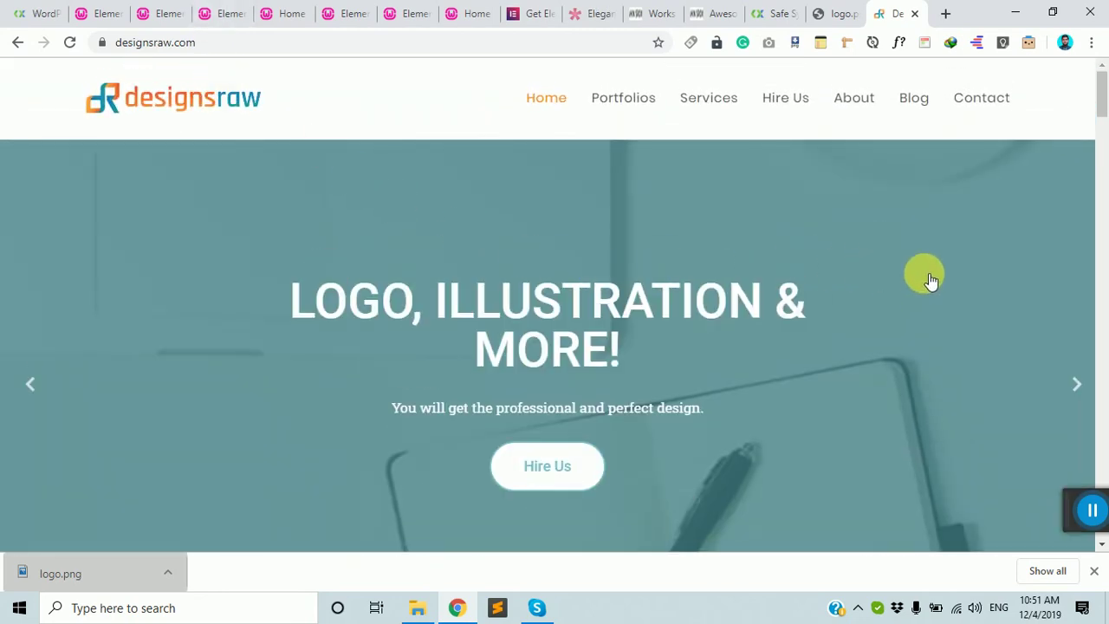
left_click(156, 13)
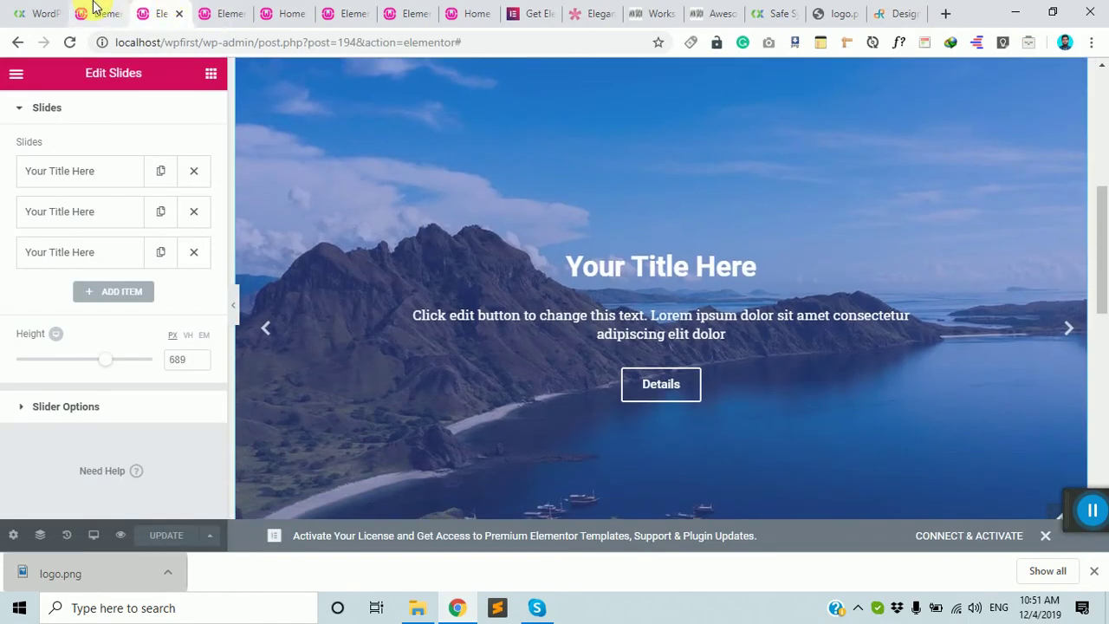
left_click(96, 11)
scroll(545, 318, "up", 10)
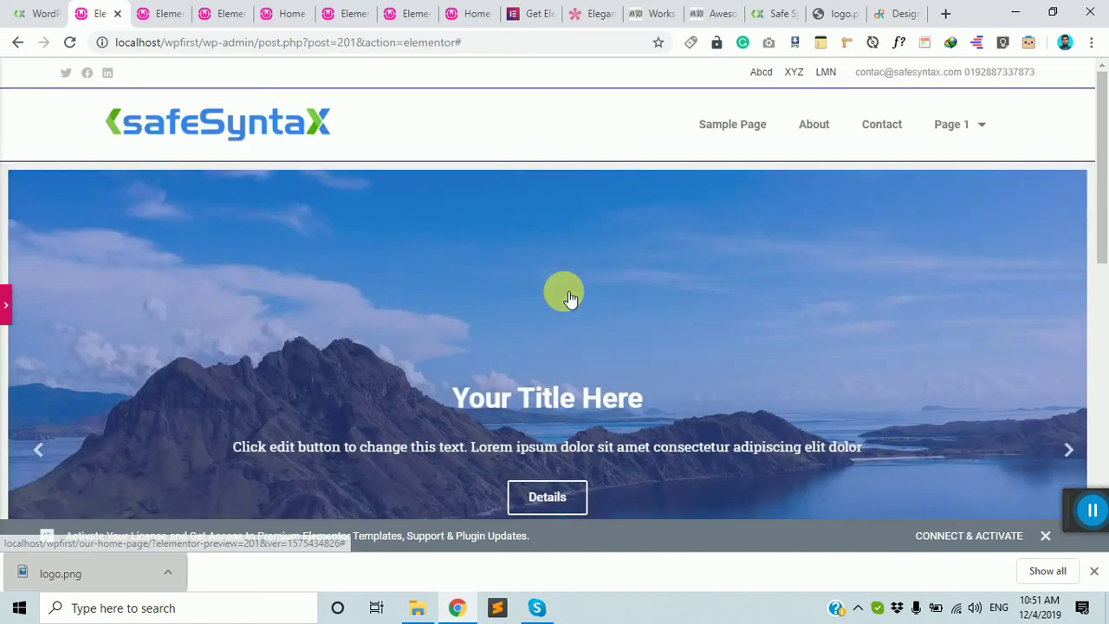
- Advance the designsraw.com slider to its next slide and examine the Our Eye Catching Designs portfolio below it
left_click(893, 13)
scroll(731, 433, "down", 2)
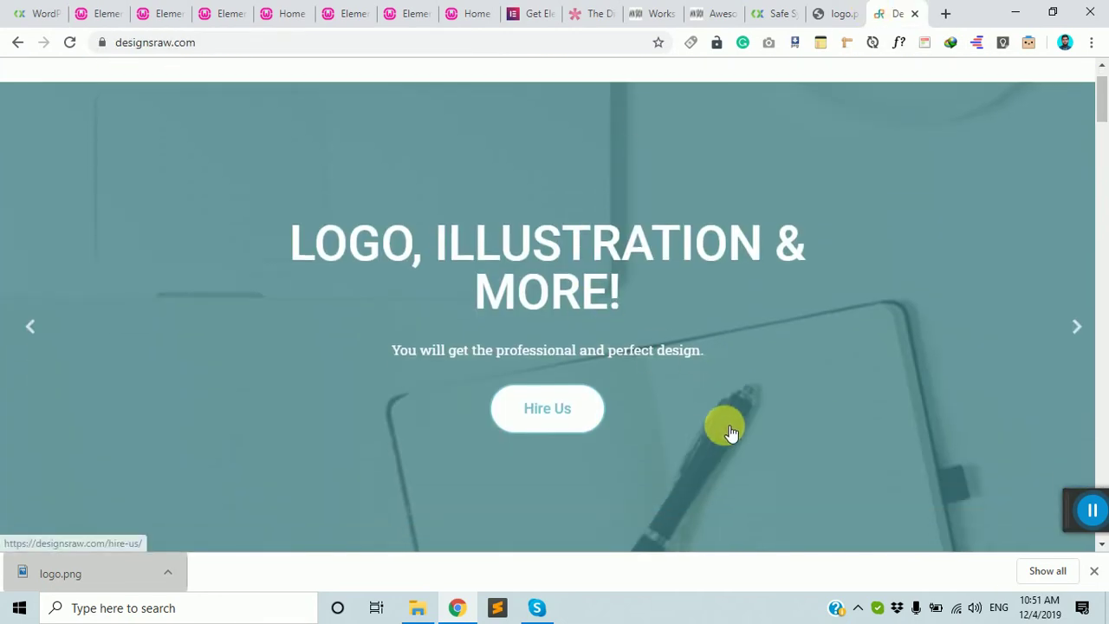
left_click(1077, 309)
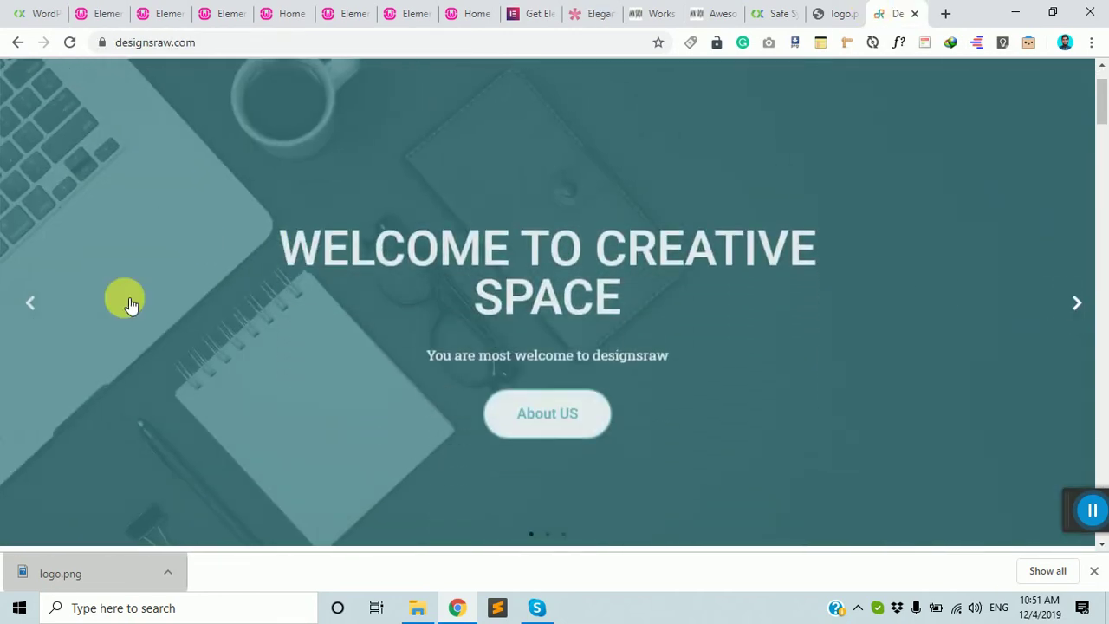
scroll(400, 413, "down", 2)
scroll(400, 413, "down", 5)
scroll(596, 416, "up", 2)
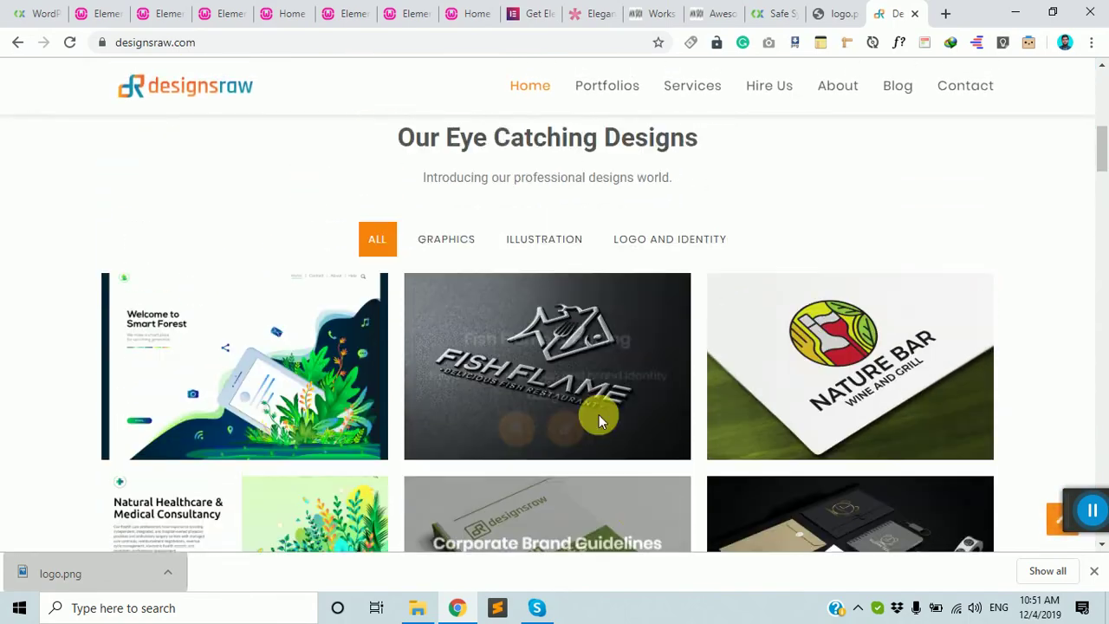
- Compare the built page's Our Services columns with the service cards on the designsraw.com home page
left_click(118, 9)
scroll(466, 422, "down", 5)
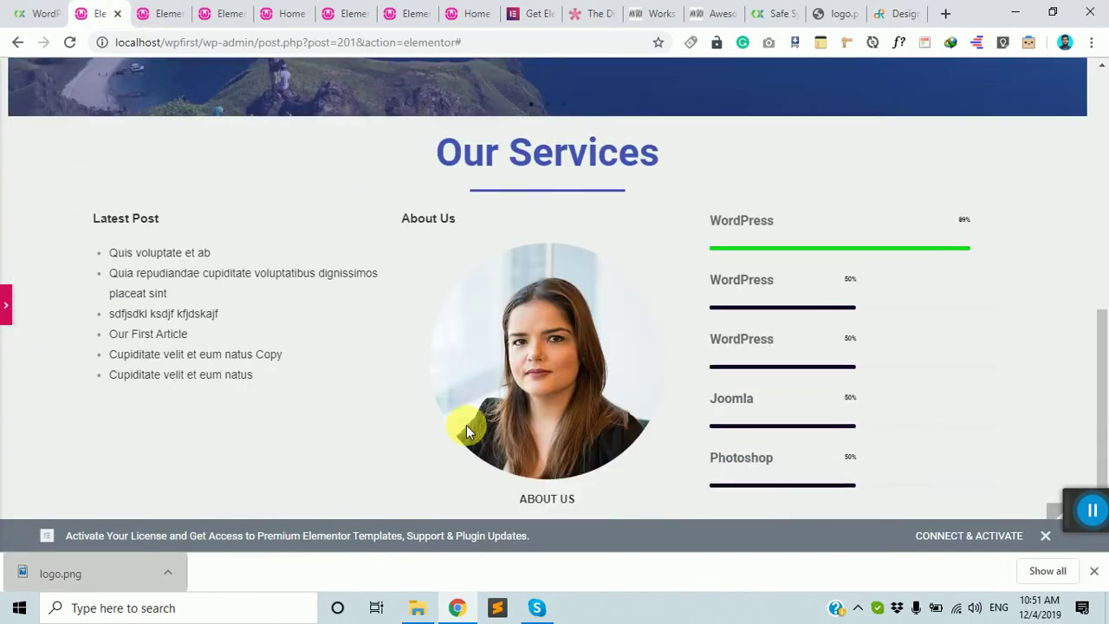
scroll(471, 433, "down", 1)
scroll(545, 421, "up", 1)
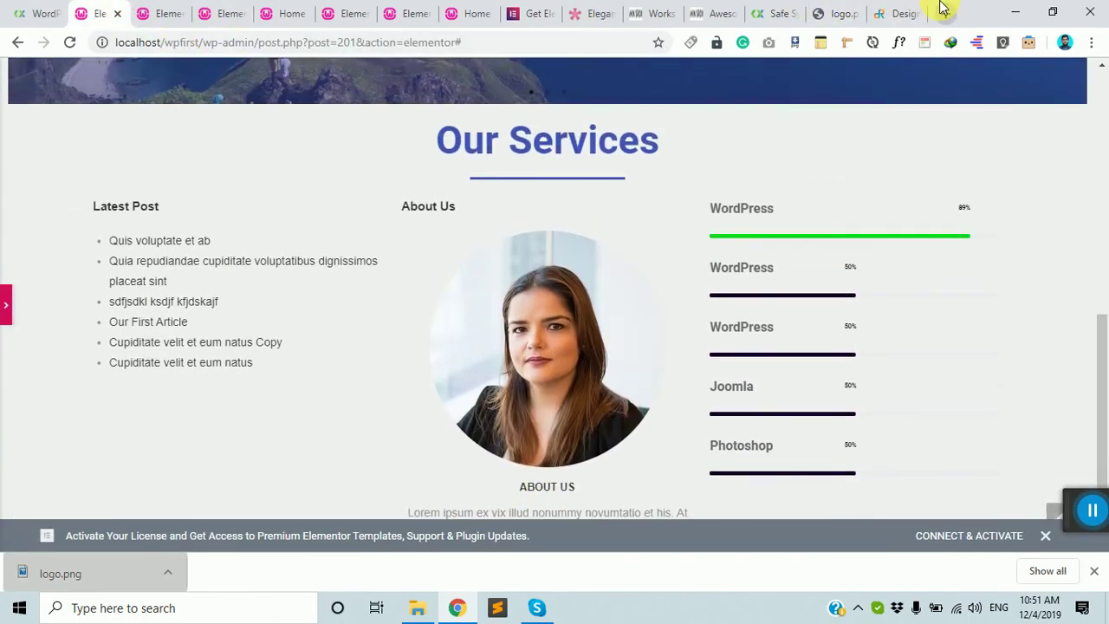
left_click(943, 8)
left_click(837, 10)
scroll(738, 230, "down", 3)
scroll(629, 478, "up", 5)
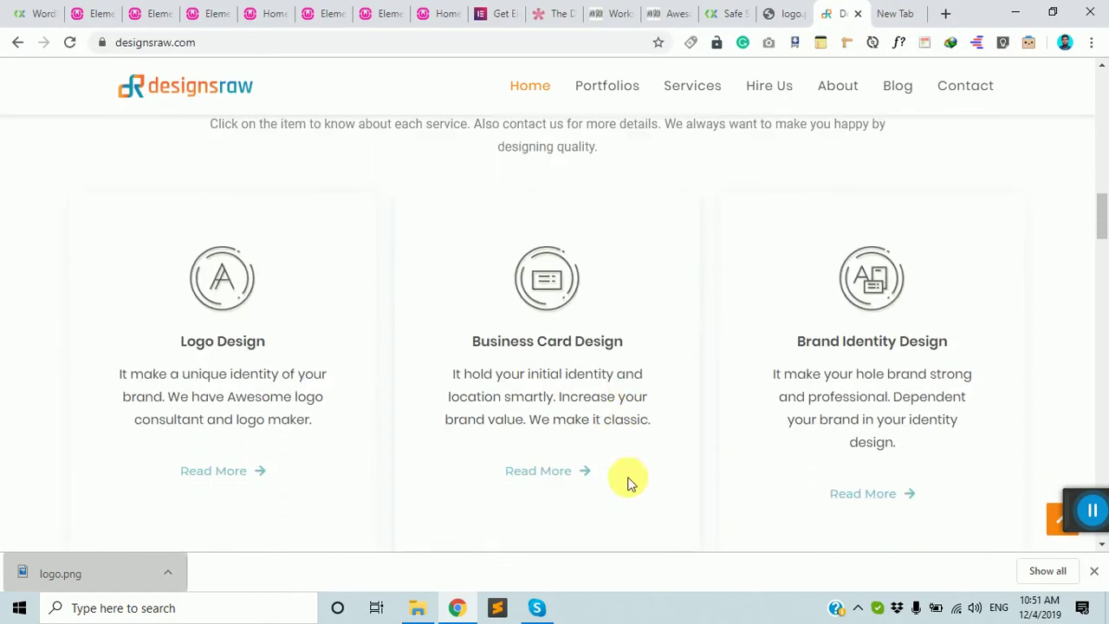
scroll(607, 381, "down", 3)
scroll(569, 413, "up", 2)
scroll(607, 485, "down", 3)
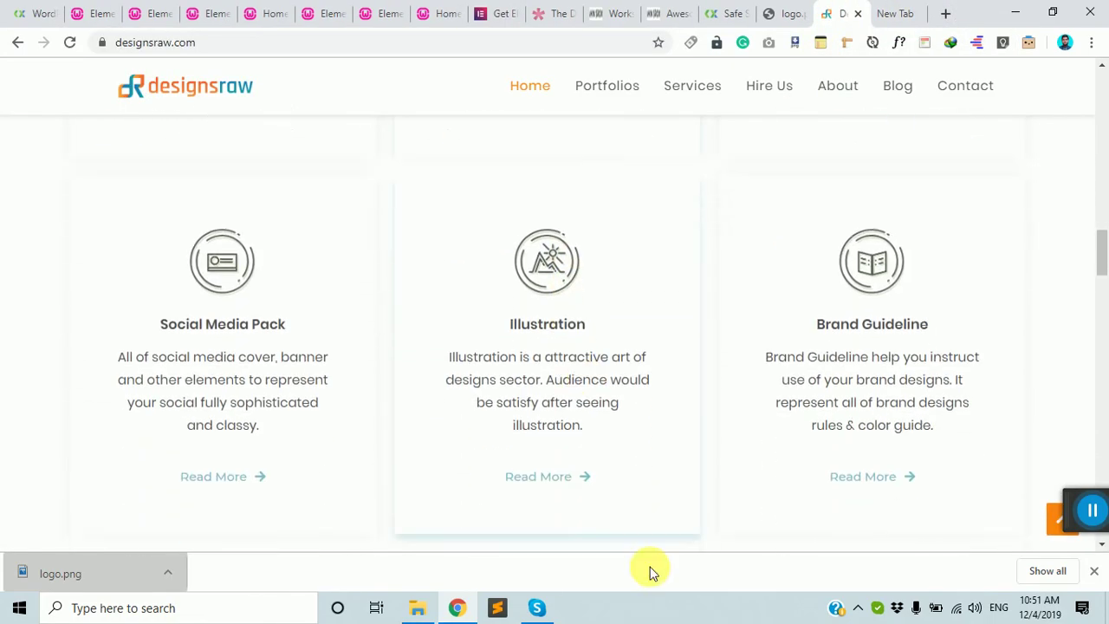
scroll(731, 366, "up", 10)
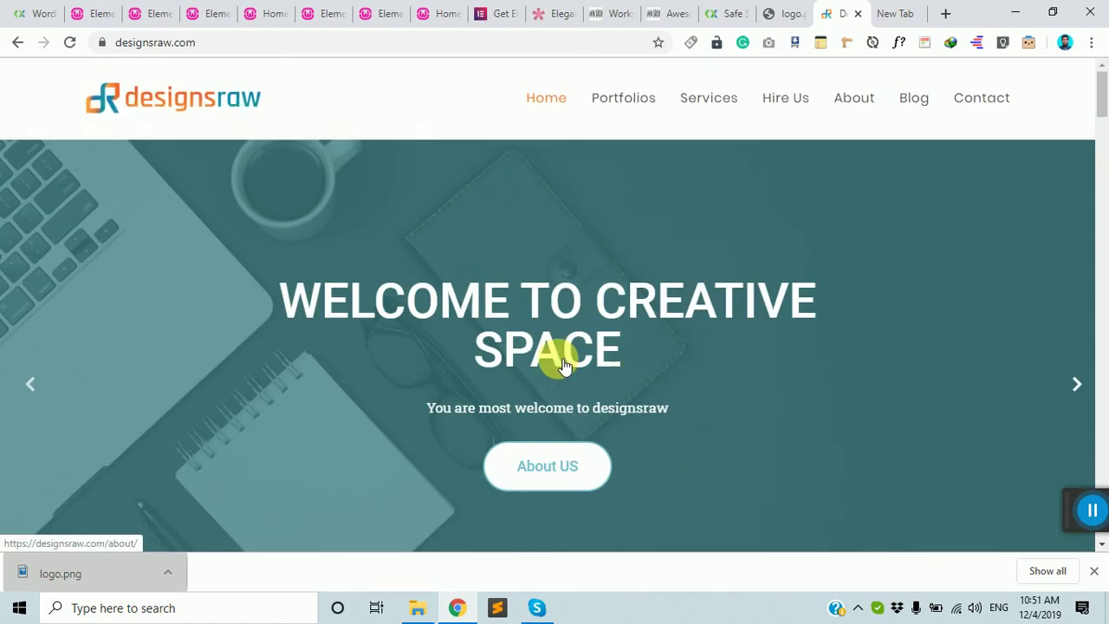
- Preview the built Elementor page at full width and examine its header, slider and Our Services section
left_click(94, 9)
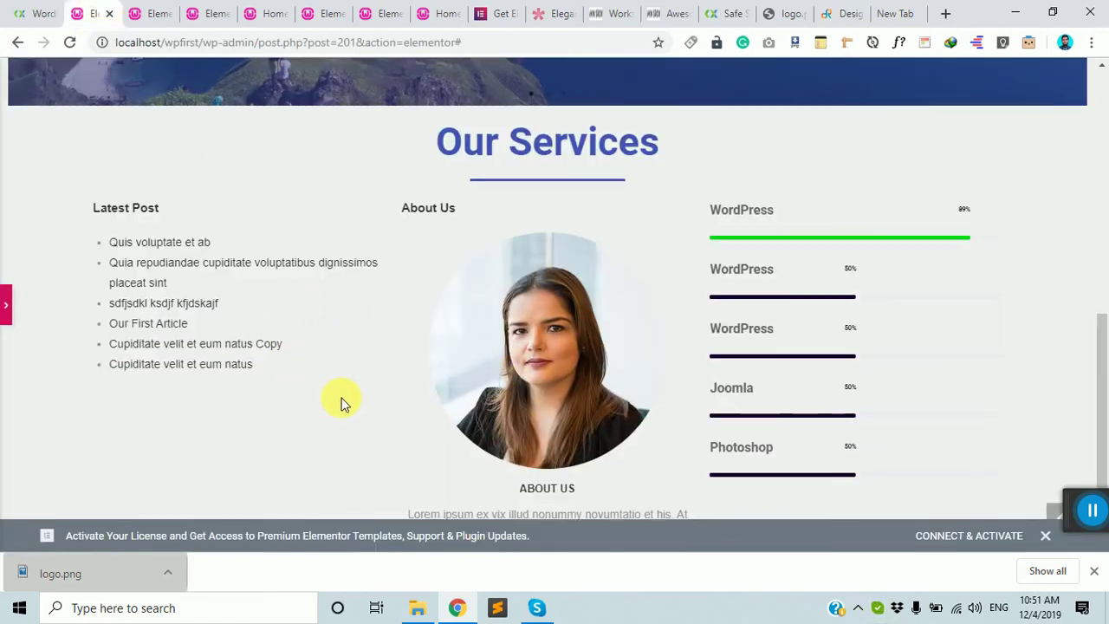
scroll(341, 402, "up", 5)
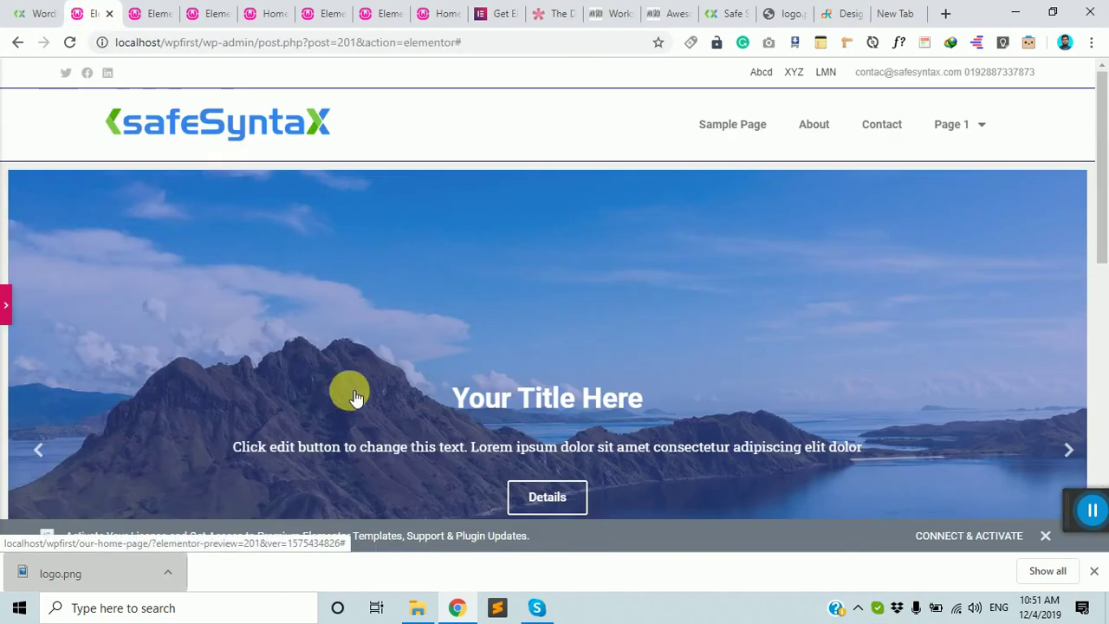
left_click(6, 301)
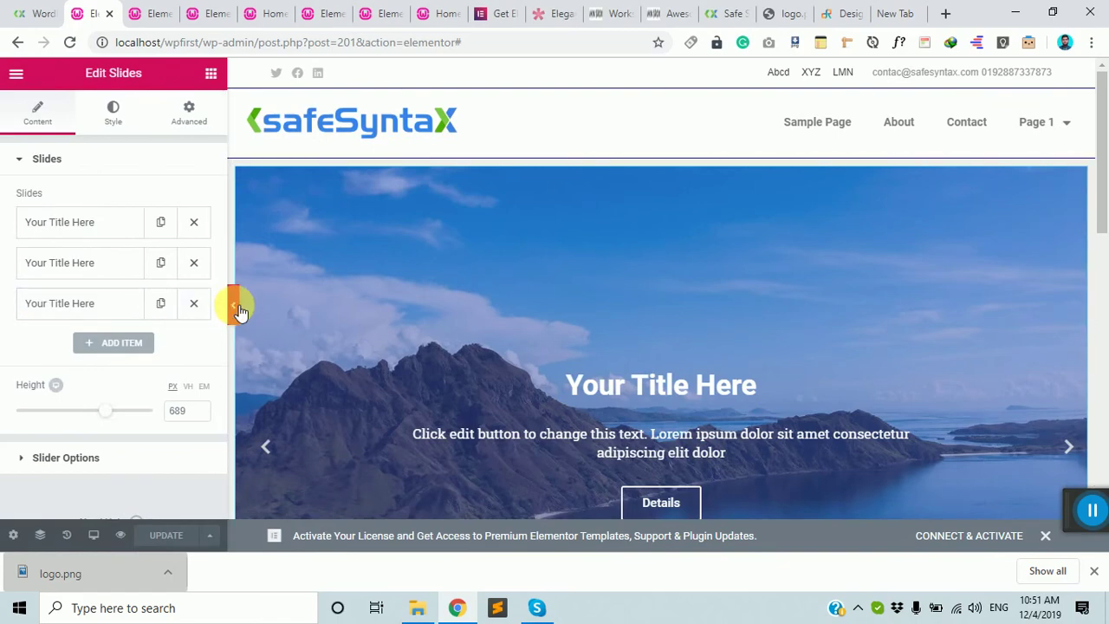
left_click(237, 308)
scroll(314, 350, "down", 7)
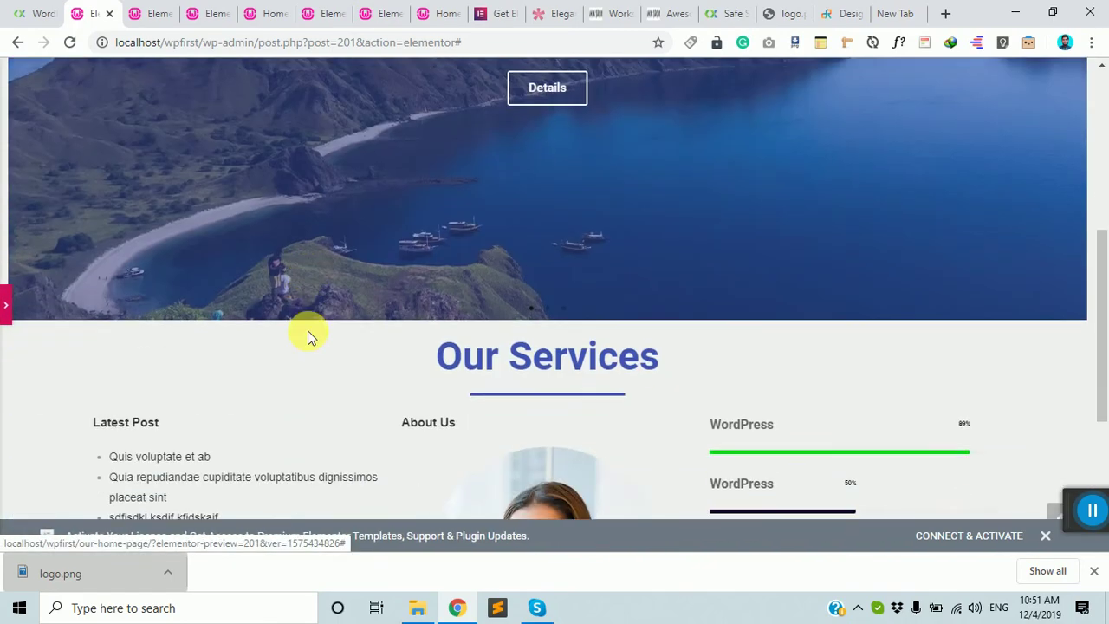
scroll(306, 332, "up", 7)
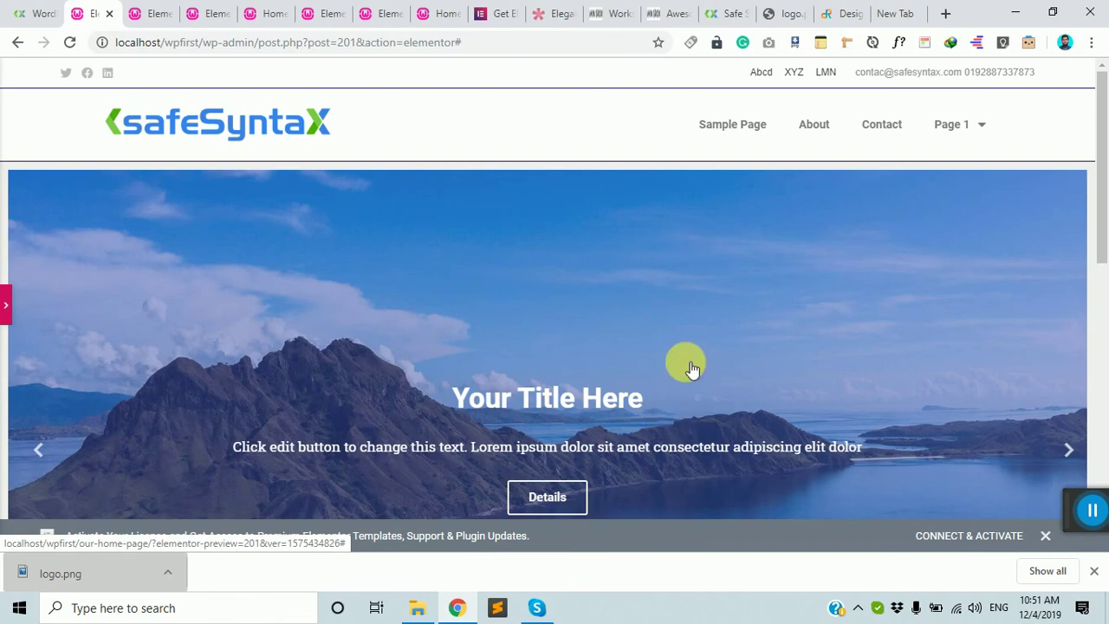
scroll(691, 368, "down", 6)
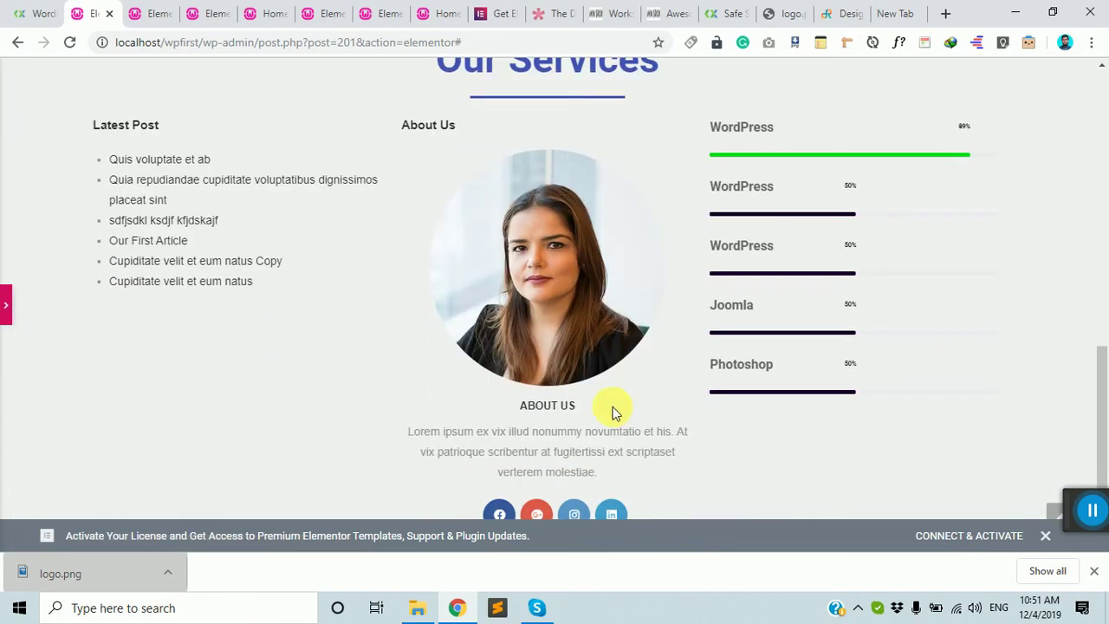
- Restore the slider's editing options and review the page from the header to the empty area below Our Services
left_click(7, 304)
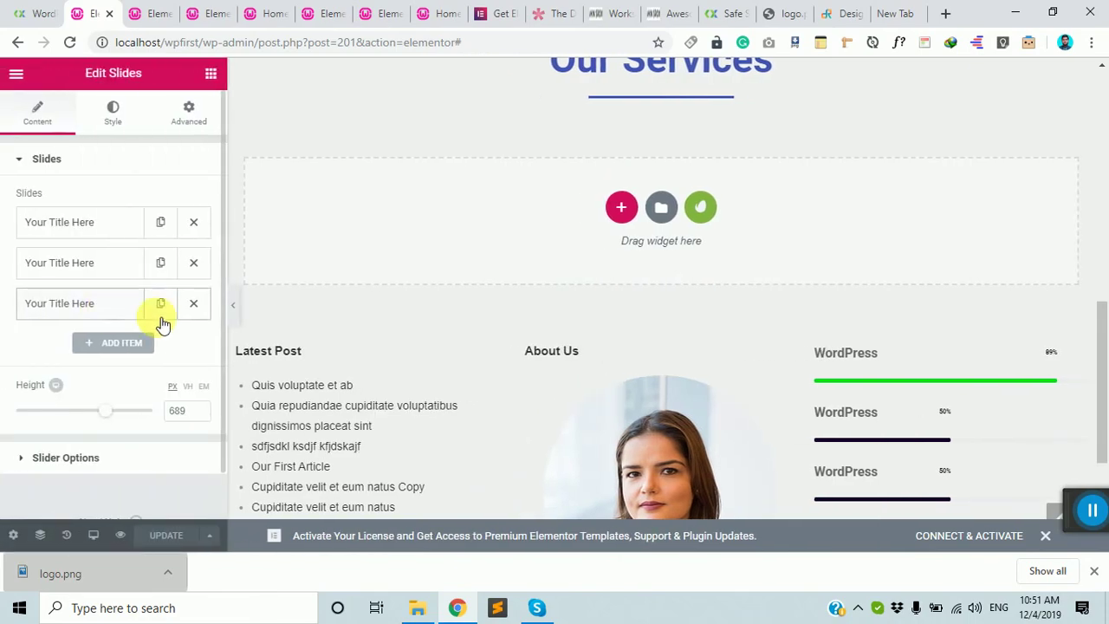
scroll(549, 389, "up", 6)
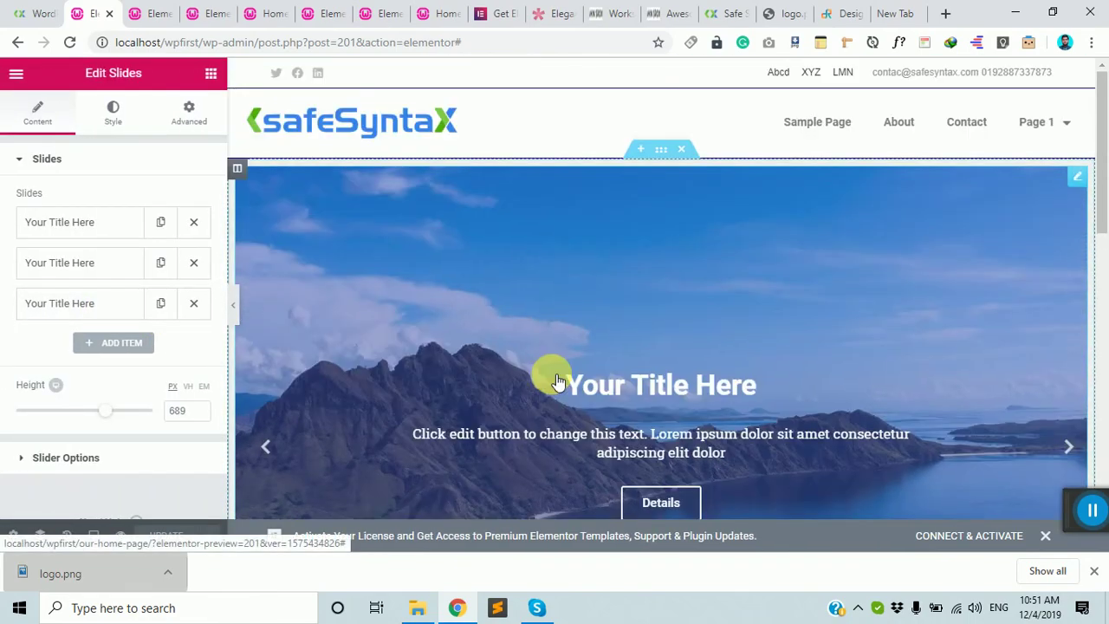
scroll(554, 377, "down", 5)
scroll(555, 377, "up", 5)
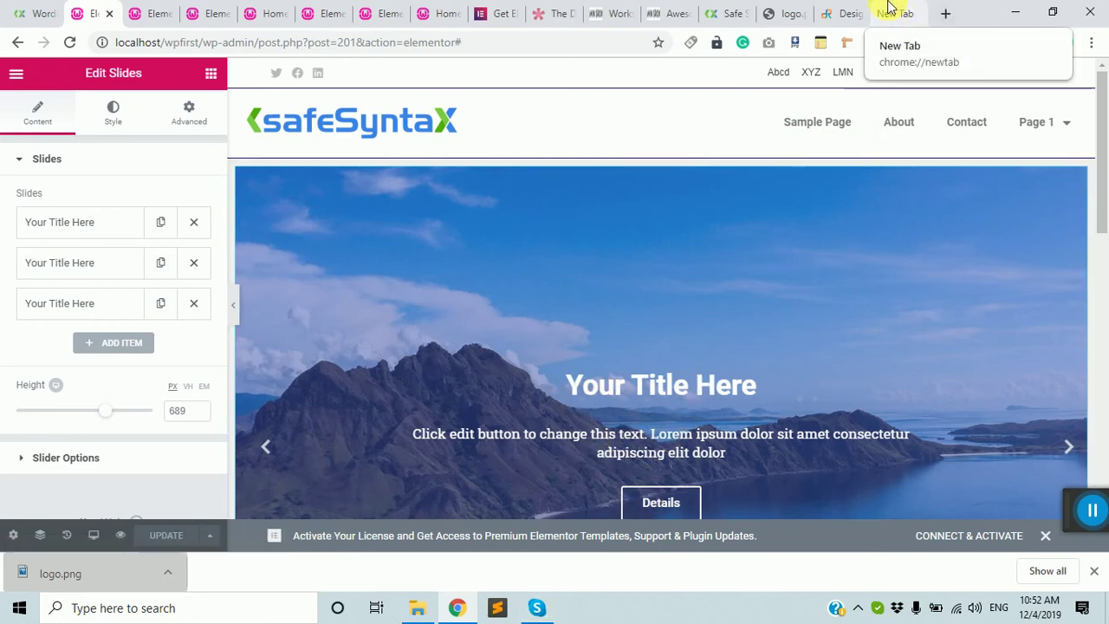
scroll(529, 416, "down", 5)
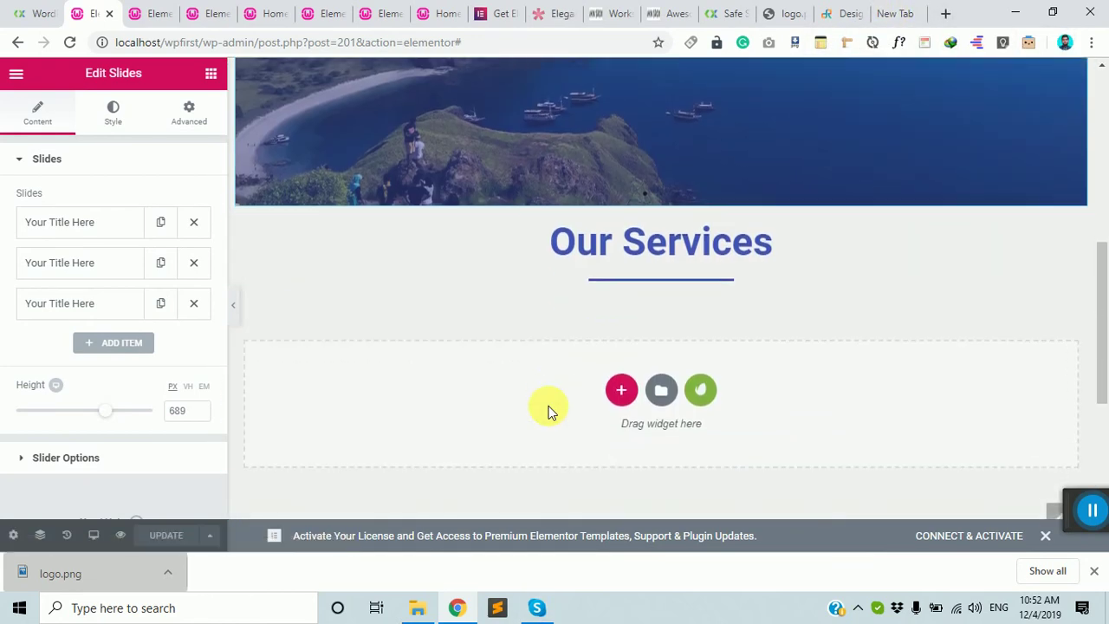
- Examine the slider, Our Eye Catching Designs portfolio and Our Awesome Services cards on the designsraw.com home page
left_click(830, 14)
scroll(639, 347, "down", 8)
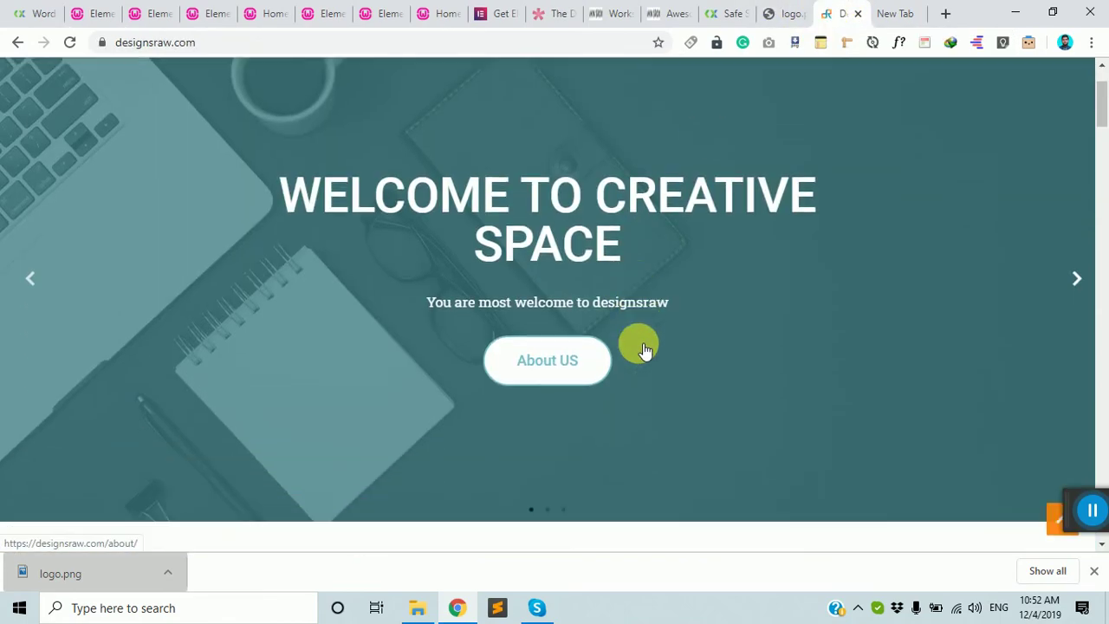
scroll(639, 347, "down", 3)
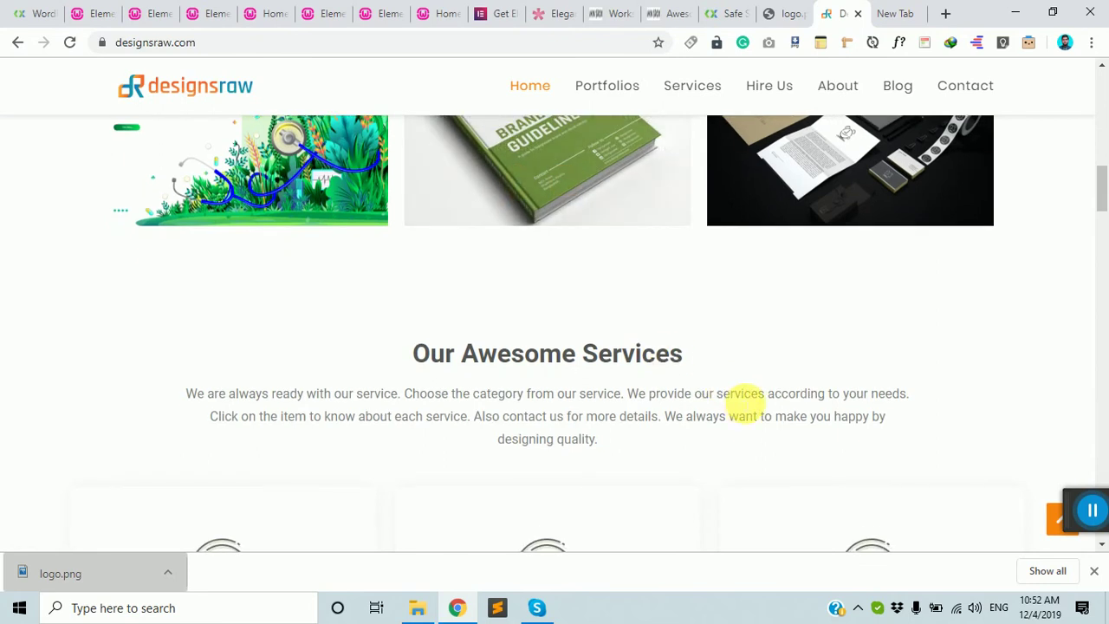
scroll(739, 399, "down", 1)
scroll(739, 401, "down", 2)
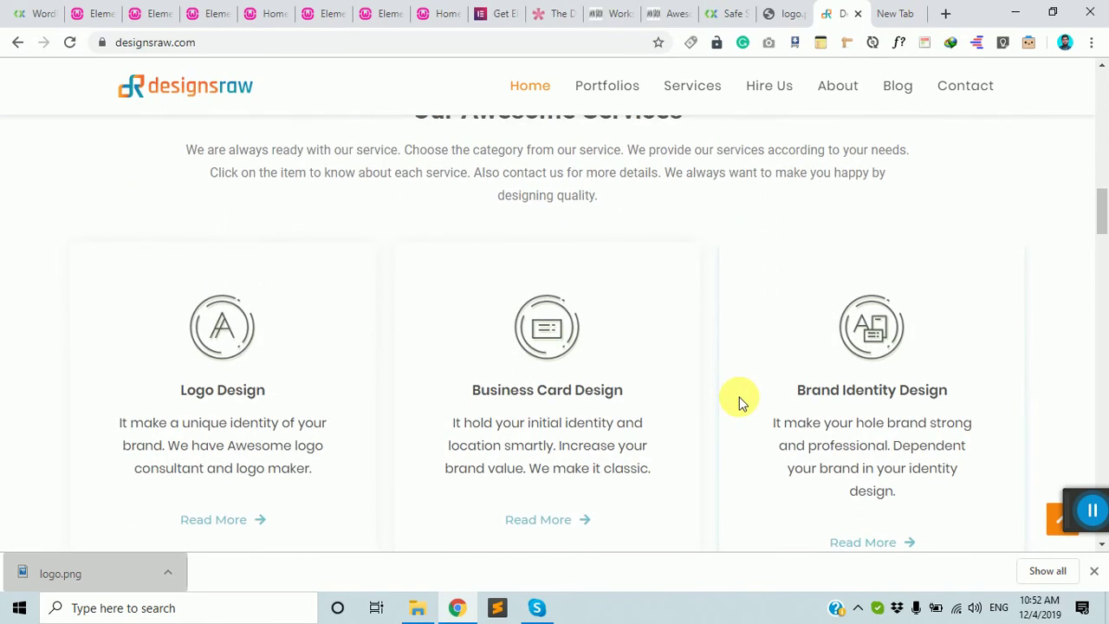
scroll(739, 401, "up", 8)
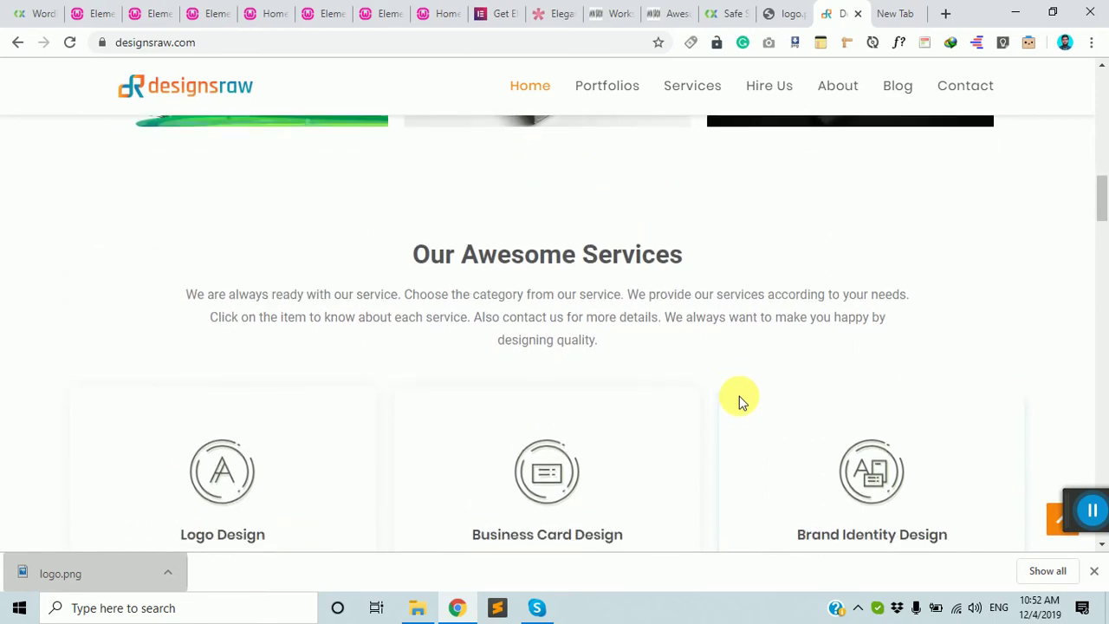
scroll(738, 385, "up", 2)
scroll(739, 382, "down", 2)
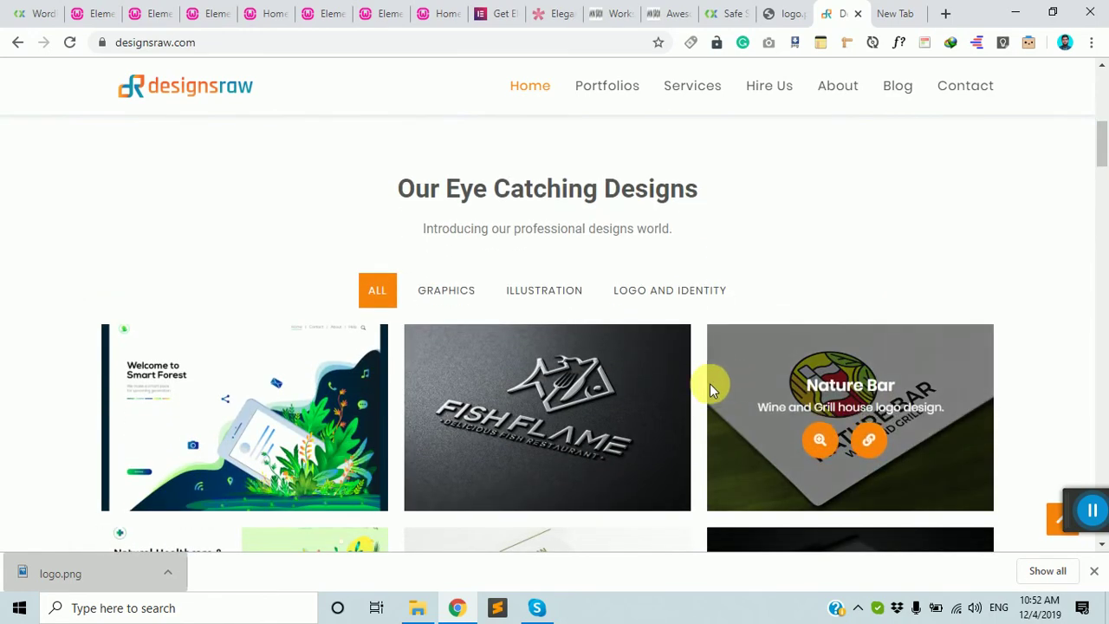
scroll(705, 373, "up", 5)
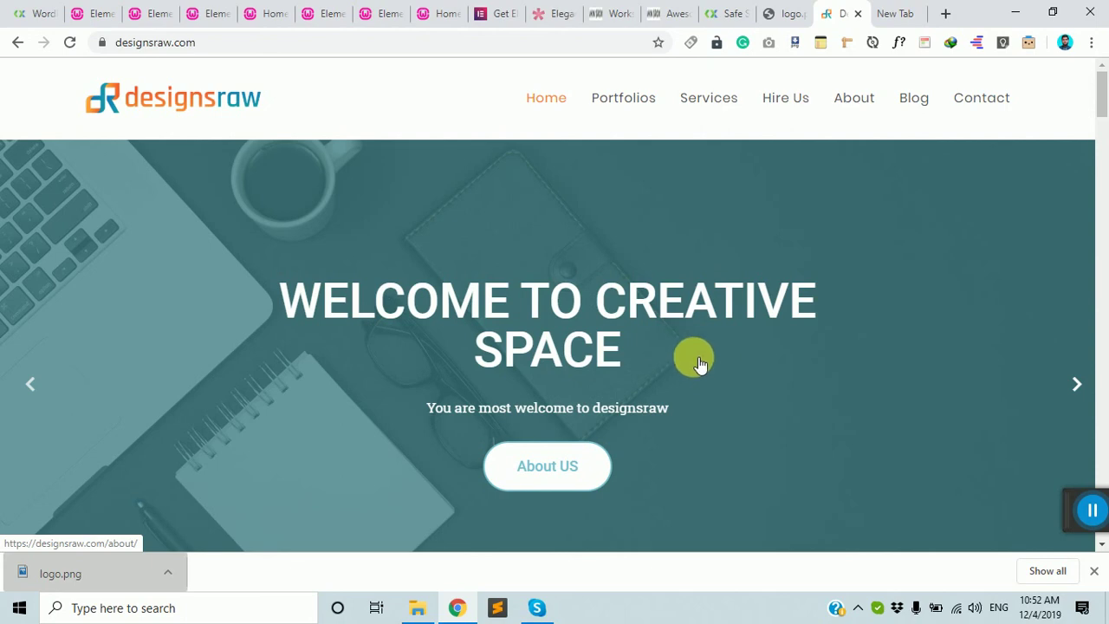
- Open the designsraw.com About page, examine its banner and introductory sections, and highlight the domain part of its address
left_click(856, 102)
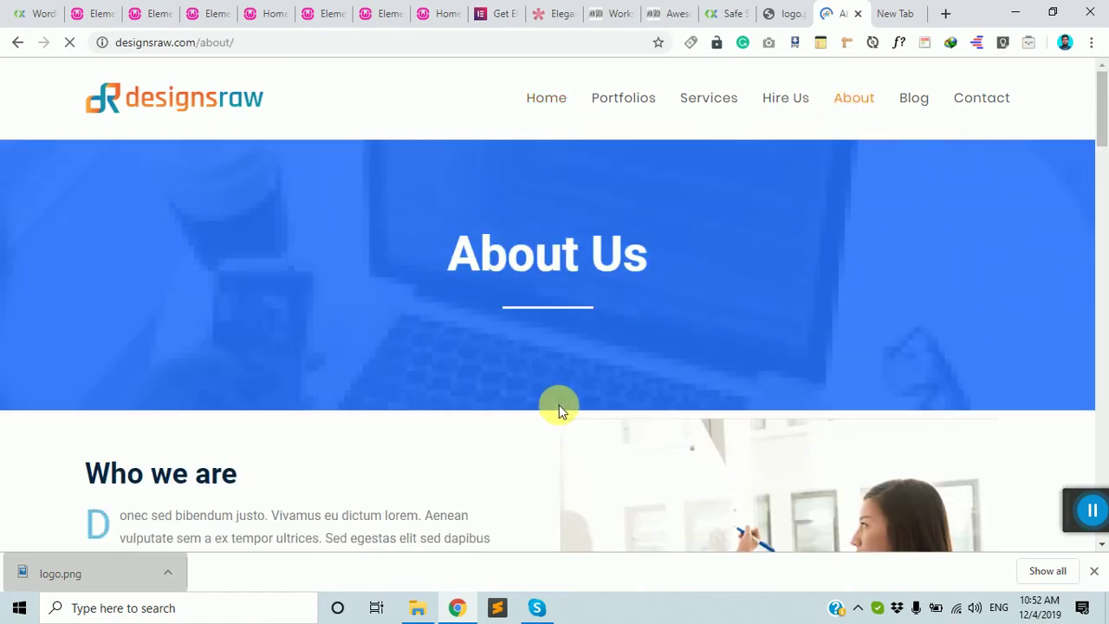
scroll(559, 405, "down", 8)
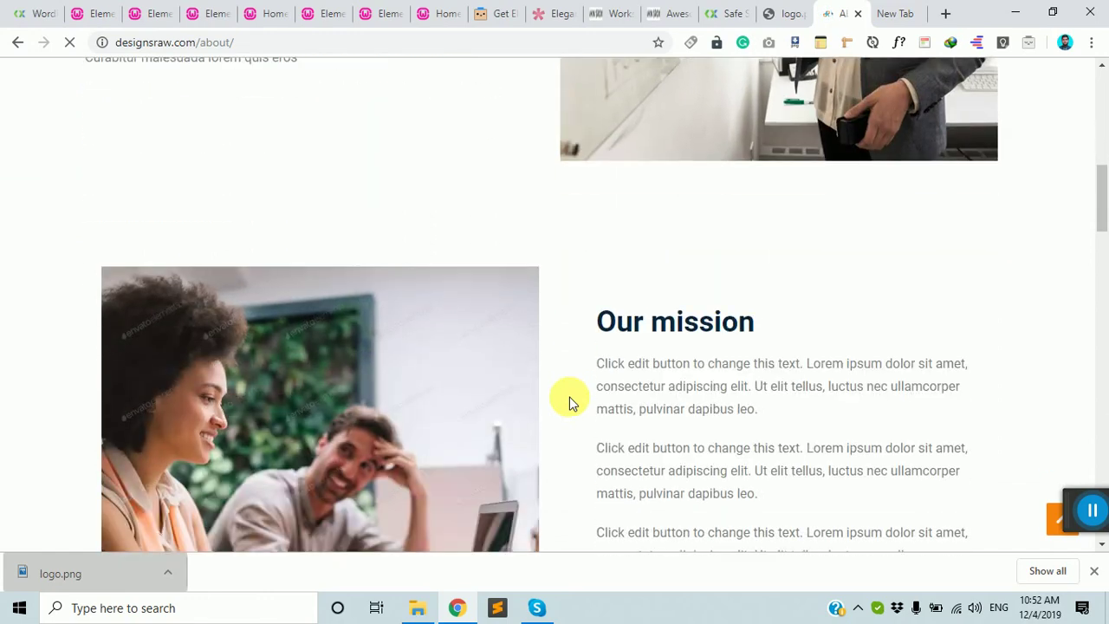
scroll(569, 403, "up", 8)
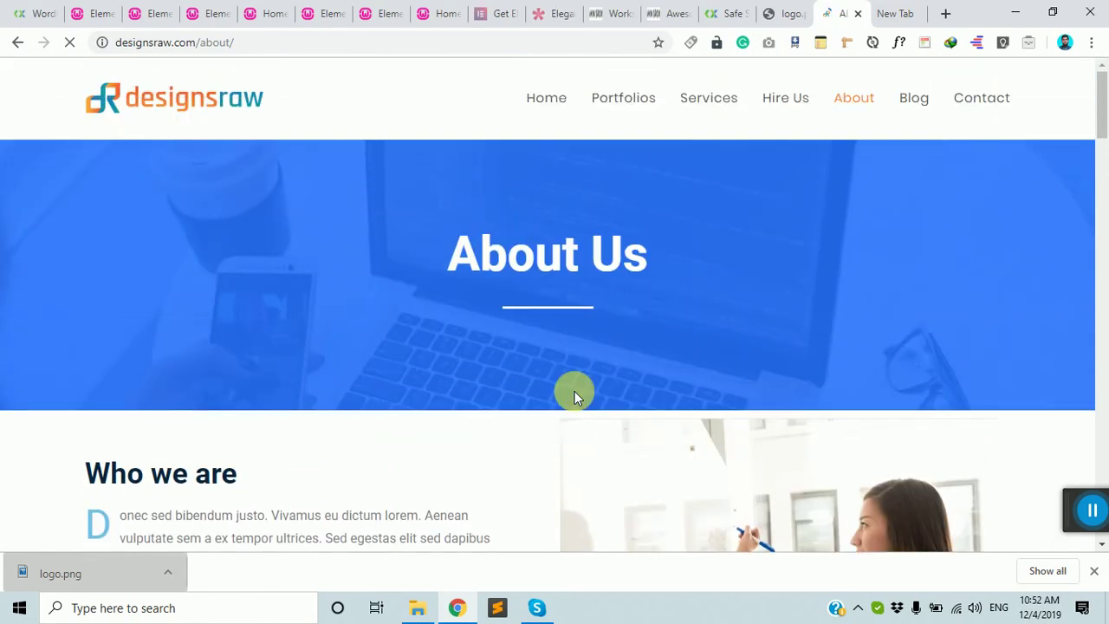
left_click_drag(201, 43, 81, 47)
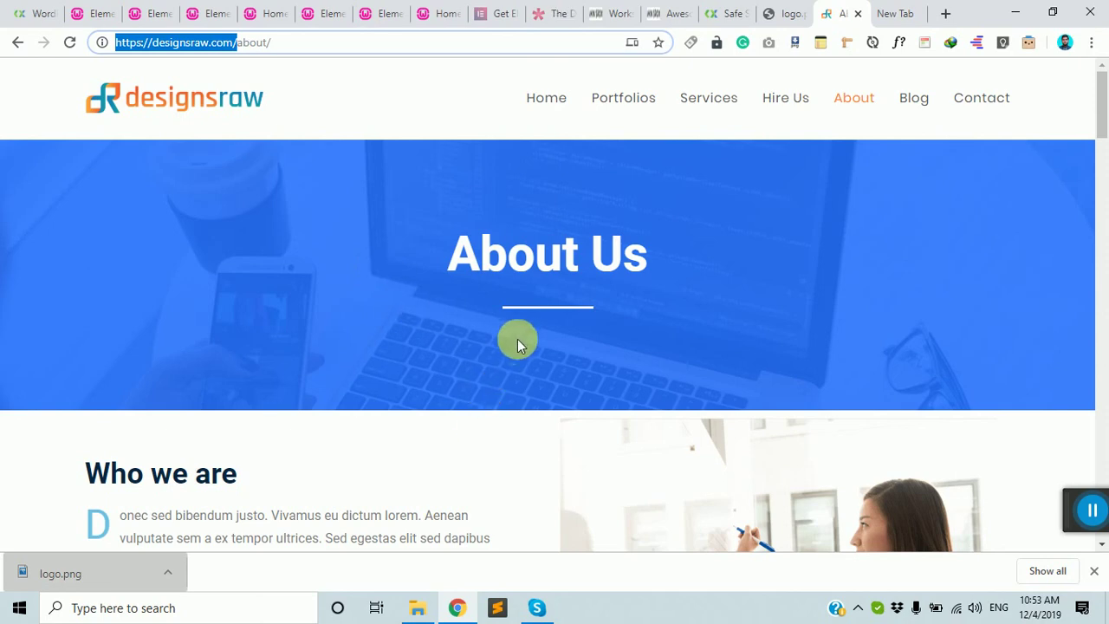
scroll(519, 337, "down", 3)
scroll(519, 337, "up", 3)
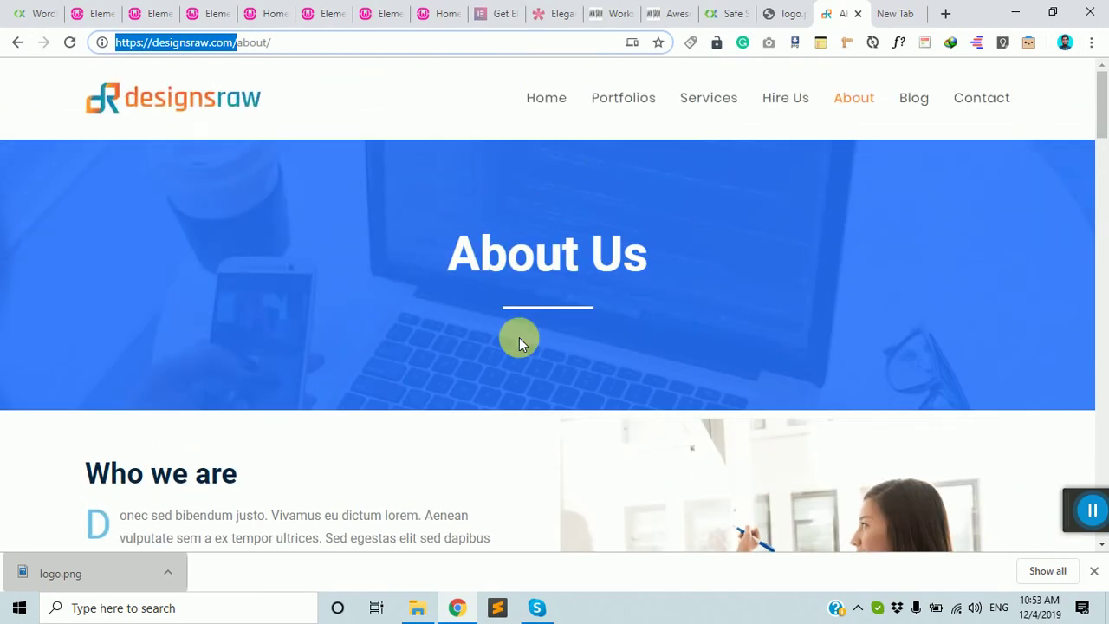
- Examine the counter, team and footer sections of the designsraw.com About page
scroll(519, 337, "down", 20)
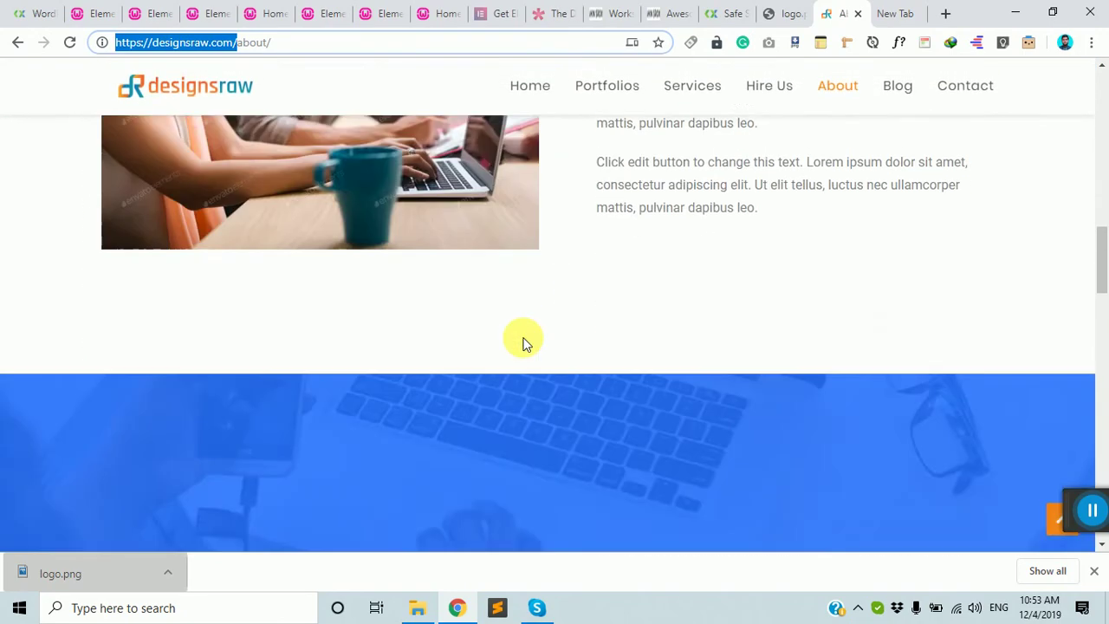
scroll(527, 338, "down", 1)
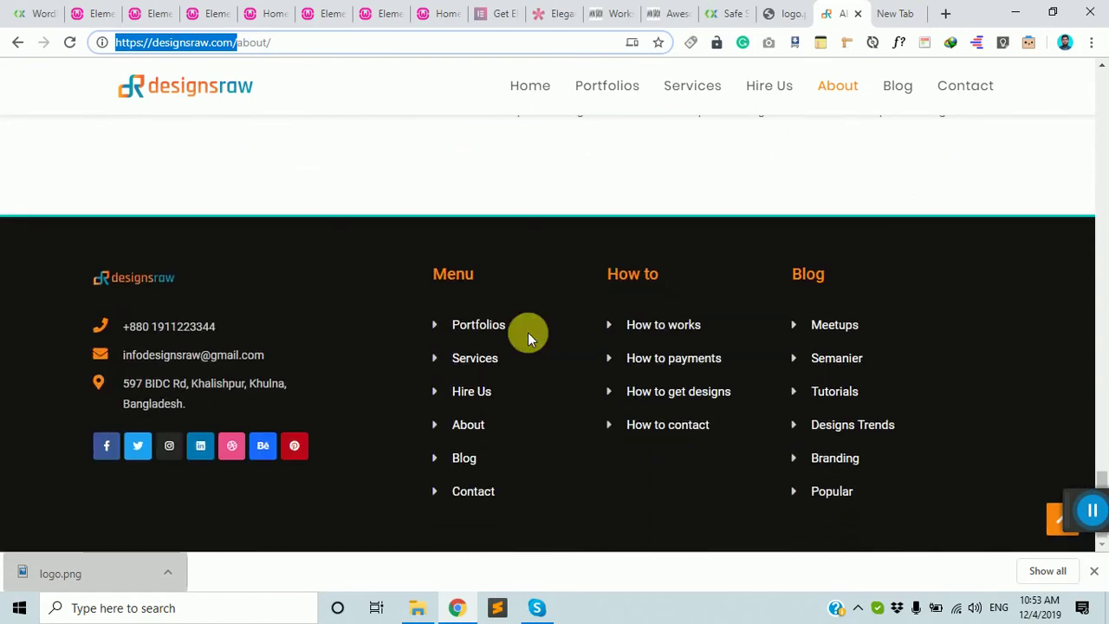
scroll(528, 332, "up", 9)
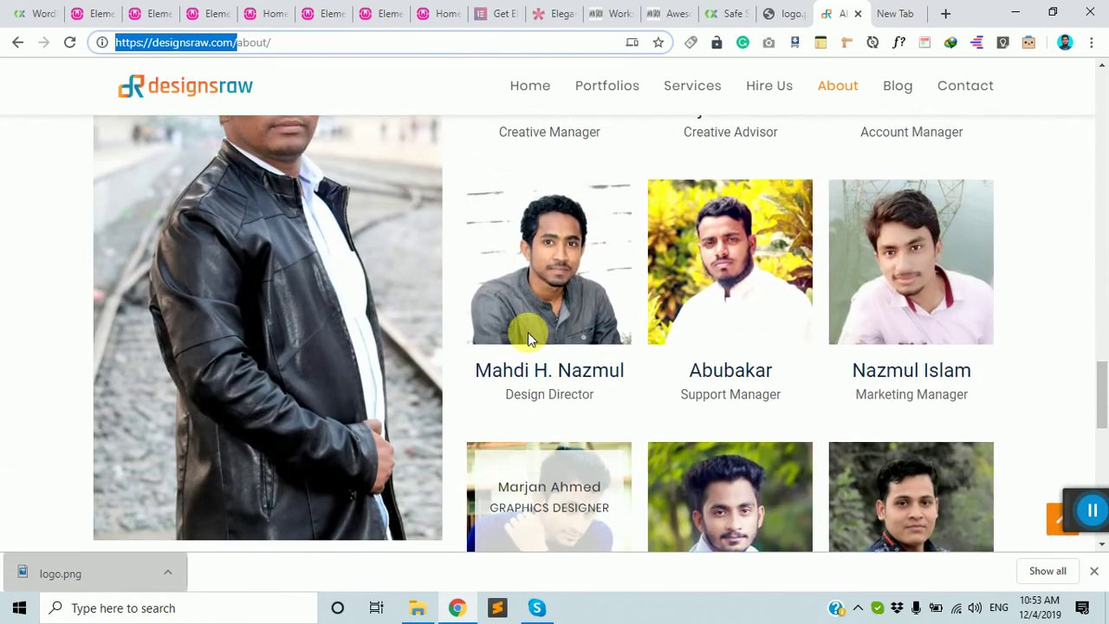
scroll(532, 328, "up", 10)
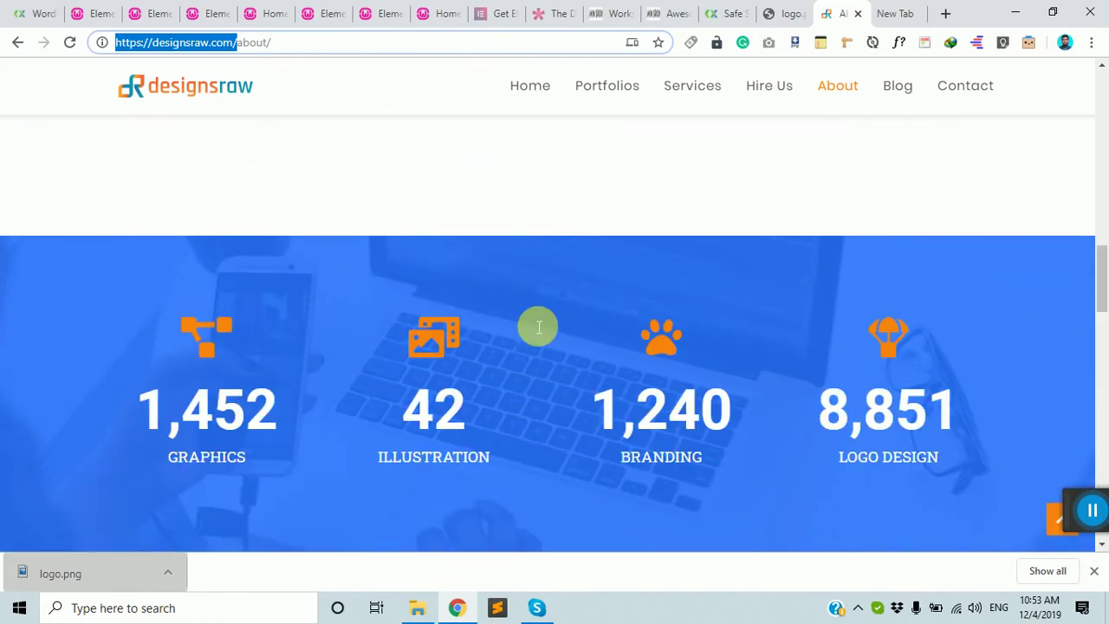
scroll(537, 327, "up", 5)
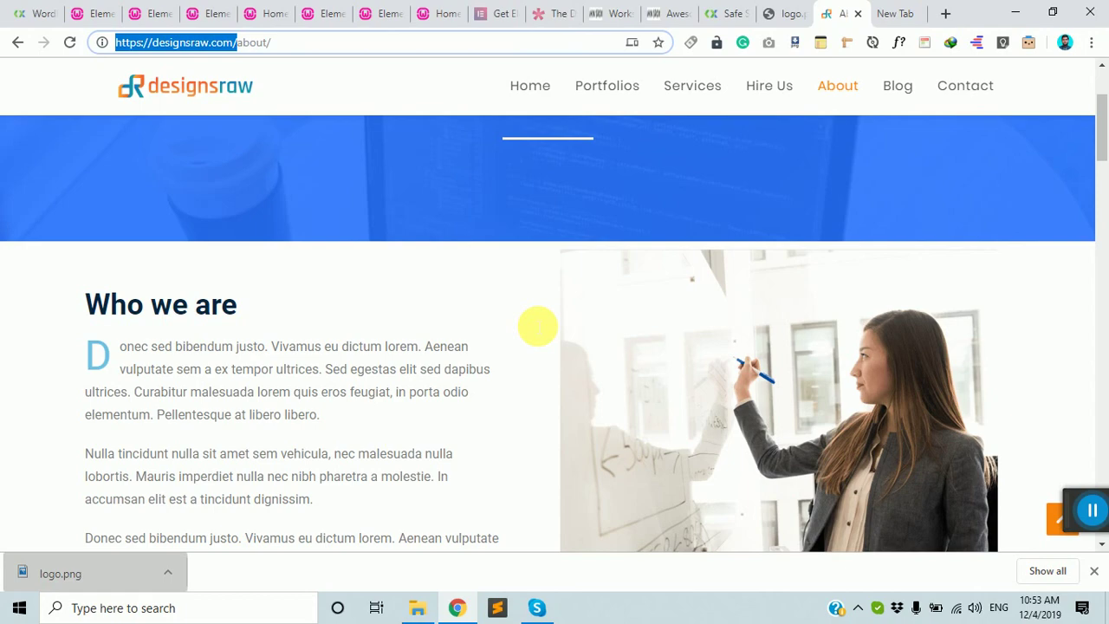
scroll(701, 433, "up", 3)
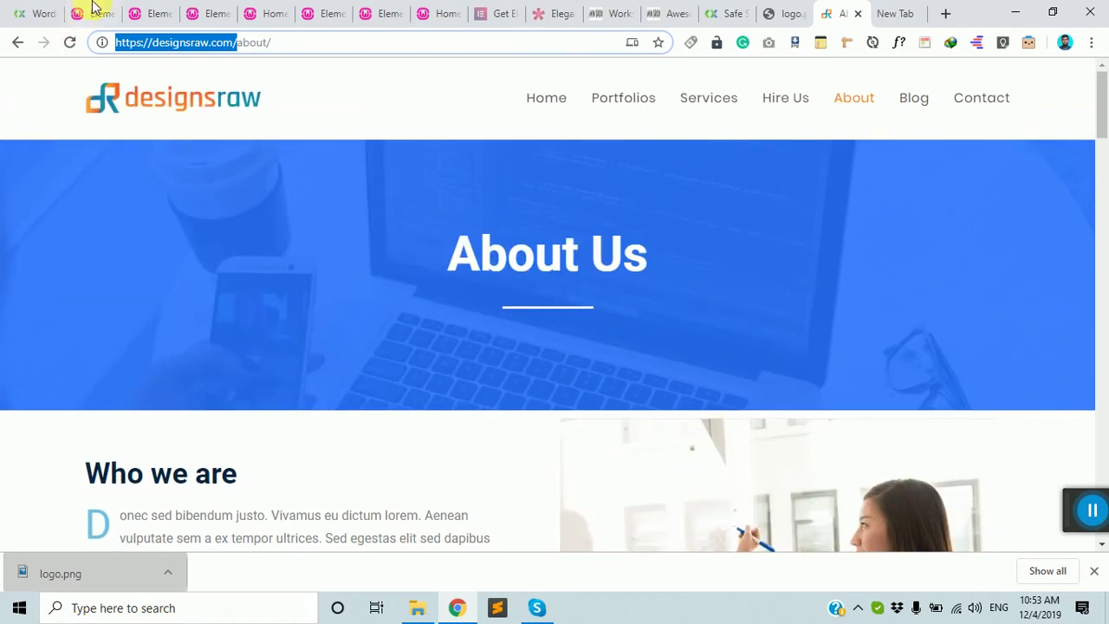
- Return to the built page in Elementor and review its slider and Our Services section in full-width and editing views
left_click(95, 9)
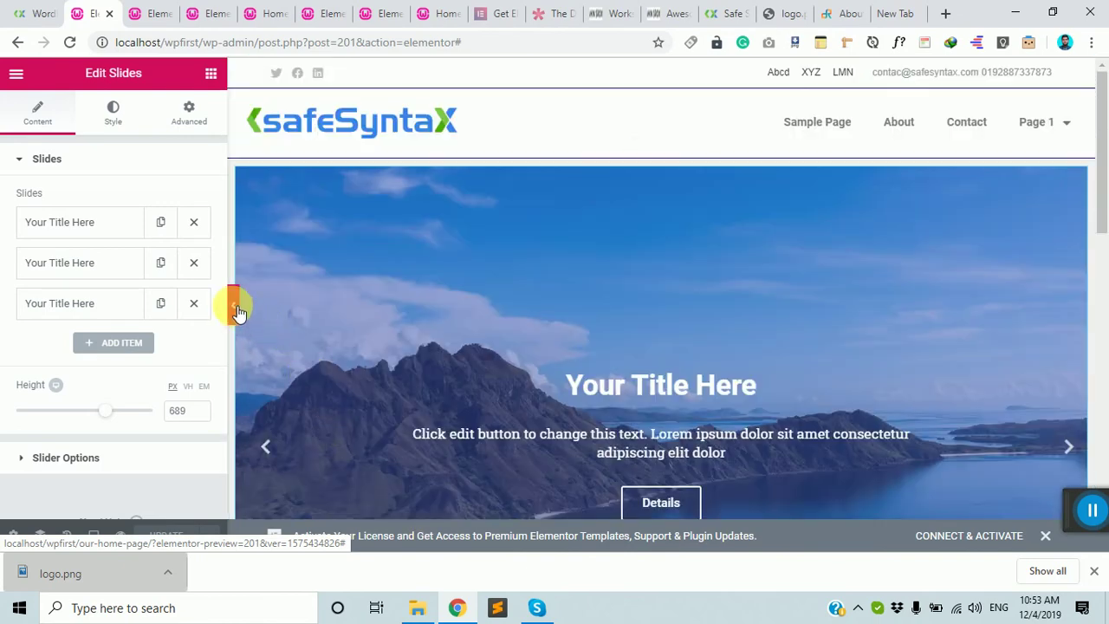
left_click(241, 312)
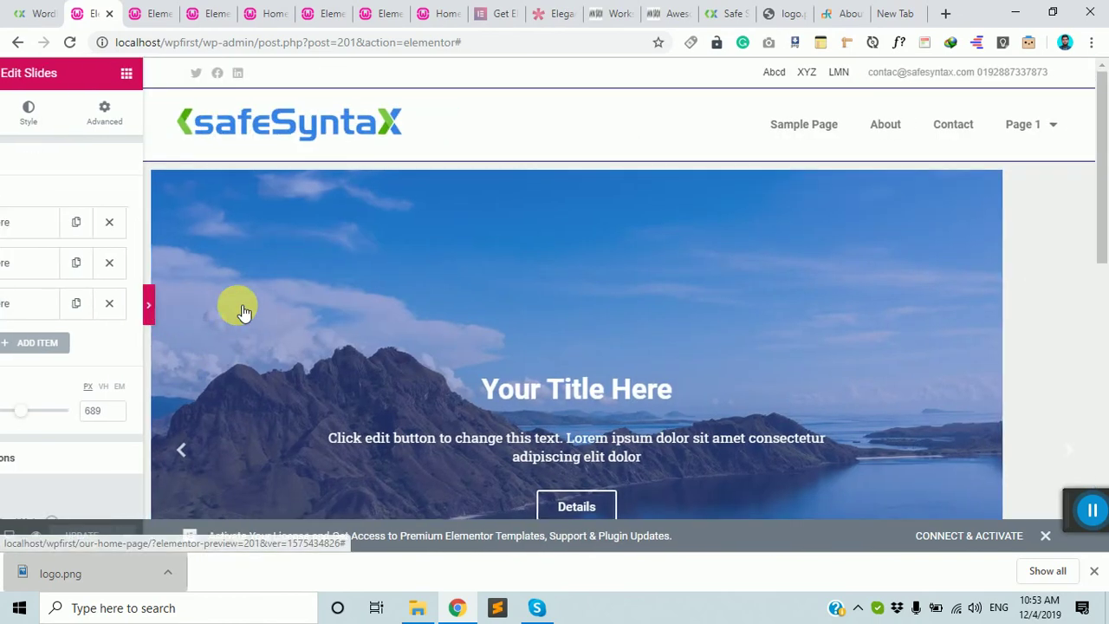
left_click(8, 303)
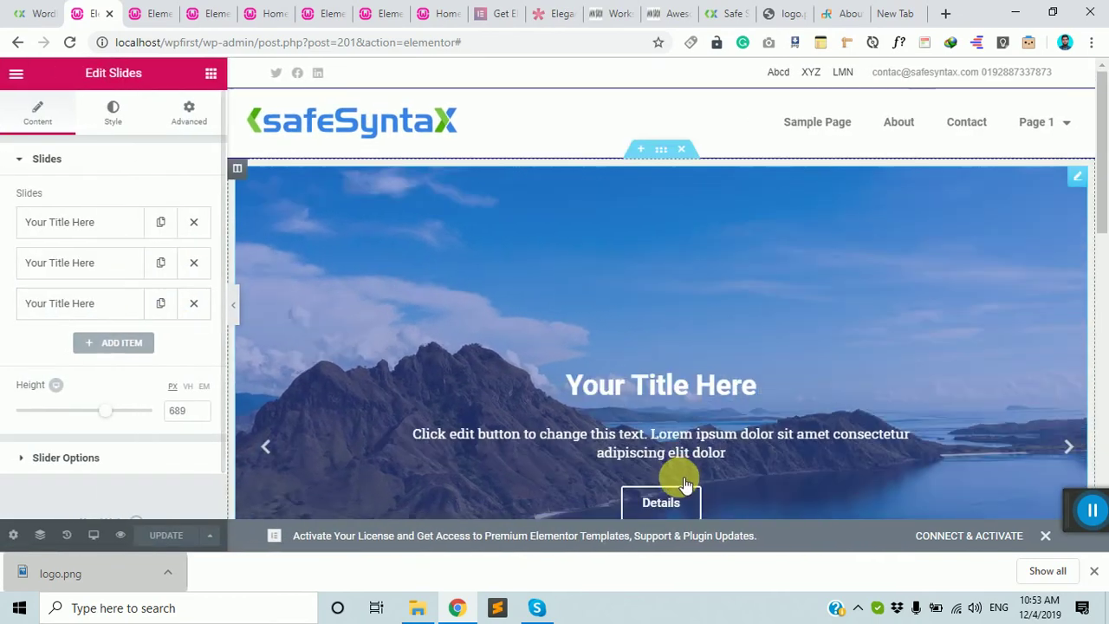
scroll(684, 483, "down", 7)
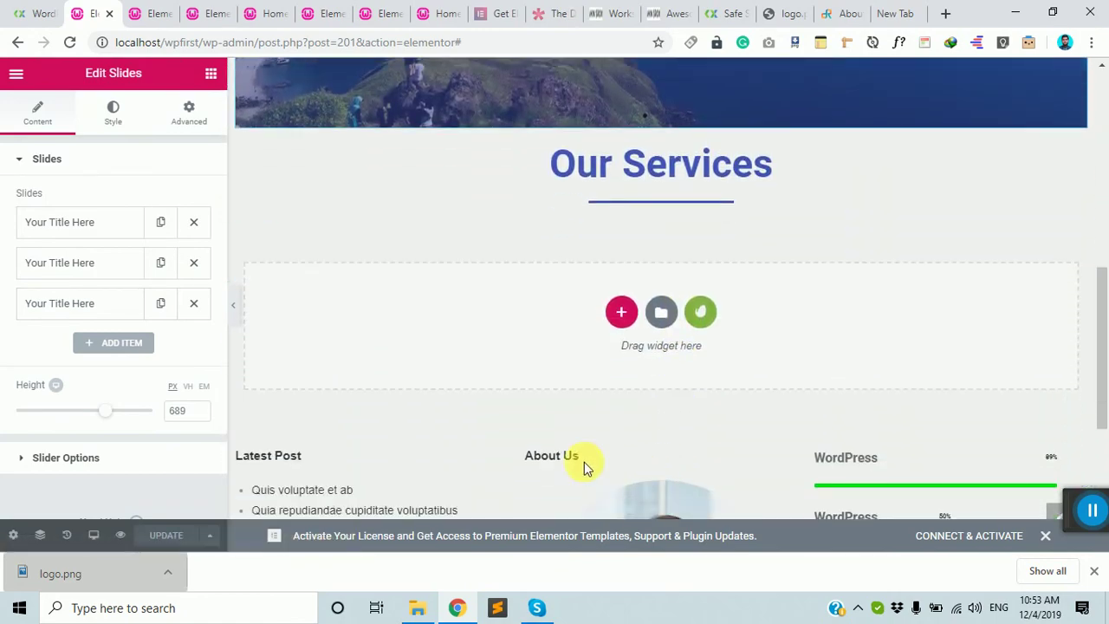
scroll(592, 401, "up", 3)
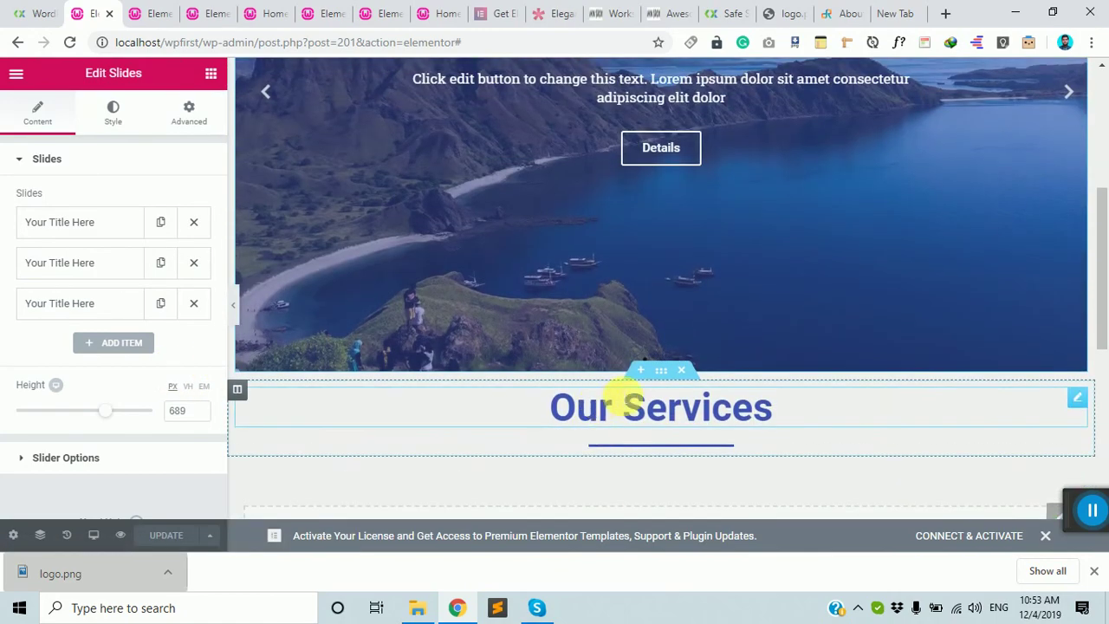
scroll(622, 401, "up", 4)
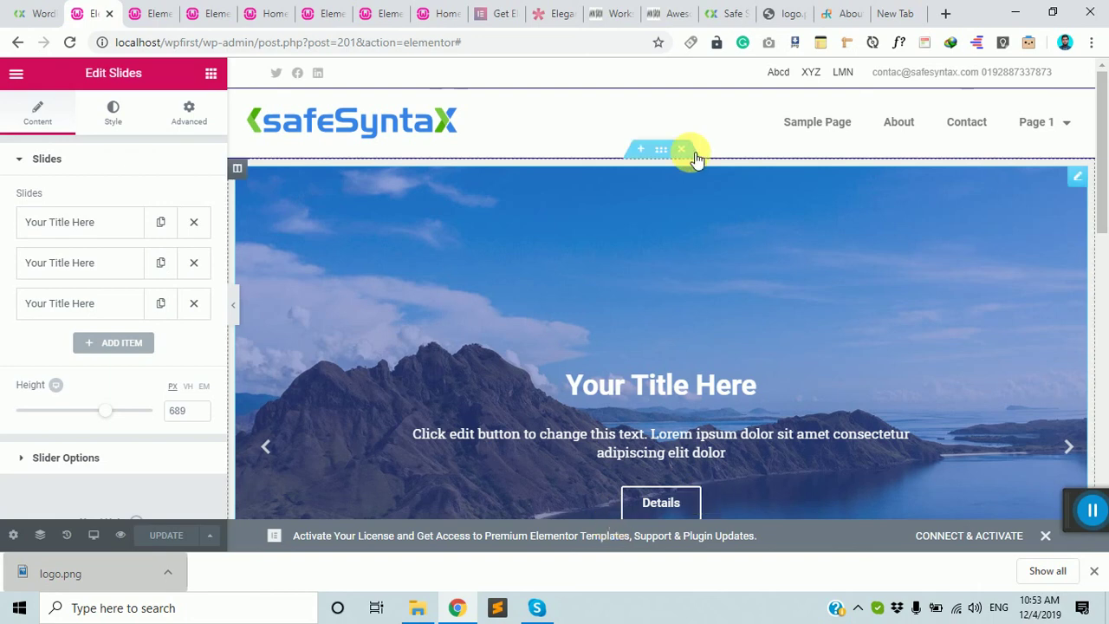
- Go back to the designsraw.com About page and examine its About Us banner
left_click(842, 16)
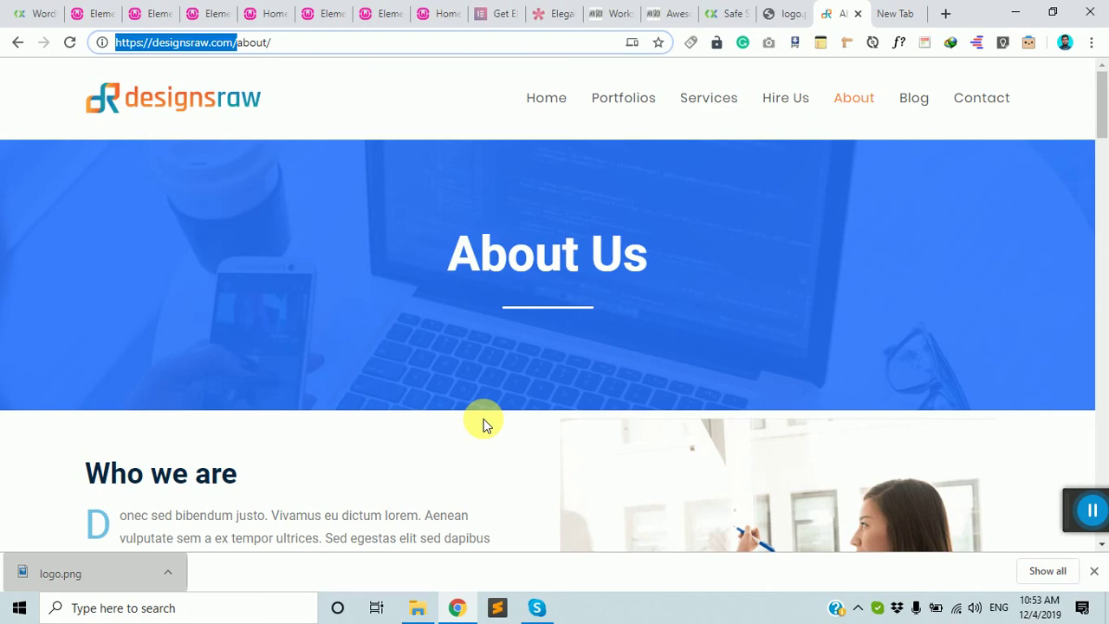
scroll(483, 425, "down", 1)
scroll(488, 421, "up", 1)
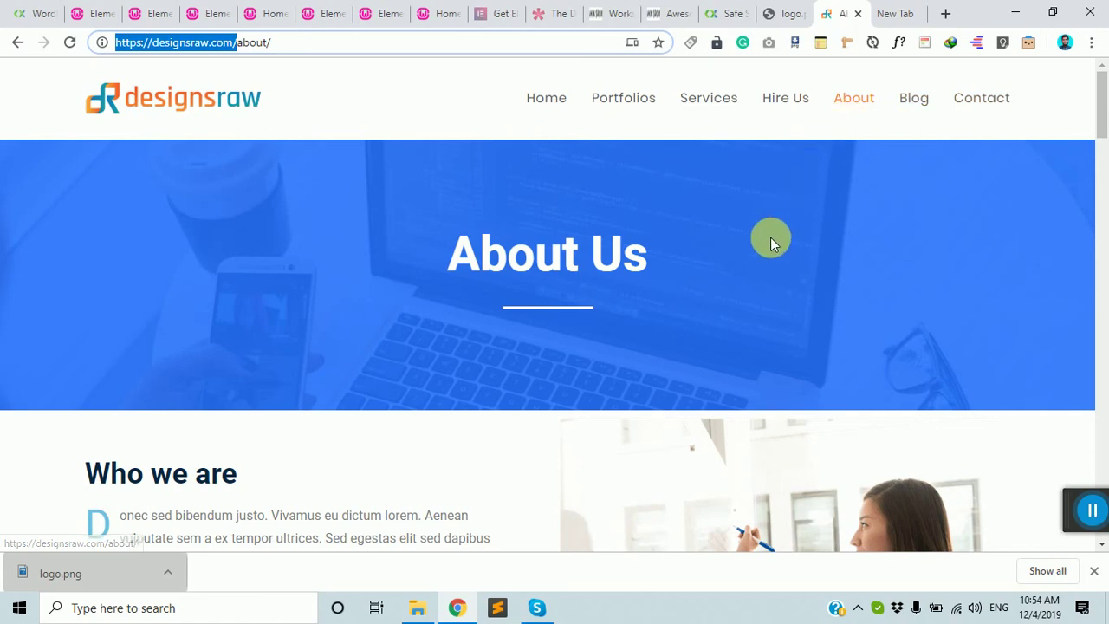
- Open the designsraw.com home page and examine its slider and portfolio sections
left_click(203, 121)
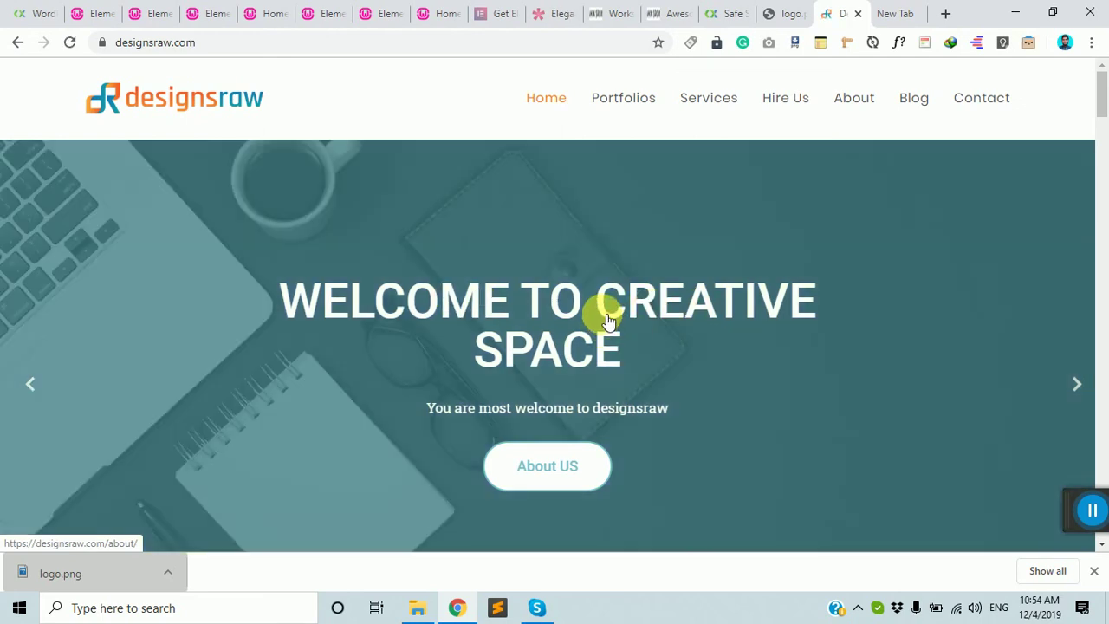
scroll(652, 292, "down", 7)
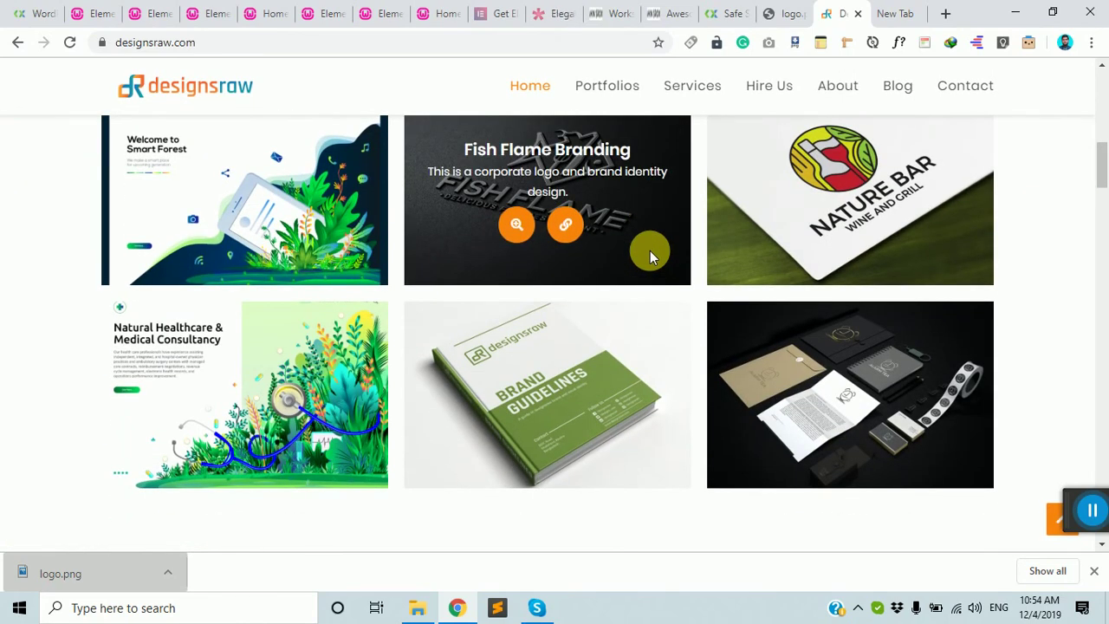
scroll(651, 253, "up", 7)
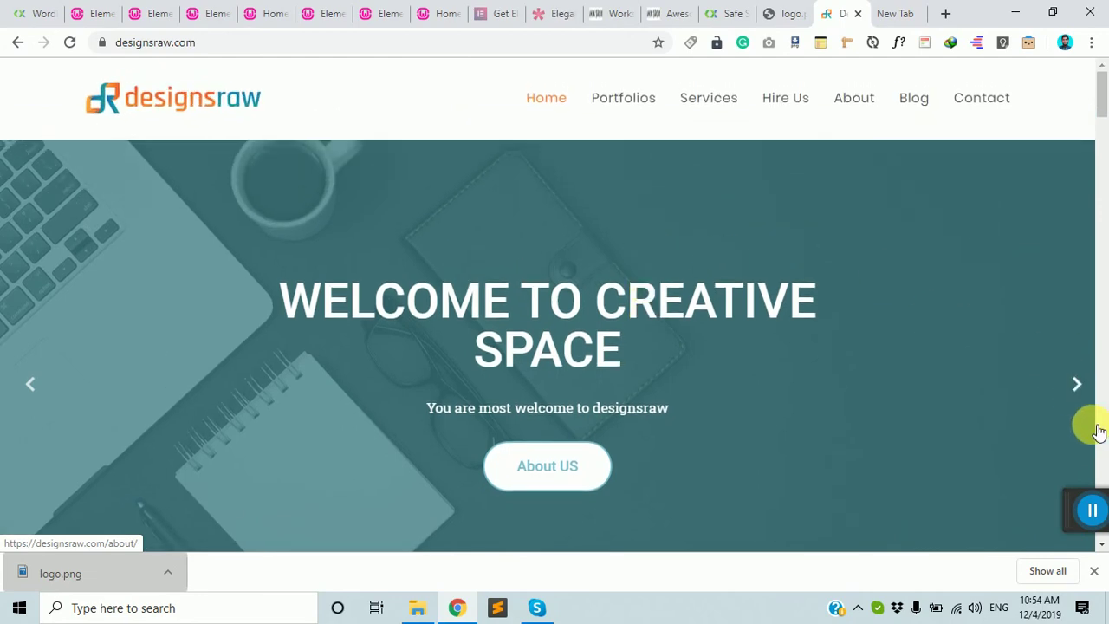
left_click(1093, 509)
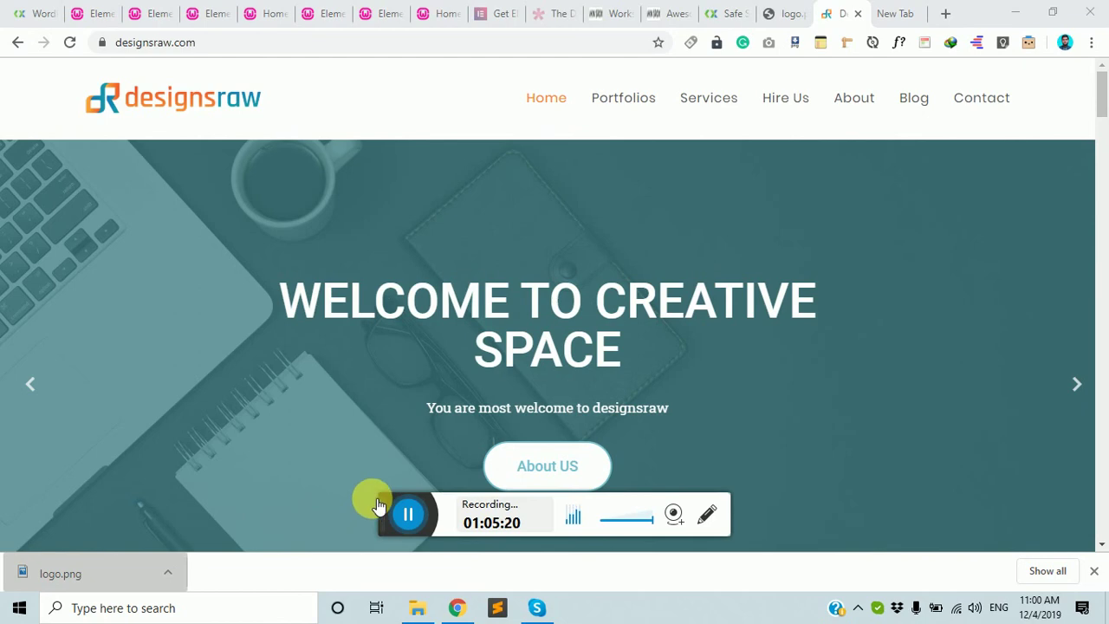
left_click_drag(379, 506, 961, 501)
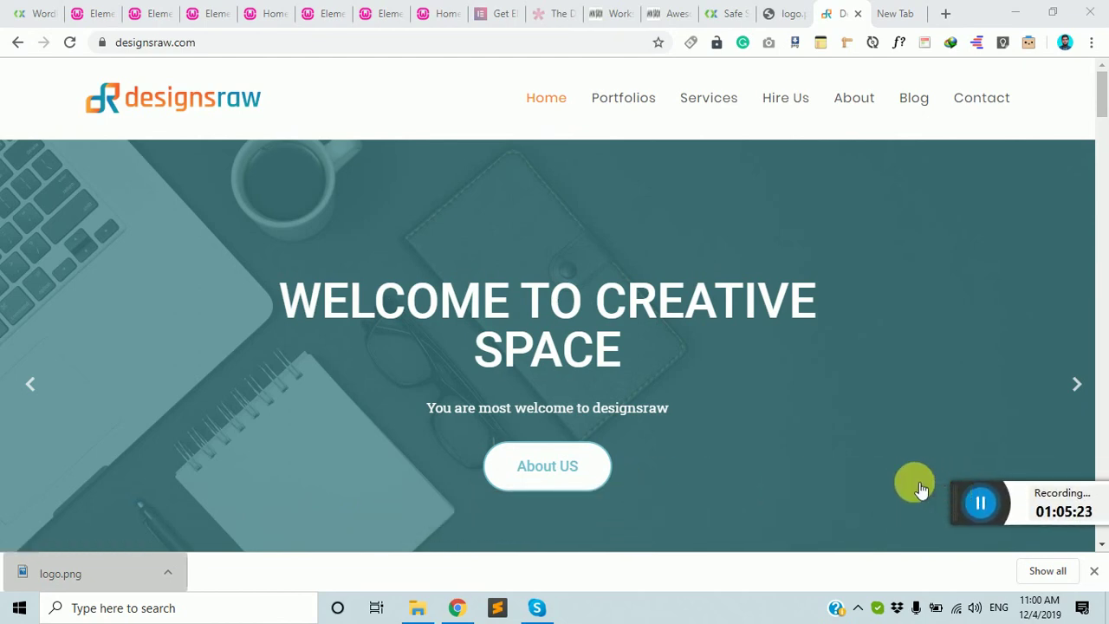
- Examine the opening slider and the service cards on the designsraw.com home page
scroll(151, 460, "down", 3)
scroll(151, 460, "up", 3)
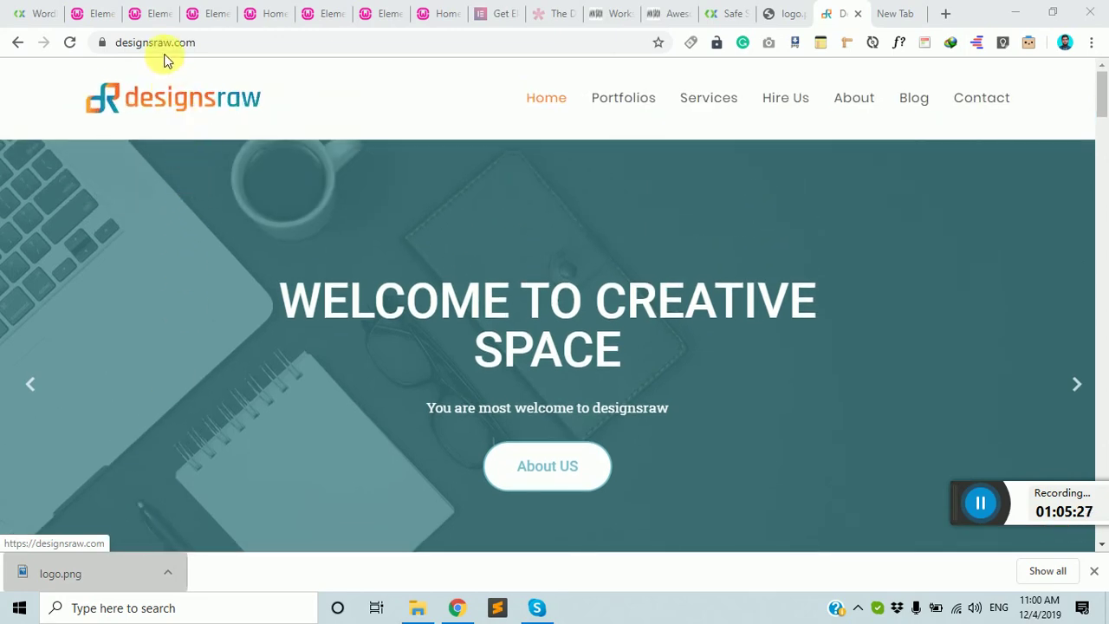
scroll(342, 359, "down", 2)
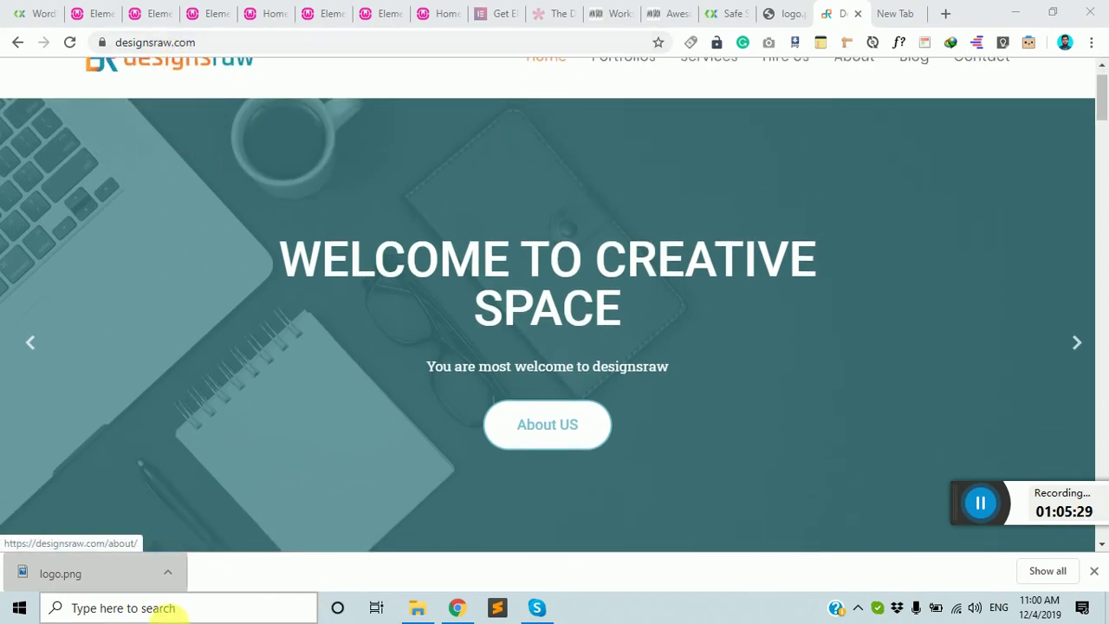
scroll(292, 205, "down", 8)
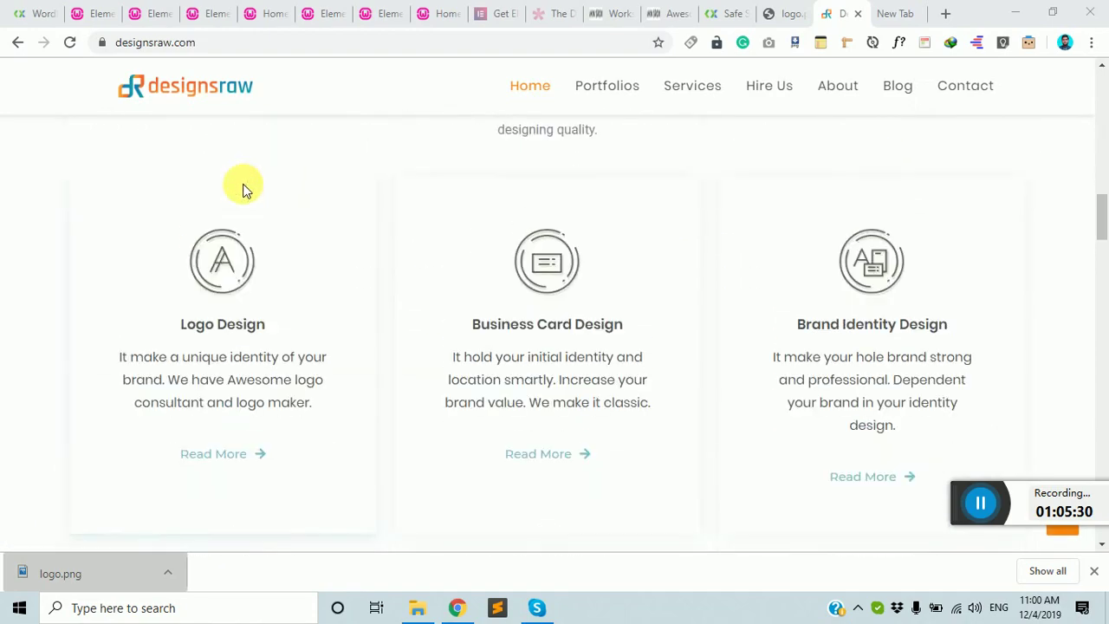
scroll(242, 184, "up", 10)
- Go to the Elementor page with the slider, hide the editing panel and review the slider and footer widgets
left_click(212, 10)
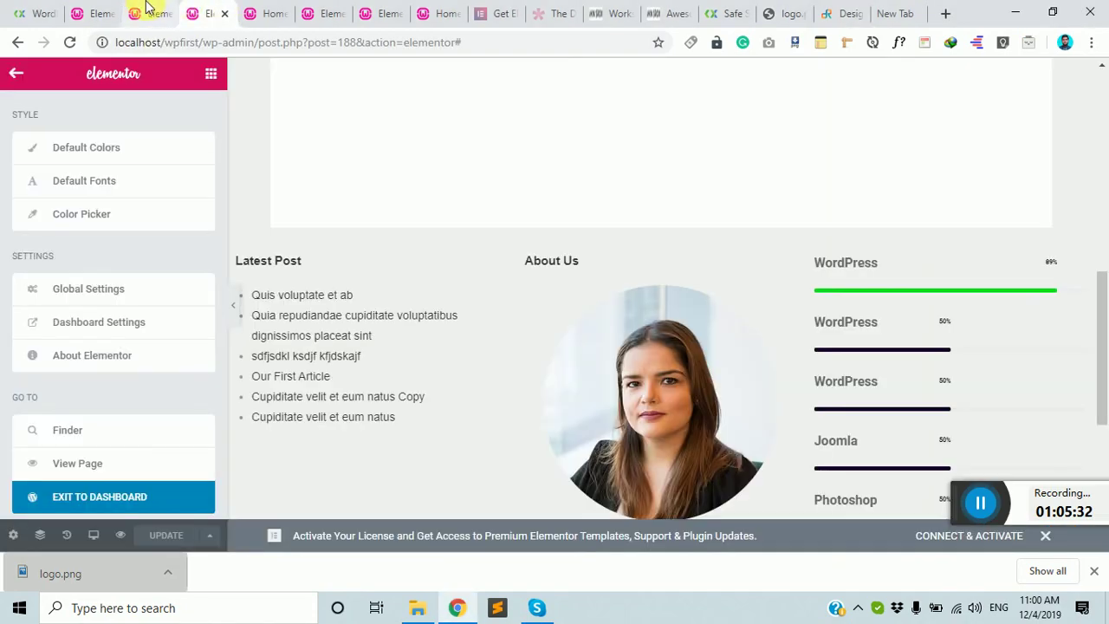
left_click(152, 10)
left_click(91, 9)
left_click(149, 11)
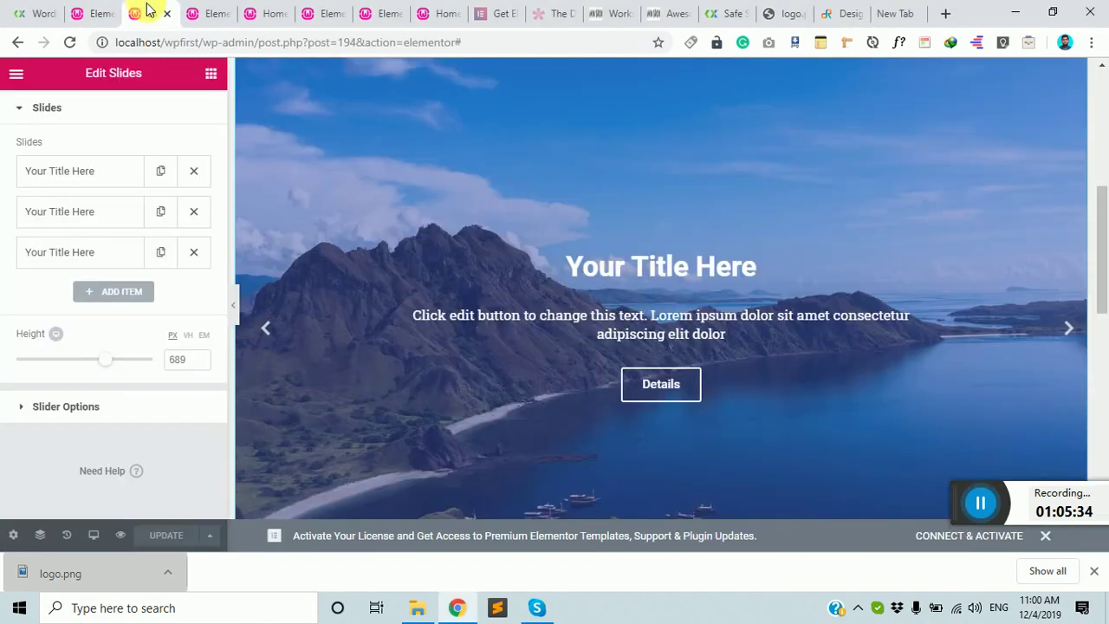
left_click(234, 306)
scroll(409, 373, "down", 5)
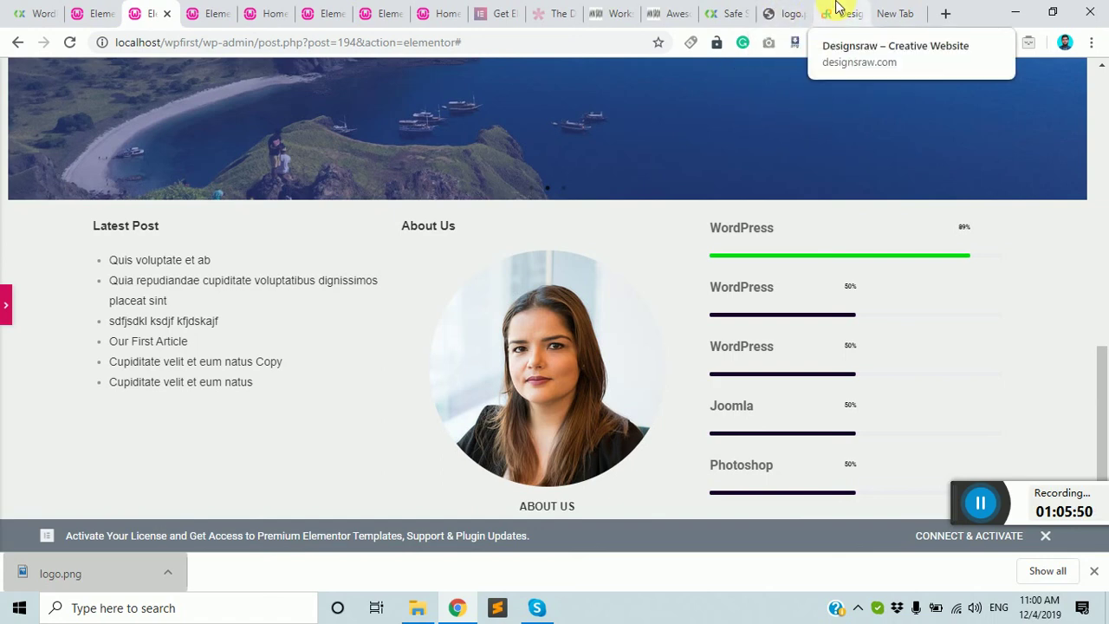
- Return to the designsraw.com home page and examine its slider, Our Eye Catching Designs portfolio and counter sections
left_click(836, 10)
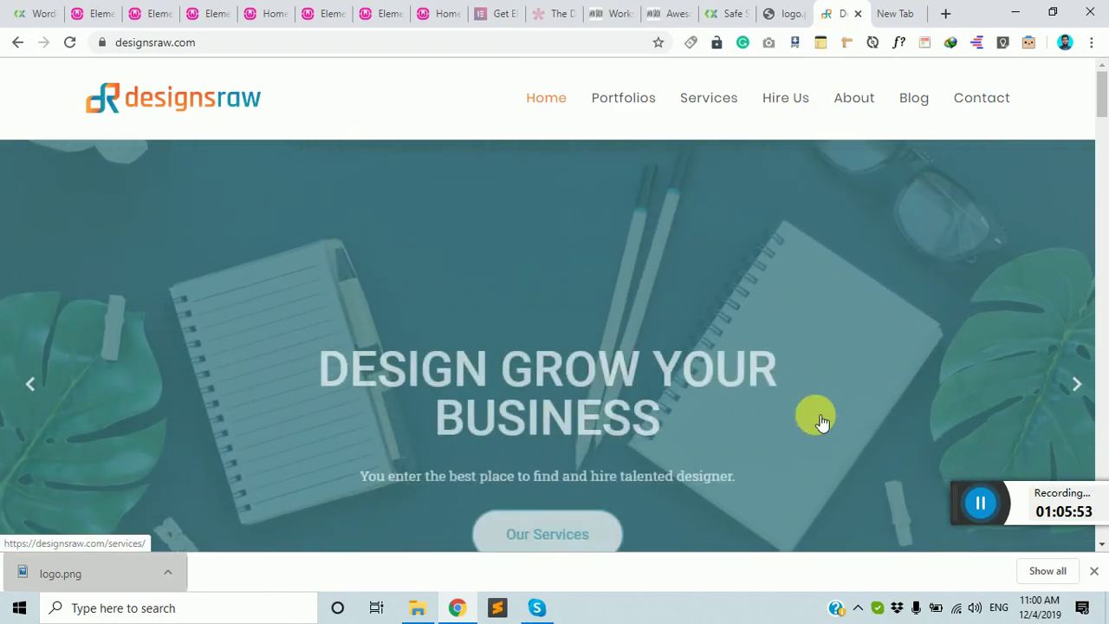
scroll(814, 408, "down", 3)
scroll(810, 397, "down", 6)
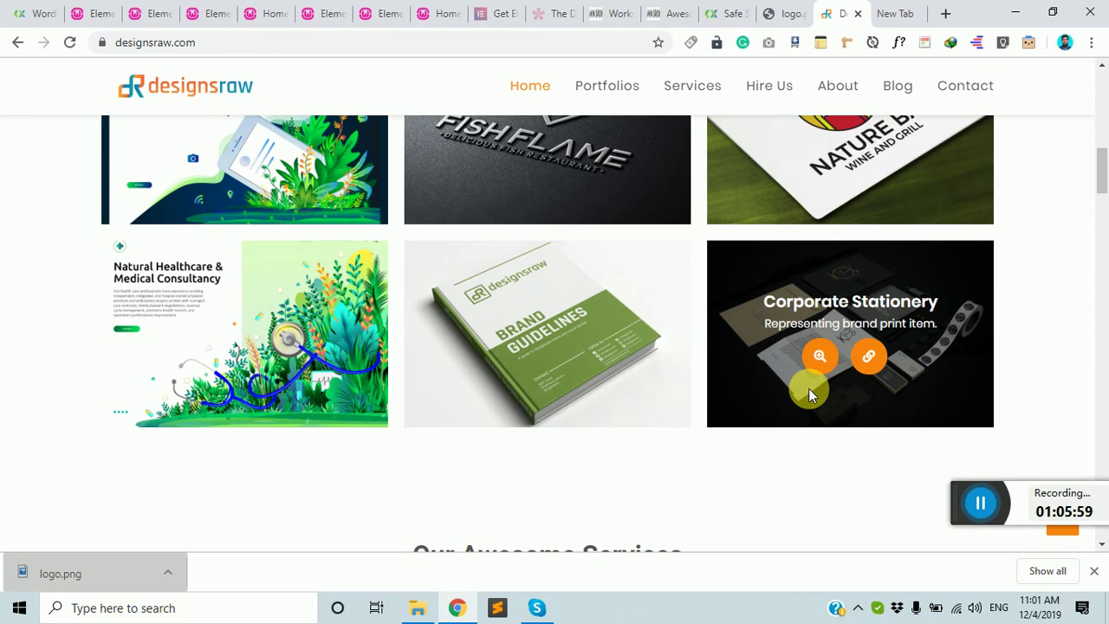
scroll(808, 388, "up", 8)
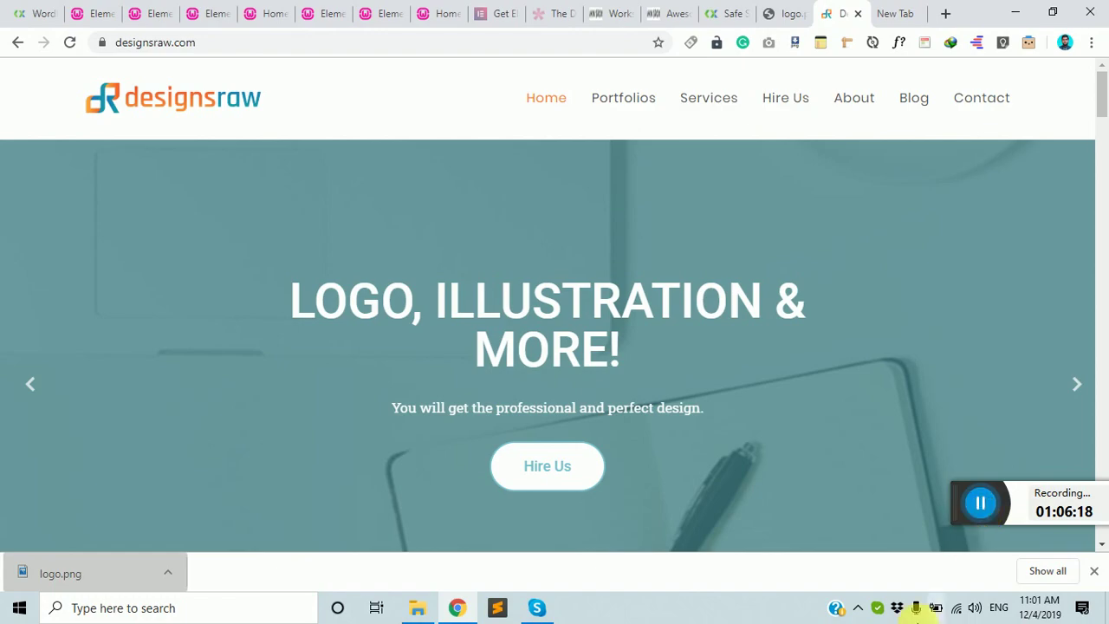
scroll(495, 379, "down", 2)
scroll(498, 381, "down", 10)
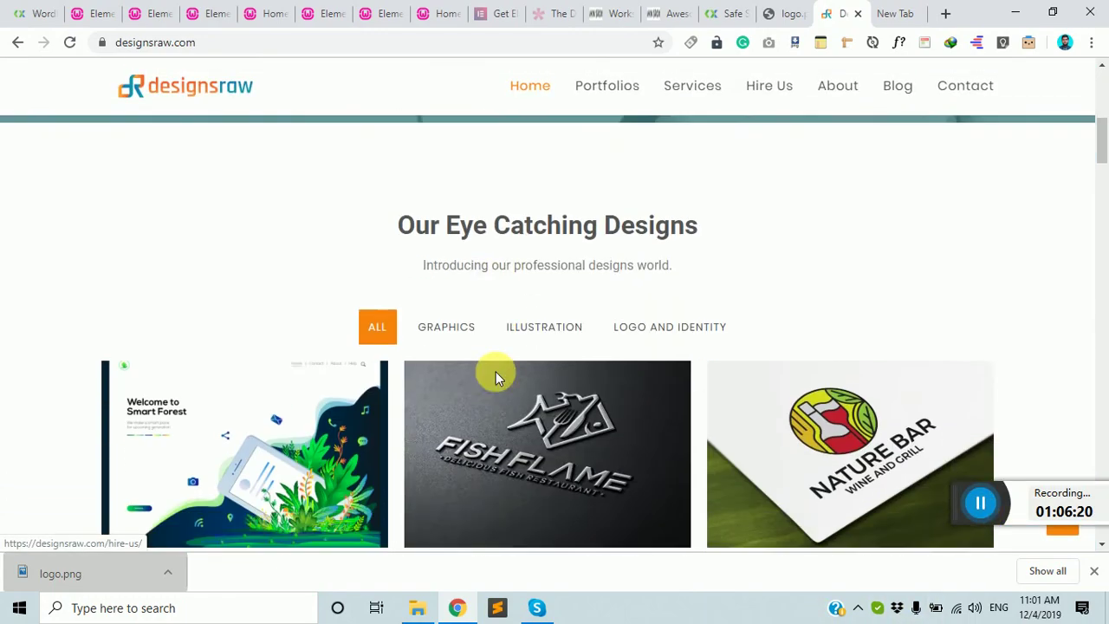
scroll(494, 366, "up", 3)
scroll(498, 350, "up", 8)
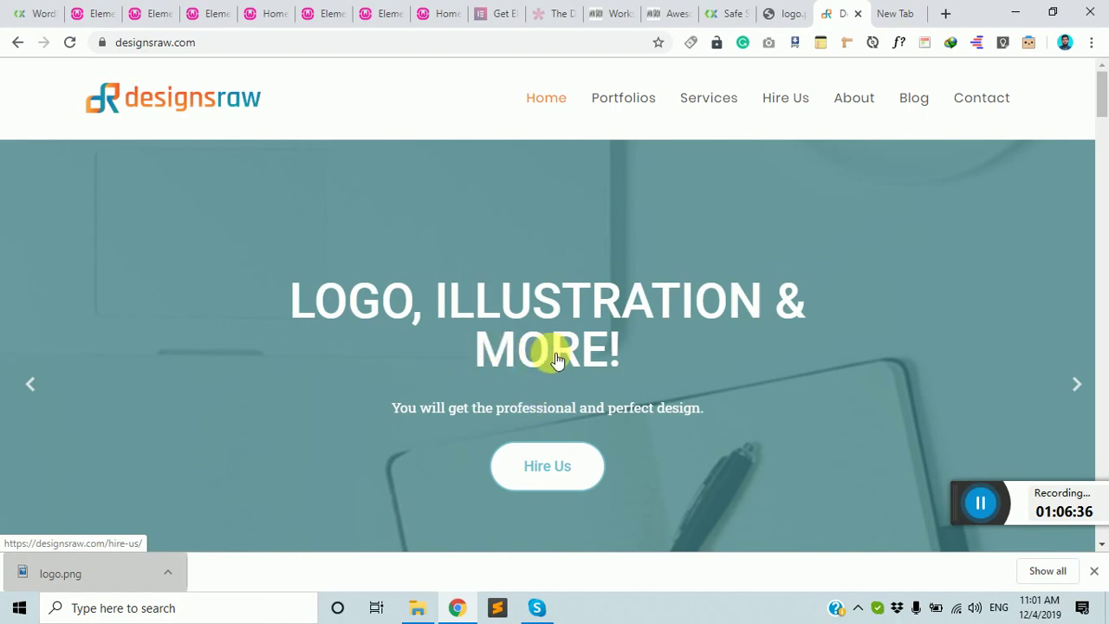
scroll(552, 352, "down", 15)
scroll(568, 332, "up", 14)
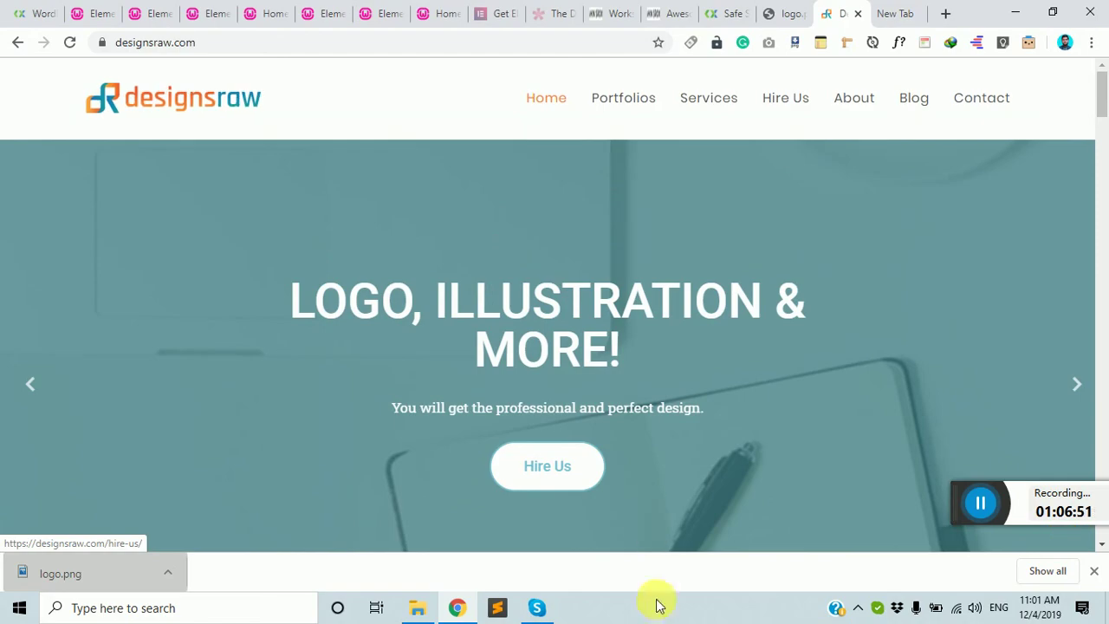
scroll(596, 529, "down", 10)
scroll(597, 524, "down", 5)
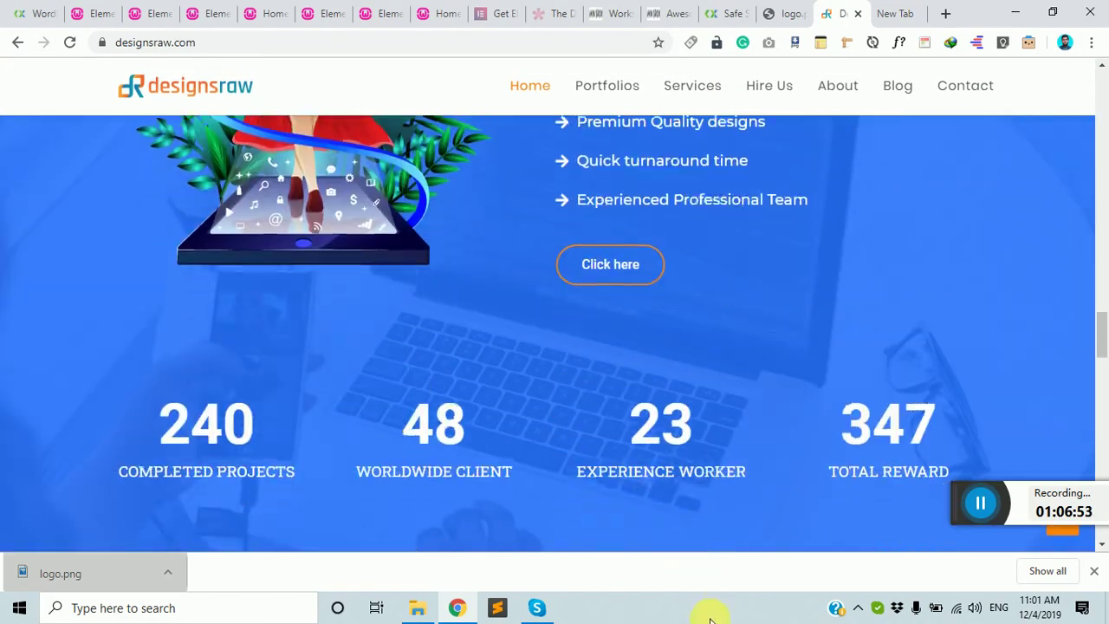
- Go back to the Elementor page, review its header, title banner and slider, and show the editing panel again
left_click(159, 8)
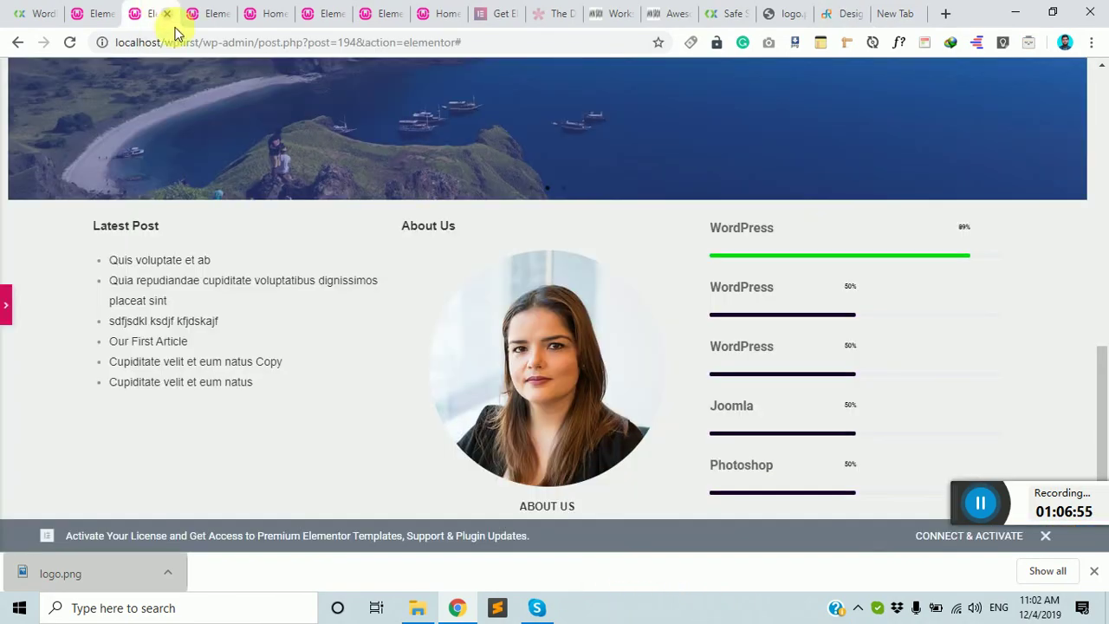
scroll(361, 354, "up", 10)
scroll(370, 352, "down", 2)
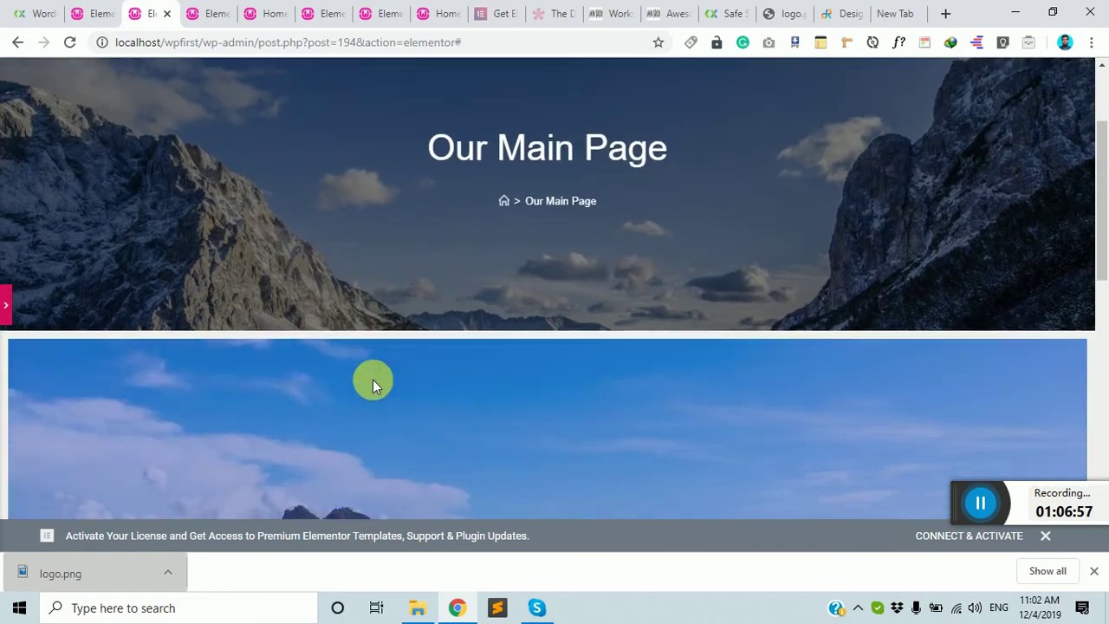
scroll(373, 379, "up", 2)
left_click(6, 311)
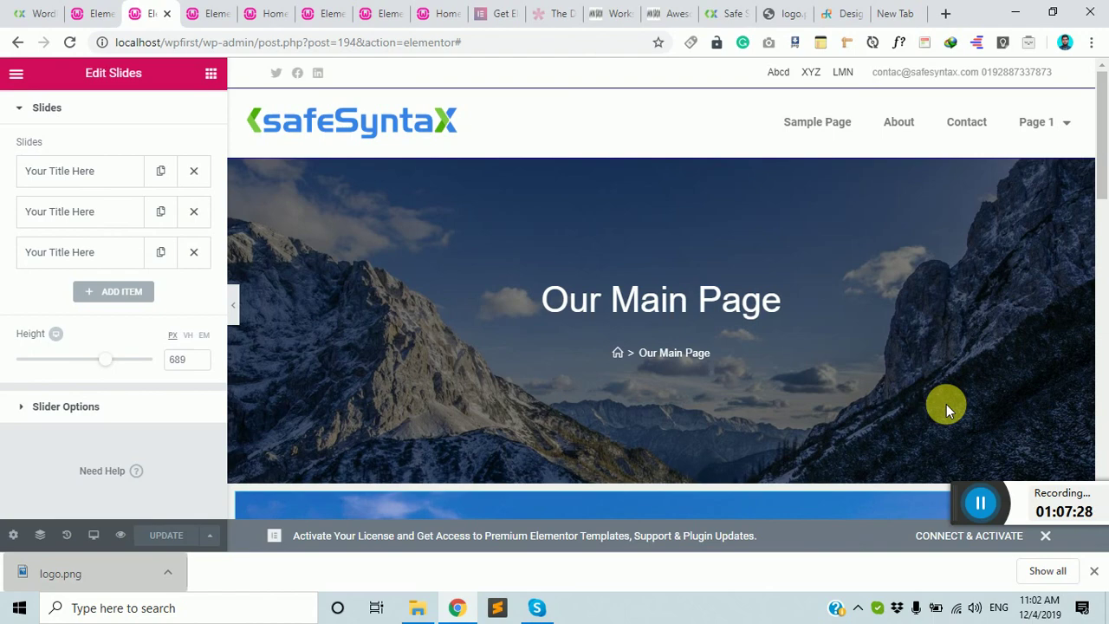
- Return to the designsraw.com home page and examine its sections from the slider down to Our Creative Team
left_click(841, 12)
scroll(729, 359, "up", 20)
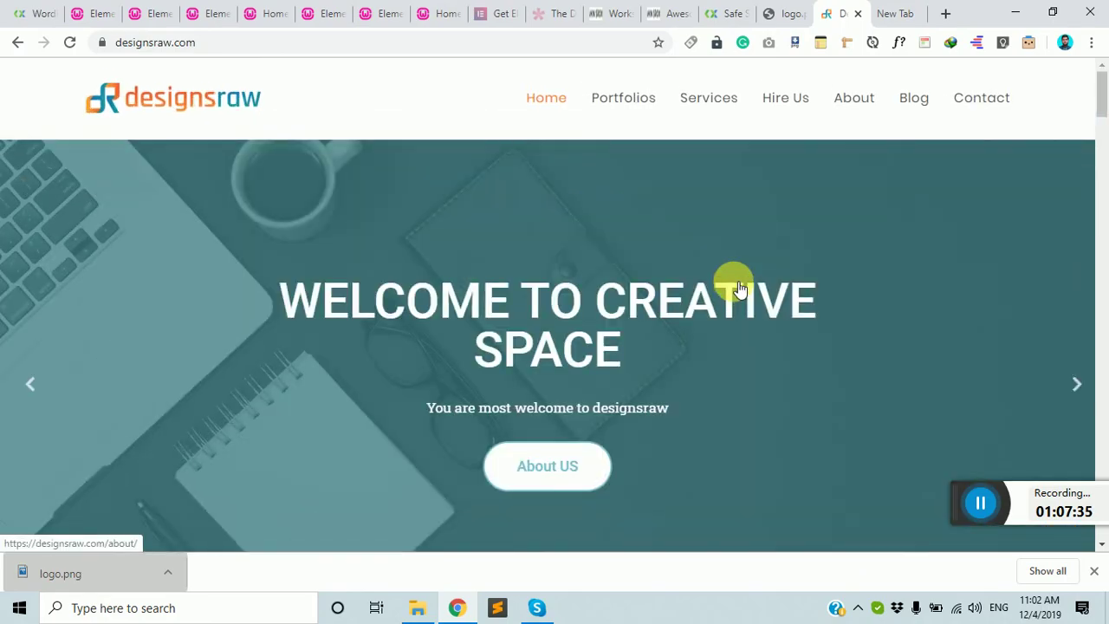
scroll(733, 299, "down", 10)
scroll(716, 323, "down", 8)
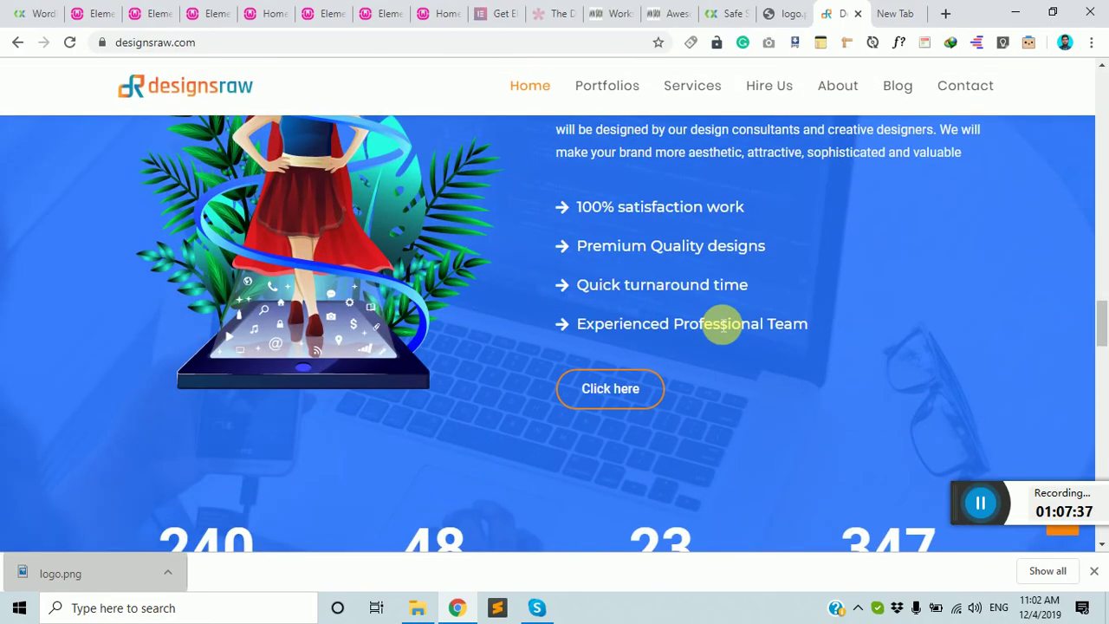
scroll(722, 325, "down", 15)
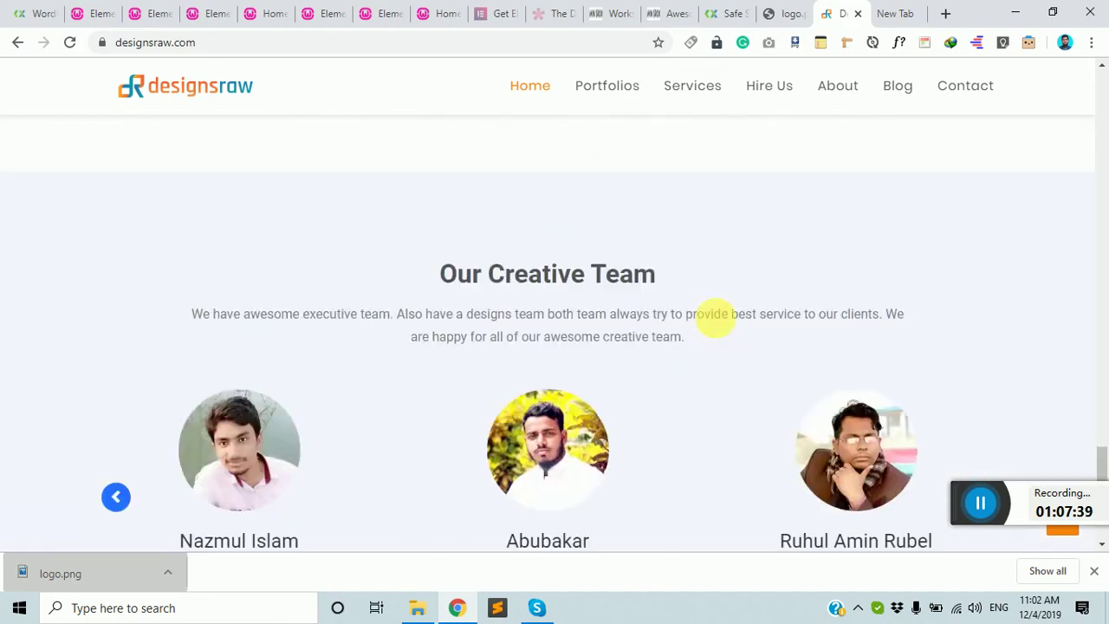
scroll(721, 323, "up", 15)
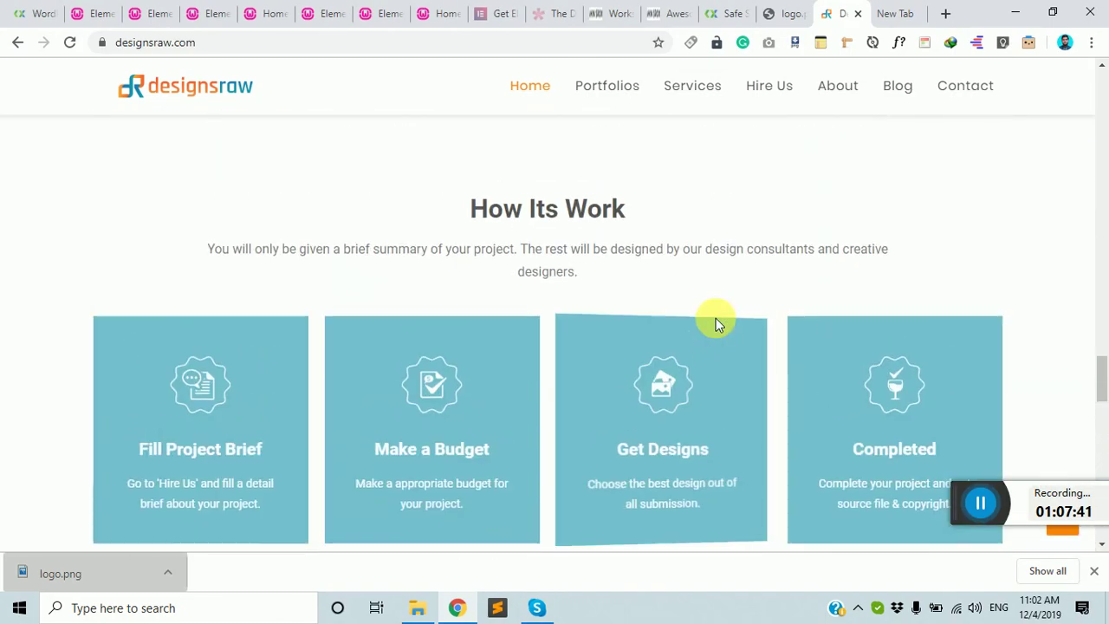
scroll(716, 318, "up", 5)
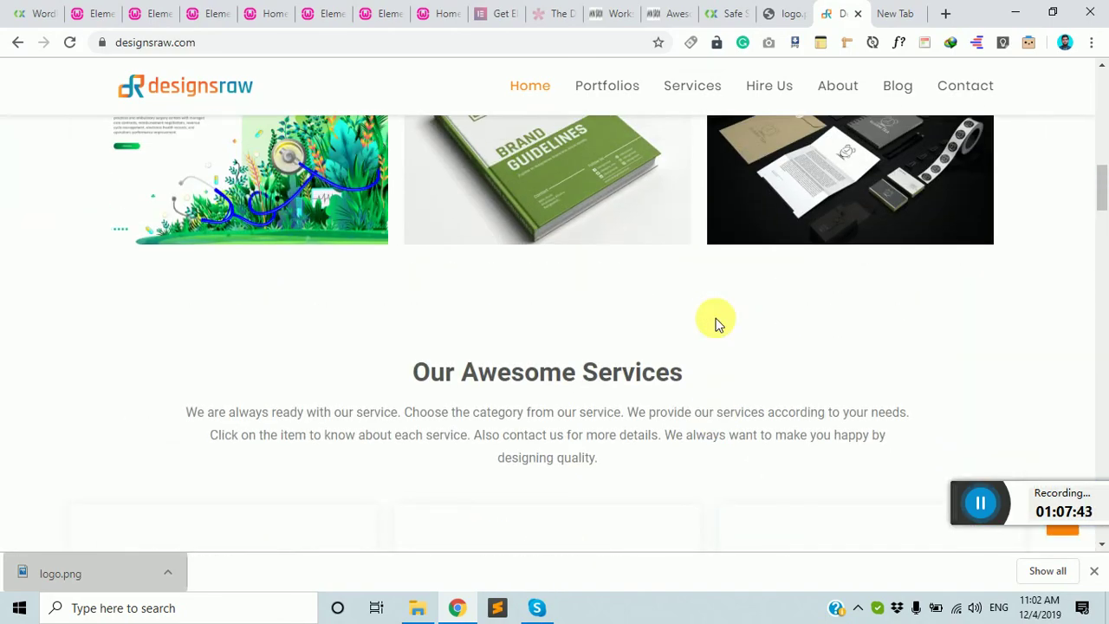
scroll(715, 323, "up", 8)
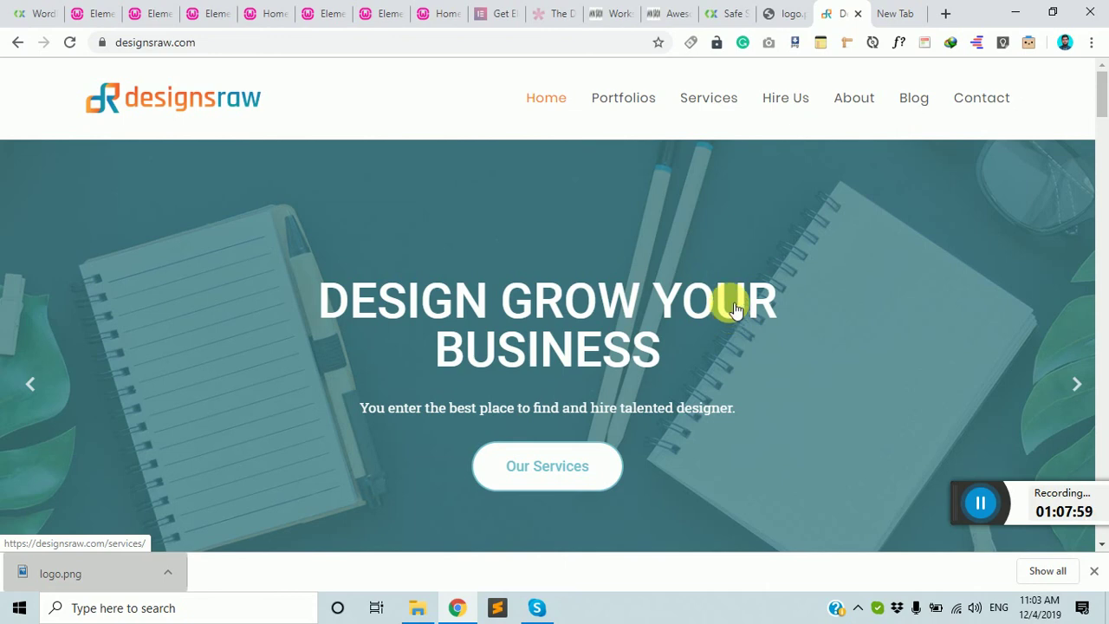
- Examine the service cards, the blue feature-list section and the opening slider of the designsraw.com home page
scroll(99, 507, "down", 5)
scroll(98, 513, "down", 8)
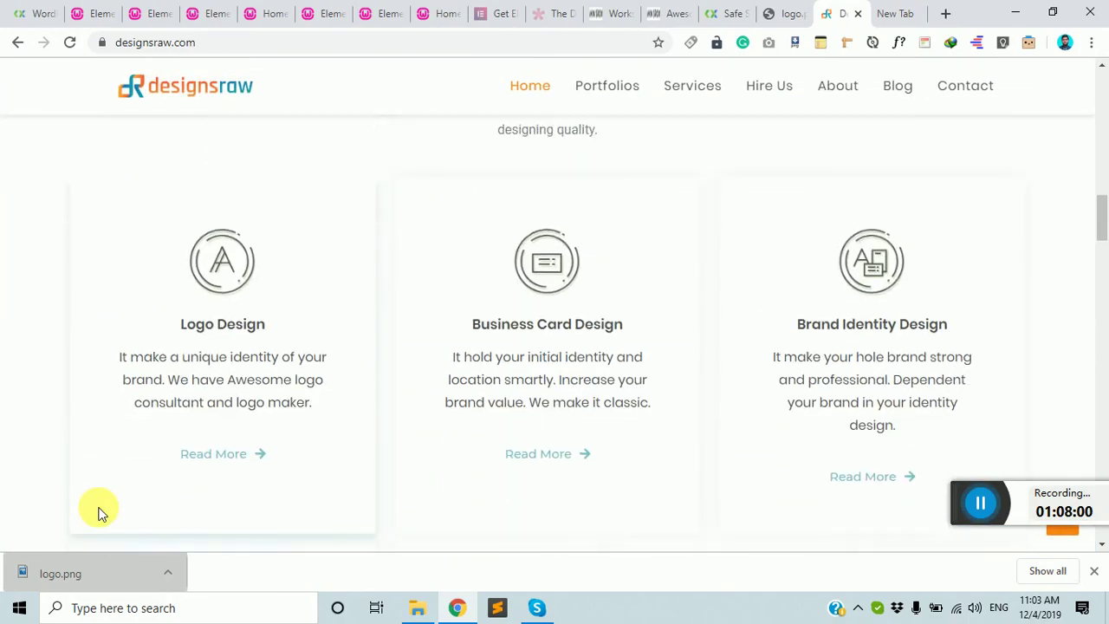
scroll(98, 511, "down", 2)
scroll(100, 511, "up", 10)
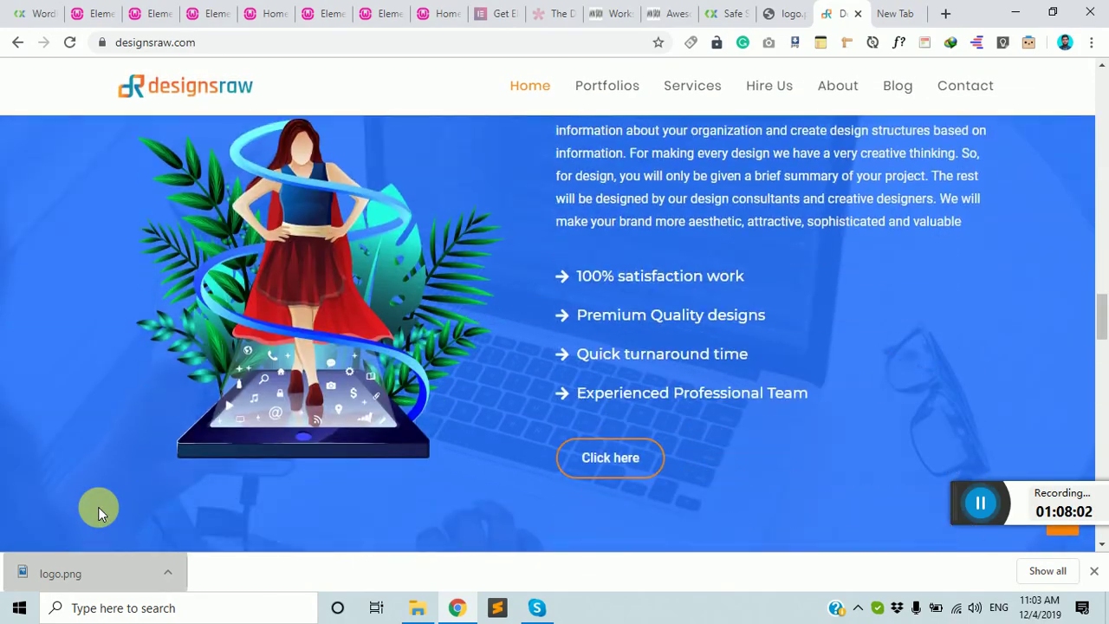
scroll(100, 513, "up", 3)
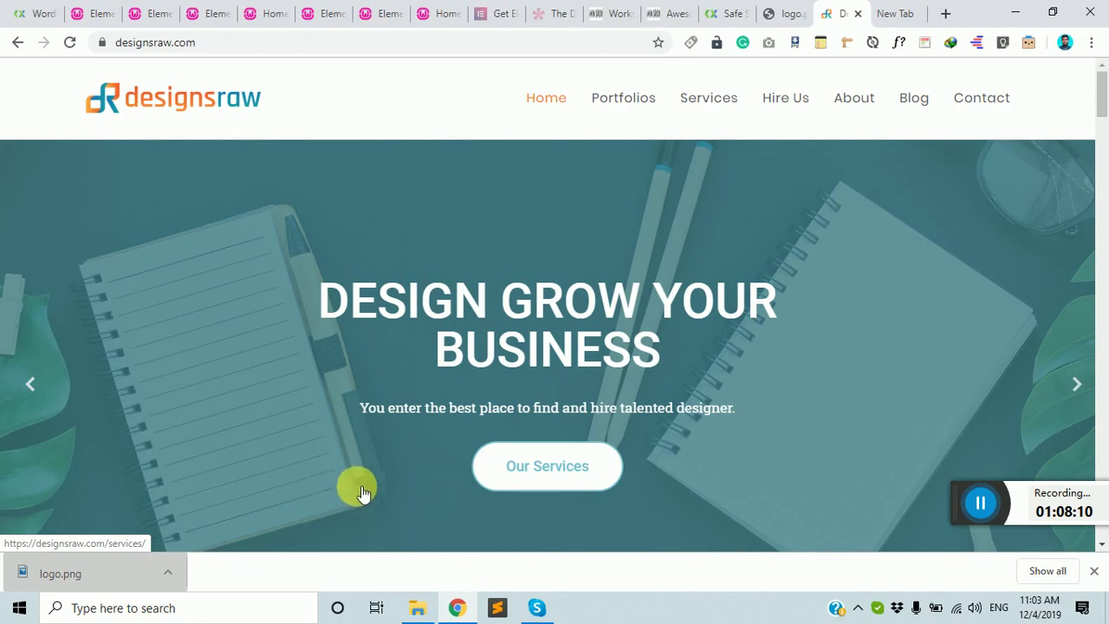
scroll(354, 396, "down", 5)
scroll(353, 390, "up", 5)
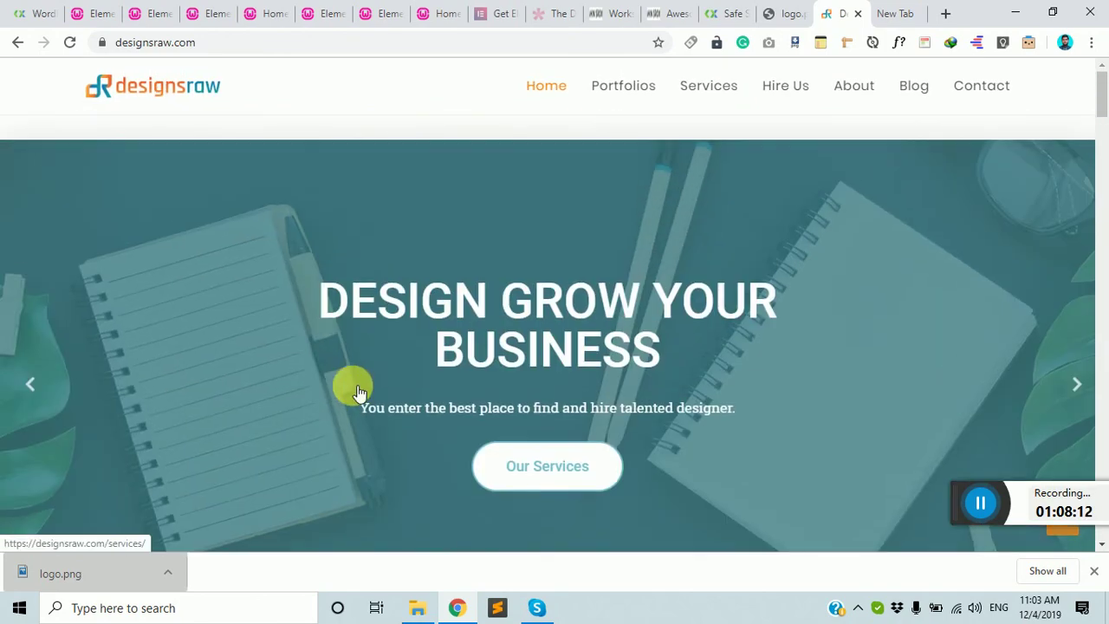
scroll(357, 389, "down", 5)
scroll(357, 388, "up", 5)
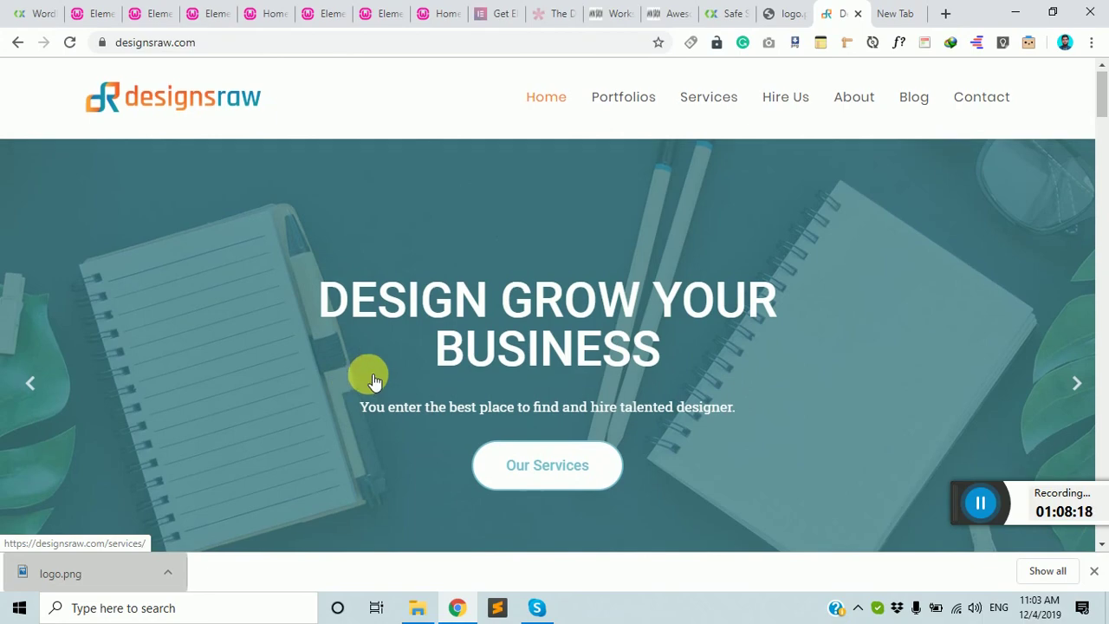
- Filter the designsraw.com portfolio gallery by Illustration, Logo and Identity, and Graphics, and return it to All
scroll(366, 381, "down", 7)
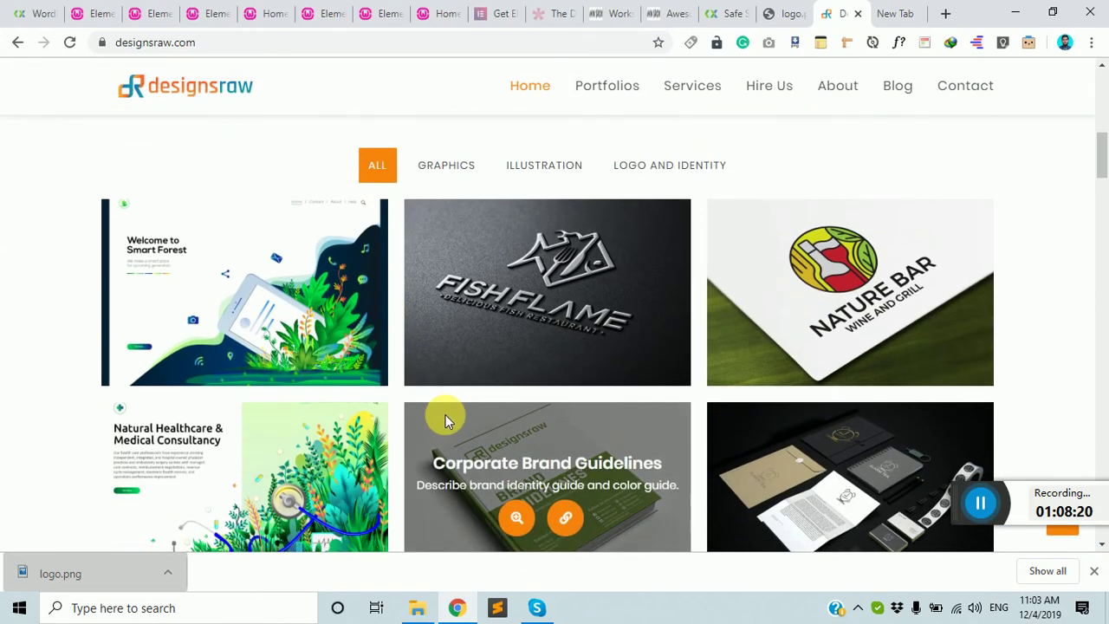
left_click(542, 164)
left_click(629, 166)
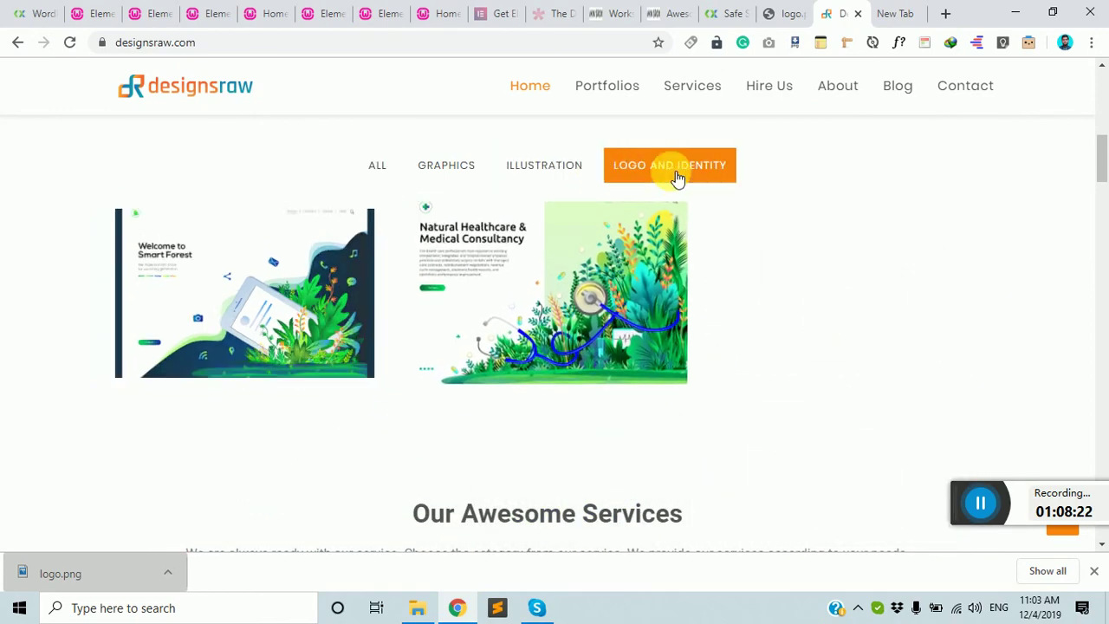
left_click(444, 166)
left_click(385, 168)
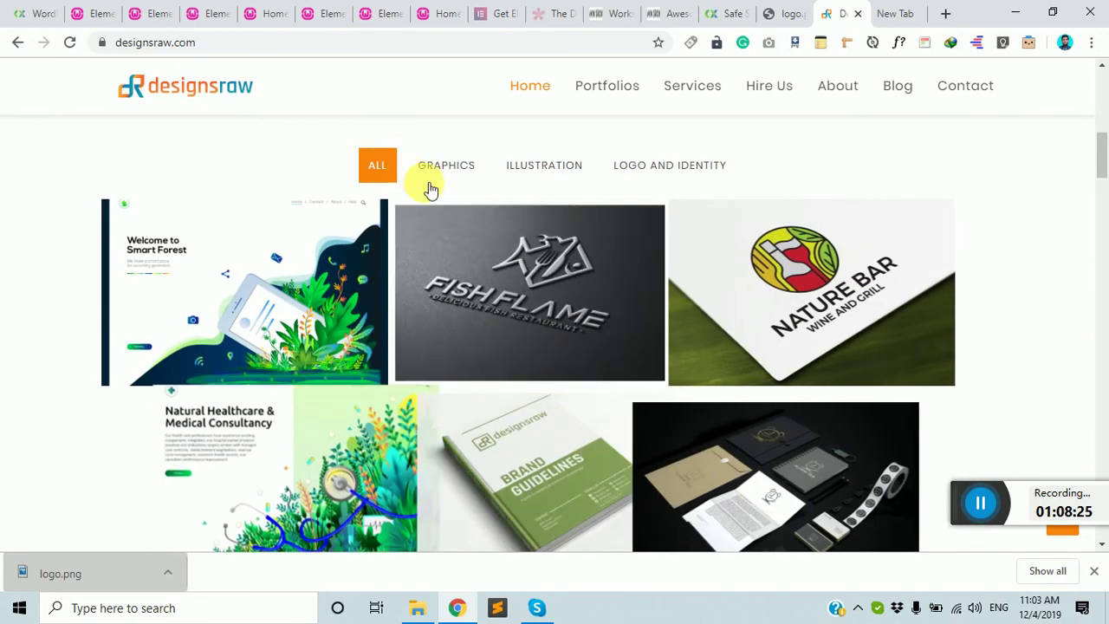
- Run through the portfolio gallery's Graphics, Illustration, and Logo and Identity filters again, restore All, and examine the project thumbnails
left_click(475, 167)
left_click(559, 168)
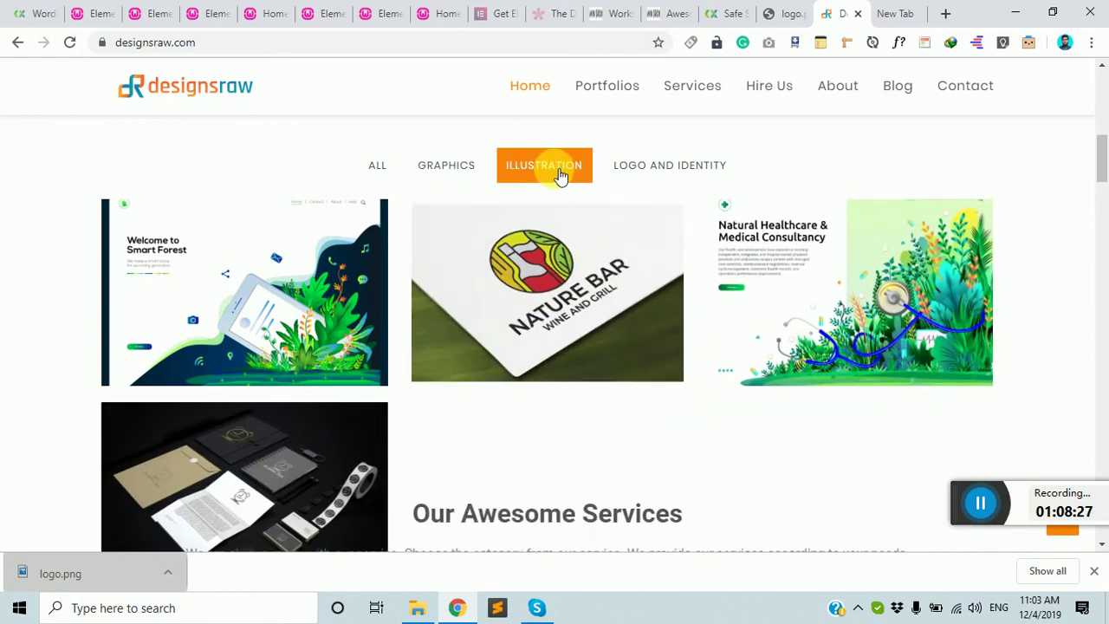
left_click(658, 168)
left_click(567, 167)
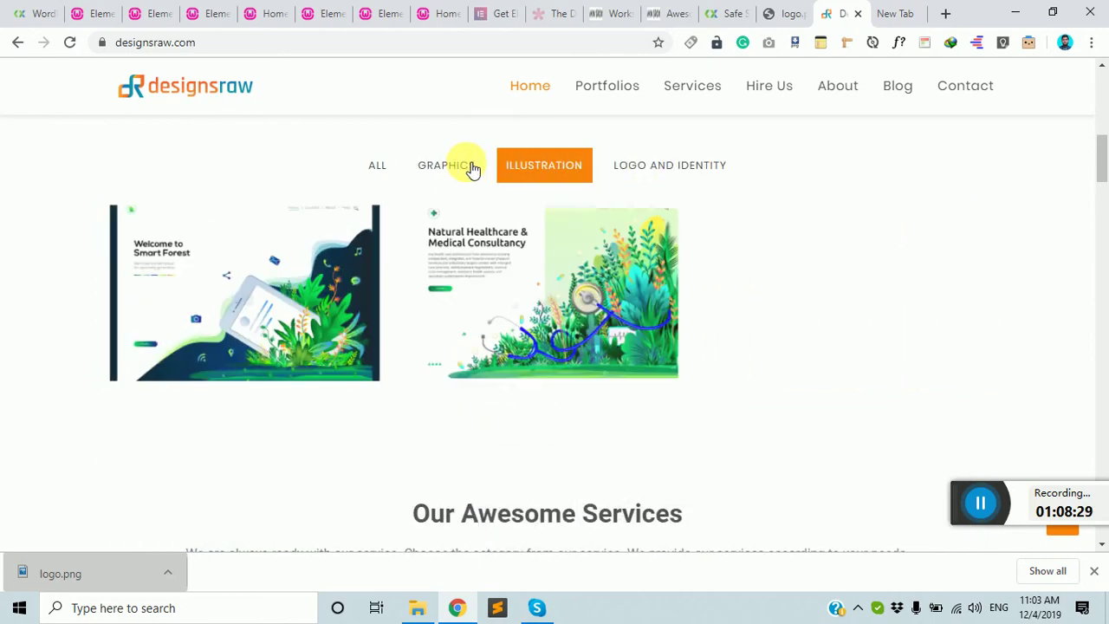
left_click(471, 167)
left_click(379, 168)
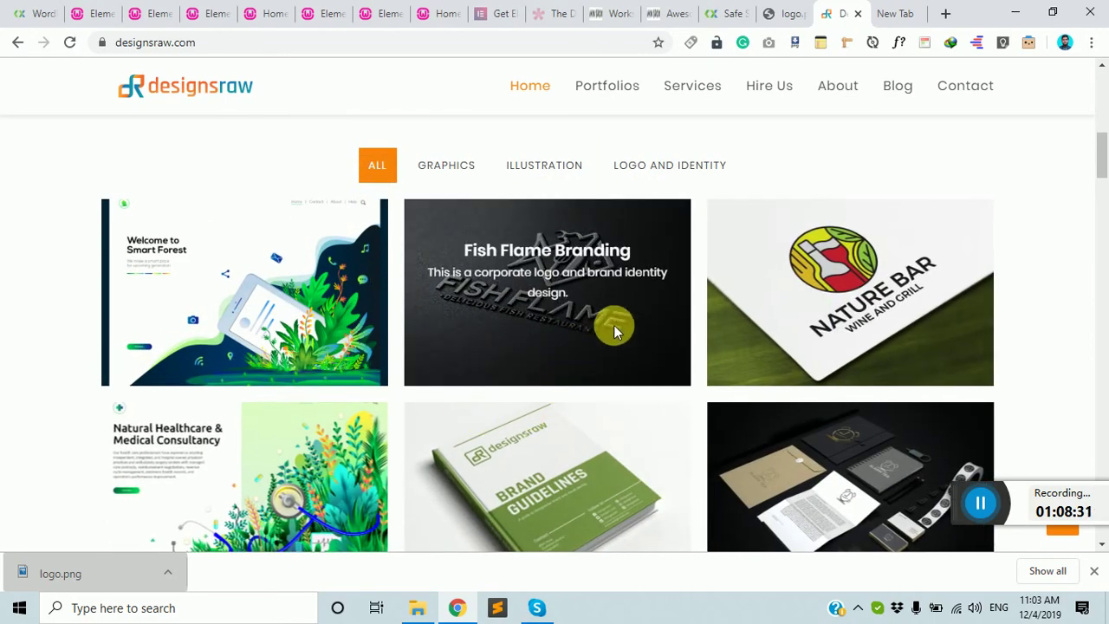
scroll(427, 351, "down", 1)
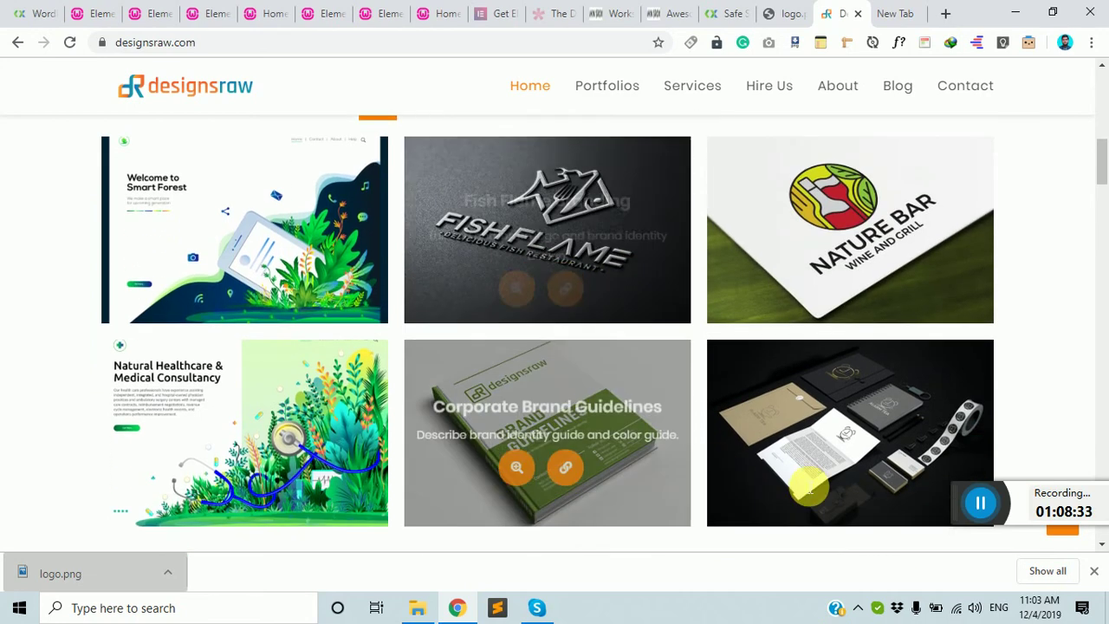
- Switch to the safeSyntax WordPress page and open a new blank browser tab
key("ctrl+1")
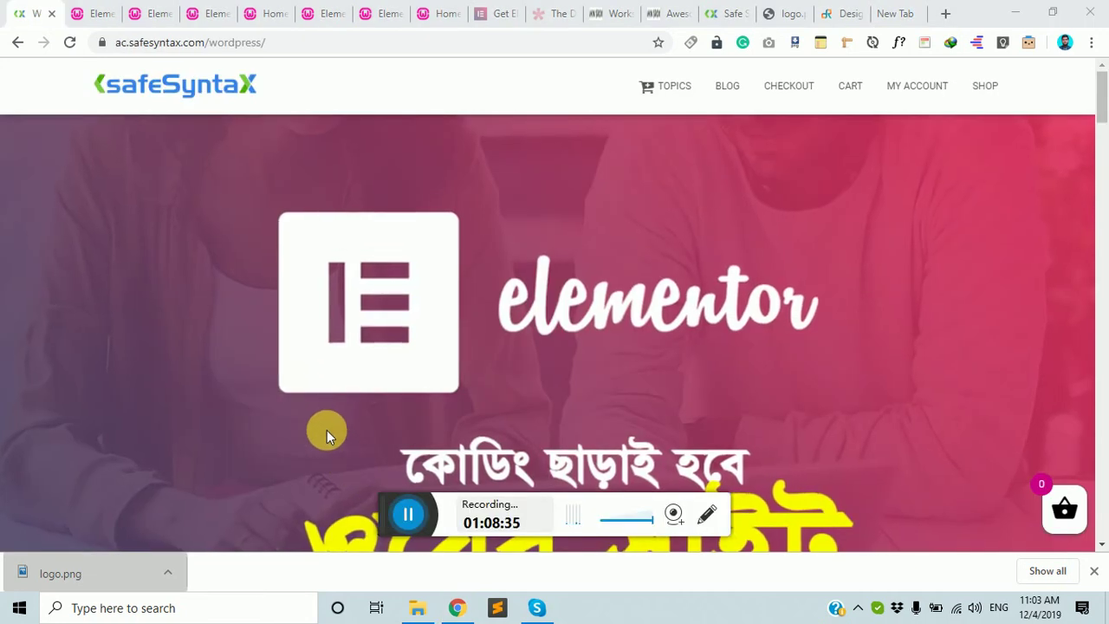
left_click(945, 15)
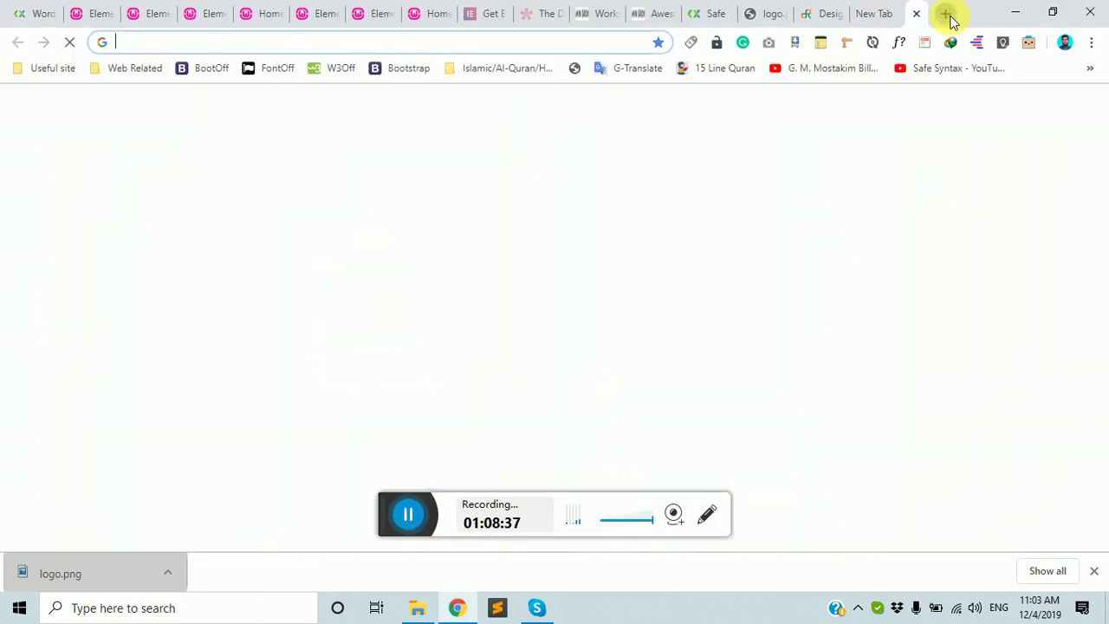